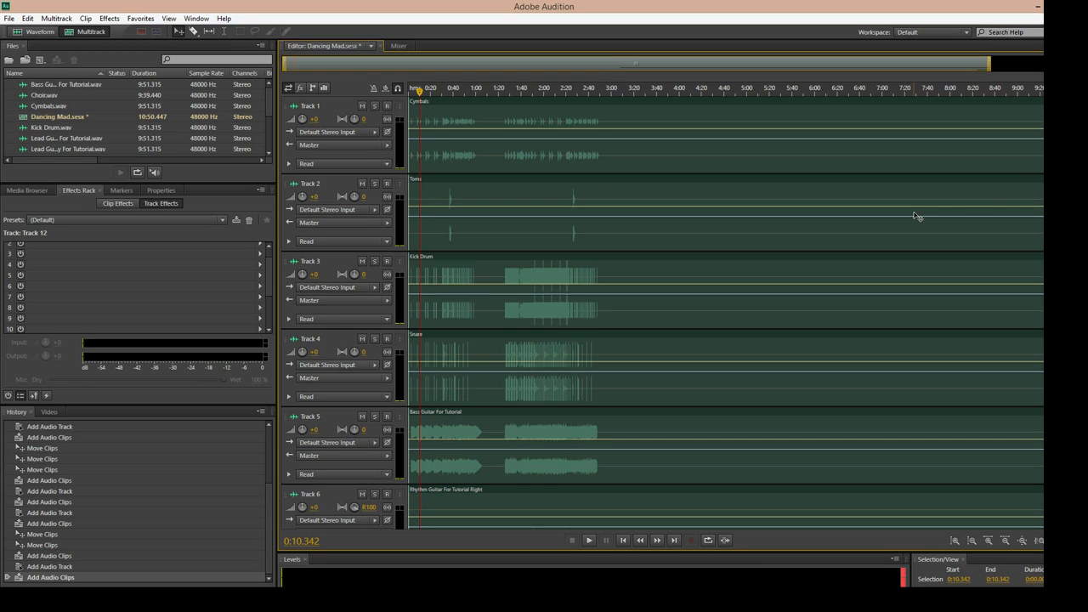
scroll(663, 311, "down", 10)
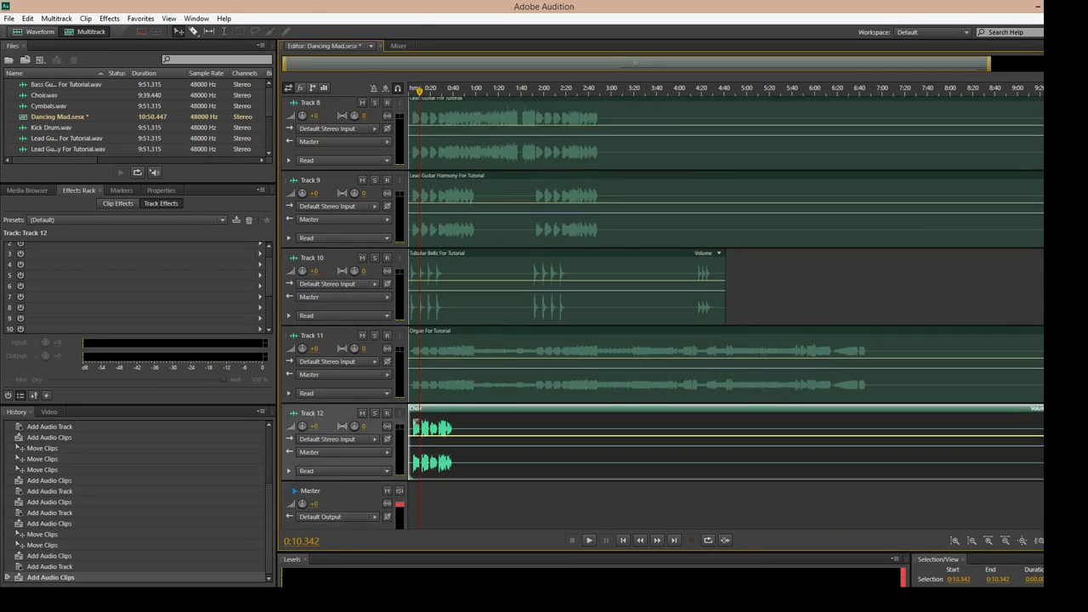
scroll(663, 311, "up", 10)
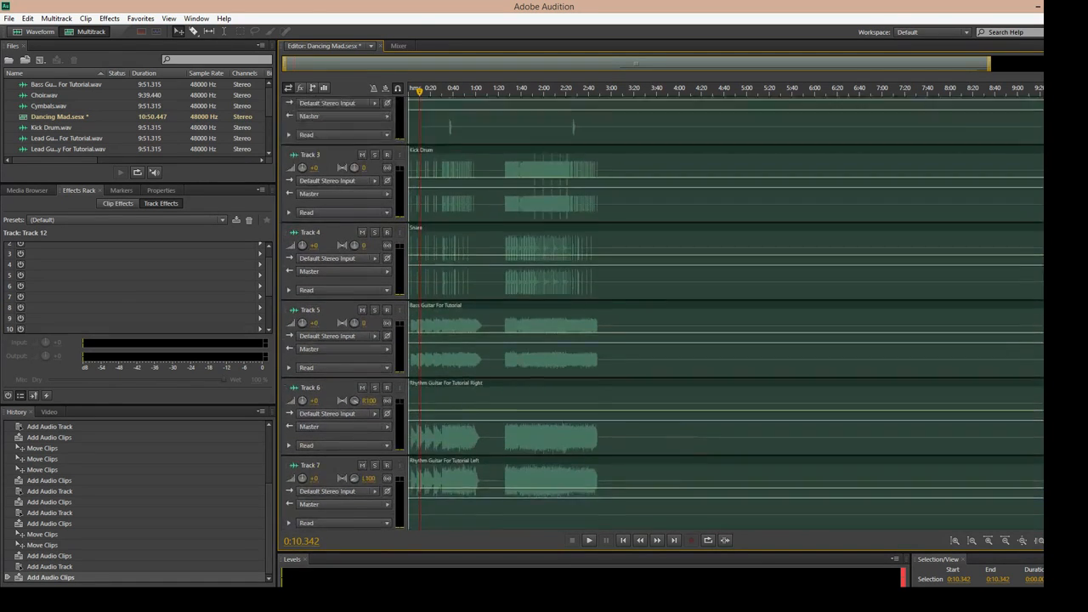
scroll(663, 311, "up", 1)
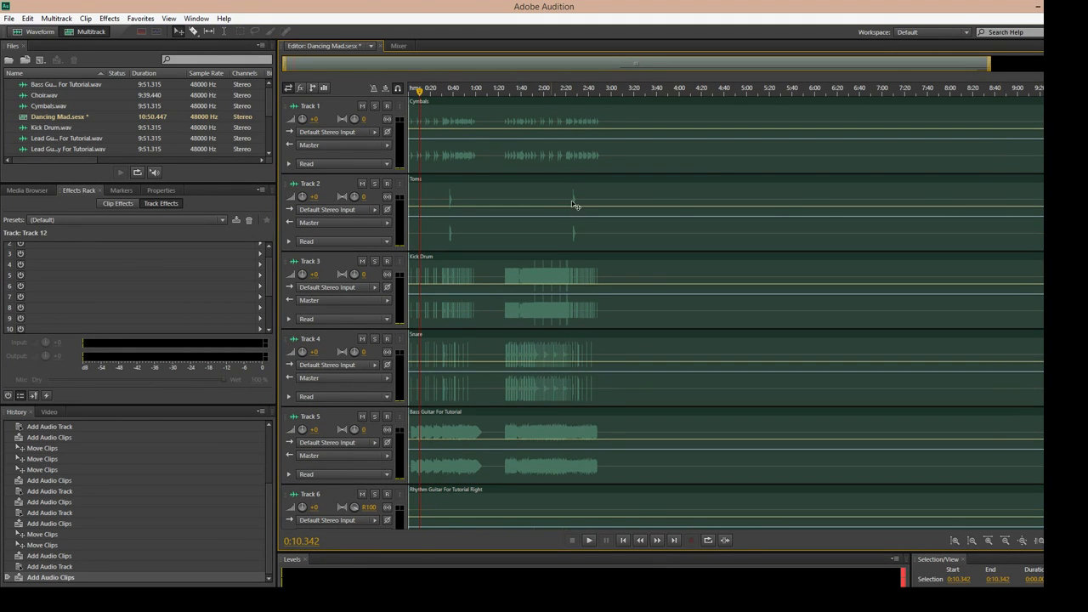
scroll(663, 311, "down", 10)
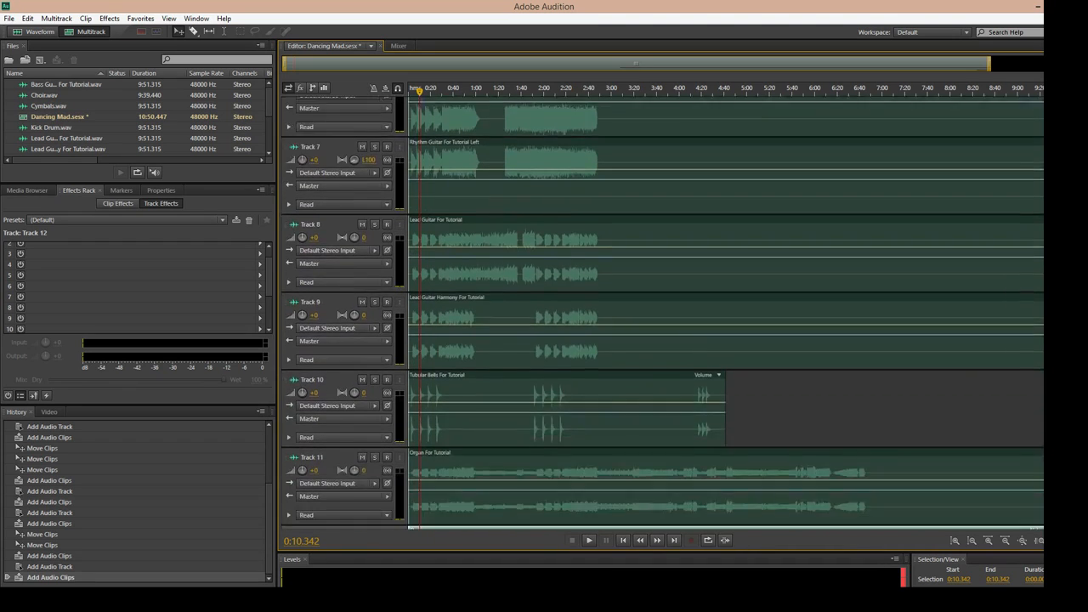
Step: Rename Track 1 as Cymbals and Track 2 as Toms
scroll(663, 311, "up", 10)
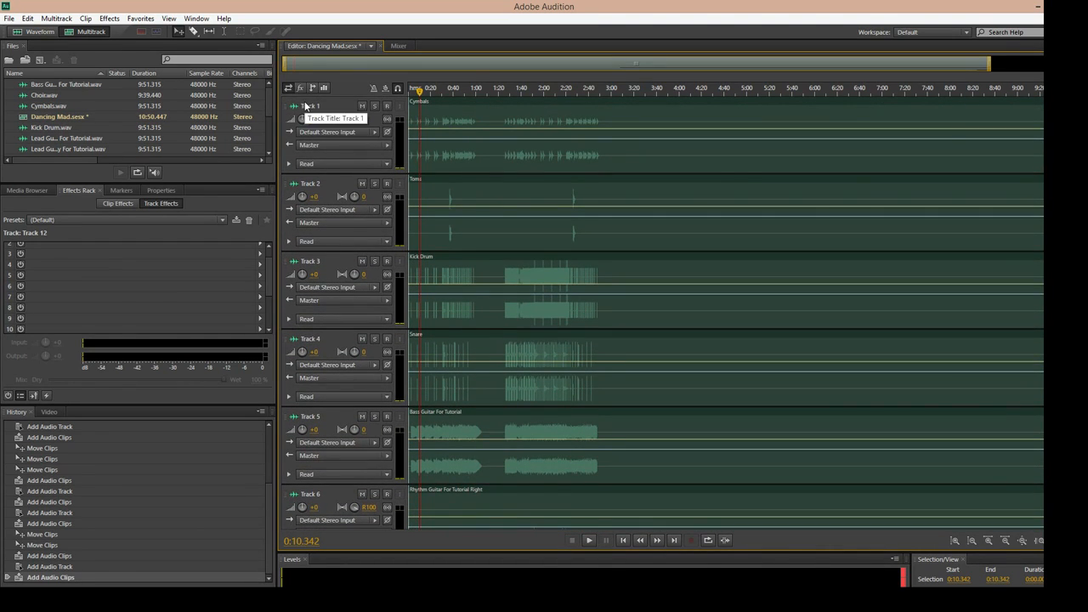
left_click(308, 106)
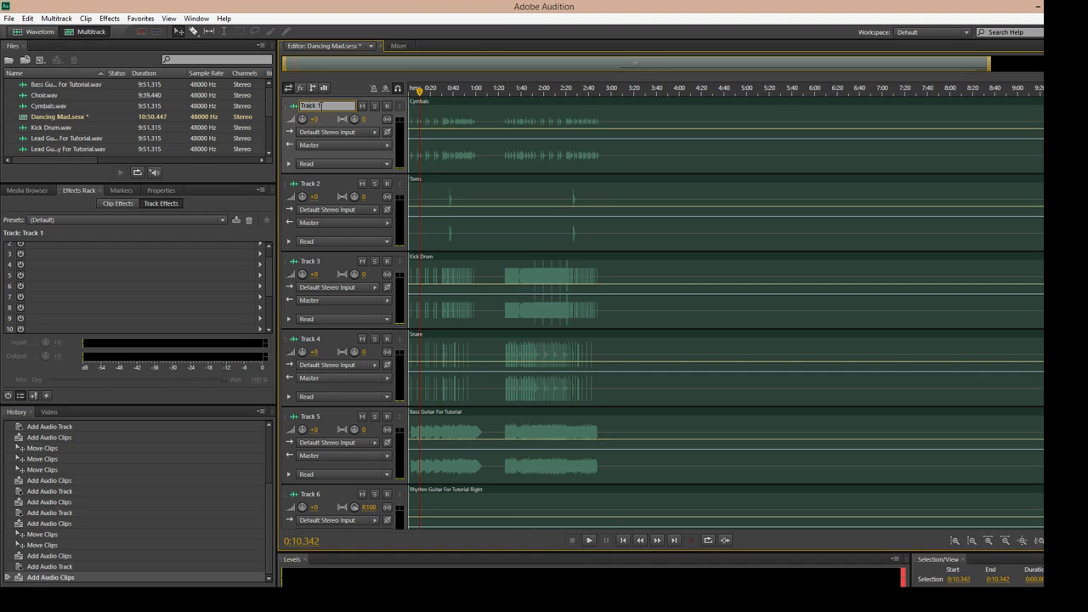
type("Cymbals")
left_click(310, 184)
type("Toms")
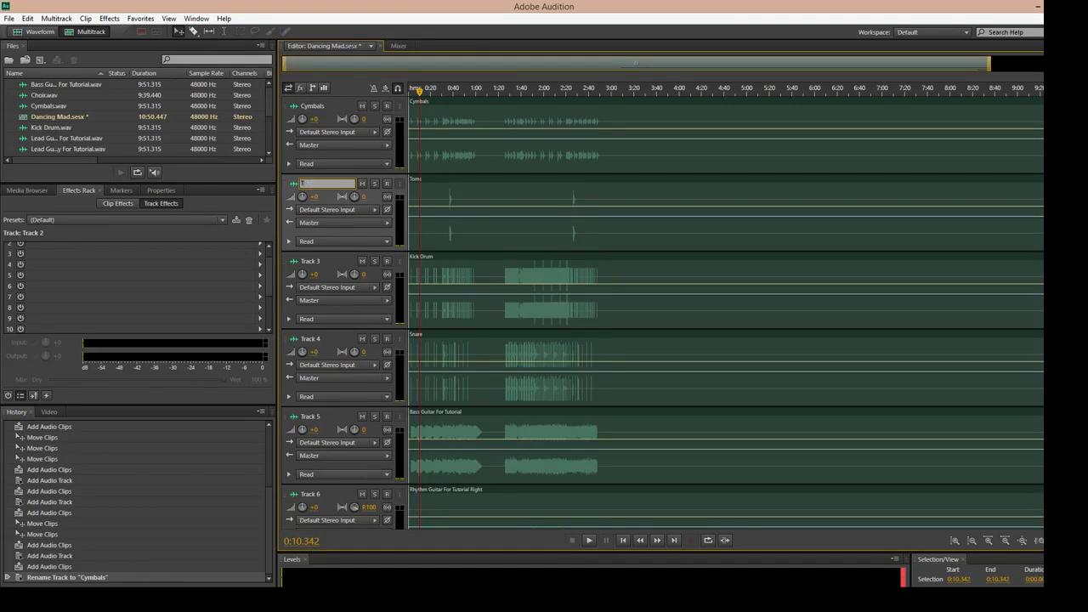
Step: Rename Track 3 as Kick Drum and Track 4 as Snare
left_click(316, 262)
type("Kick")
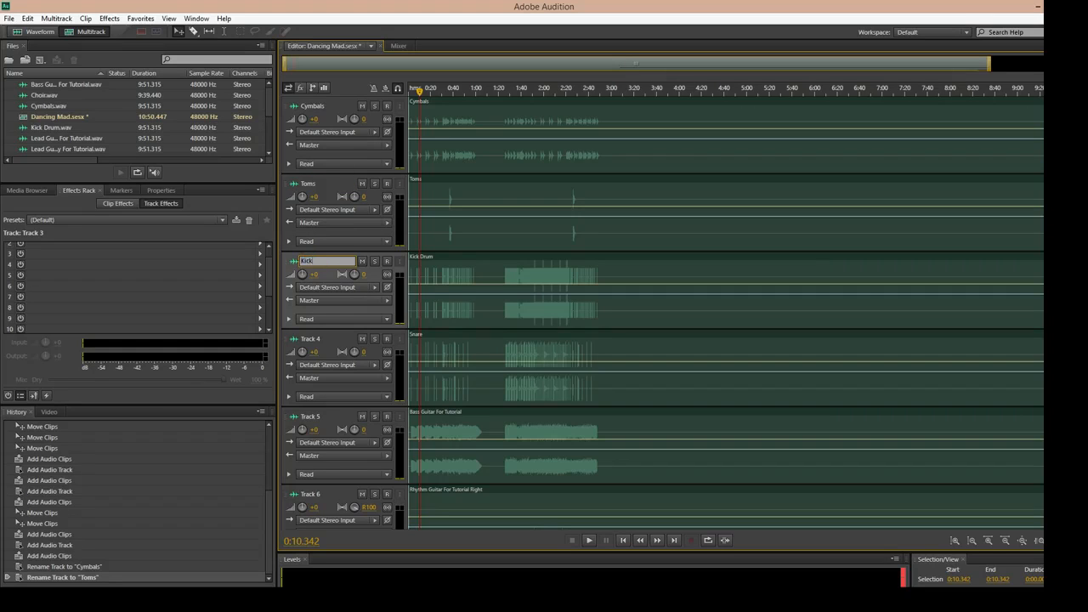
type(" Drum")
key("Return")
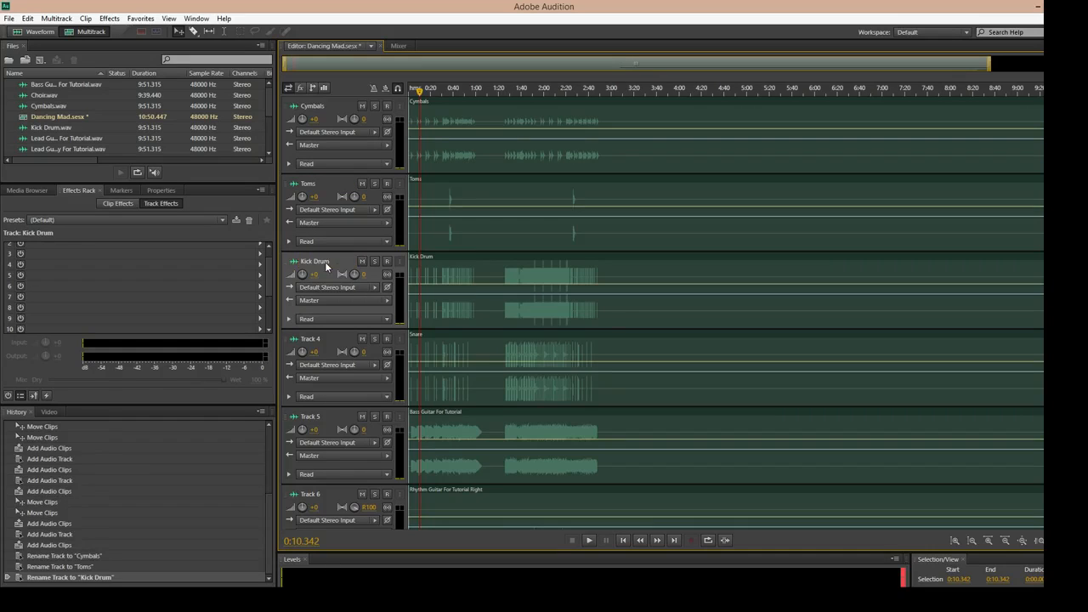
left_click(308, 340)
type("Snare")
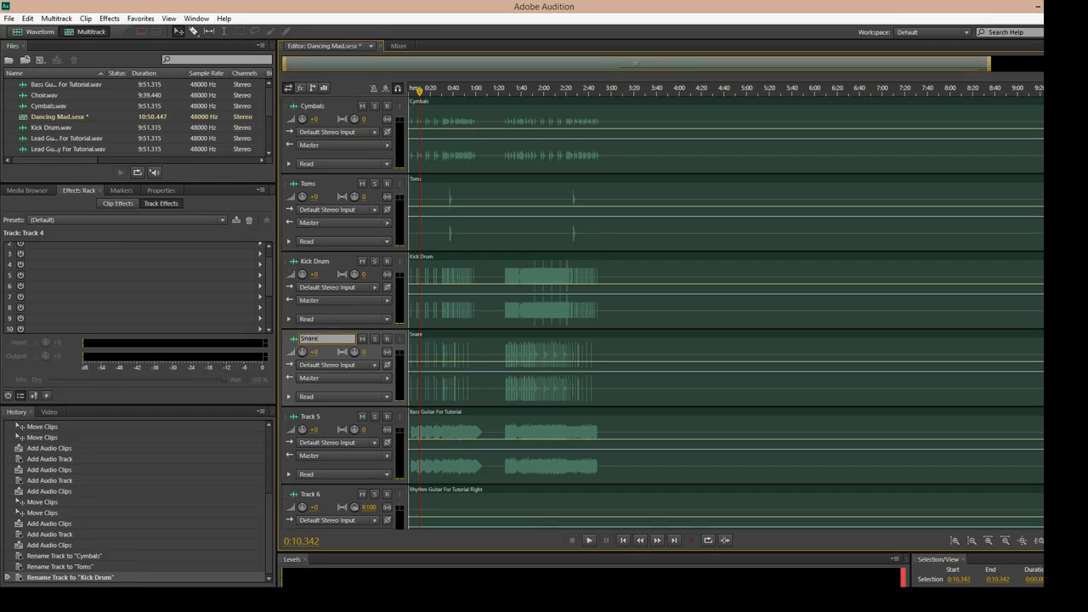
key("Return")
Step: Rename Track 5 as Bass Guitar and Track 6 as Rhythm R
left_click(325, 416)
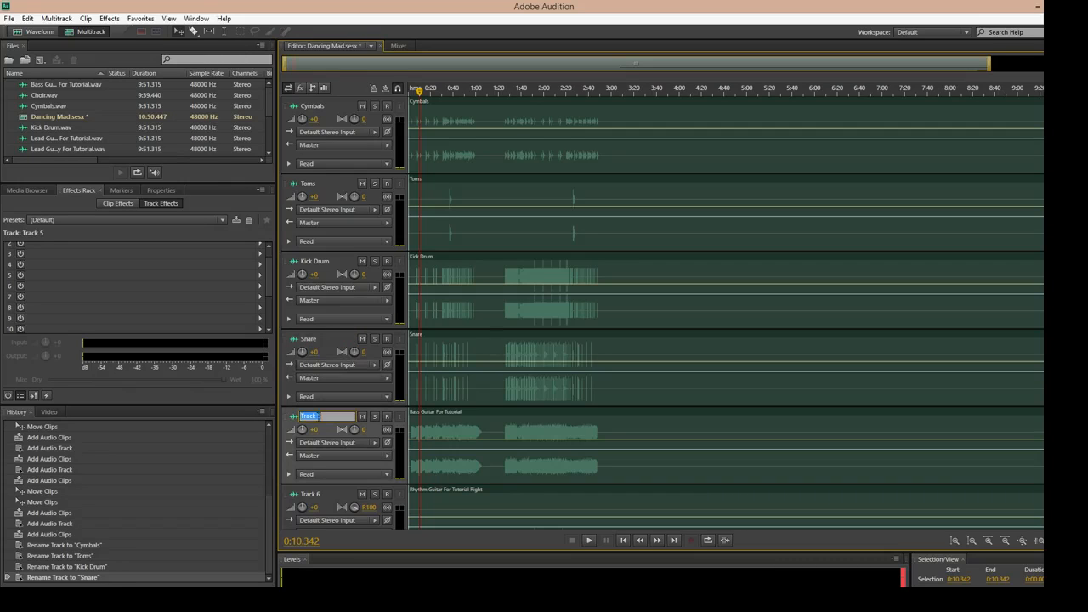
type("Bass Guitar")
left_click(313, 494)
type("Rhy")
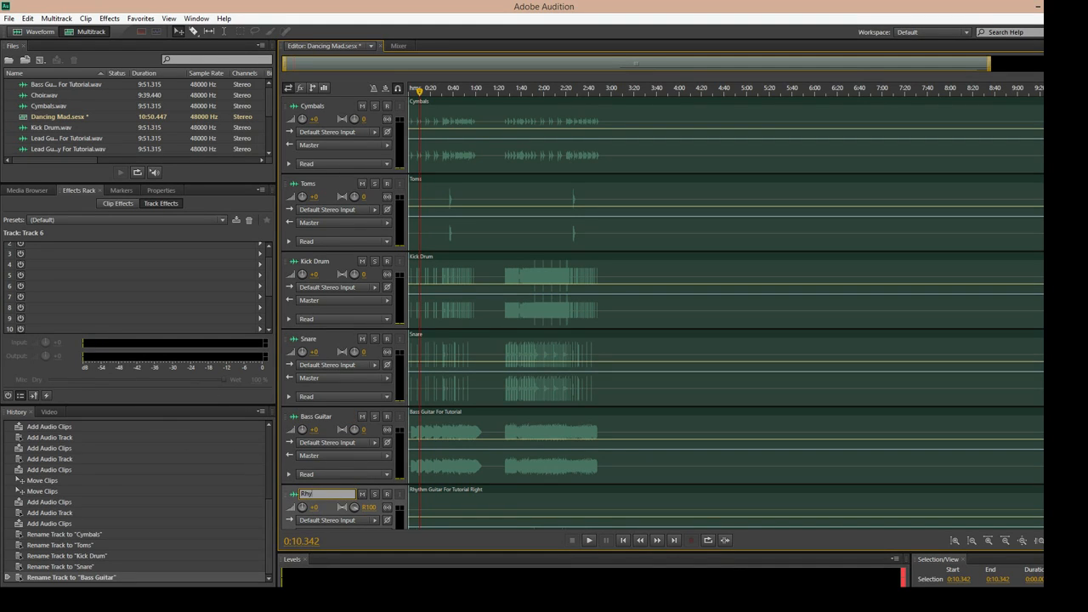
type("thm R")
Step: Rename Track 7 as Rhythm L and Track 8 as Lead Guitar 1
scroll(323, 365, "down", 5)
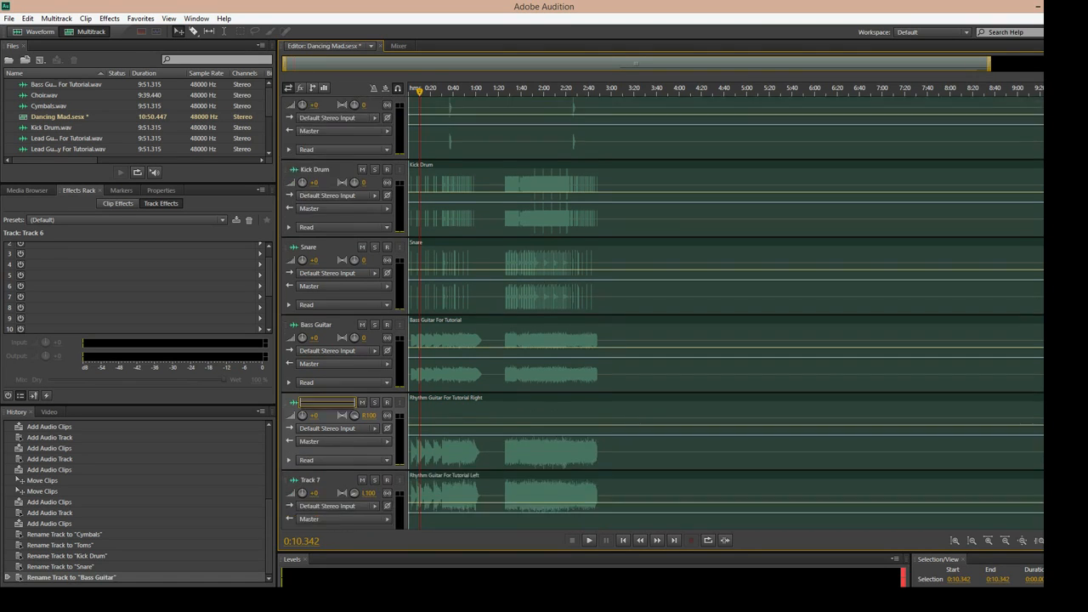
left_click(323, 366)
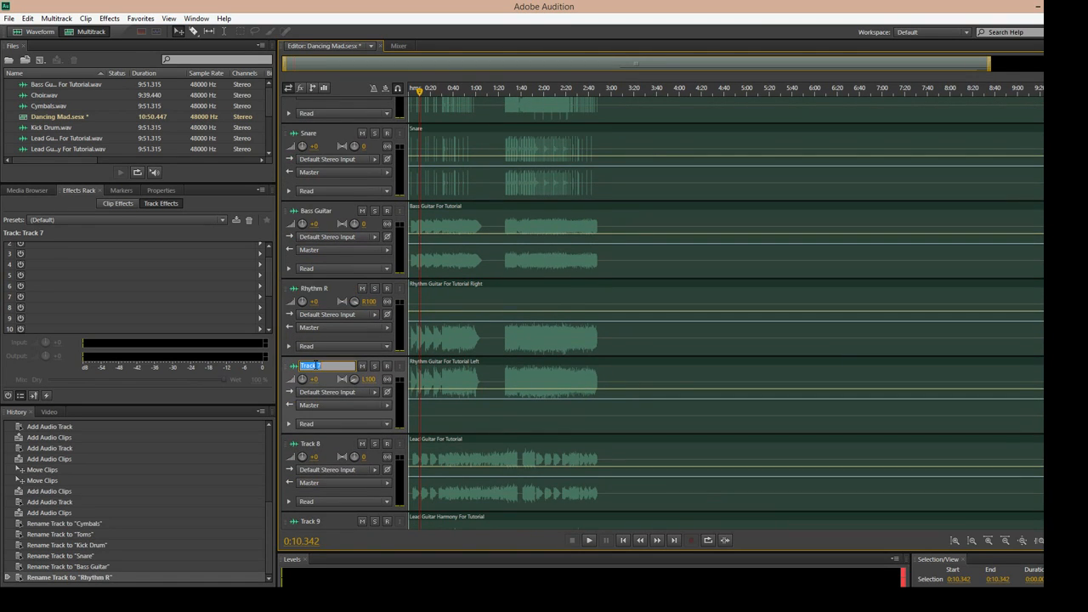
type("Rhythm L")
left_click(313, 443)
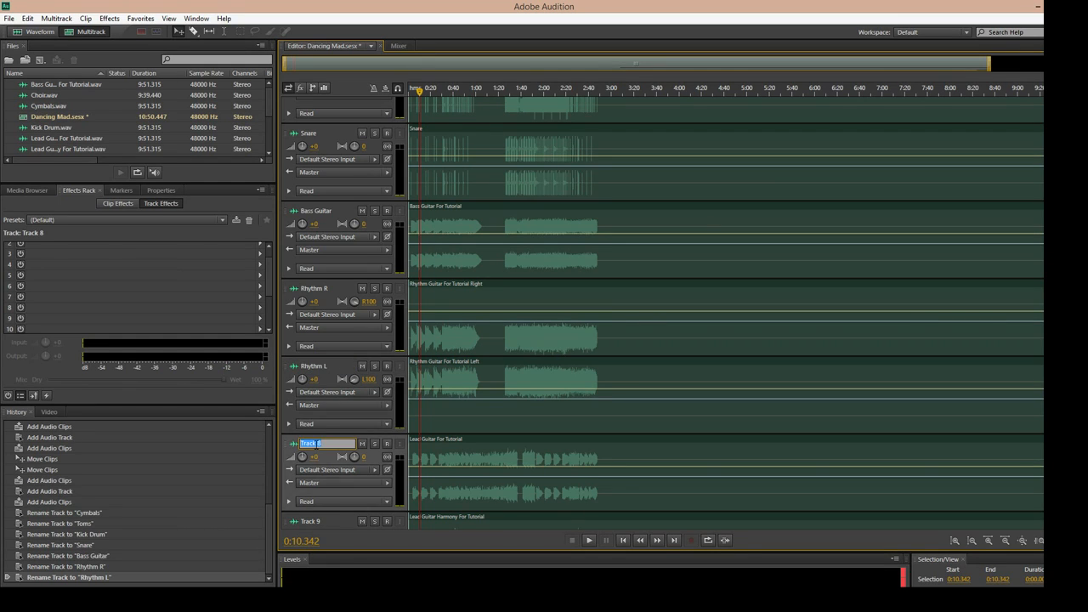
type("Lead Guitar 1")
key("Return")
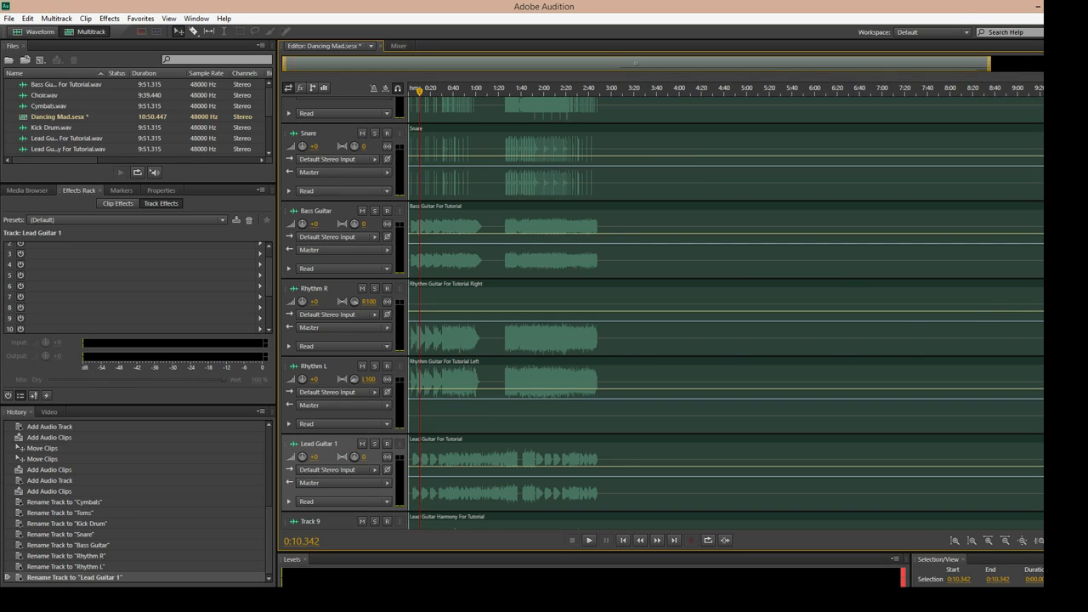
Step: Rename Track 9 as Lead Guitar 2 and Track 10 as Tubular Bells
scroll(548, 357, "down", 5)
left_click(310, 340)
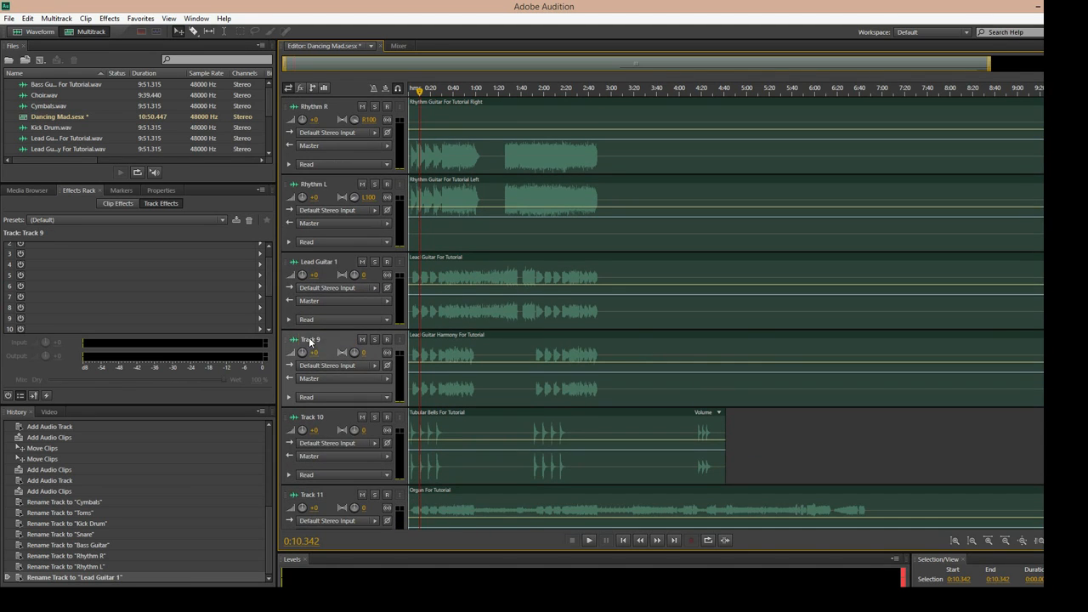
double_click(310, 340)
type("Lead Guitar 2")
key("Return")
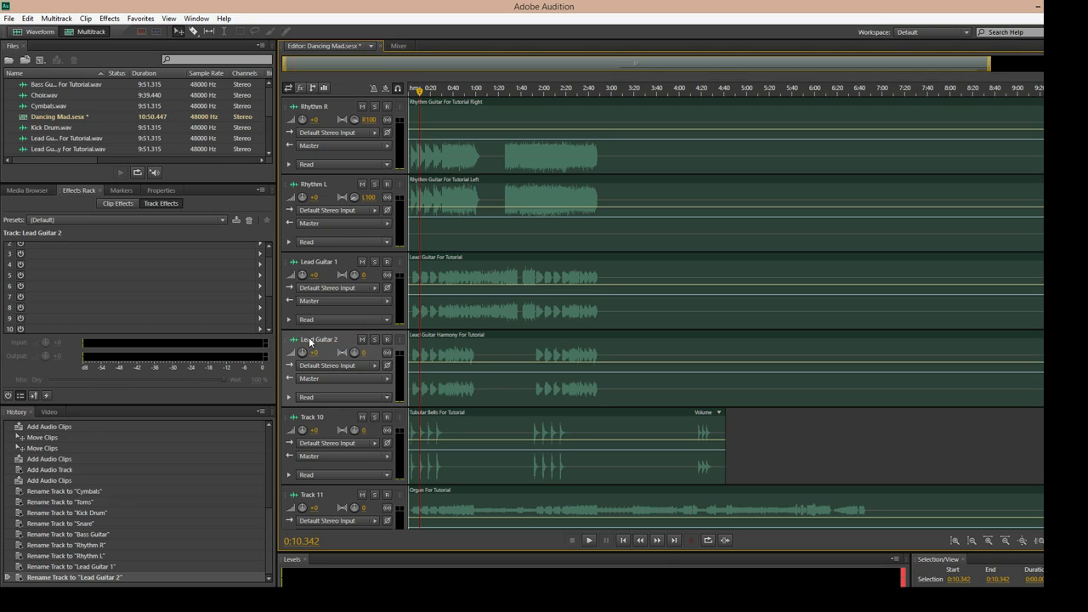
double_click(313, 416)
type("Tubla")
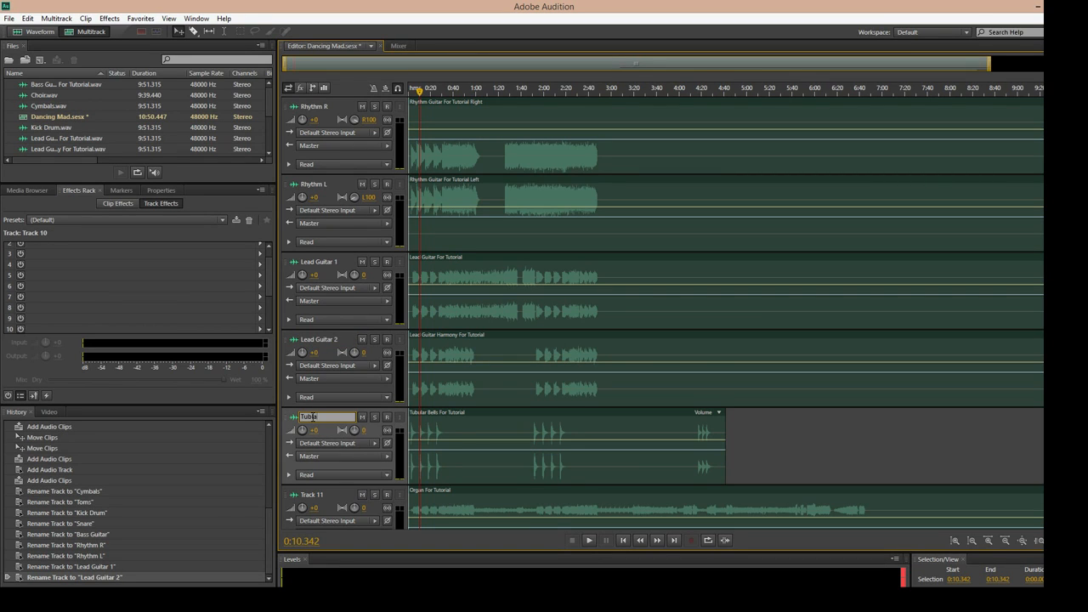
type("ular Bells")
key("Return")
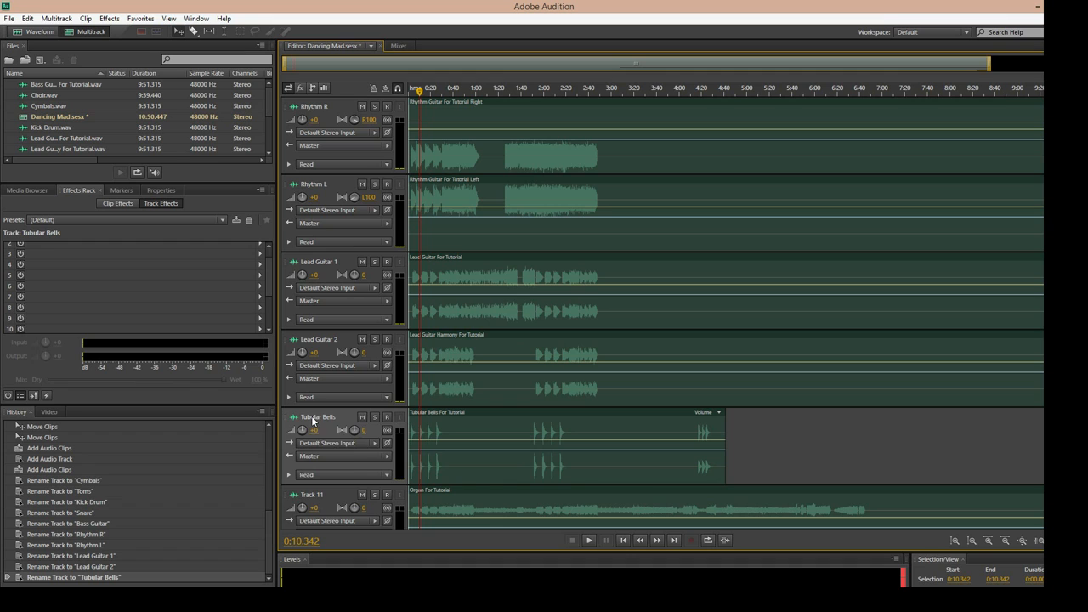
Step: Rename Track 11 as Organ and Track 12 as Choir
double_click(311, 494)
type("Organ")
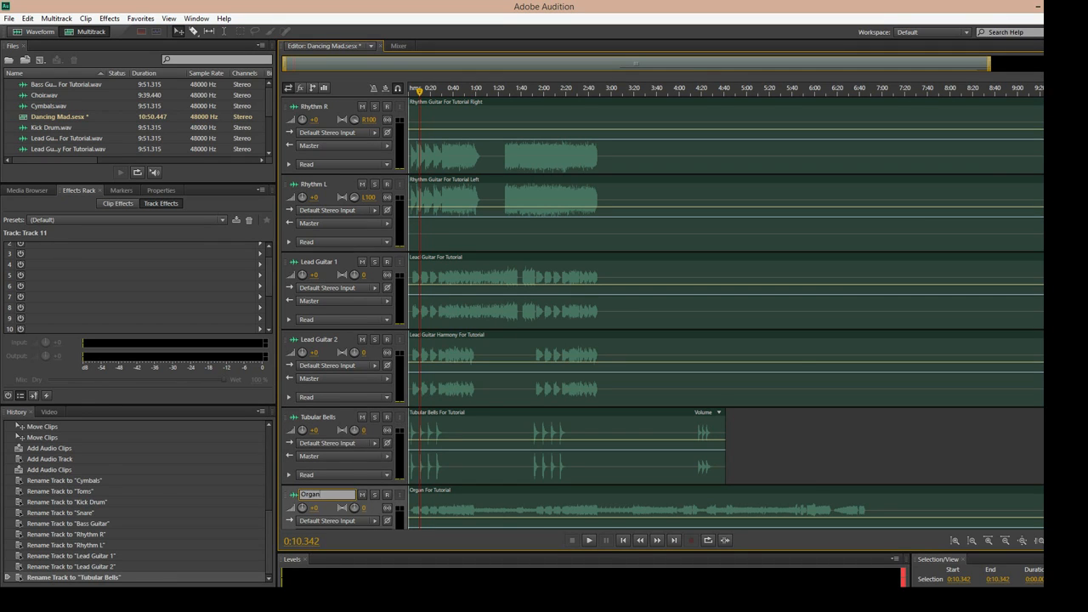
key("Return")
scroll(316, 387, "down", 5)
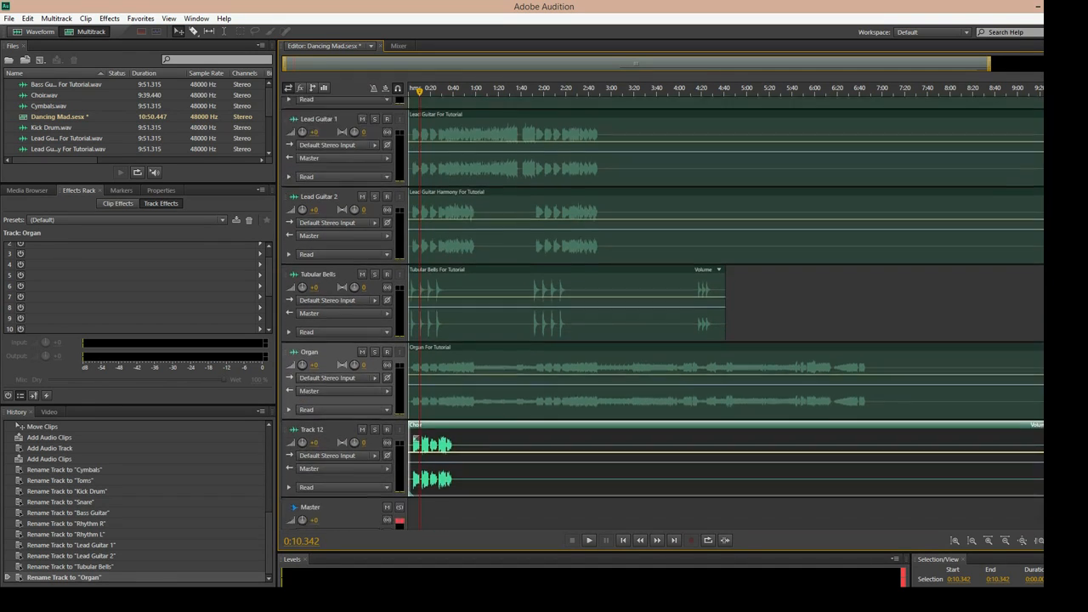
double_click(314, 387)
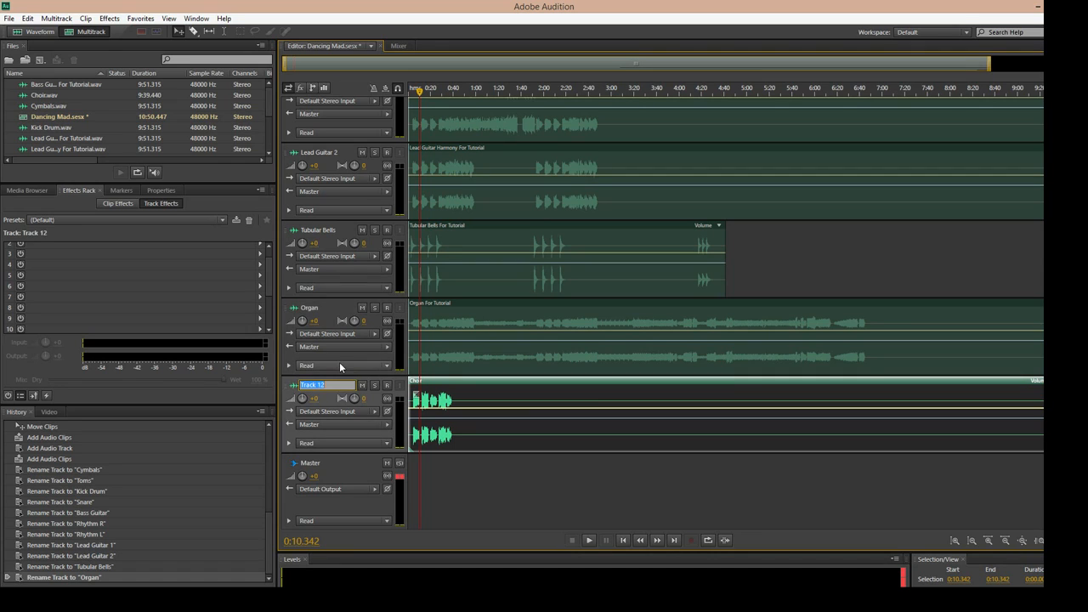
type("Choir")
key("Return")
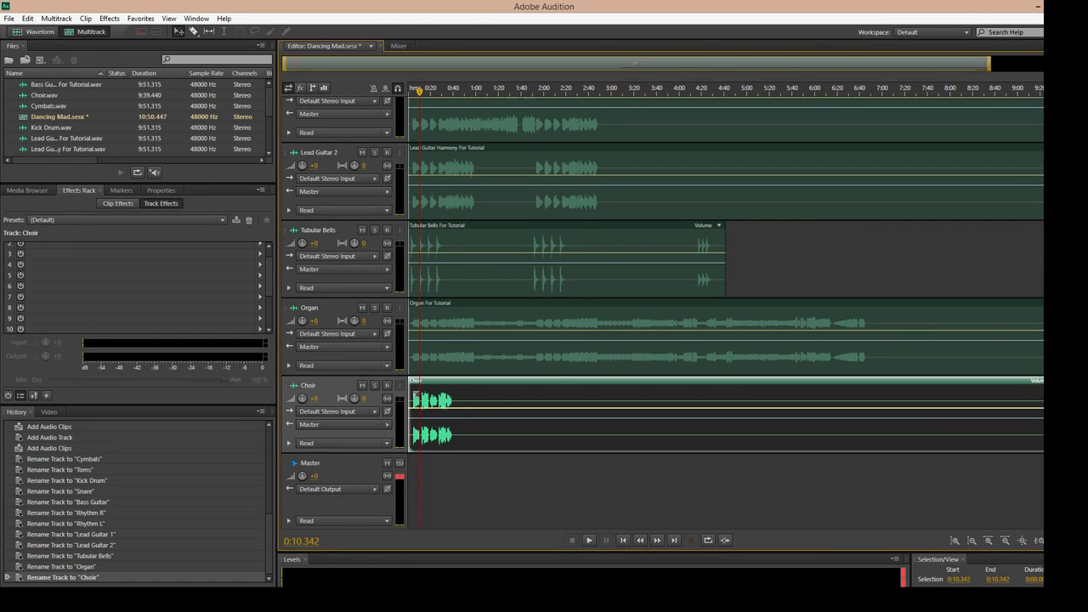
scroll(891, 245, "up", 15)
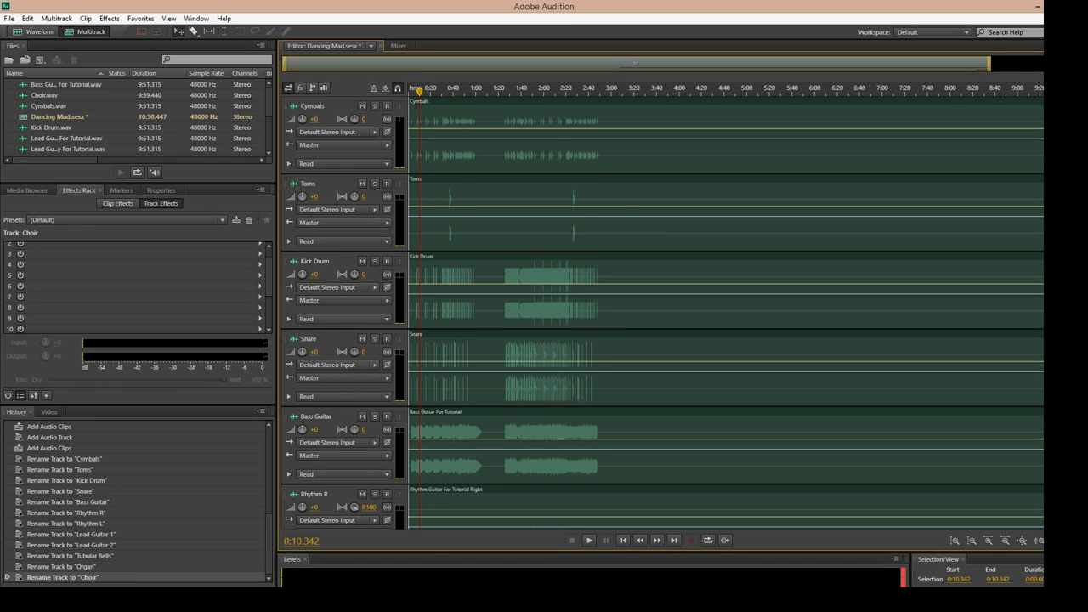
scroll(663, 314, "down", 5)
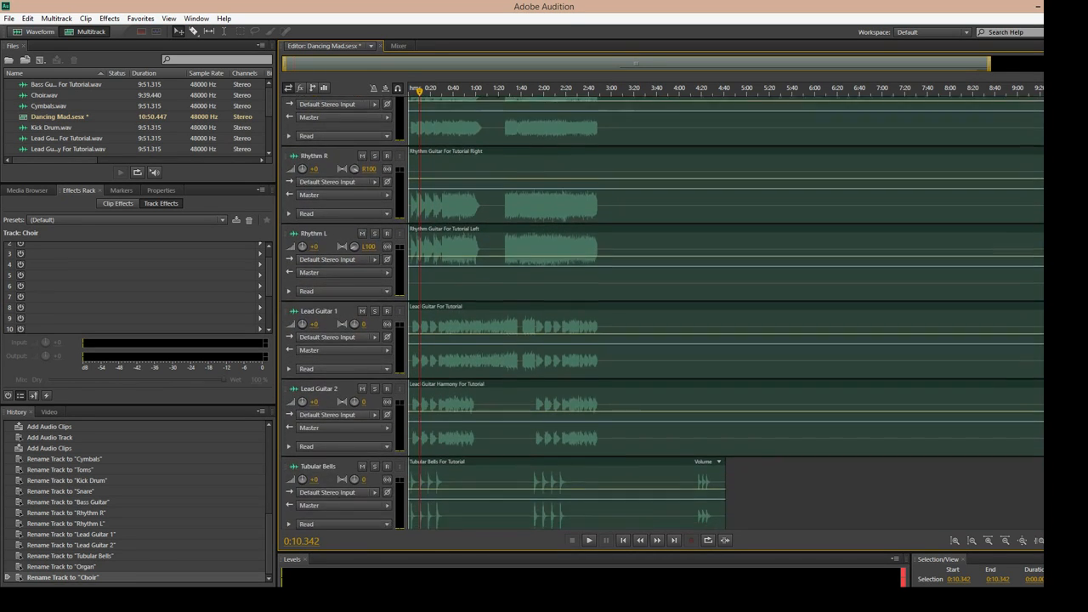
scroll(662, 314, "down", 3)
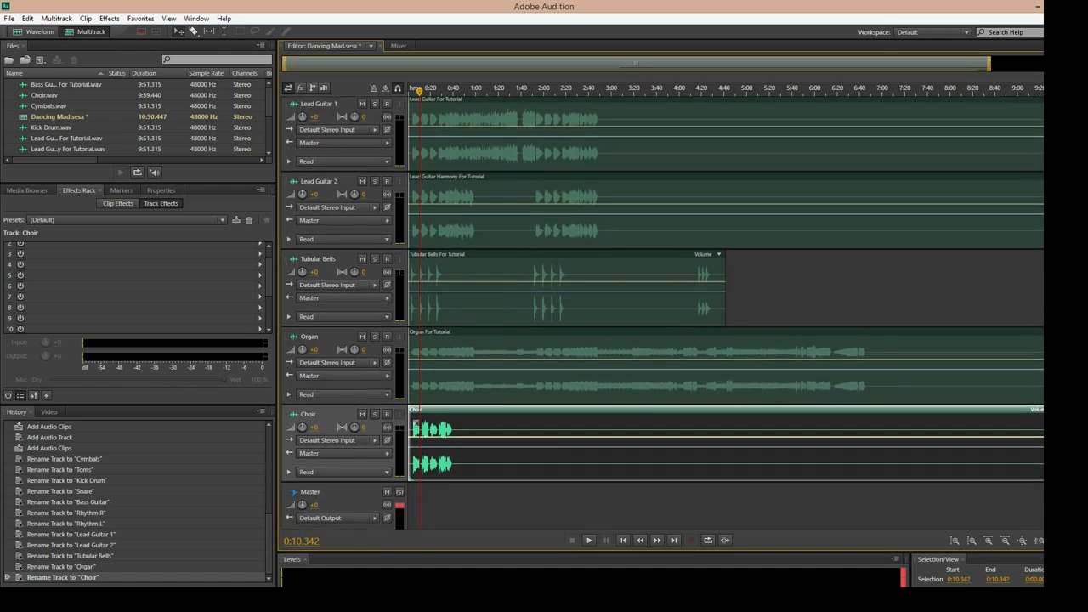
Step: Listen to the Lead Guitar 2 track in solo from about 0:02, stop playback and turn its solo off
scroll(667, 315, "up", 3)
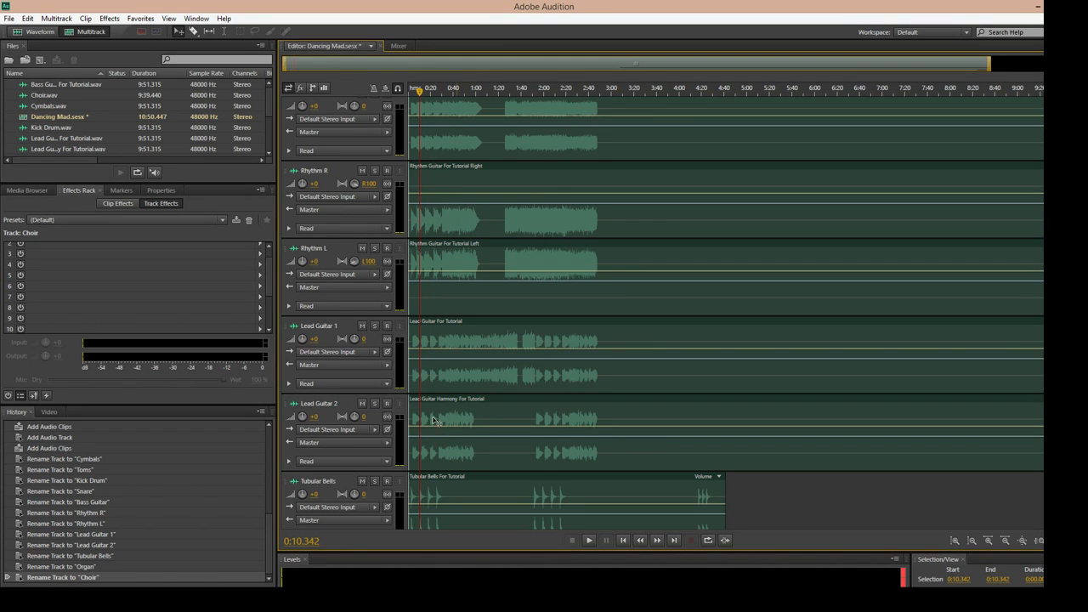
left_click(375, 403)
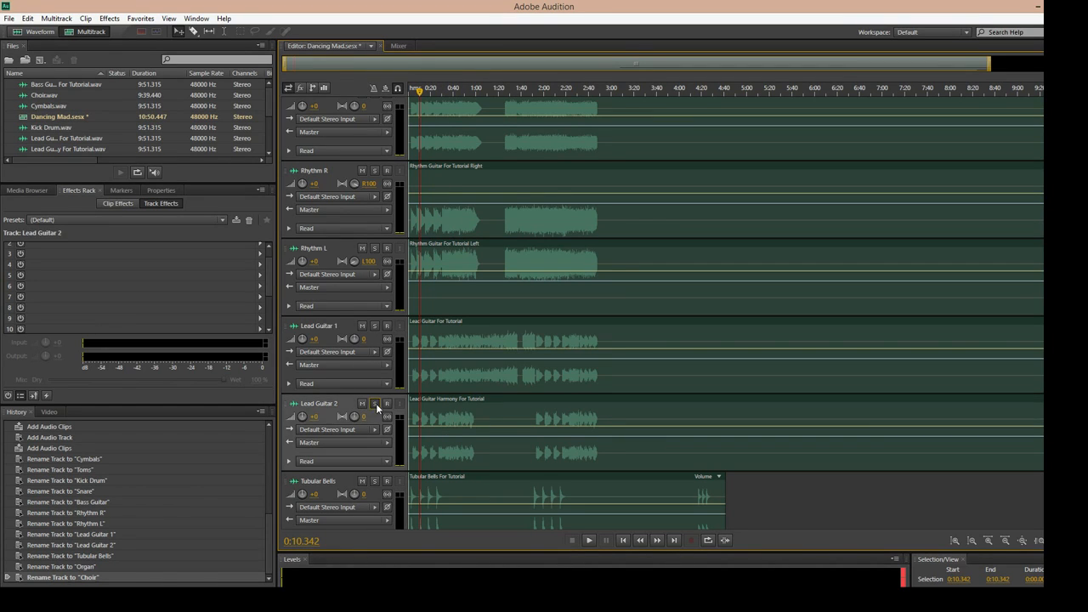
left_click(413, 94)
key("space")
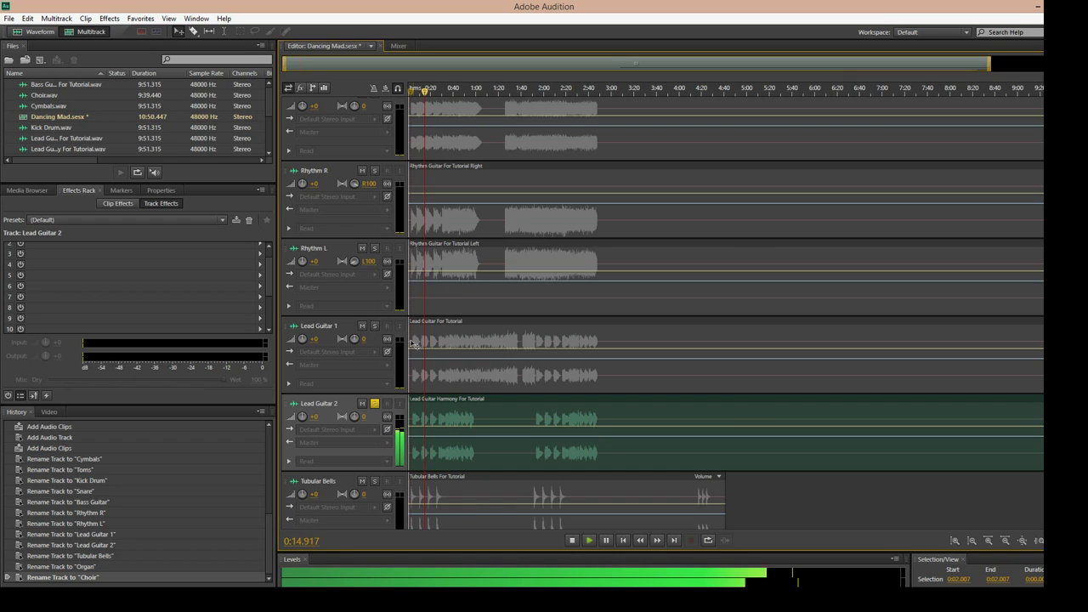
key("space")
left_click(375, 404)
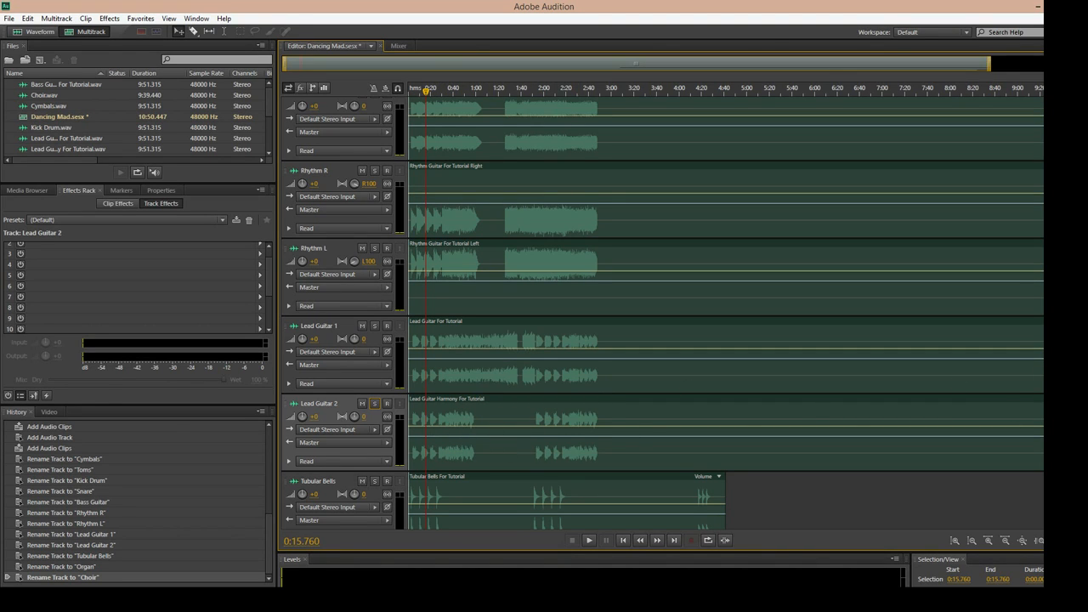
Step: Listen to the Rhythm R track in solo from the current position, stop playback and turn its solo off
scroll(662, 315, "up", 1)
scroll(663, 314, "up", 4)
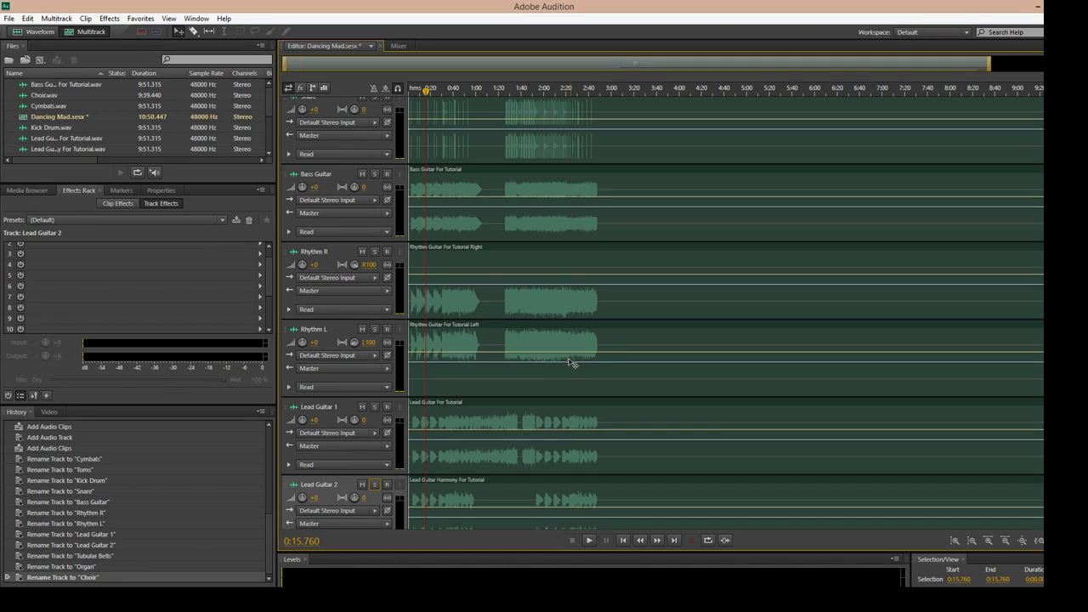
left_click(376, 257)
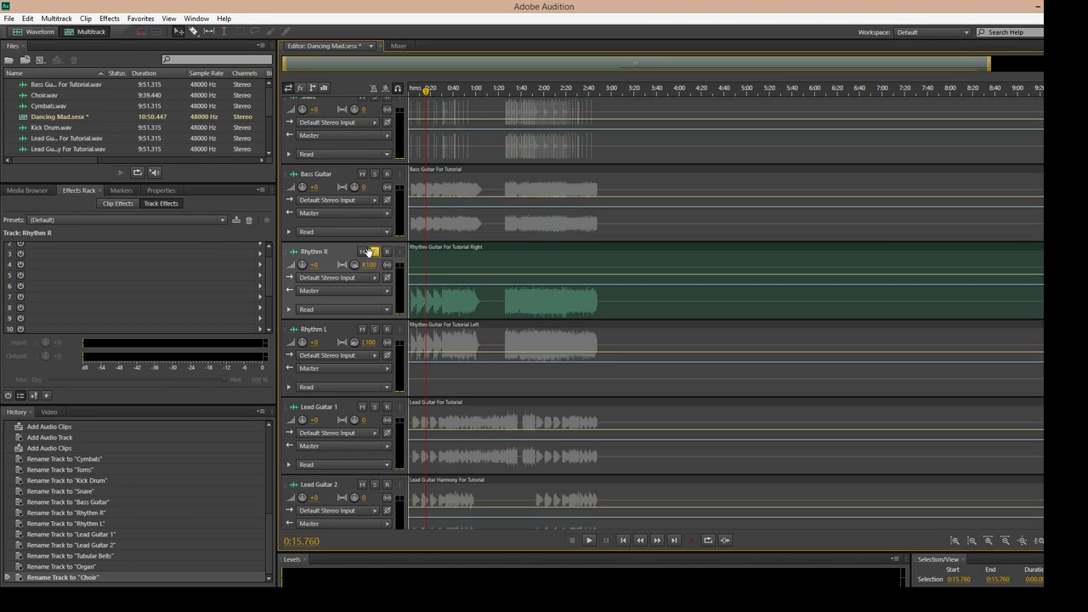
key("space")
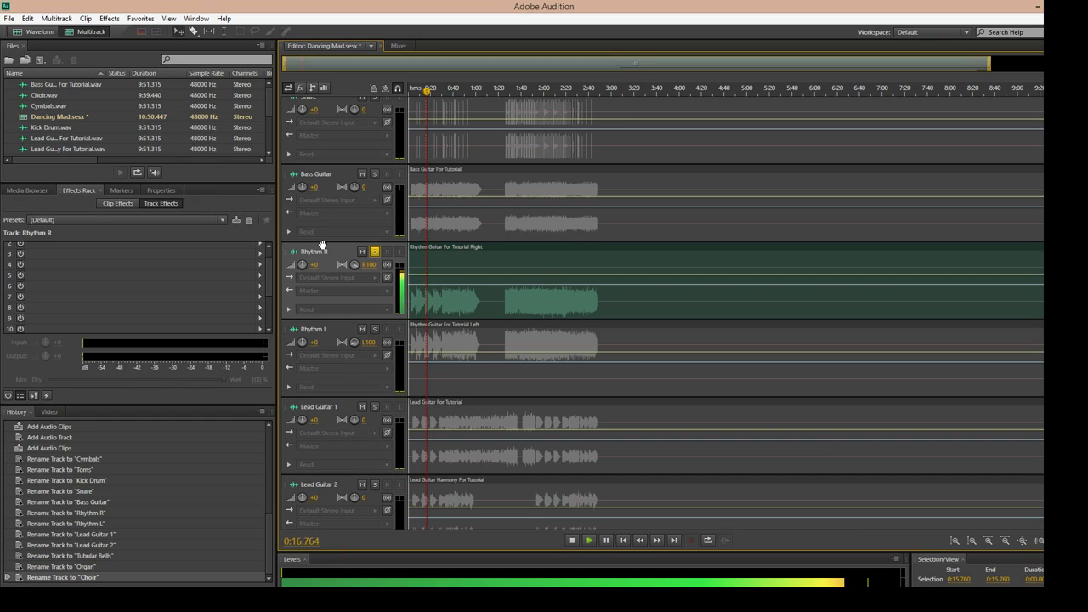
key("space")
left_click(375, 252)
Step: Listen to the Rhythm L track in solo from about 0:21, turn its solo off and stop playback
left_click(375, 329)
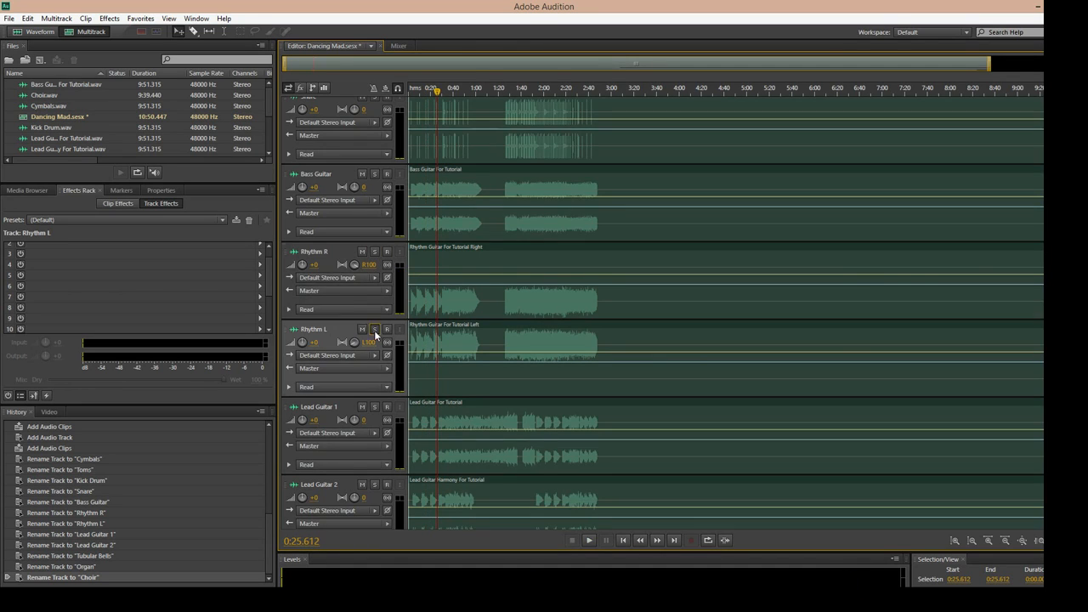
key("space")
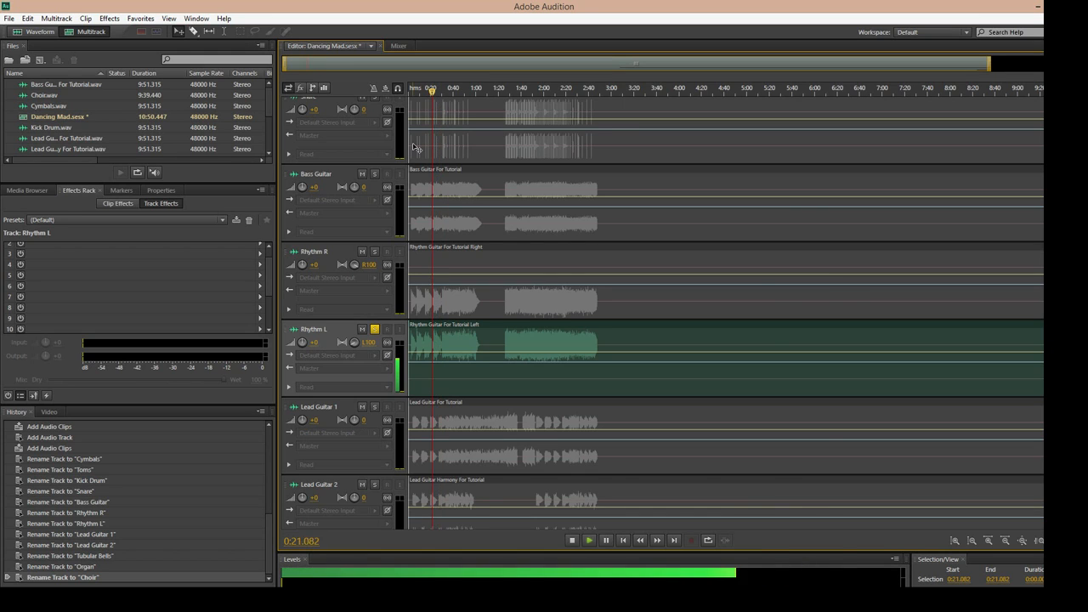
left_click(433, 95)
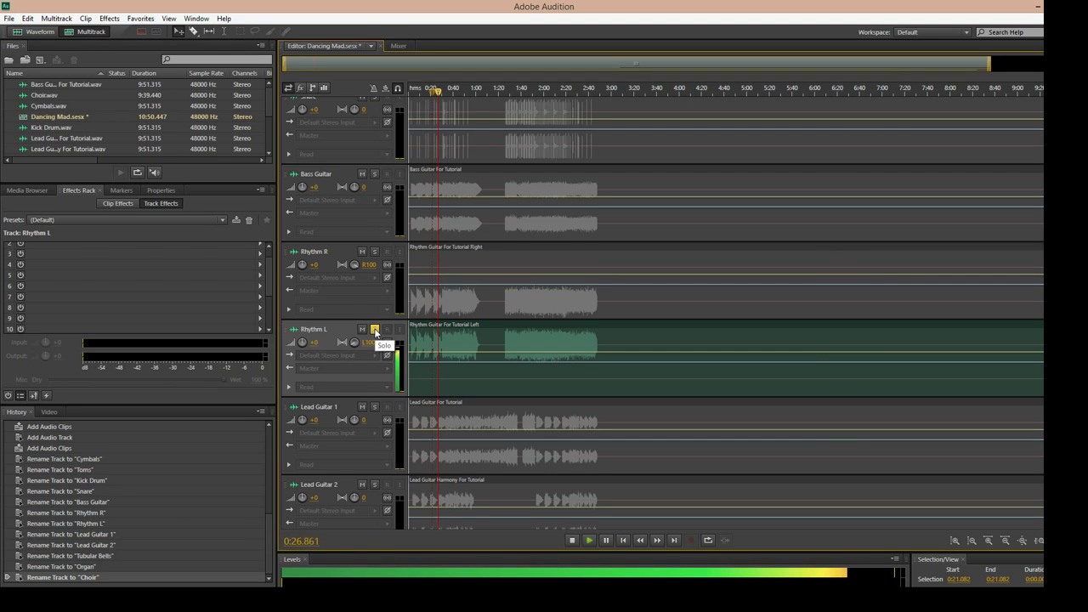
left_click(375, 329)
key("space")
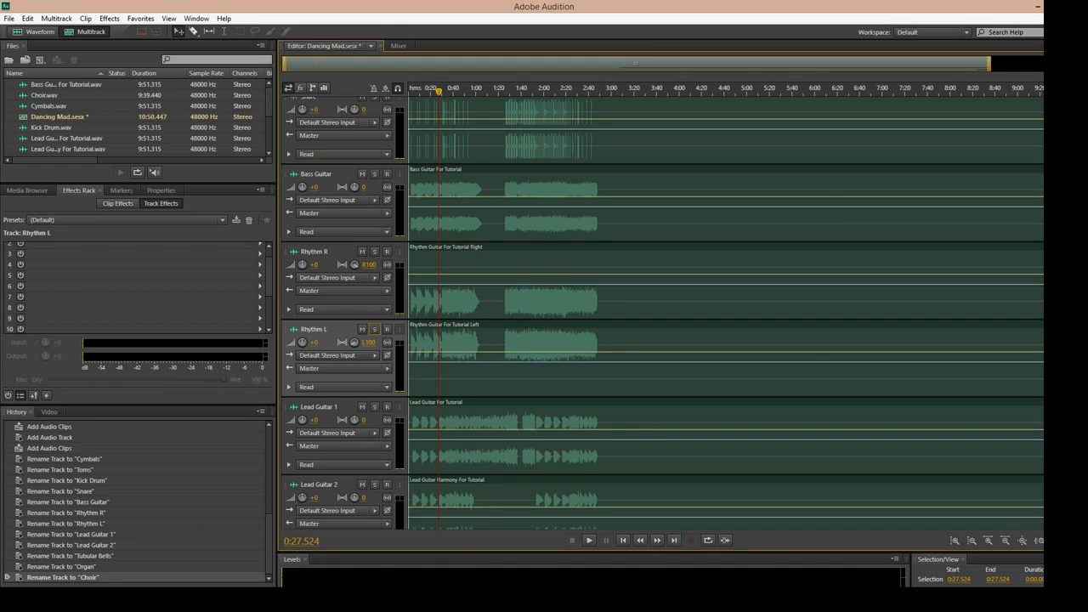
Step: Switch to the web browser, open Facebook in a new tab and check the notifications
key("alt+Tab")
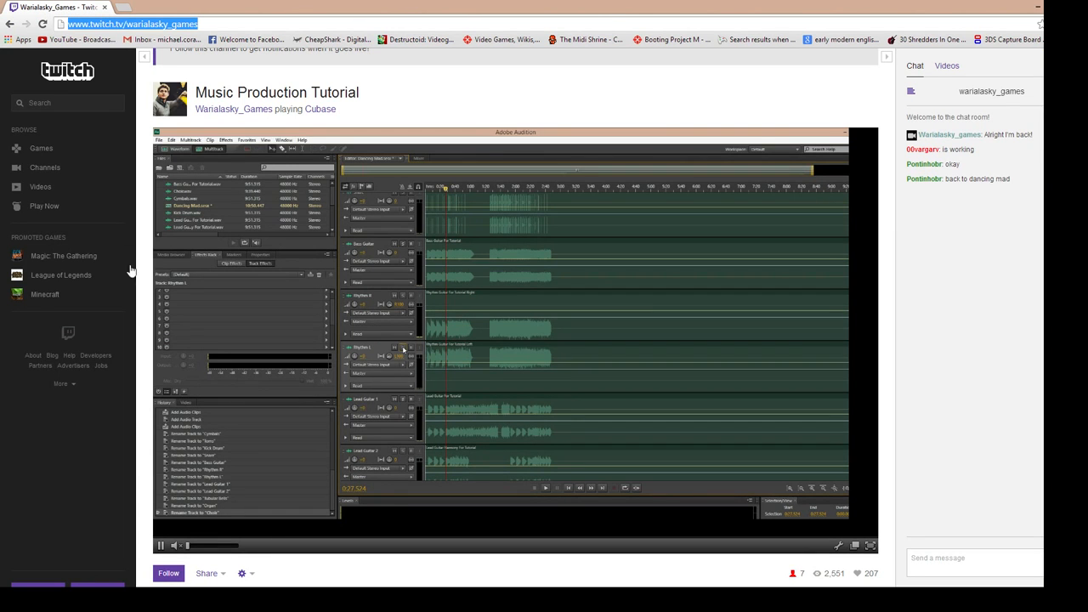
left_click(123, 7)
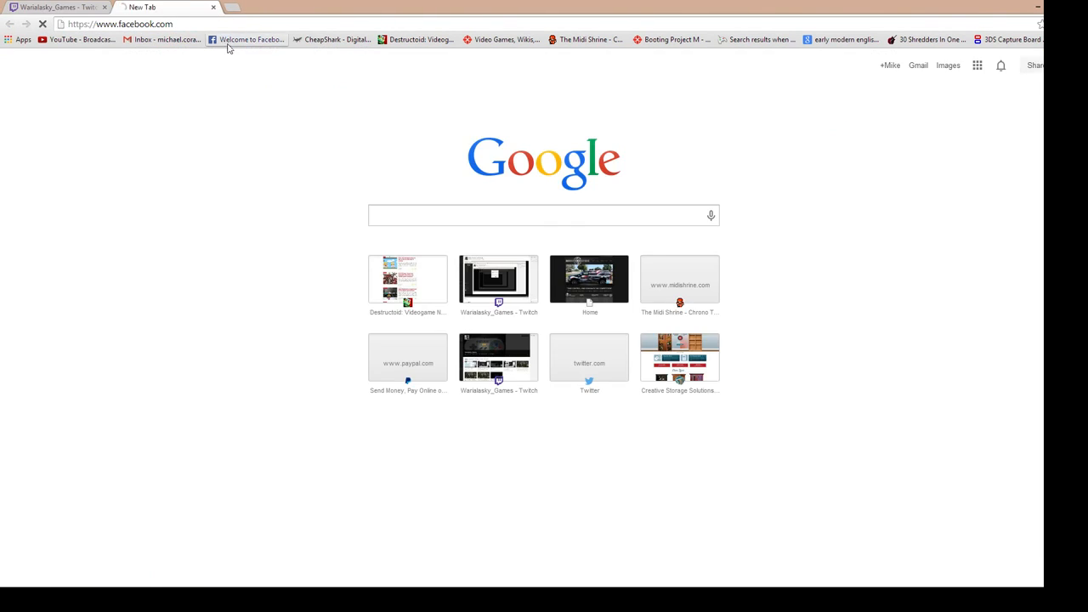
left_click(231, 40)
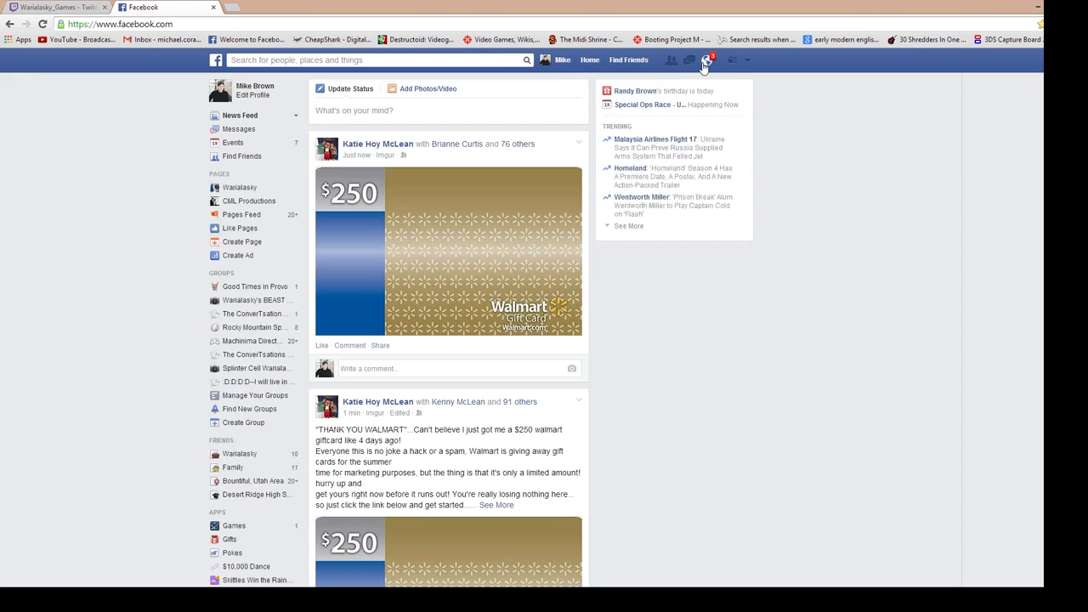
left_click(706, 60)
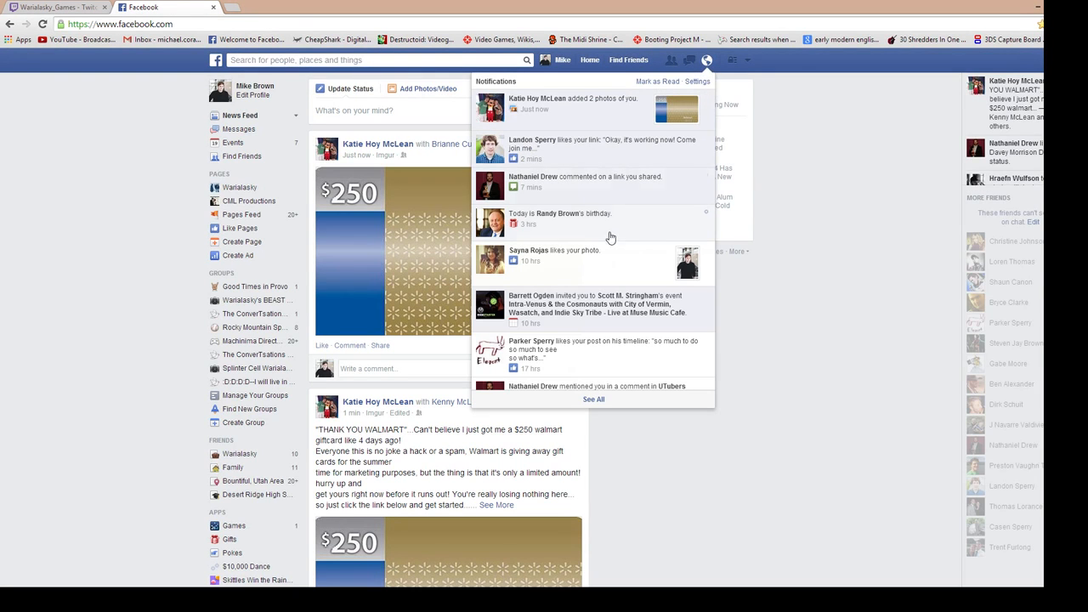
left_click(837, 251)
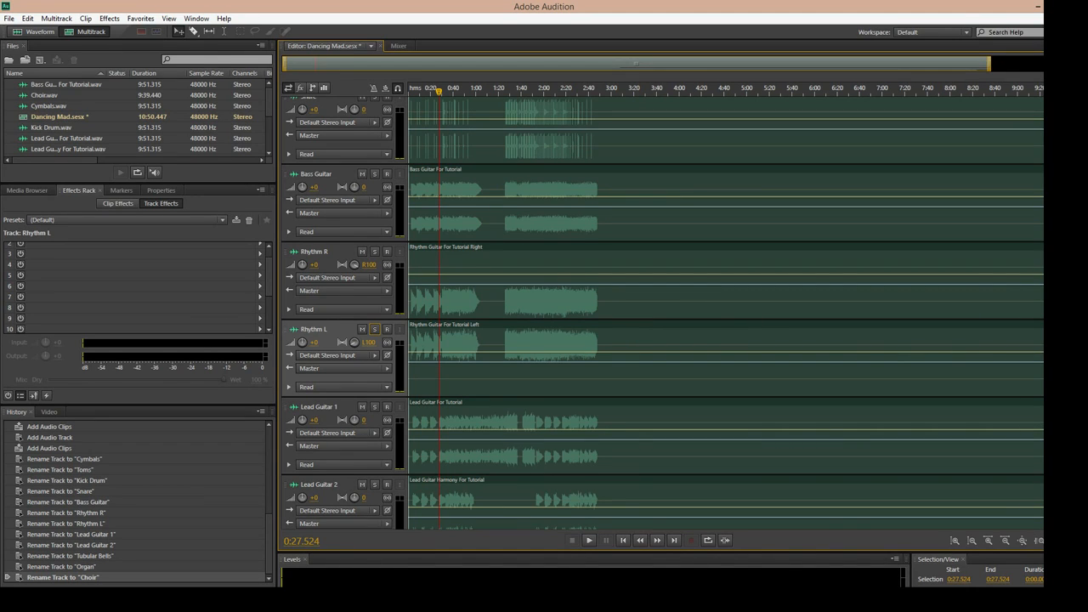
Step: Play the full mix of all tracks from 0:00 and stop playback at about 2:53
scroll(663, 315, "up", 3)
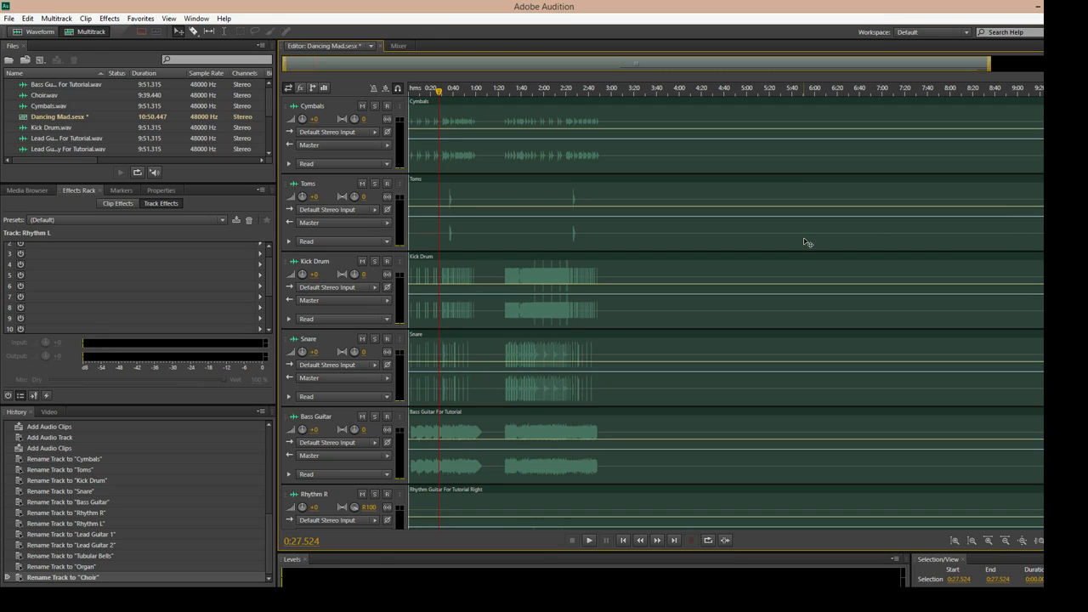
left_click(417, 96)
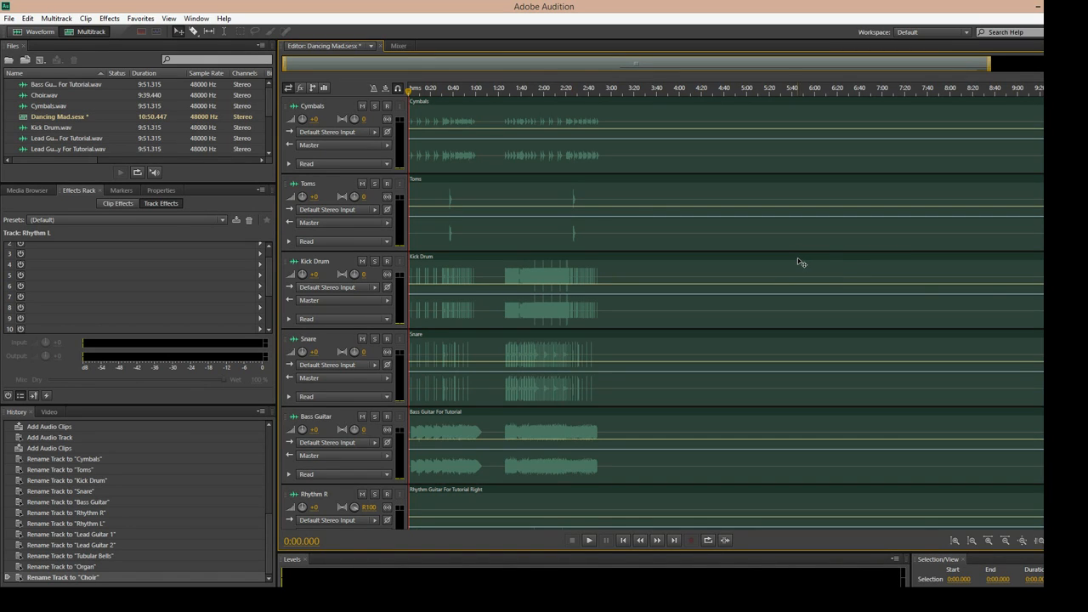
scroll(662, 313, "down", 6)
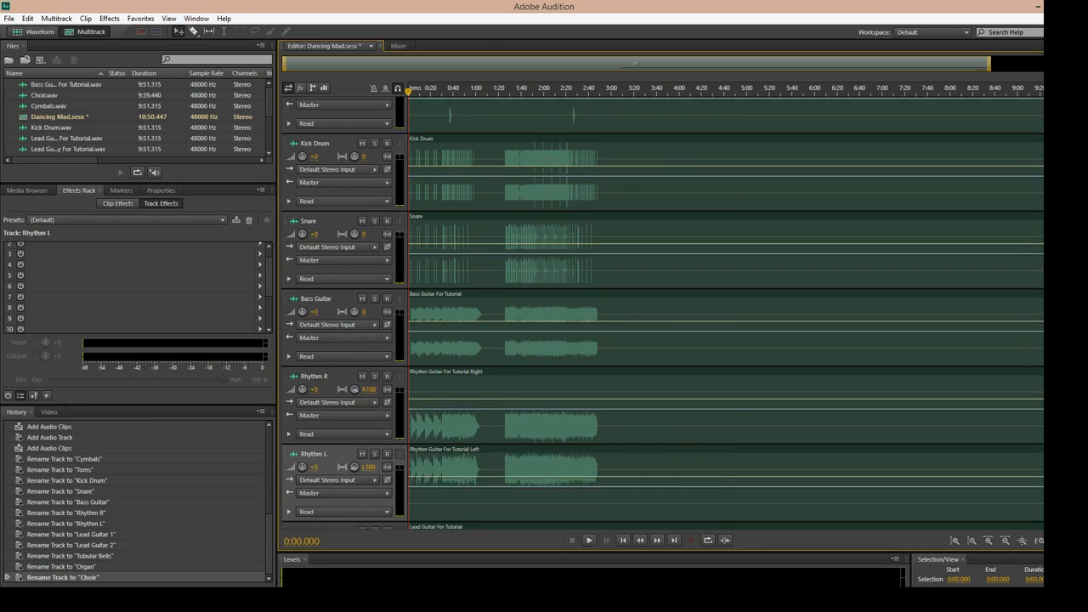
scroll(662, 313, "down", 4)
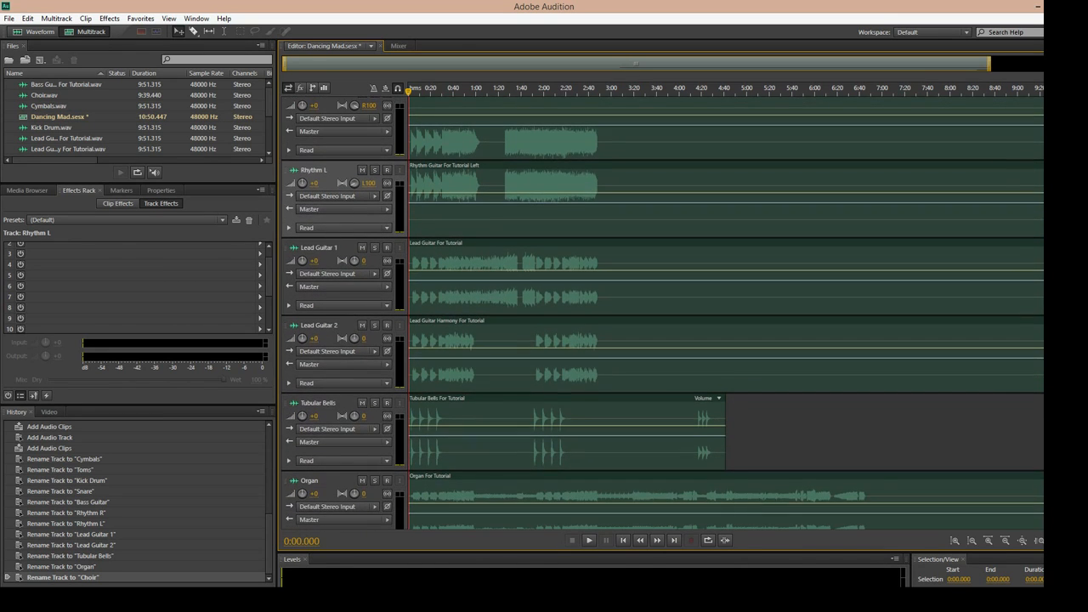
scroll(663, 313, "up", 12)
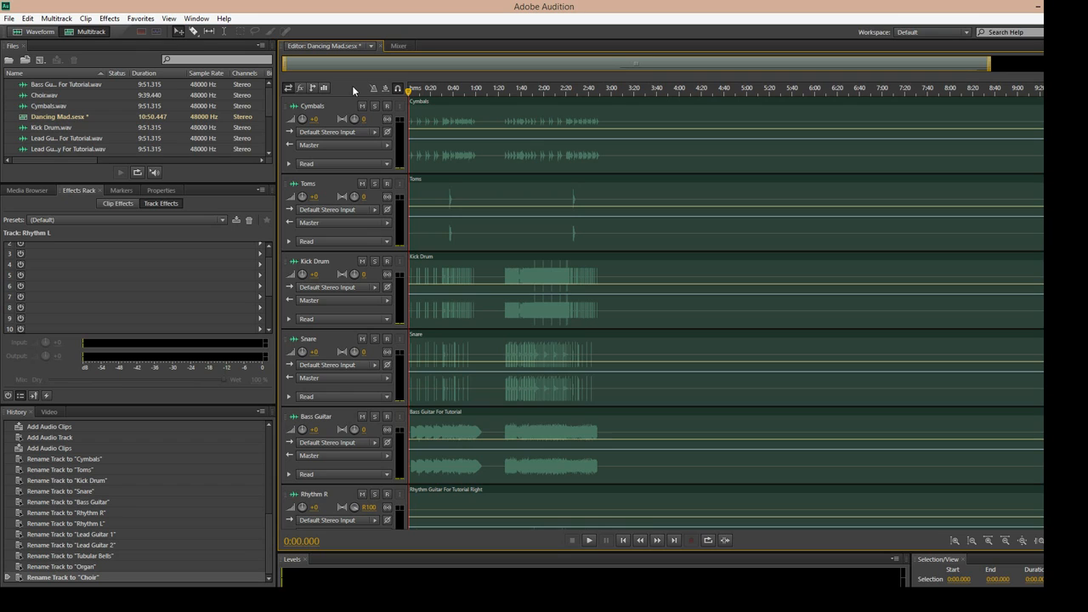
key("space")
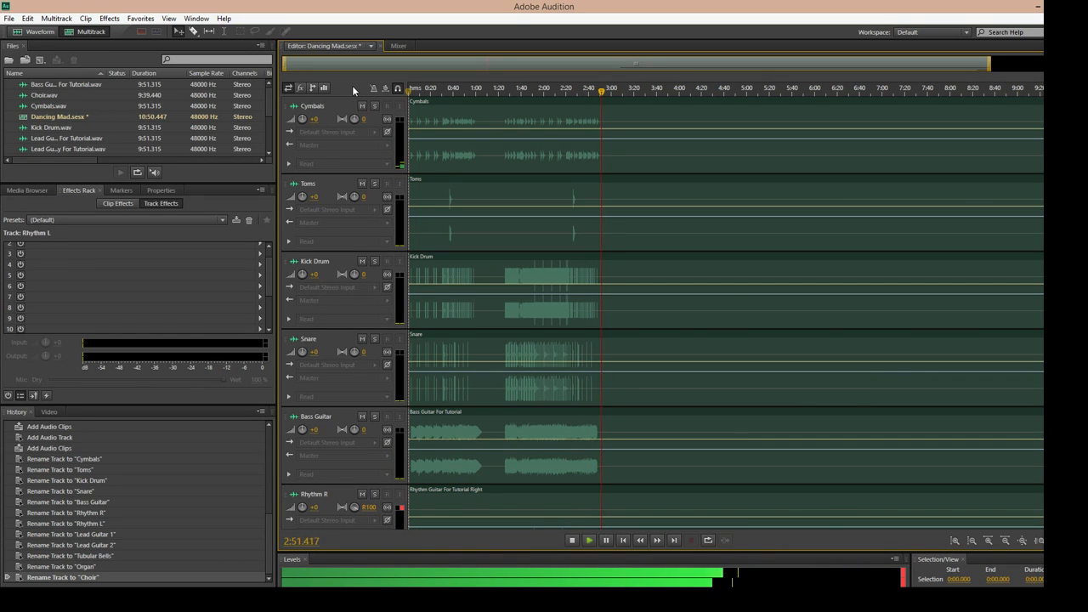
key("space")
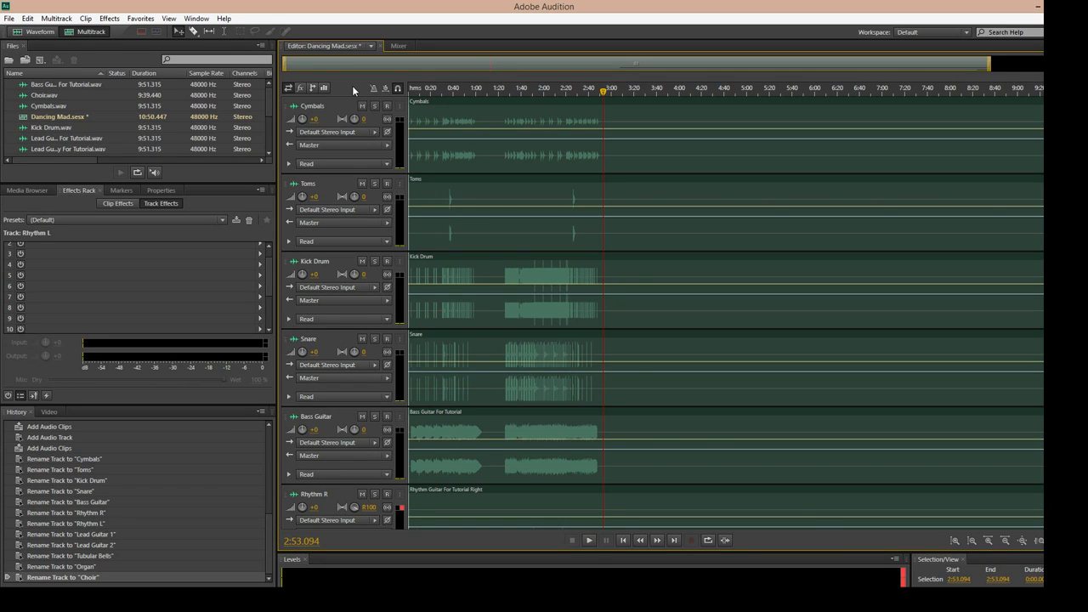
Step: Replay short passages of the full mix from about 1:53, clearing the clip indicators on the Levels meter before and after each passage
left_click(902, 578)
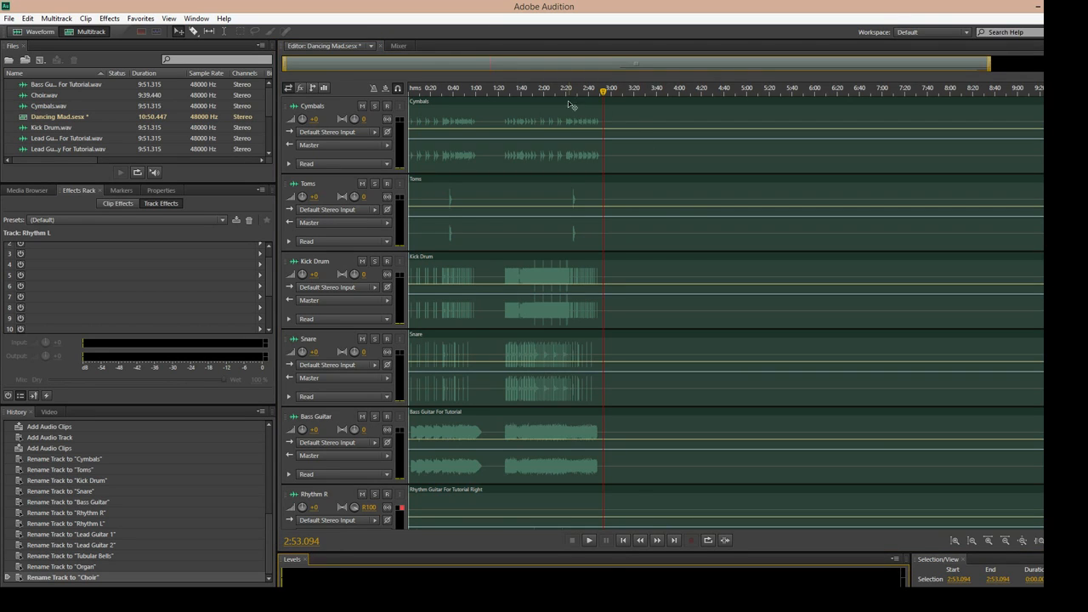
left_click(534, 100)
key("space")
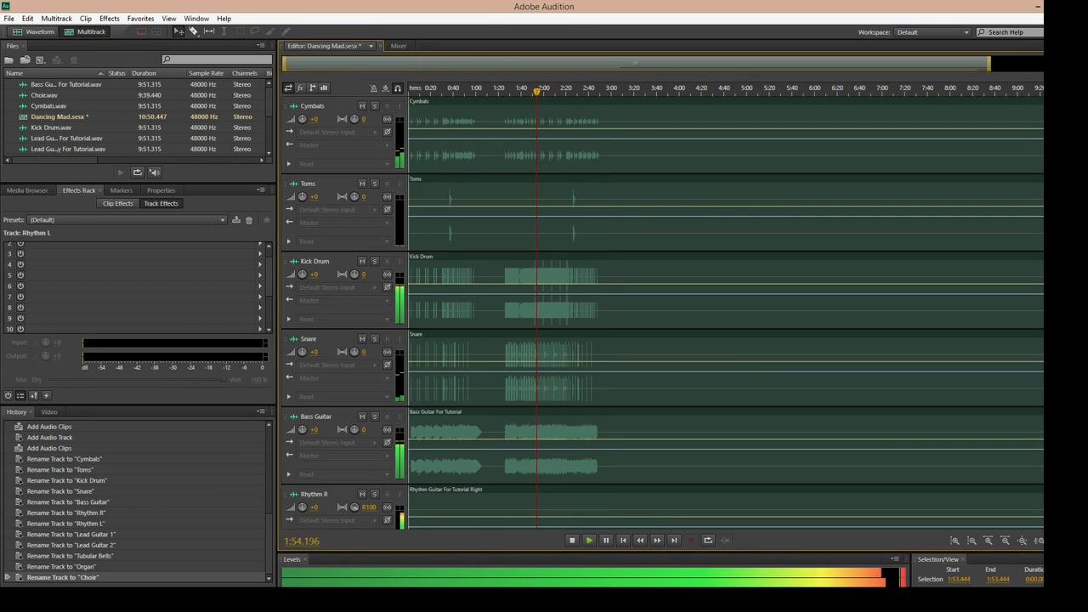
key("space")
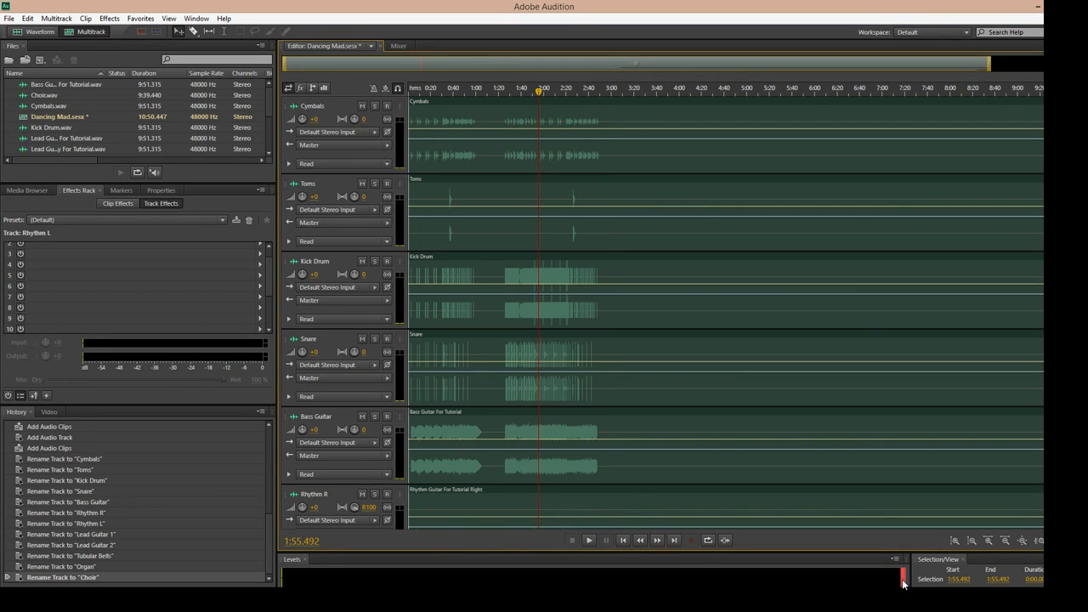
left_click(904, 581)
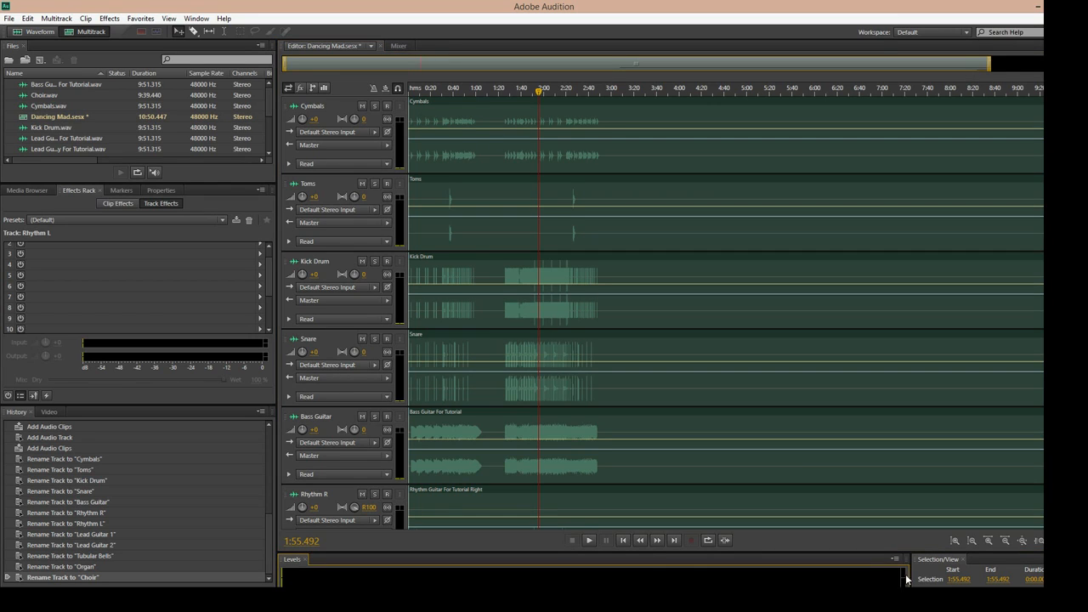
key("space")
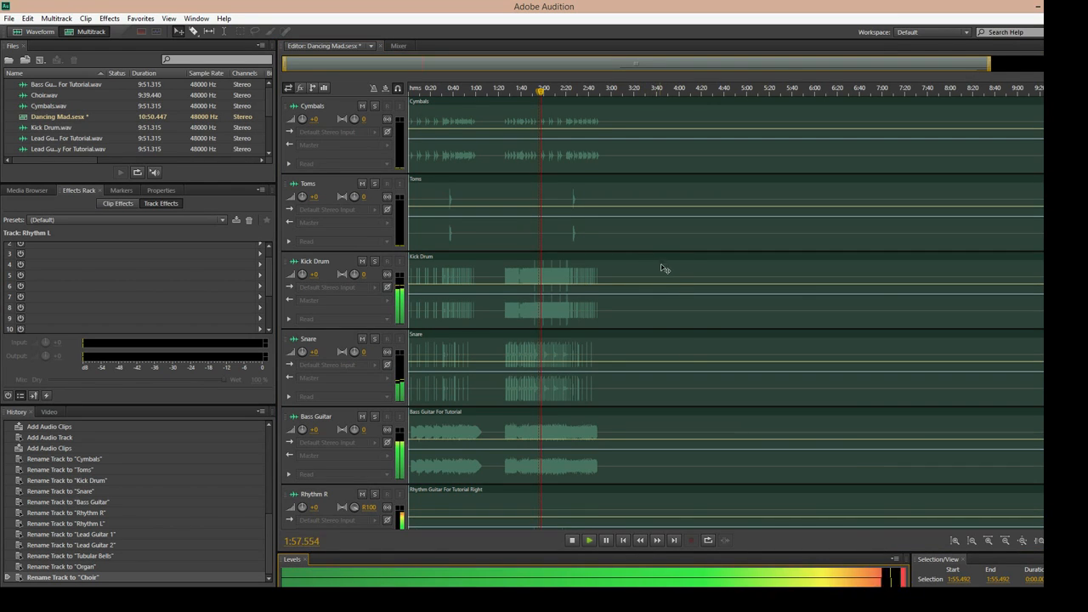
key("space")
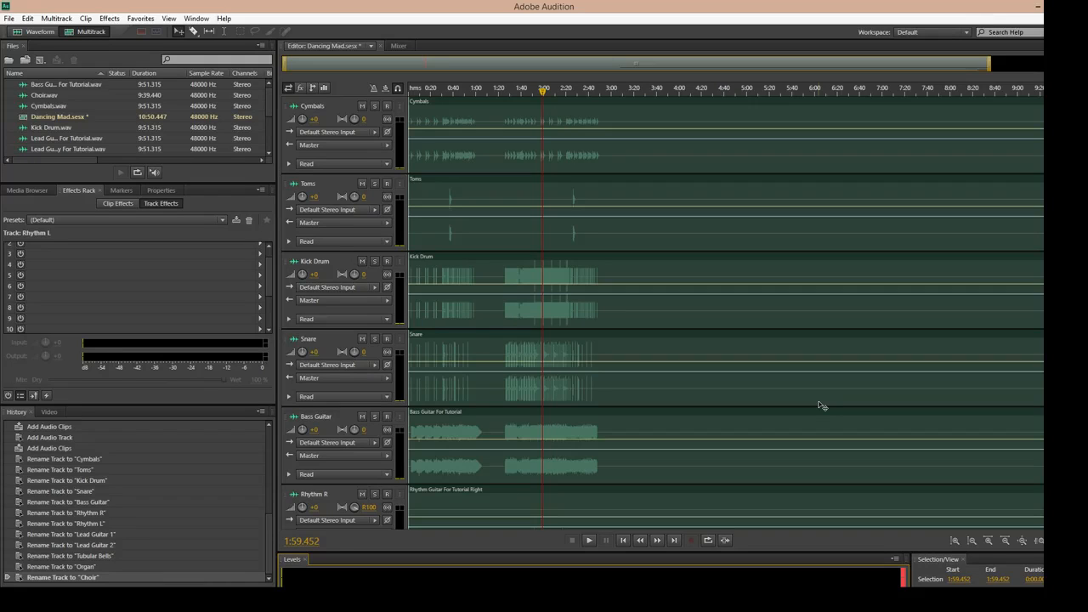
left_click(904, 582)
Step: Solo the Rhythm R and Rhythm L tracks together and listen to them briefly from about 0:22
scroll(361, 353, "down", 3)
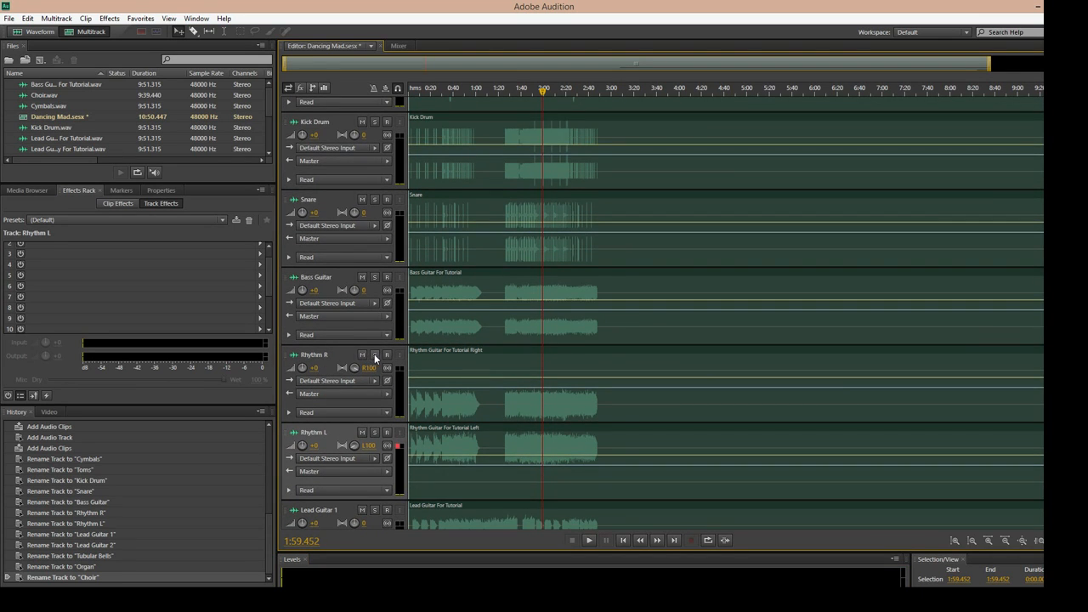
left_click(374, 354)
left_click(374, 431)
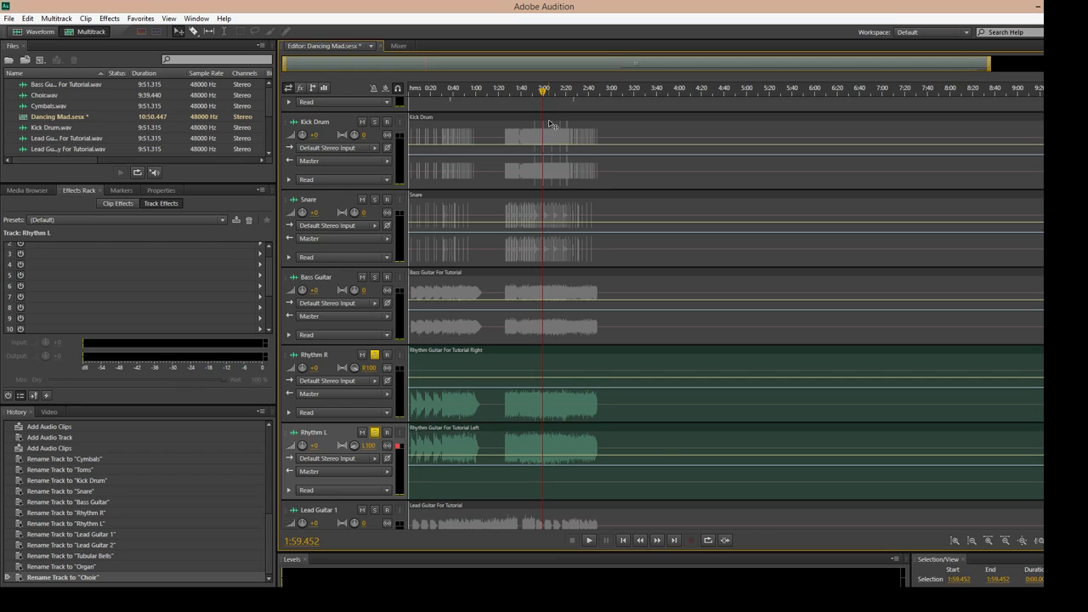
left_click(431, 90)
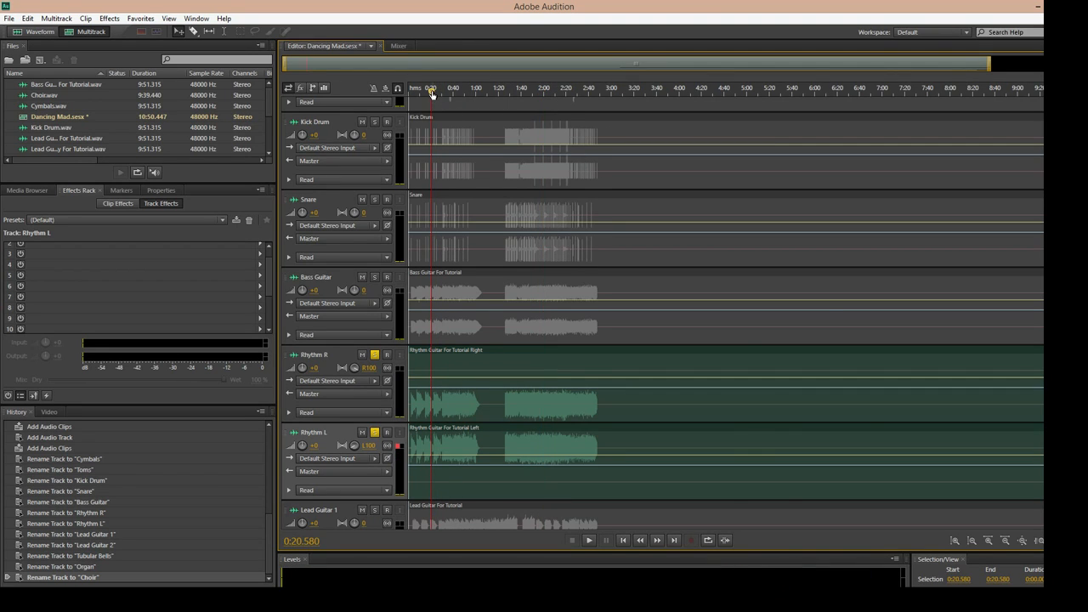
left_click_drag(432, 92, 434, 93)
key("space")
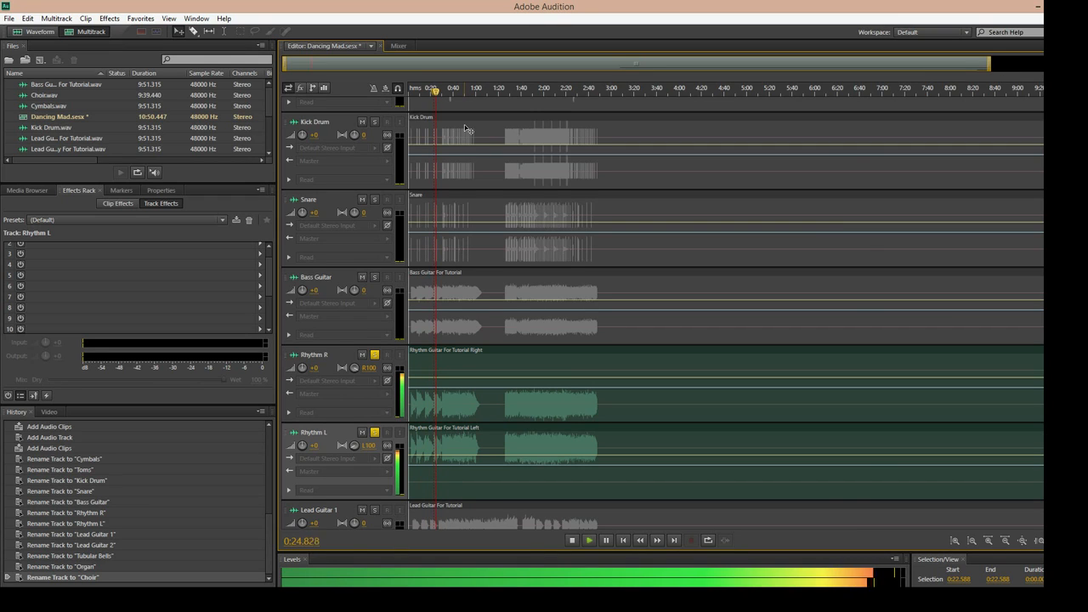
key("space")
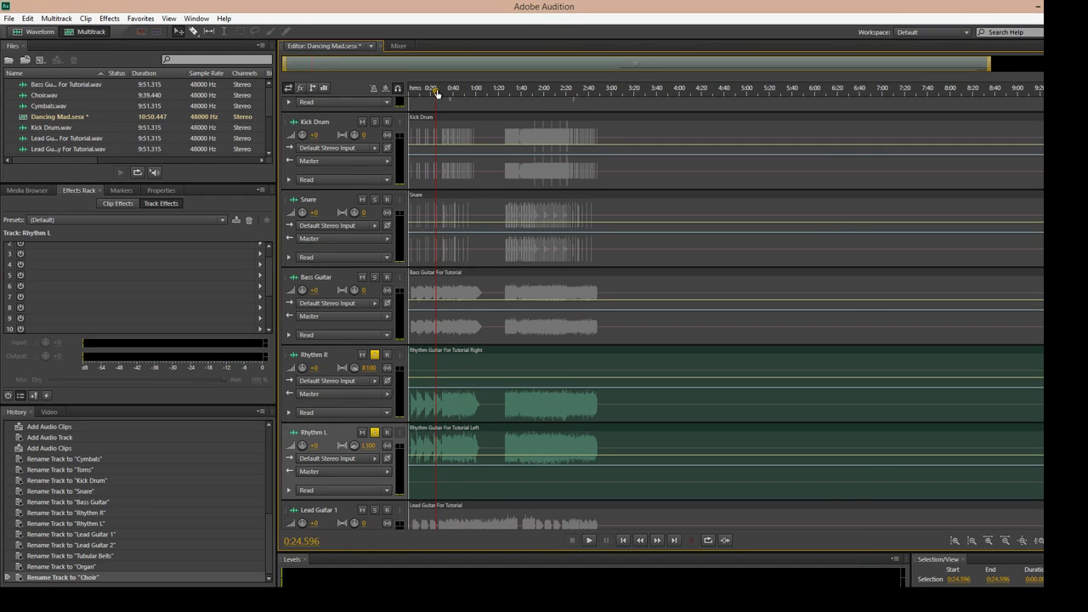
Step: Listen to the two soloed rhythm guitars from about 0:31 to 0:40
left_click_drag(437, 89, 443, 90)
key("space")
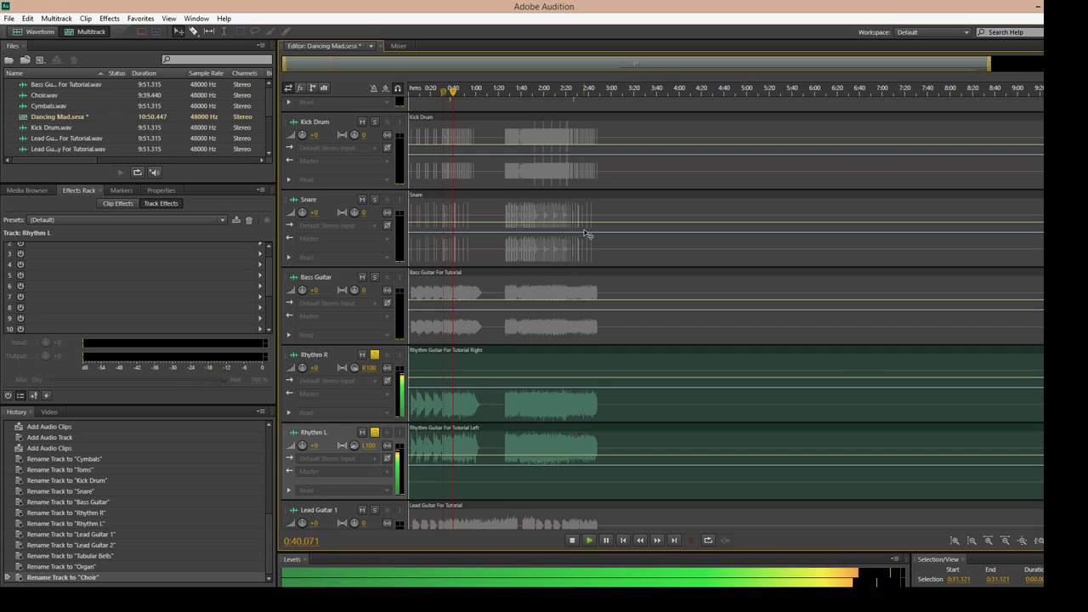
key("space")
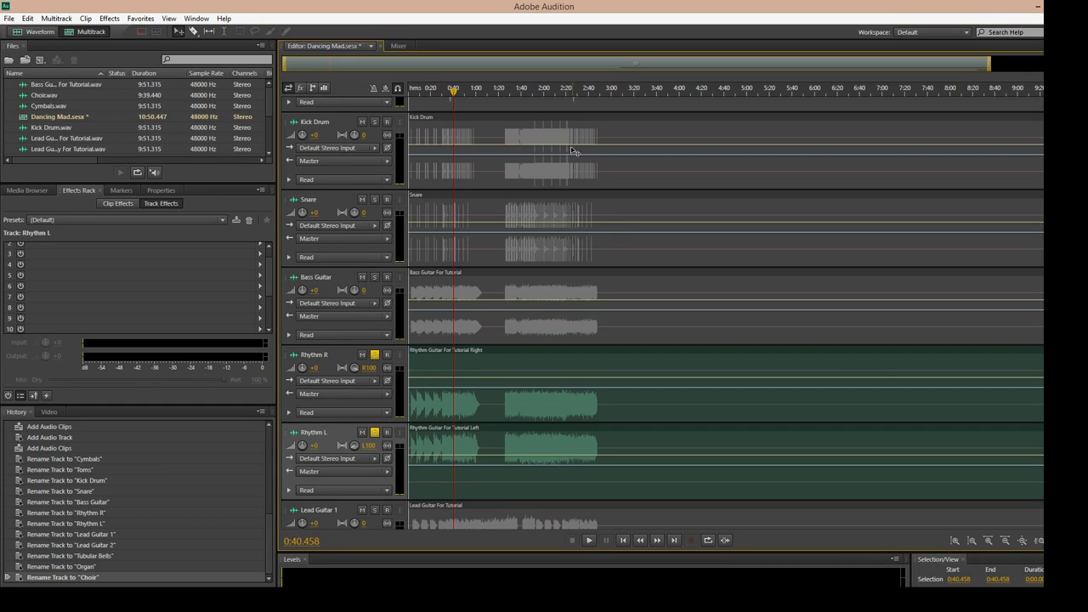
Step: Listen to the soloed rhythm guitars from about 2:16, stop playback and turn off solo on Rhythm R and Rhythm L
left_click(561, 92)
key("space")
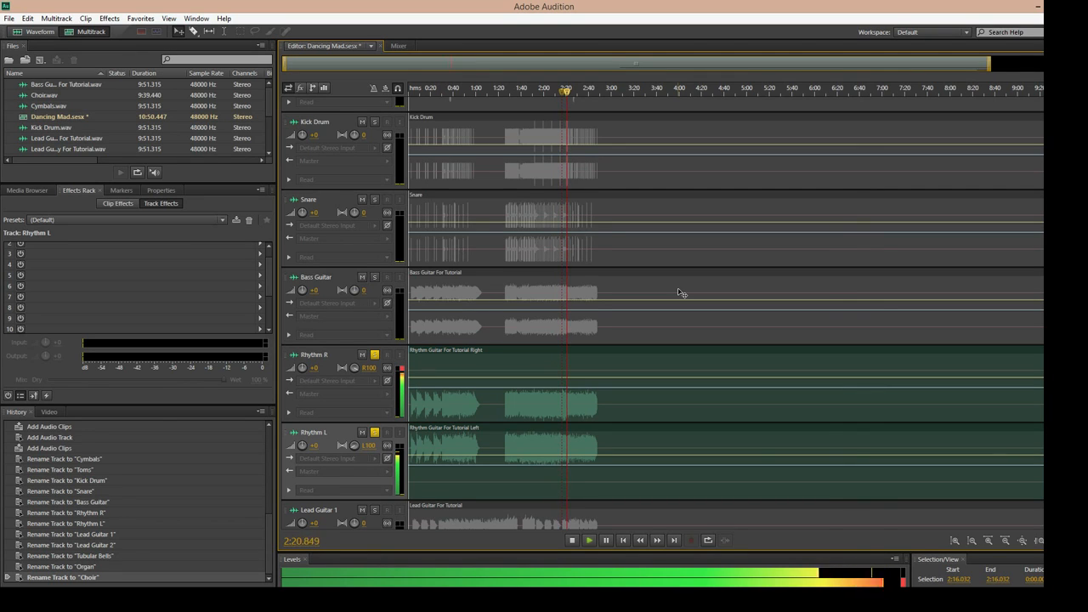
key("space")
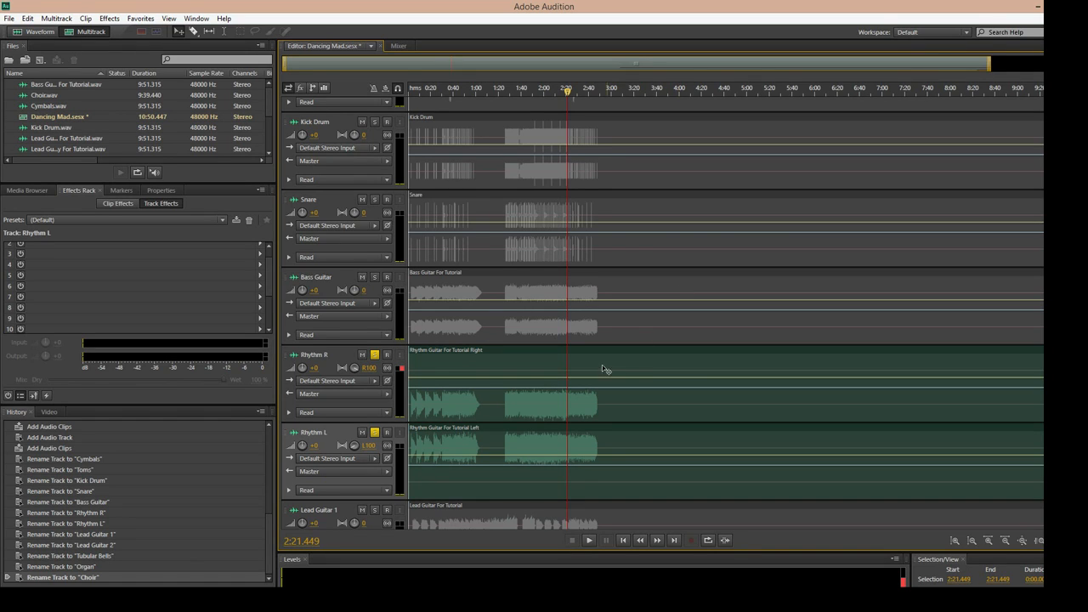
left_click(374, 355)
left_click(375, 434)
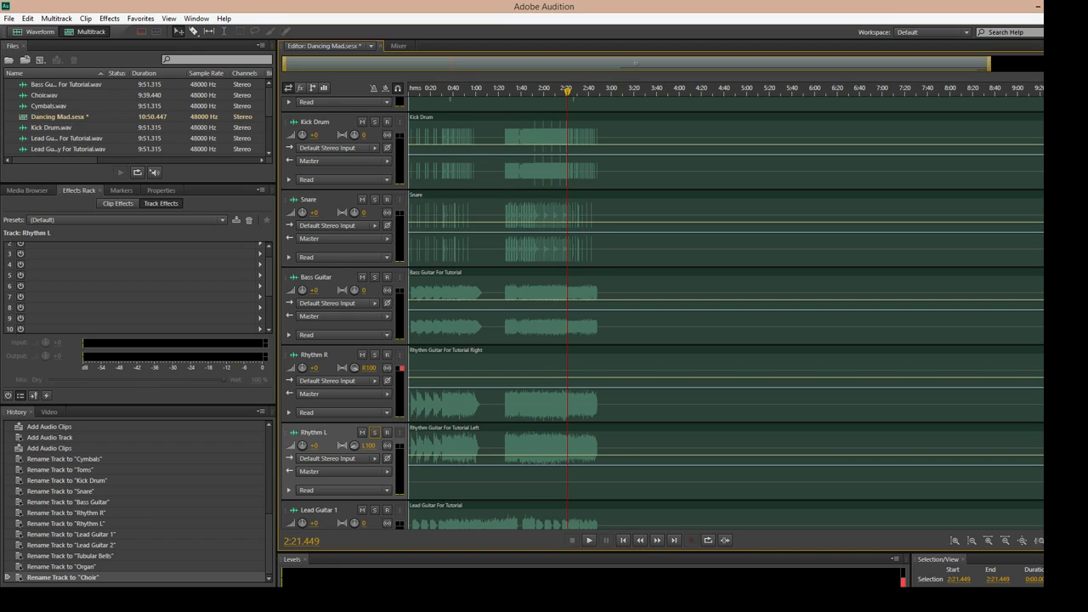
Step: Examine the drum, bass and rhythm guitar waveforms in close detail around the playhead at about 2:21
scroll(1034, 281, "up", 2)
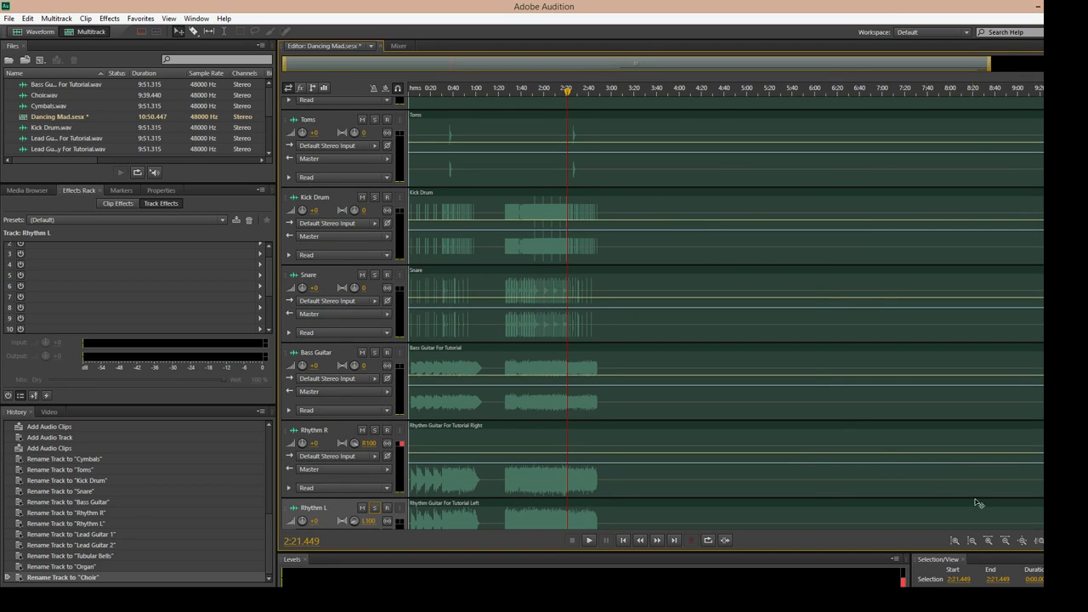
key("equal")
key("equal")
key("equal")
key("equal")
key("equal")
key("equal")
key("equal")
key("equal")
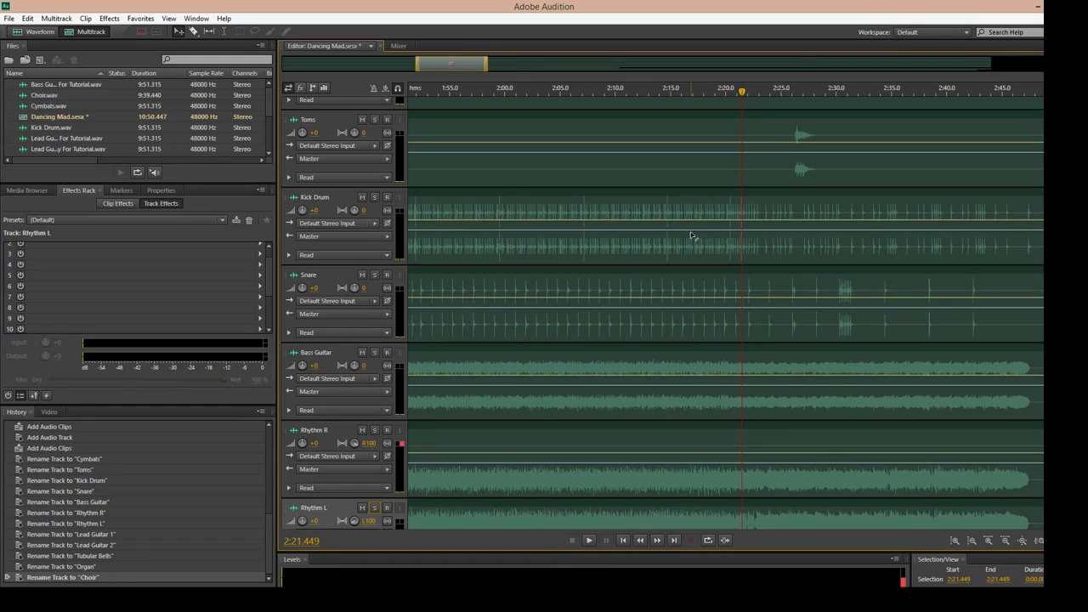
key("equal")
key("equal")
key("equal")
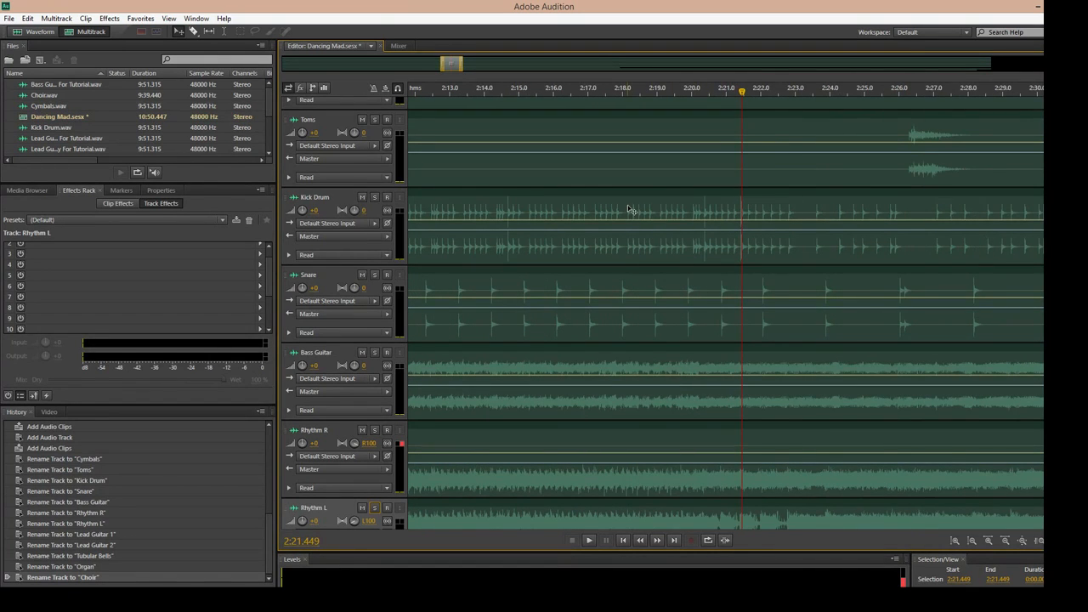
Step: Examine the kick drum, snare, bass and rhythm guitar waveforms in close detail around the playhead at about 2:18
left_click(633, 90)
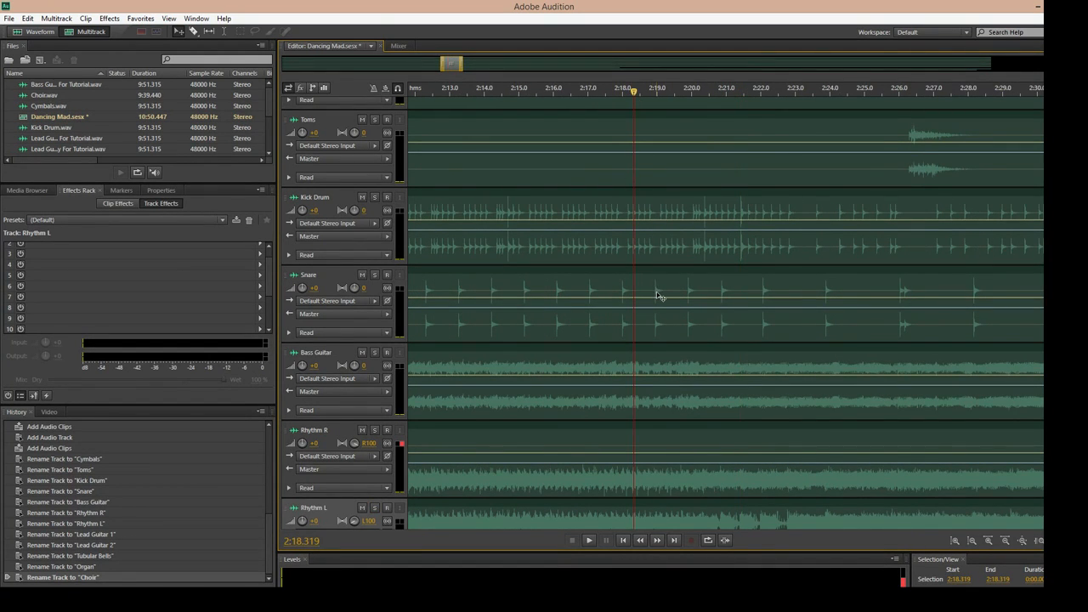
key("equal")
key("equal")
key("equal")
key("equal")
key("equal")
key("equal")
key("equal")
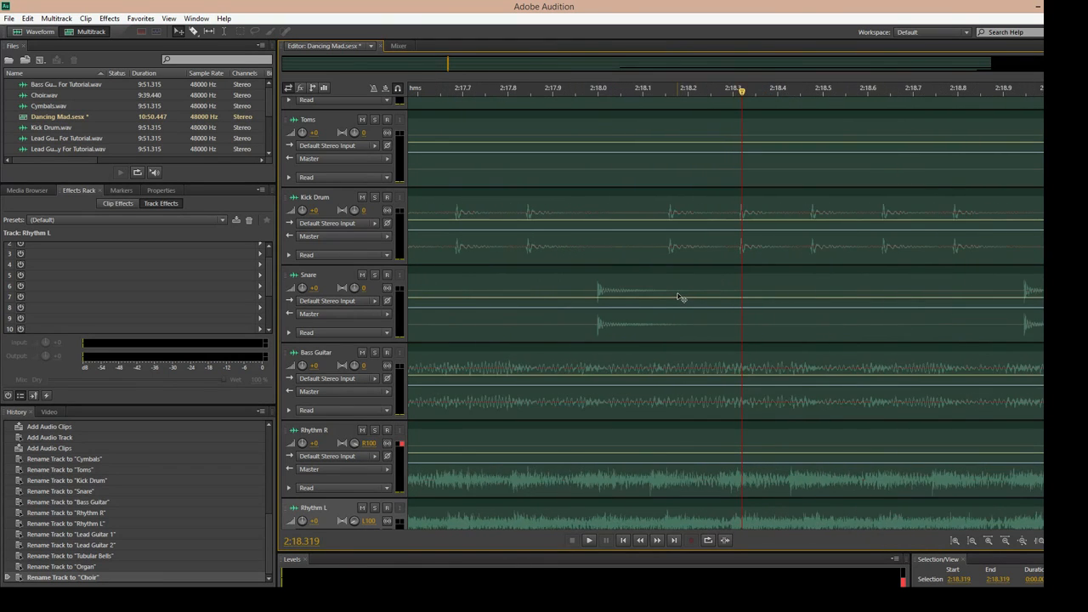
key("equal")
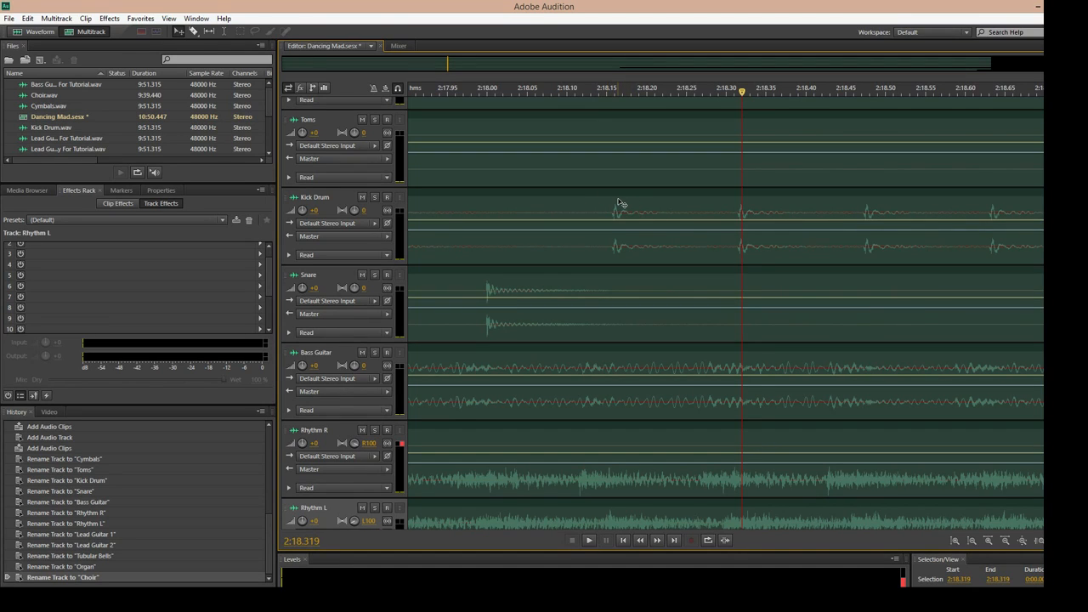
Step: Set the Kick Drum track's volume to +3 dB
left_click(315, 209)
type("3")
key("Return")
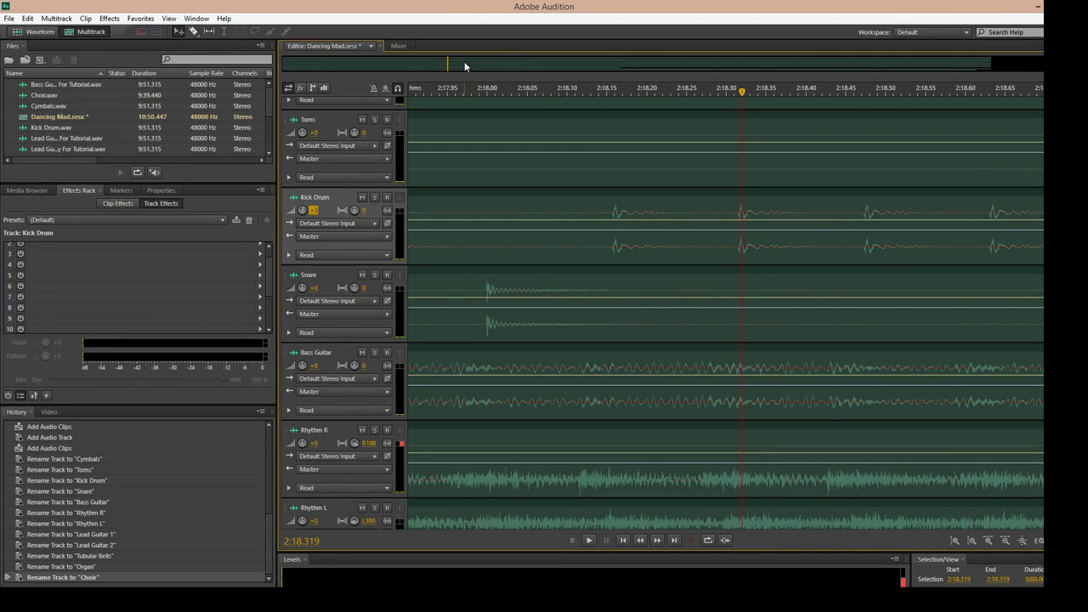
key("space")
left_click(315, 210)
type("3")
key("Return")
Step: Solo the Kick Drum, Rhythm R and Rhythm L tracks together
scroll(538, 238, "down", 9)
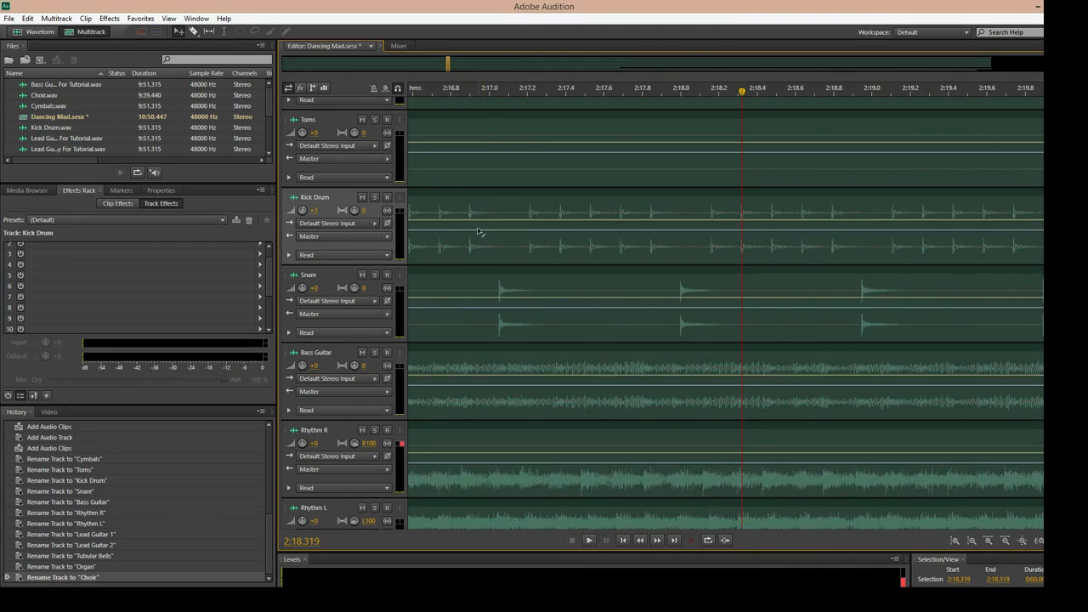
left_click(374, 198)
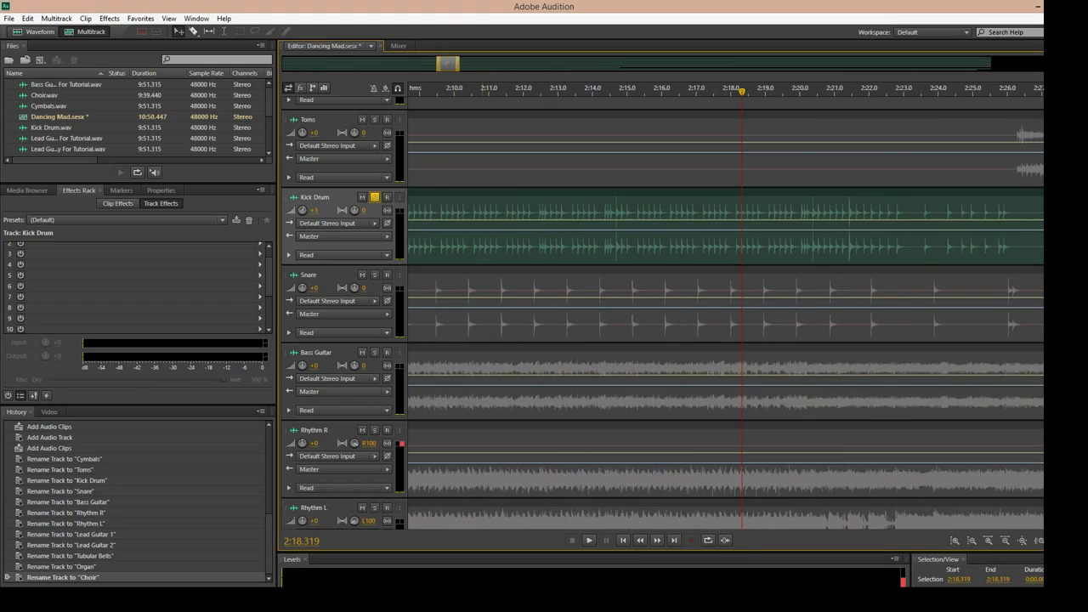
scroll(340, 315, "down", 3)
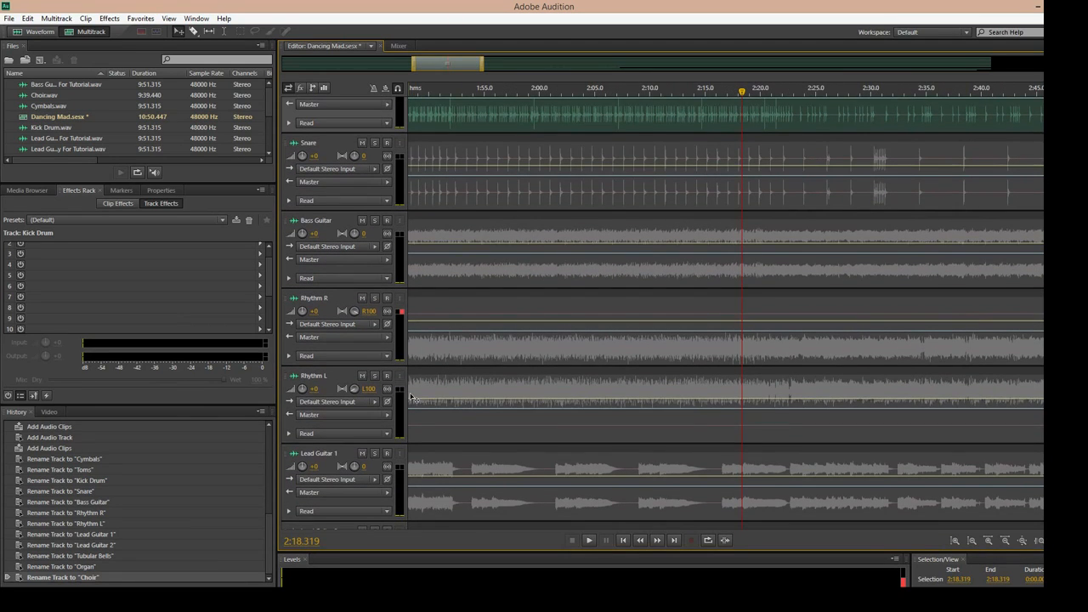
left_click(374, 297)
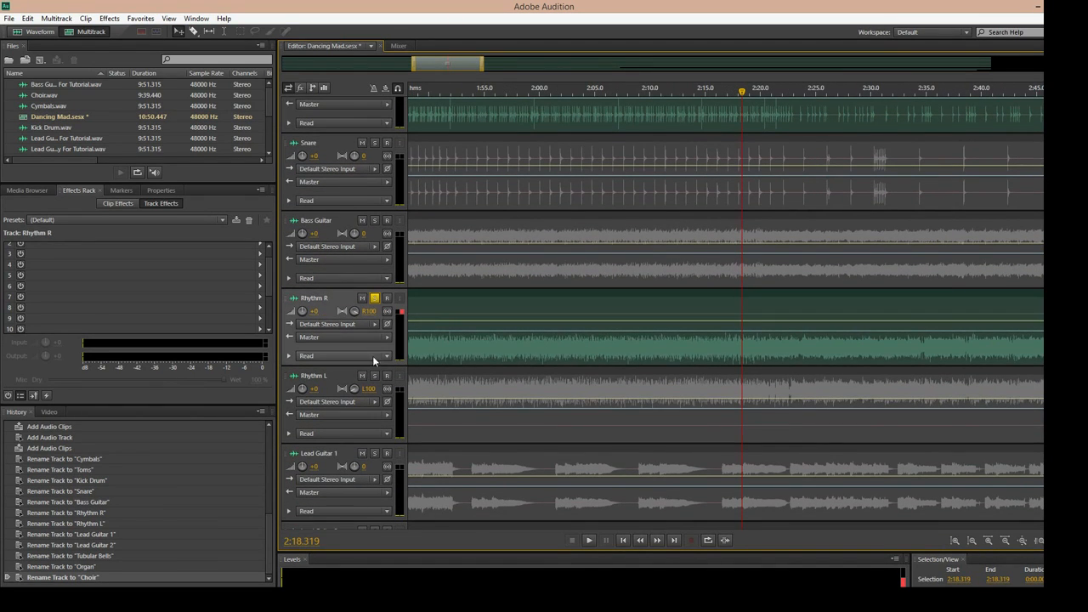
left_click(374, 375)
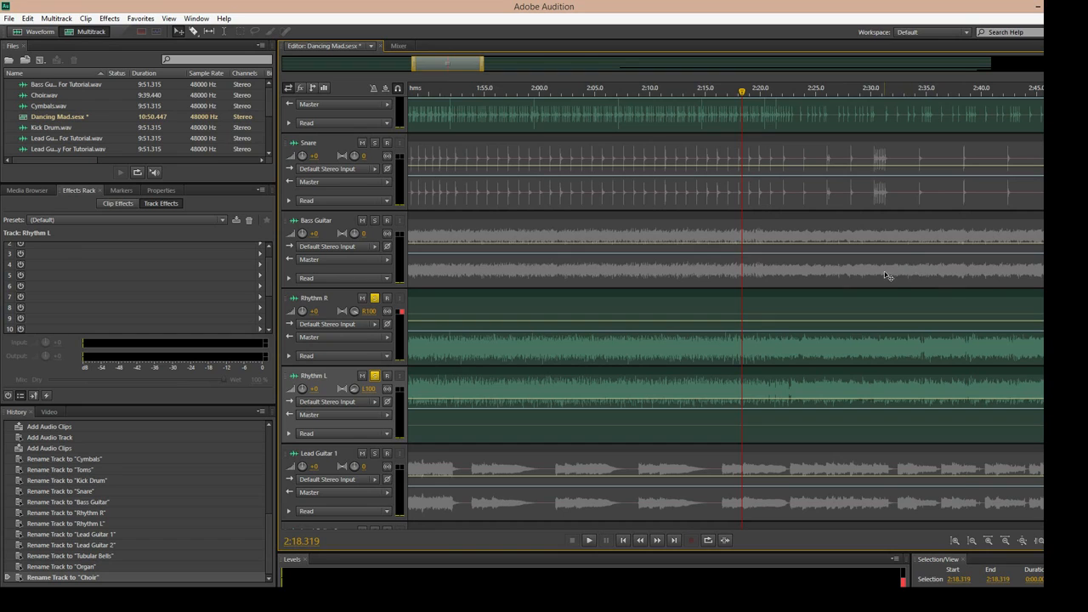
Step: Try +15 dB on the Kick Drum's track volume and clip volume envelope, and bring the envelope back down to its original level
scroll(663, 313, "up", 2)
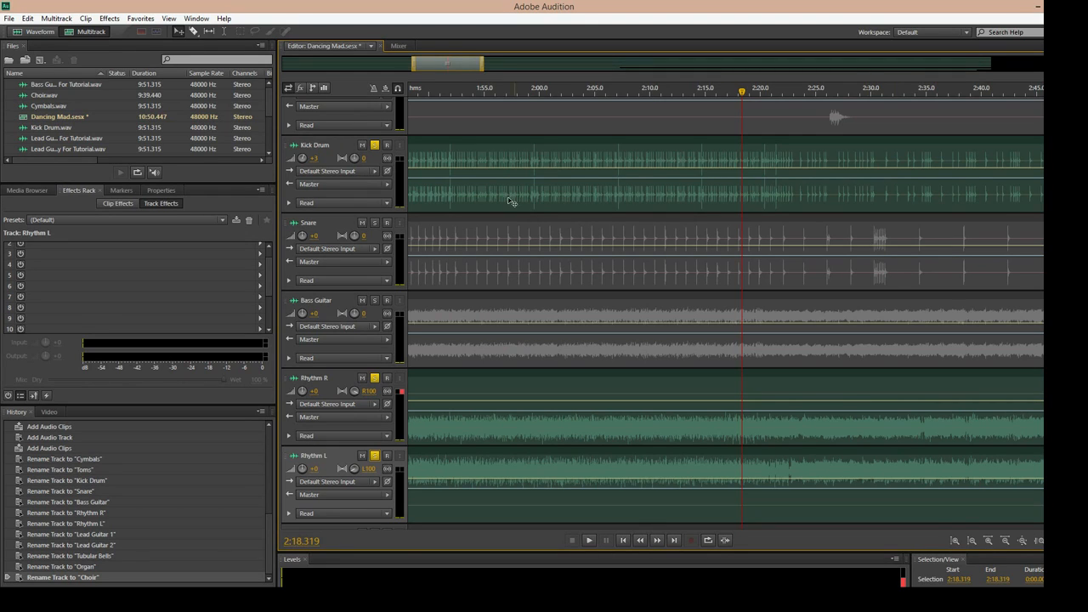
left_click(314, 159)
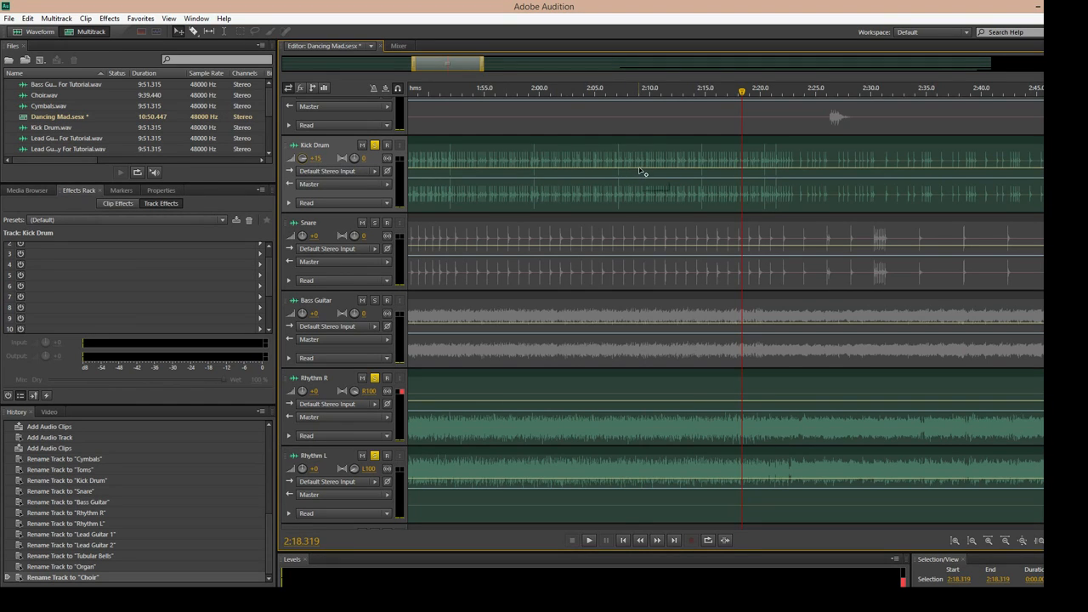
left_click_drag(642, 171, 642, 141)
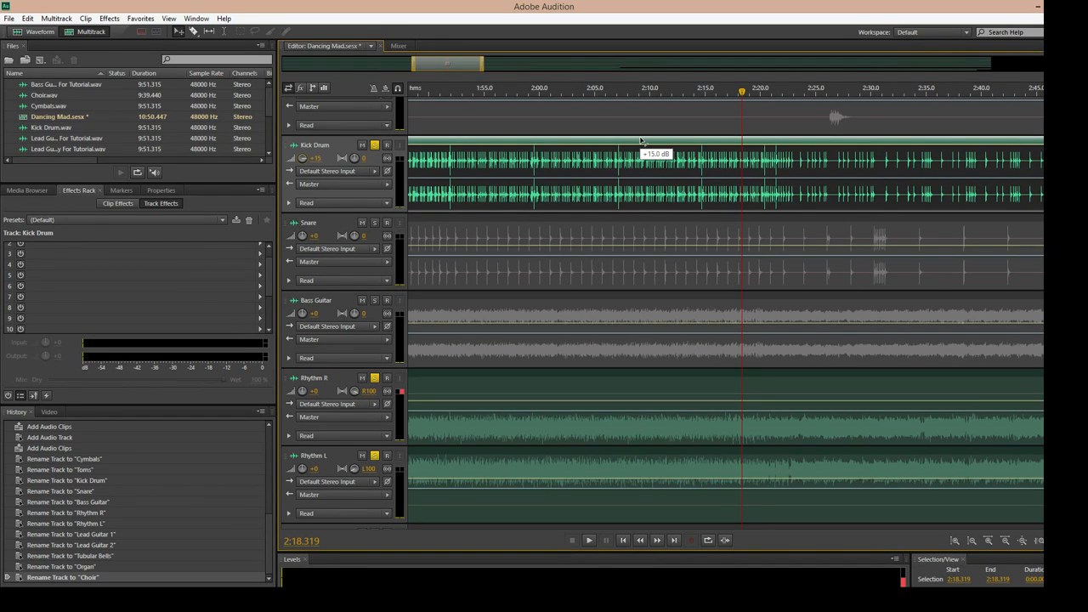
left_click_drag(642, 140, 642, 168)
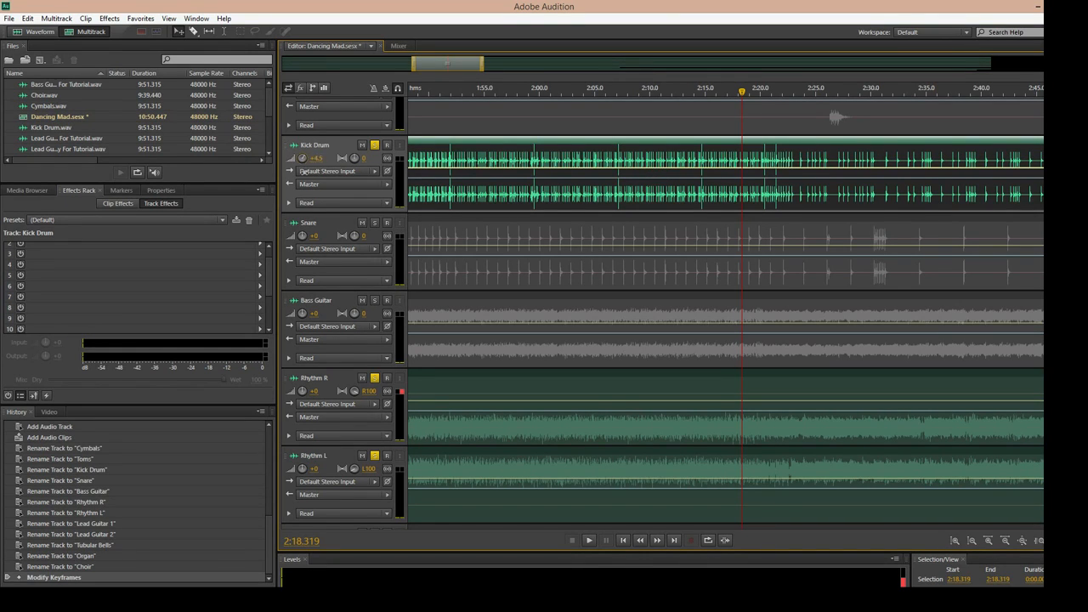
Step: Set the Kick Drum track's volume back to +3 dB and listen to it with the rhythm guitars from about 2:15
left_click(317, 159)
key("Return")
left_click_drag(701, 93, 709, 93)
key("space")
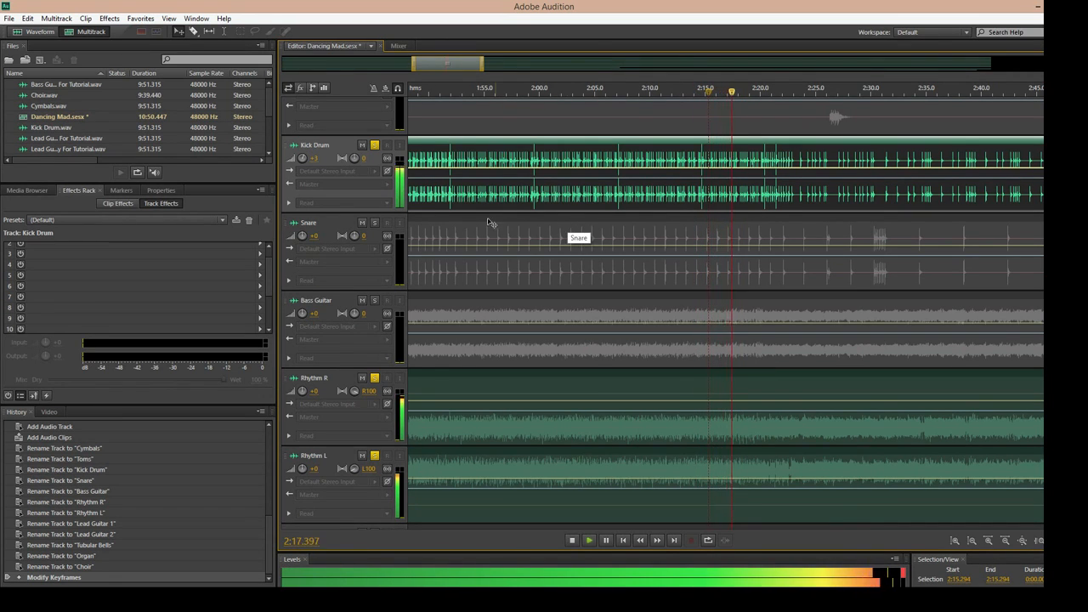
key("space")
Step: Set the Kick Drum track's volume to +6 dB and listen to it with the rhythm guitars from about 2:08
left_click(314, 158)
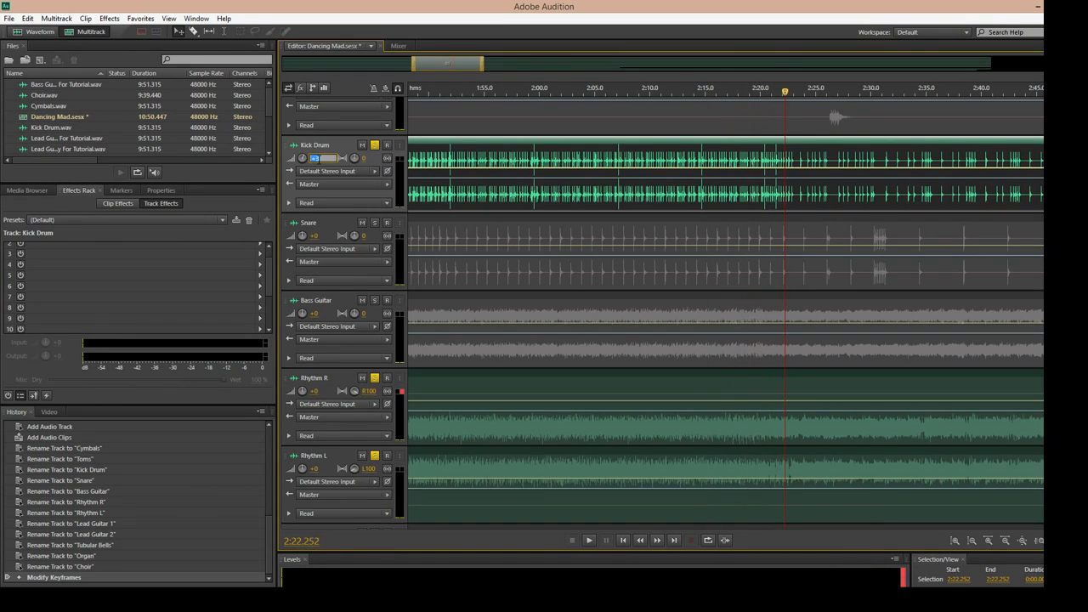
type("6")
key("Return")
left_click(636, 88)
key("space")
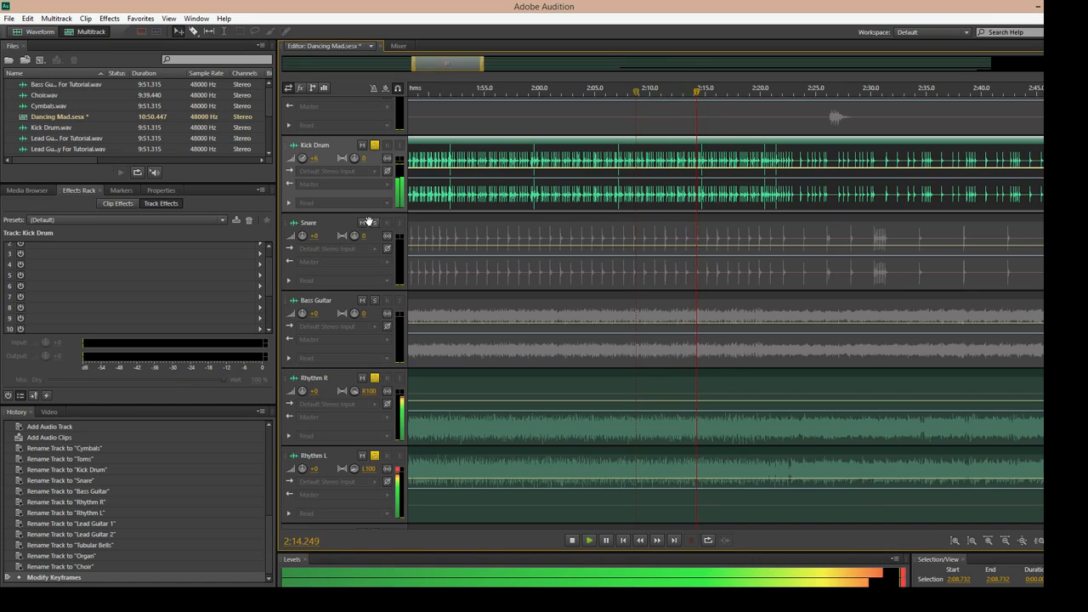
key("space")
left_click_drag(317, 160, 396, 167)
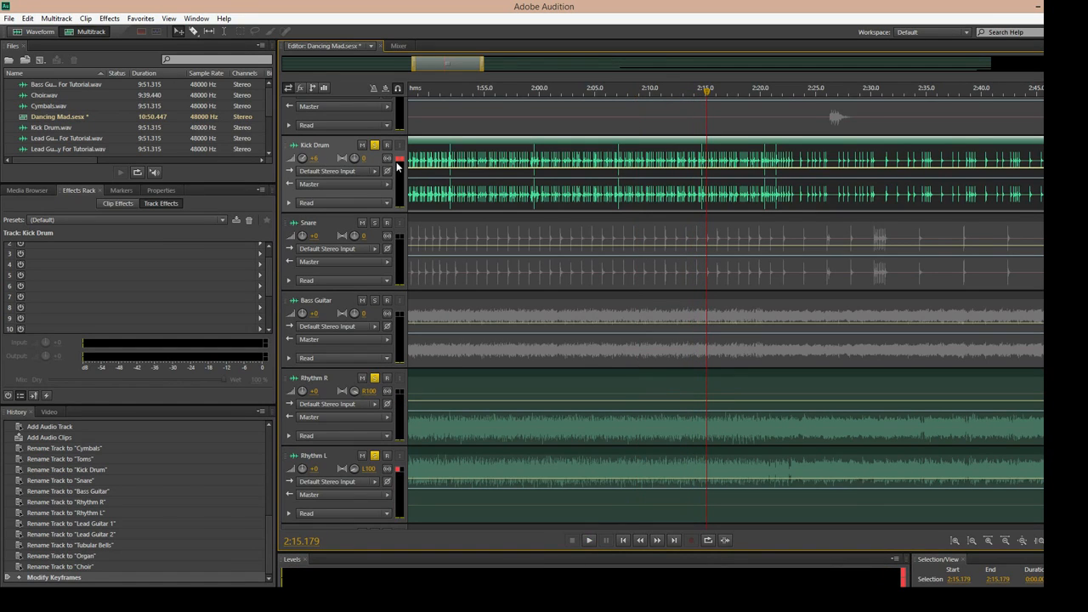
Step: Examine the tall peaks in the Kick Drum waveform, closely at about 2:07 and across the whole surrounding passage
left_click(614, 91)
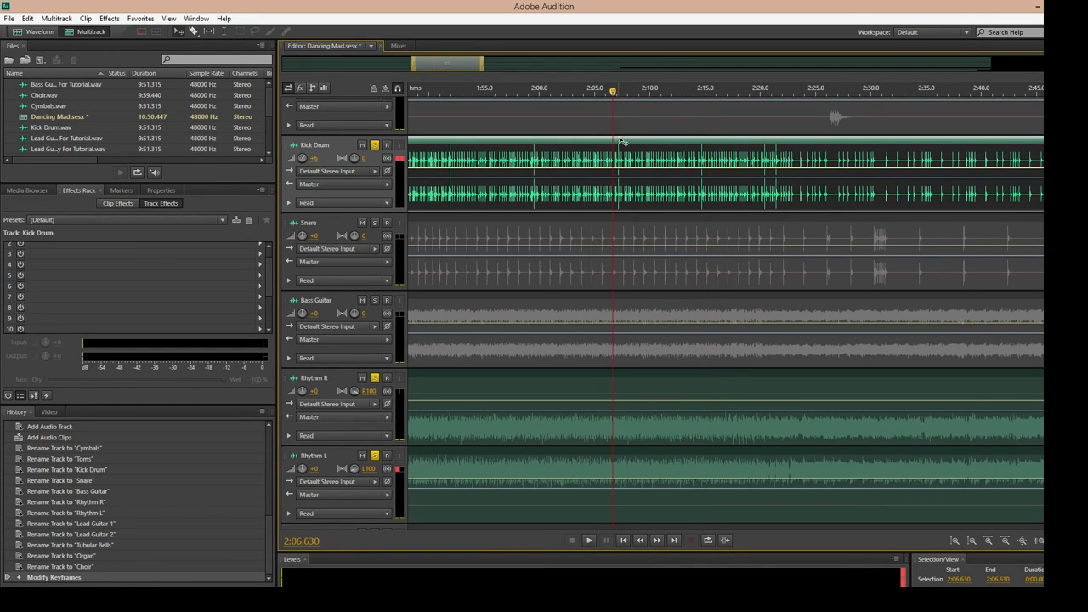
left_click(619, 91)
scroll(628, 156, "up", 3)
scroll(670, 134, "up", 5)
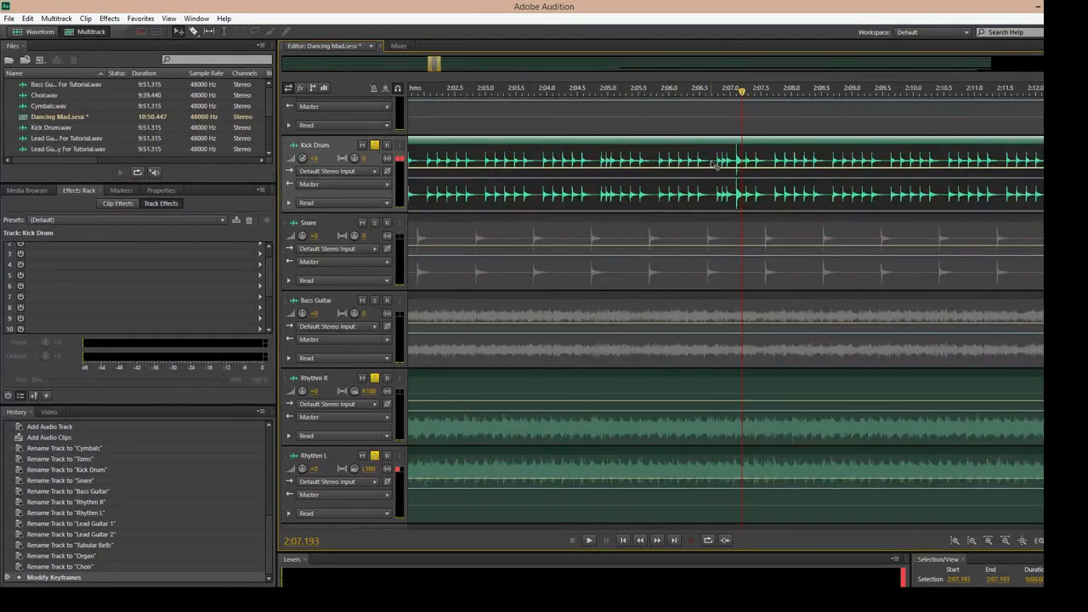
left_click(703, 92)
key("space")
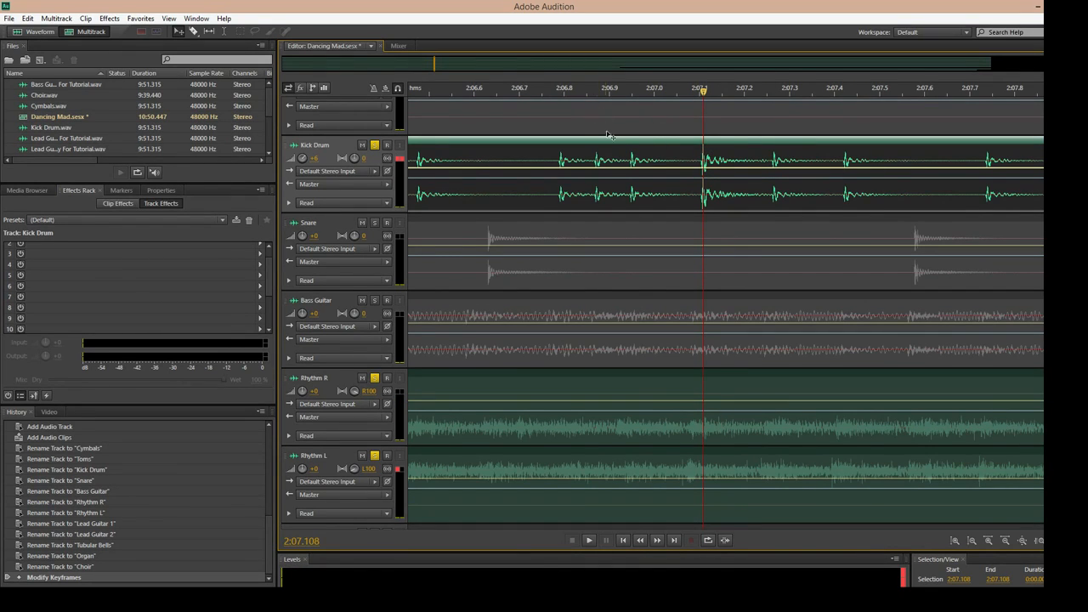
scroll(617, 150, "down", 6)
scroll(646, 156, "down", 3)
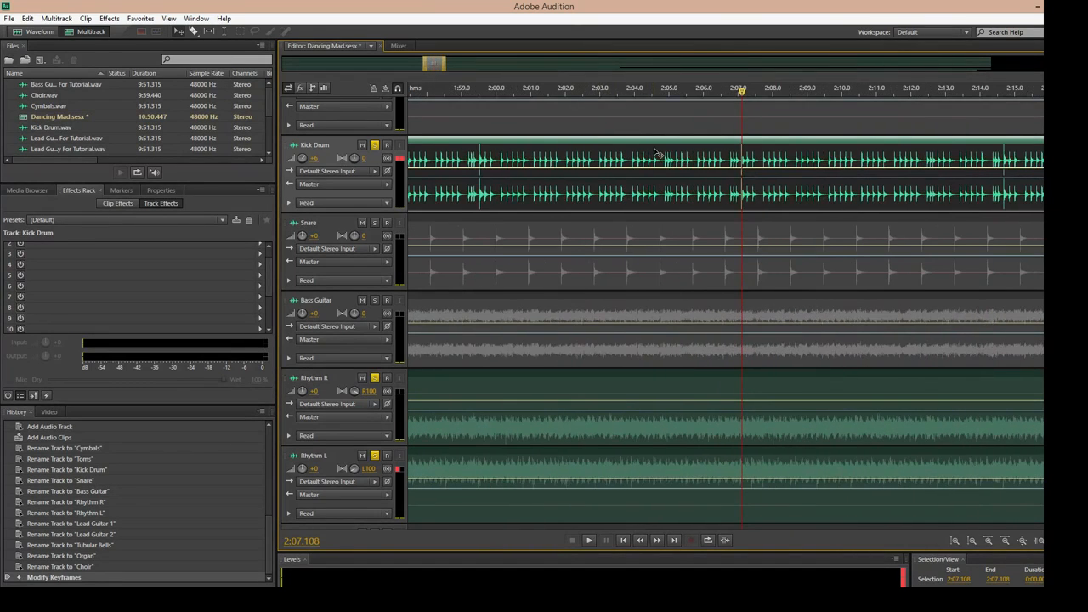
scroll(654, 158, "down", 3)
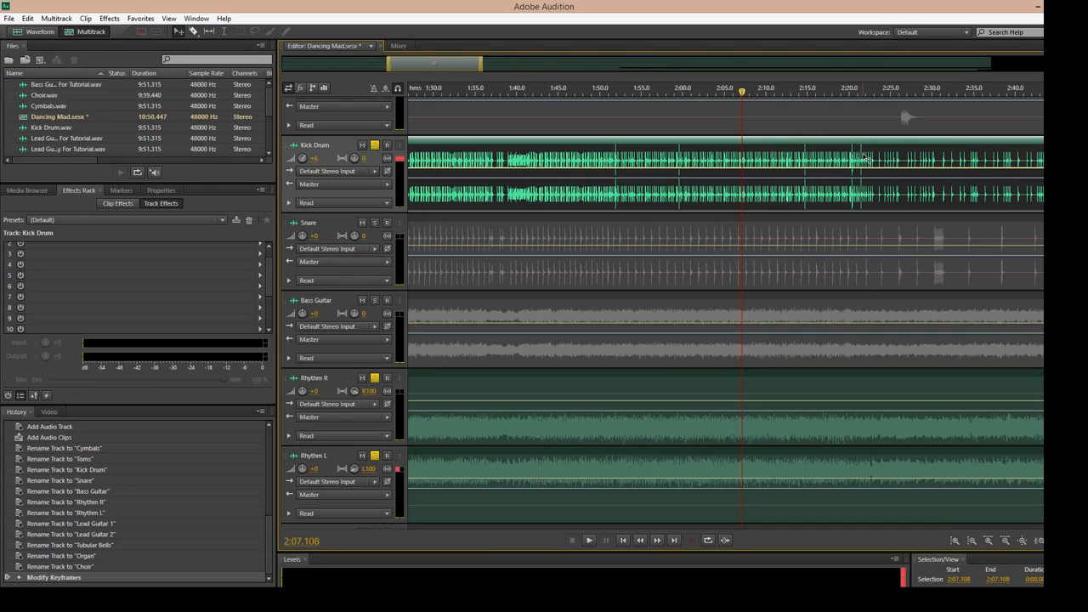
scroll(863, 159, "down", 1)
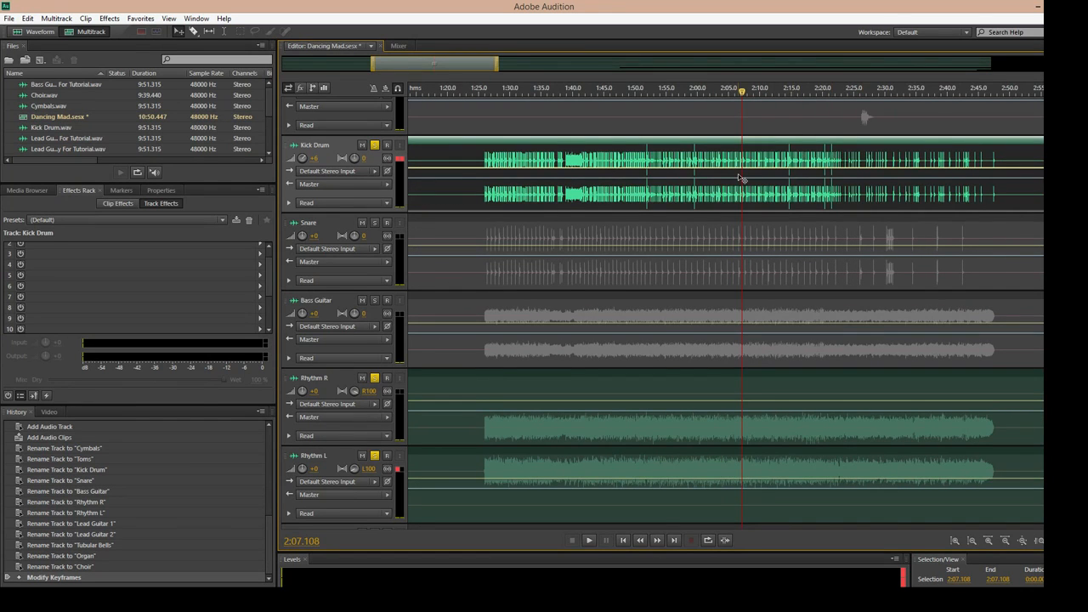
scroll(739, 178, "up", 1)
scroll(740, 178, "up", 2)
scroll(895, 159, "up", 2)
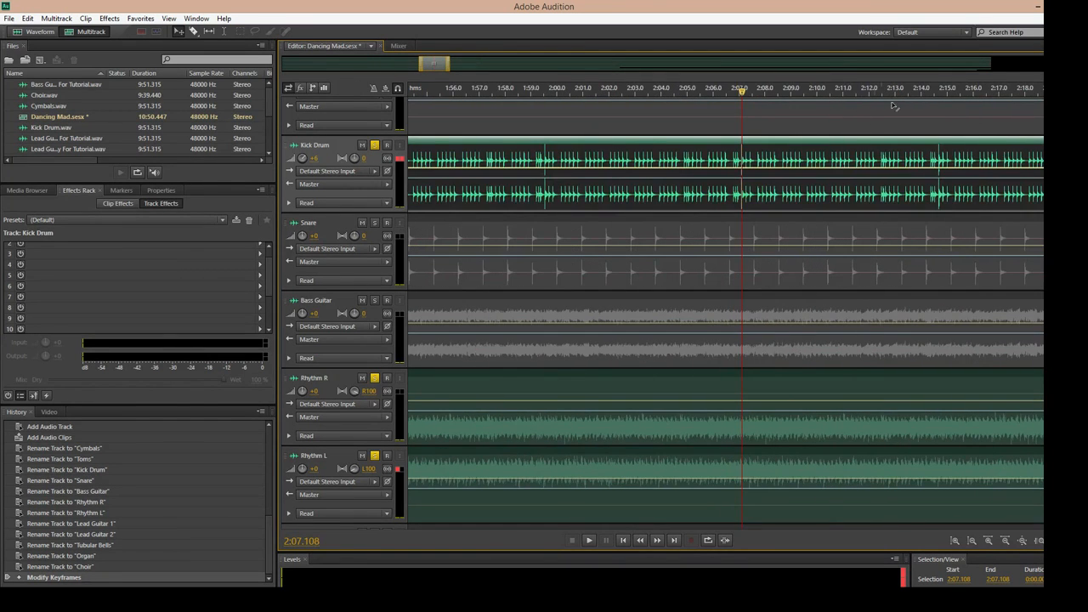
left_click(936, 103)
scroll(942, 121, "up", 1)
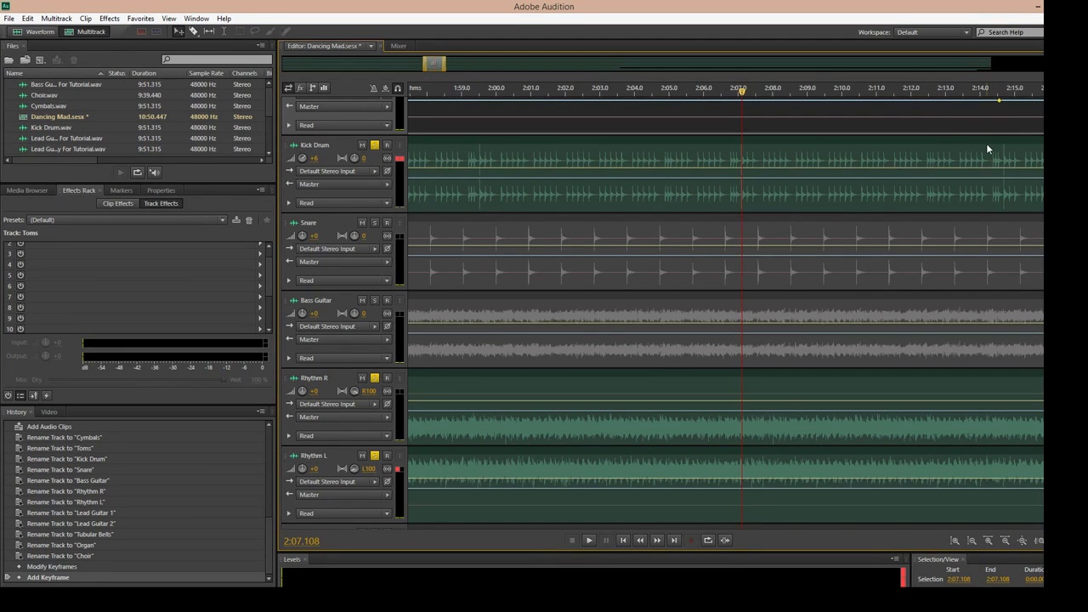
key("ctrl+z")
Step: Locate the tall Kick Drum hit at about 2:14.7 and open its clip in the waveform editor
left_click(1000, 91)
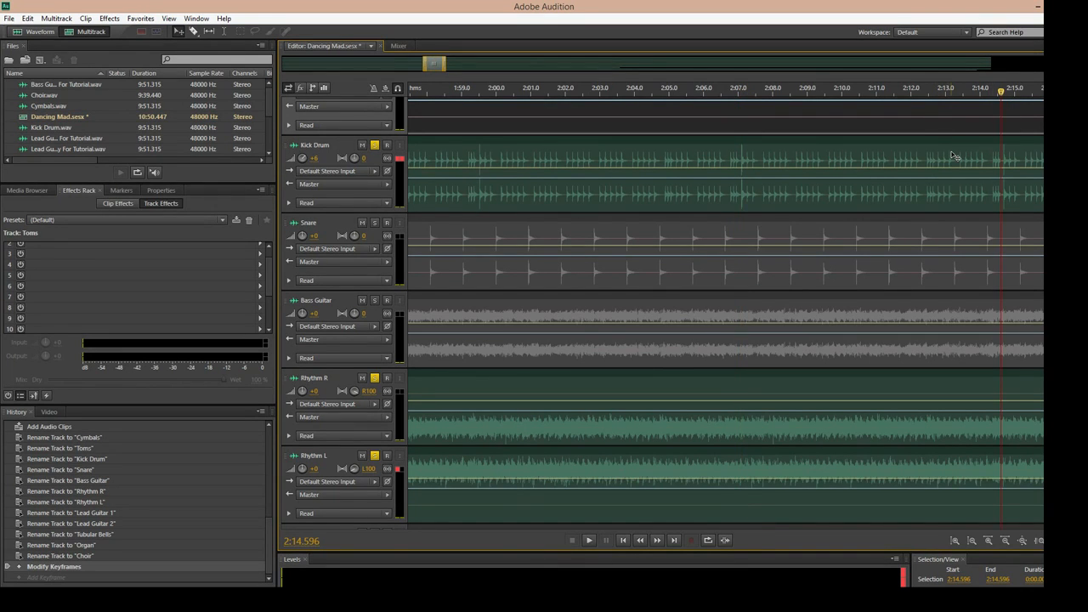
scroll(978, 182, "up", 6)
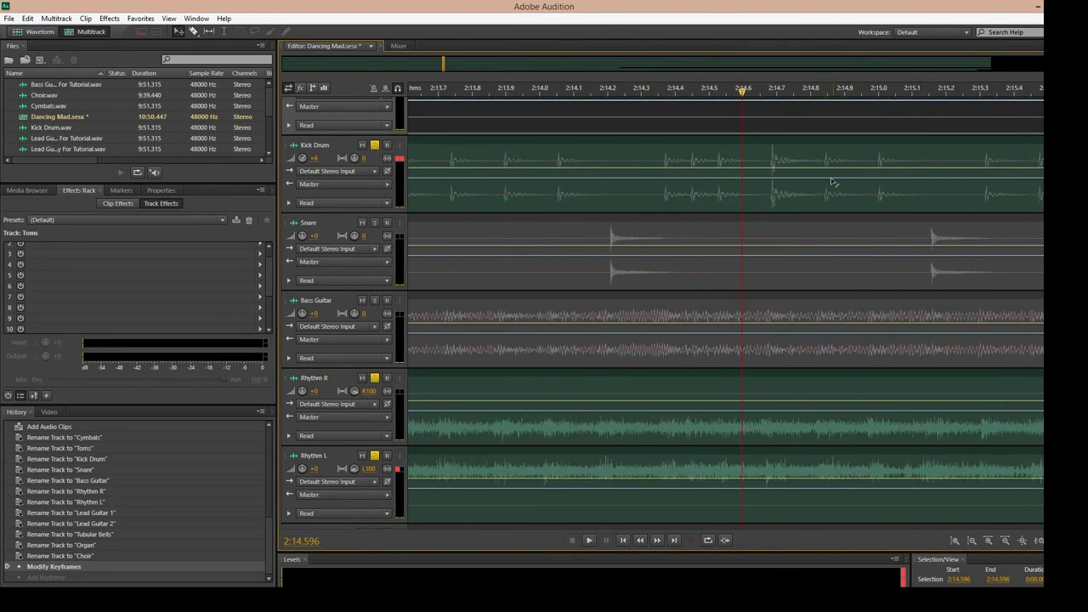
left_click(789, 159)
scroll(789, 159, "up", 2)
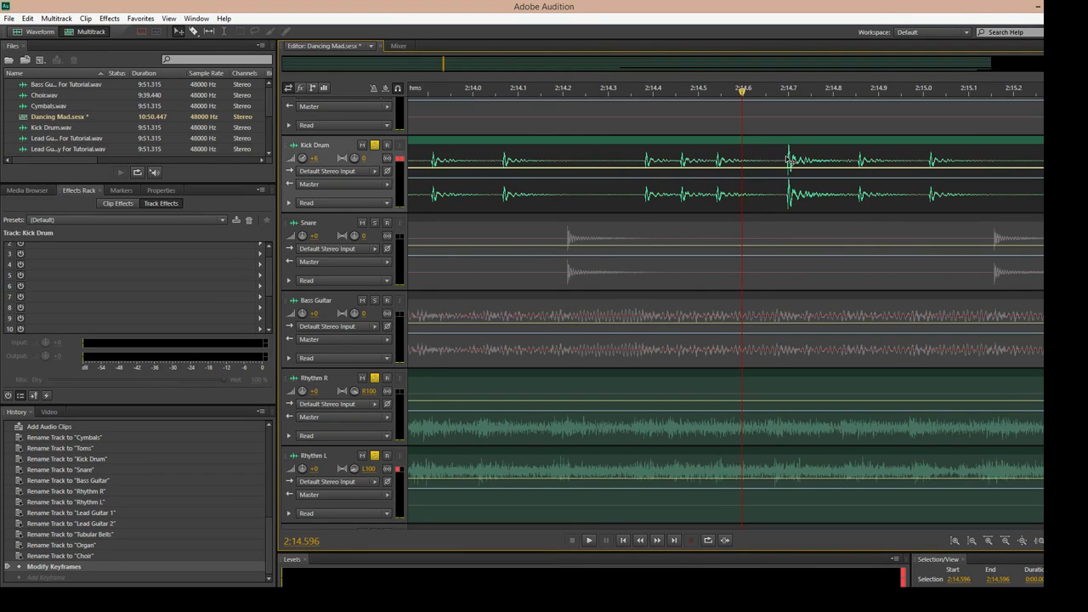
left_click_drag(788, 159, 782, 159)
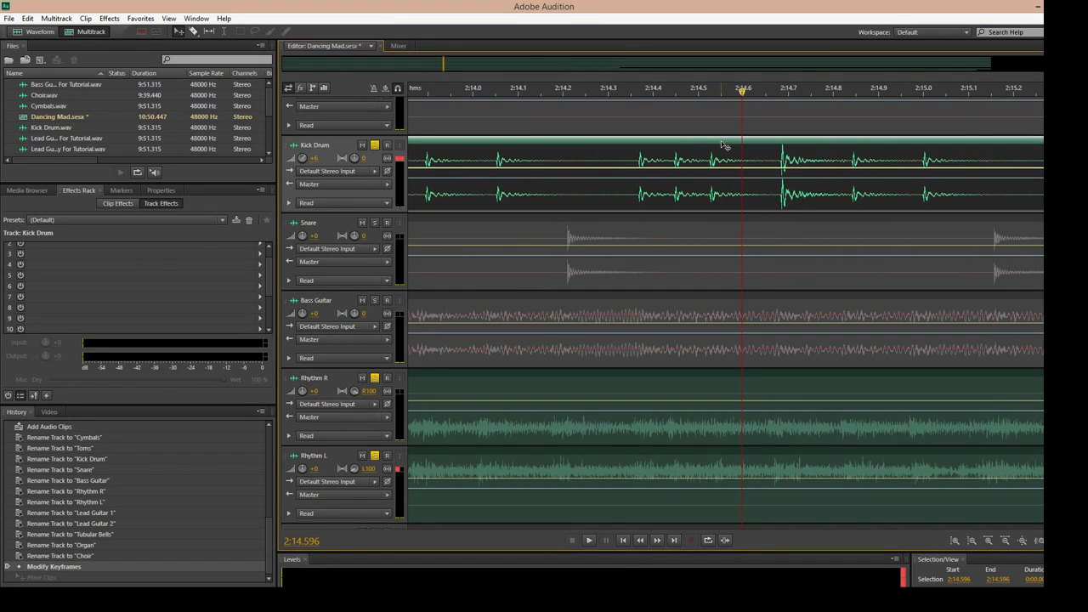
double_click(723, 145)
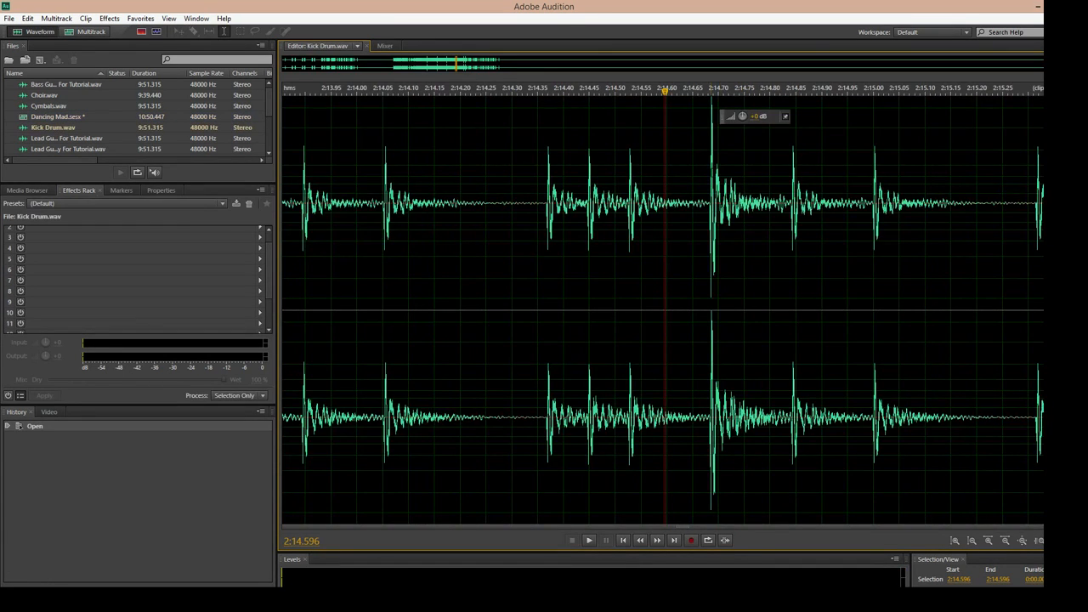
Step: Select the tall kick hit at about 2:14.7 and lower its amplitude to match the neighbouring hits
left_click_drag(712, 182, 786, 182)
left_click_drag(742, 116, 747, 120)
left_click(614, 253)
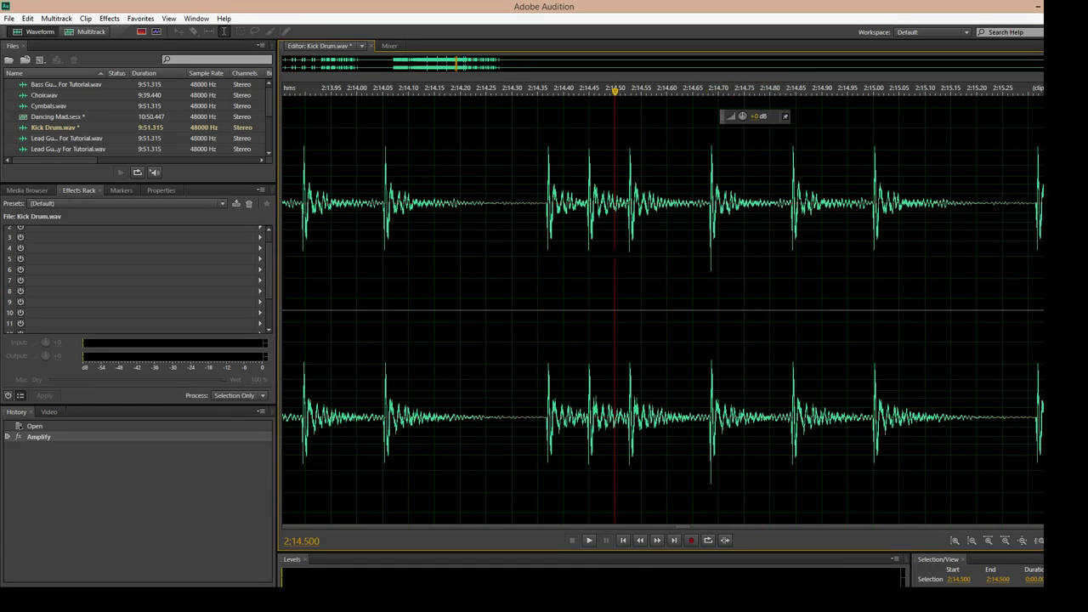
Step: Select the tall kick hit at about 2:07.1 and lower its amplitude to match the neighbouring hits
scroll(629, 255, "down", 10)
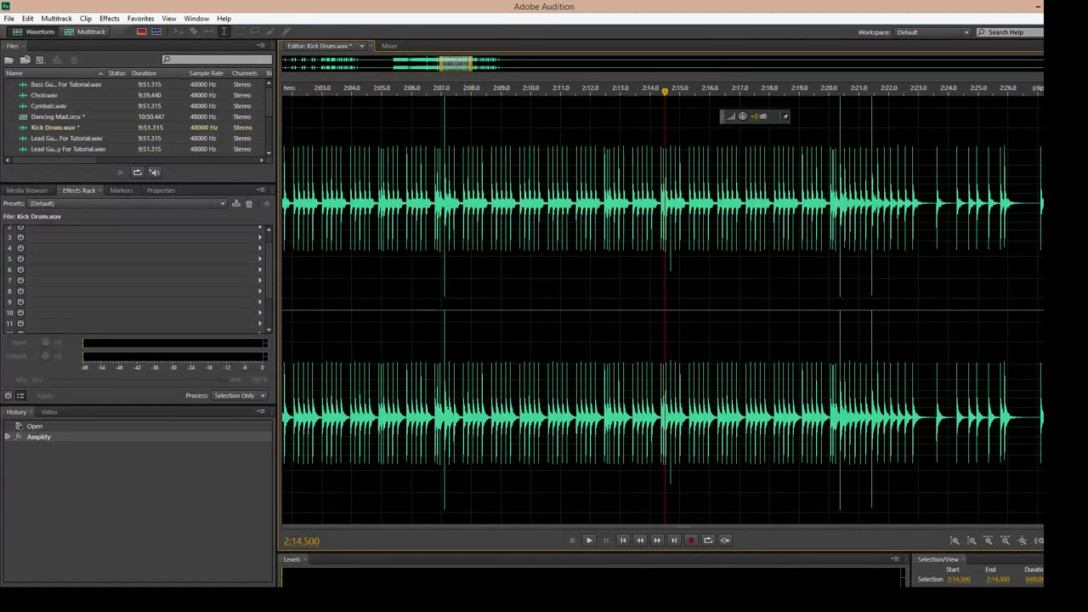
left_click(441, 255)
scroll(441, 255, "up", 9)
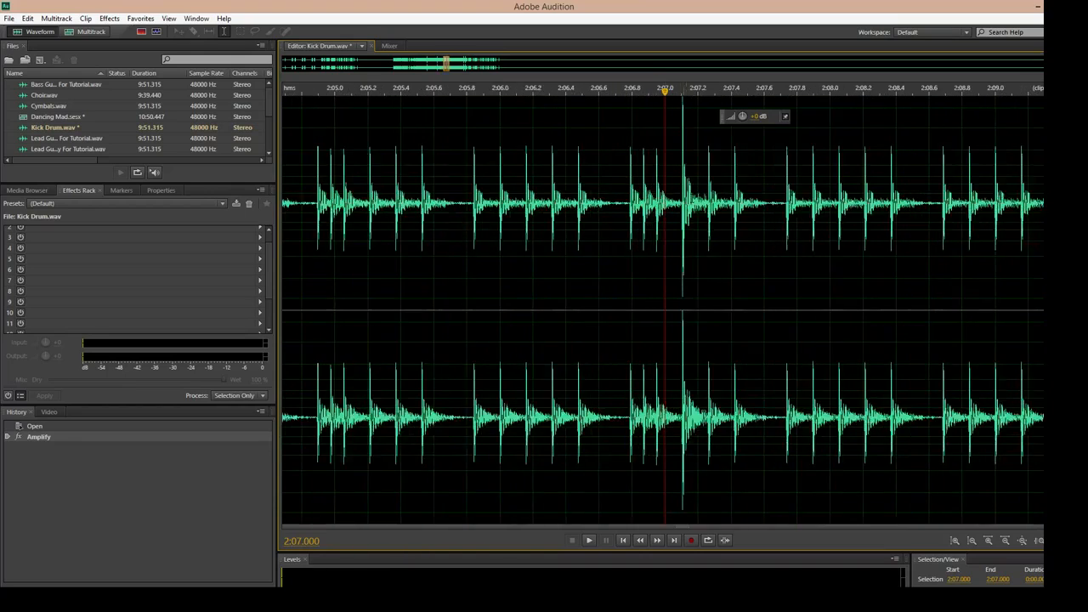
scroll(663, 306, "up", 3)
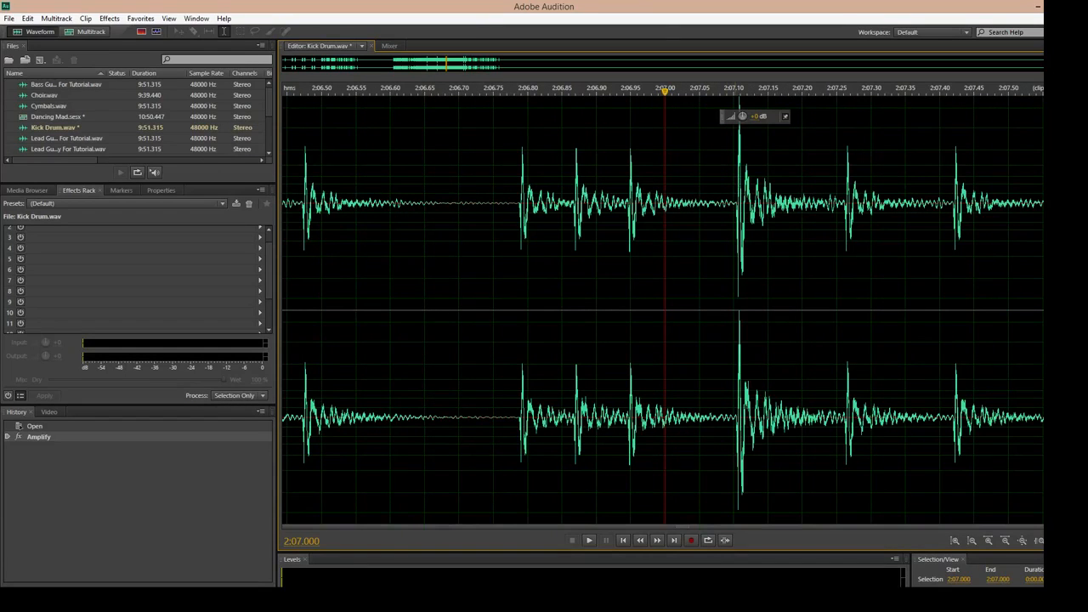
left_click_drag(734, 187, 839, 187)
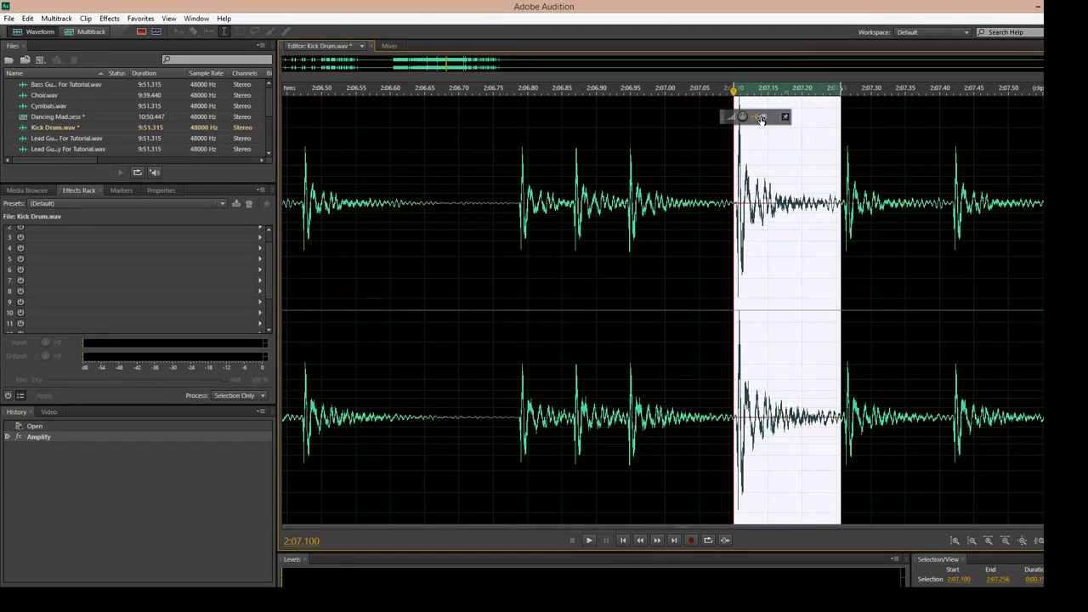
left_click_drag(761, 120, 751, 118)
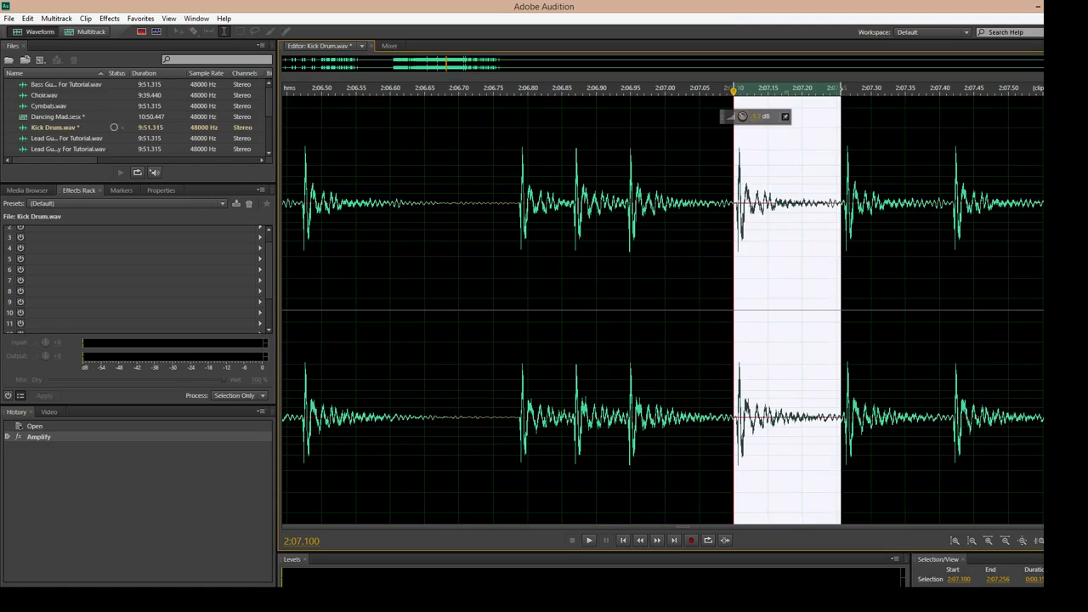
left_click_drag(743, 118, 741, 121)
left_click(716, 198)
Step: Select the tall kick hit at about 1:59.5 and lower its amplitude by 5.4 dB
scroll(722, 198, "down", 9)
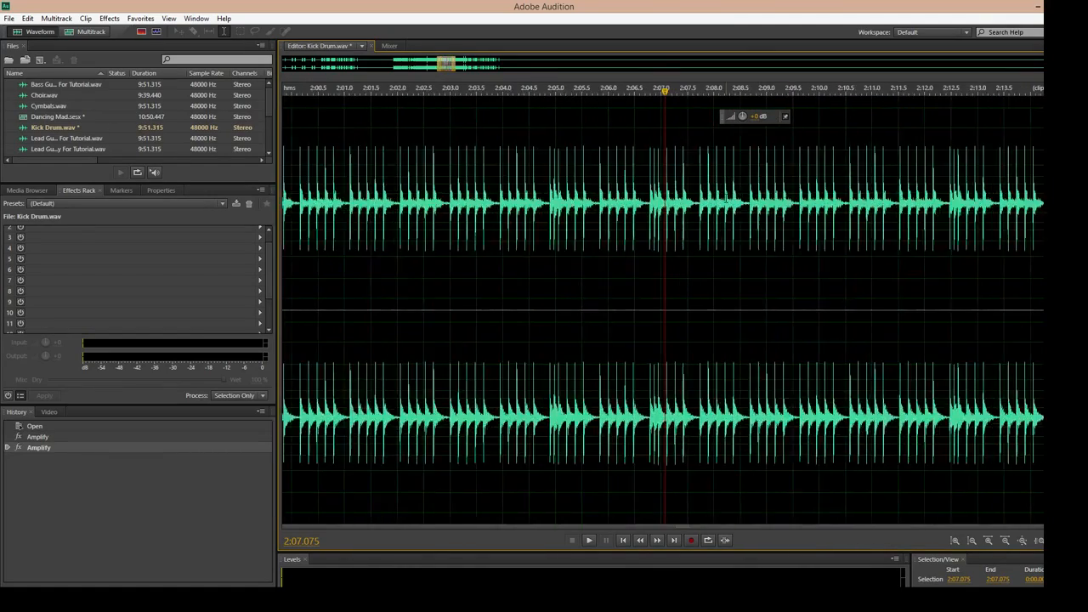
scroll(662, 306, "down", 5)
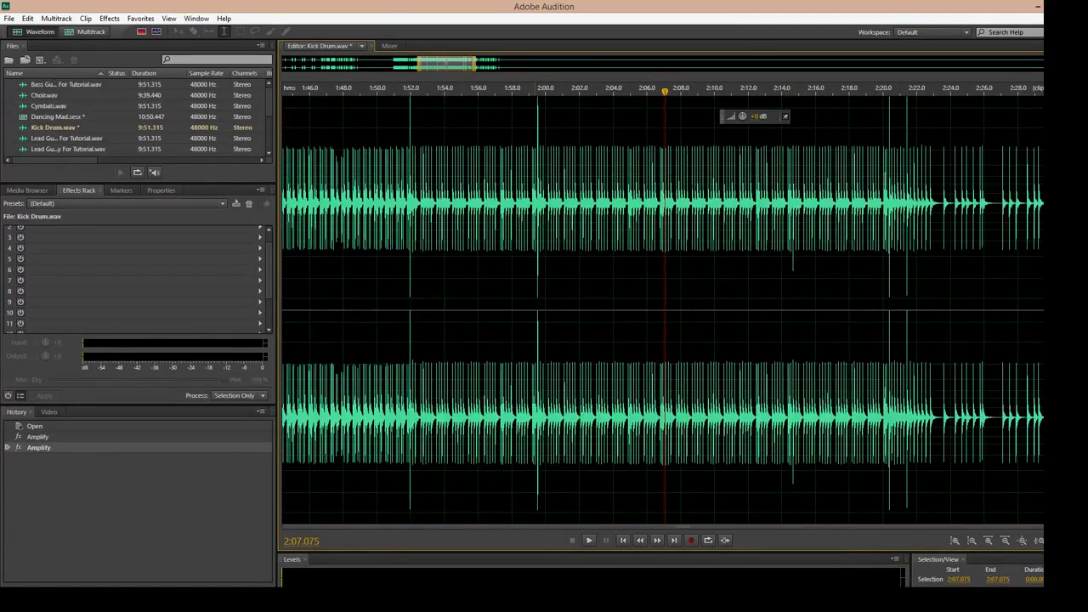
scroll(664, 305, "up", 10)
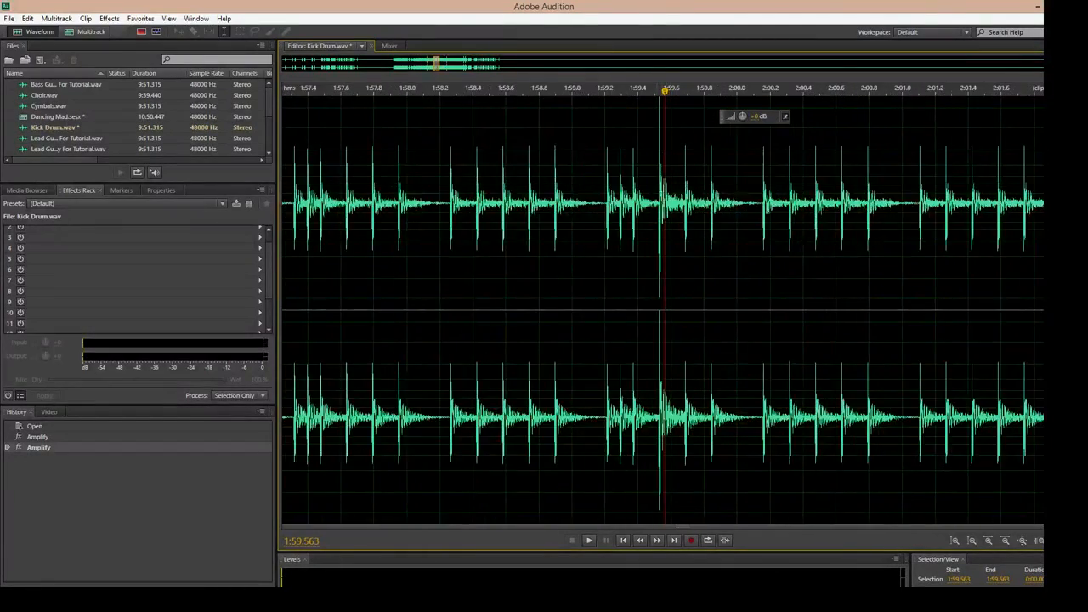
scroll(665, 306, "up", 5)
left_click_drag(644, 200, 723, 200)
left_click_drag(747, 120, 752, 117)
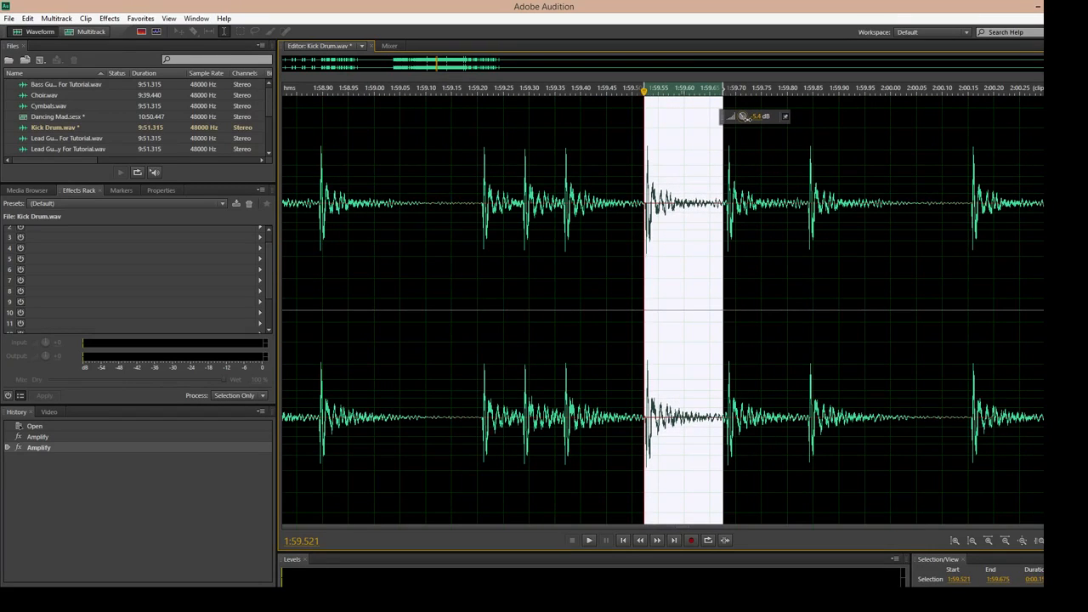
left_click(628, 170)
Step: Select the tall kick hit at about 1:51.9 and lower its amplitude by 5.4 dB
scroll(595, 174, "down", 7)
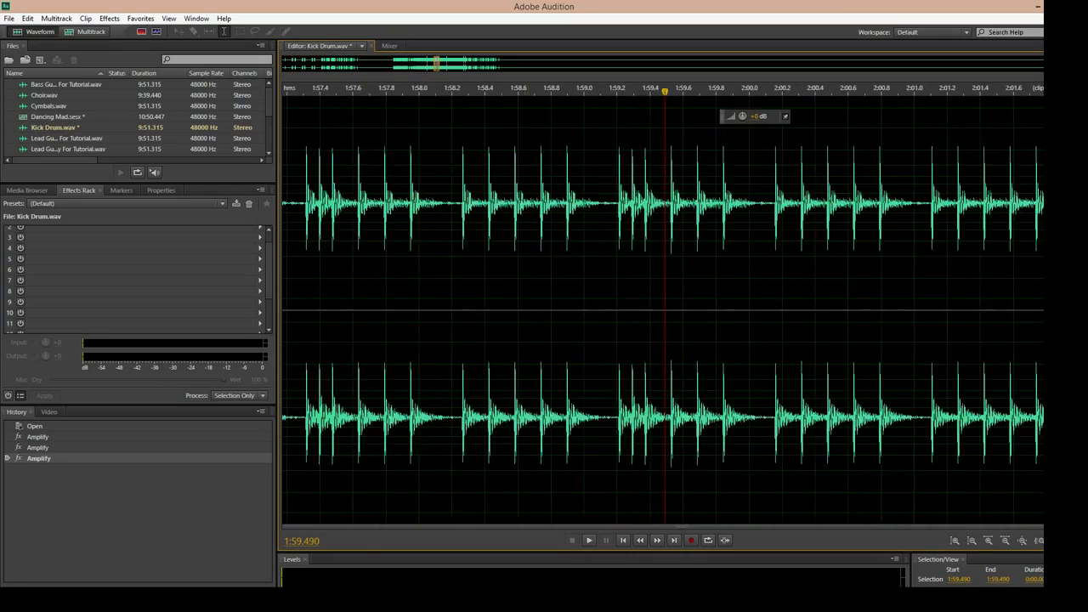
scroll(665, 255, "down", 4)
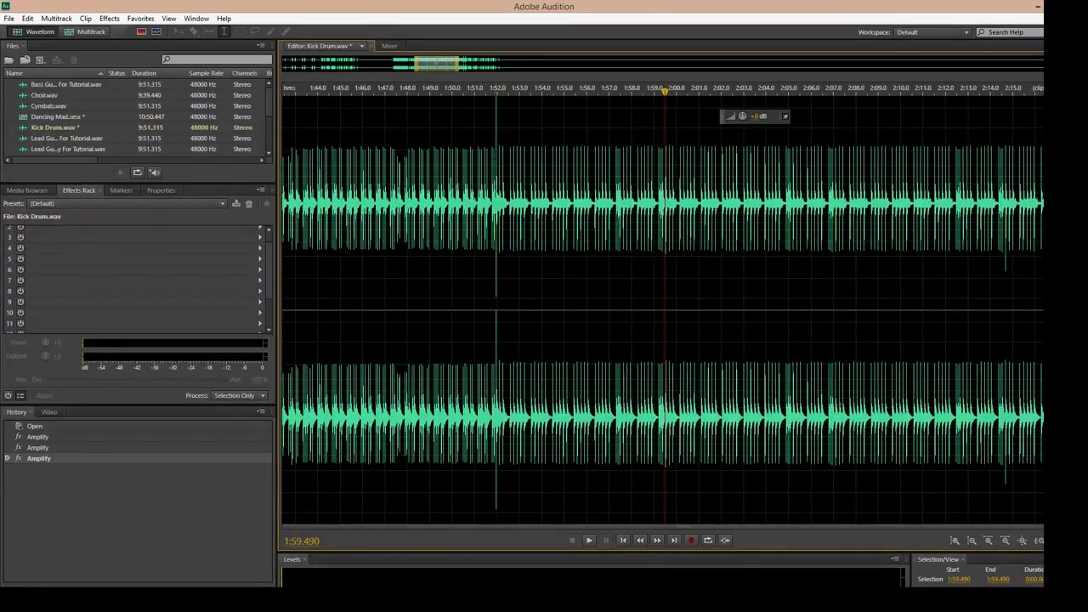
left_click(497, 255)
scroll(497, 255, "up", 7)
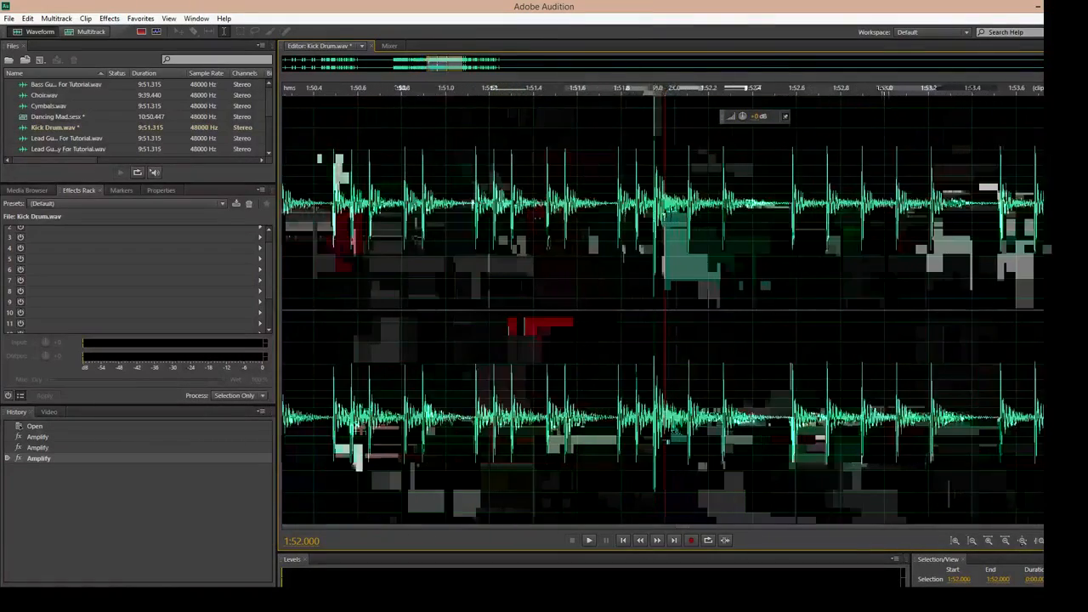
scroll(629, 255, "up", 4)
left_click_drag(624, 255, 728, 255)
left_click_drag(758, 119, 744, 119)
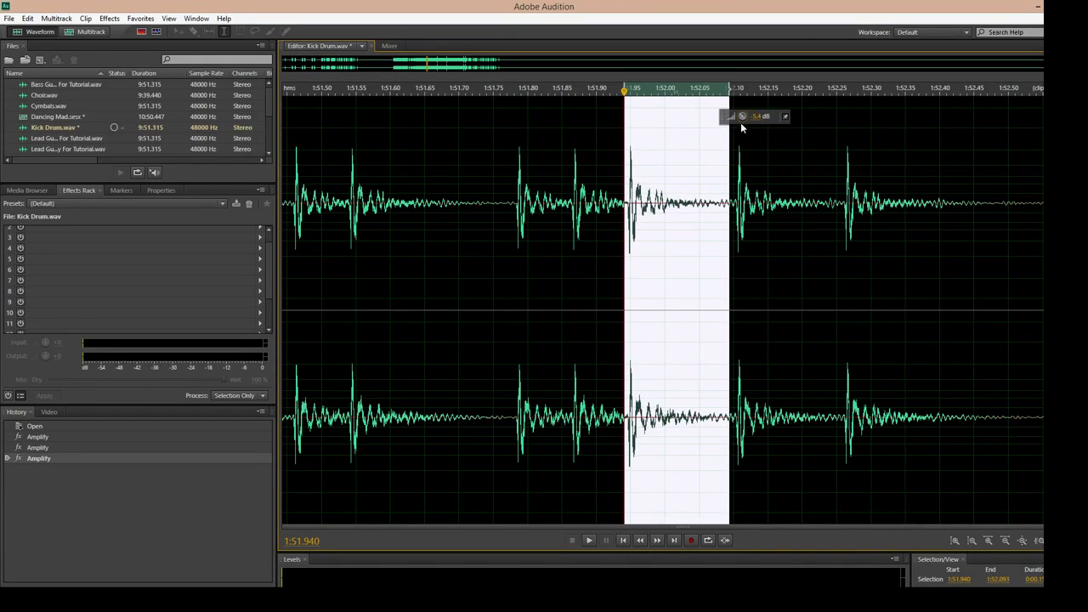
left_click(616, 255)
Step: Return to the kick hit at about 2:14.7 and lower its amplitude further to bring down its remaining downward peak
scroll(615, 255, "down", 5)
scroll(616, 255, "down", 8)
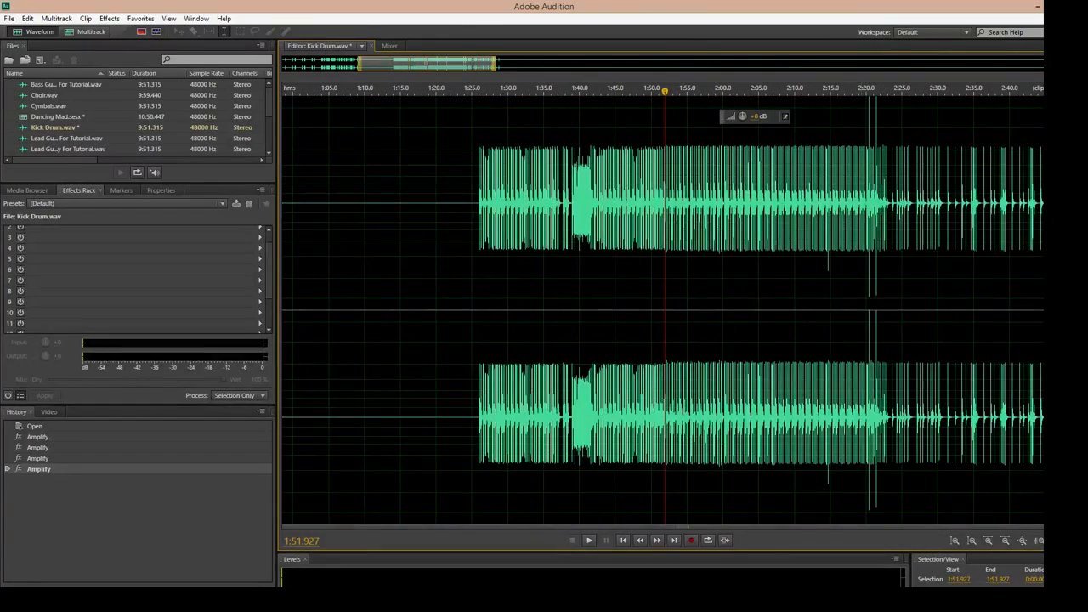
left_click(871, 255)
scroll(872, 255, "up", 3)
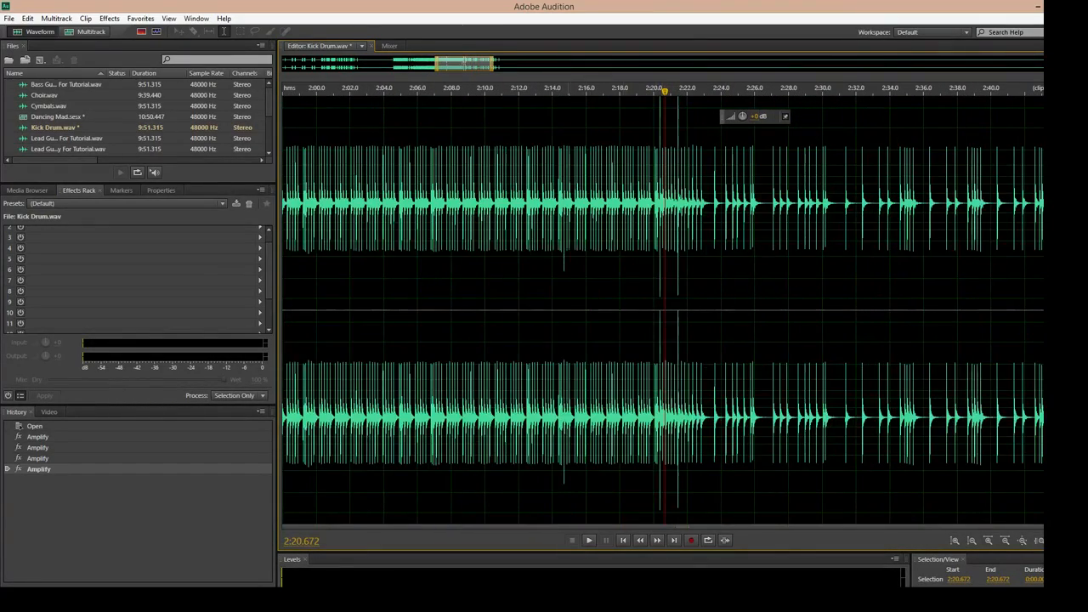
left_click(563, 260)
scroll(675, 259, "up", 6)
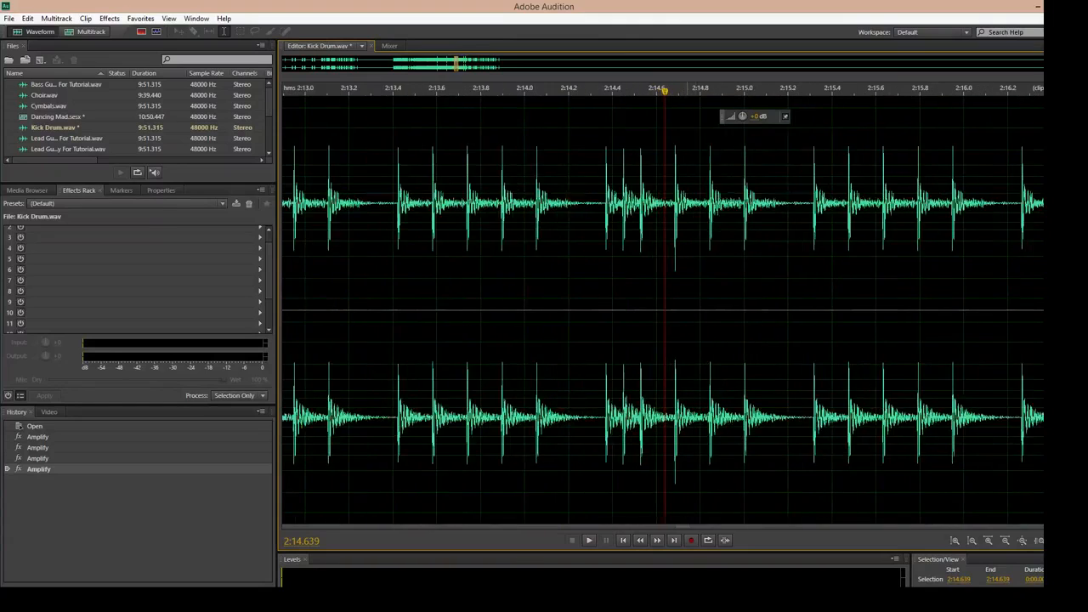
scroll(675, 264, "up", 2)
left_click_drag(678, 259, 723, 260)
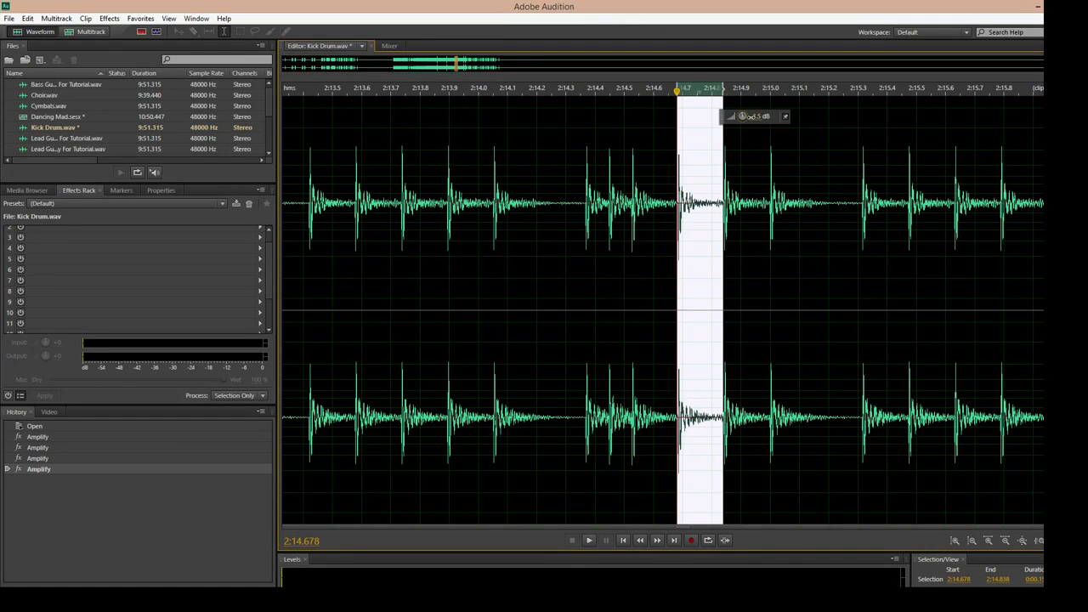
left_click_drag(750, 122, 749, 122)
left_click(695, 260)
Step: Select the tall kick hit at about 2:20.4 and reduce its amplitude to the level of the surrounding hits
scroll(696, 259, "down", 8)
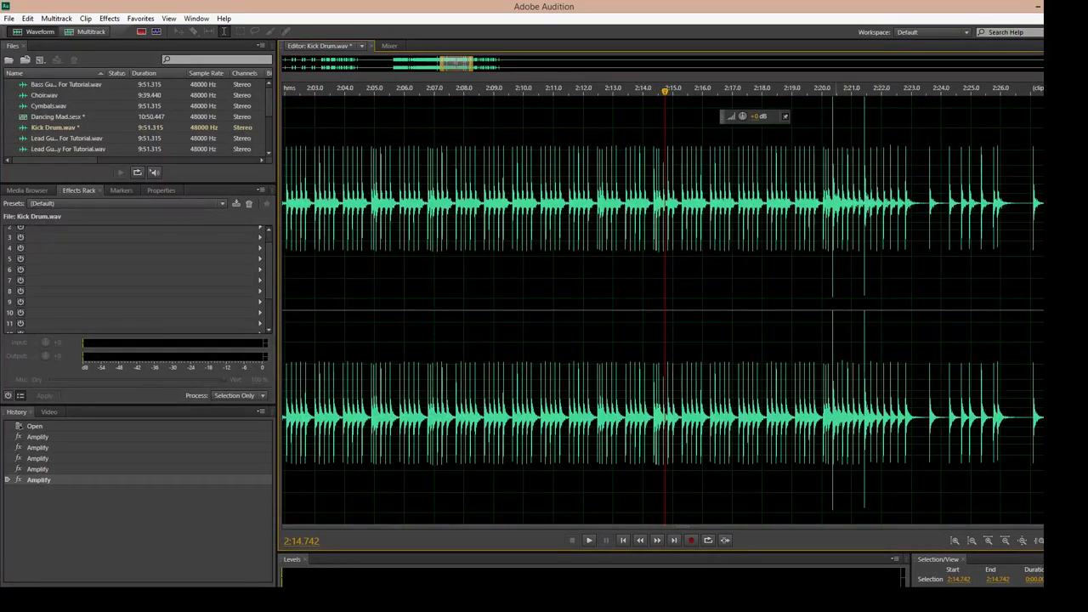
left_click(832, 259)
scroll(832, 259, "up", 9)
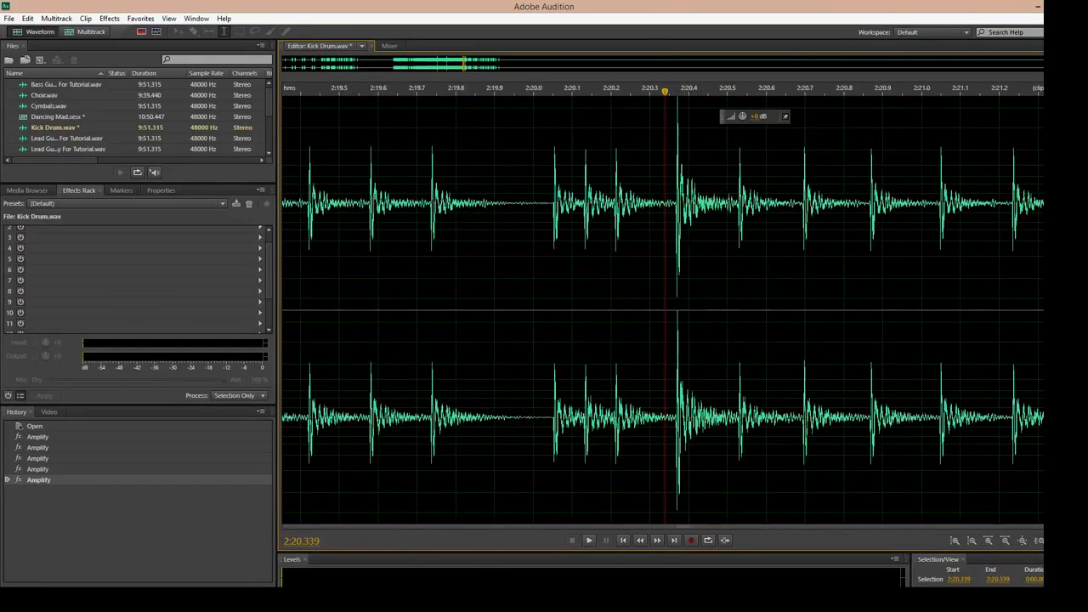
scroll(675, 128, "up", 3)
left_click_drag(675, 125, 748, 118)
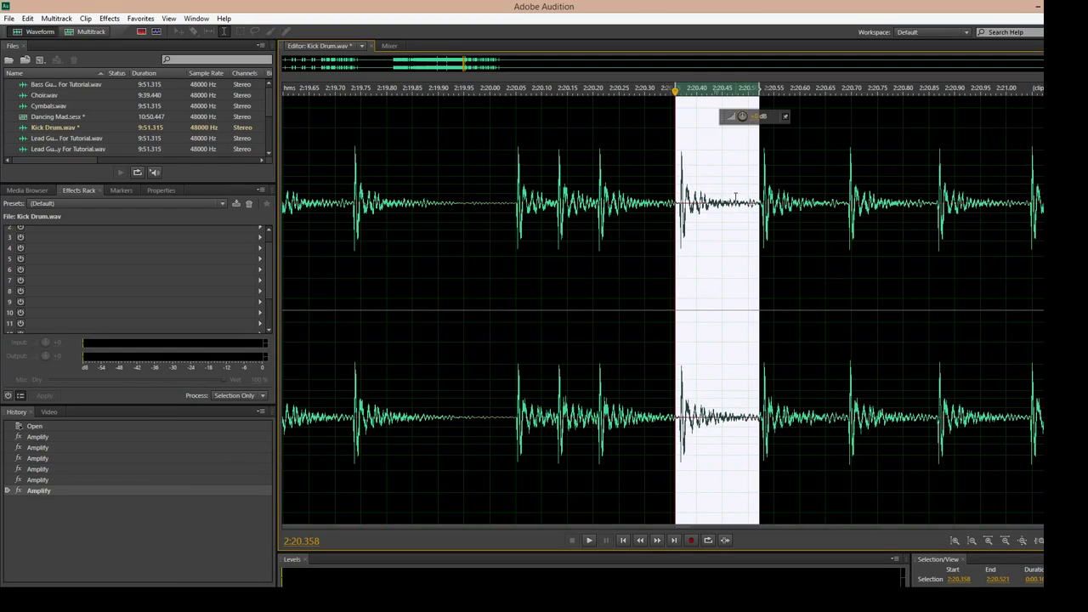
left_click(736, 196)
Step: Lower the amplitude of the tall kick hit at about 2:21.4 and check the whole passage for remaining peaks
scroll(736, 196, "down", 4)
left_click(817, 195)
scroll(817, 196, "up", 6)
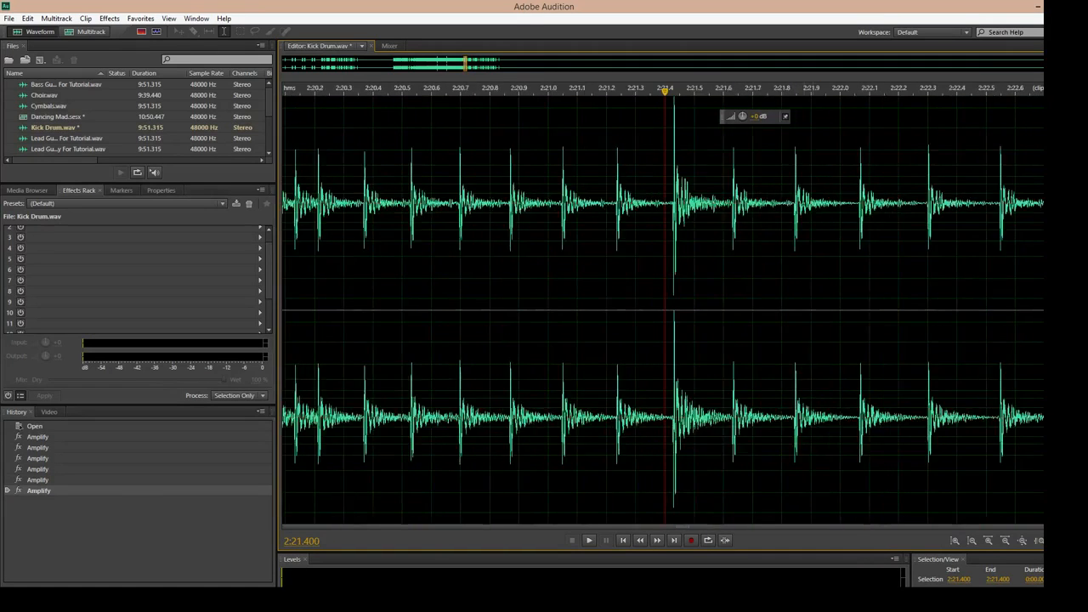
left_click_drag(708, 195, 1020, 196)
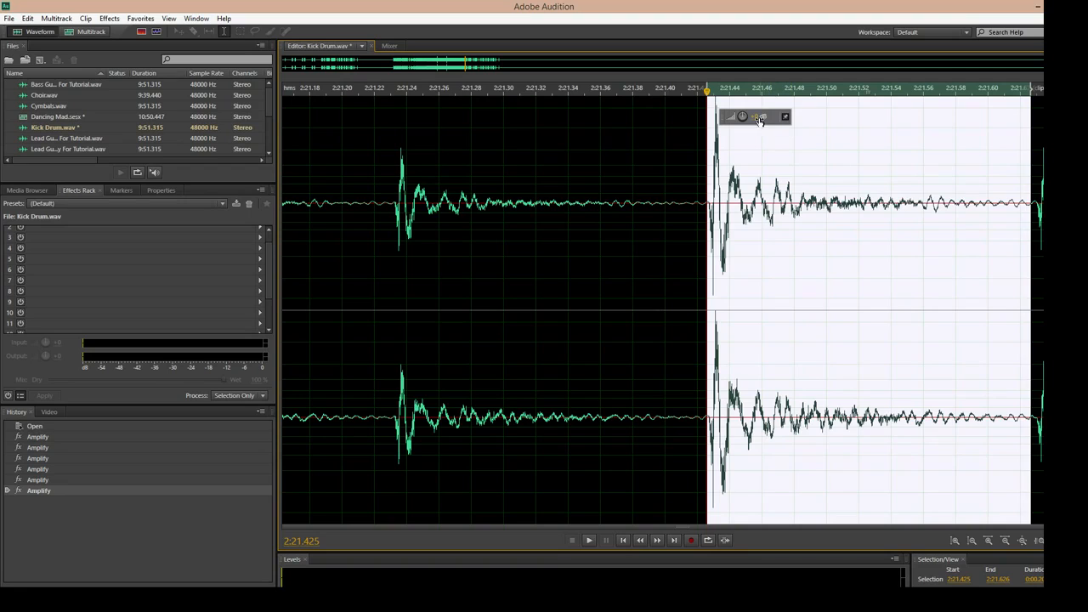
left_click_drag(761, 120, 747, 121)
scroll(697, 162, "down", 3)
left_click(602, 196)
scroll(602, 195, "down", 1)
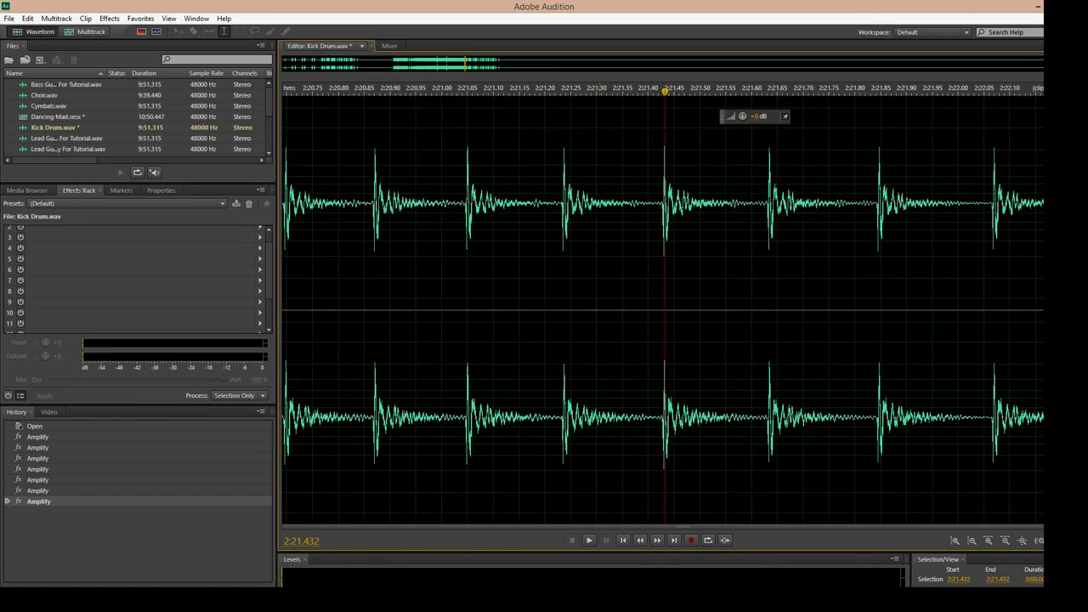
scroll(663, 310, "down", 12)
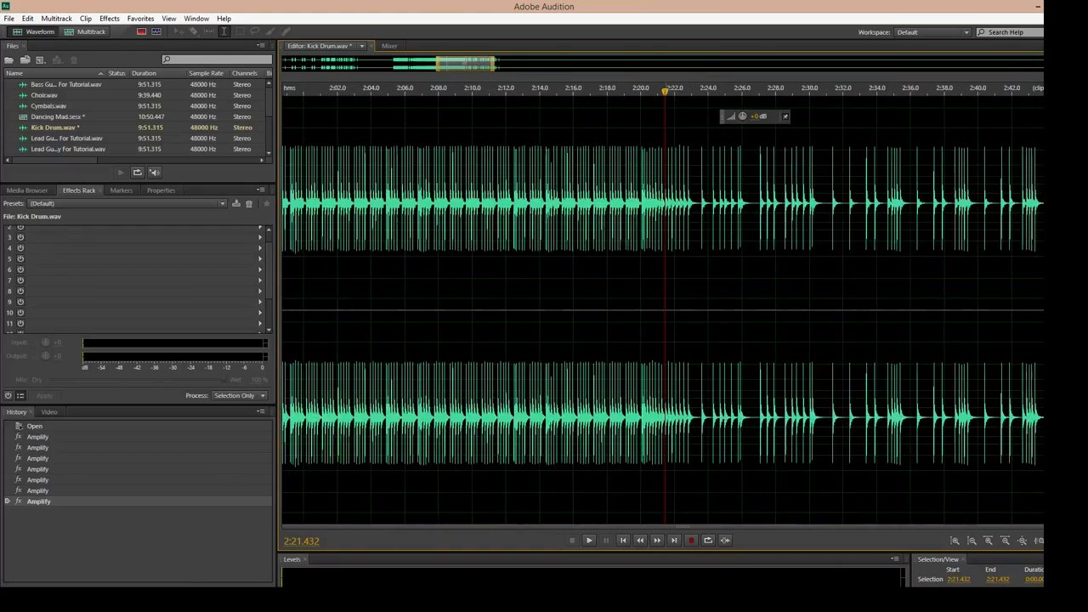
scroll(665, 310, "down", 5)
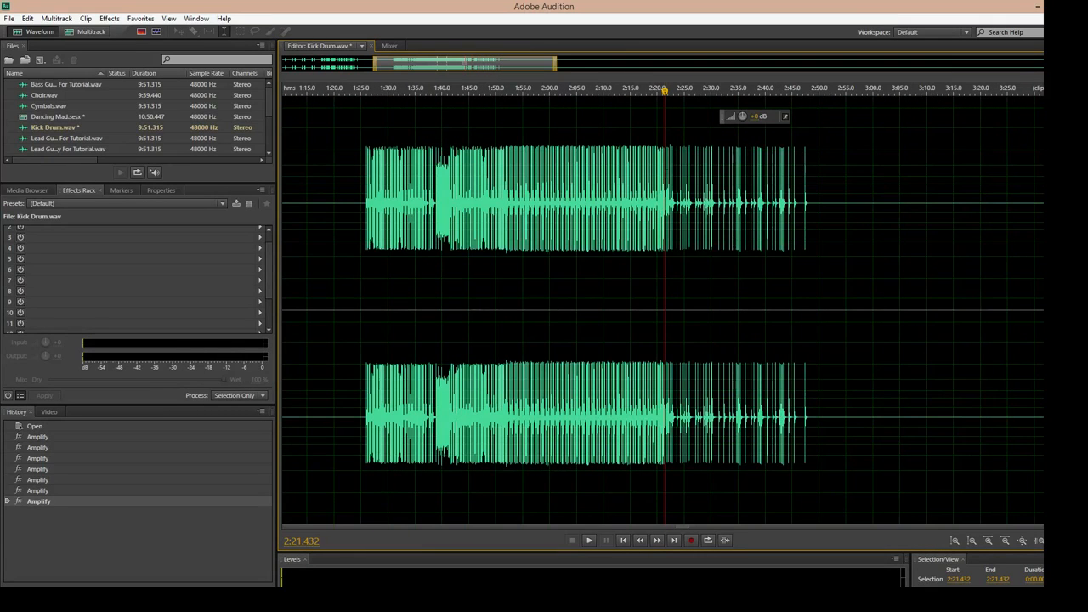
Step: Return to the multitrack session and play the soloed kick drum and rhythm guitars from about 2:14.4
left_click(88, 33)
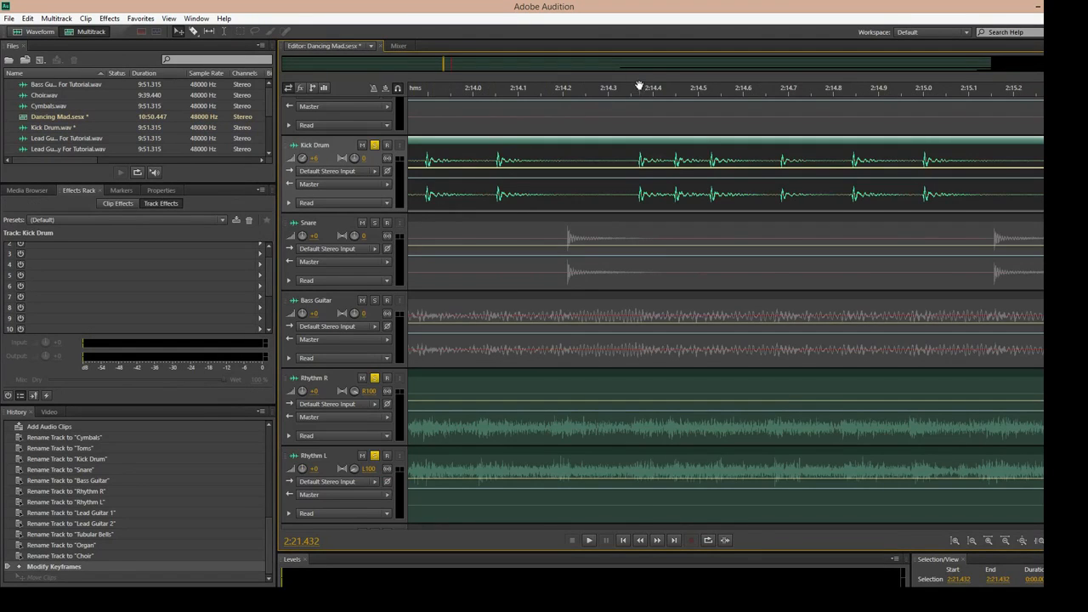
left_click(640, 90)
key("space")
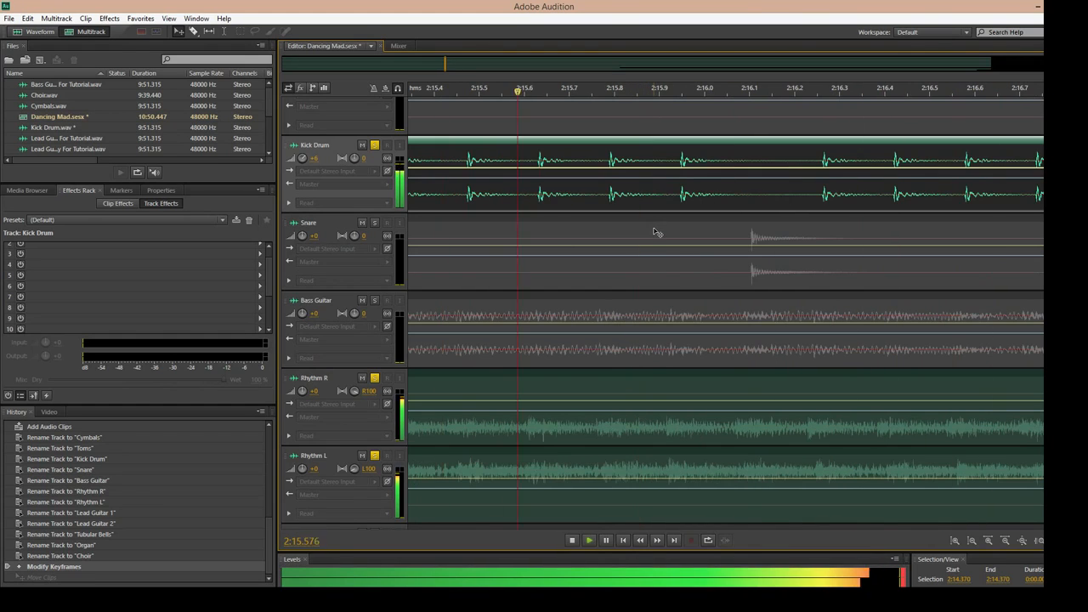
scroll(656, 232, "down", 8)
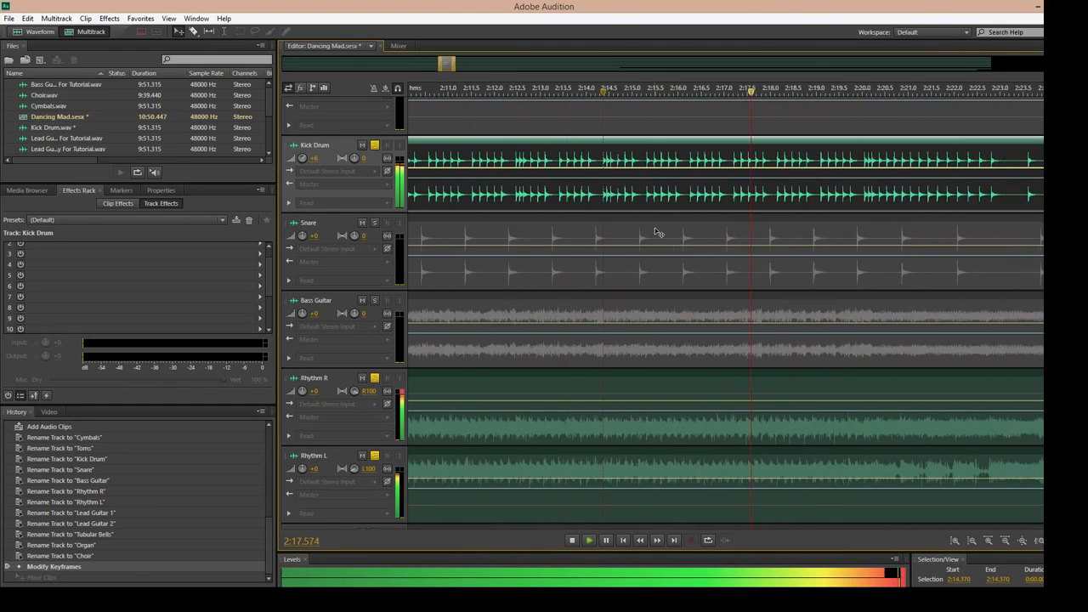
scroll(656, 232, "down", 2)
scroll(594, 289, "down", 8)
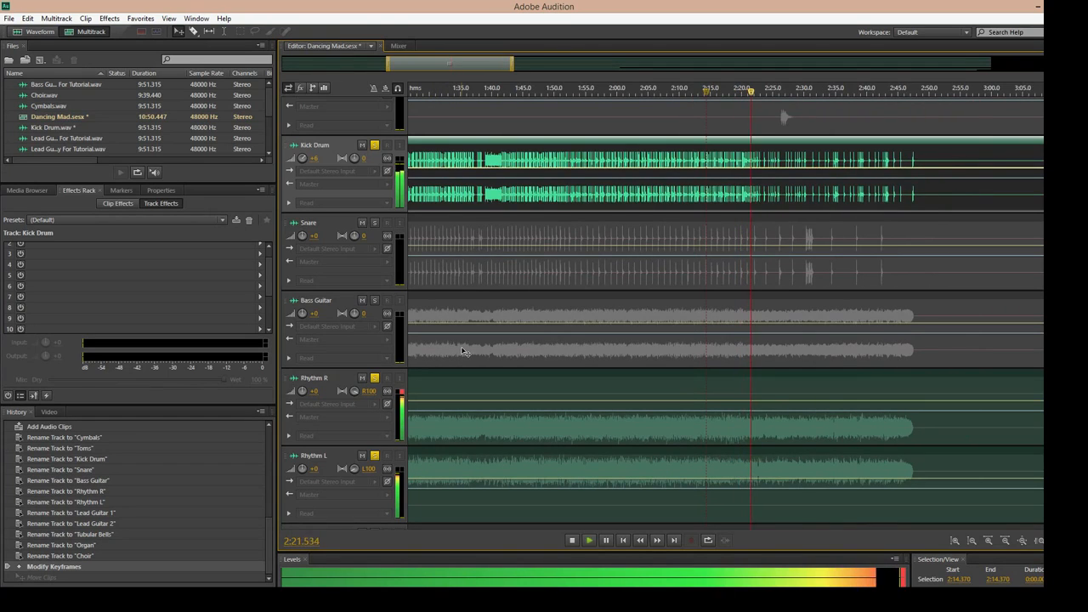
Step: Listen to the kick drum with the rhythm guitars from about 1:58.4, pausing and resuming at about 2:01
left_click(609, 99)
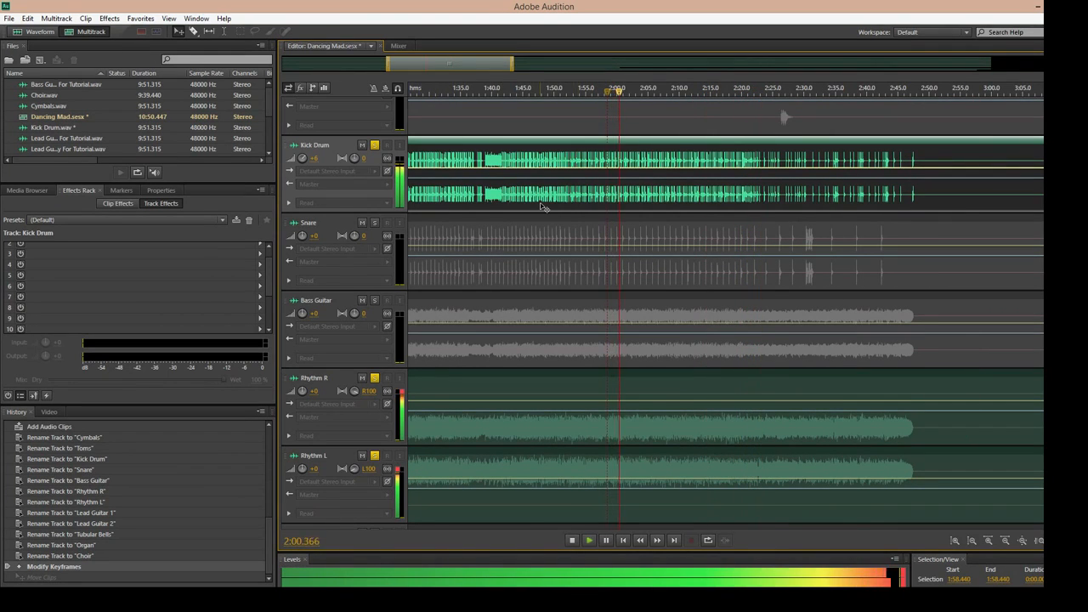
key("space")
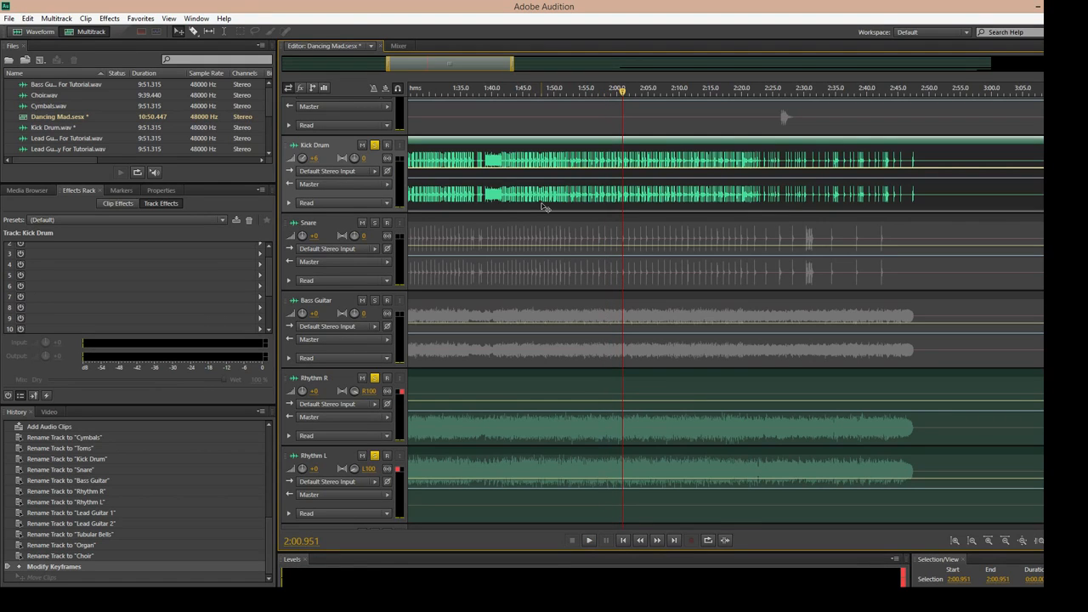
key("space")
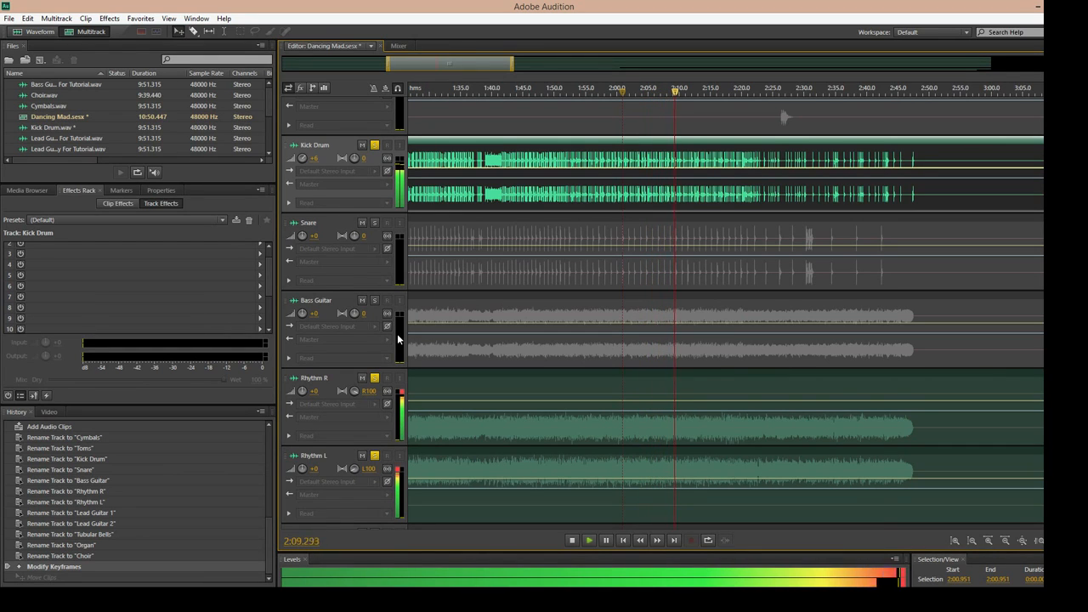
key("space")
Step: Turn off solo on Rhythm R, Rhythm L and Kick Drum, and play the full mix from about 1:52.9
left_click(375, 377)
left_click(375, 454)
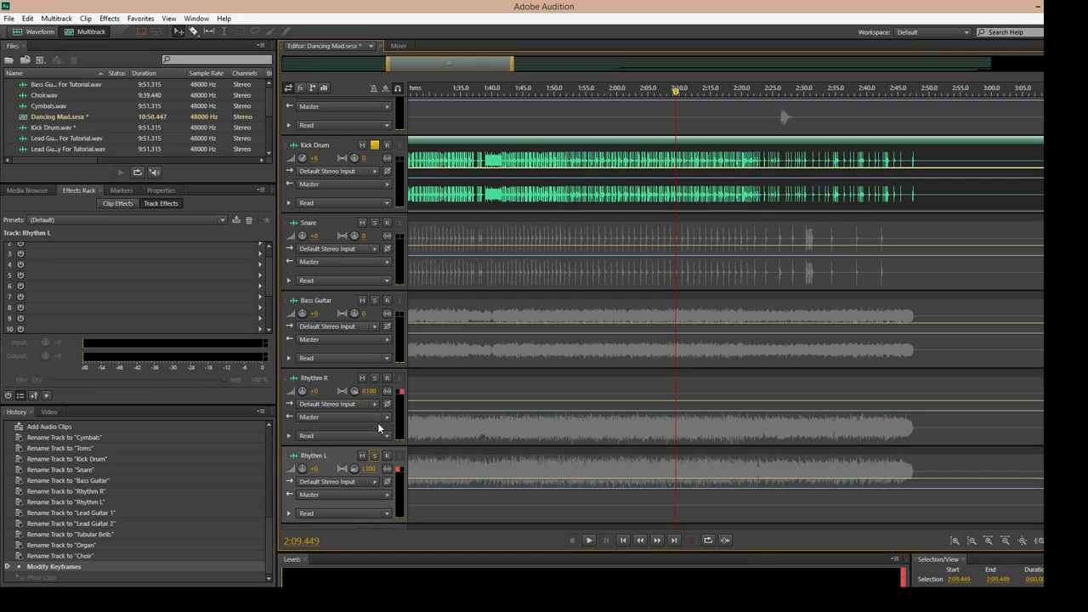
left_click(374, 145)
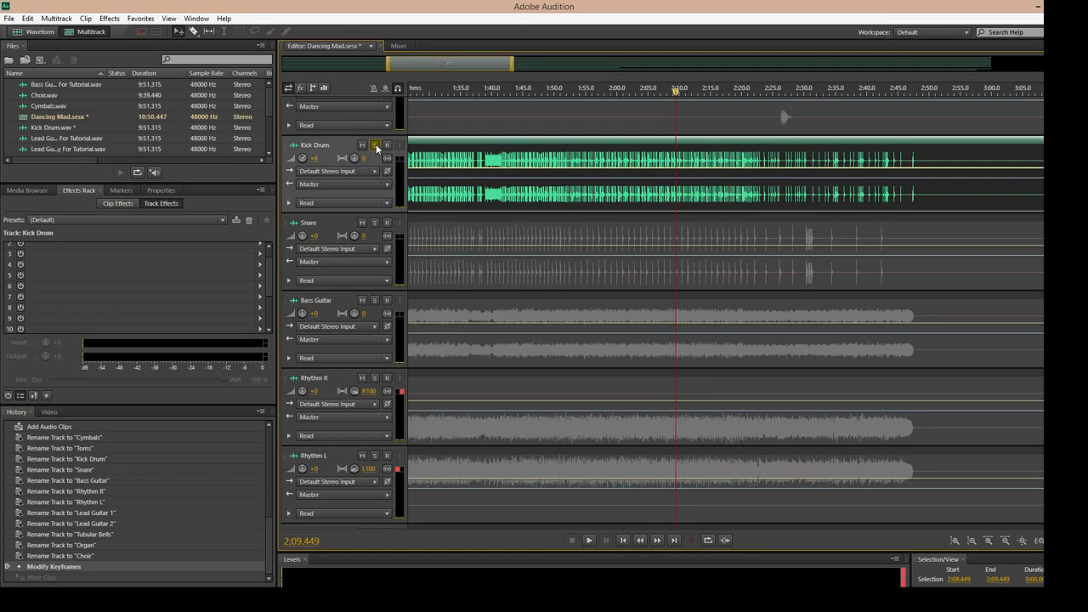
left_click(573, 90)
key("space")
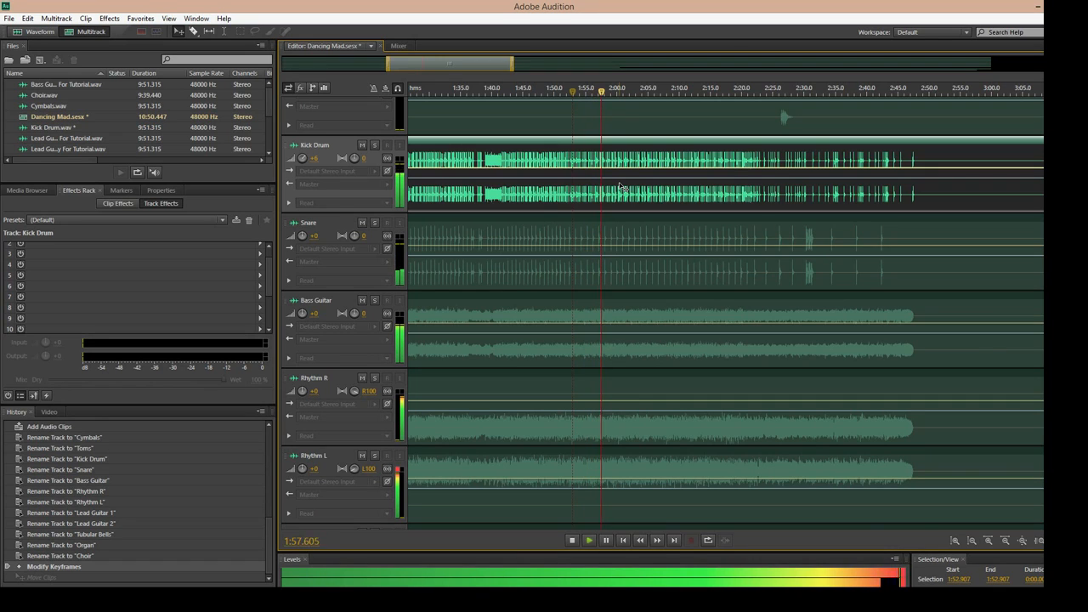
Step: Play the full mix from about 1:47.7 with the Kick Drum track's volume at 0 for comparison
left_click(539, 92)
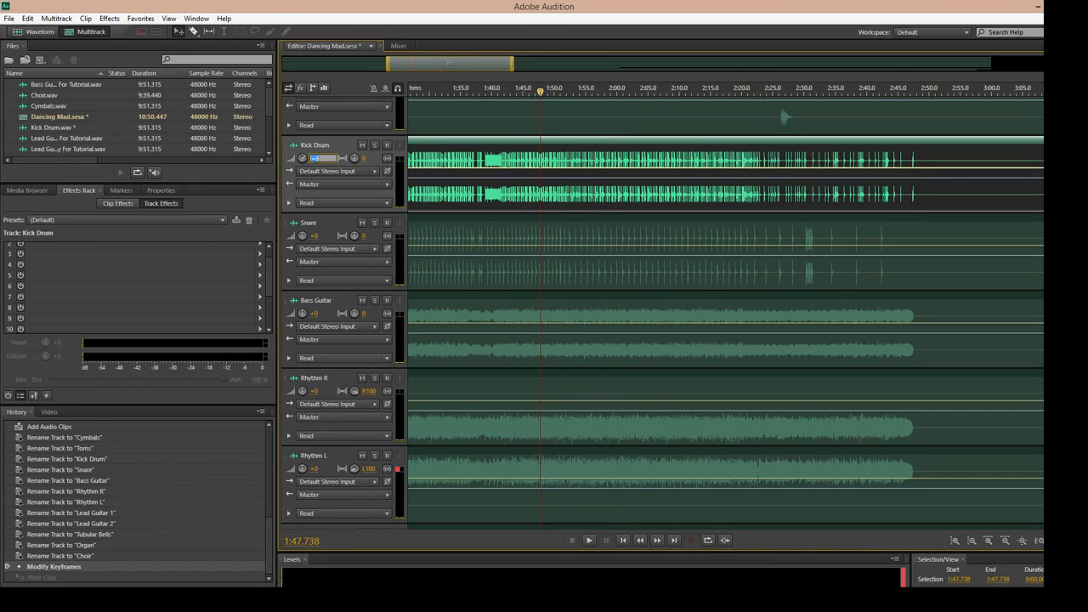
key("space")
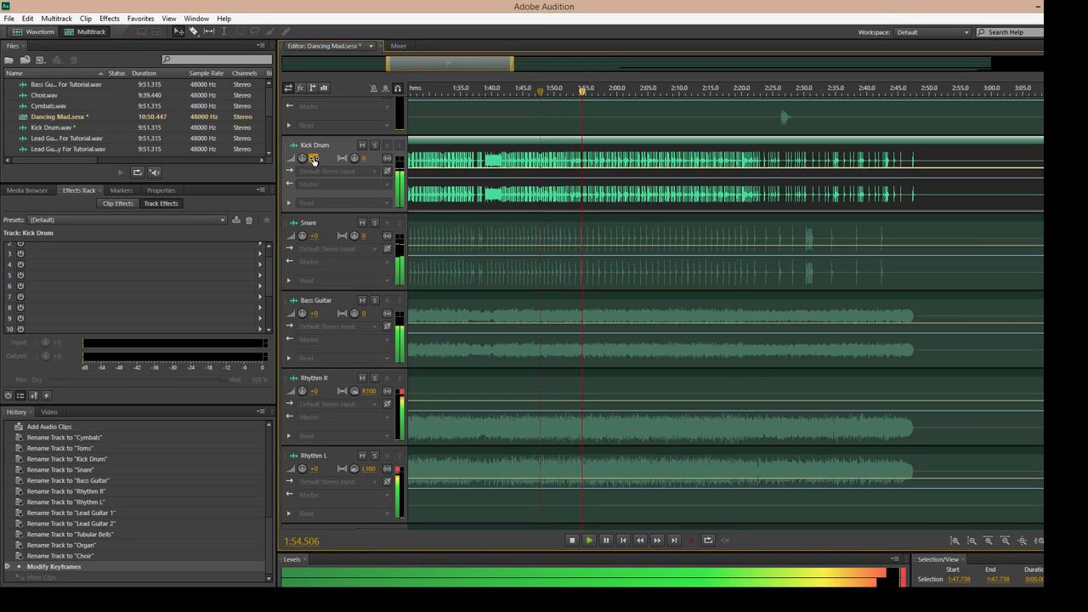
key("space")
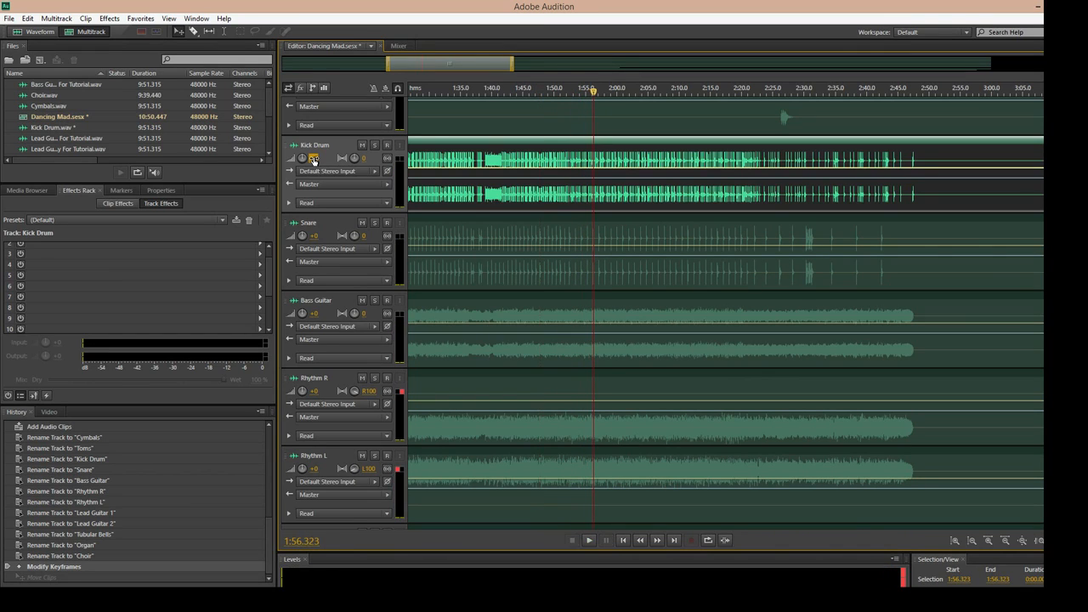
Step: Set the Kick Drum track's volume to +6 and play the full mix from about 1:46.1
left_click(314, 159)
type("6")
key("Return")
left_click(529, 92)
key("space")
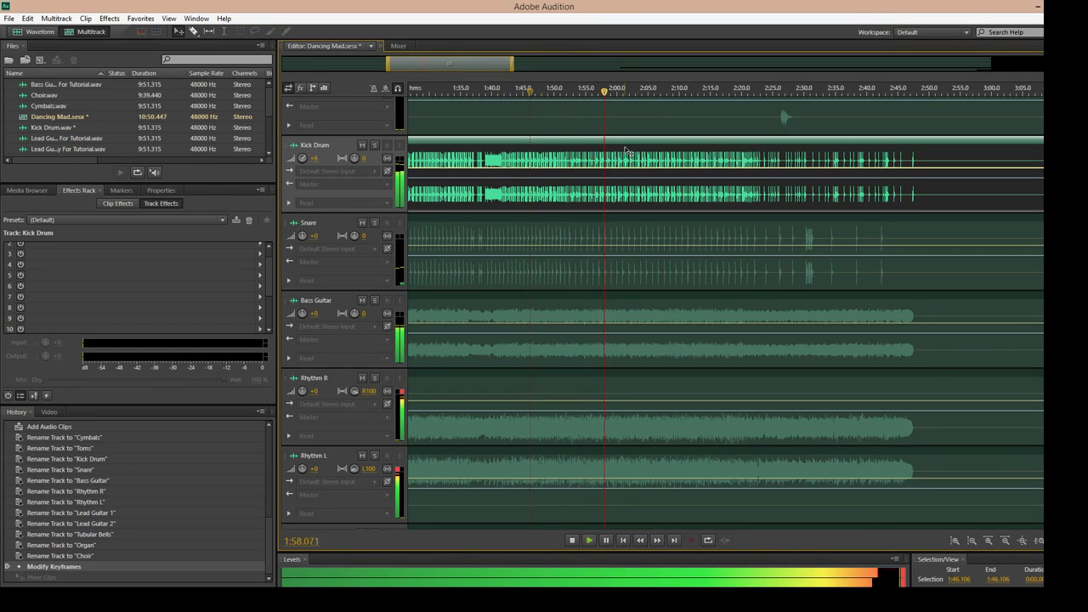
key("space")
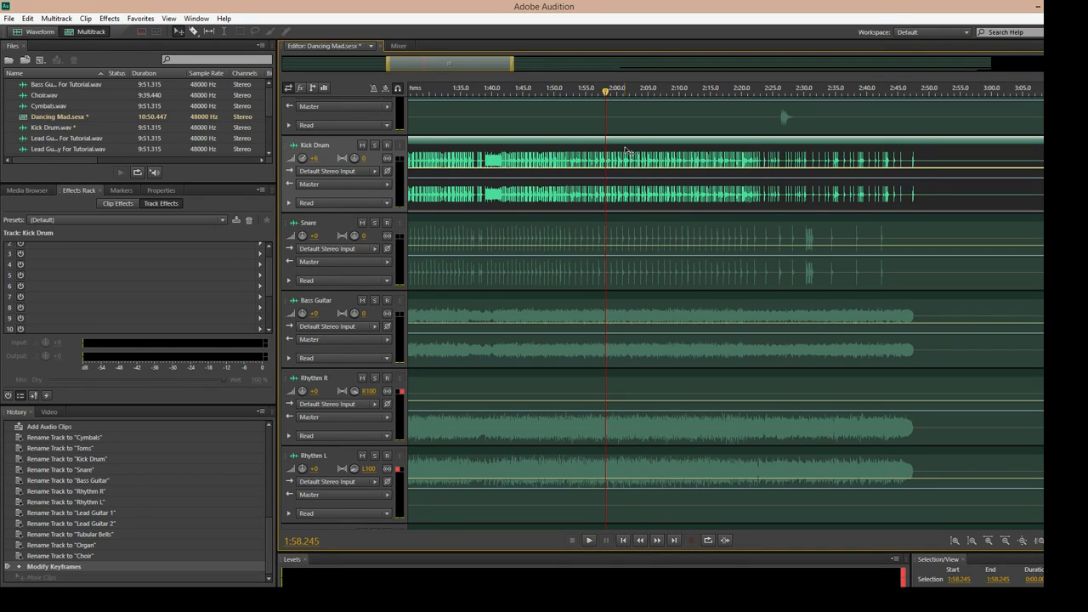
Step: Add a Parametric Equalizer to the first effect slot of the Kick Drum track and move its window clear of the track's controls
scroll(170, 275, "up", 1)
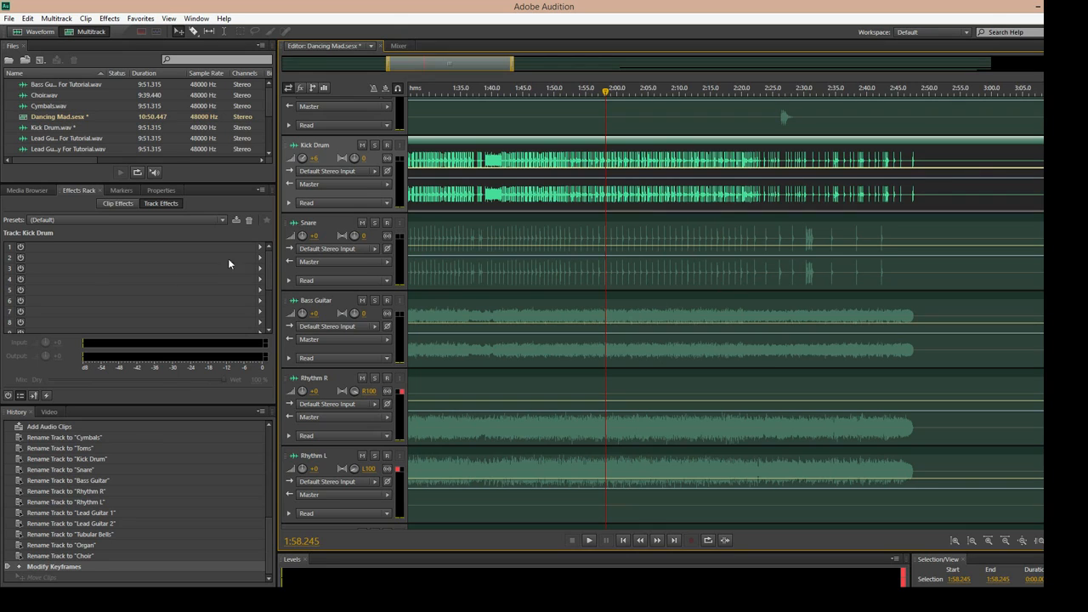
left_click(261, 247)
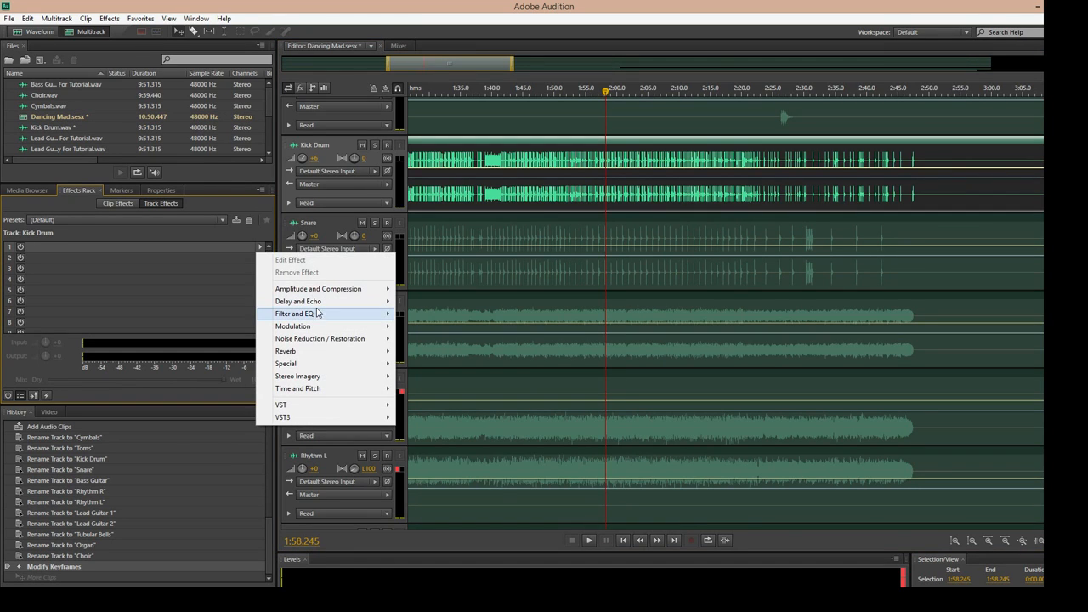
mouse_move(323, 314)
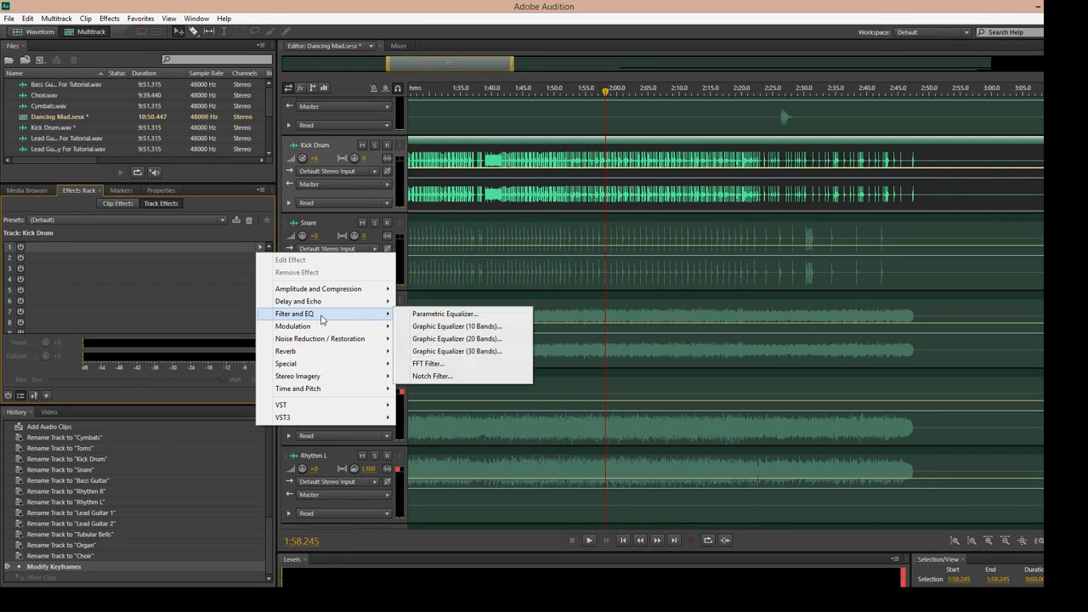
left_click(436, 314)
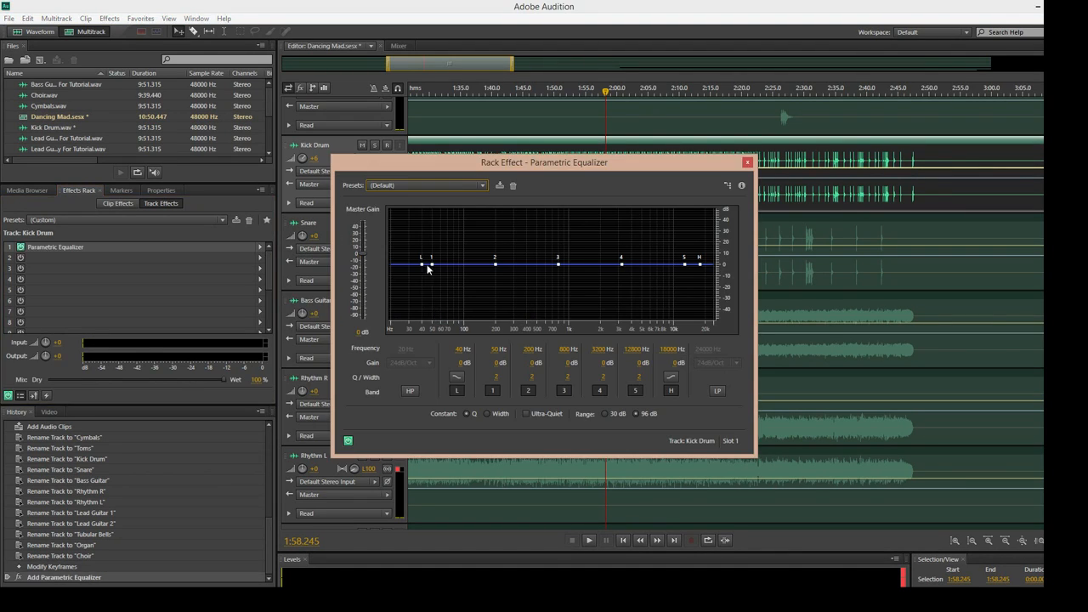
left_click_drag(441, 168, 388, 240)
Step: Solo the Kick Drum track and play it from about 1:53.7
left_click(375, 145)
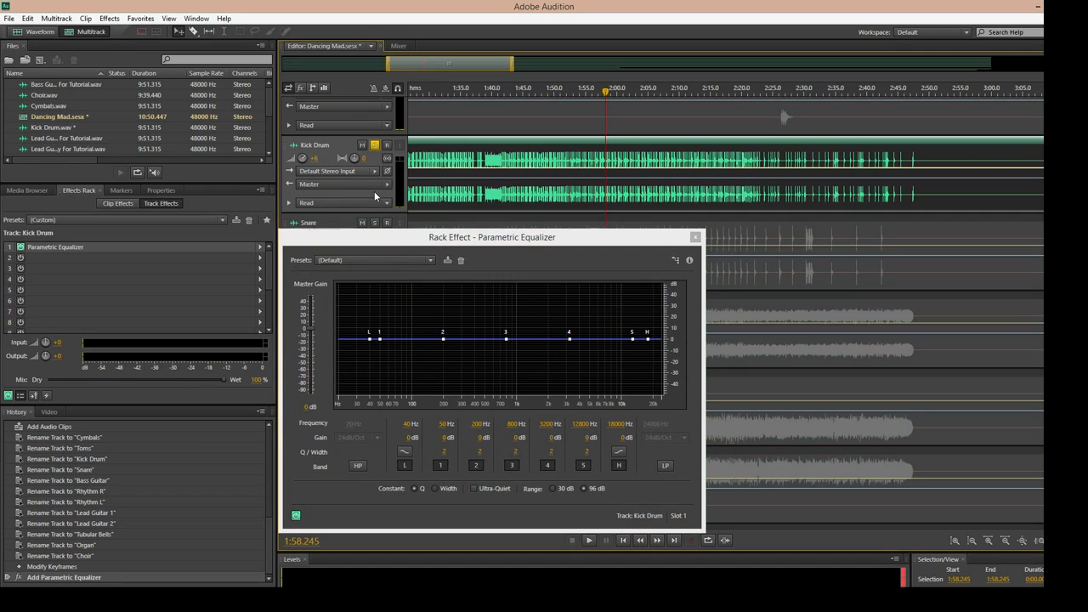
left_click(577, 99)
key("space")
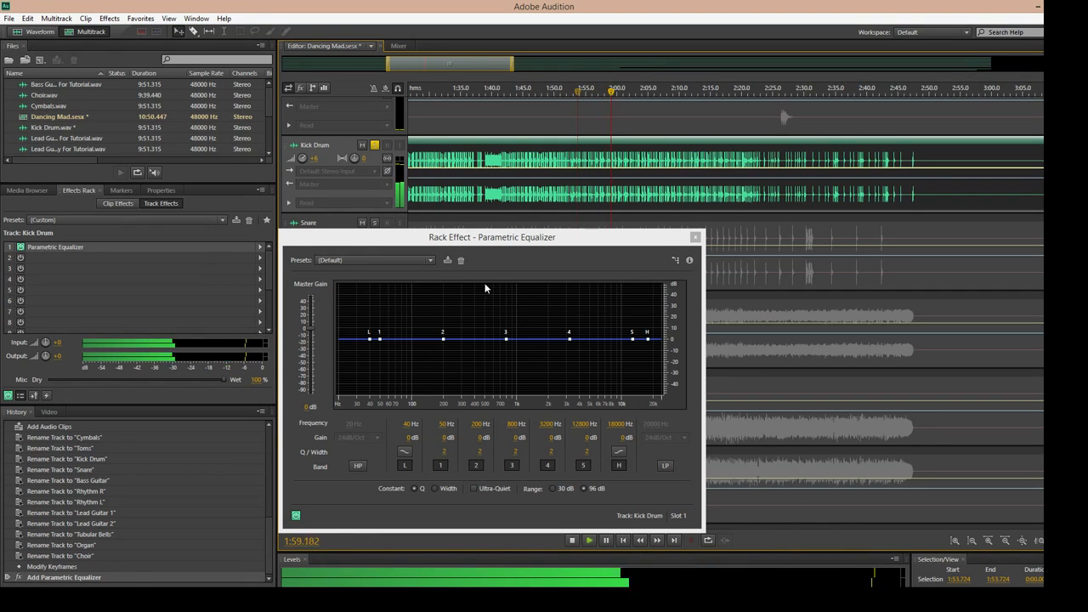
key("space")
Step: Reposition the equalizer window below the Kick Drum track and play the soloed kick from about 1:45.2
left_click_drag(501, 242, 616, 218)
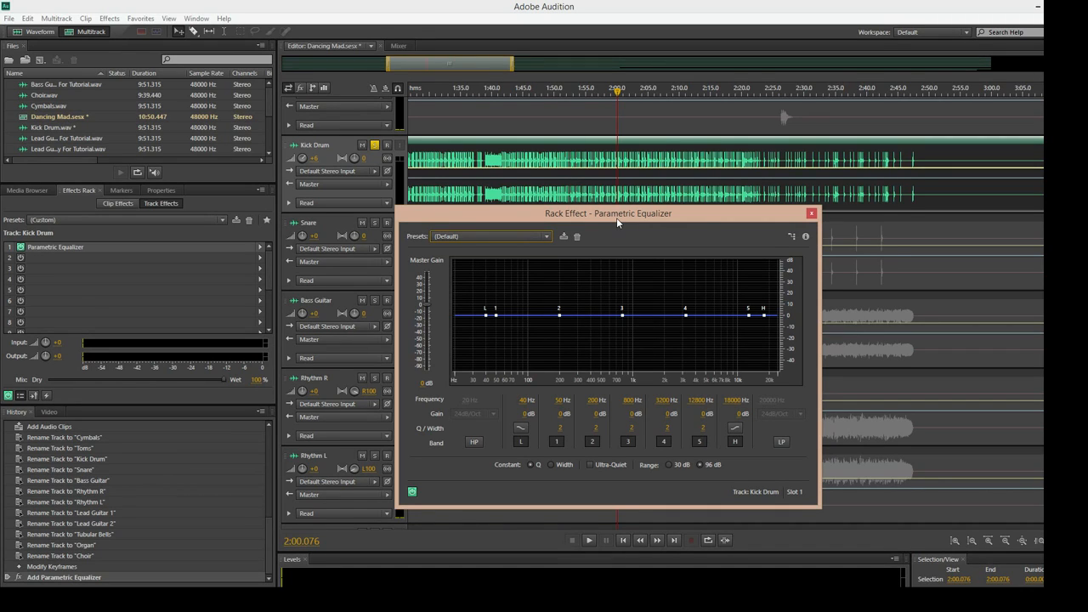
left_click_drag(617, 223, 652, 239)
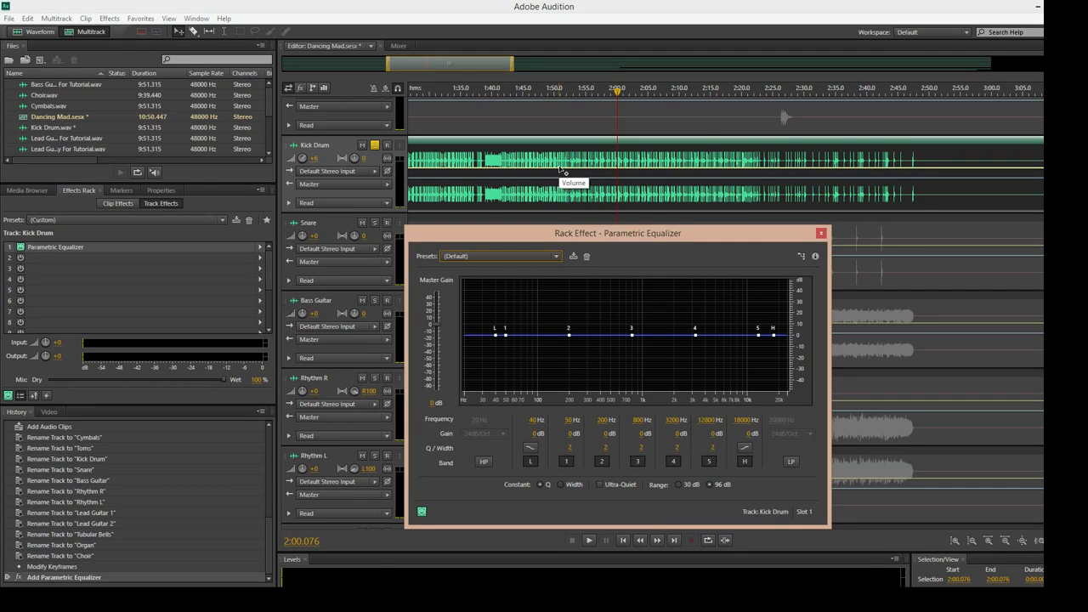
left_click_drag(543, 235, 573, 235)
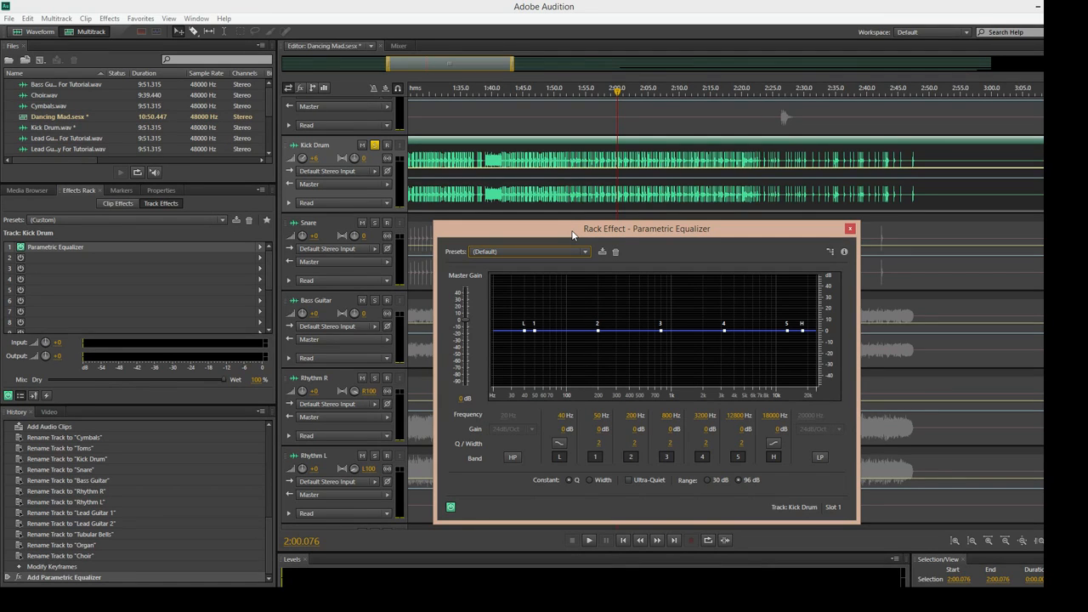
mouse_move(573, 235)
left_mouse_down()
mouse_move(537, 243)
mouse_move(571, 244)
left_mouse_up()
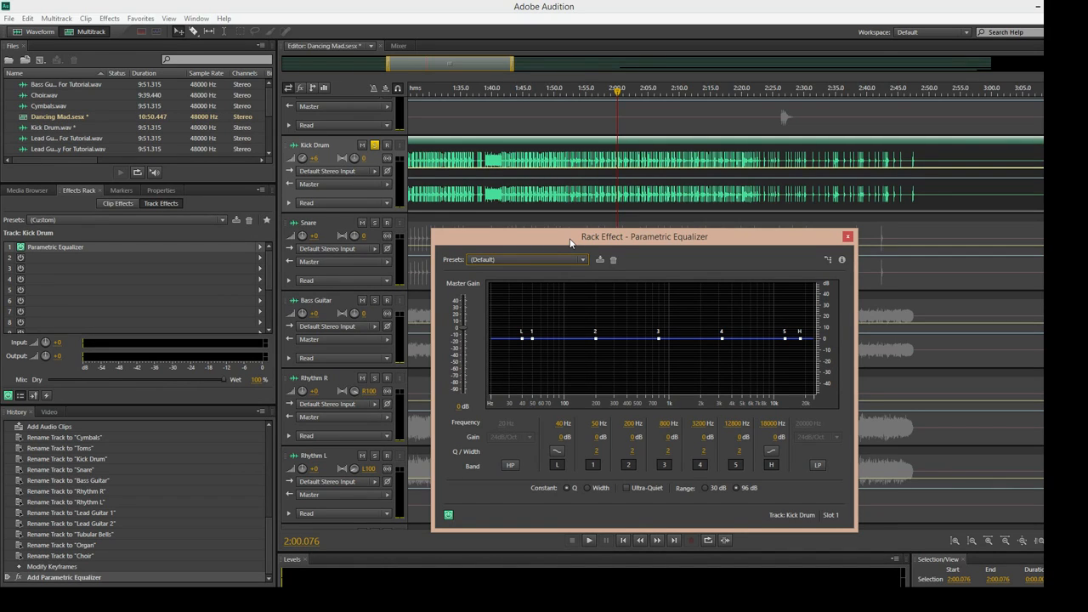
left_click(525, 95)
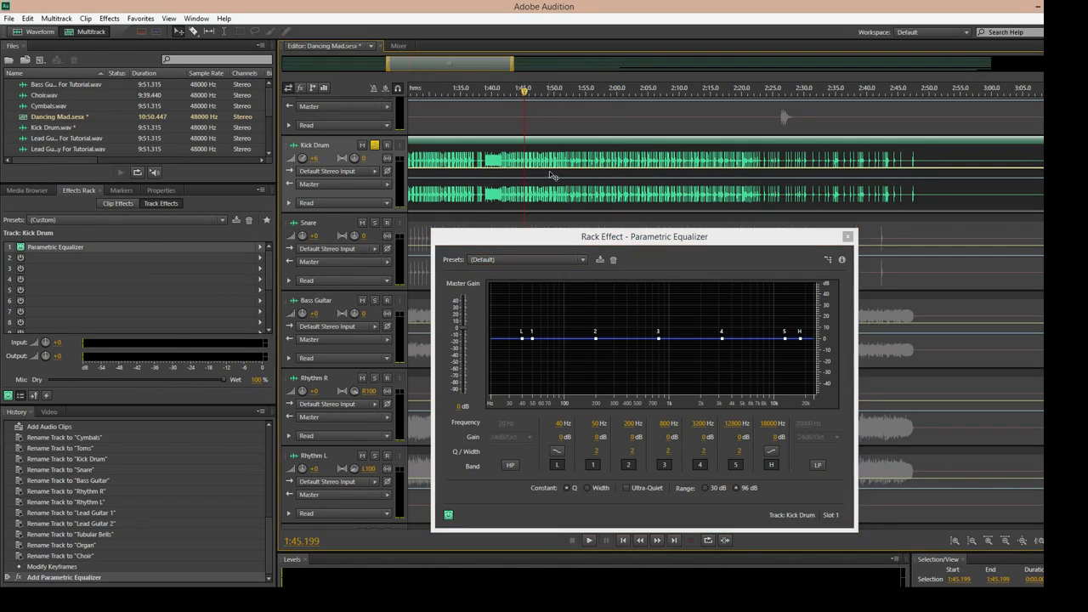
key("space")
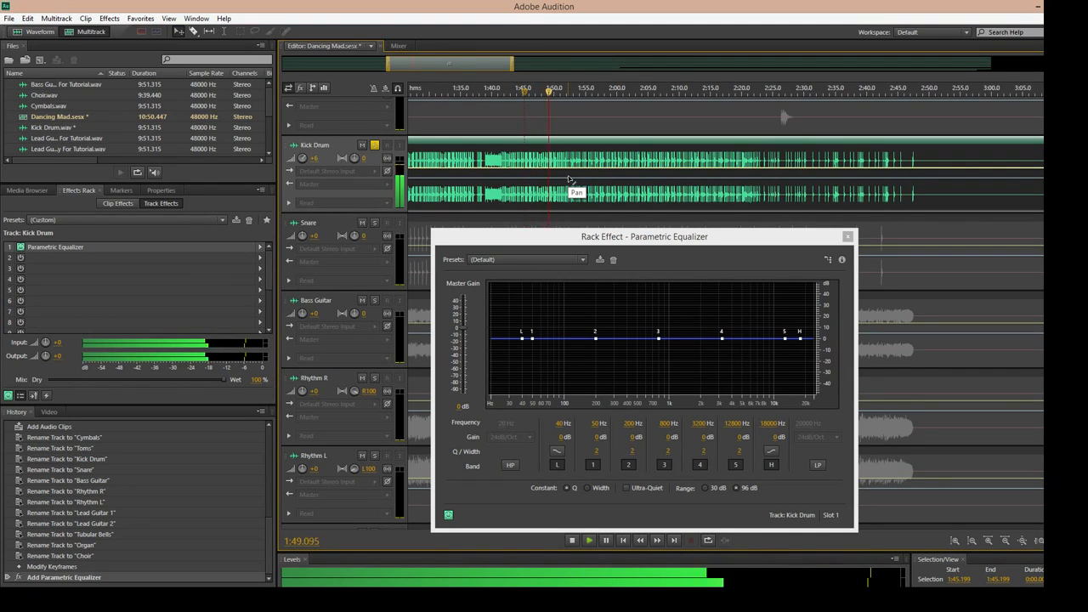
key("space")
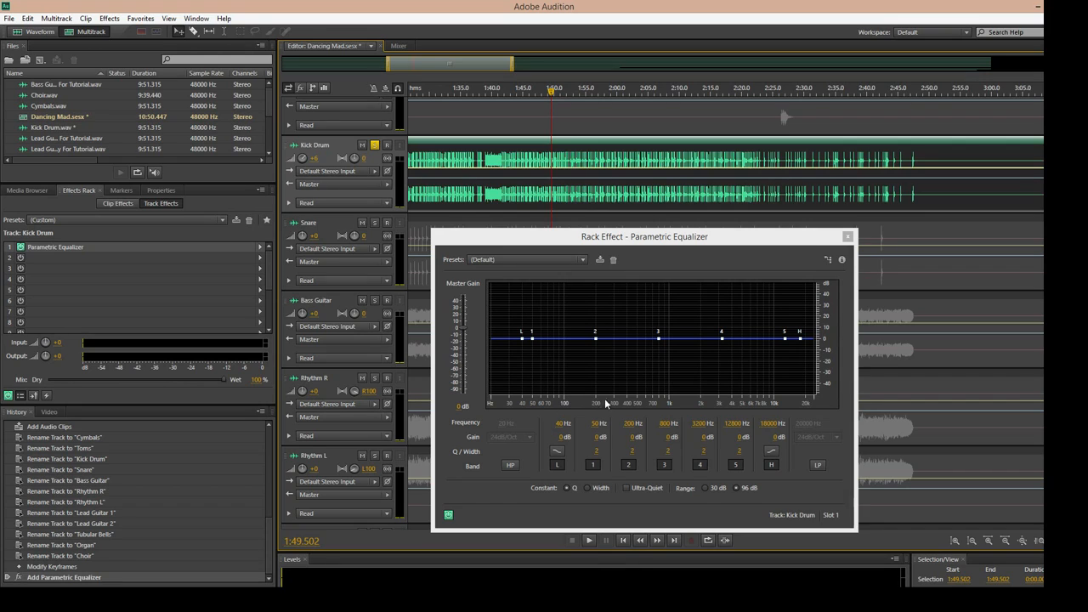
Step: Boost equalizer band 2 by about 8.1 dB at about 141 Hz and play the kick from about 1:46.1
left_click_drag(596, 339, 580, 330)
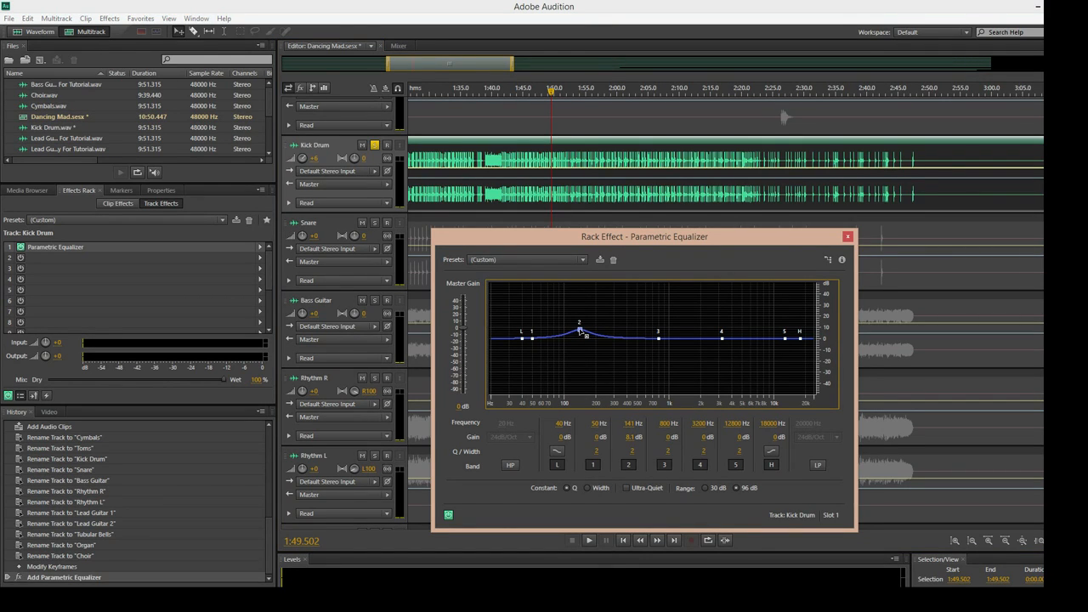
left_click(533, 90)
key("space")
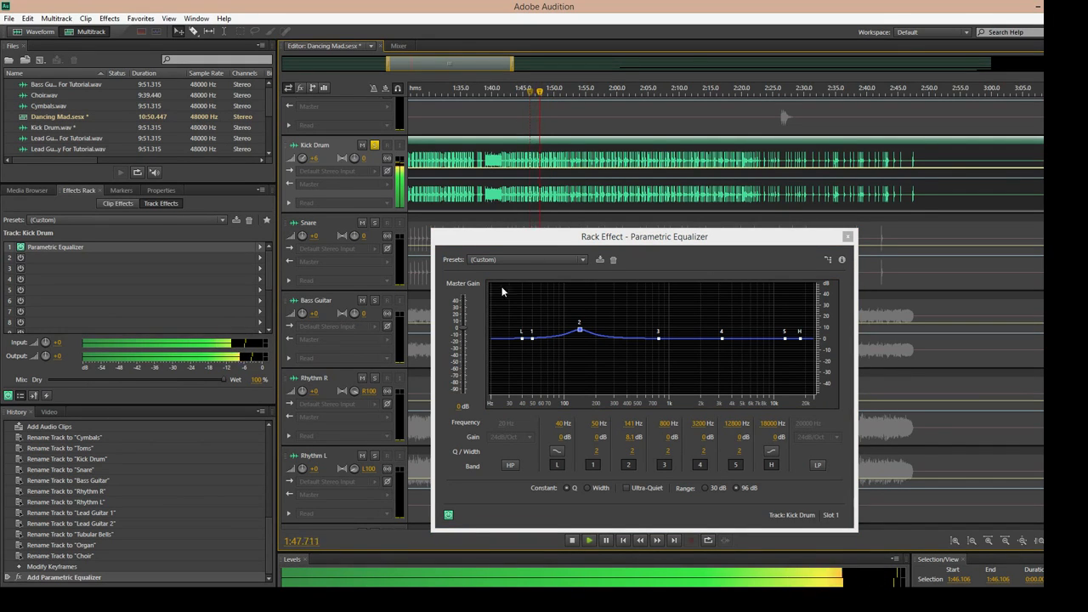
key("space")
Step: Compare the kick with the equalizer bypassed and re-enabled during playback from about 1:48.5
left_click(449, 516)
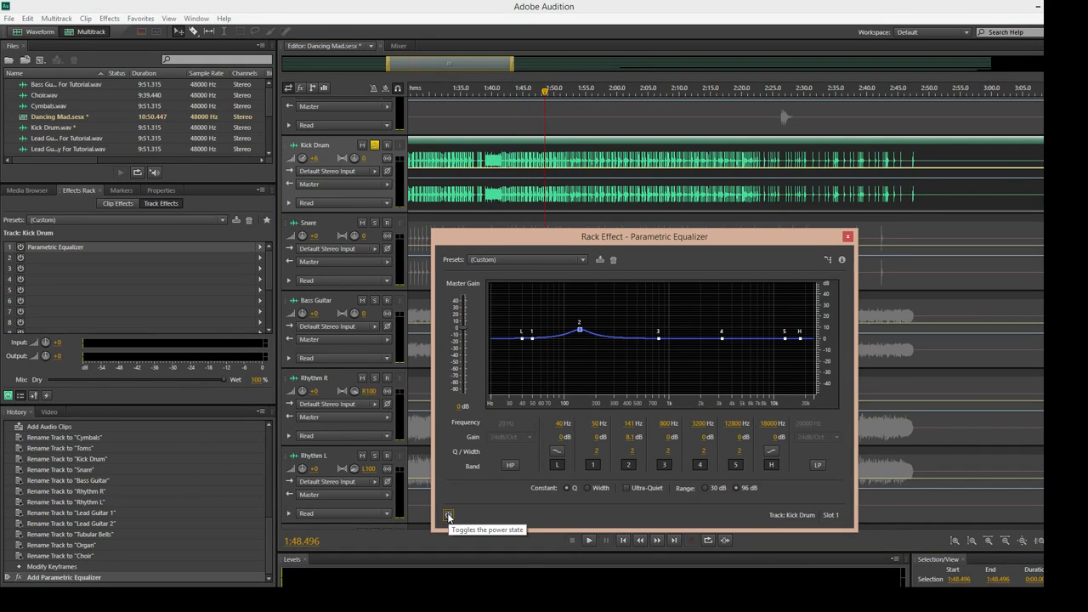
key("space")
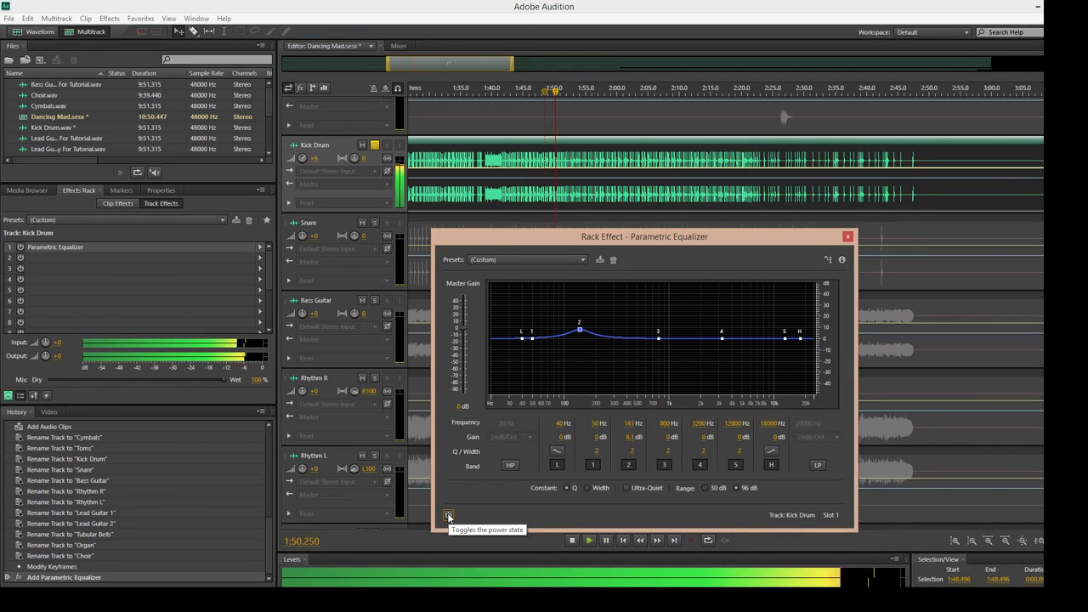
left_click(449, 516)
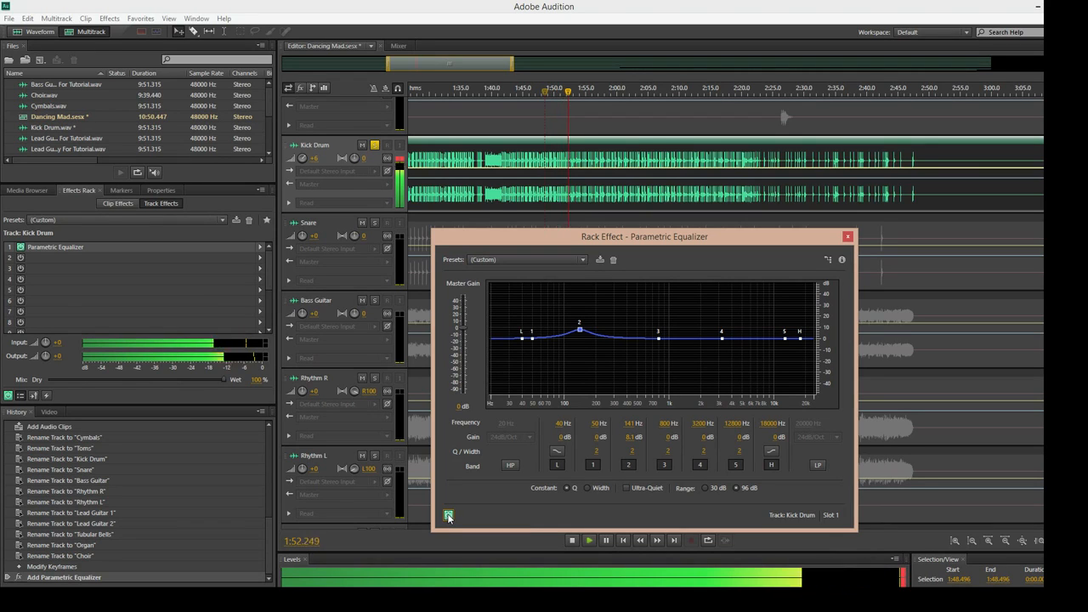
key("space")
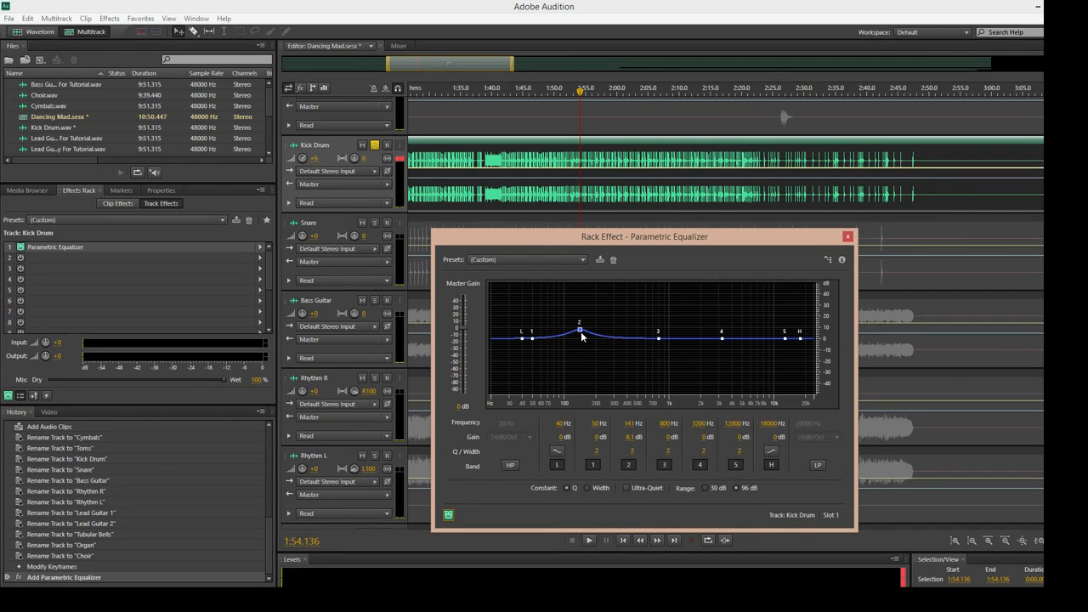
Step: Move equalizer band 2 to about 68 Hz with about 9.1 dB of gain while playing the kick from about 1:44.9
left_click(524, 91)
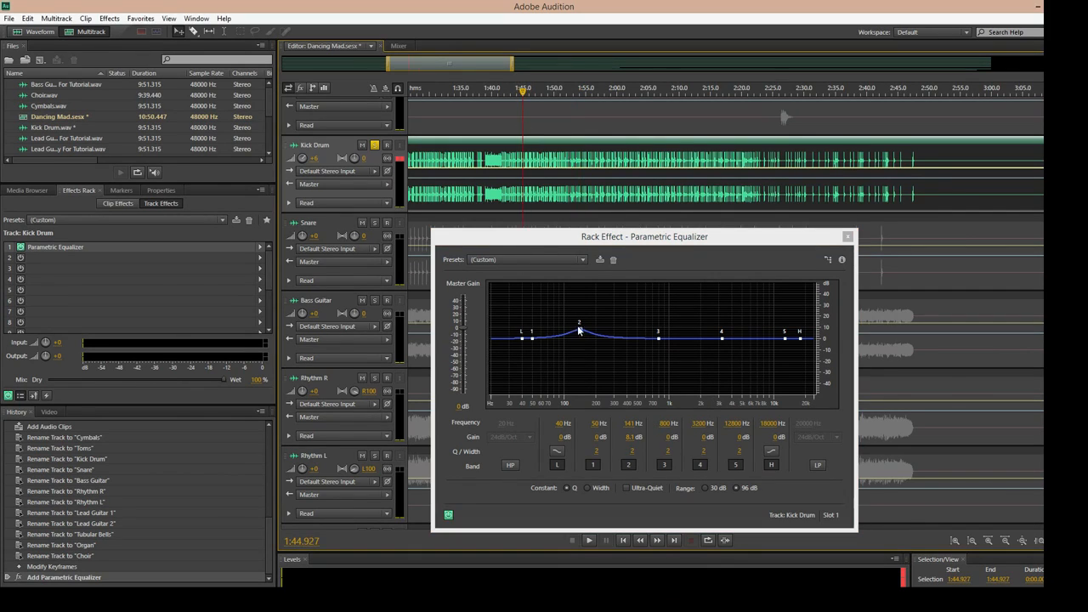
key("space")
left_click_drag(579, 330, 553, 334)
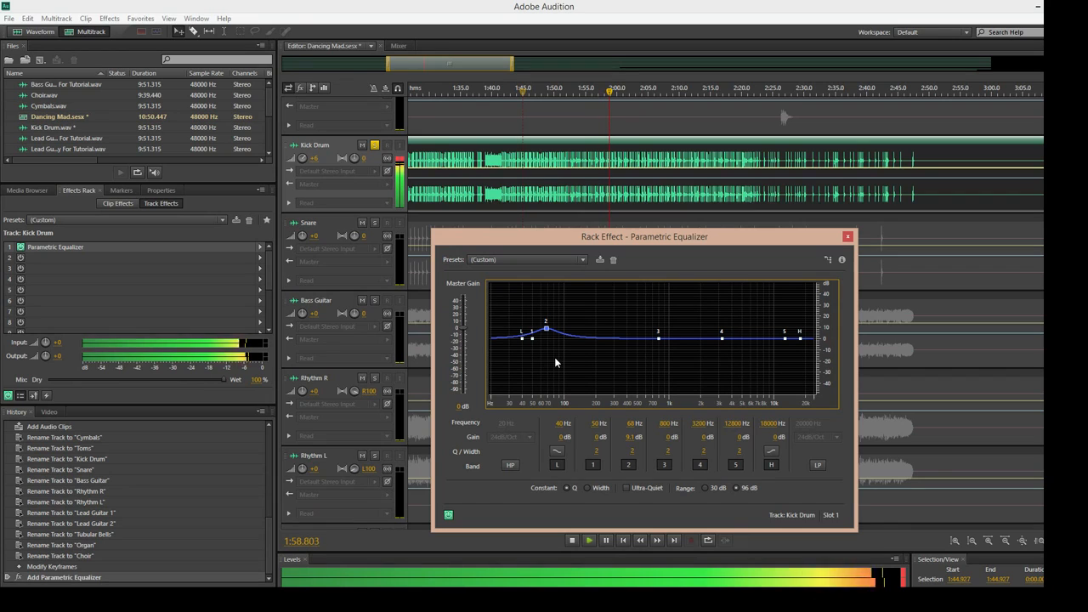
key("space")
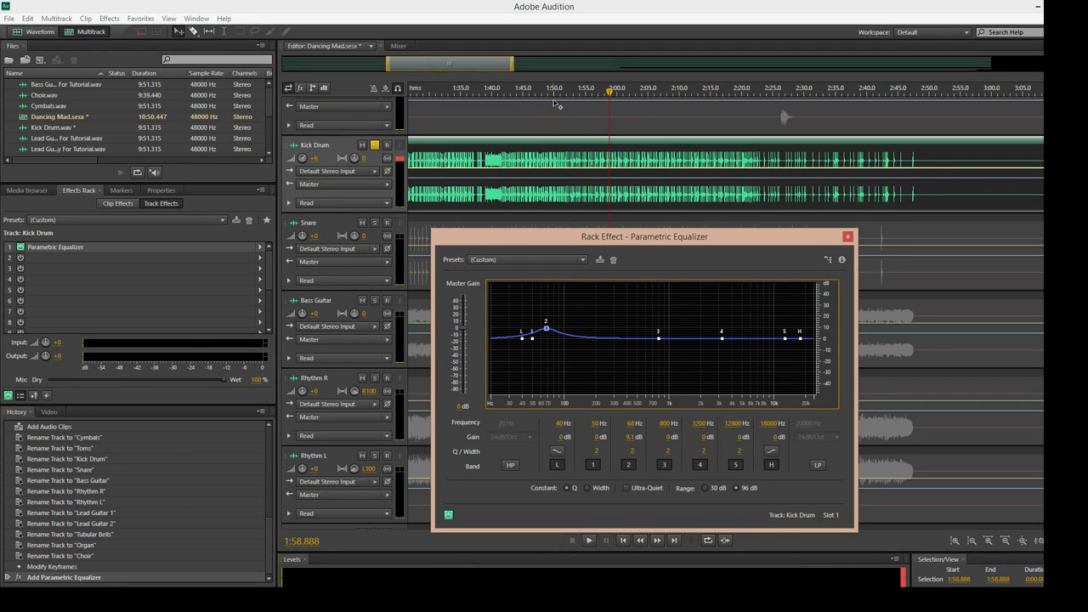
Step: Boost equalizer band 4 by about 2.5 dB at about 7362 Hz during playback, and check the kick from about 2:02.3
key("space")
left_click_drag(721, 339, 781, 331)
key("space")
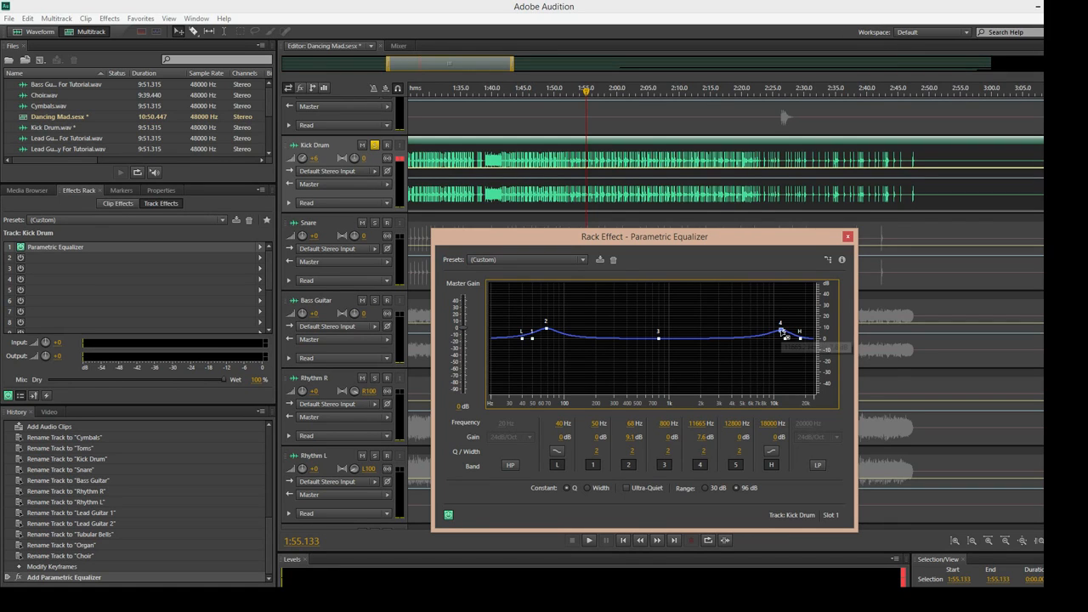
key("space")
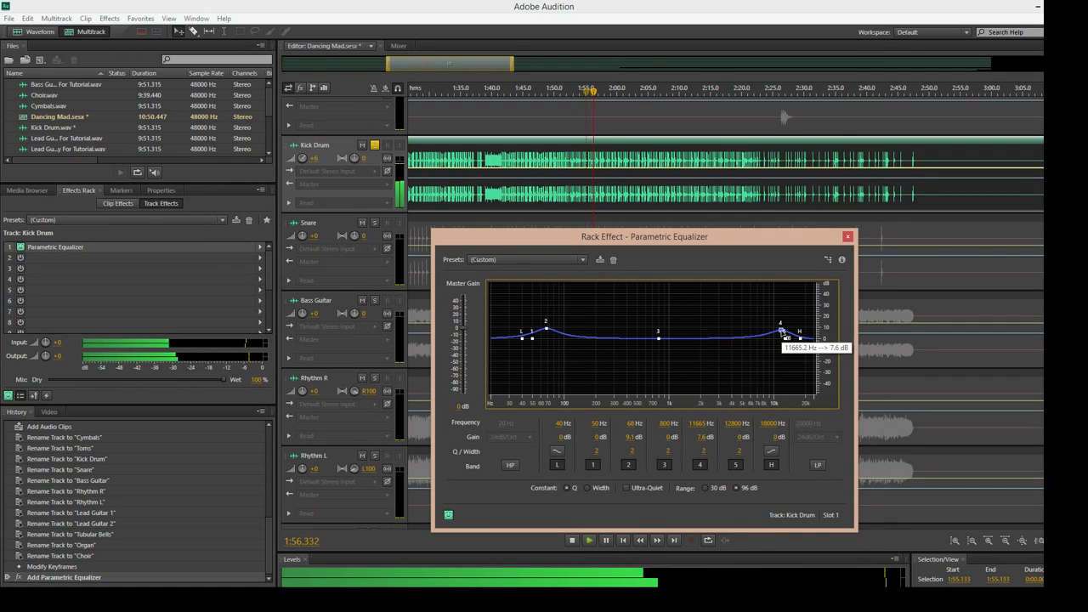
left_click_drag(780, 328, 760, 337)
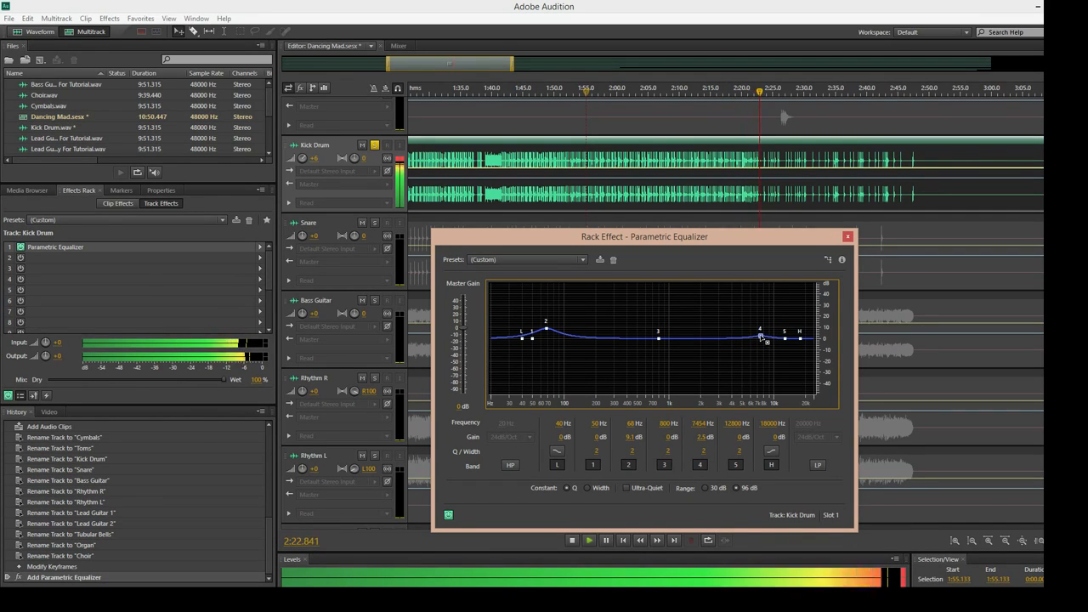
left_click(632, 97)
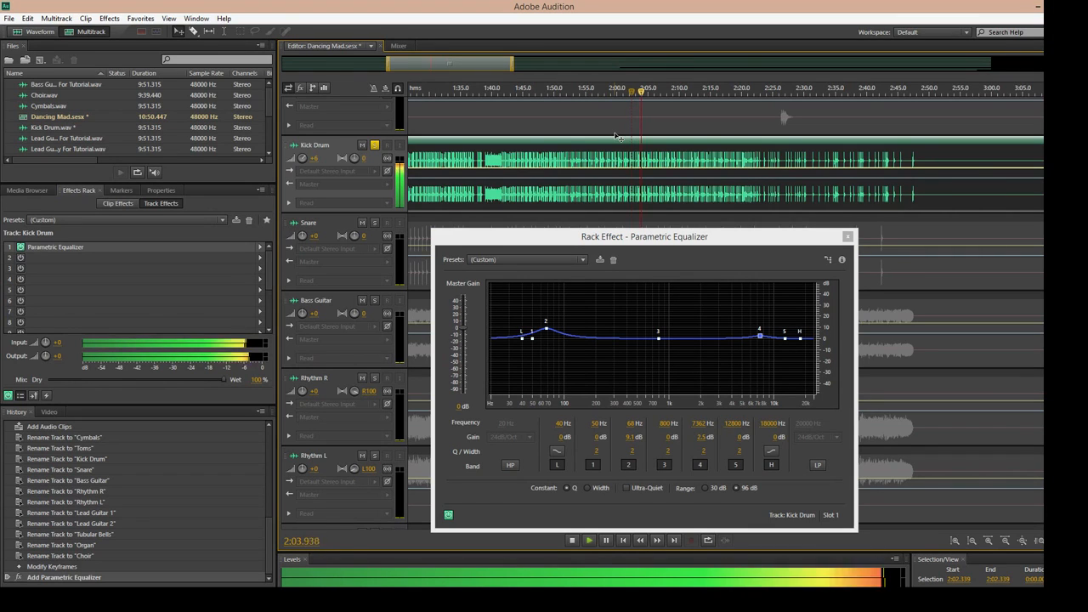
key("space")
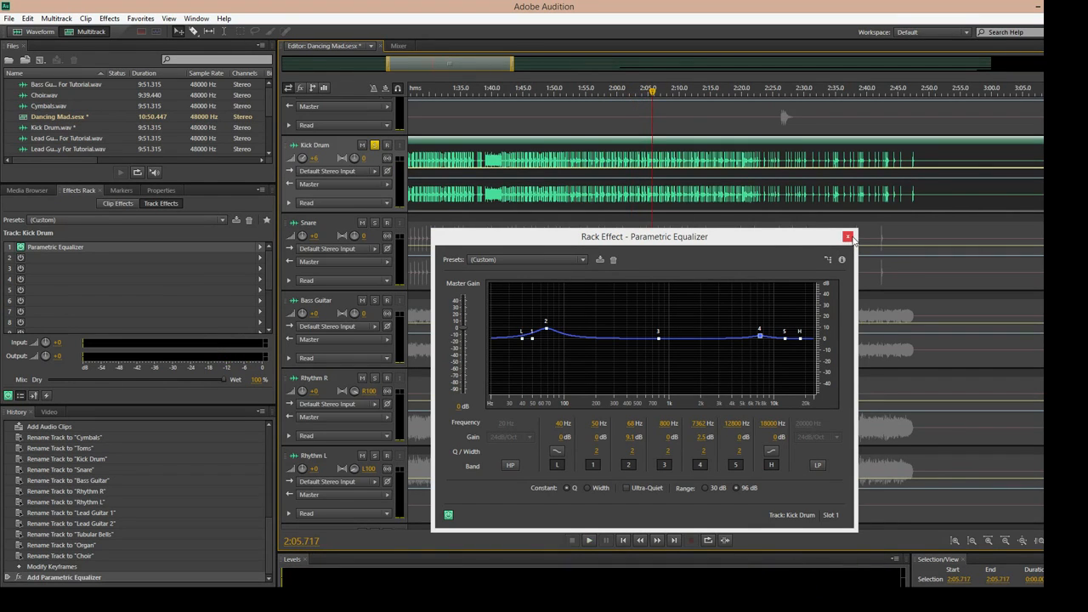
Step: Bypass the equalizer, turn off solo on the Kick Drum track, and play the full mix from about 1:55.9
left_click(448, 515)
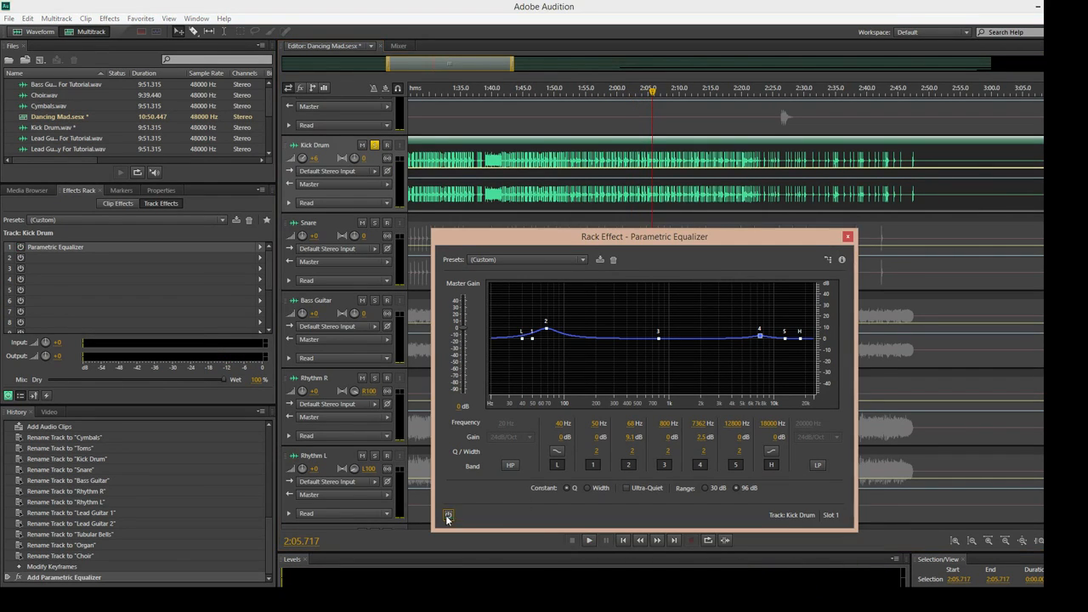
left_click(374, 146)
left_click(591, 89)
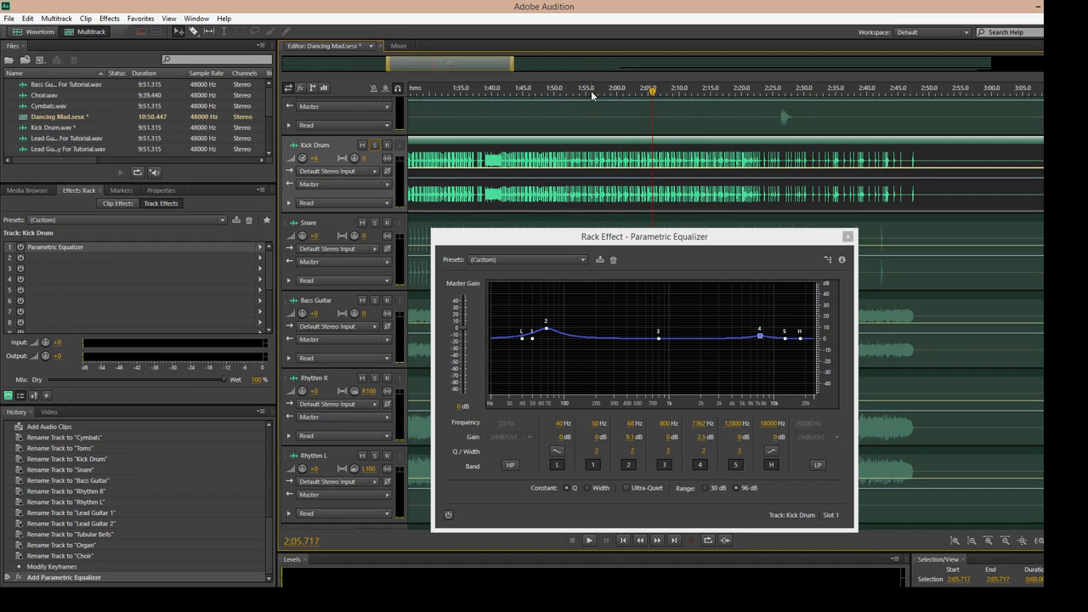
key("space")
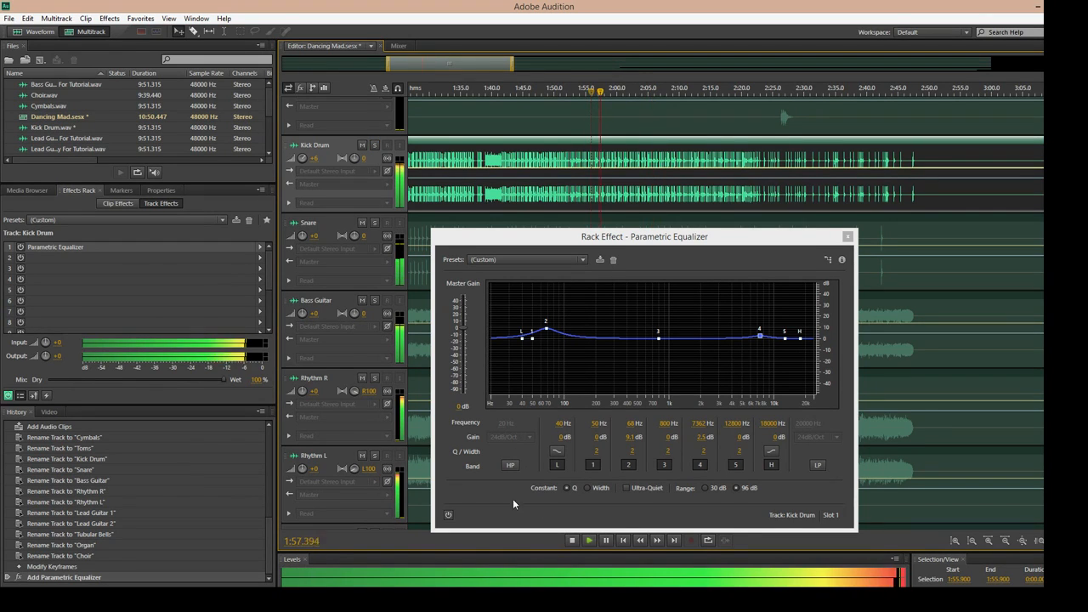
Step: Compare the full mix with the kick's equalizer enabled and bypassed, replaying from about 2:04.0, and close the equalizer with it enabled
left_click(448, 515)
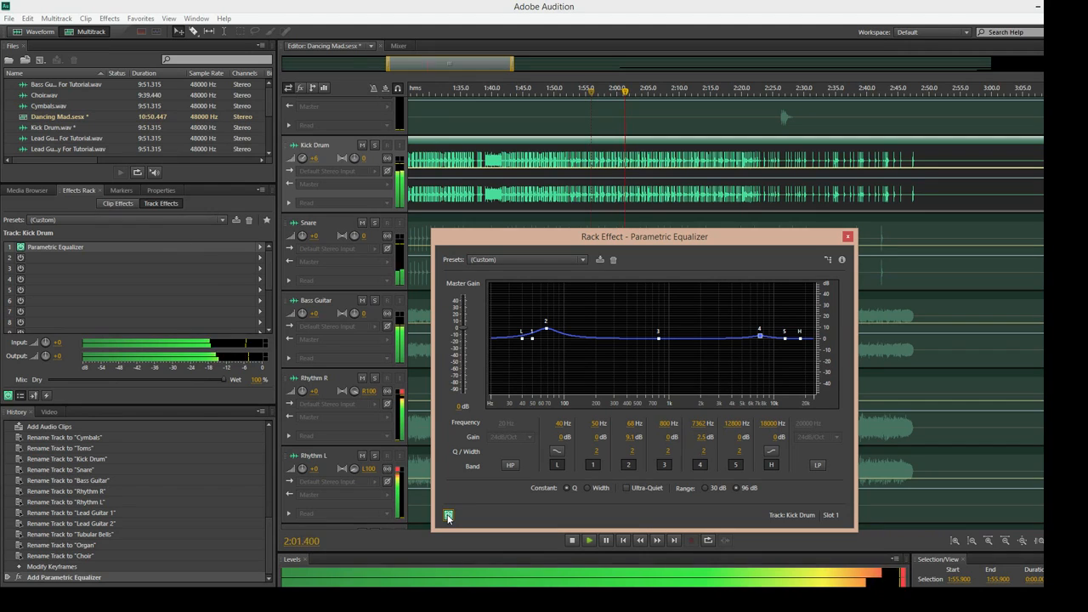
key("space")
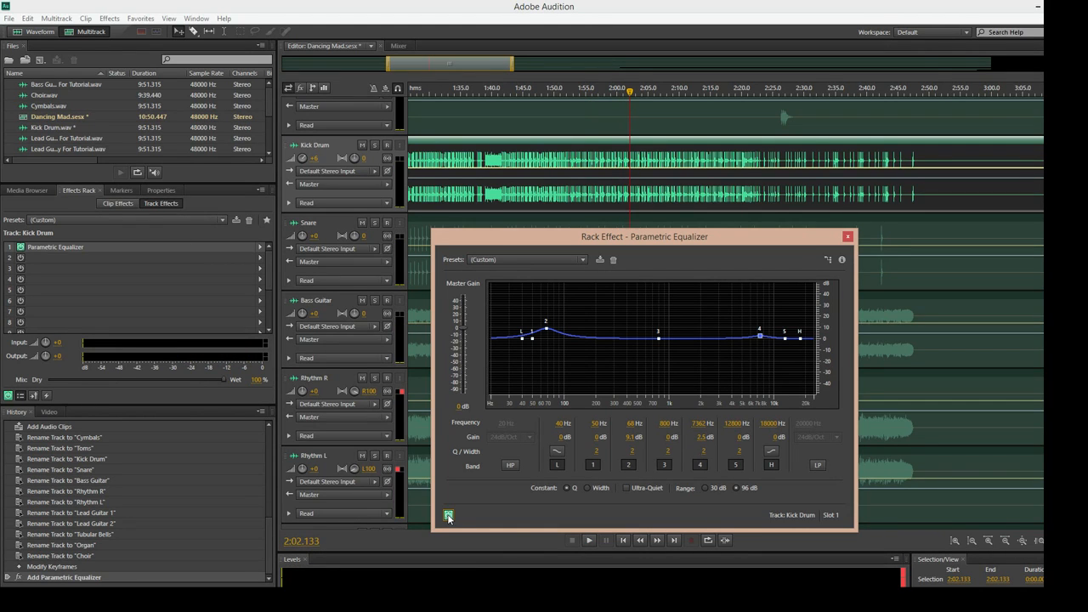
left_click(448, 515)
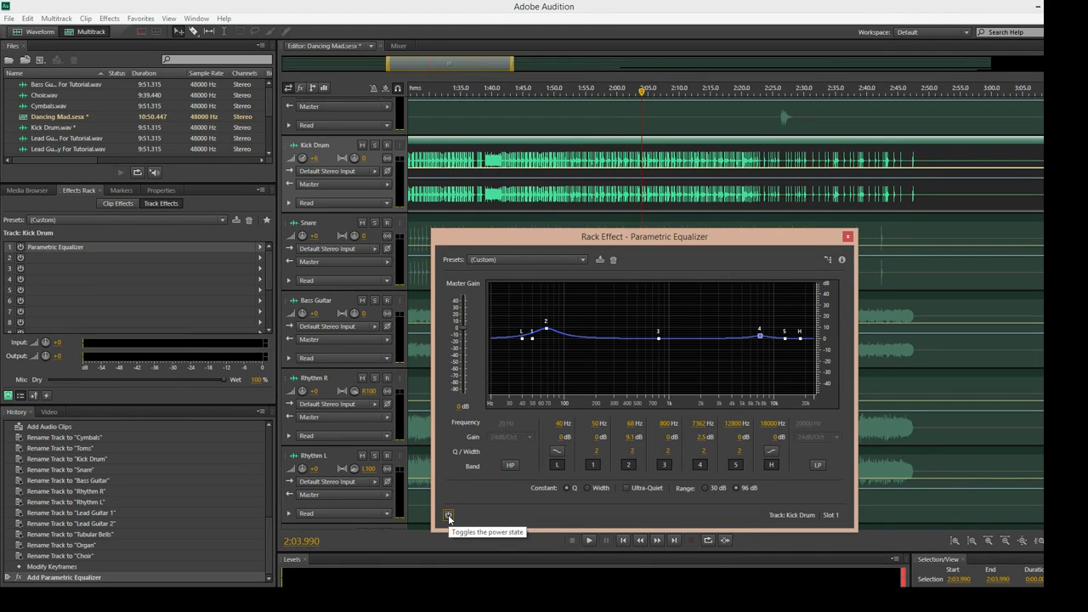
key("space")
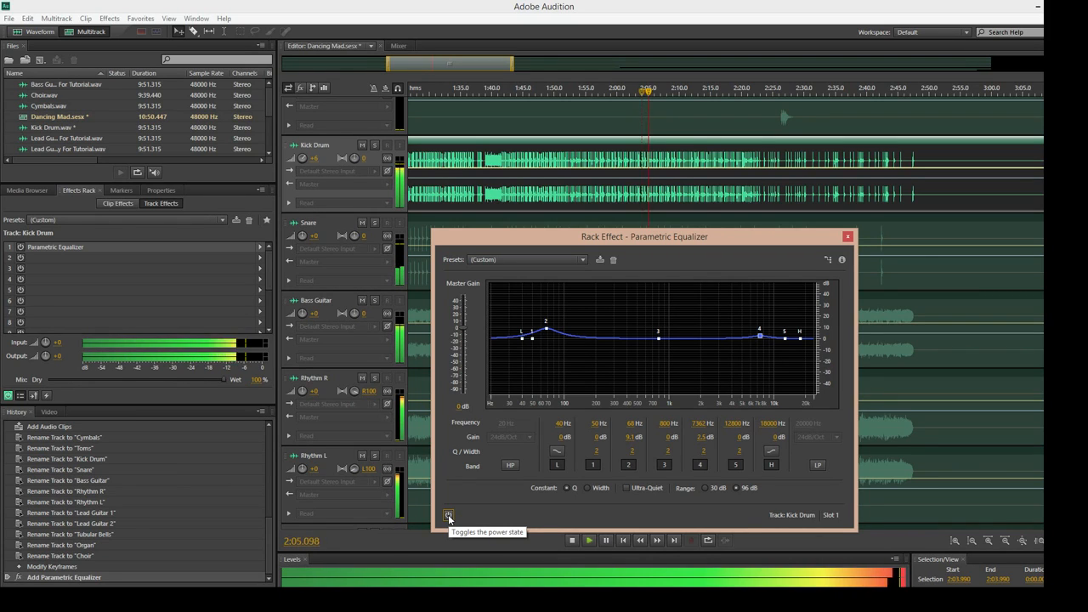
left_click(447, 515)
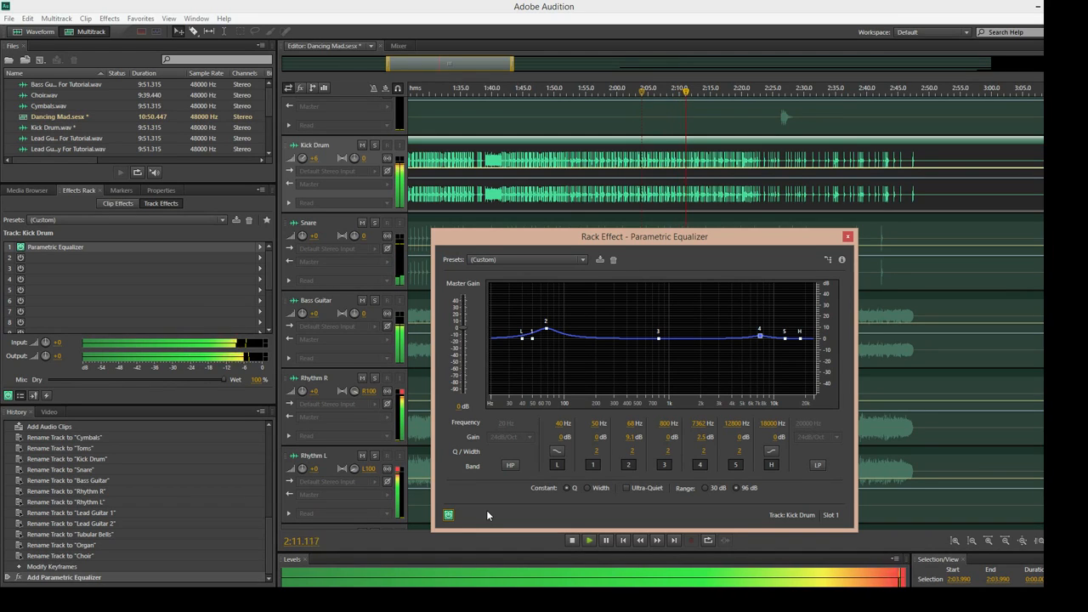
key("space")
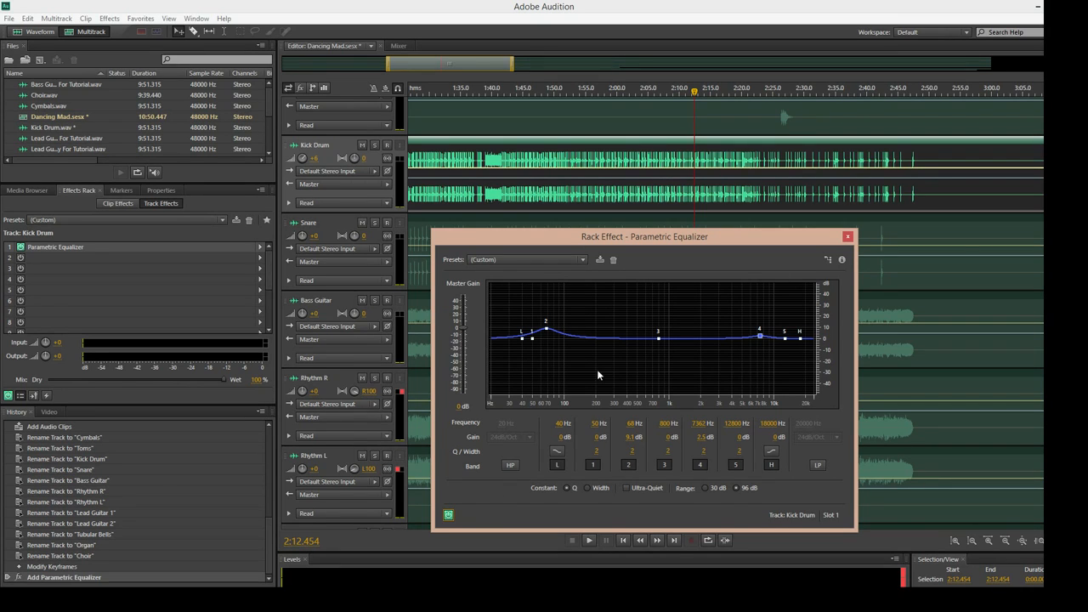
left_click(847, 237)
Step: Bypass the kick's equalizer, set the Kick Drum volume to 0 dB, and play the full mix from about 2:04.6
left_click(628, 91)
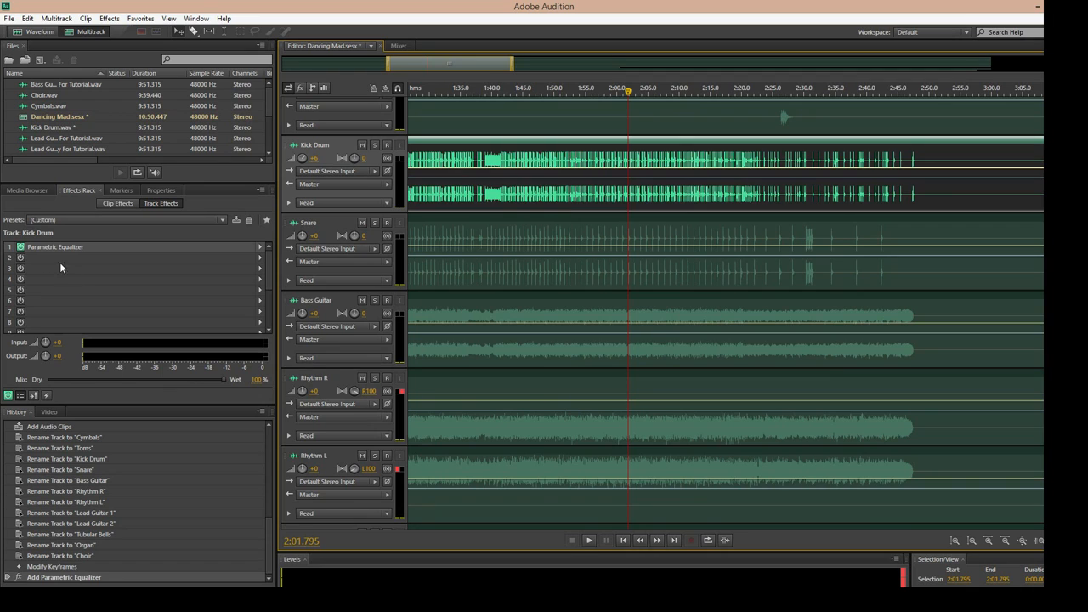
left_click(21, 248)
left_click(316, 158)
type("0")
key("Return")
left_click(613, 90)
left_click(645, 91)
key("space")
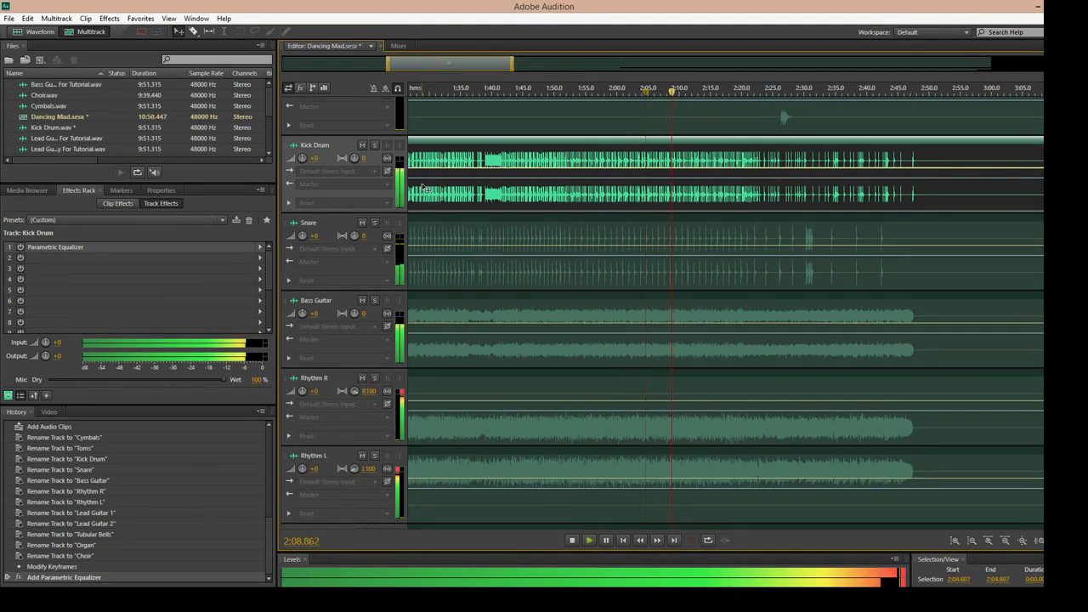
key("space")
Step: Re-enable the kick's equalizer, set the Kick Drum volume to +6 dB, and play the full mix from about 2:09.9
left_click(20, 247)
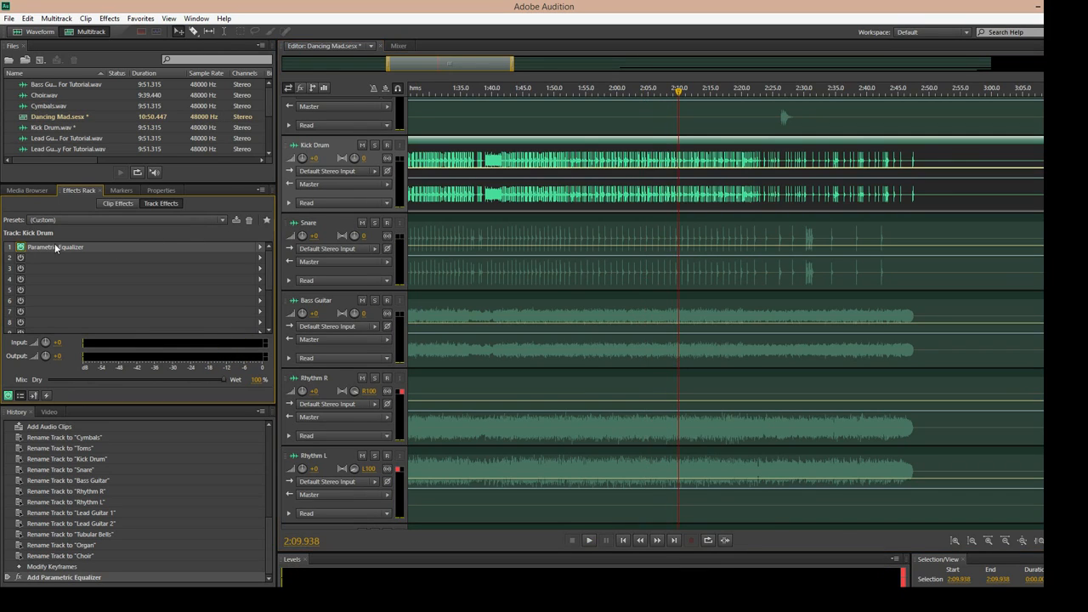
left_click(314, 158)
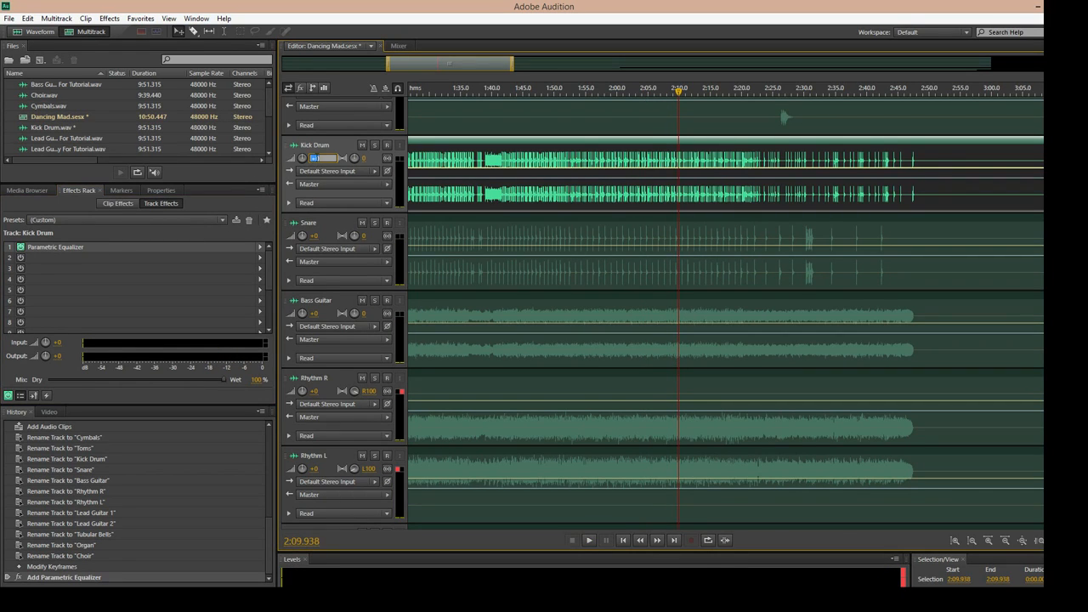
type("6")
key("Return")
key("space")
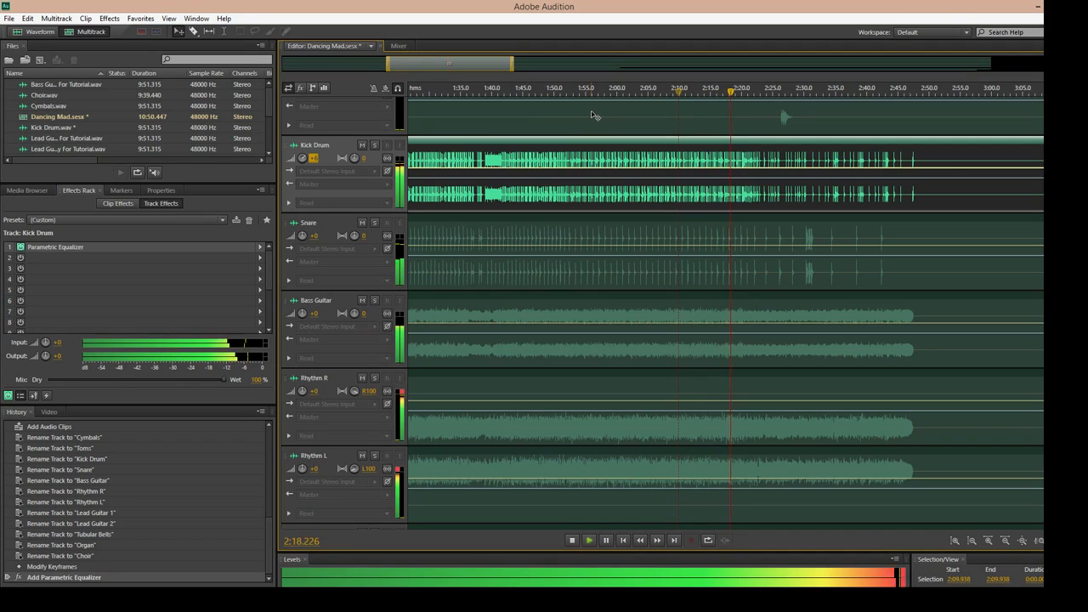
key("space")
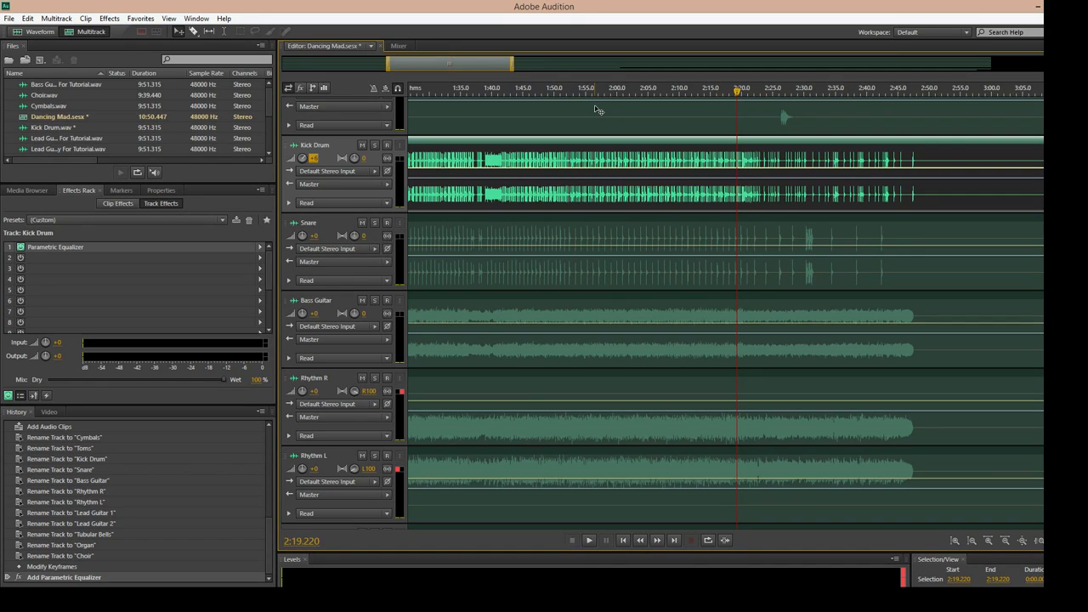
Step: Add a Multiband Compressor to the second effect slot of the Kick Drum track
left_click(617, 155)
left_click(260, 257)
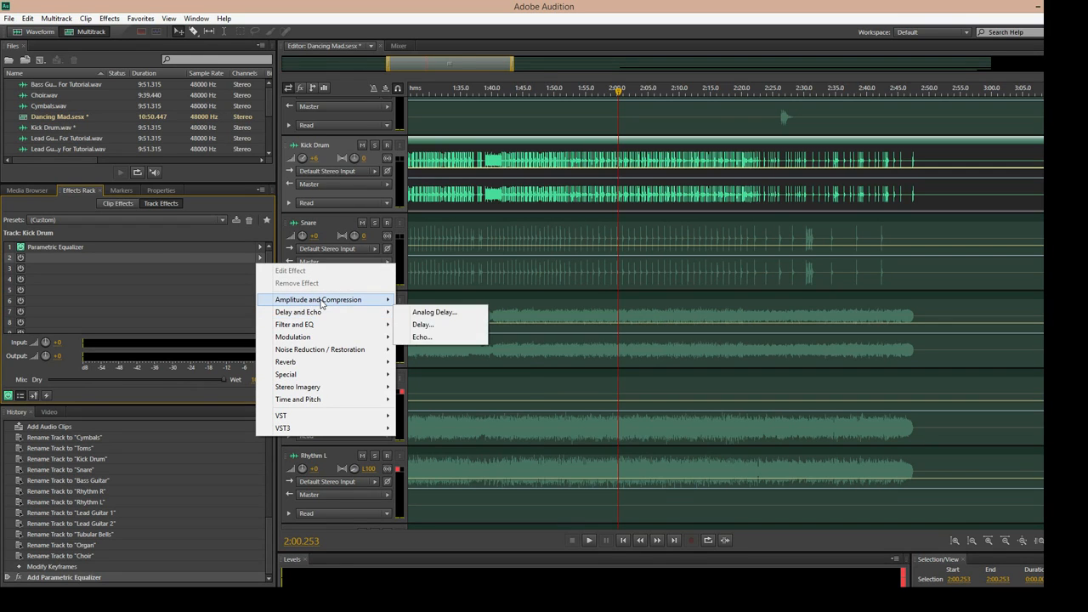
mouse_move(321, 303)
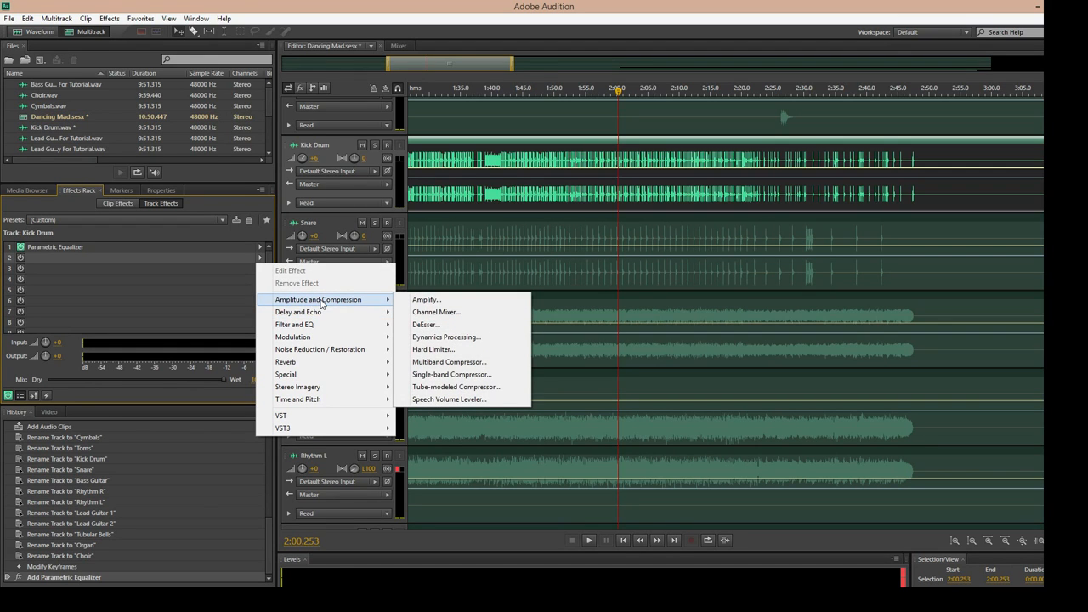
left_click(432, 362)
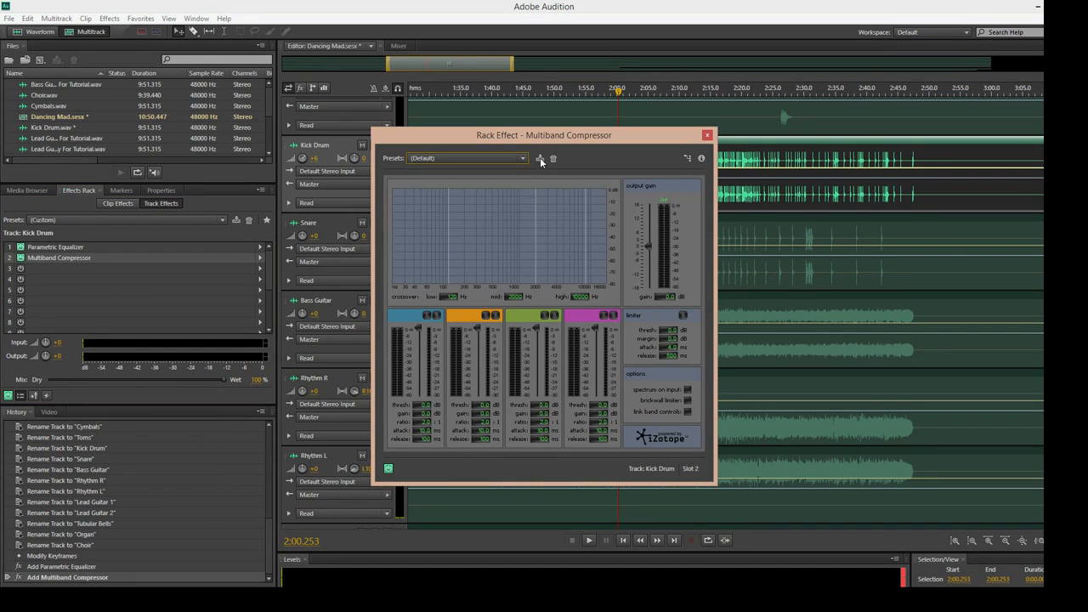
left_click_drag(543, 133, 303, 219)
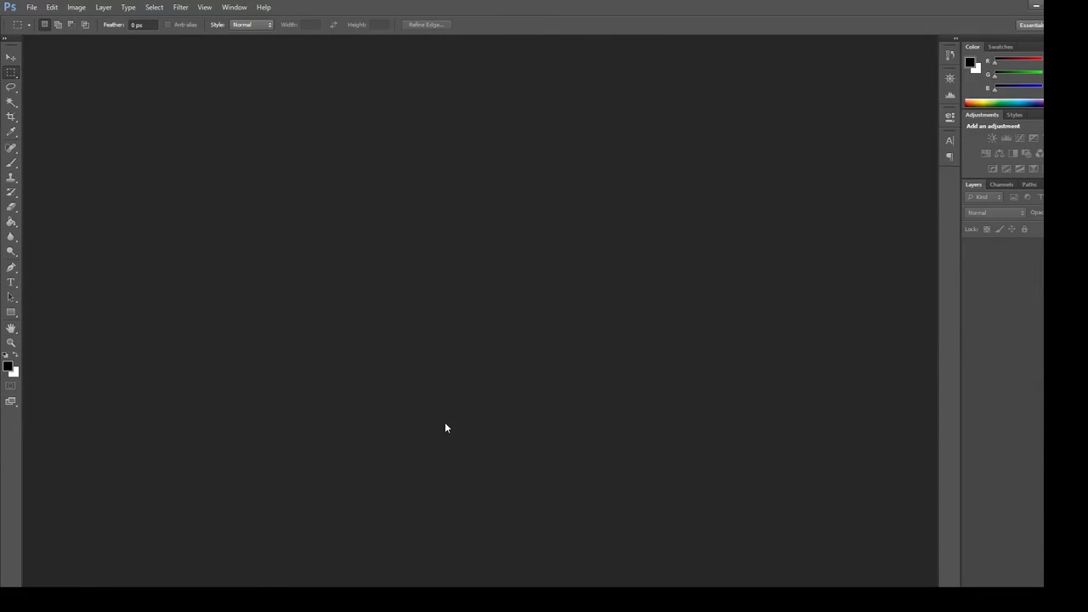
Step: In Photoshop, create a new 1920 × 1080 pixel RGB document at 72 pixels/inch with a white background
left_click(31, 7)
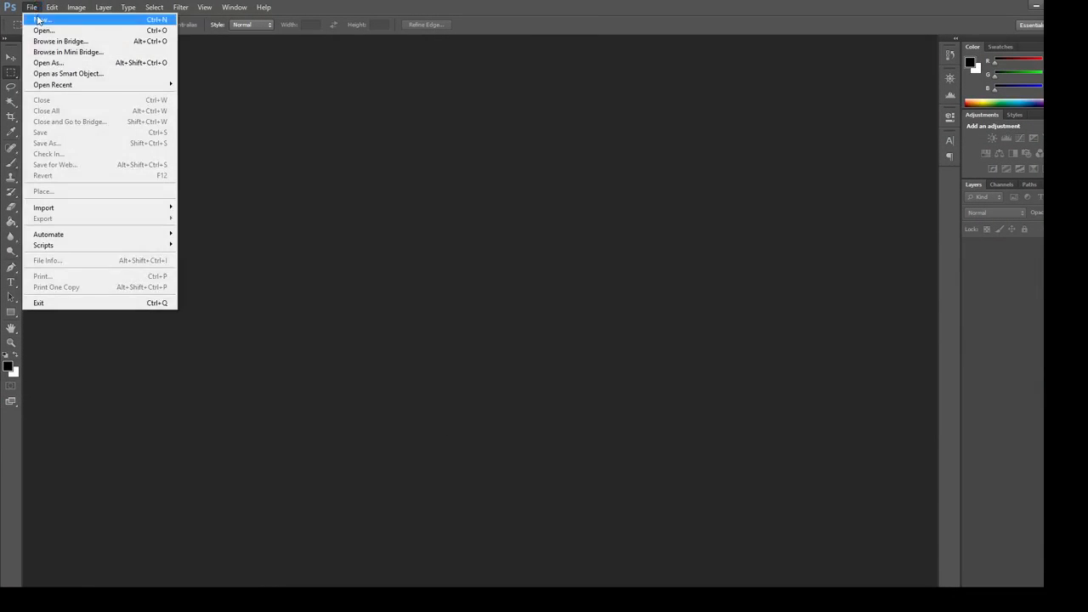
left_click(34, 19)
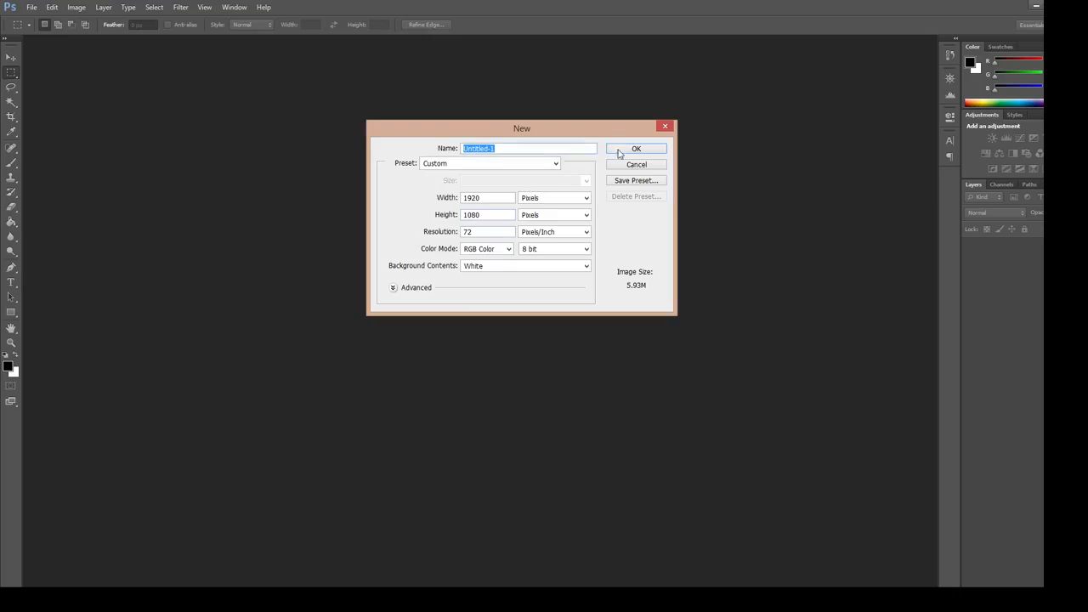
left_click(620, 153)
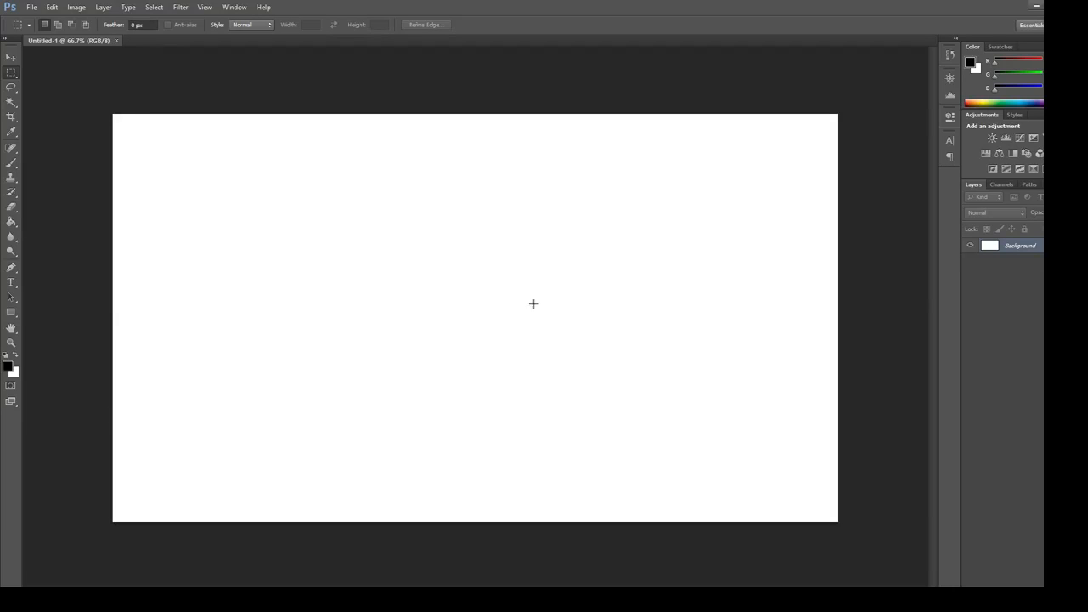
Step: Switch to the Pencil tool and set its size to 26 px
left_click(12, 104)
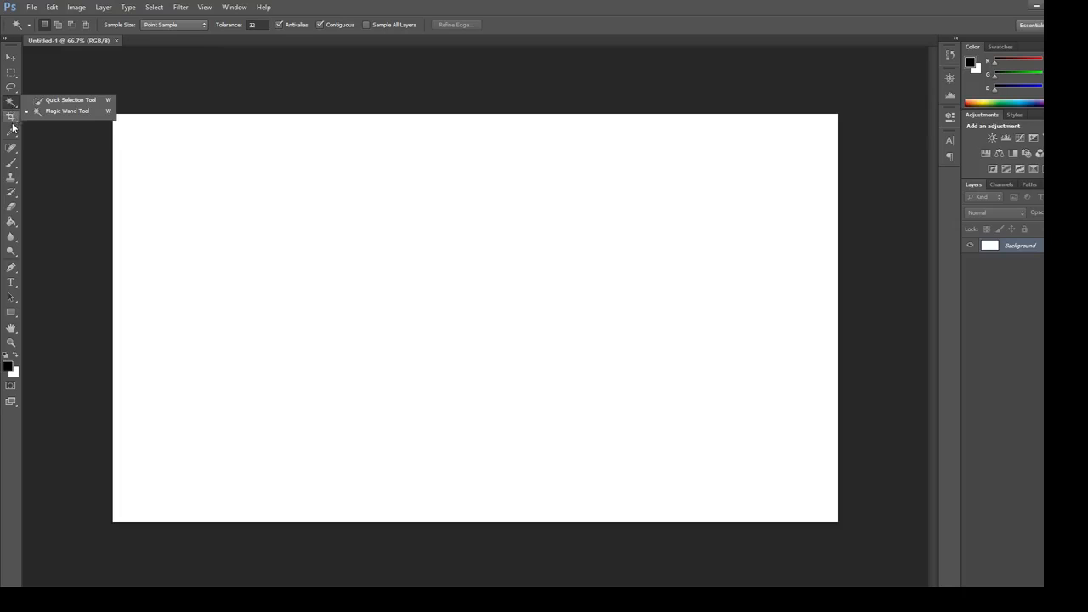
left_click(12, 118)
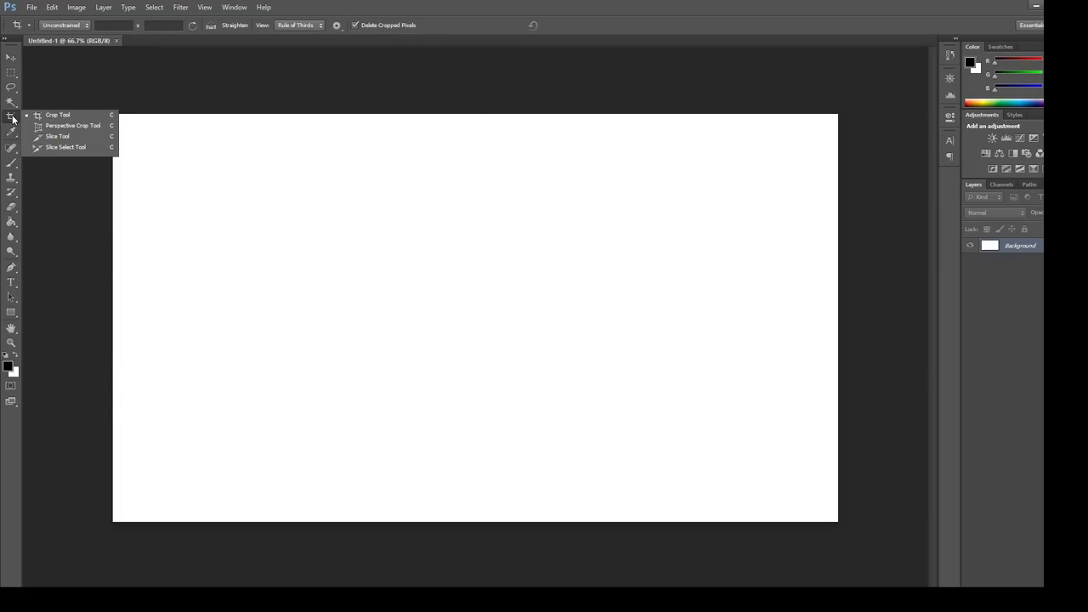
left_click(13, 163)
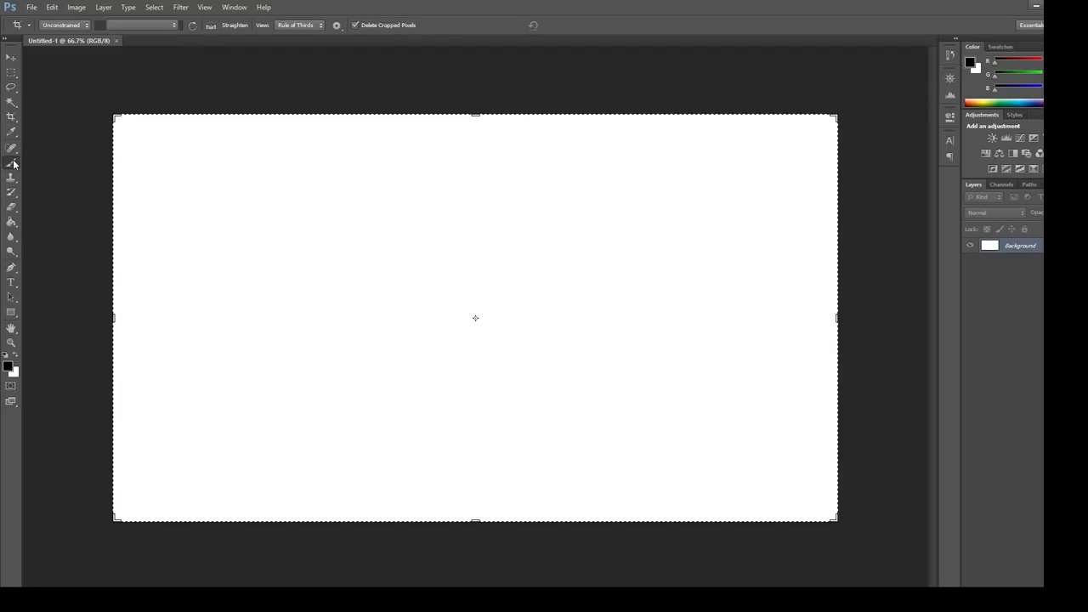
left_click(14, 163)
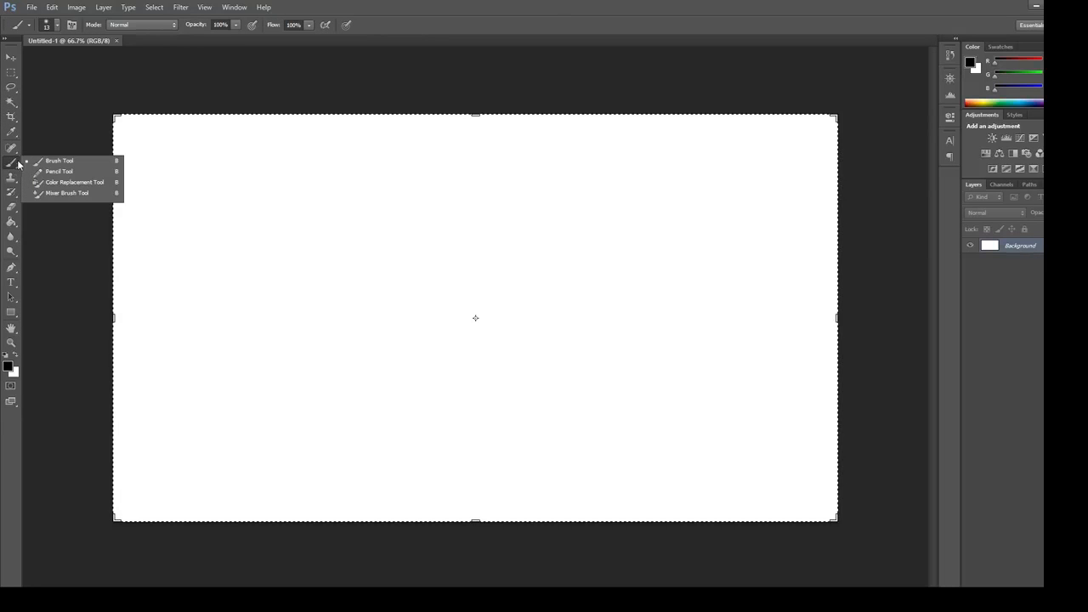
left_click(40, 171)
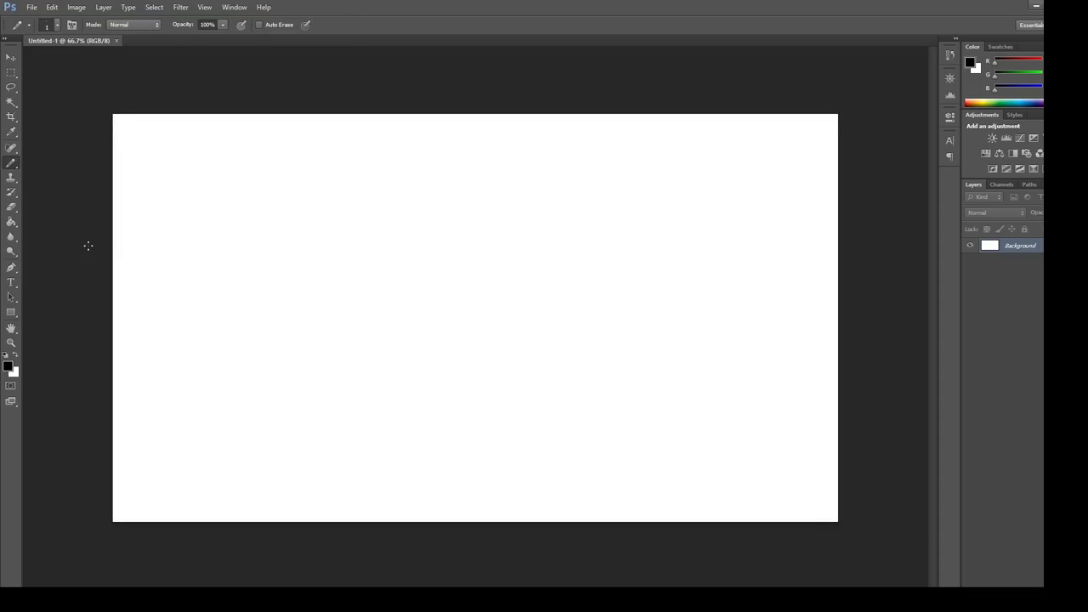
left_click(57, 24)
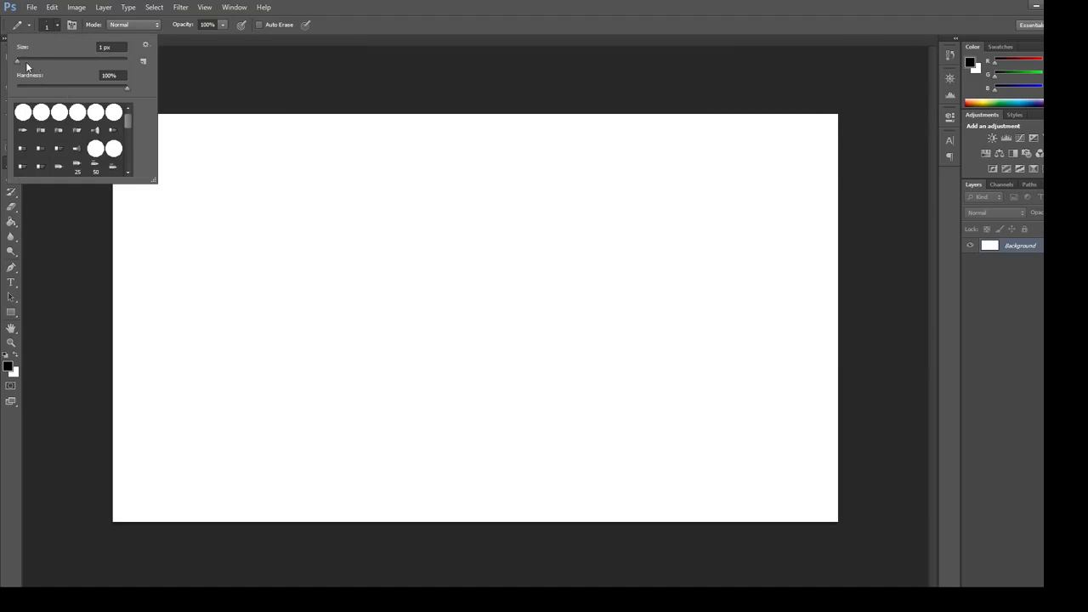
left_click(19, 61)
left_click(29, 62)
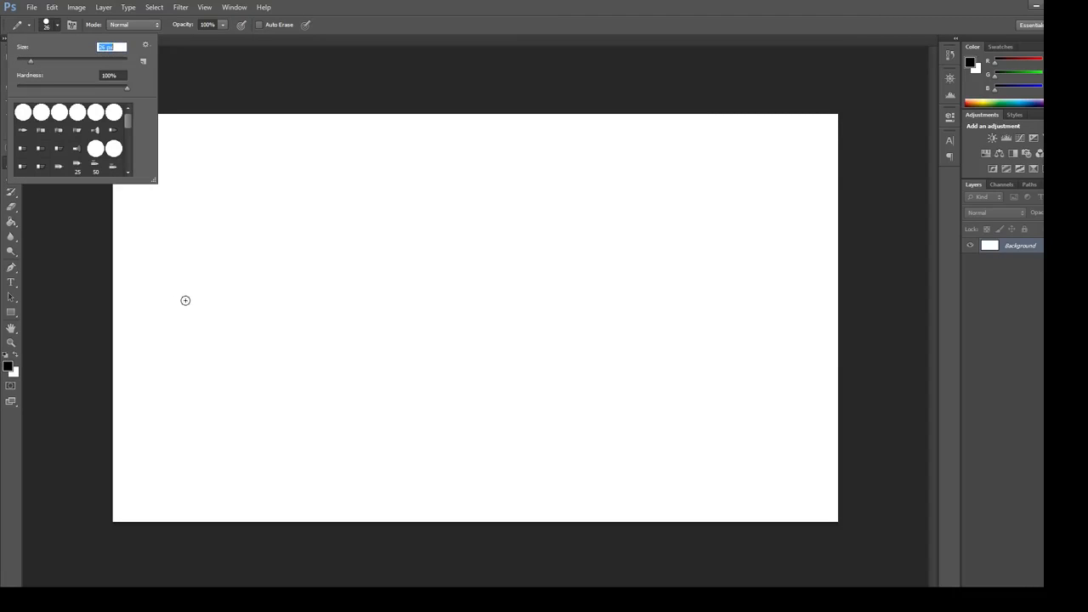
Step: Test the pencil with a short curved stroke, undo it, and set the pencil size to 12 px
left_click(143, 286)
mouse_move(141, 287)
left_mouse_down()
mouse_move(155, 213)
mouse_move(173, 214)
left_mouse_up()
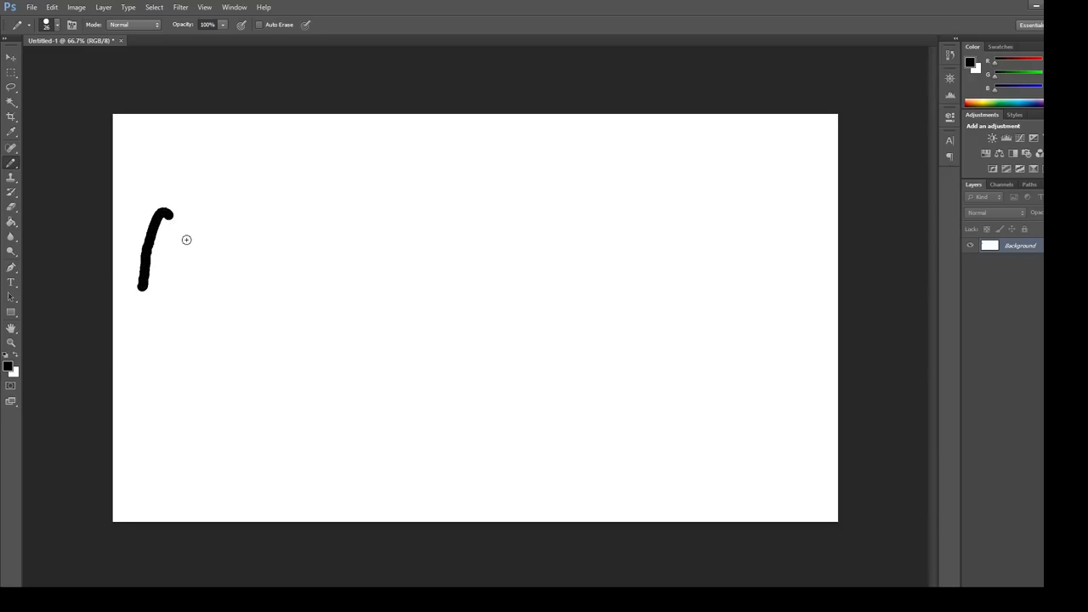
key("ctrl+z")
left_click(57, 25)
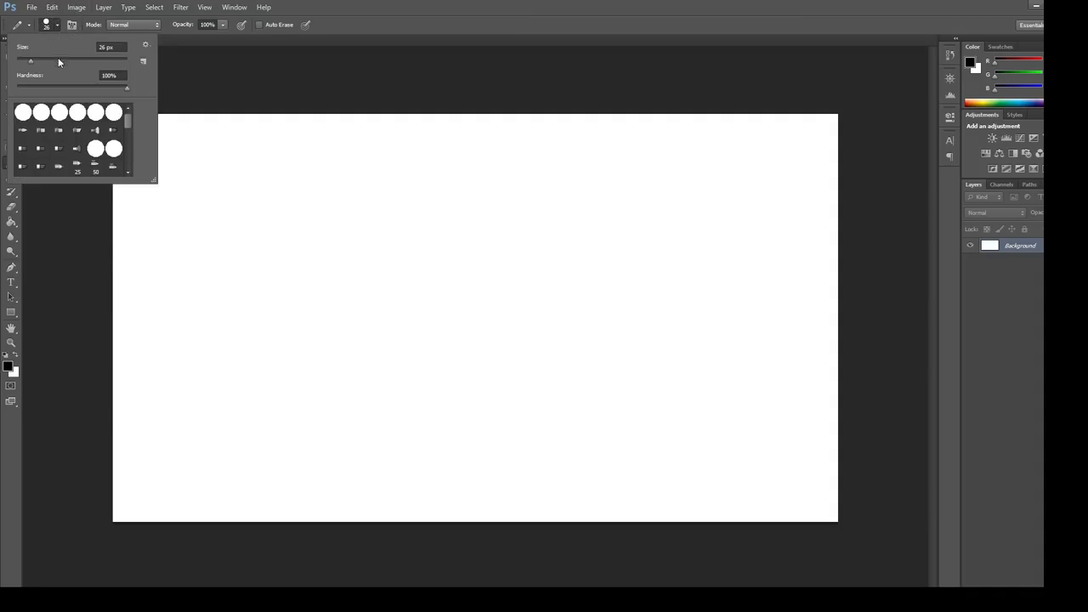
left_click_drag(31, 62, 24, 66)
Step: Try sketching a small arch and a wave with several peaks on the blank canvas, undoing each stroke
mouse_move(133, 328)
left_mouse_down()
mouse_move(141, 283)
mouse_move(174, 300)
left_mouse_up()
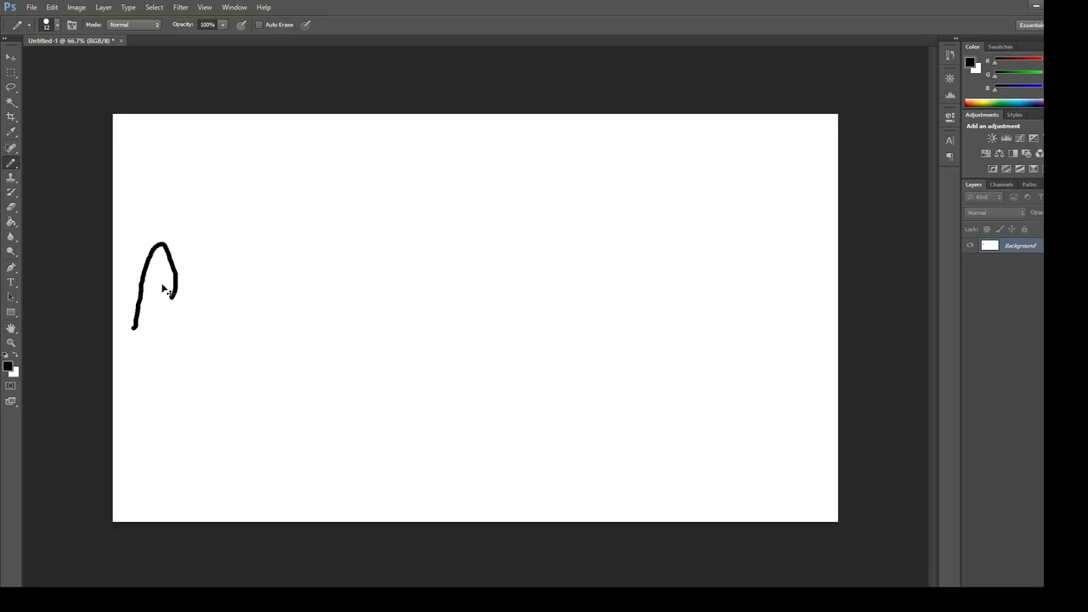
key("ctrl+z")
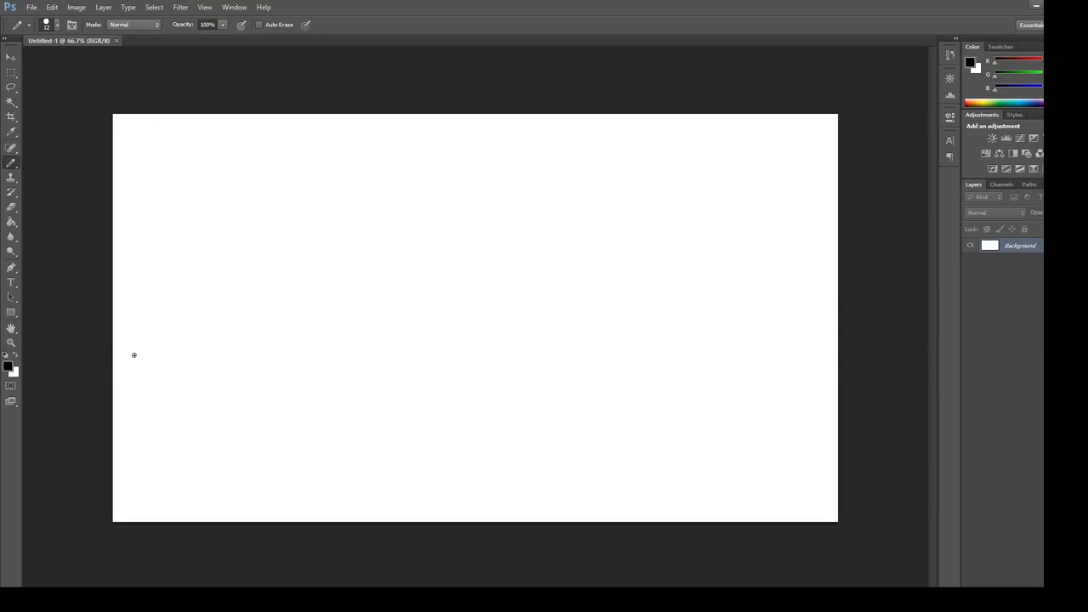
mouse_move(124, 380)
left_mouse_down()
mouse_move(148, 272)
mouse_move(170, 259)
mouse_move(190, 403)
mouse_move(230, 357)
mouse_move(259, 227)
mouse_move(284, 218)
mouse_move(306, 362)
mouse_move(348, 356)
mouse_move(394, 144)
mouse_move(433, 284)
mouse_move(451, 415)
mouse_move(486, 352)
mouse_move(507, 344)
left_mouse_up()
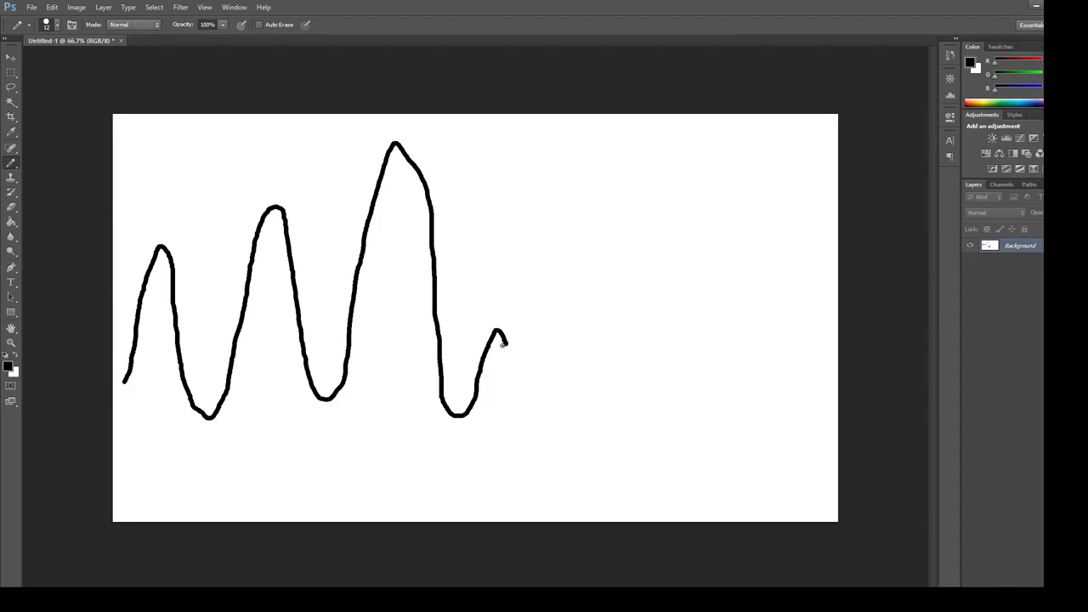
key("ctrl+z")
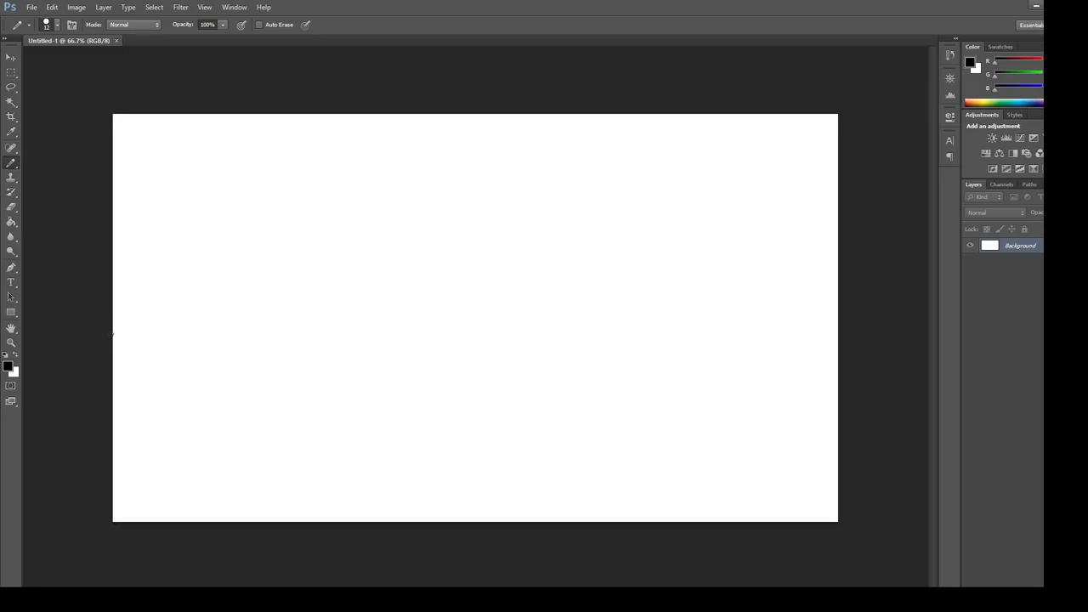
Step: Draw a horizontal centre line across the canvas and a waveform with small and large peaks oscillating around it
left_click_drag(110, 333, 846, 333)
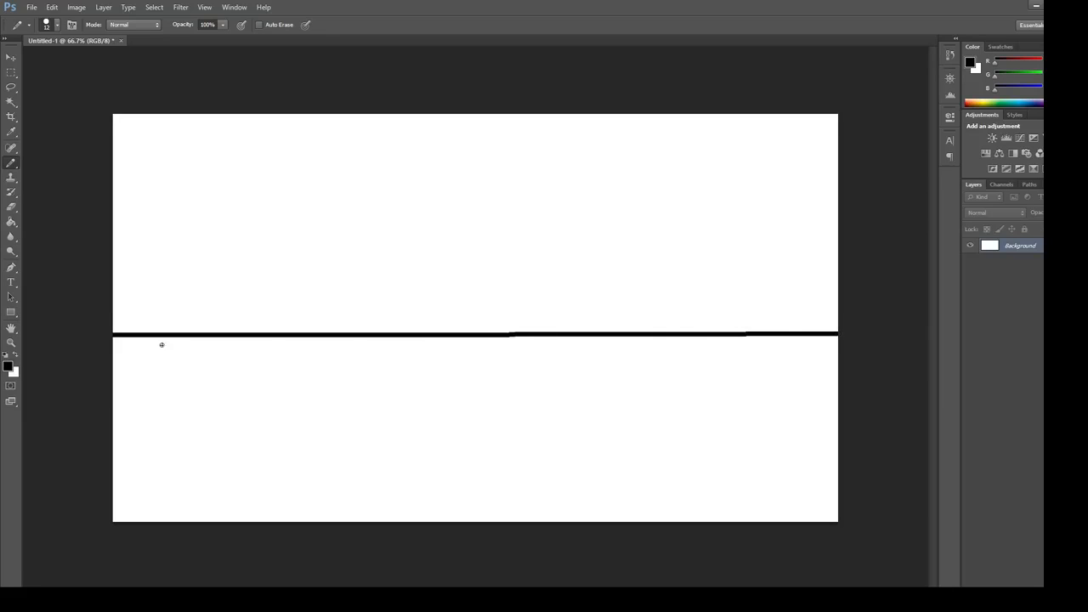
mouse_move(124, 336)
left_mouse_down()
mouse_move(145, 299)
mouse_move(164, 311)
mouse_move(170, 362)
mouse_move(204, 384)
mouse_move(259, 233)
mouse_move(279, 261)
mouse_move(317, 391)
mouse_move(360, 425)
mouse_move(391, 380)
mouse_move(410, 312)
mouse_move(434, 349)
mouse_move(450, 353)
mouse_move(465, 318)
mouse_move(484, 346)
mouse_move(498, 322)
mouse_move(506, 342)
mouse_move(580, 224)
mouse_move(613, 241)
mouse_move(639, 396)
mouse_move(688, 461)
mouse_move(755, 265)
mouse_move(798, 226)
mouse_move(833, 334)
left_mouse_up()
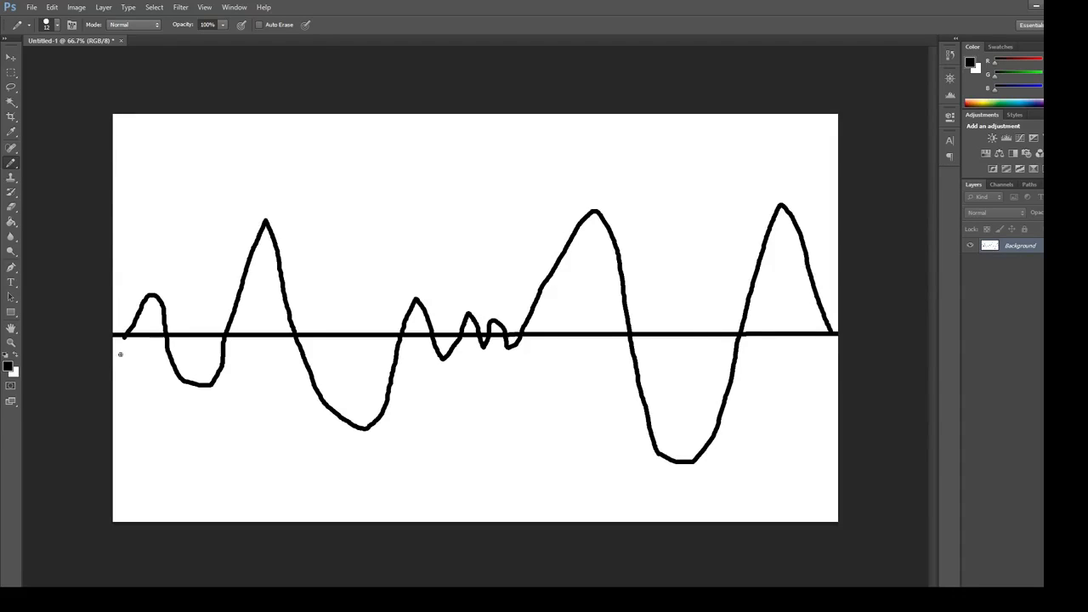
Step: Handwrite the level labels 0 and -5 below each other in the canvas's upper-left corner
left_click_drag(119, 115, 114, 148)
left_click_drag(119, 150, 122, 159)
key("ctrl+z")
left_click_drag(133, 148, 122, 161)
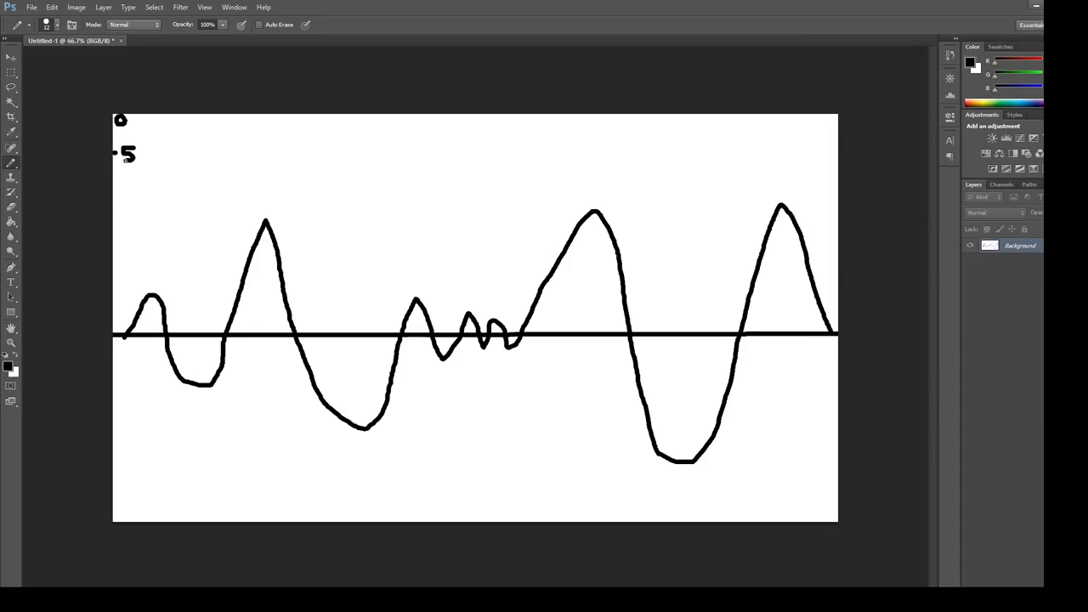
Step: Handwrite the level labels -10 and -20 below the -5 label along the canvas edge
left_click(114, 203)
mouse_move(124, 196)
left_mouse_down()
mouse_move(126, 208)
mouse_move(141, 193)
left_mouse_up()
mouse_move(131, 253)
left_mouse_down()
mouse_move(149, 267)
mouse_move(159, 252)
left_mouse_up()
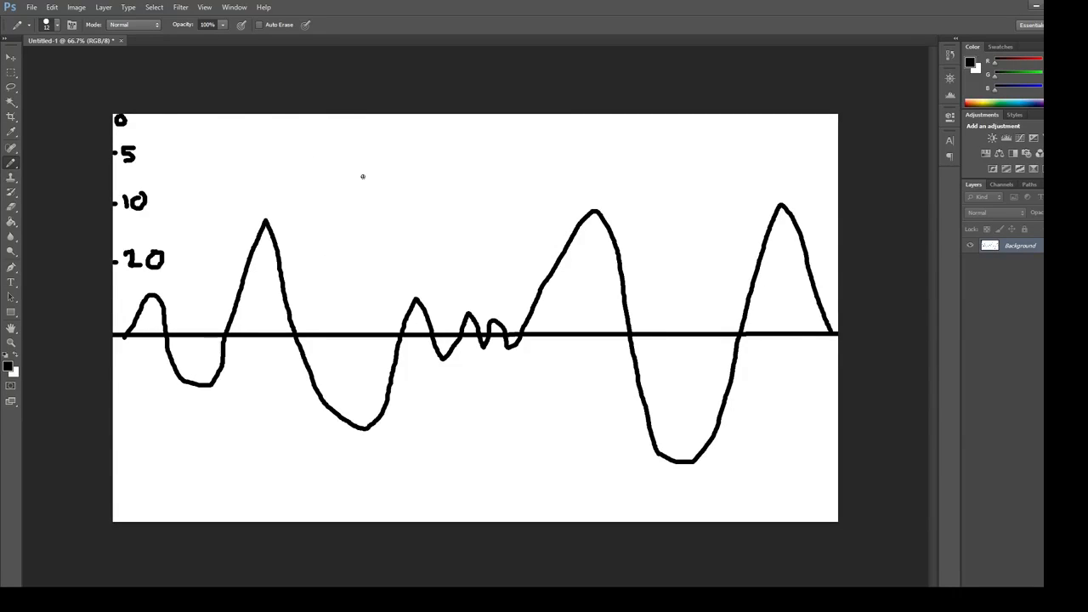
Step: Try sketching an oversized wave running past the canvas's upper and lower edges, and undo all its strokes
left_click_drag(326, 302, 357, 101)
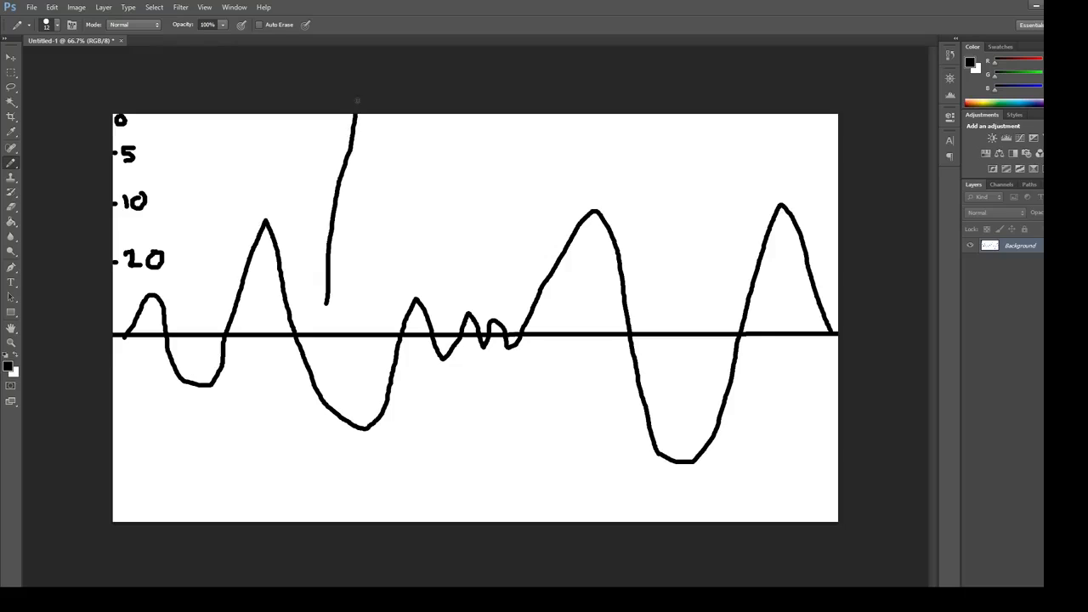
mouse_move(448, 87)
left_mouse_down()
mouse_move(568, 515)
mouse_move(590, 552)
left_mouse_up()
left_click_drag(736, 534, 782, 363)
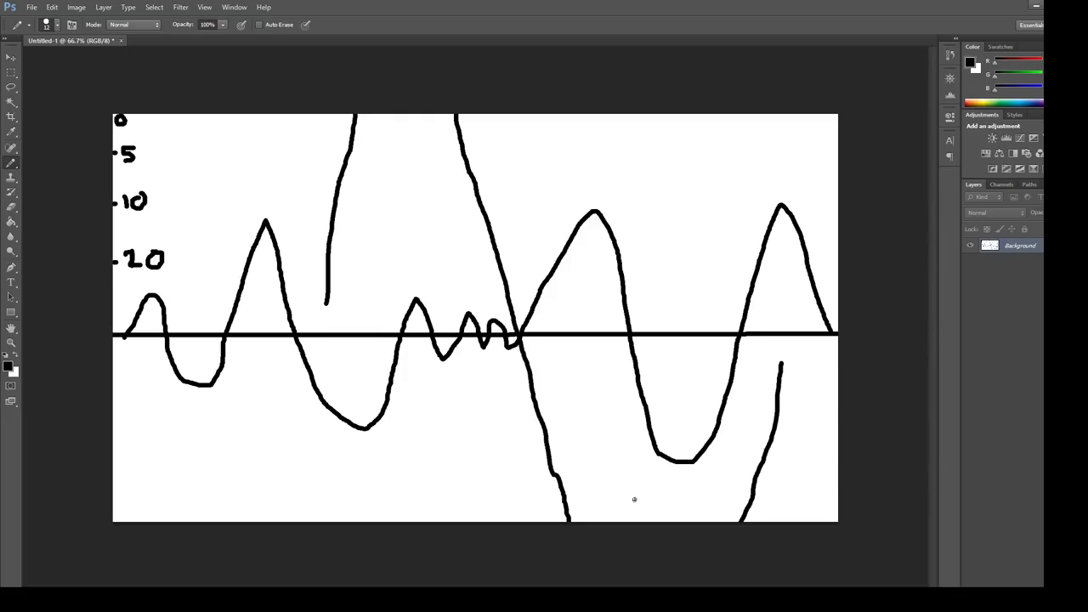
key("ctrl+z")
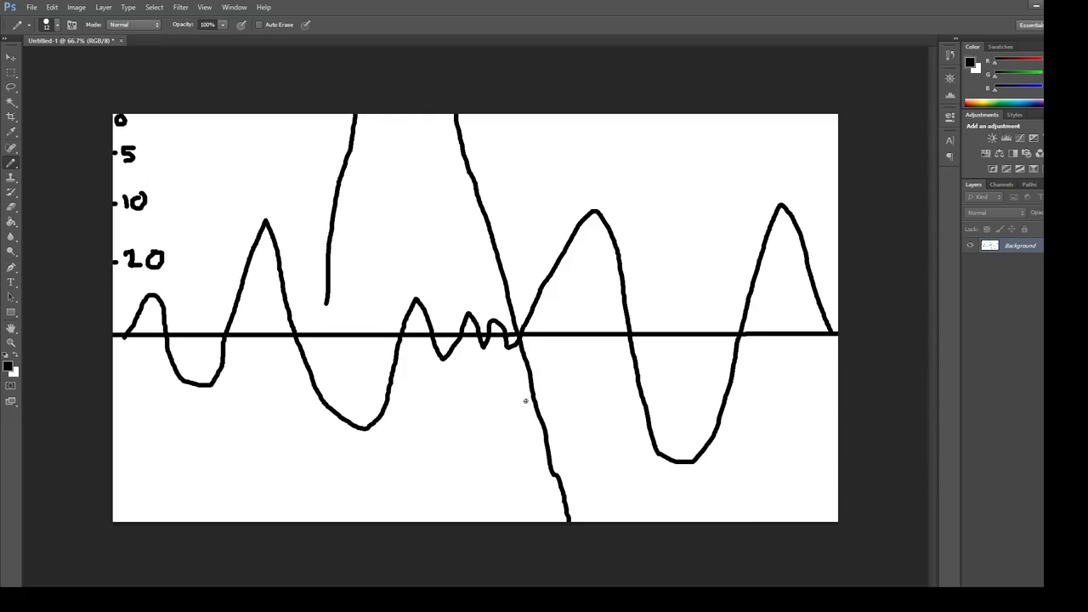
left_click(53, 8)
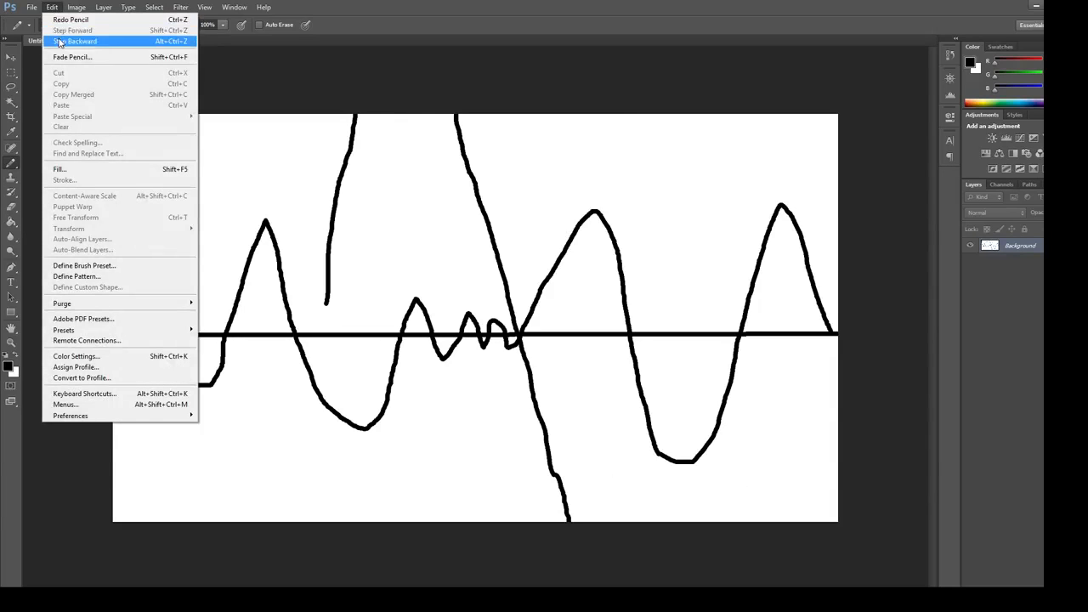
left_click(280, 60)
key("ctrl+alt+z")
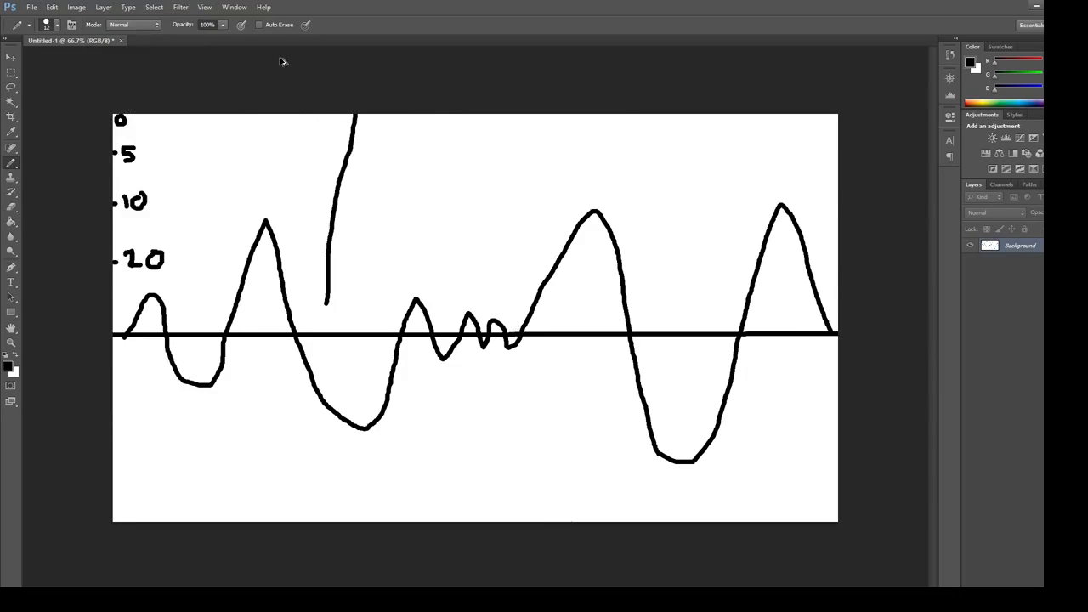
key("ctrl+alt+z")
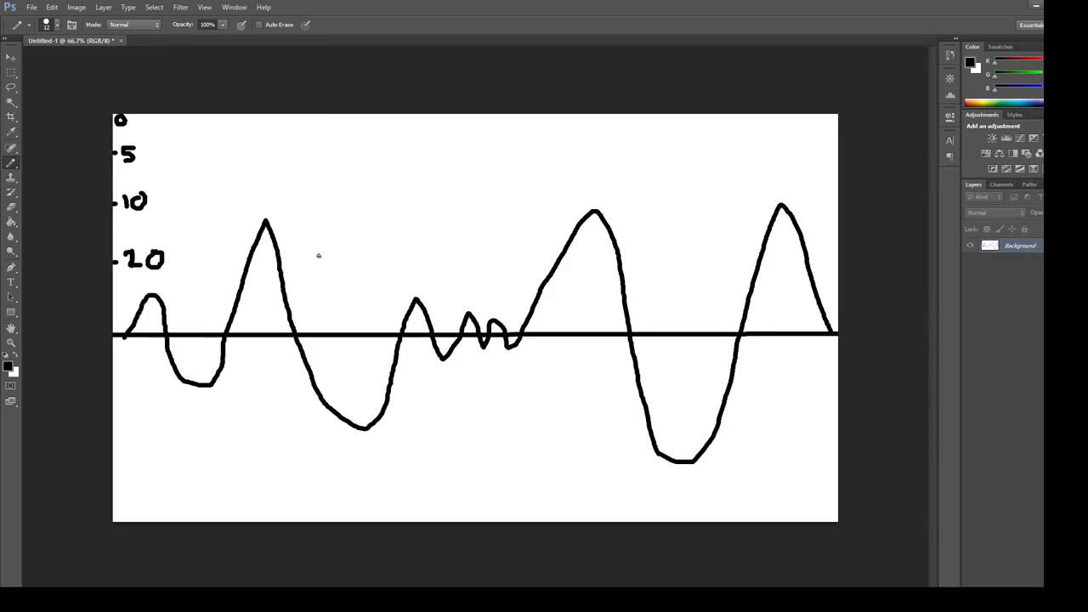
Step: Sketch a clipping wave from the centre line that swings beyond both canvas edges, and undo its three strokes
mouse_move(311, 331)
left_mouse_down()
mouse_move(369, 131)
mouse_move(406, 49)
left_mouse_up()
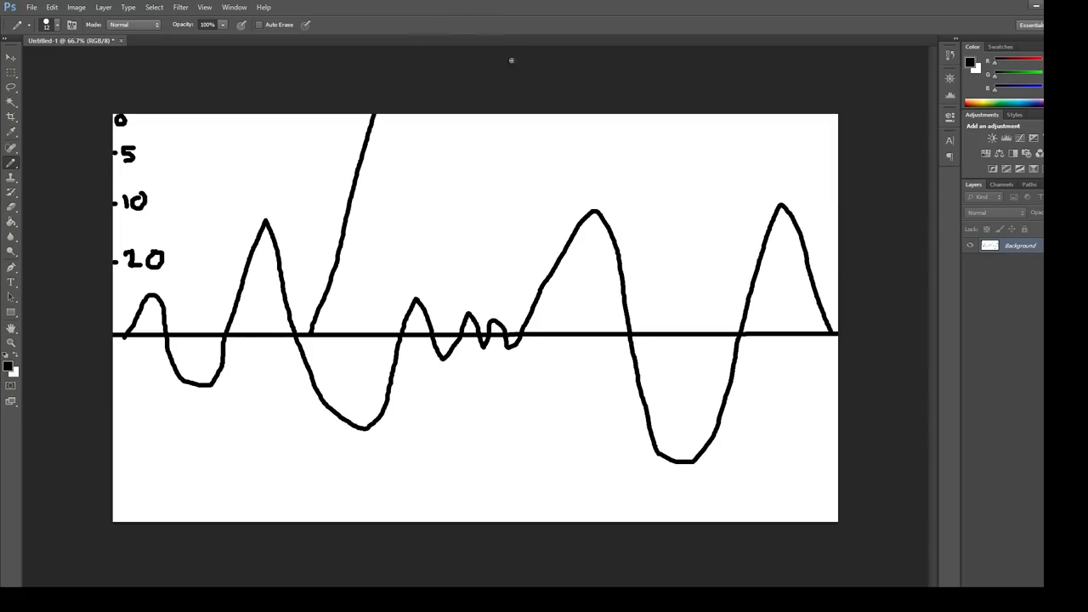
left_click_drag(511, 60, 592, 551)
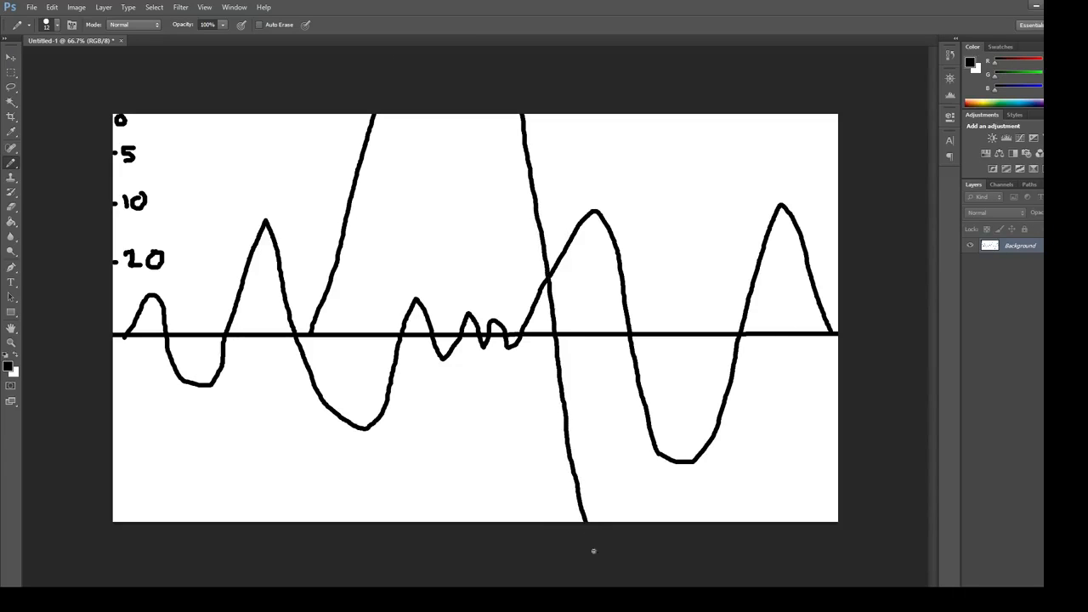
left_click_drag(767, 544, 814, 105)
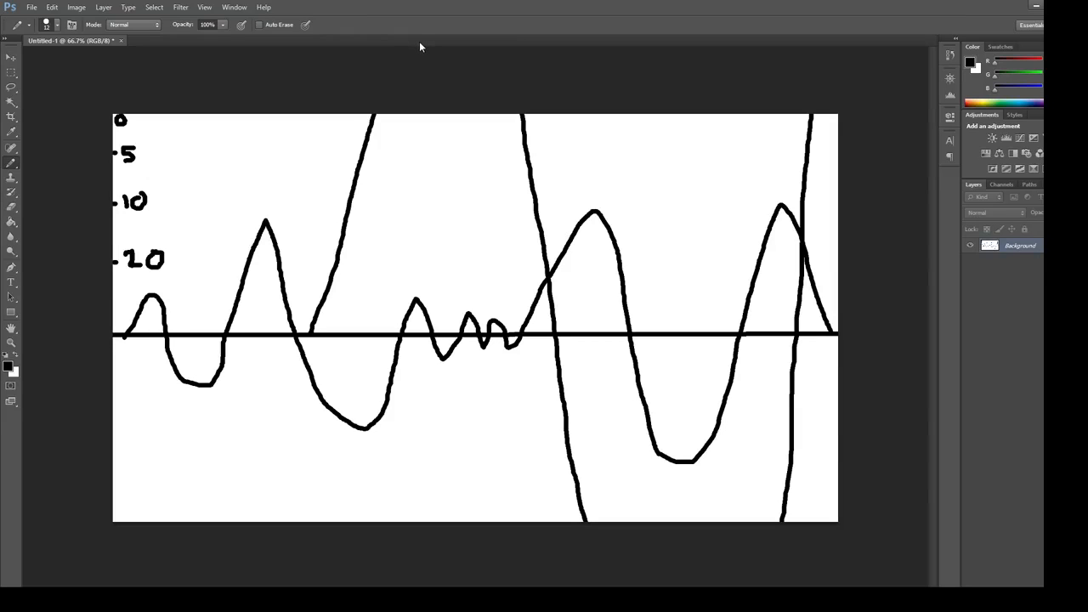
key("ctrl+alt+z")
key("ctrl+alt+z")
key("ctrl+alt+z")
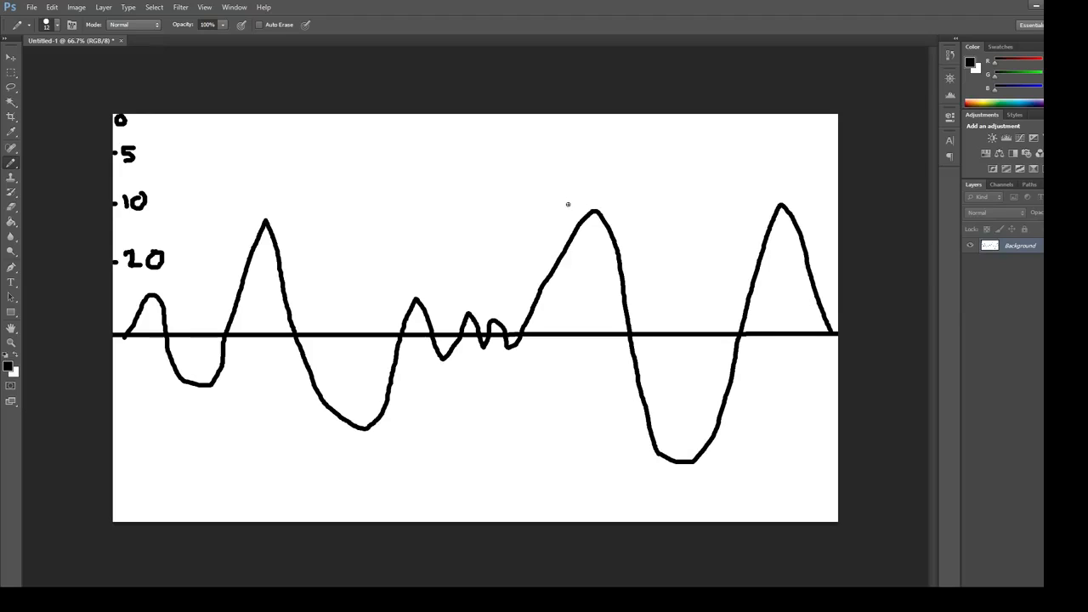
Step: Mark the tops of the second tall peak and the smallest peak with short lines, and draw a double-headed arrow spanning their height difference
left_click_drag(562, 203, 636, 204)
left_click_drag(481, 319, 508, 320)
mouse_move(494, 307)
left_mouse_down()
mouse_move(492, 214)
mouse_move(501, 227)
left_mouse_up()
left_click_drag(483, 295, 509, 294)
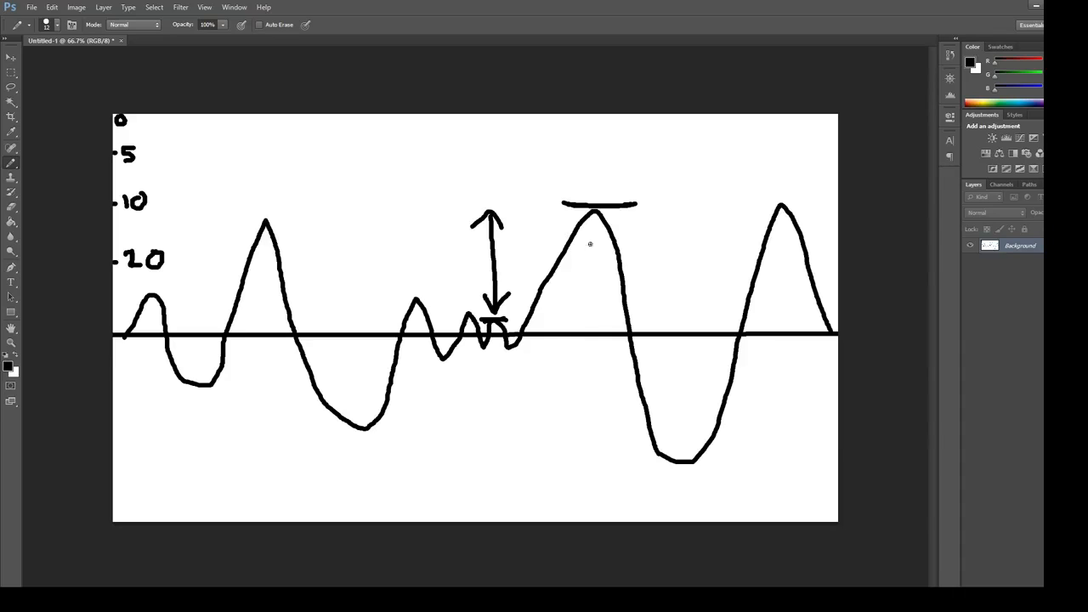
Step: Retrace the line above the second tall peak and try a downward arrow beside that peak, undoing the arrow
left_click_drag(560, 204, 623, 205)
mouse_move(551, 214)
left_mouse_down()
mouse_move(548, 300)
mouse_move(572, 289)
left_mouse_up()
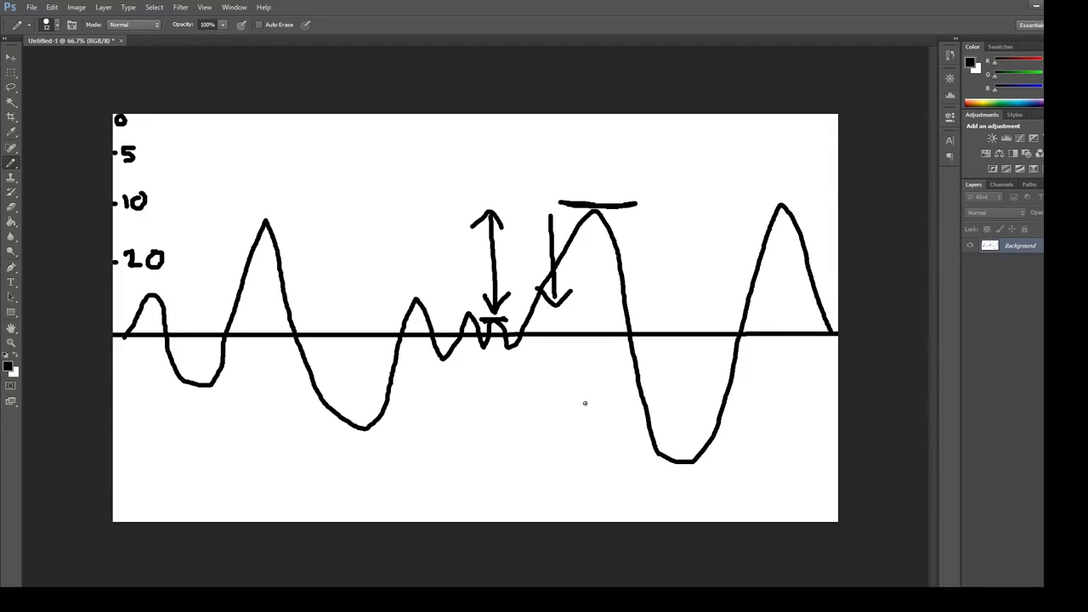
key("ctrl+z")
key("ctrl+alt+z")
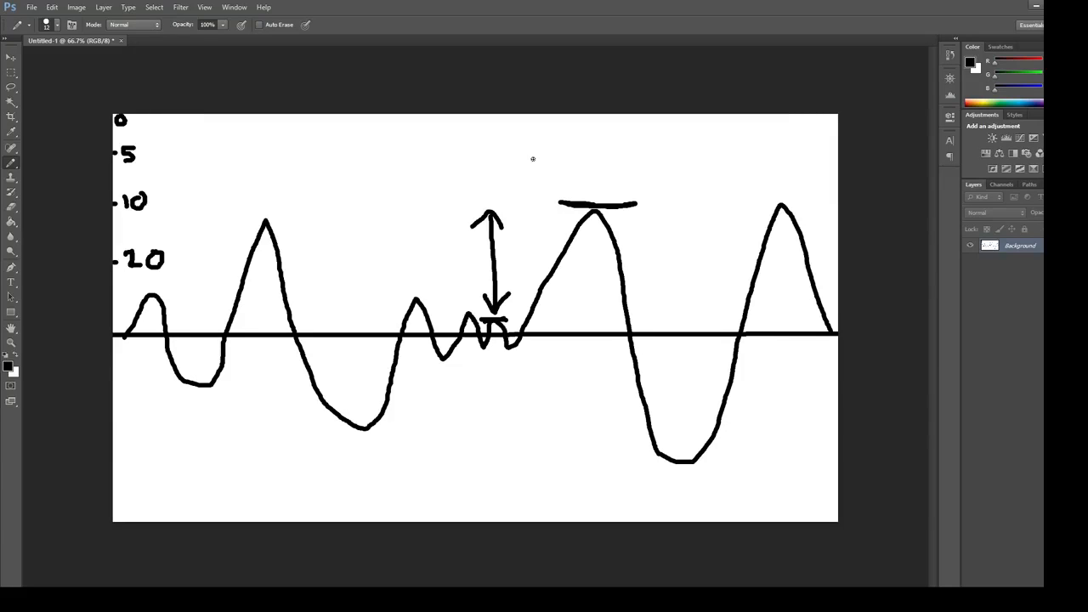
Step: Draw a rough frame around the last tall peak and a short line across that peak's top
mouse_move(722, 176)
left_mouse_down()
mouse_move(811, 185)
mouse_move(871, 268)
left_mouse_up()
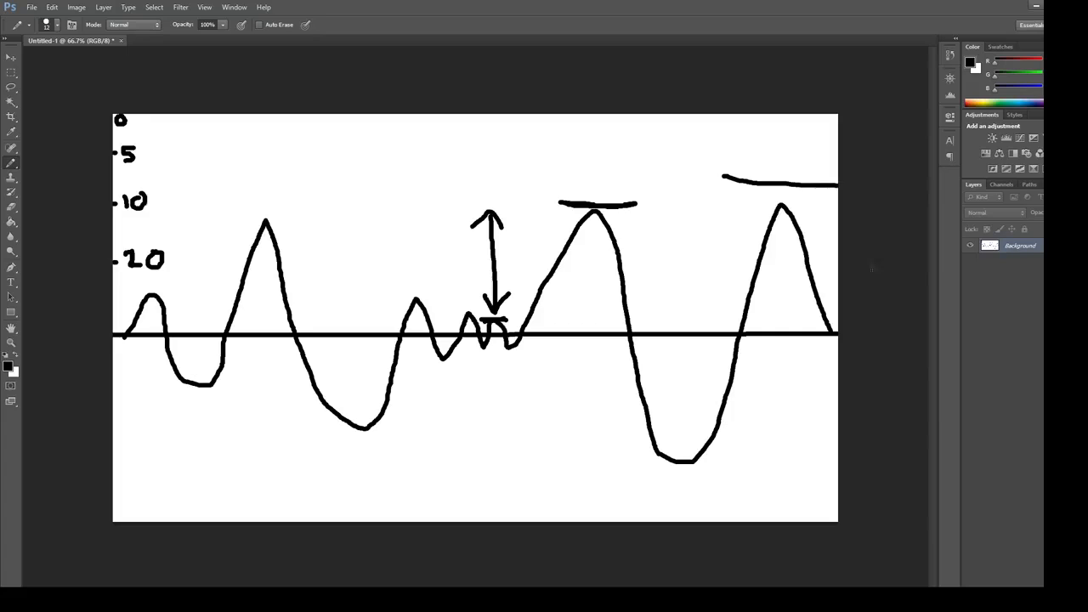
mouse_move(820, 427)
left_mouse_down()
mouse_move(719, 418)
mouse_move(682, 340)
mouse_move(718, 173)
mouse_move(811, 204)
left_mouse_up()
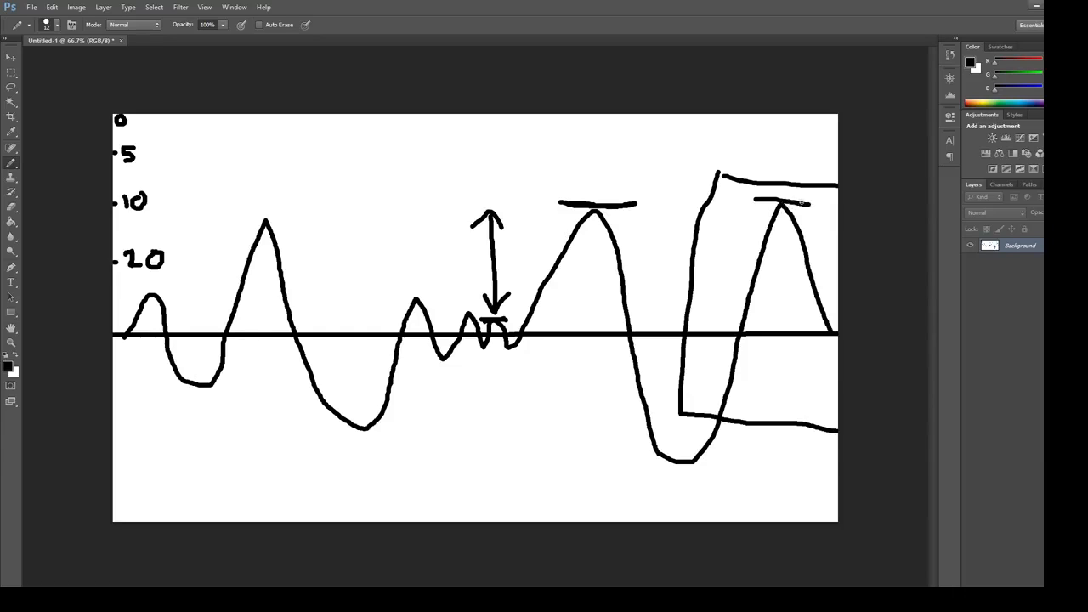
Step: Try drawing a downward arrow beside the last tall peak inside the frame, and undo it
left_click_drag(723, 208, 728, 306)
left_click_drag(714, 285, 729, 309)
key("ctrl+alt+z")
key("ctrl+alt+z")
key("ctrl+alt+z")
Step: Draw a reduced, capped peak inside the last tall peak and a short double-headed arrow beneath the second tall peak
mouse_move(752, 328)
left_mouse_down()
mouse_move(778, 279)
mouse_move(821, 337)
left_mouse_up()
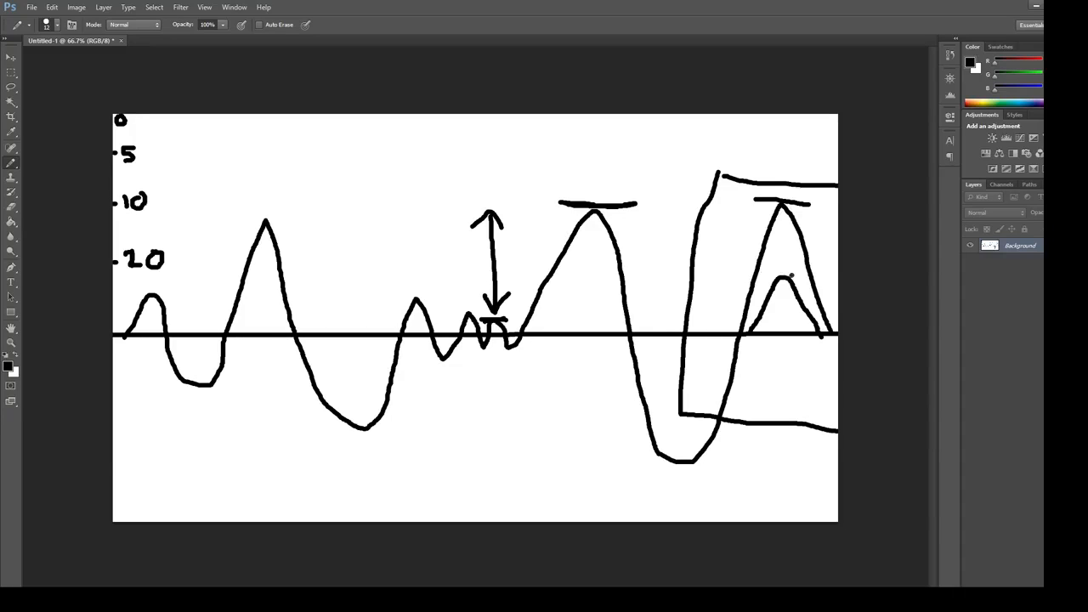
left_click_drag(791, 276, 750, 274)
mouse_move(581, 324)
left_mouse_down()
mouse_move(578, 288)
mouse_move(591, 298)
mouse_move(585, 326)
mouse_move(592, 313)
left_mouse_up()
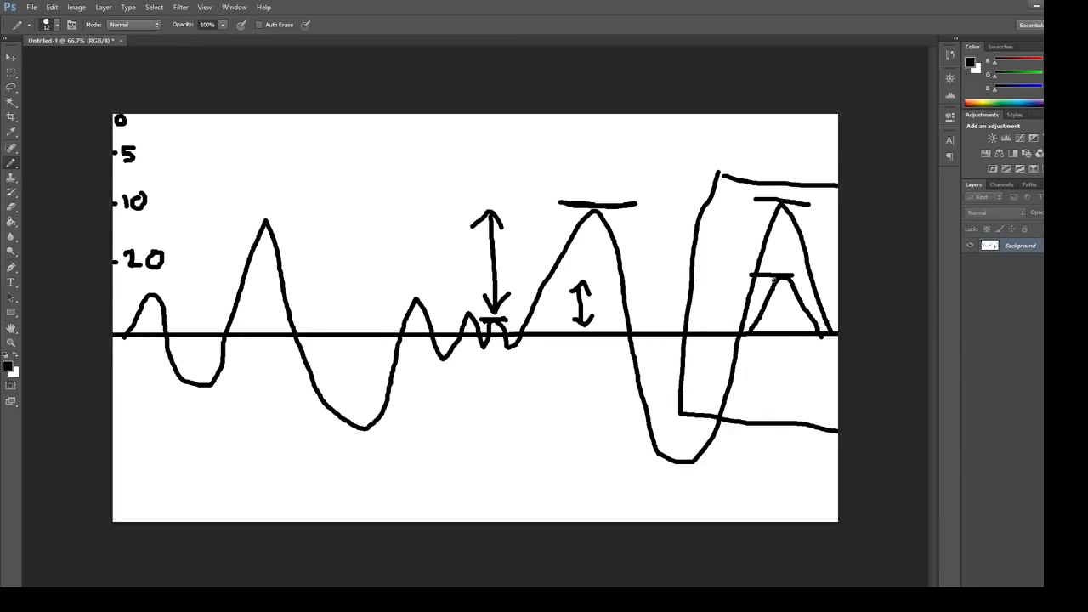
Step: Extend the reduced peak's cap line across the whole canvas and draw matching reduced peaks inside the first and second tall peaks
left_click_drag(794, 275, 113, 281)
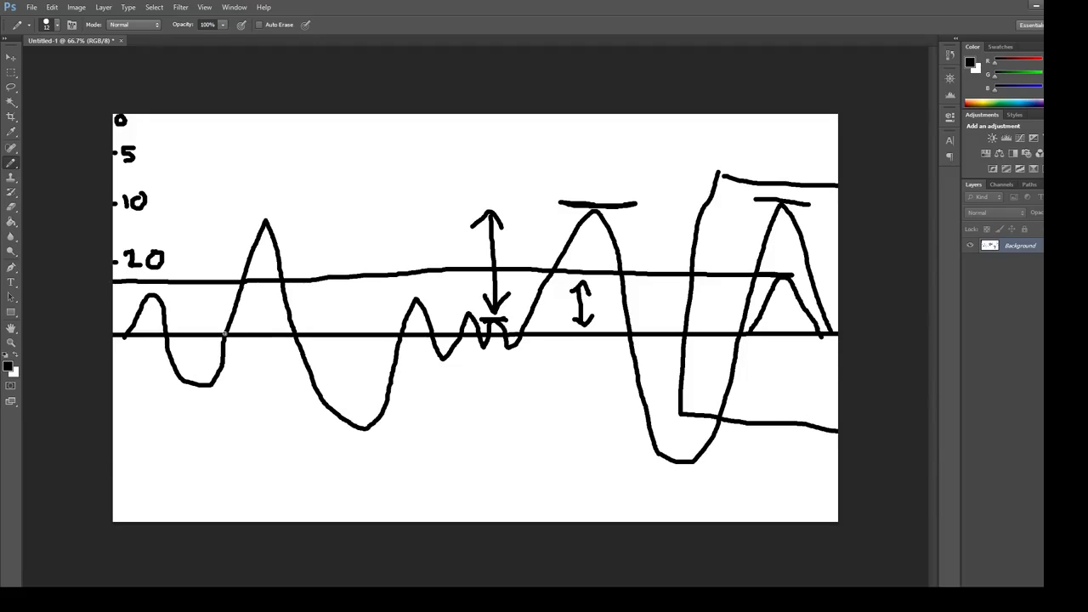
mouse_move(234, 337)
left_mouse_down()
mouse_move(263, 288)
mouse_move(278, 335)
left_mouse_up()
mouse_move(566, 332)
left_mouse_down()
mouse_move(585, 287)
mouse_move(604, 293)
mouse_move(611, 334)
left_mouse_up()
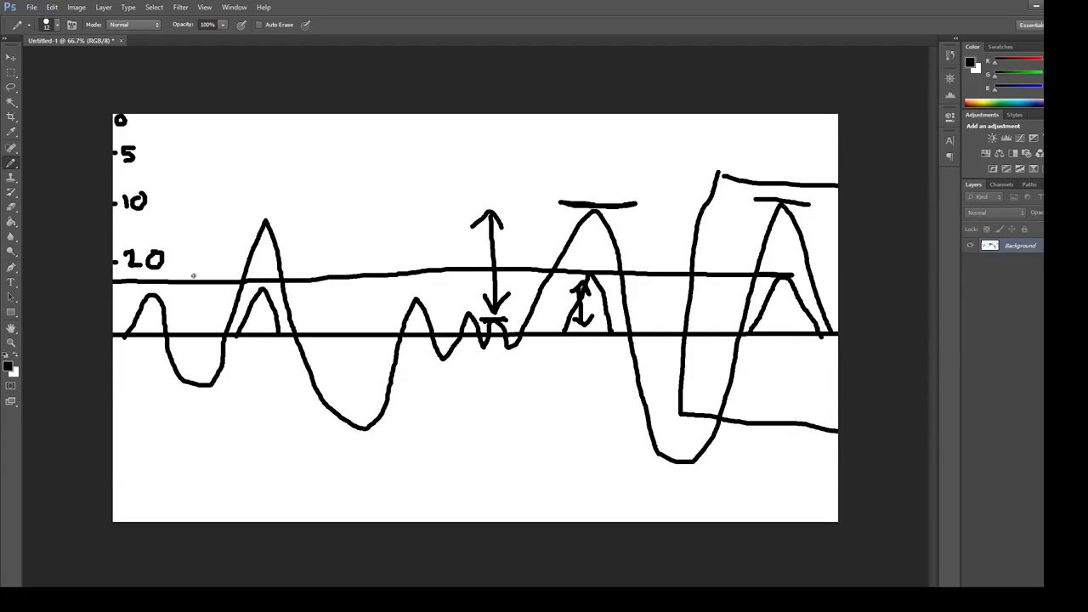
Step: With the eraser enlarged to 66 px, erase the tall peaks above the horizontal level line and the frame around the last peak
left_click(11, 207)
left_click_drag(260, 231, 264, 219)
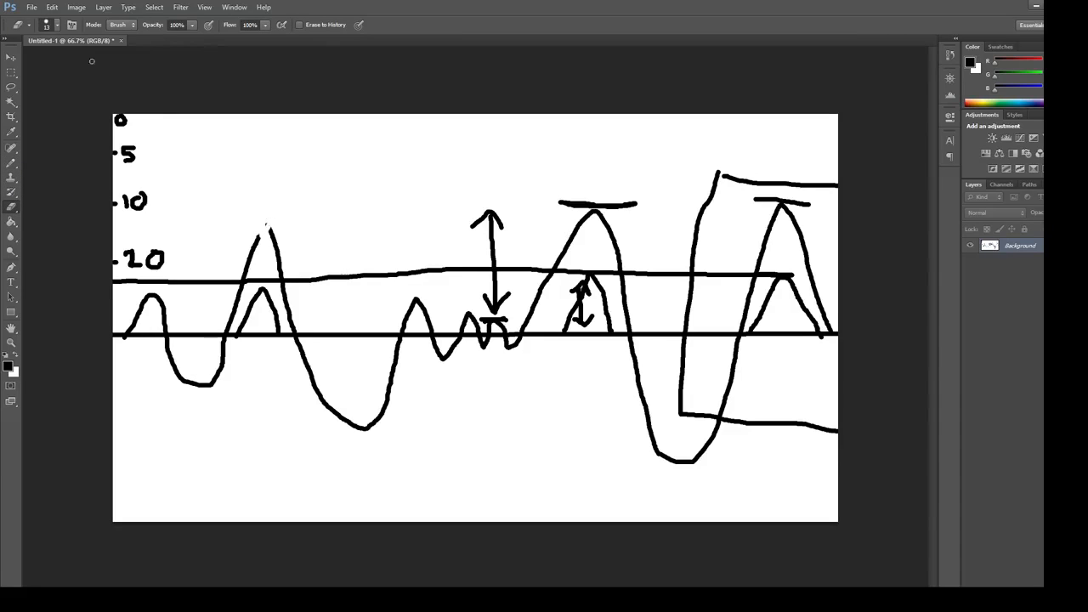
left_click(56, 24)
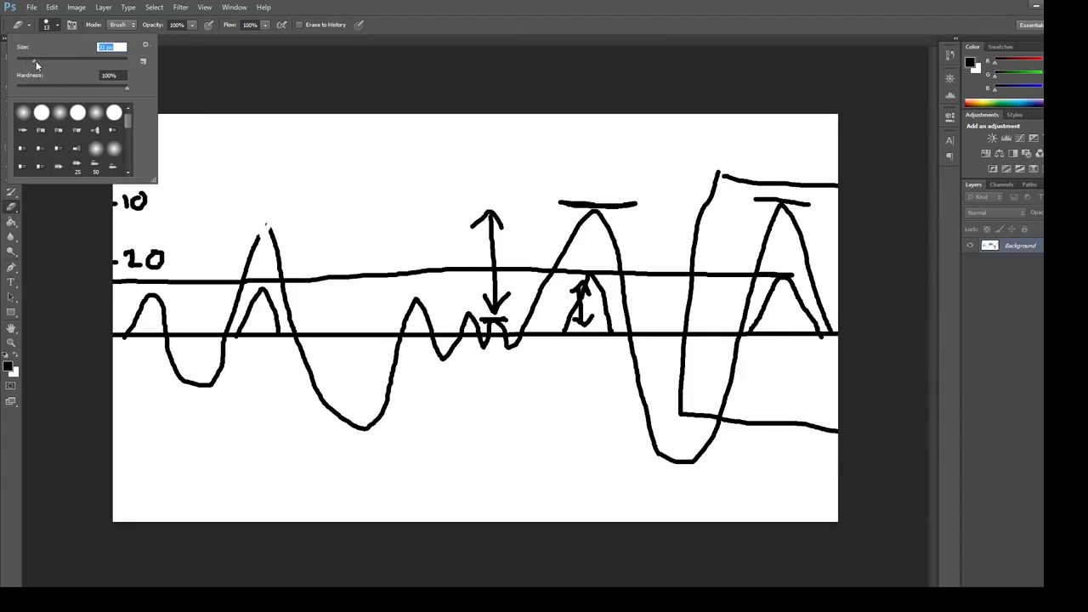
left_click_drag(36, 62, 53, 62)
mouse_move(300, 237)
left_mouse_down()
mouse_move(246, 253)
mouse_move(286, 260)
mouse_move(245, 263)
mouse_move(274, 219)
left_mouse_up()
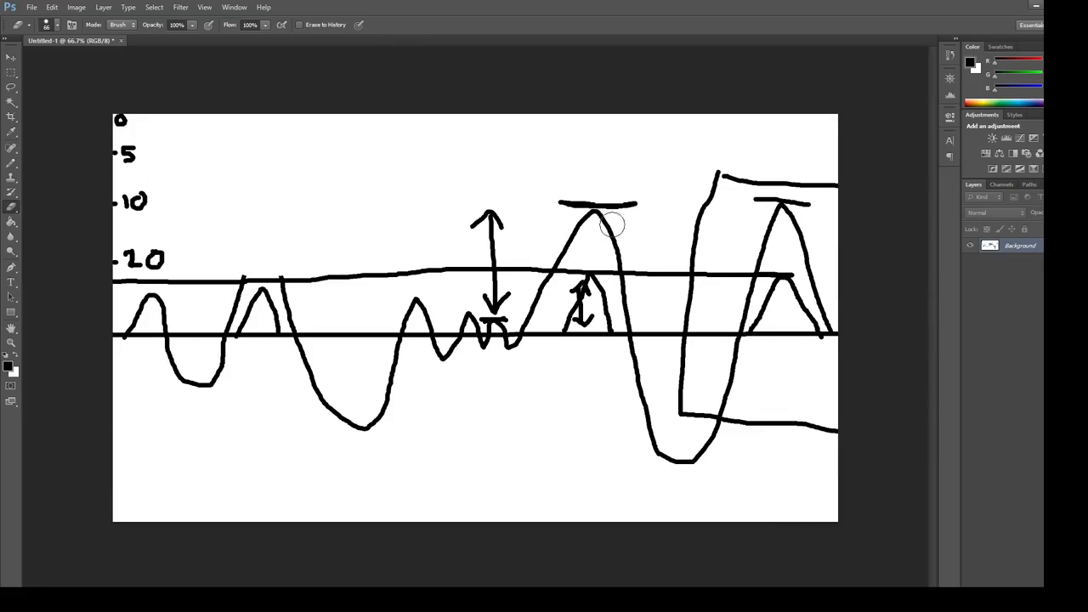
mouse_move(612, 223)
left_mouse_down()
mouse_move(532, 195)
mouse_move(583, 226)
mouse_move(554, 249)
mouse_move(605, 255)
mouse_move(553, 252)
left_mouse_up()
mouse_move(779, 230)
left_mouse_down()
mouse_move(752, 252)
mouse_move(790, 231)
mouse_move(767, 206)
mouse_move(824, 187)
mouse_move(720, 183)
mouse_move(689, 247)
mouse_move(704, 204)
mouse_move(765, 197)
mouse_move(777, 238)
left_mouse_up()
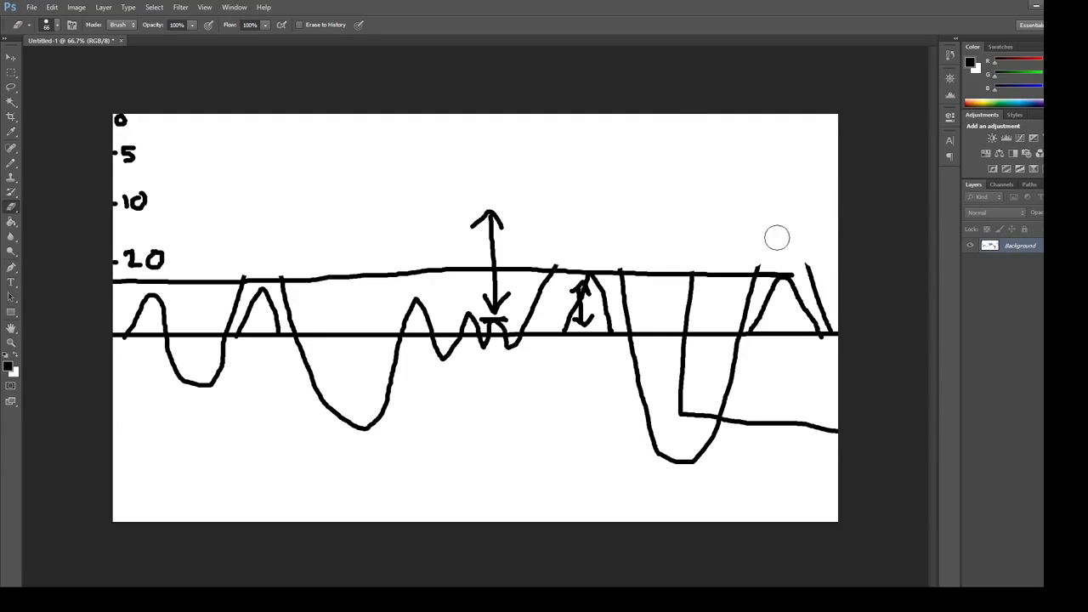
mouse_move(668, 348)
left_mouse_down()
mouse_move(692, 287)
mouse_move(682, 357)
mouse_move(697, 416)
mouse_move(827, 439)
left_mouse_up()
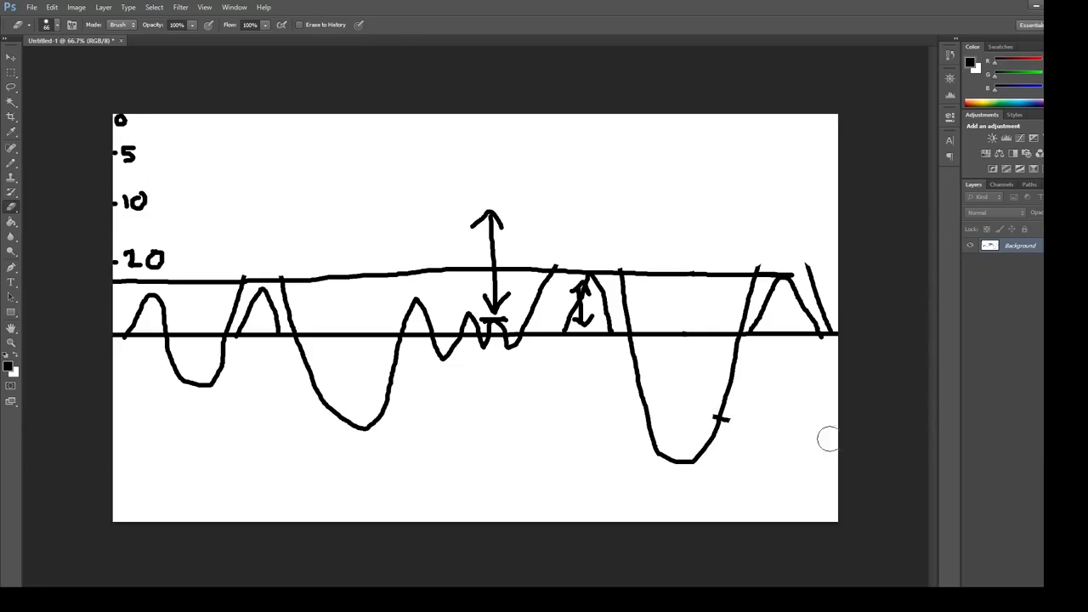
Step: Switch back to the Pencil tool and draw an upward arrow above the last peak
left_click(11, 57)
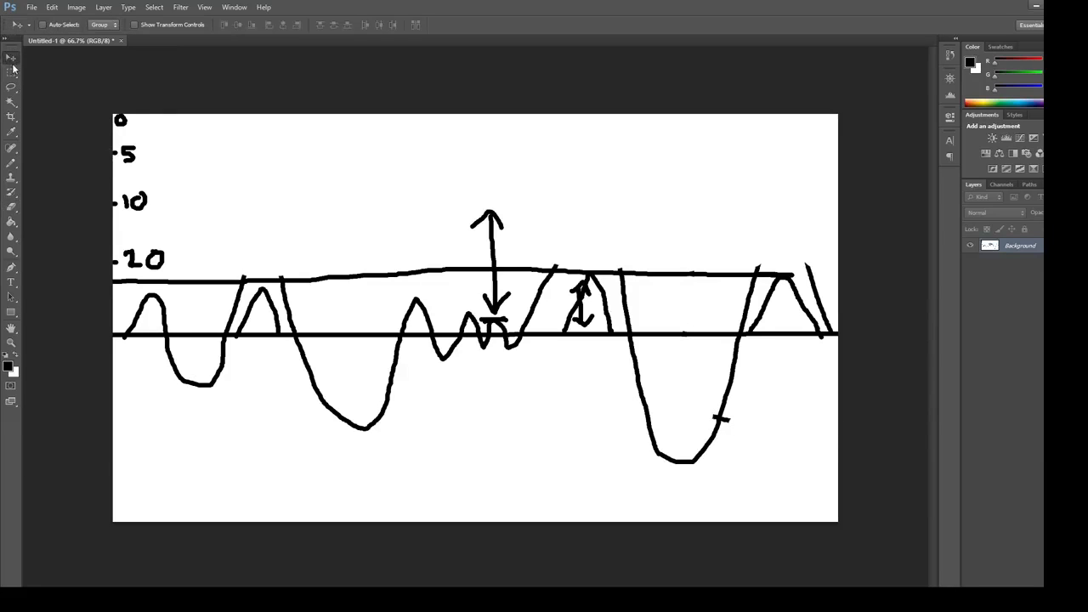
left_click(12, 165)
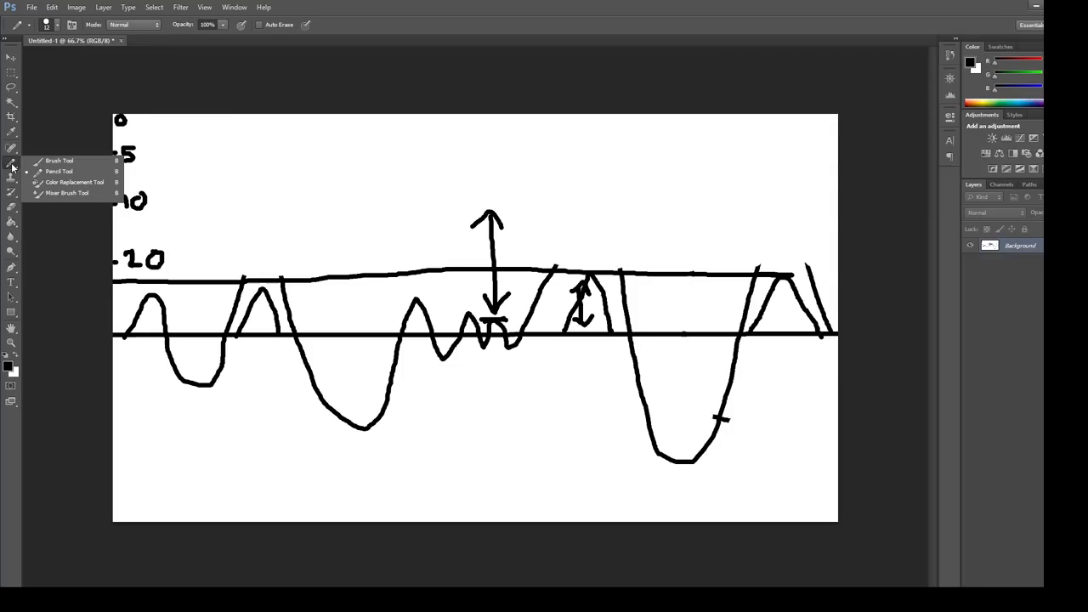
left_click(389, 78)
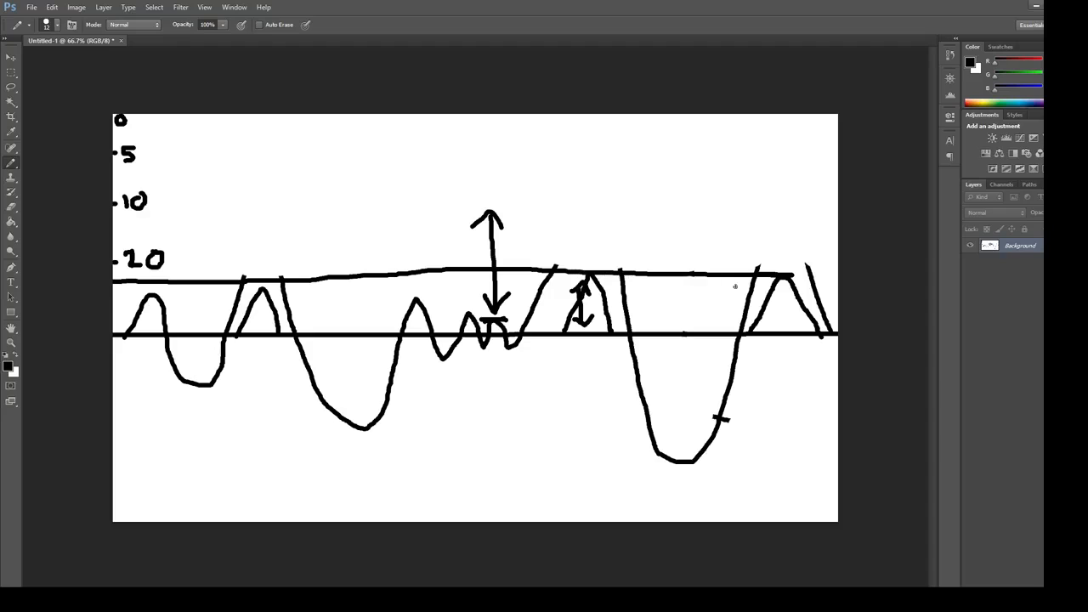
mouse_move(821, 280)
left_mouse_down()
mouse_move(832, 149)
mouse_move(838, 169)
left_mouse_up()
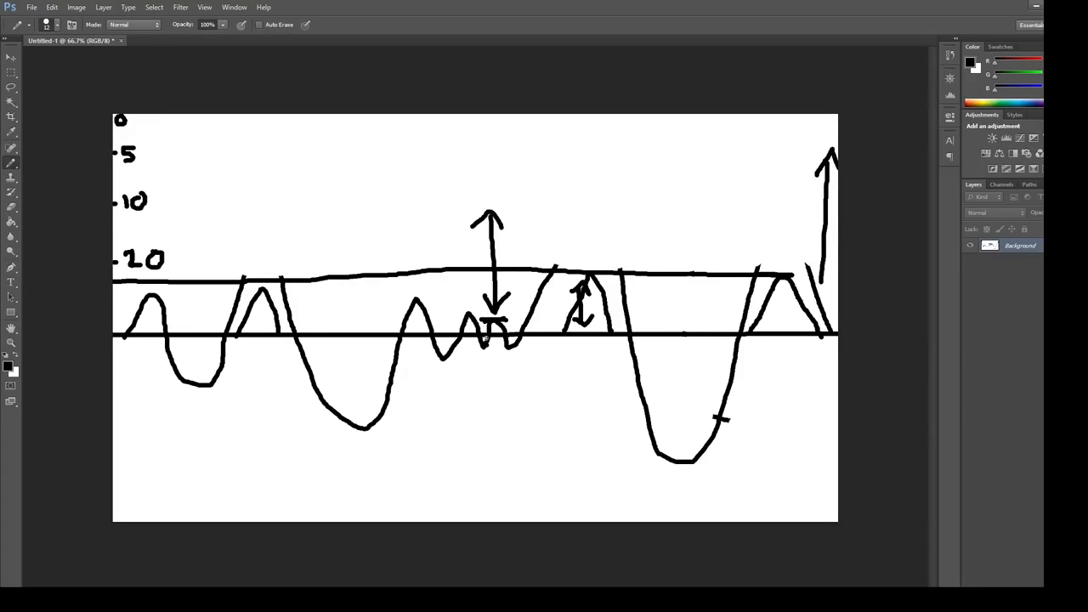
Step: Retrace the smallest peak, and draw raised peaks above the level line over it and over the last reduced peak
left_click_drag(494, 320, 508, 344)
mouse_move(490, 214)
left_mouse_down()
mouse_move(543, 236)
mouse_move(541, 245)
left_mouse_up()
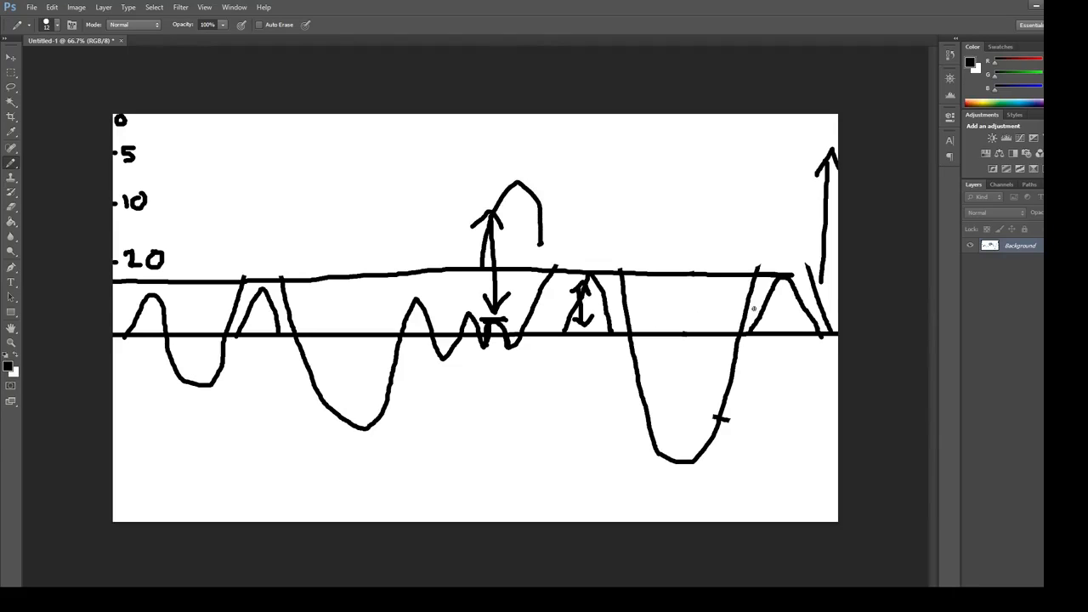
mouse_move(743, 273)
left_mouse_down()
mouse_move(755, 213)
mouse_move(826, 160)
mouse_move(839, 304)
left_mouse_up()
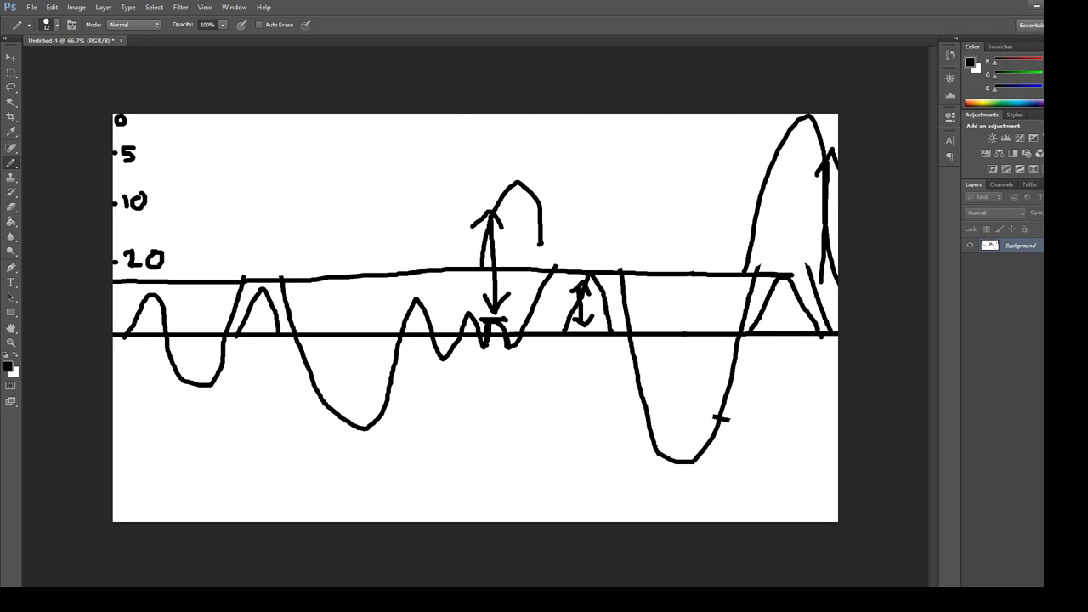
Step: Exit the sketch in Photoshop, return to Adobe Audition, and reposition the kick drum's Multiband Compressor window
key("ctrl+q")
left_click(541, 236)
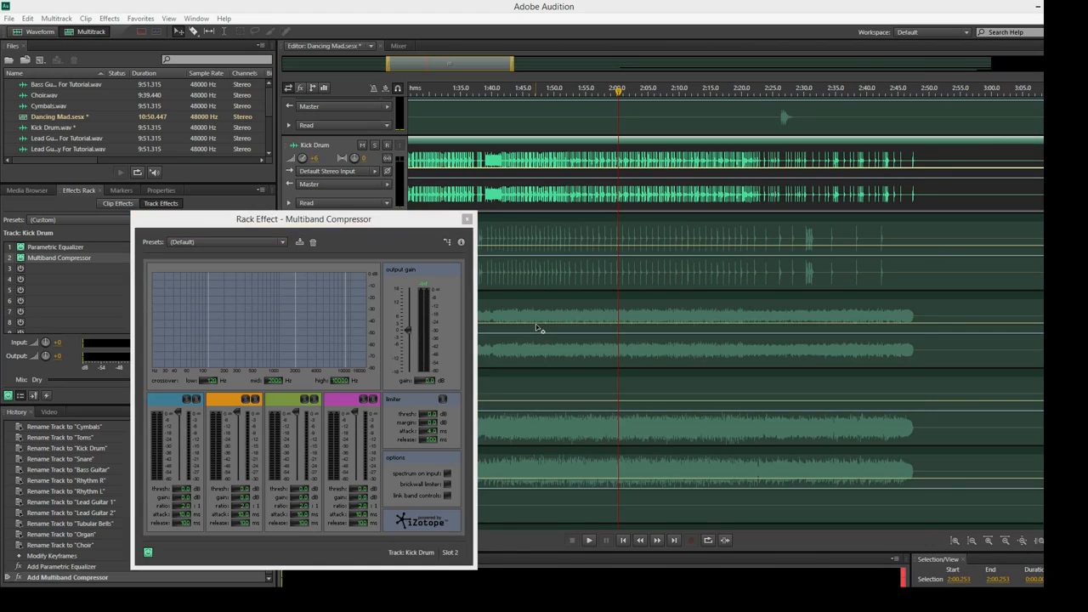
left_click_drag(355, 224, 877, 189)
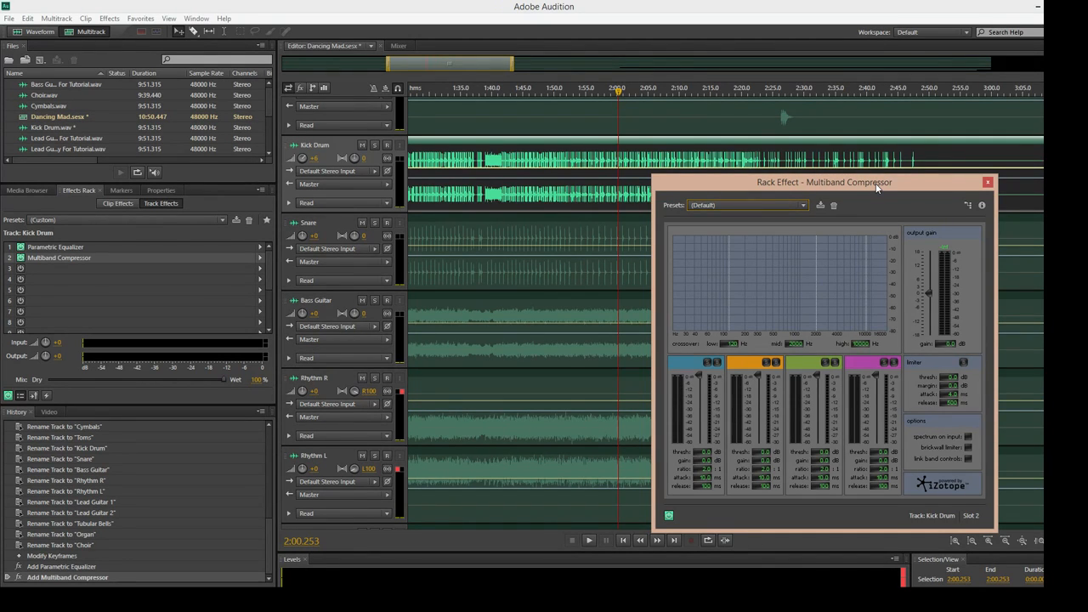
left_click_drag(877, 189, 349, 188)
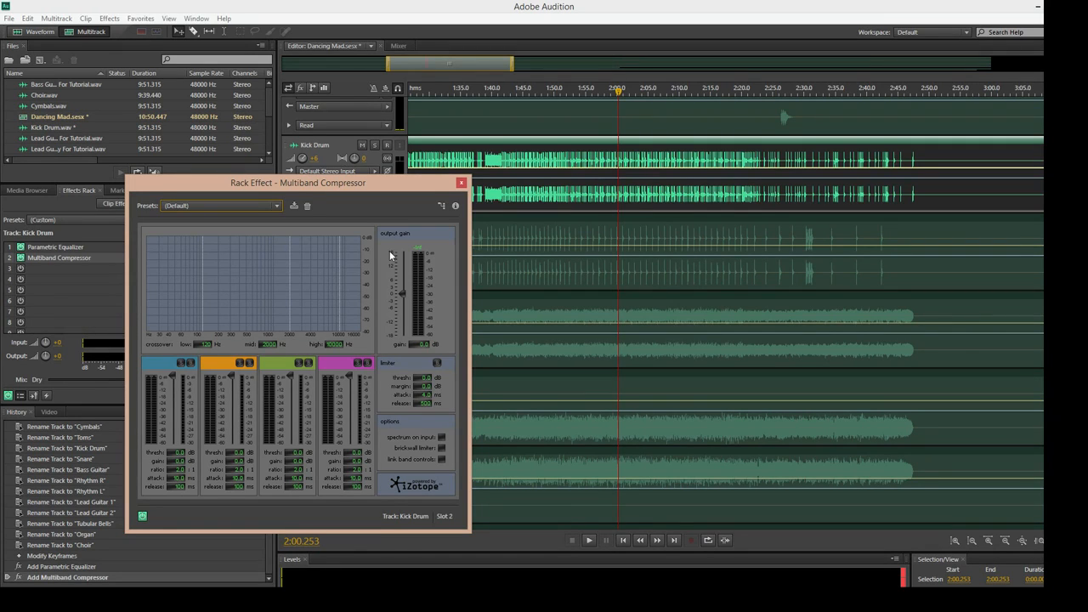
Step: Set the attack time to 0 ms in all four bands of the kick drum's Multiband Compressor
left_click(176, 478)
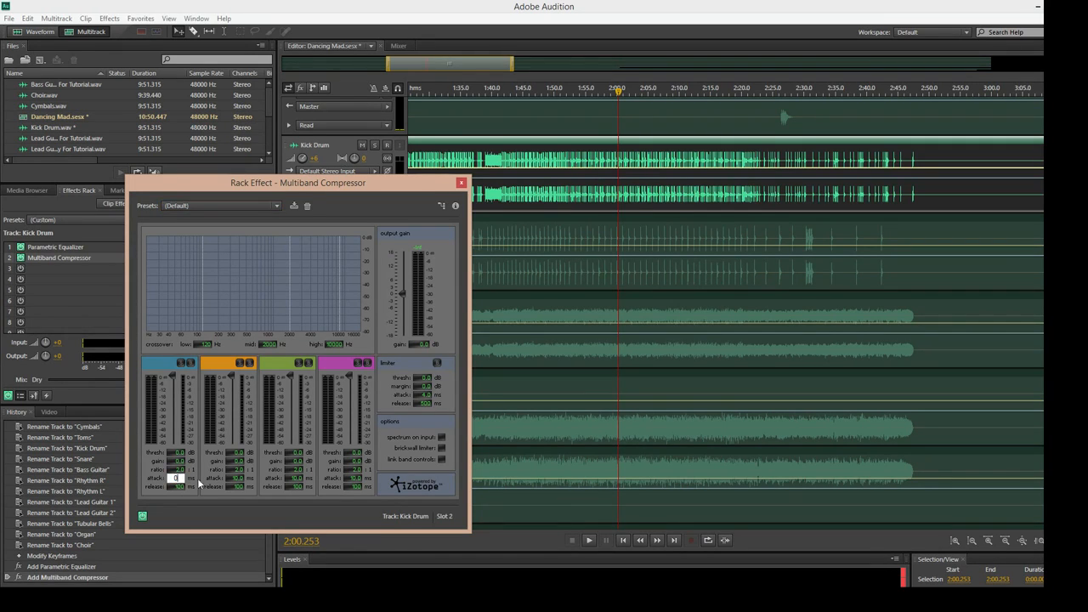
left_click(237, 479)
type("0")
left_click(295, 479)
type("0")
left_click(362, 480)
left_click(364, 483)
type("0")
key("Return")
Step: Set the threshold of all four compressor bands to -12 dB
left_click(177, 453)
type("-12")
key("Return")
left_click(241, 453)
type("-12")
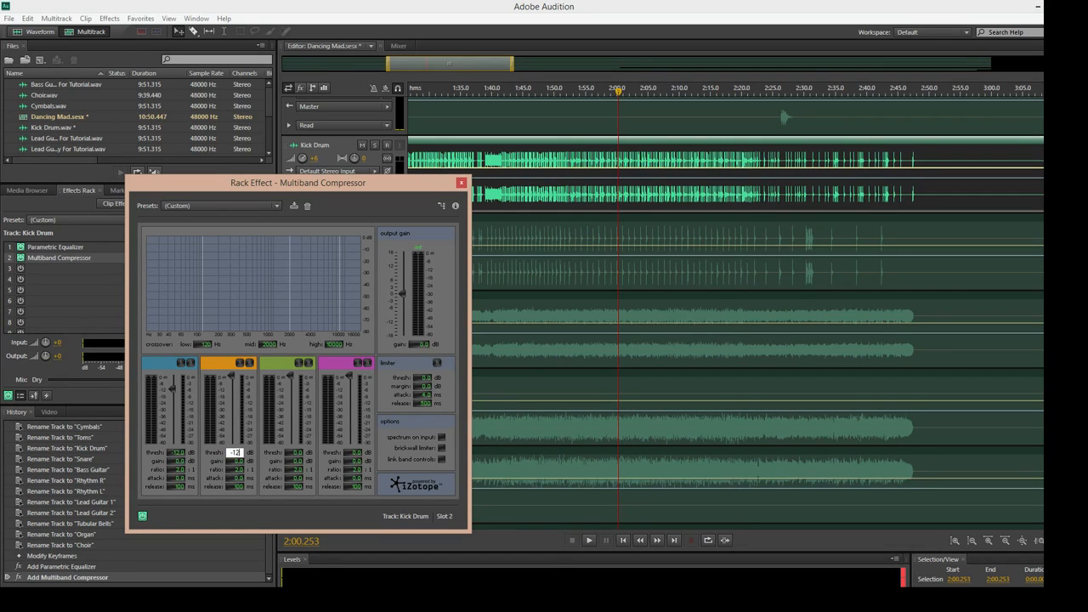
key("Return")
left_click(295, 453)
type("-12")
key("Return")
left_click(354, 453)
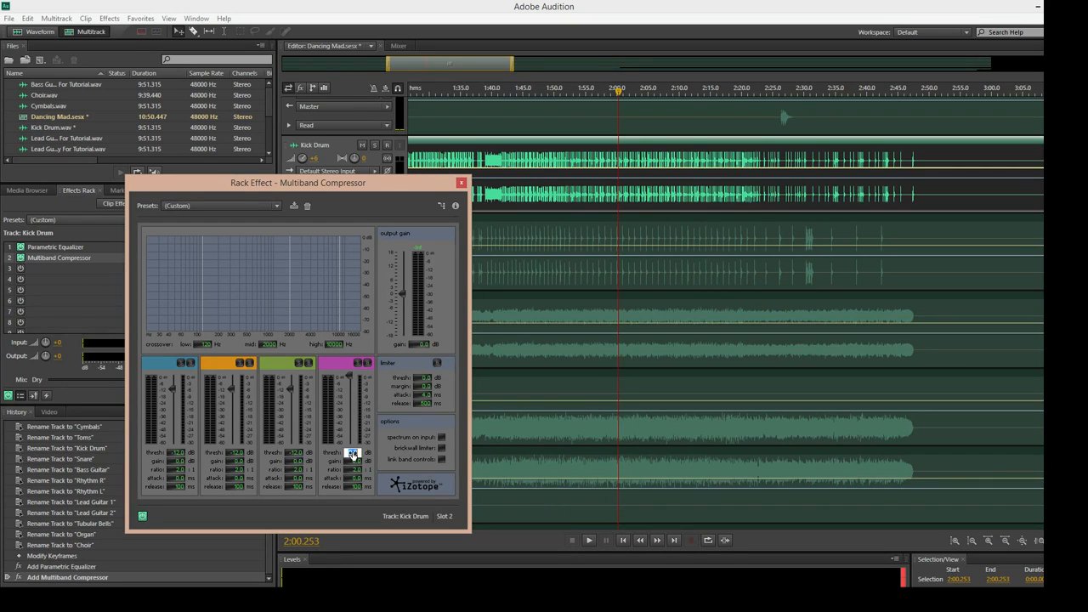
type("-12")
key("Return")
Step: Try a threshold of -30 dB on the third band and return it to -12 dB
left_click(293, 452)
type("-30")
key("Return")
left_click(296, 455)
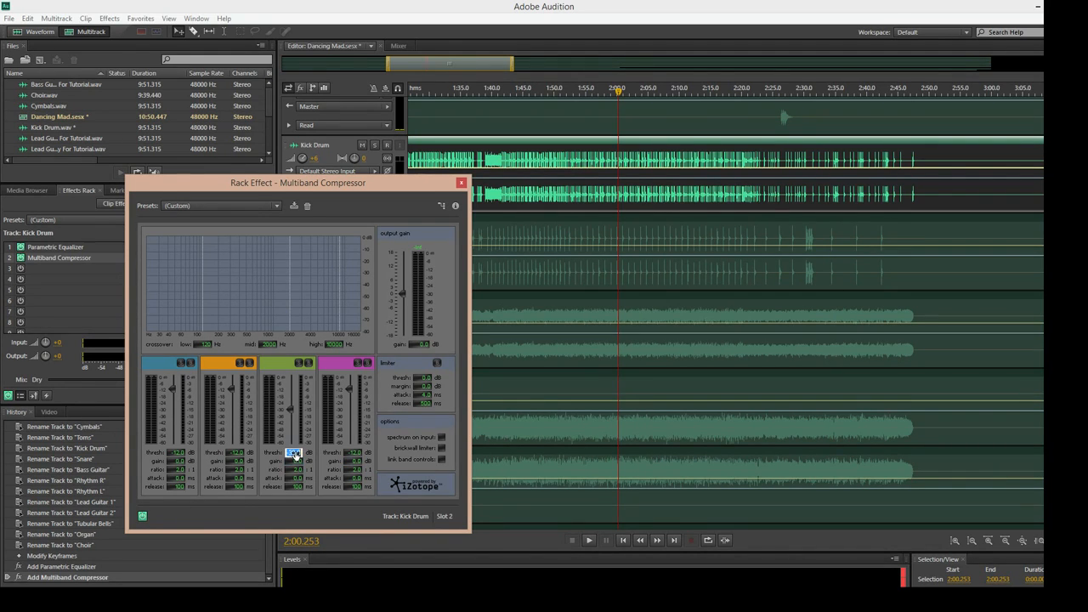
type("-12")
key("Return")
Step: Reposition the Multiband Compressor window so it leaves the kick drum track's controls and the timeline ruler uncovered
left_click_drag(433, 189, 329, 239)
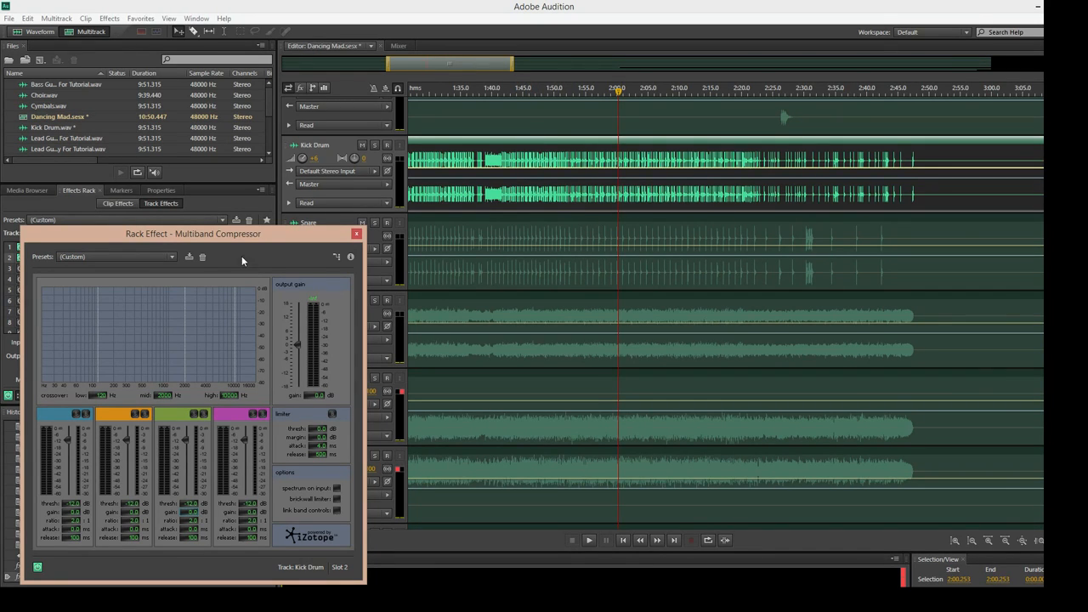
left_click_drag(260, 238, 898, 238)
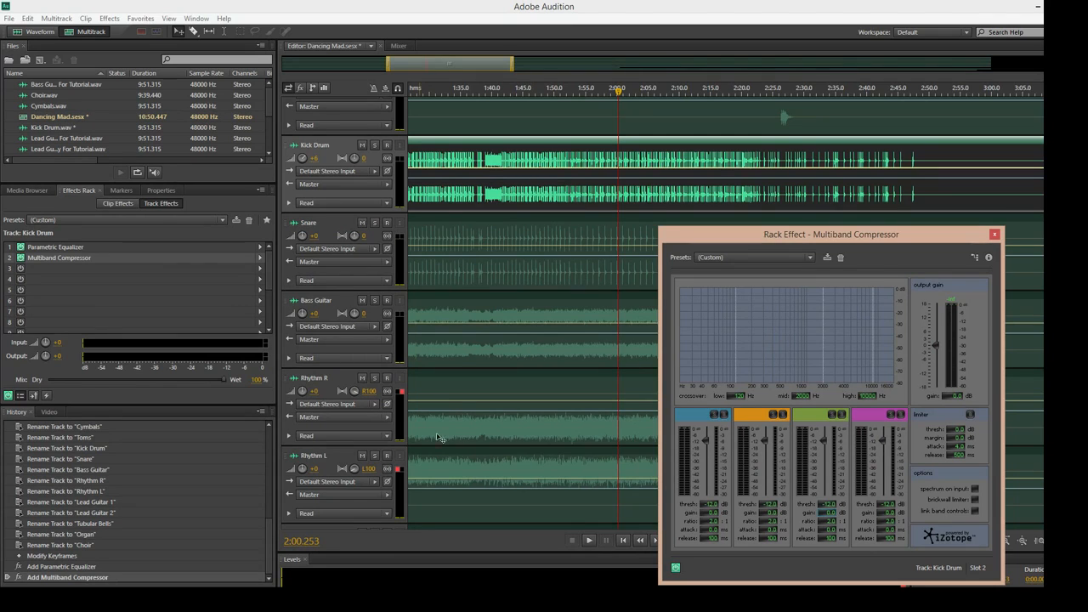
left_click_drag(895, 238, 683, 156)
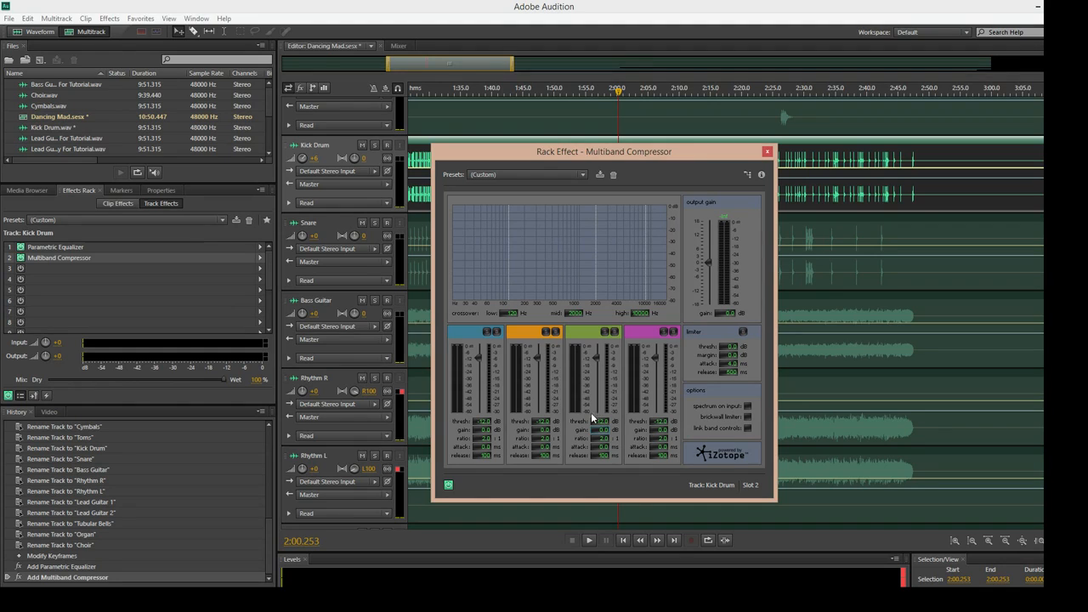
left_click(484, 430)
key("Return")
left_click_drag(600, 151, 735, 224)
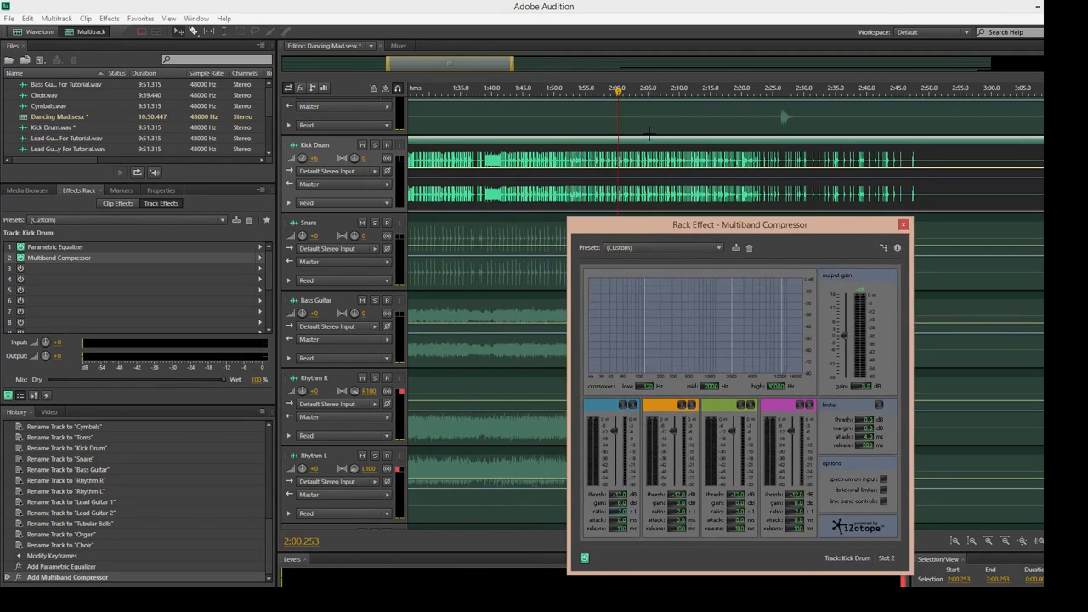
Step: Play the soloed kick drum from about 1:58 and compare its sound with the Multiband Compressor bypassed and enabled
left_click(606, 96)
left_click(374, 145)
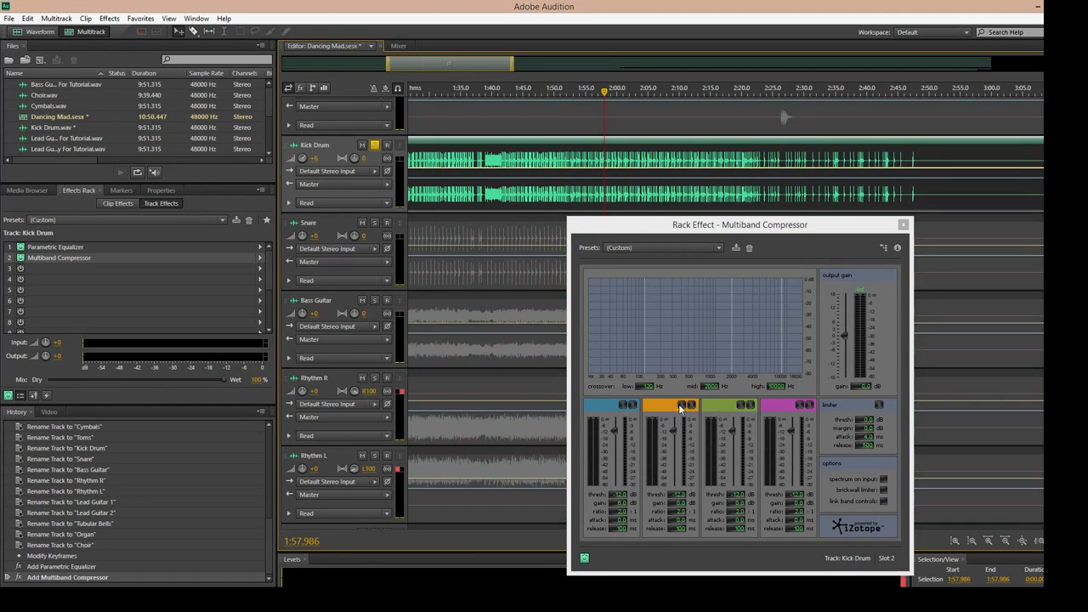
left_click(584, 558)
key("space")
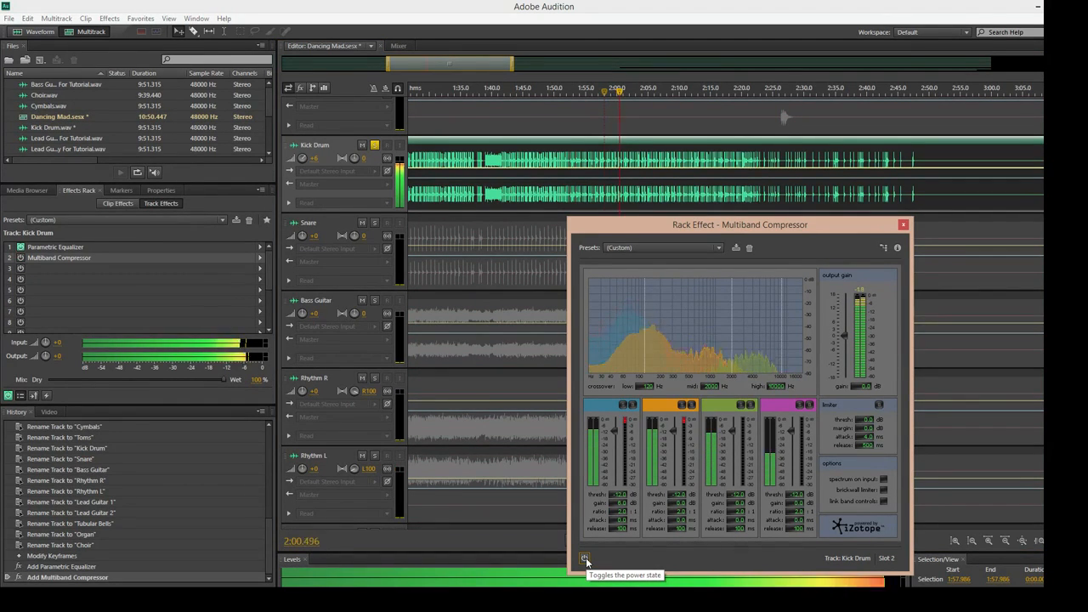
left_click(585, 558)
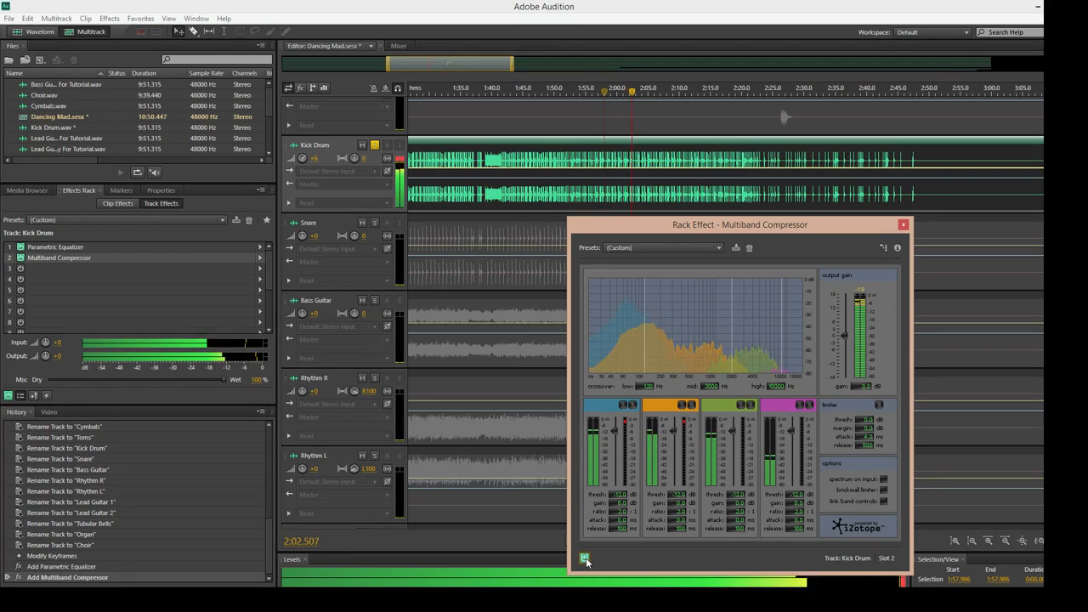
left_click(585, 559)
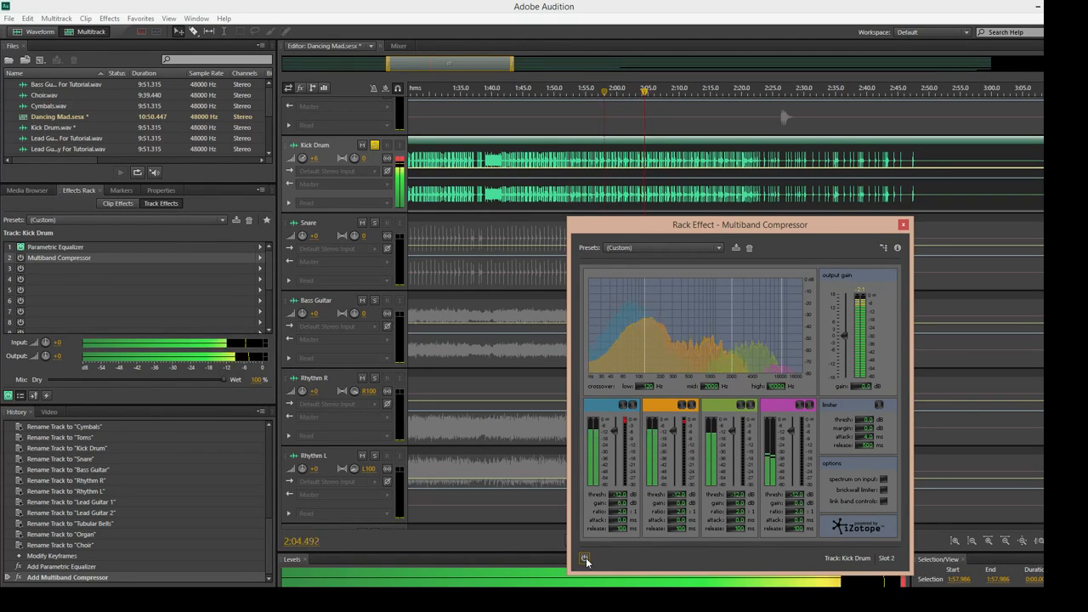
left_click(584, 559)
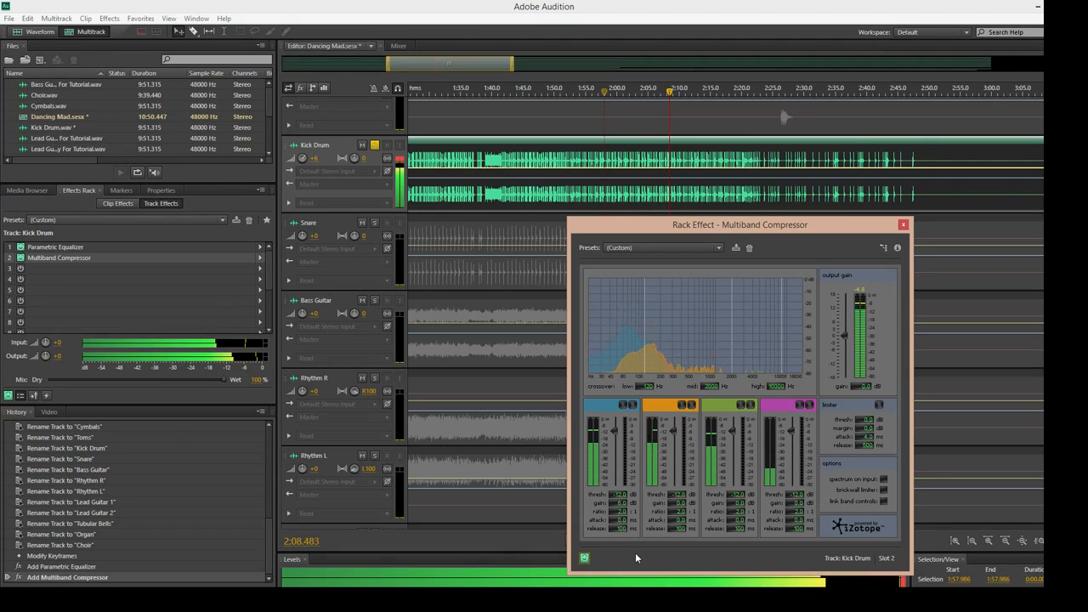
key("space")
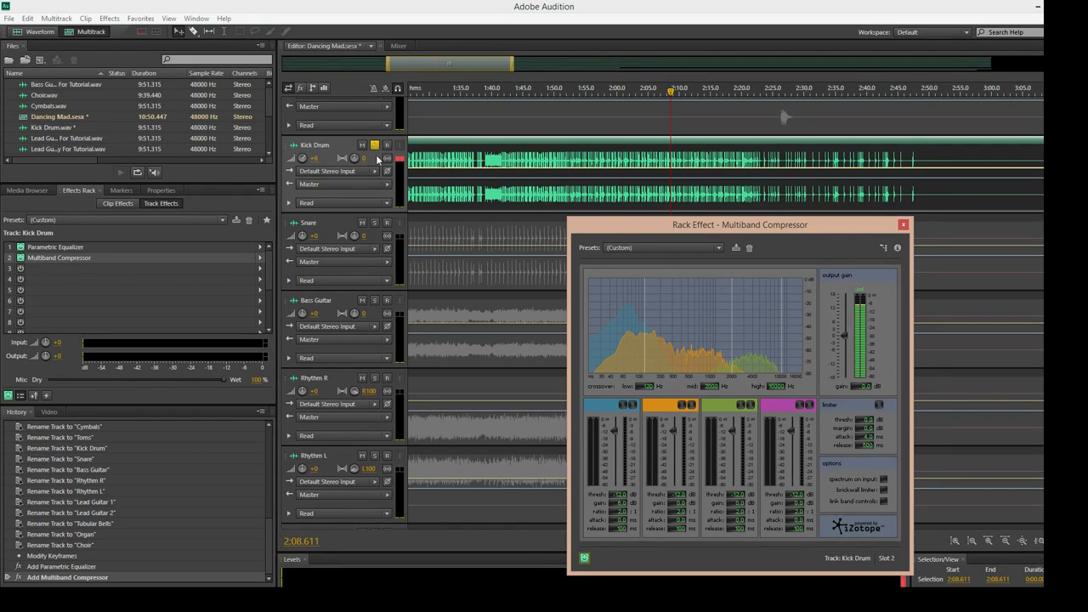
Step: Unsolo the kick drum, compare the full mix from about 1:58 with its compressor bypassed and enabled, and close the effect window
left_click(374, 144)
left_click(604, 92)
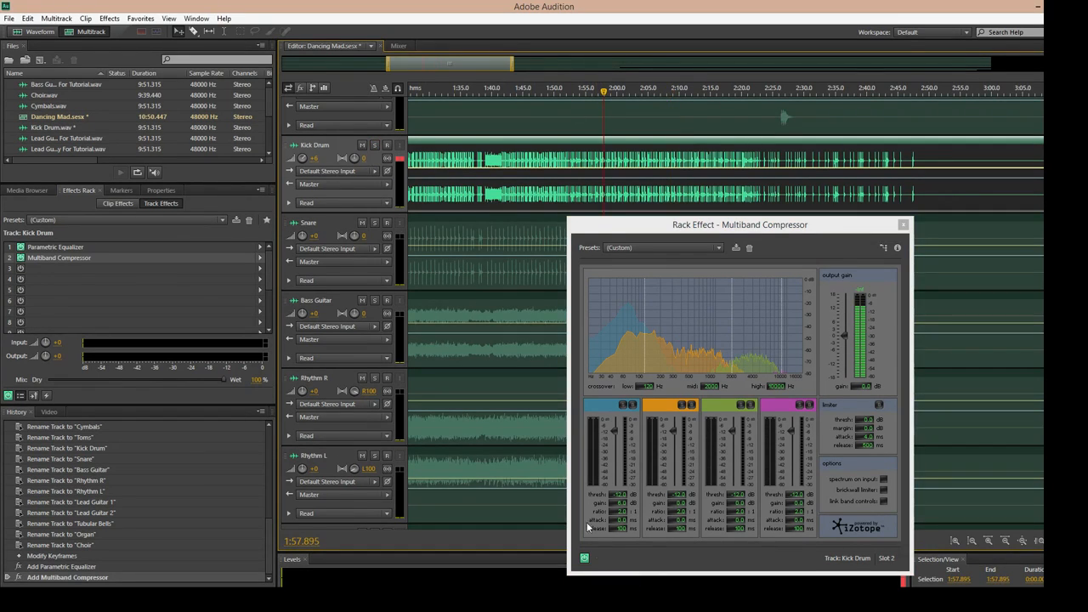
left_click(585, 559)
key("space")
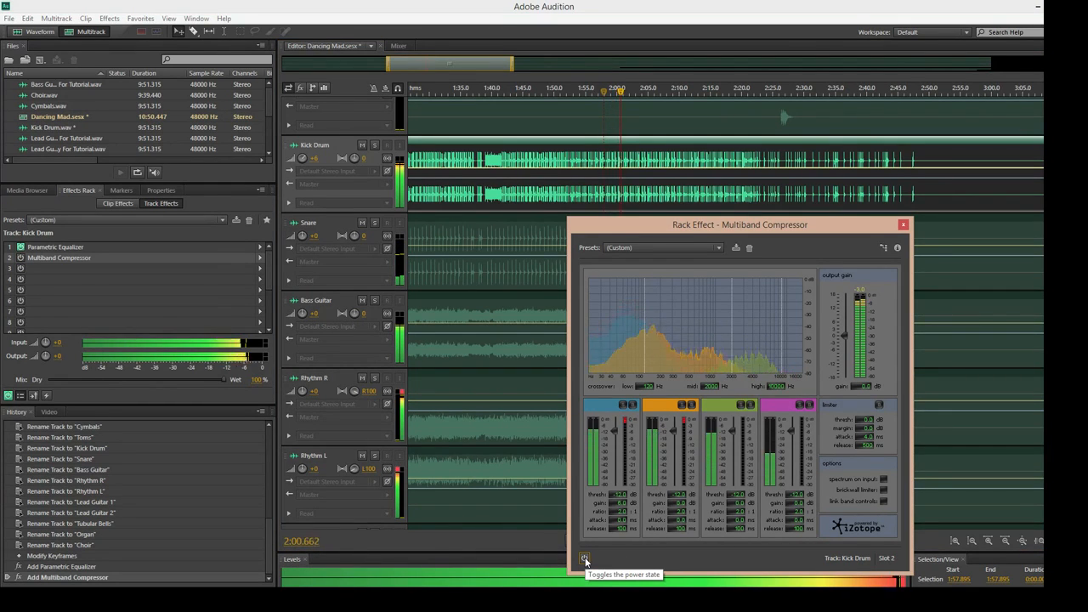
left_click(585, 559)
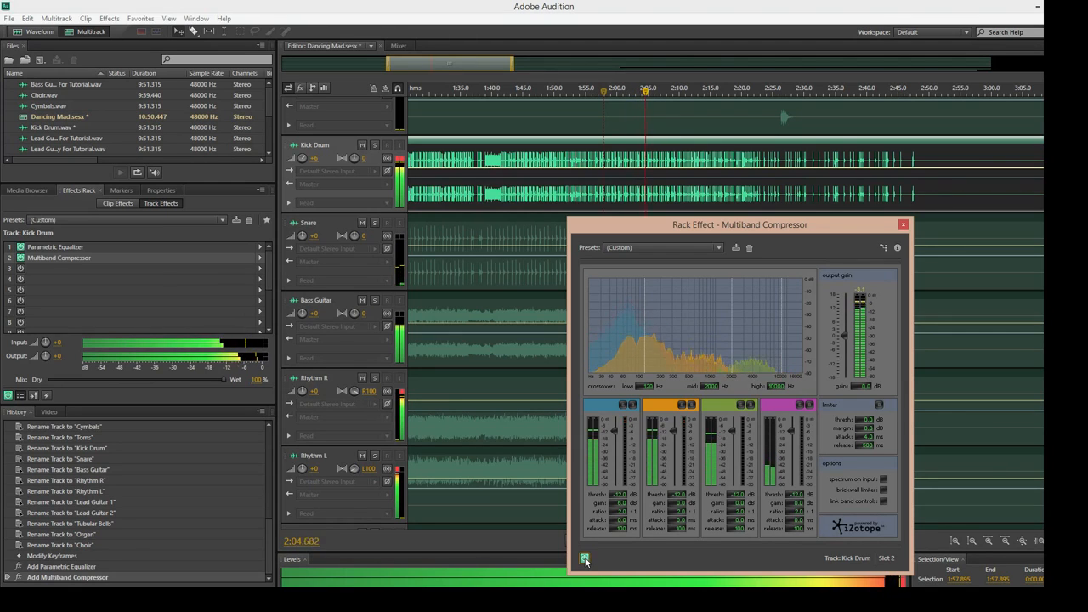
key("space")
left_click(903, 227)
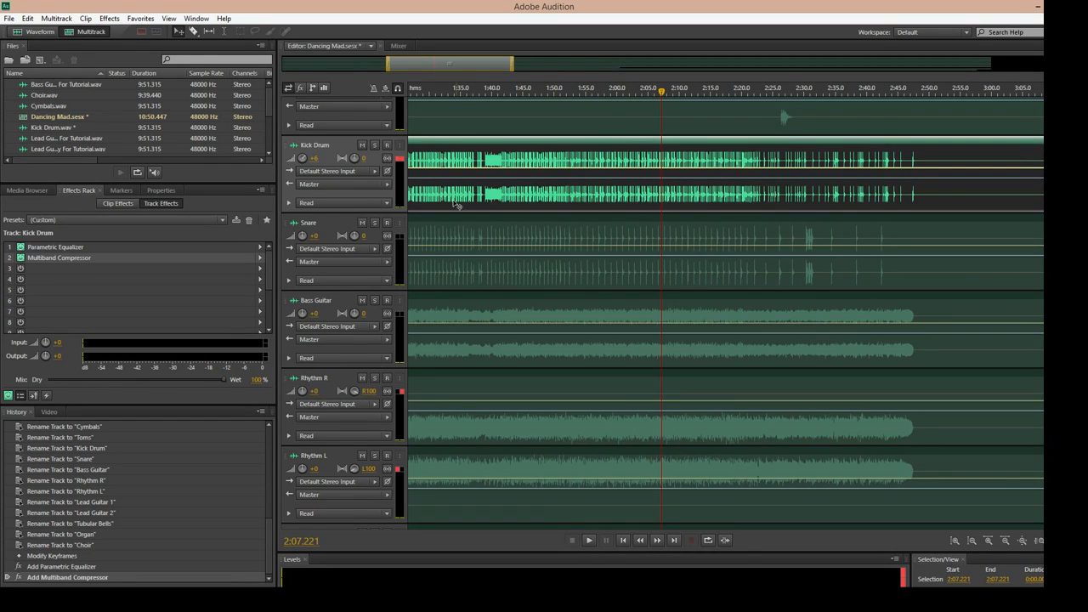
Step: Try the kick drum track's volume at -5.5 dB and at +5.5 dB, playing the mix briefly at each setting
left_click(315, 160)
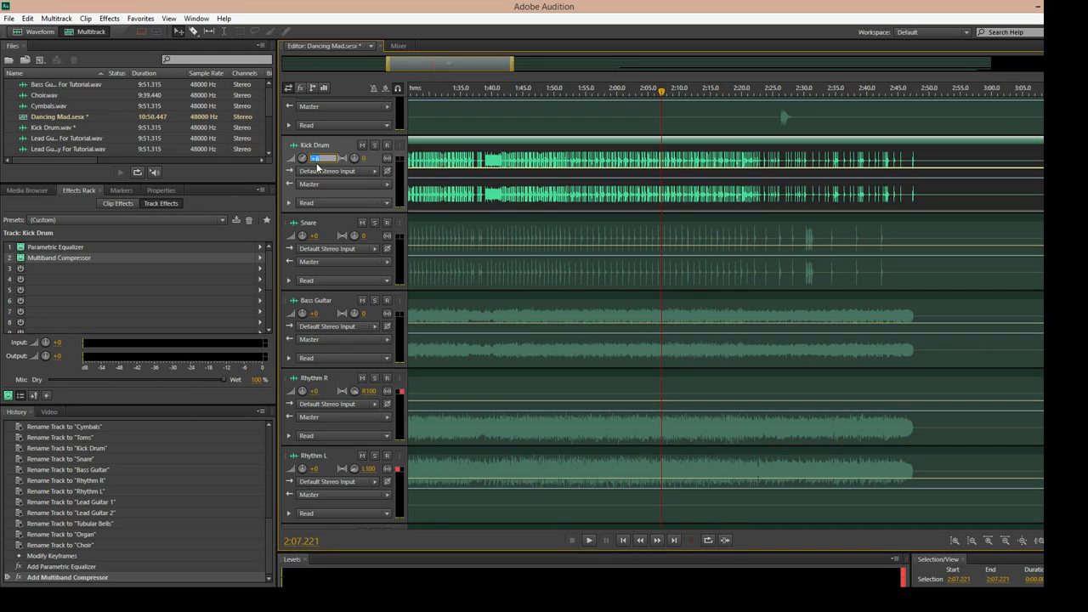
type("-6.5")
key("Return")
key("space")
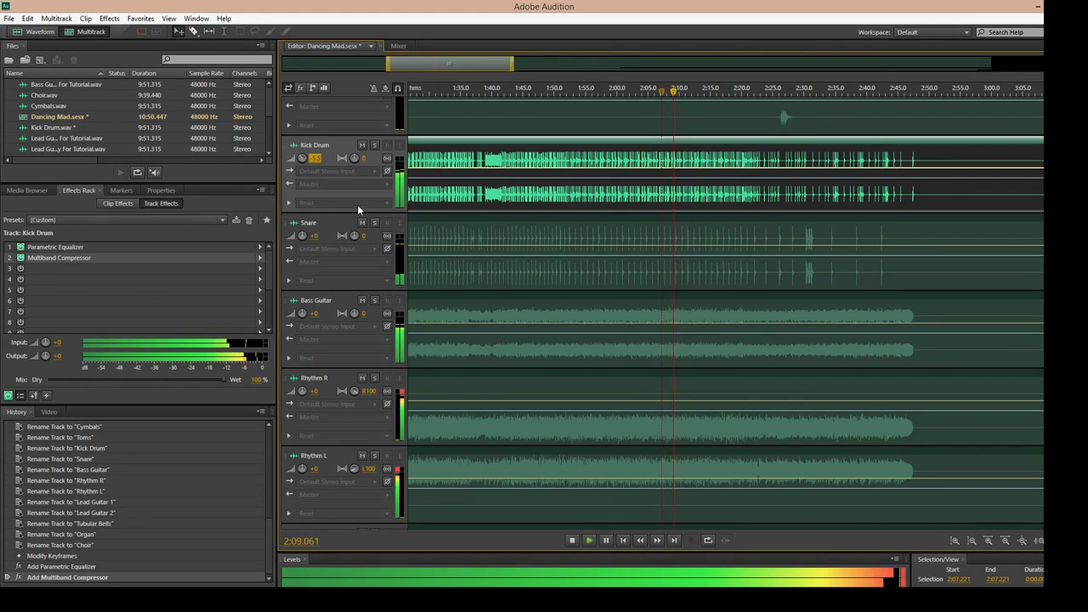
key("space")
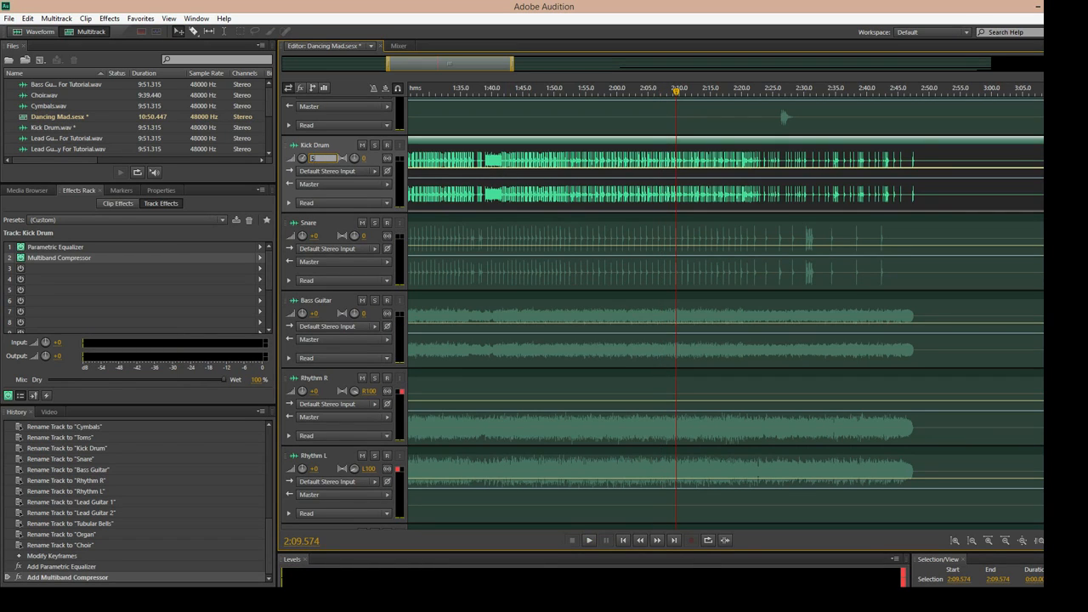
key("space")
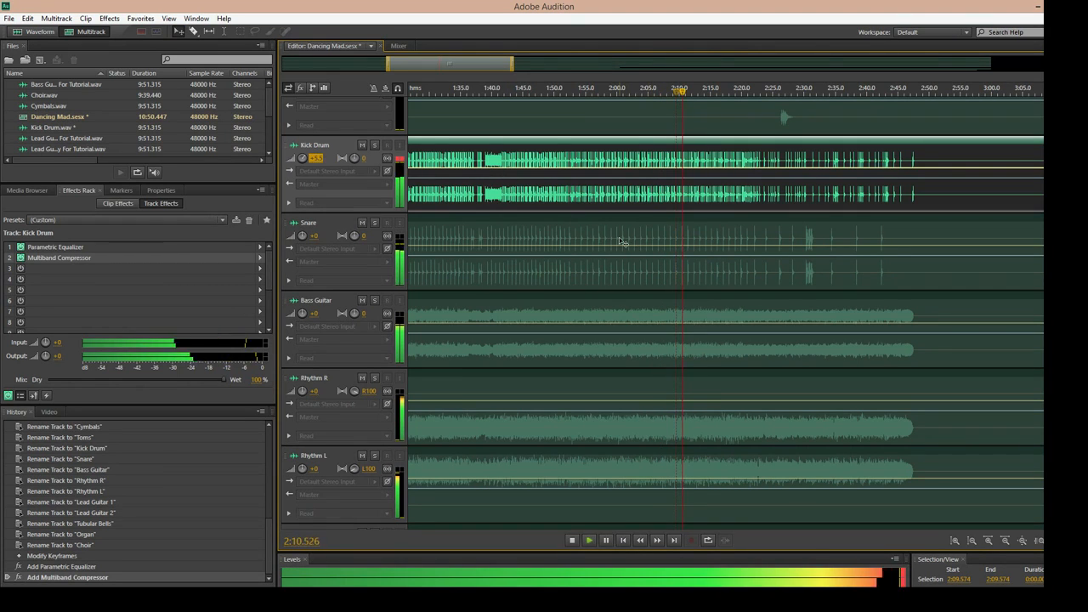
key("space")
Step: Set the kick drum track's volume to +4.5 dB and listen to the mix, replaying it from about 1:57
left_click(316, 158)
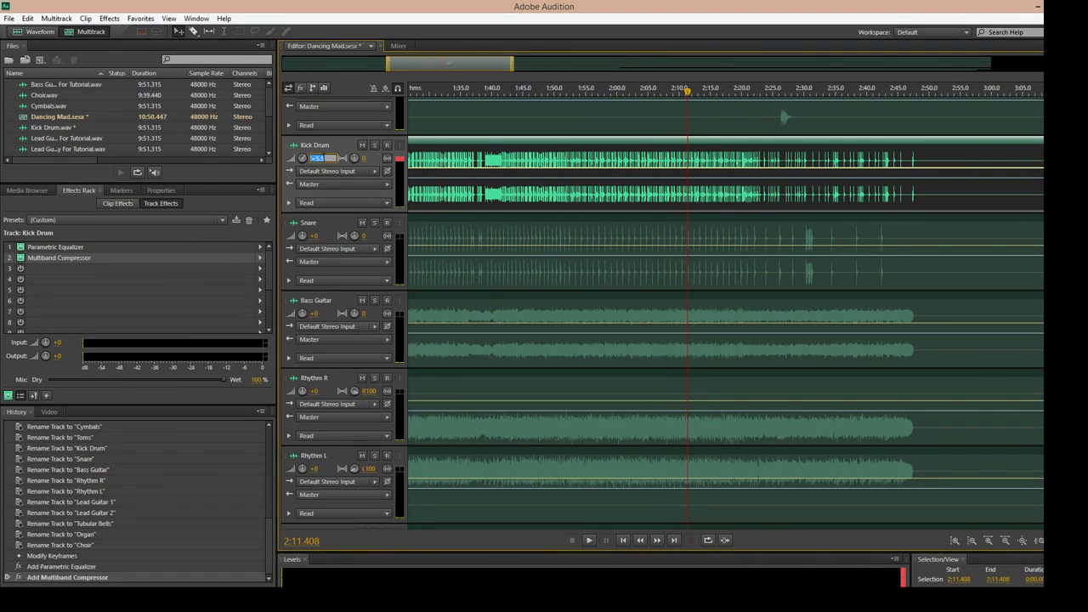
type("4.5")
key("Return")
key("space")
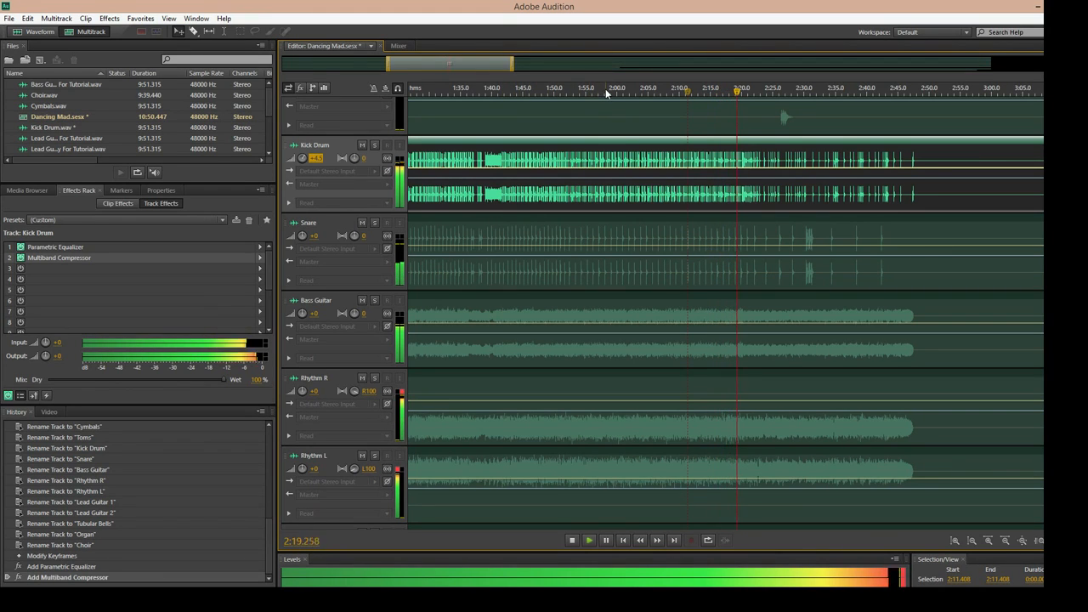
key("space")
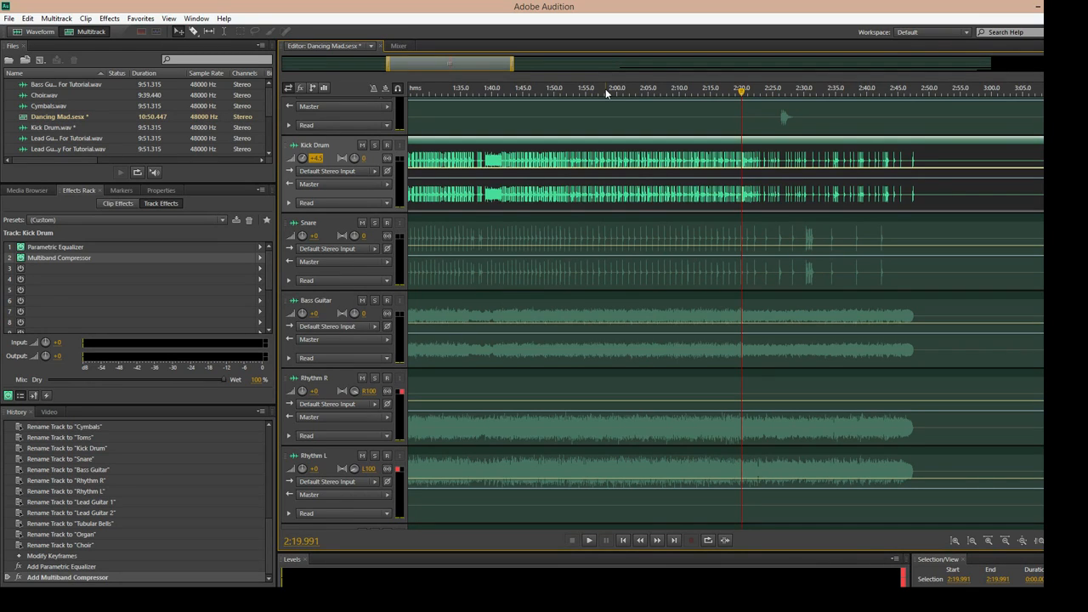
left_click(600, 89)
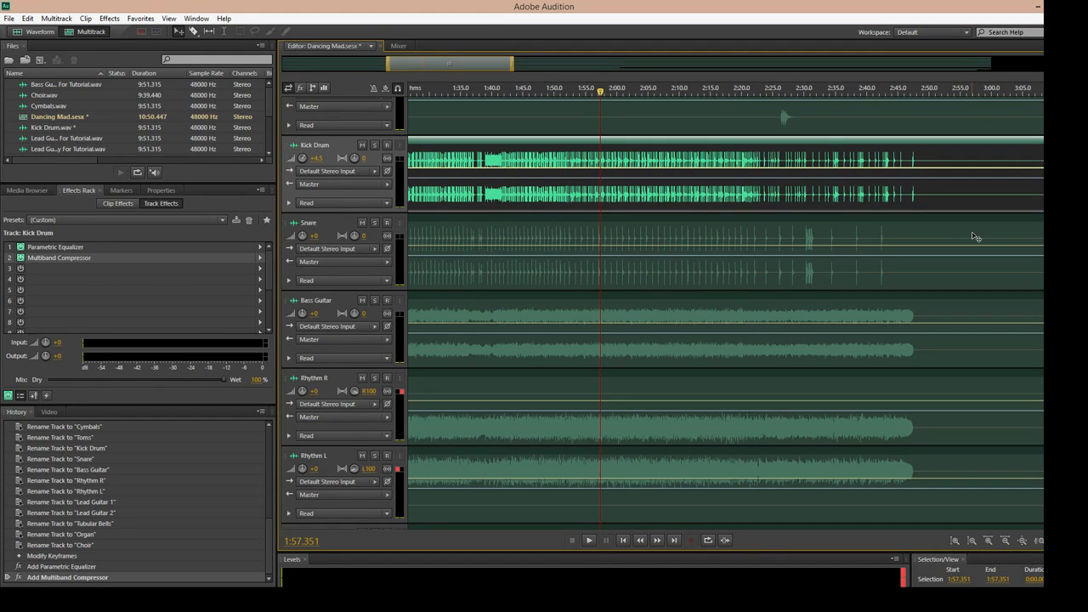
key("space")
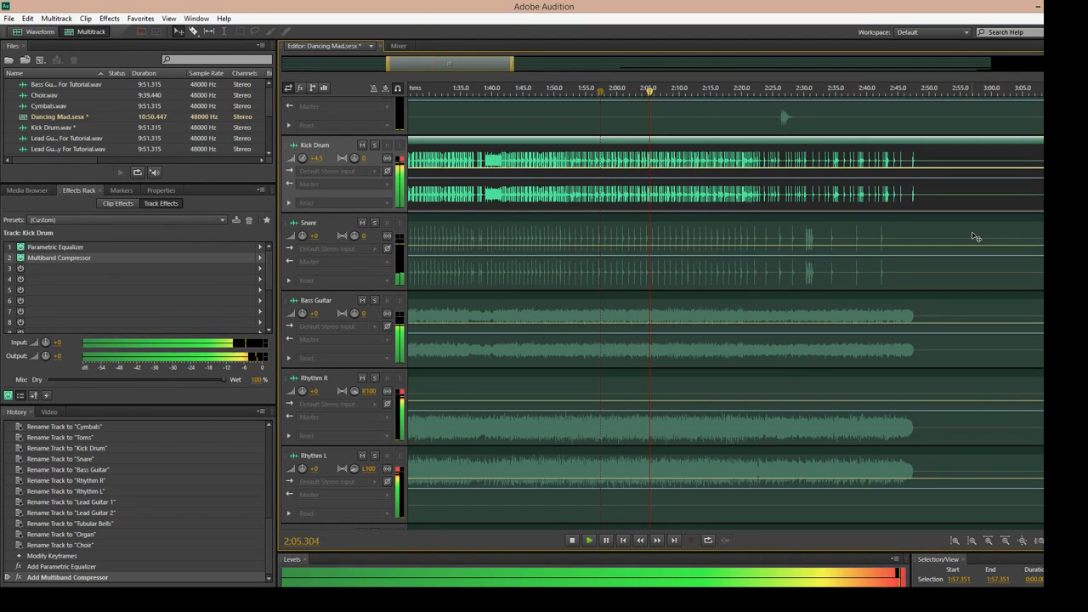
key("space")
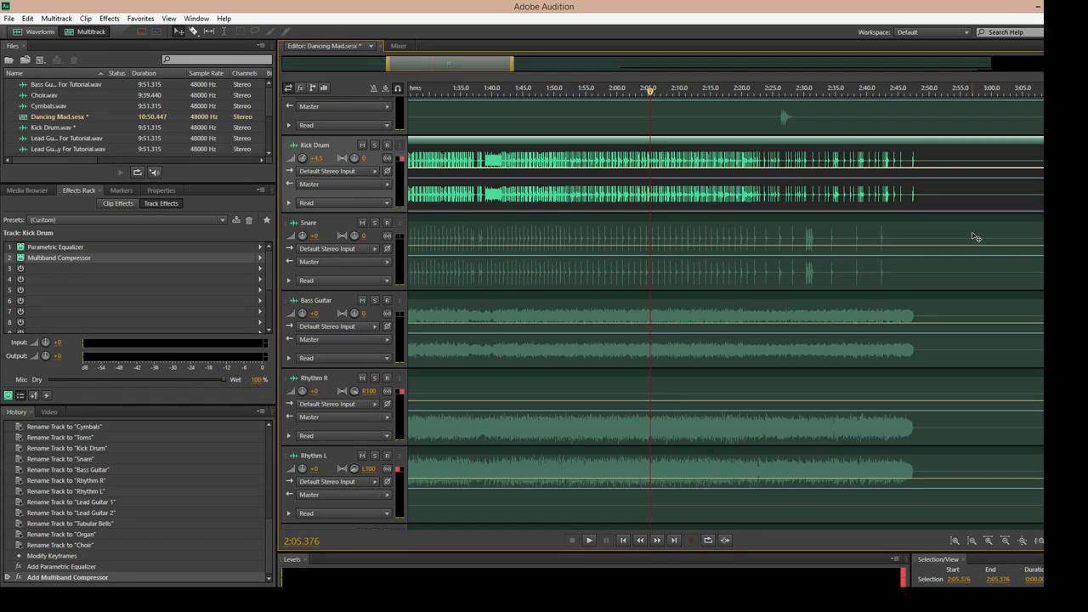
Step: Solo the Rhythm R, Rhythm L and Kick Drum tracks, and add the Bass Guitar to the solo during playback
left_click(374, 377)
left_click(374, 456)
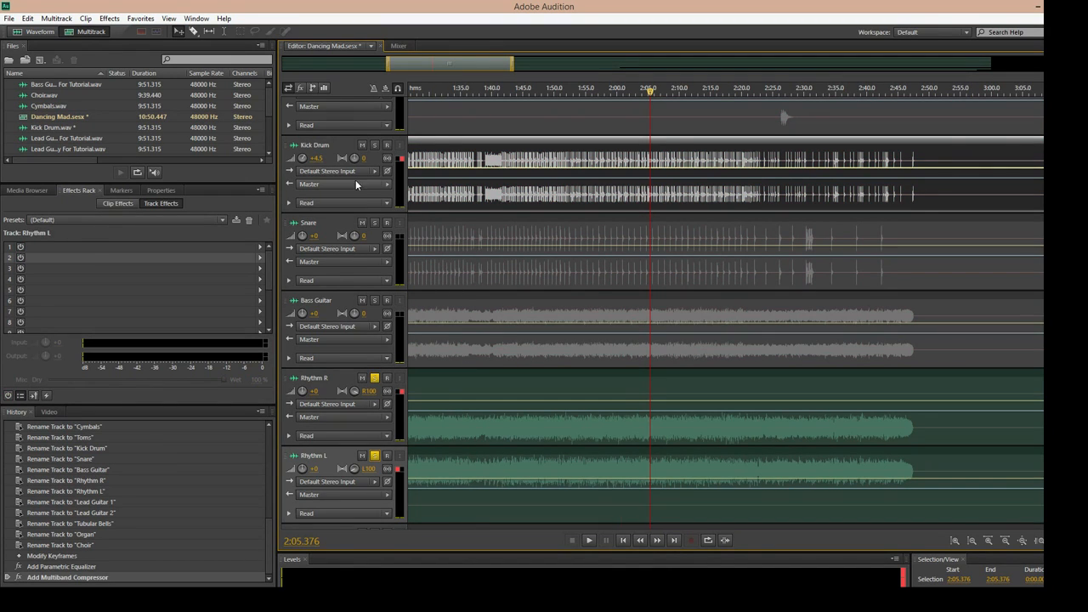
left_click(374, 145)
key("space")
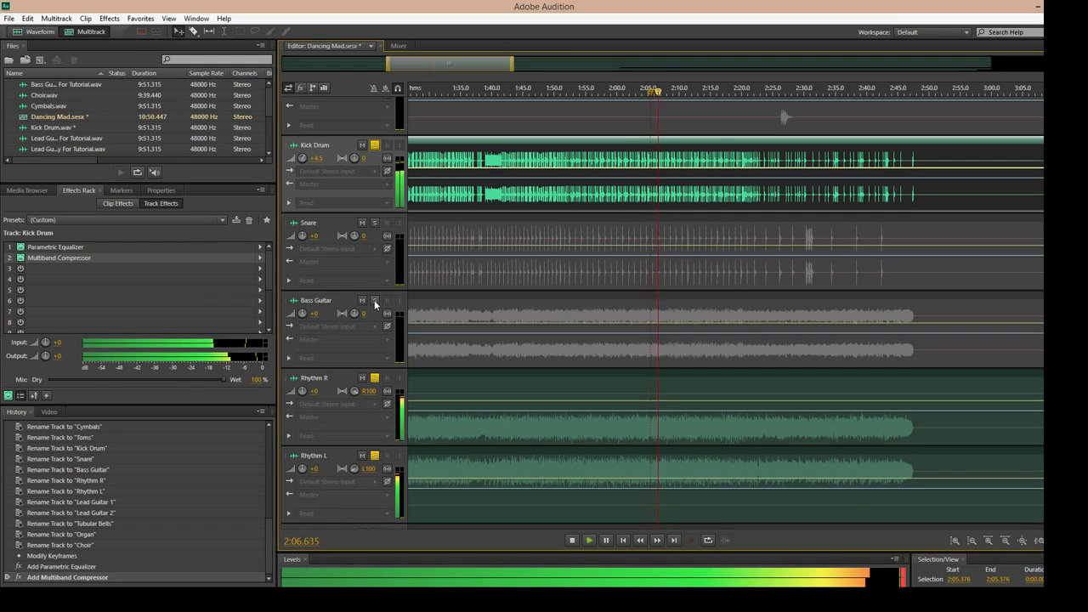
left_click(375, 301)
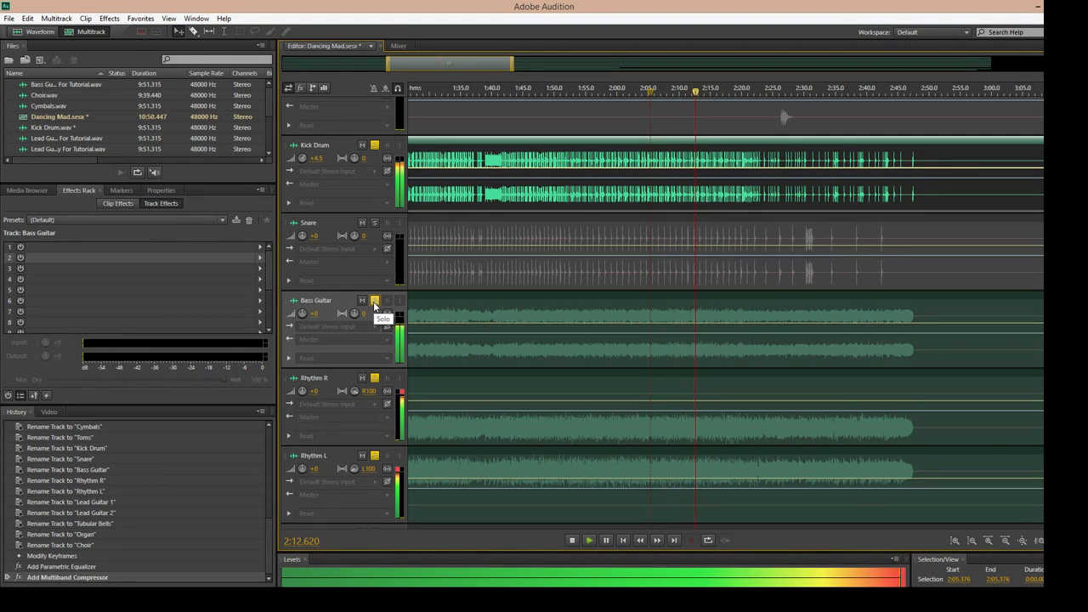
key("space")
Step: Unsolo the Bass Guitar, replay the soloed tracks from about 1:53, and bring the bass back in to compare
left_click(374, 303)
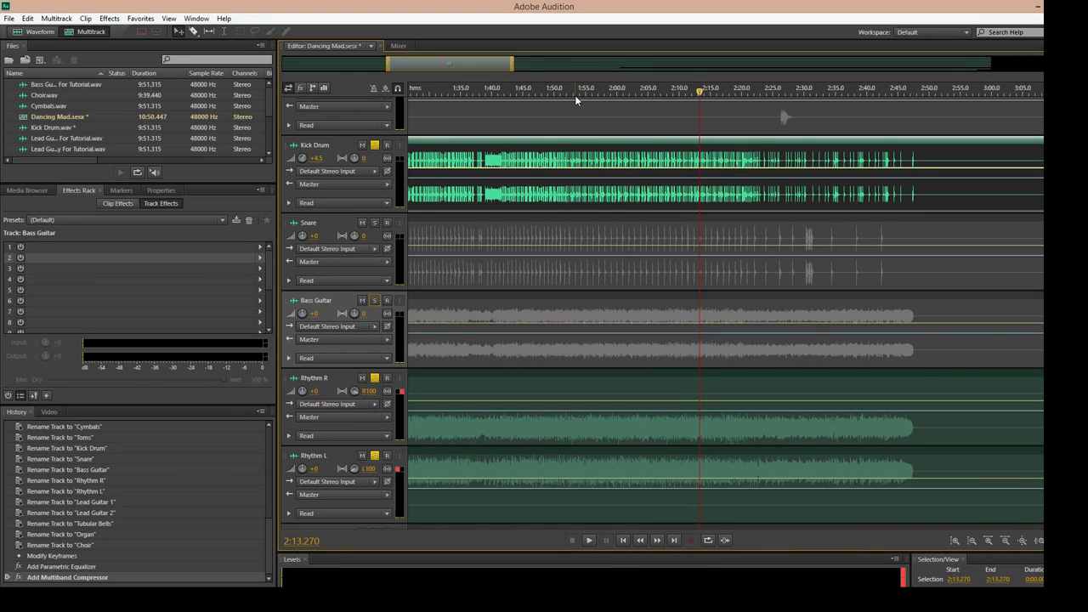
left_click(576, 101)
key("space")
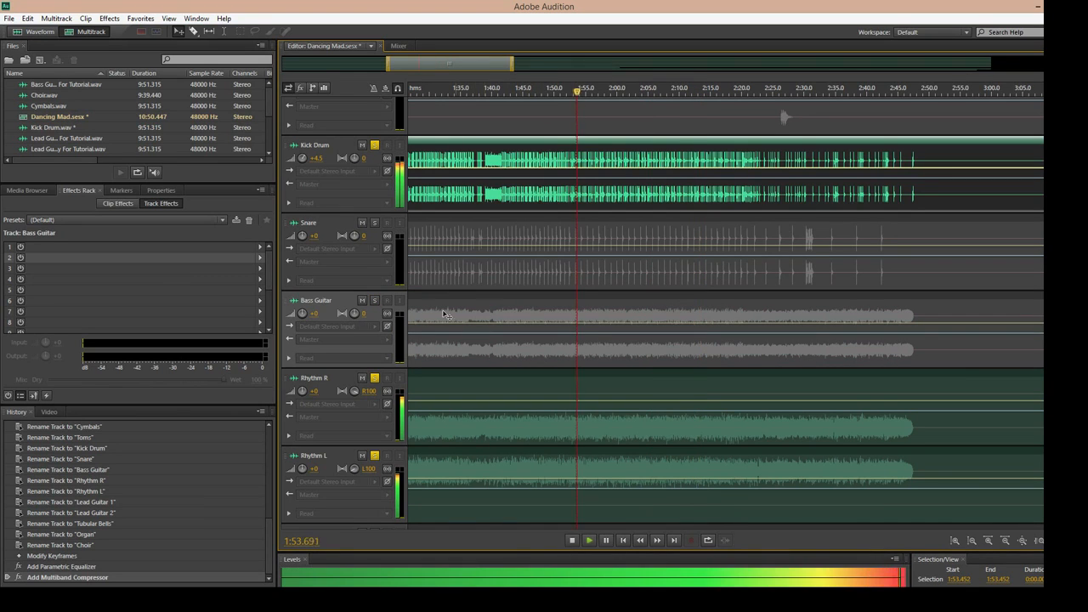
left_click(374, 303)
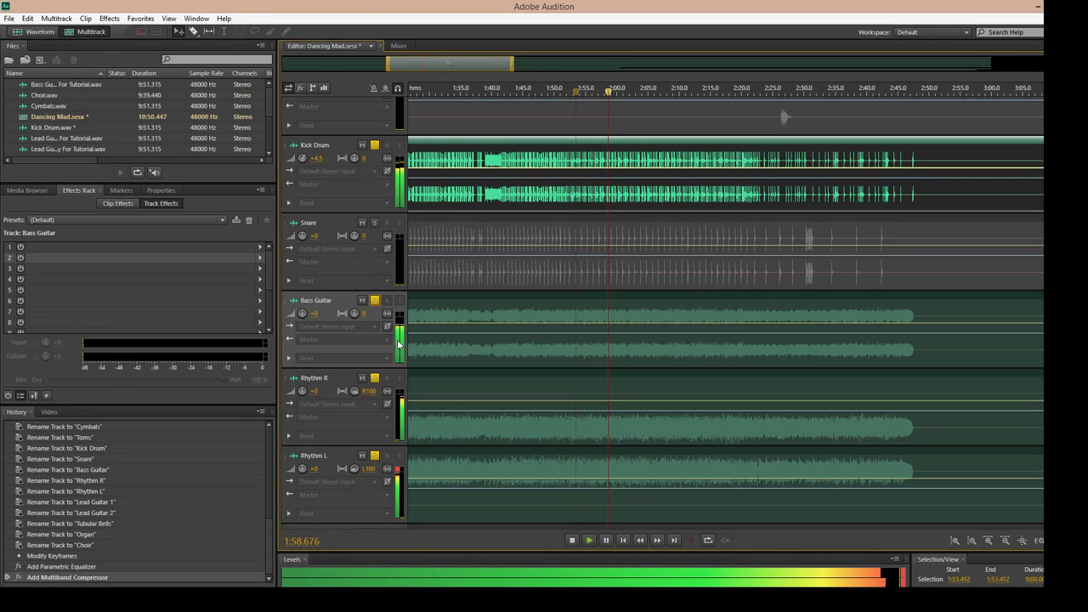
key("space")
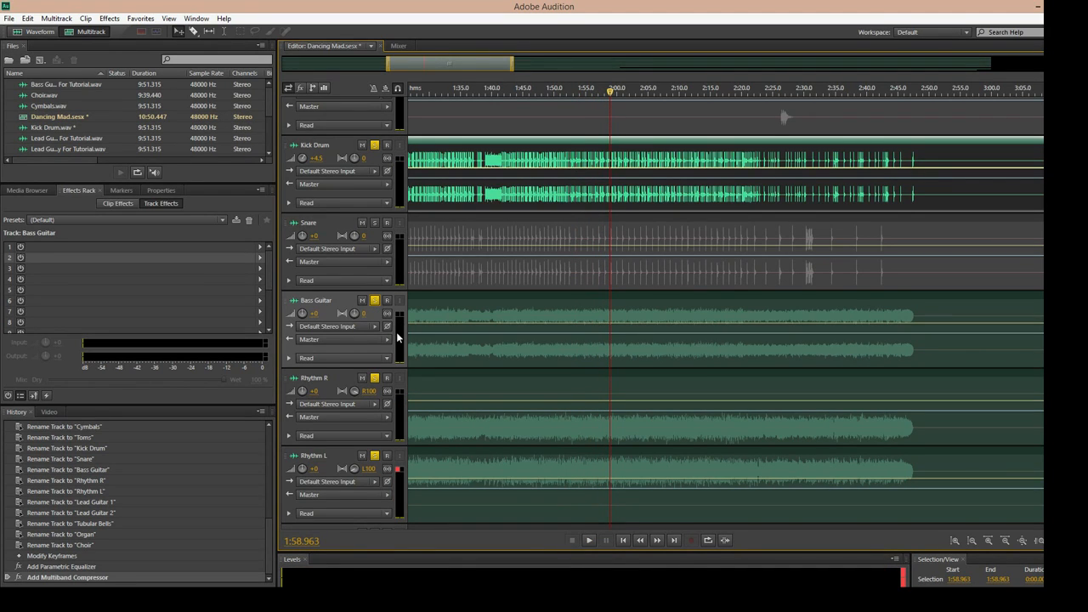
Step: Try the Bass Guitar track's volume at +6 dB, playing the soloed tracks with the bass's solo toggled off and on to compare
left_click(314, 314)
left_click(348, 306)
left_click(316, 314)
type("6")
key("Return")
key("space")
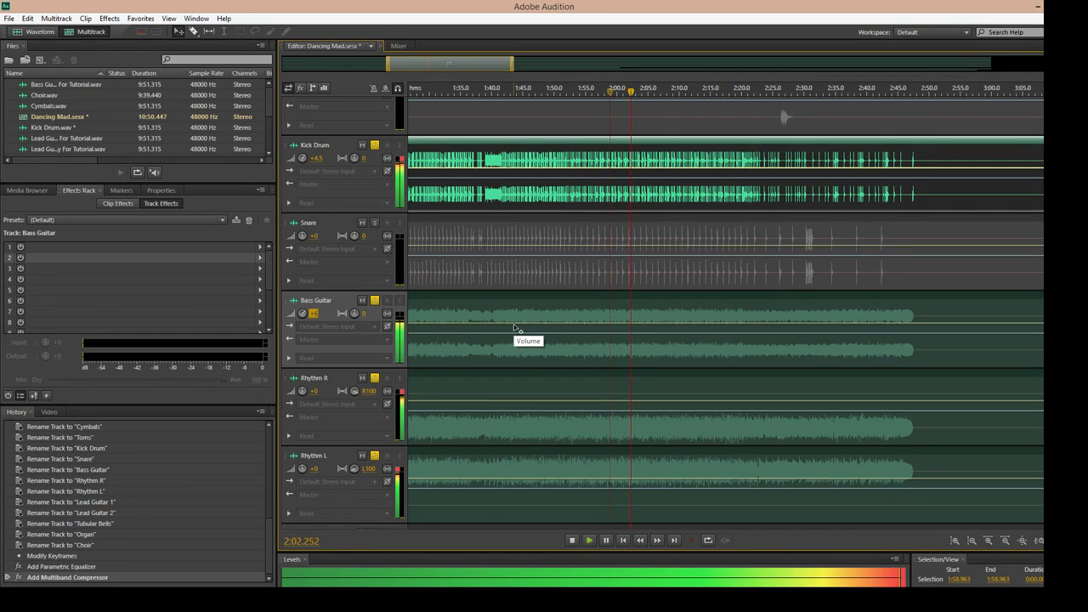
left_click(372, 302)
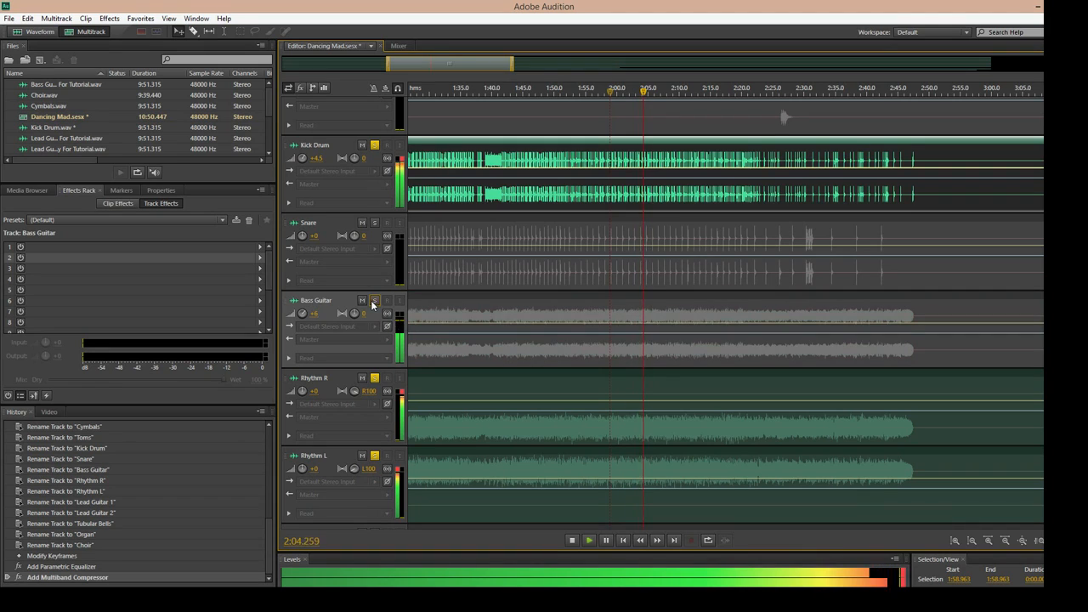
left_click(374, 303)
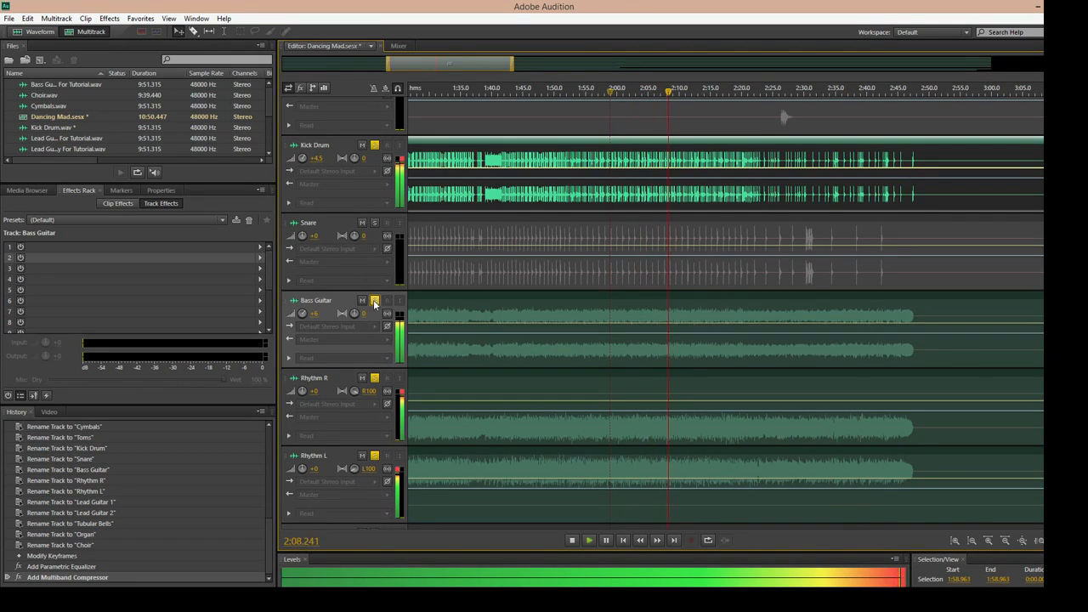
key("space")
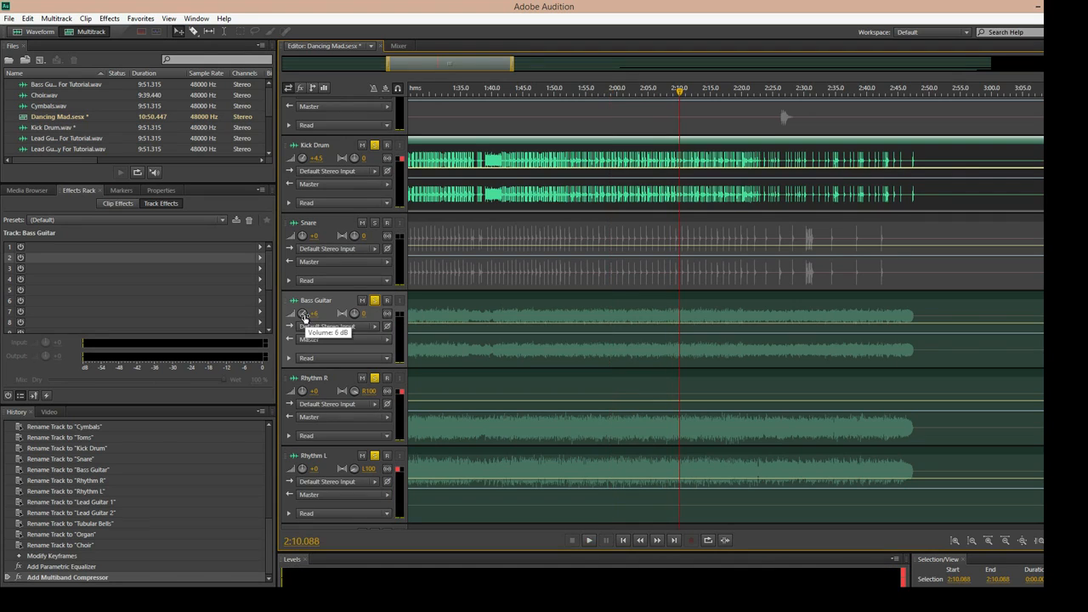
Step: Try the Bass Guitar's volume at +7 dB, play the soloed tracks briefly and clear the output level's clip indicator
left_click(312, 315)
type("7")
key("Return")
key("space")
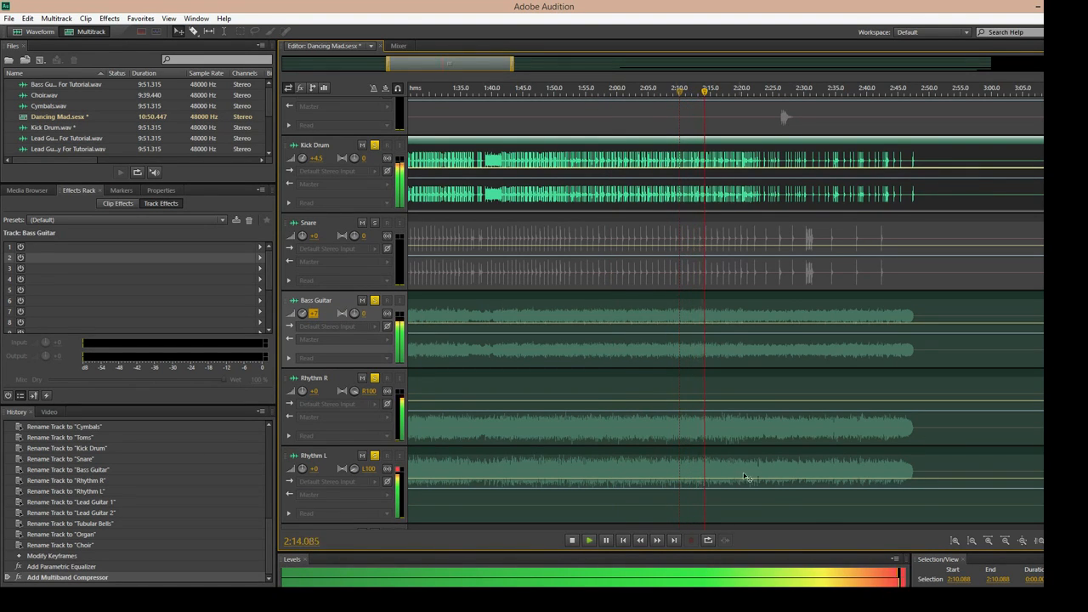
key("space")
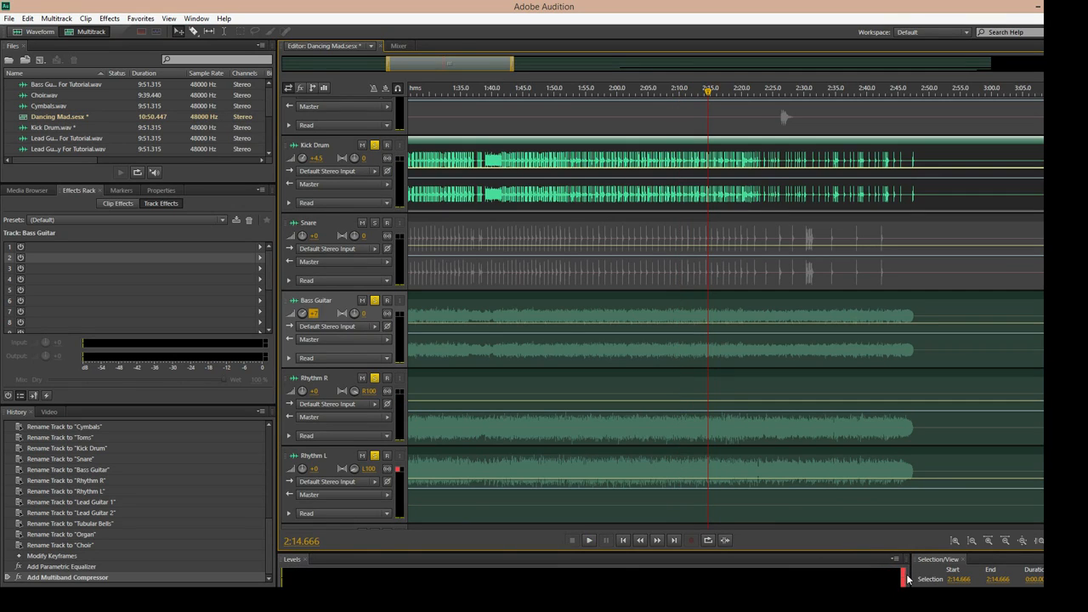
left_click(904, 579)
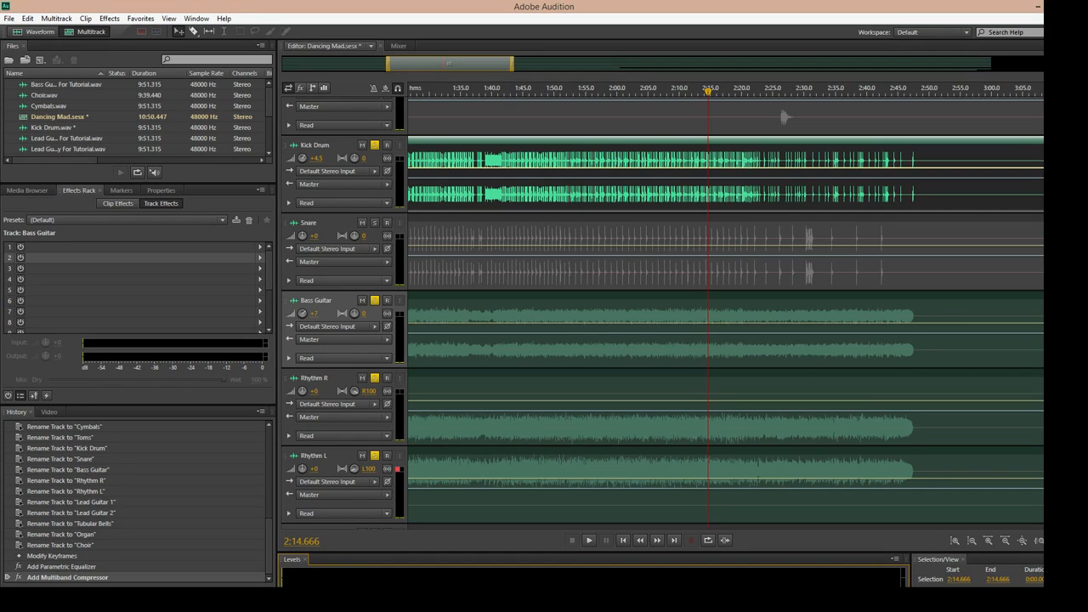
scroll(513, 520, "down", 10)
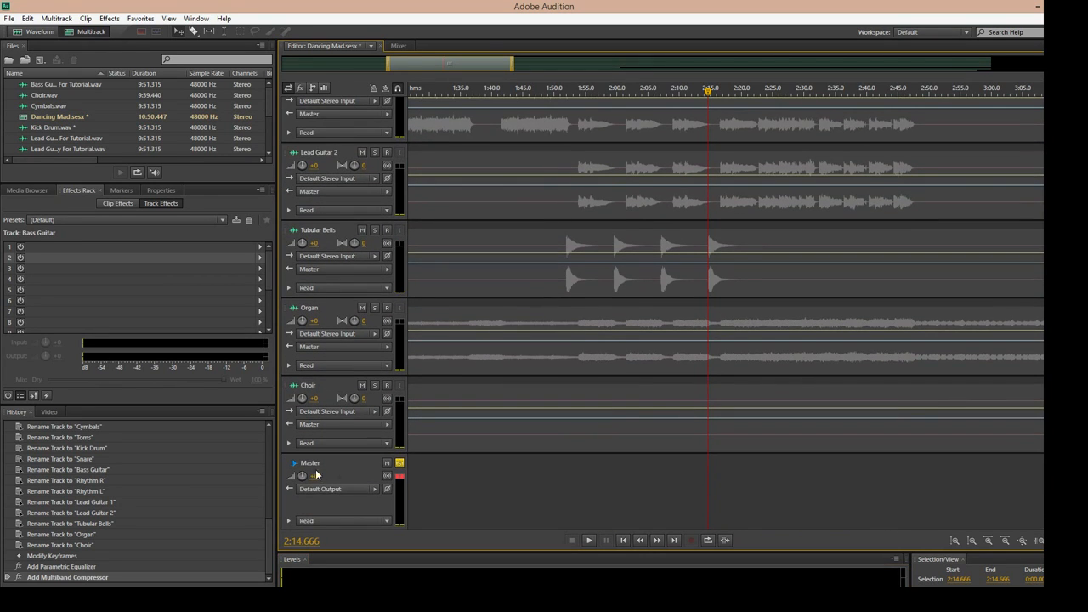
left_click(315, 470)
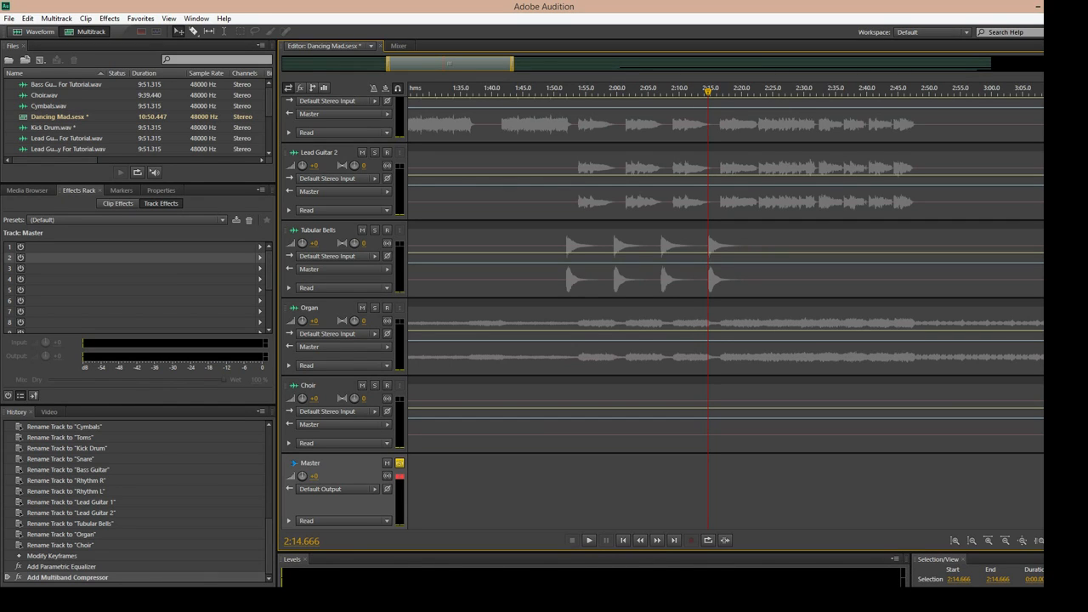
left_click_drag(726, 434, 726, 356)
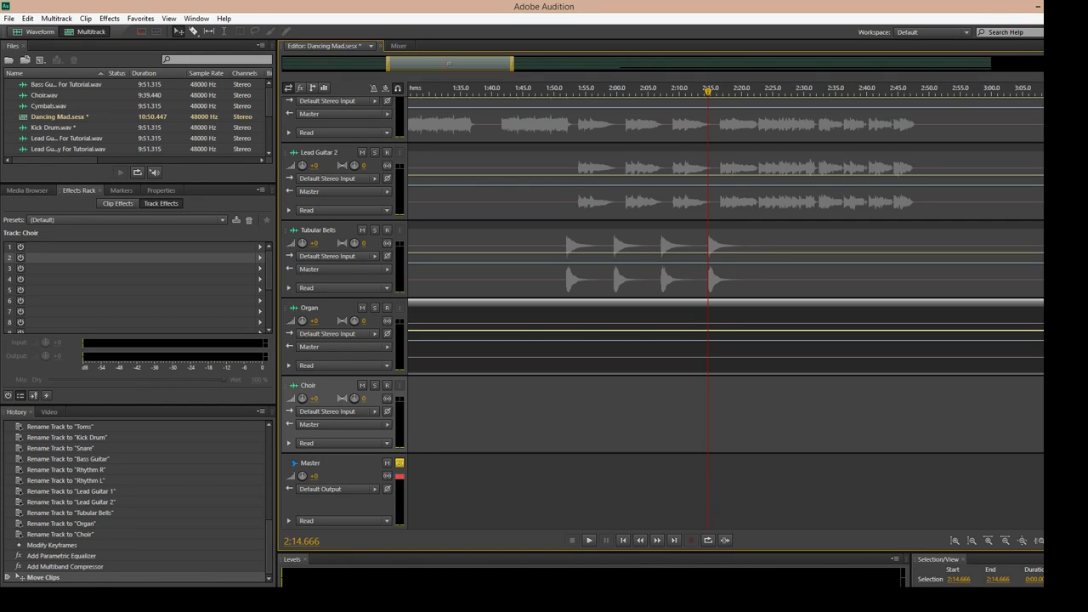
key("ctrl+z")
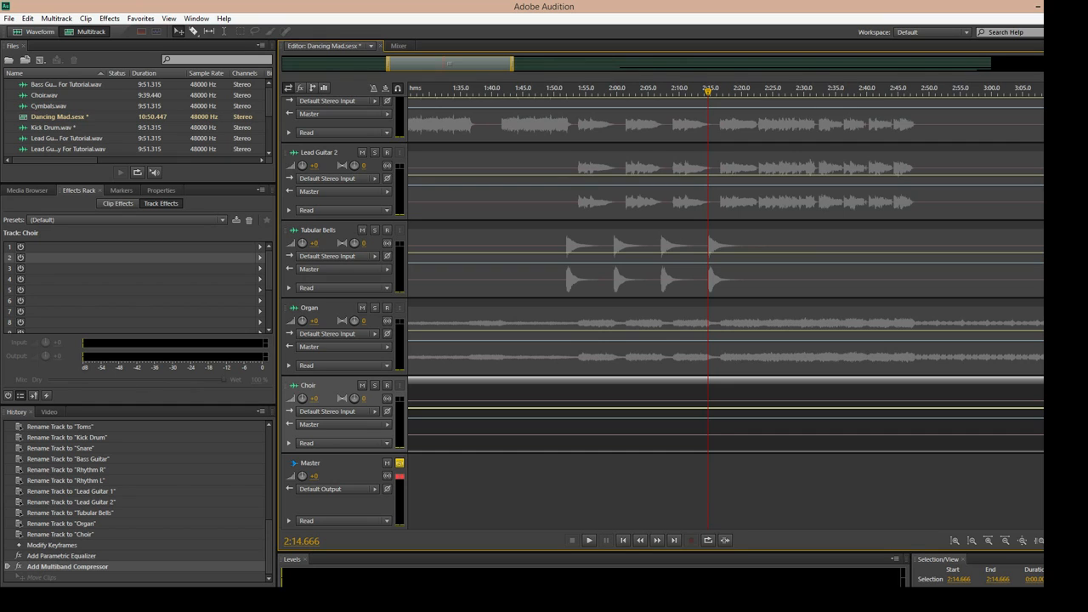
Step: Play the soloed tracks from about 2:14 to judge the Bass Guitar's level against the rhythm guitars
scroll(716, 362, "up", 9)
key("space")
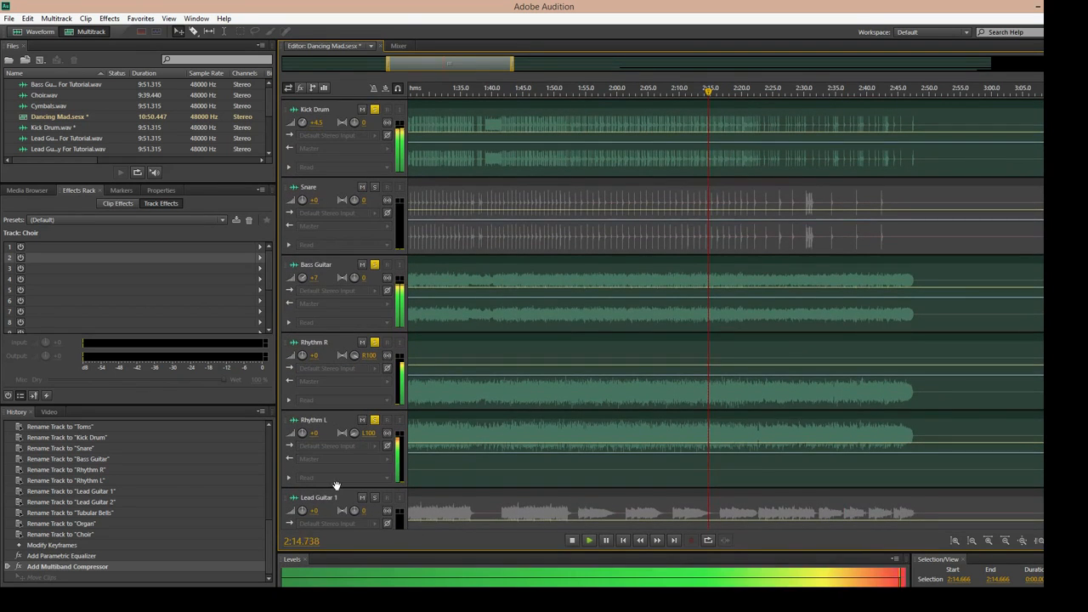
key("space")
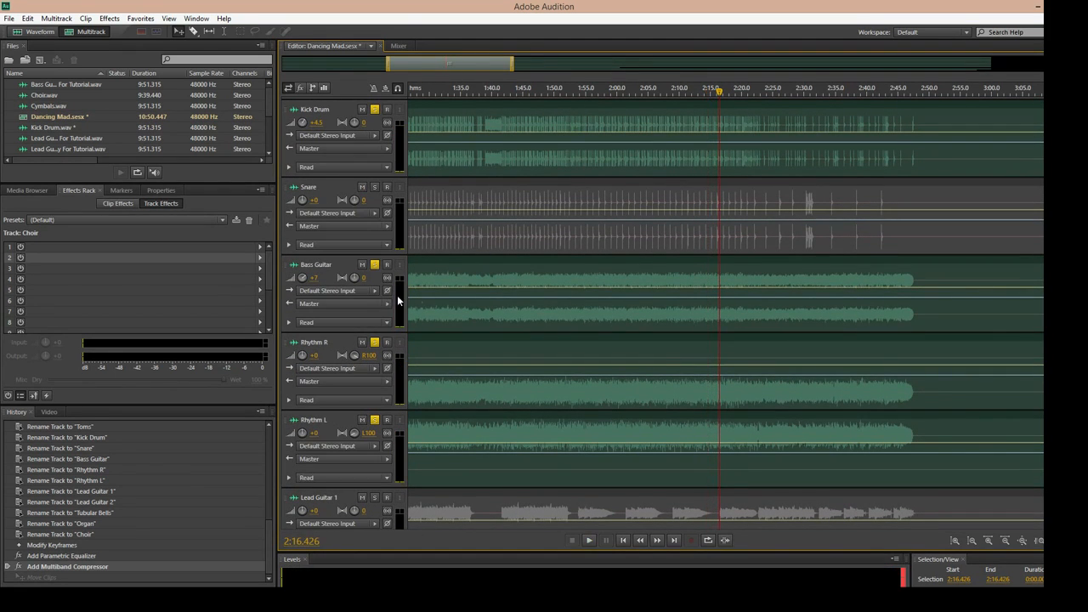
key("space")
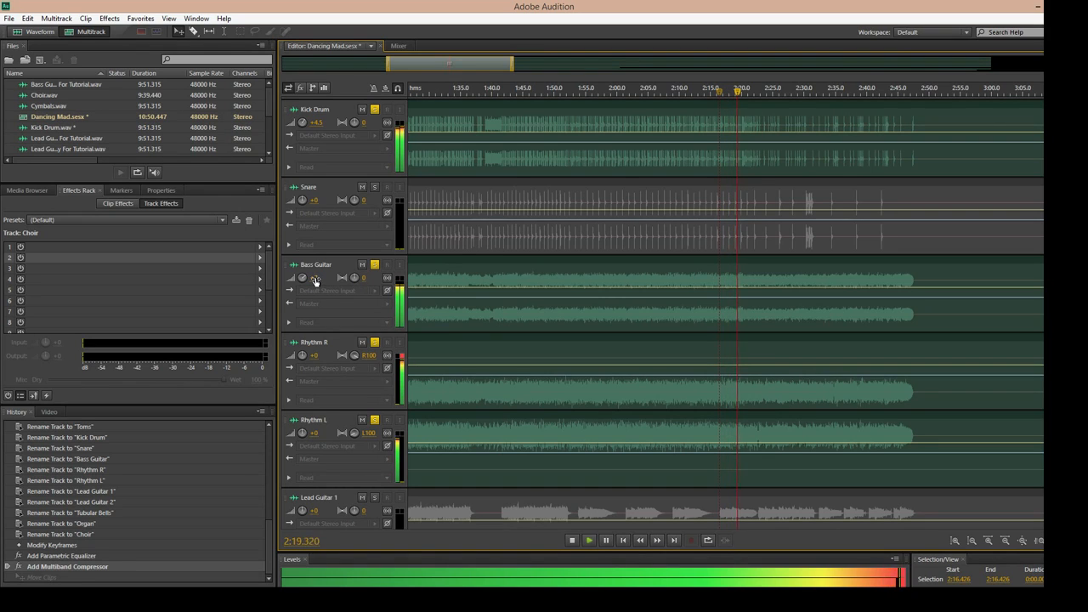
Step: Stop playback and unsolo the Bass Guitar, Kick Drum, Rhythm R and Rhythm L tracks
left_click(374, 265)
key("space")
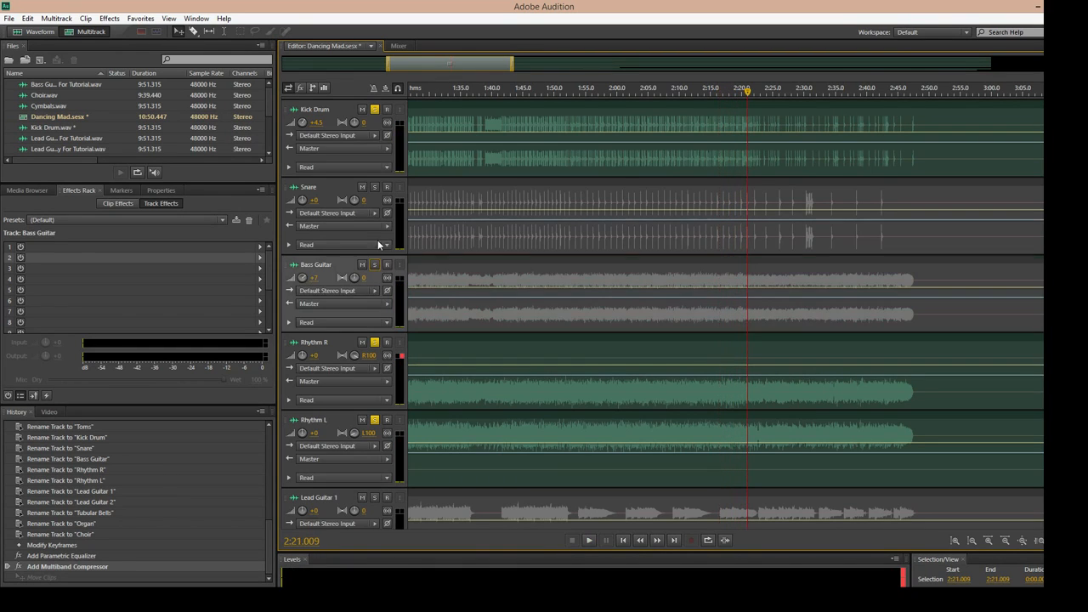
left_click(374, 109)
left_click(373, 343)
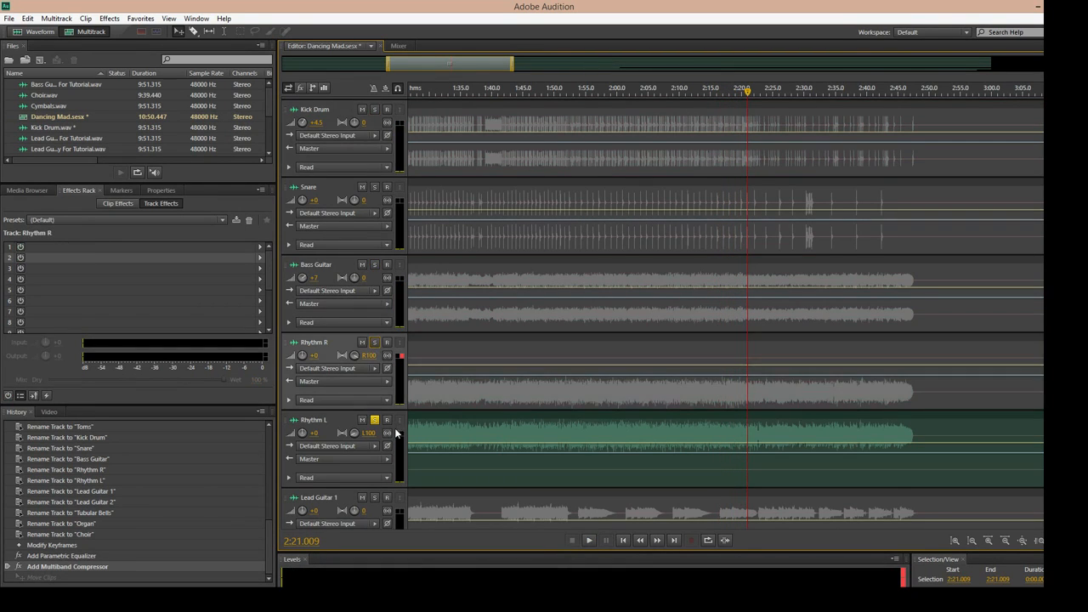
left_click(375, 420)
Step: Compare the Bass Guitar's volume at 0 dB and at +7 dB in the full mix, playing from about 1:51
left_click(313, 279)
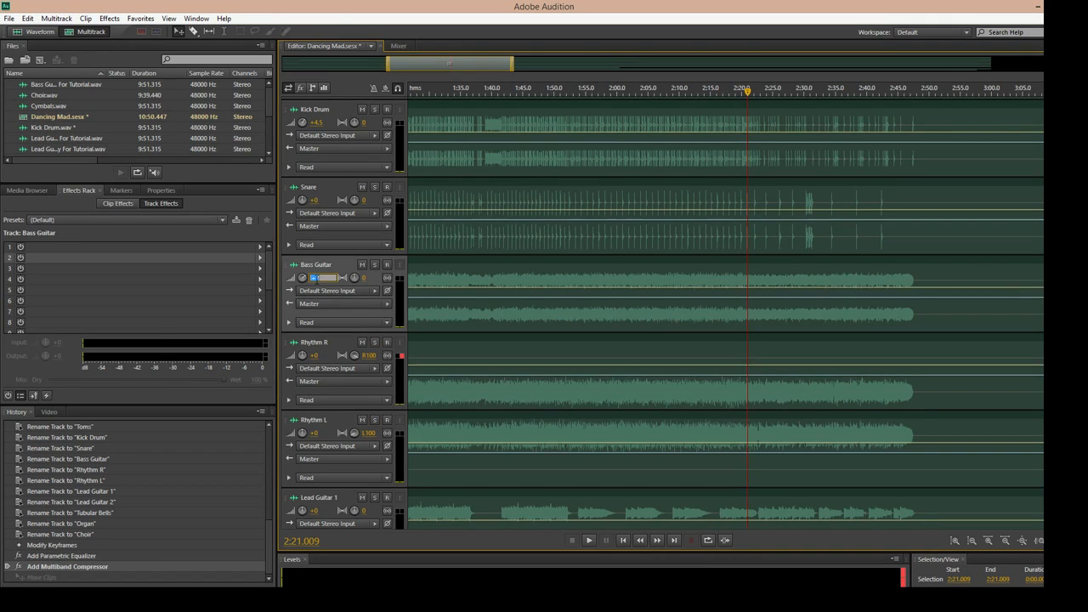
key("Return")
left_click(561, 89)
key("space")
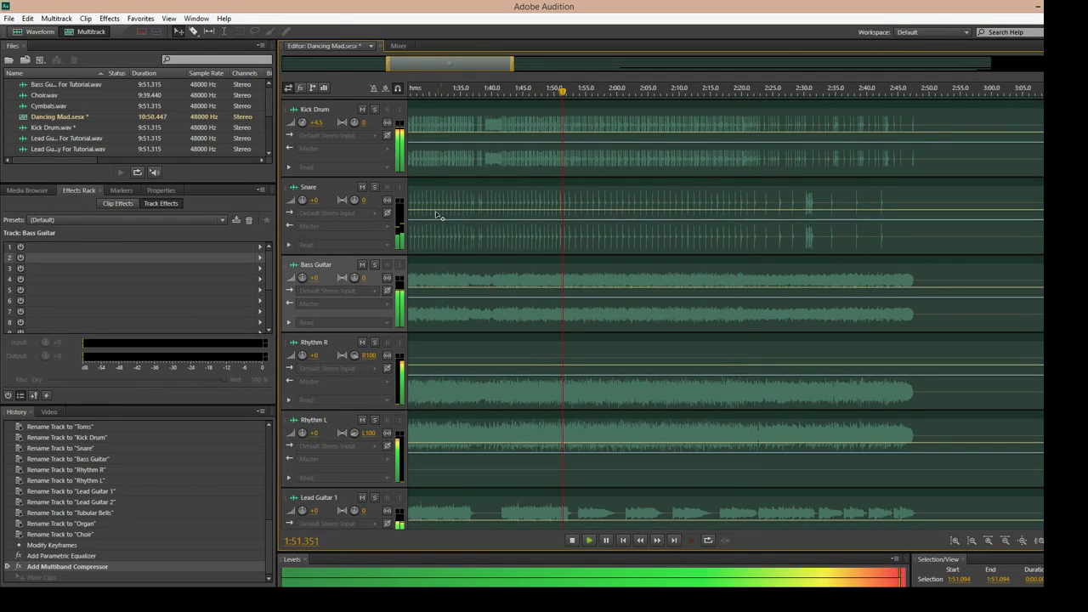
left_click(314, 277)
type("7")
key("Return")
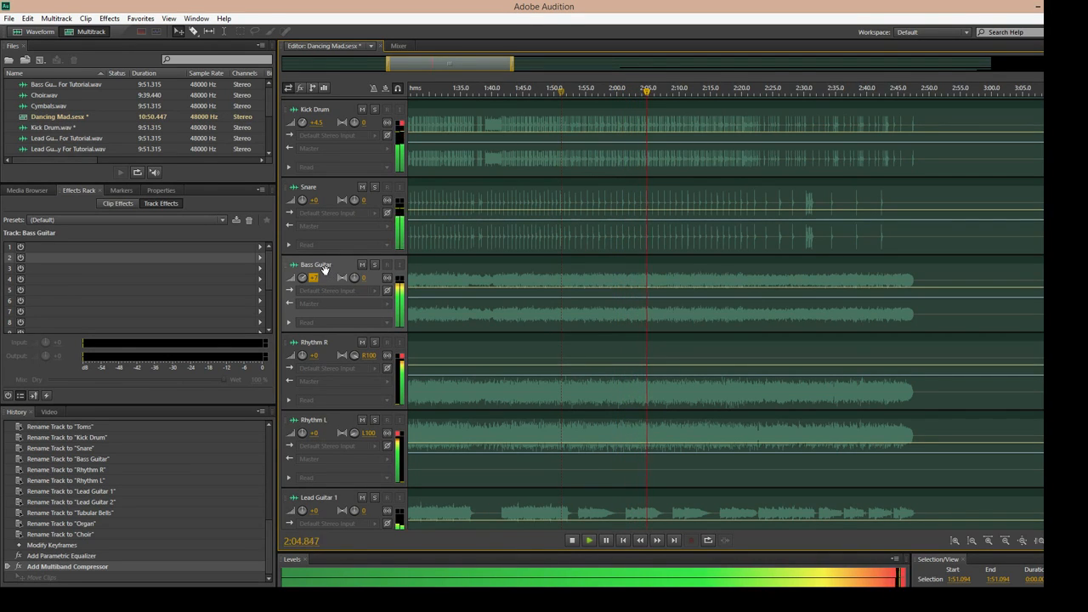
key("space")
Step: Set the Bass Guitar track's volume to +5 dB and play the full mix
left_click(314, 278)
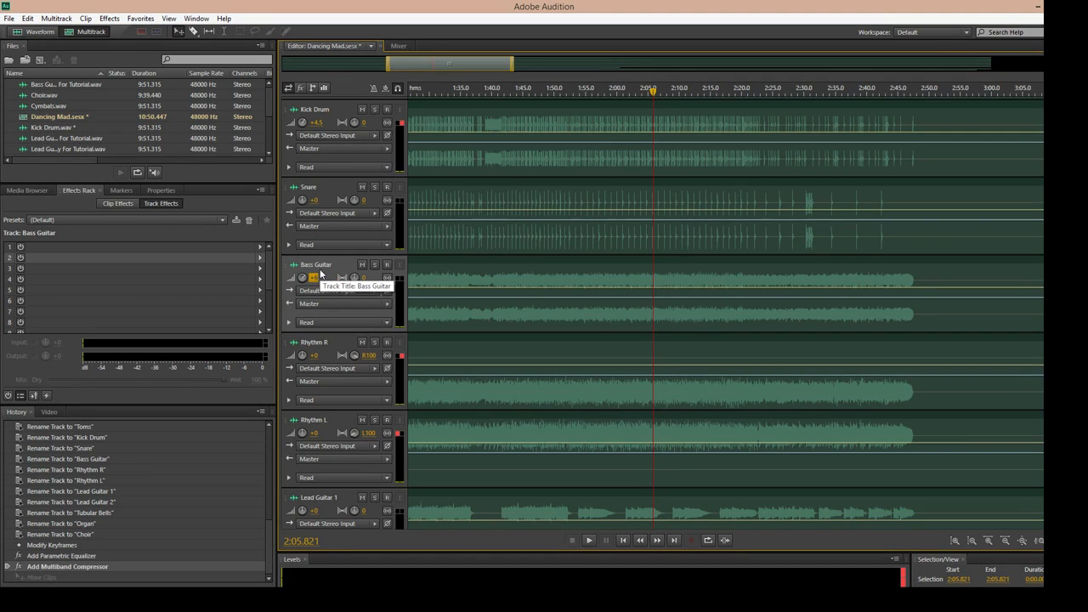
type("5")
key("Return")
key("space")
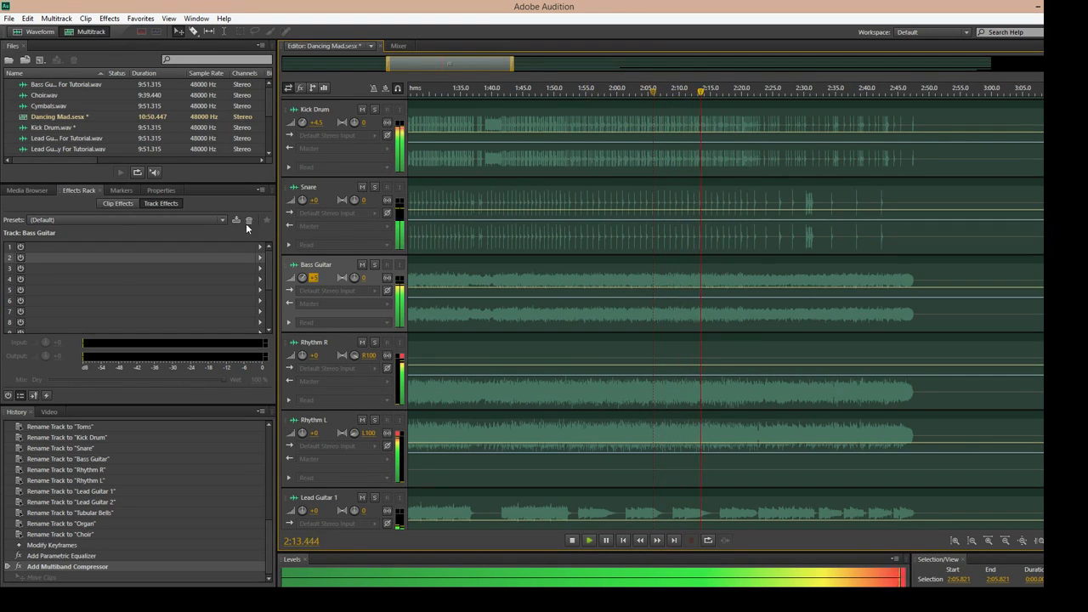
Step: Listen to the Bass Guitar soloed, and replay the full mix from about 1:48 with the bass unsoloed
left_click(374, 265)
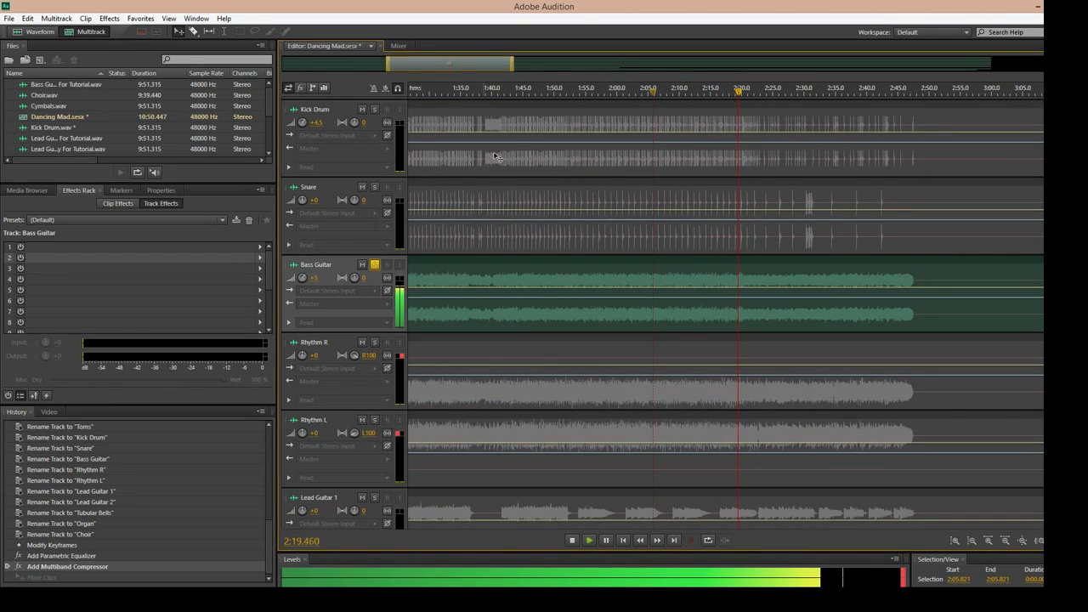
key("space")
left_click(541, 91)
left_click(376, 266)
key("space")
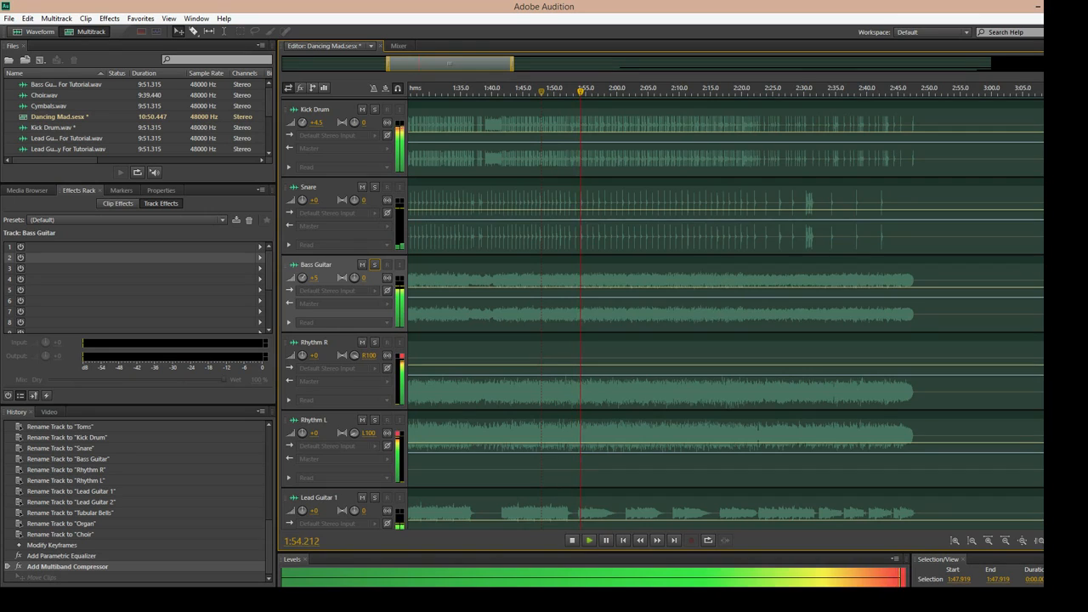
key("space")
Step: Set the Master track's volume to -3 dB and listen to the full mix from about 1:54
scroll(663, 315, "down", 5)
left_click(315, 476)
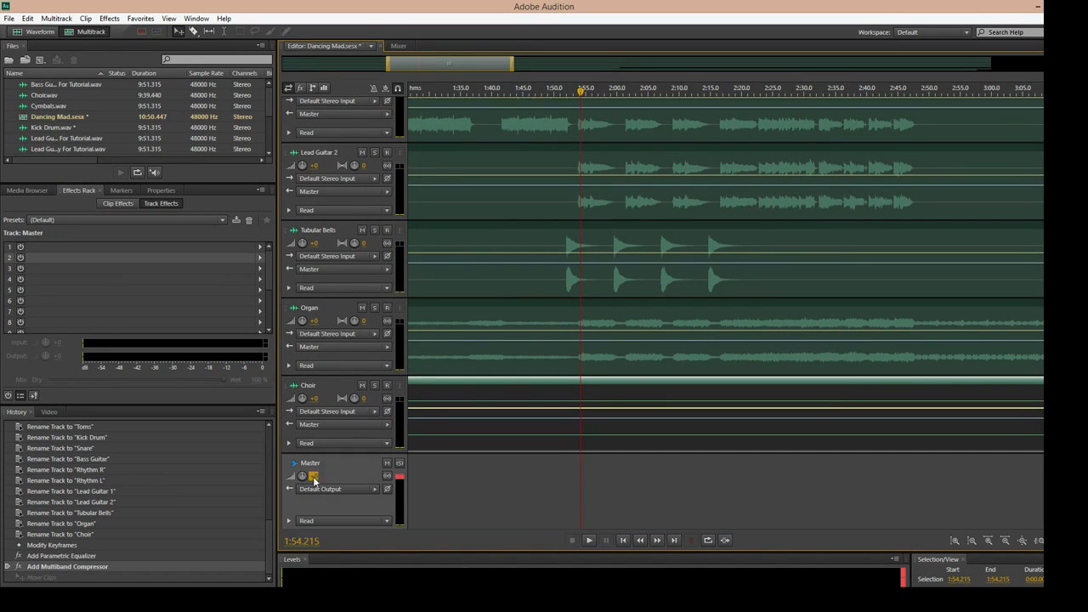
left_click(315, 476)
type("-3")
key("Return")
key("space")
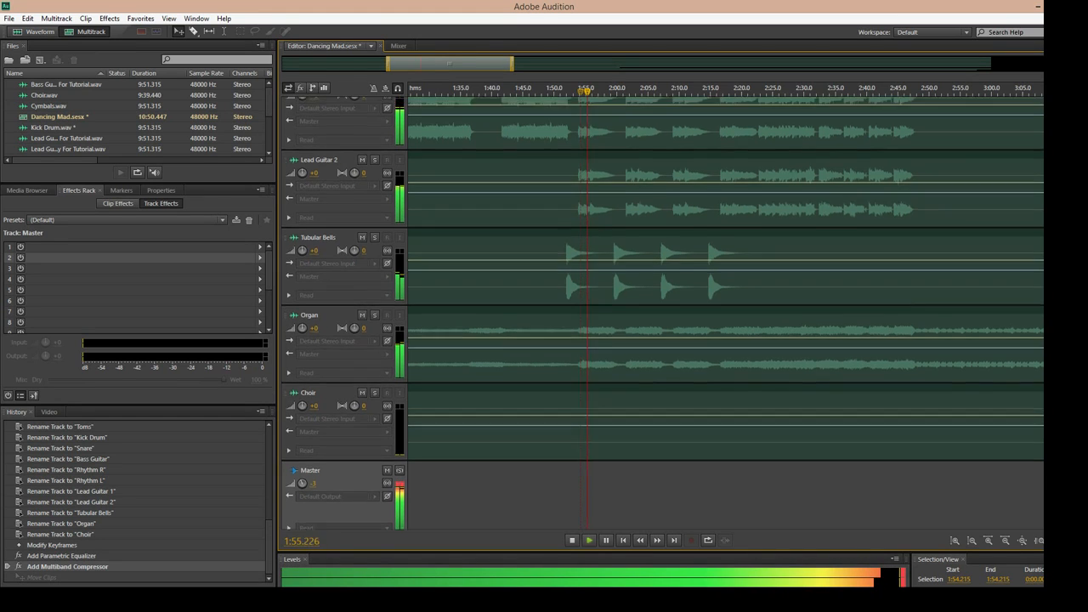
scroll(663, 315, "up", 5)
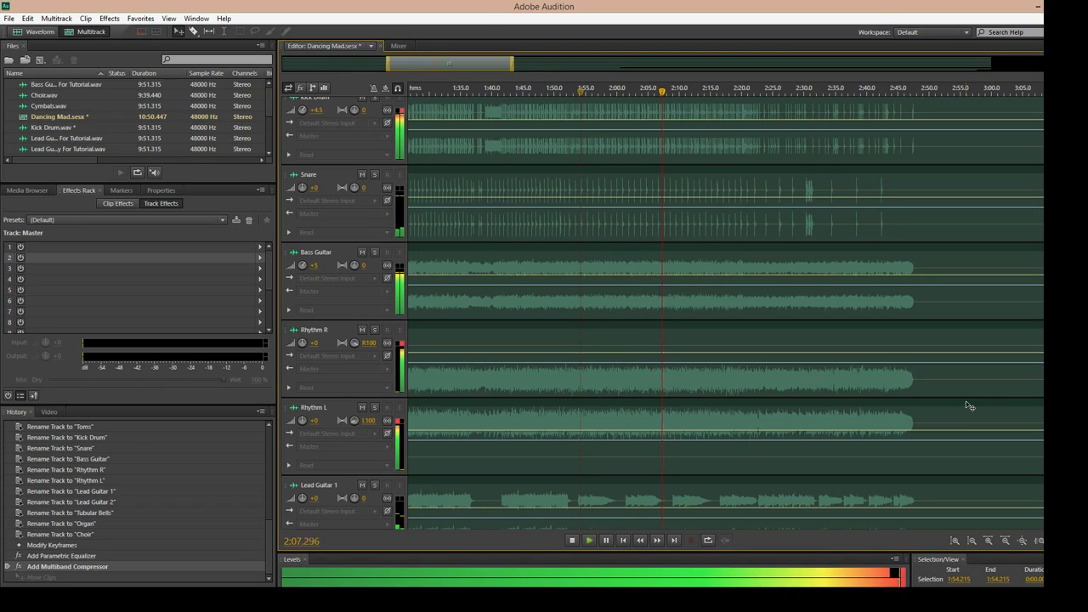
key("space")
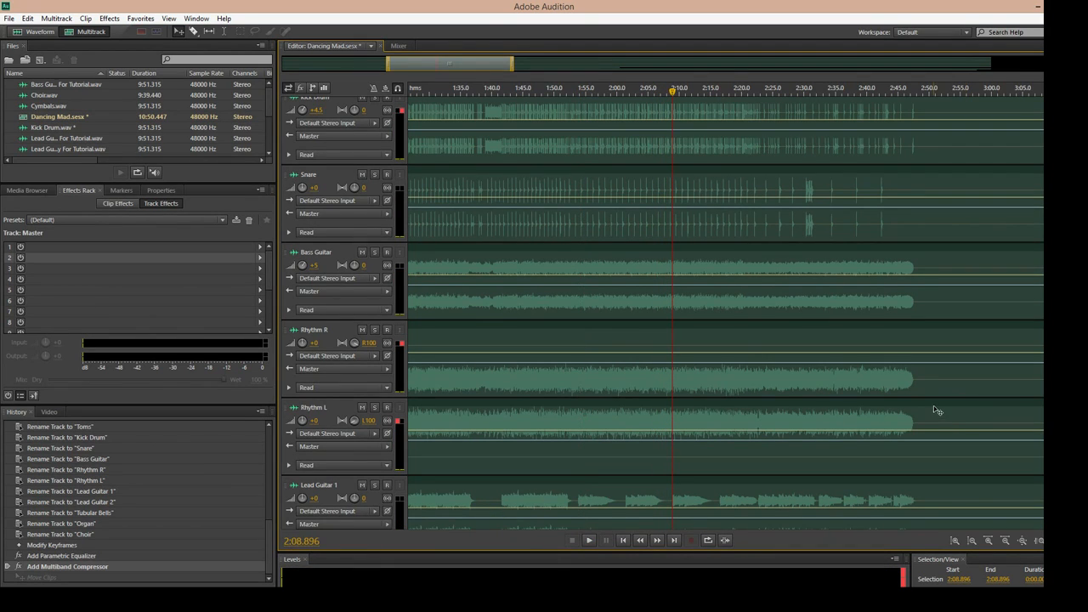
Step: Replay the full mix from about 1:58 to check the drum and bass balance
scroll(662, 313, "up", 4)
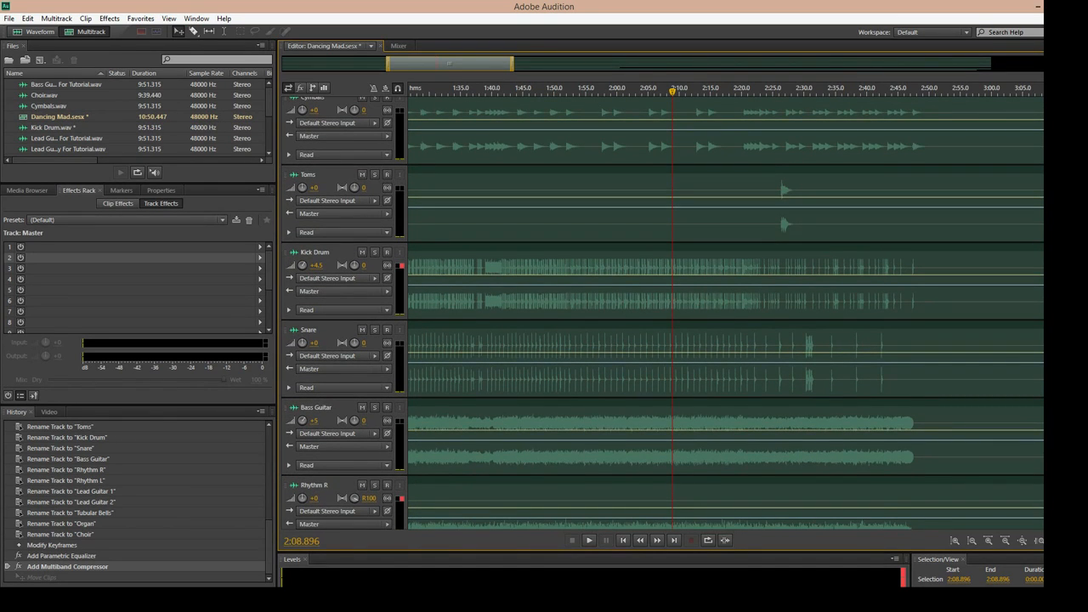
scroll(662, 313, "up", 1)
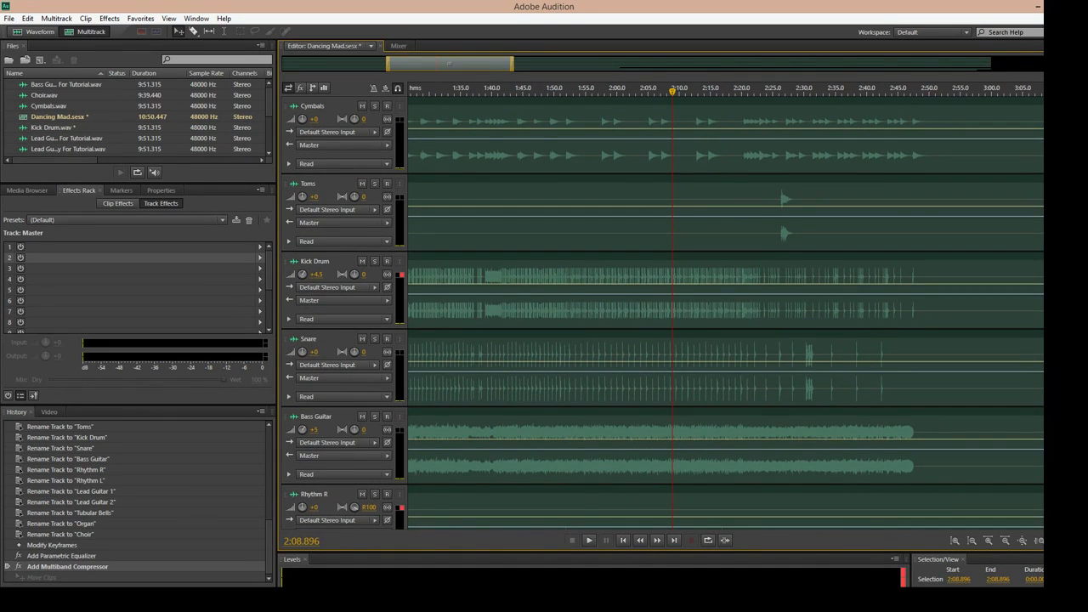
left_click(605, 90)
key("space")
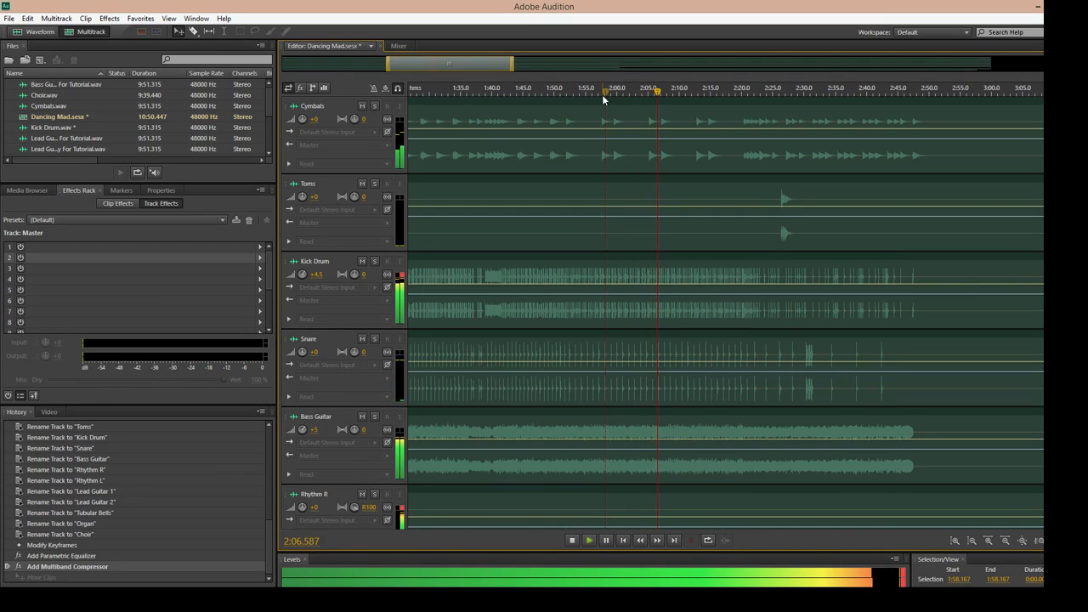
key("space")
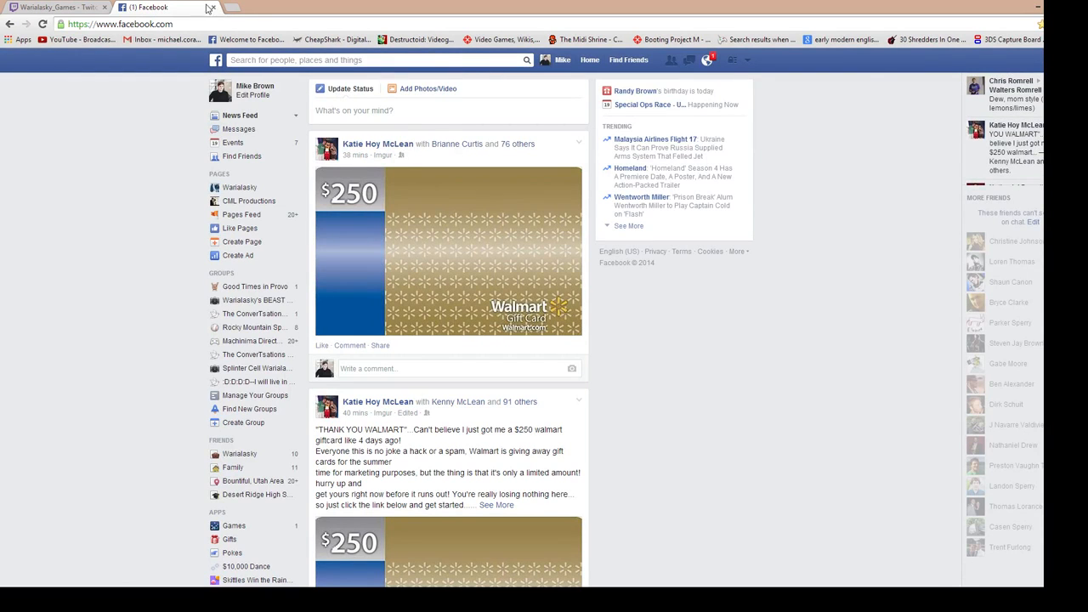
Step: On YouTube in a new browser tab, search for periphery and play the video Periphery - Scarlet (Official Music Video)
left_click(230, 9)
left_click(94, 39)
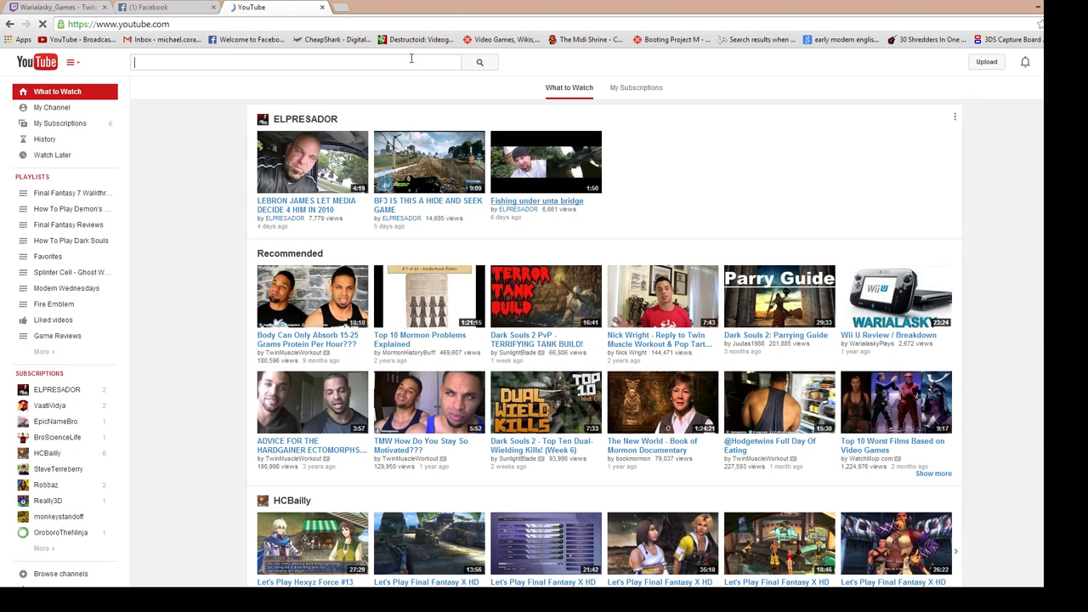
type("periph")
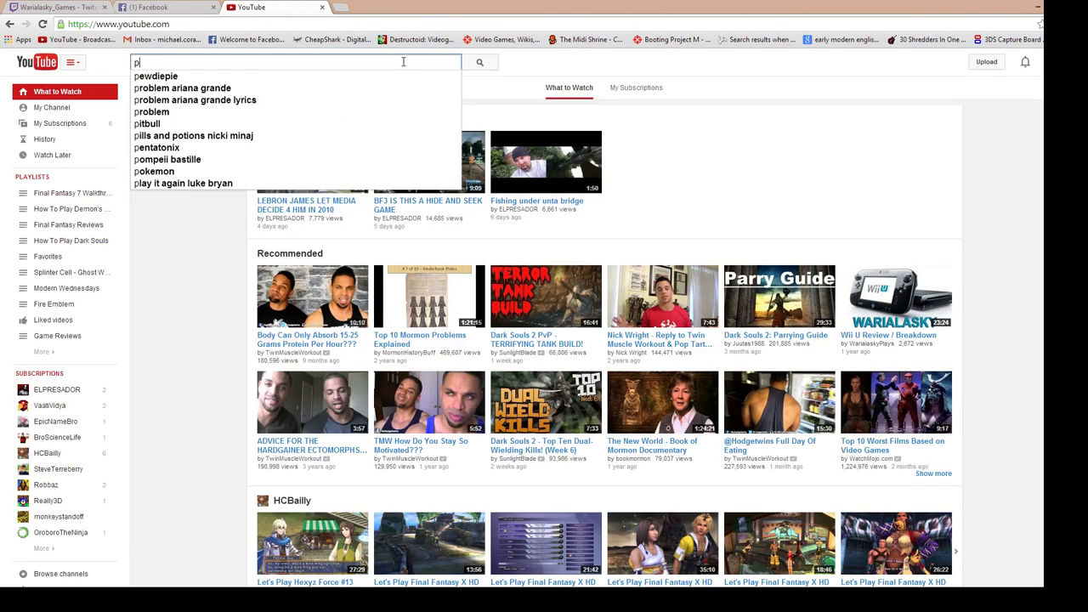
type("ery")
key("Return")
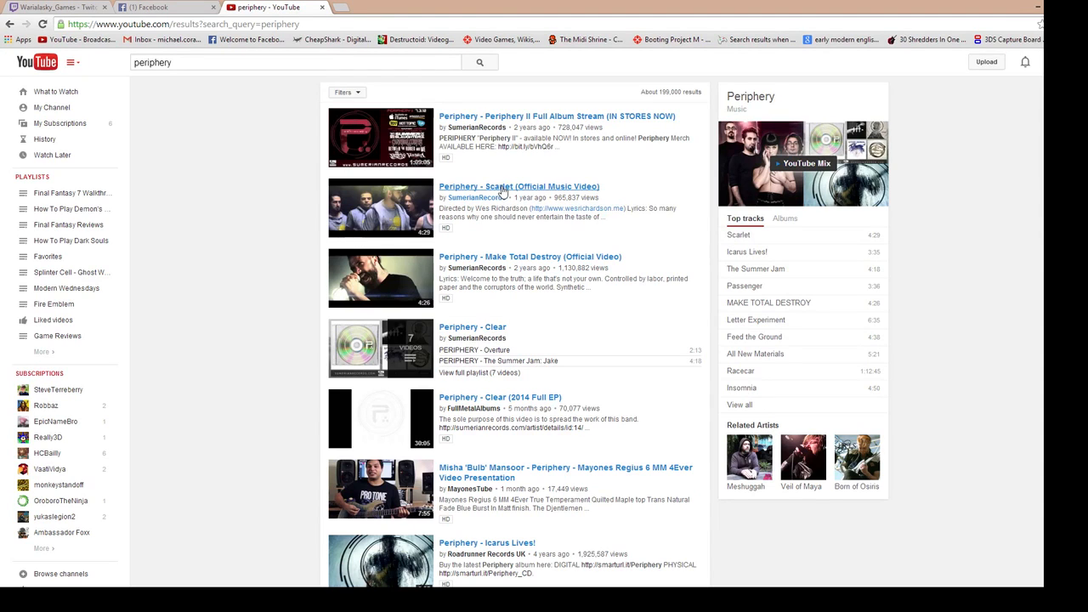
left_click(501, 188)
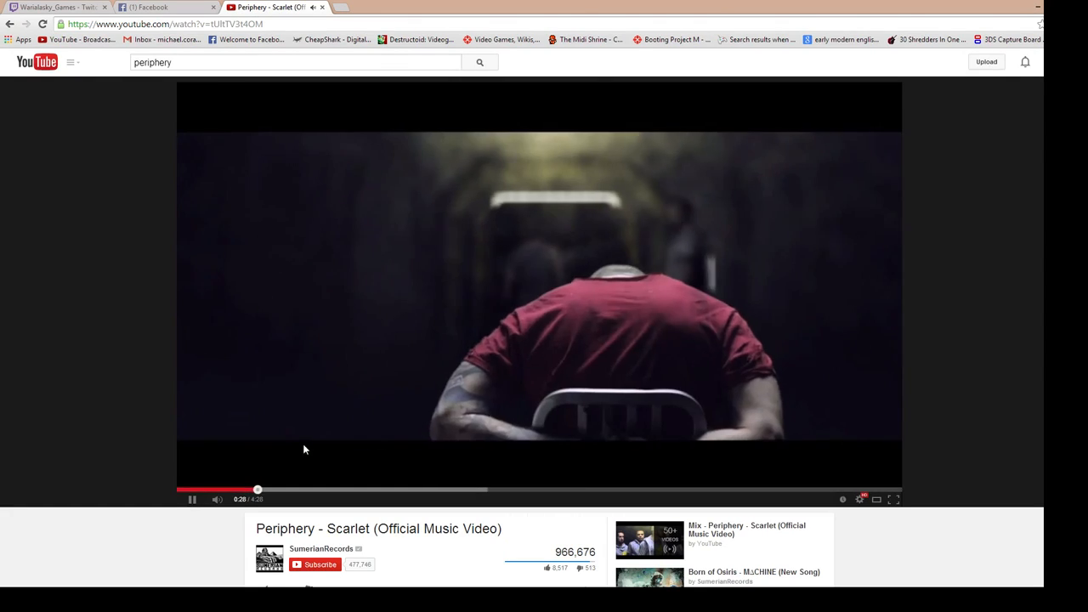
Step: Pause the reference video, close its browser tab and return to Adobe Audition
left_click(369, 297)
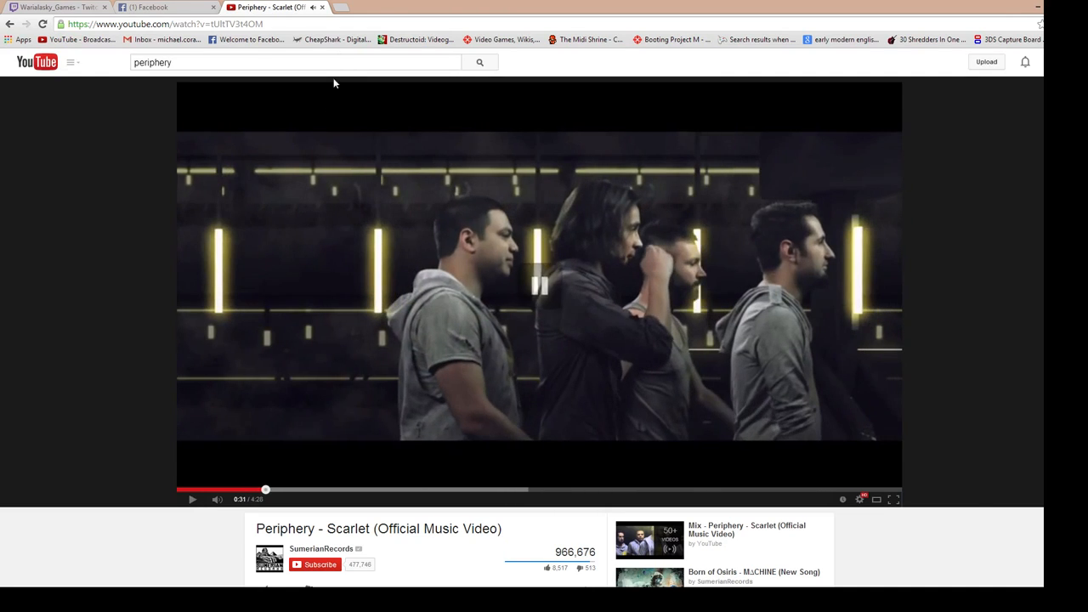
left_click(322, 7)
left_click(1038, 6)
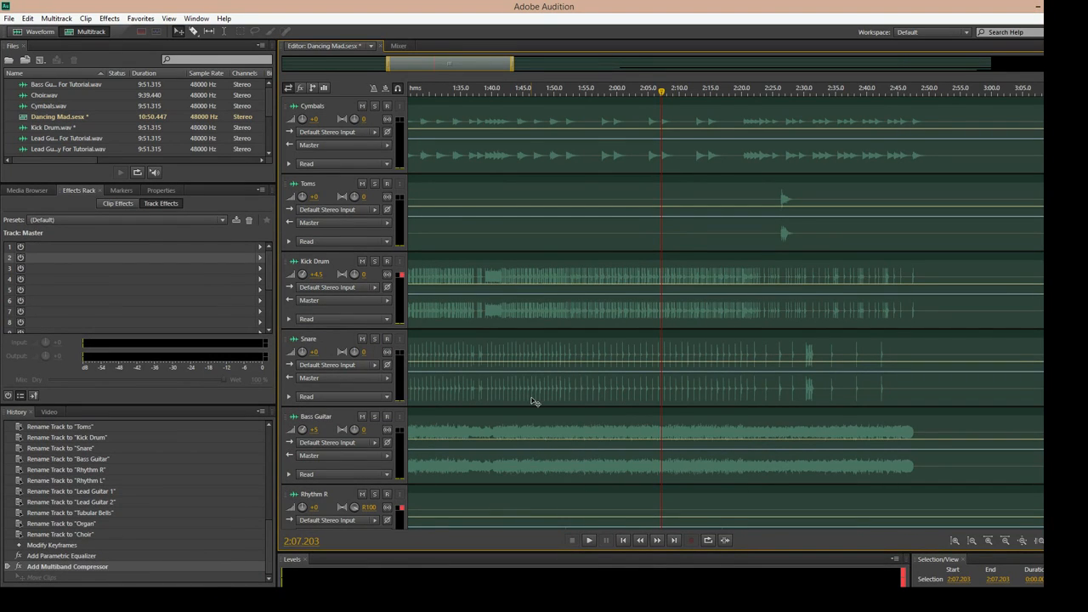
Step: Replay the full mix from about 1:54 to compare it with the reference track
left_click(583, 92)
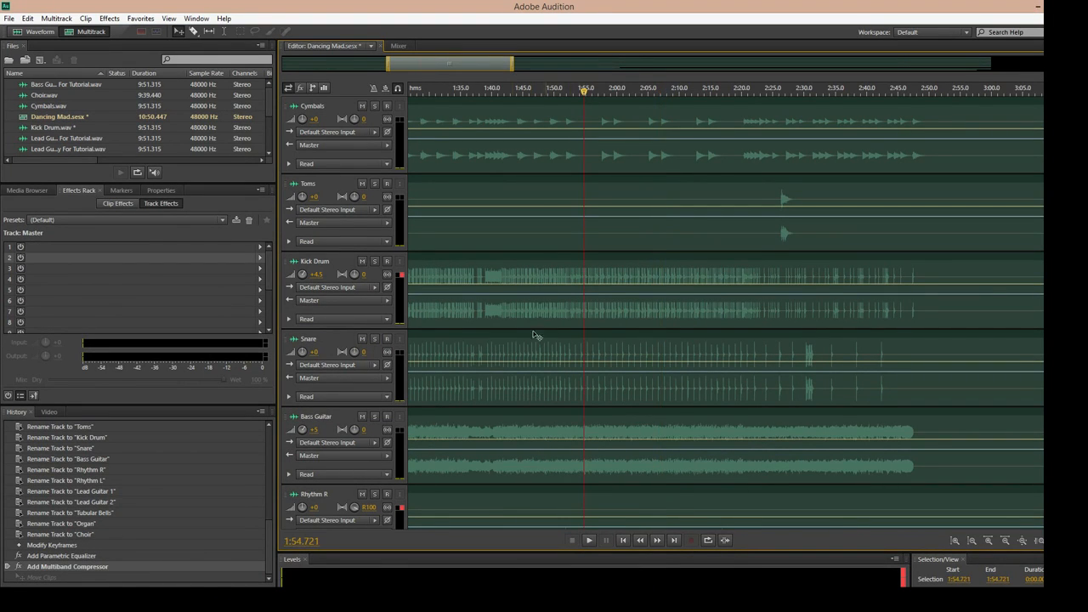
key("space")
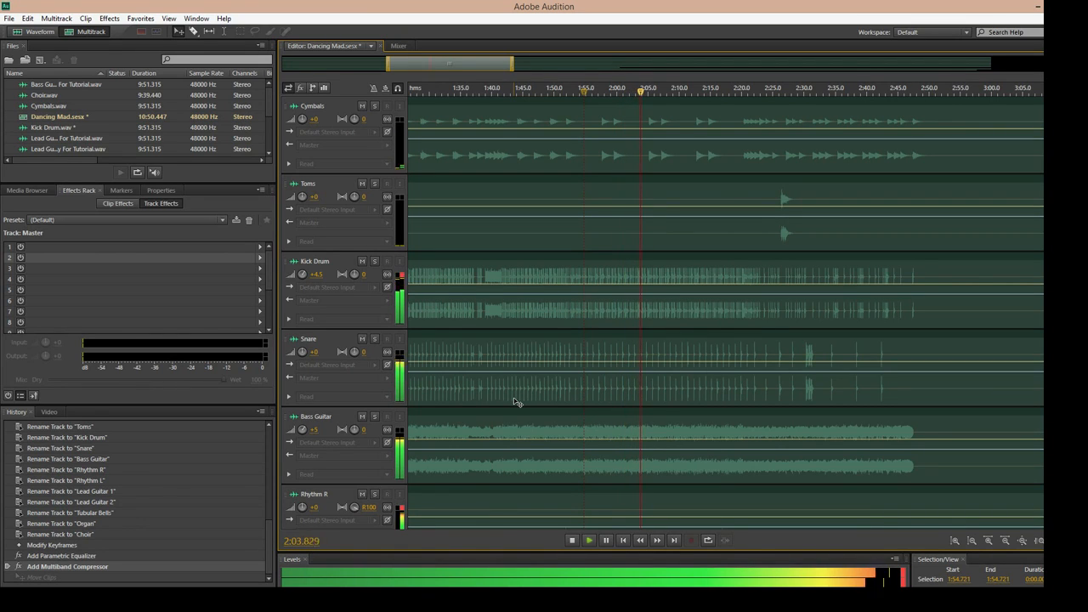
key("space")
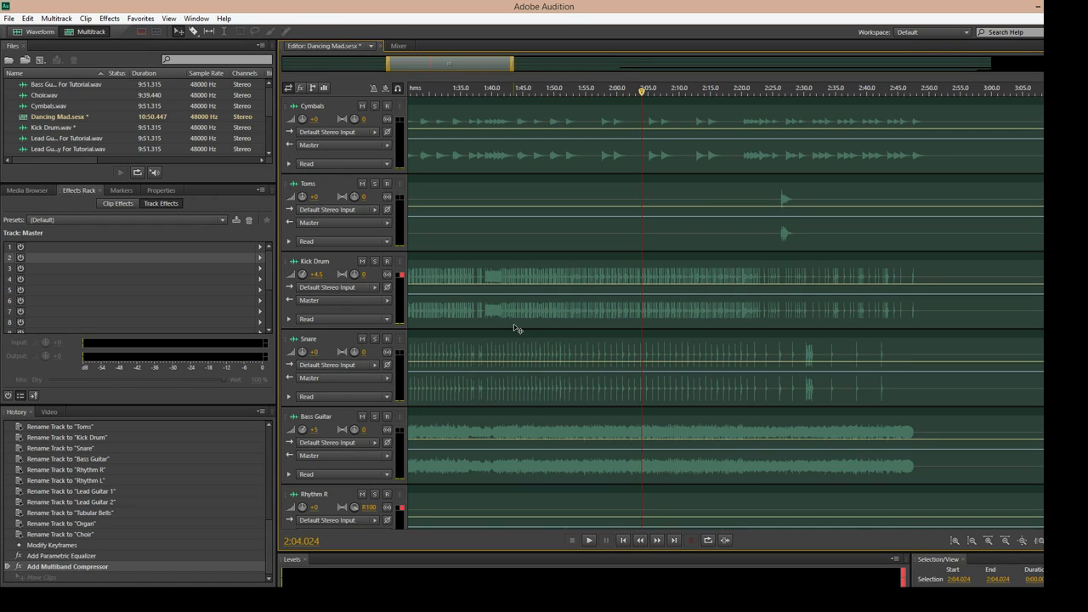
Step: Solo the Snare track and listen to it from about 2:04 and again from about 1:48
left_click(374, 339)
key("space")
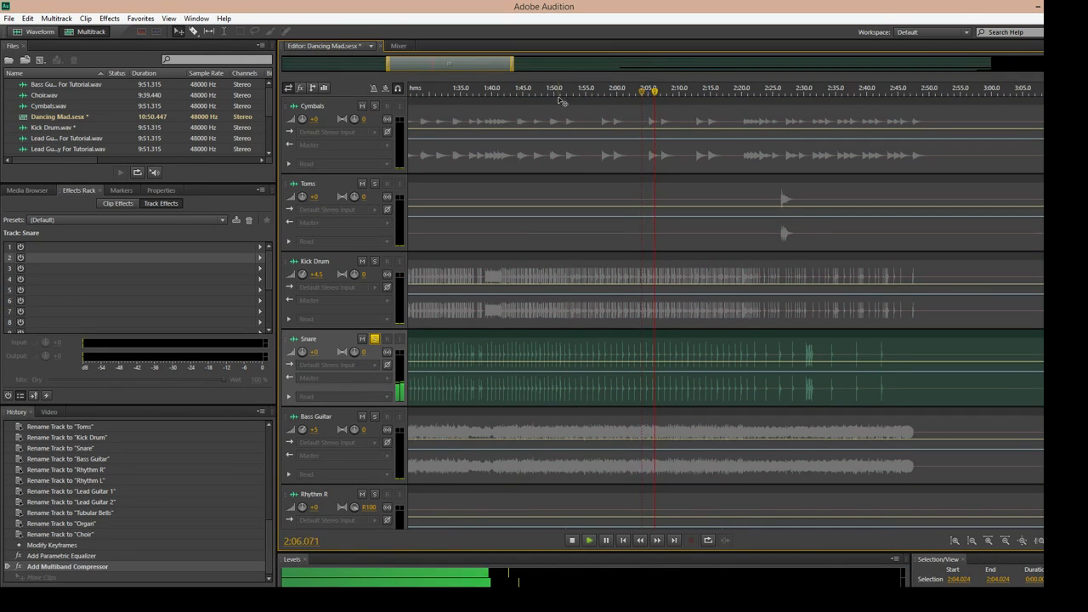
key("space")
left_click(548, 91)
key("space")
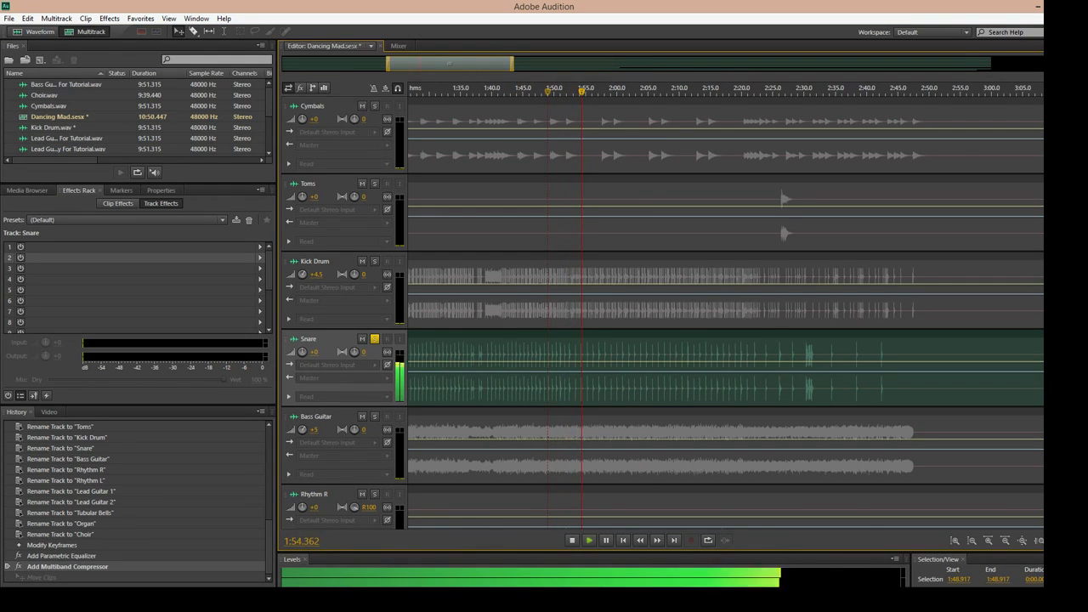
key("space")
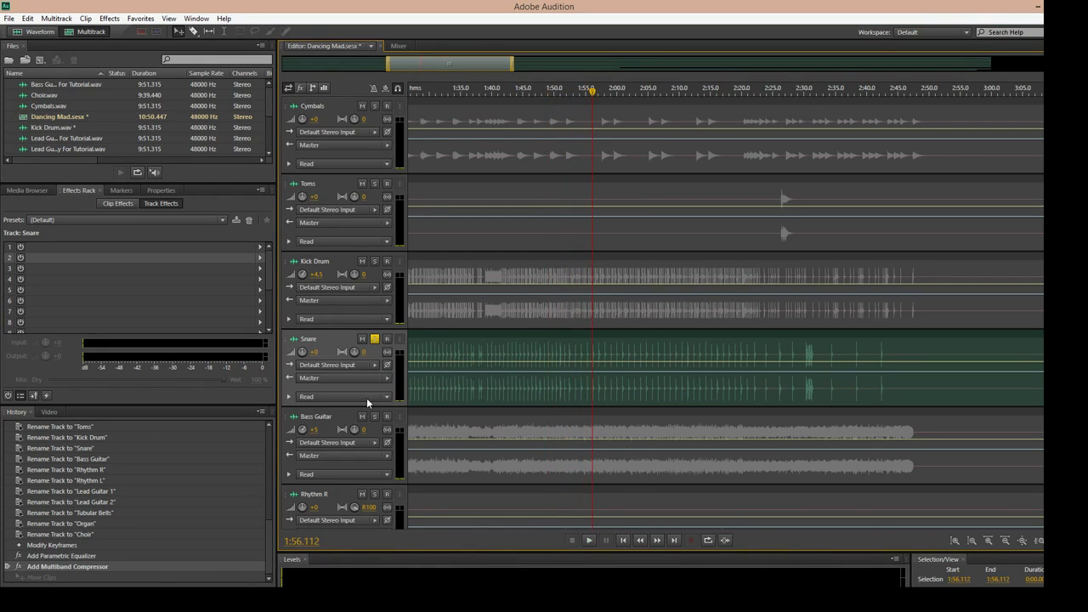
Step: Set the Snare track's volume to +6 dB and listen to it soloed from about 1:56
left_click(316, 352)
type("6")
key("Return")
key("space")
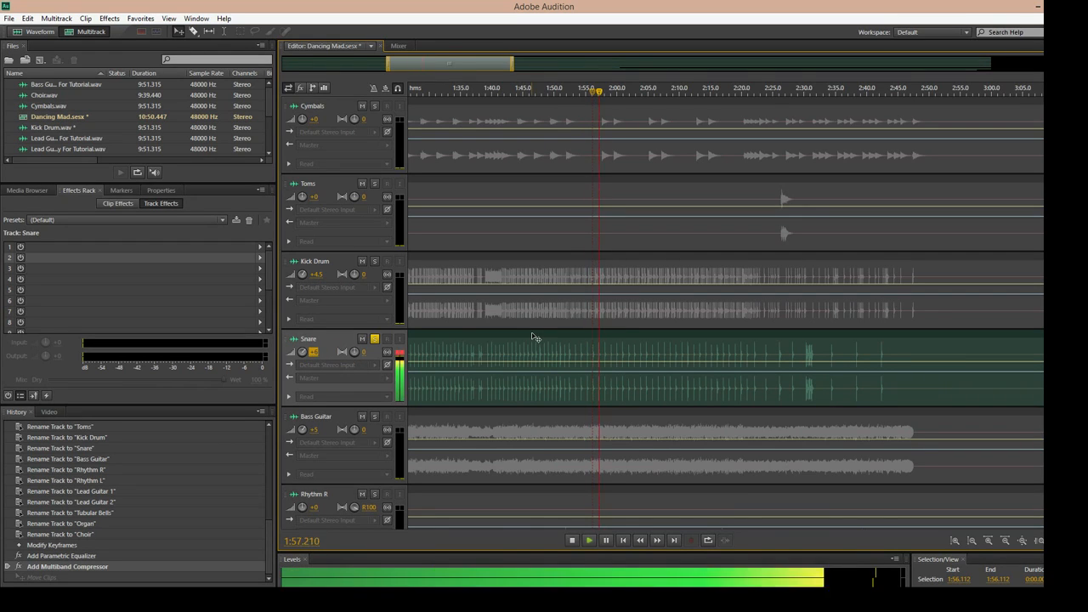
key("space")
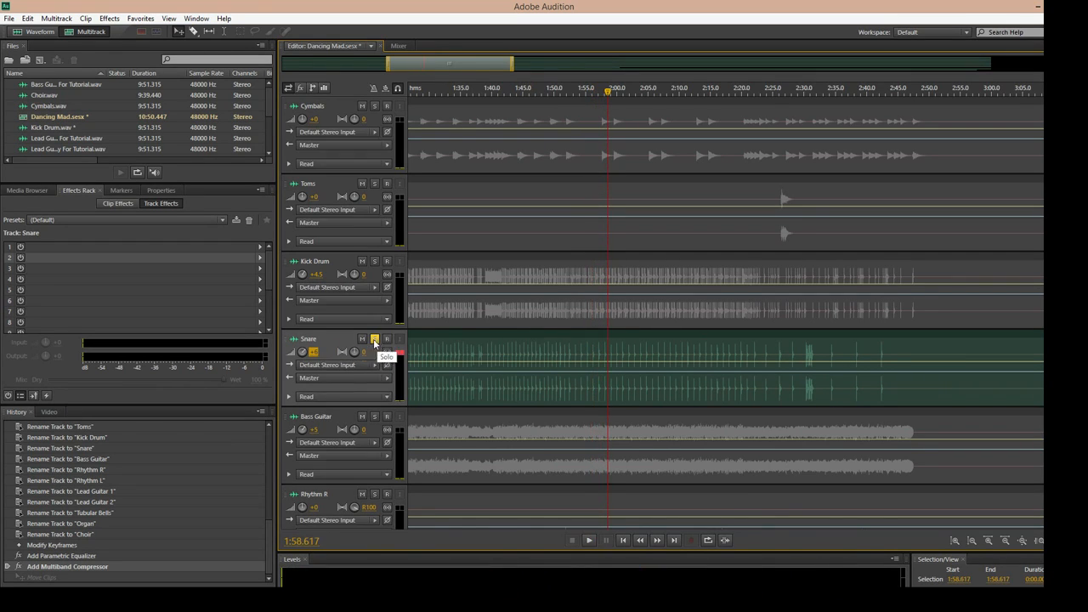
Step: Try the Snare track's volume at +8 dB while listening to it soloed from about 1:58
left_click(315, 352)
type("8")
key("Return")
key("space")
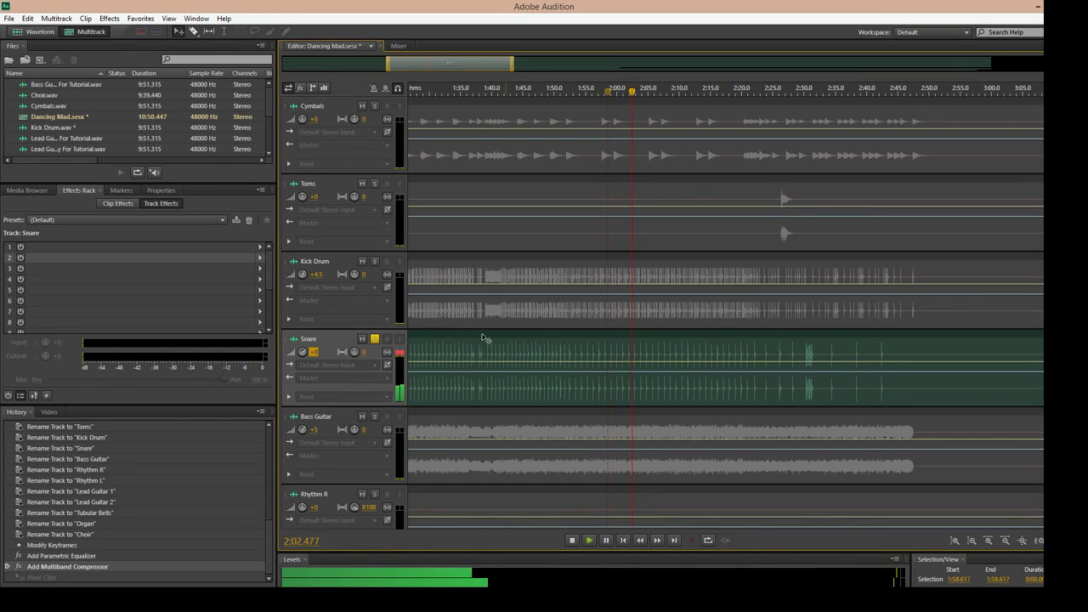
key("space")
Step: Return the Snare's volume to +6 dB, and unsolo it while playing from about 2:02 to hear the full mix
left_click(316, 352)
type("6")
key("Return")
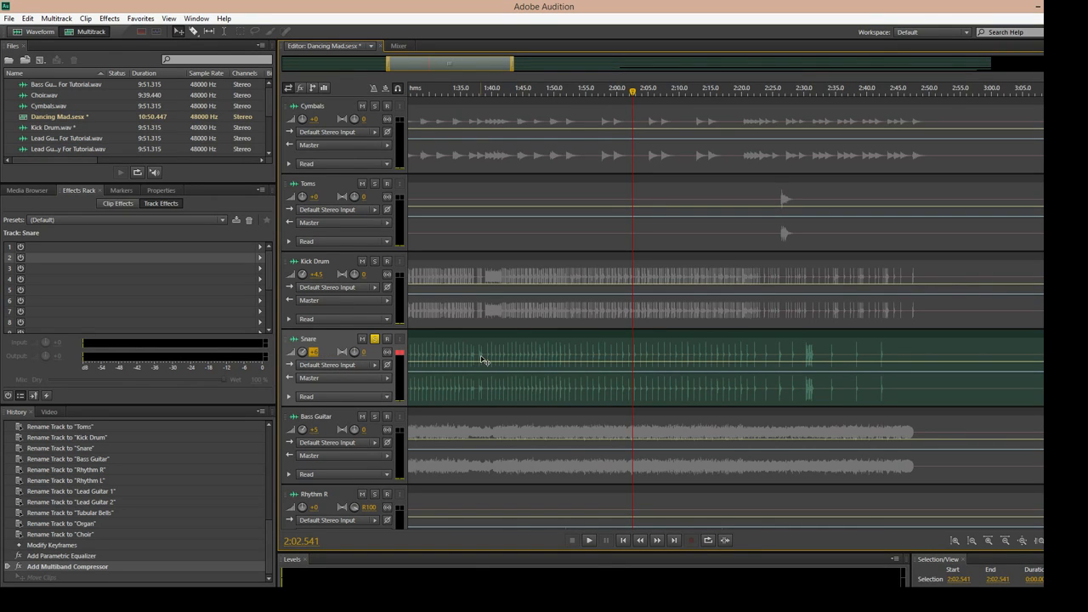
key("space")
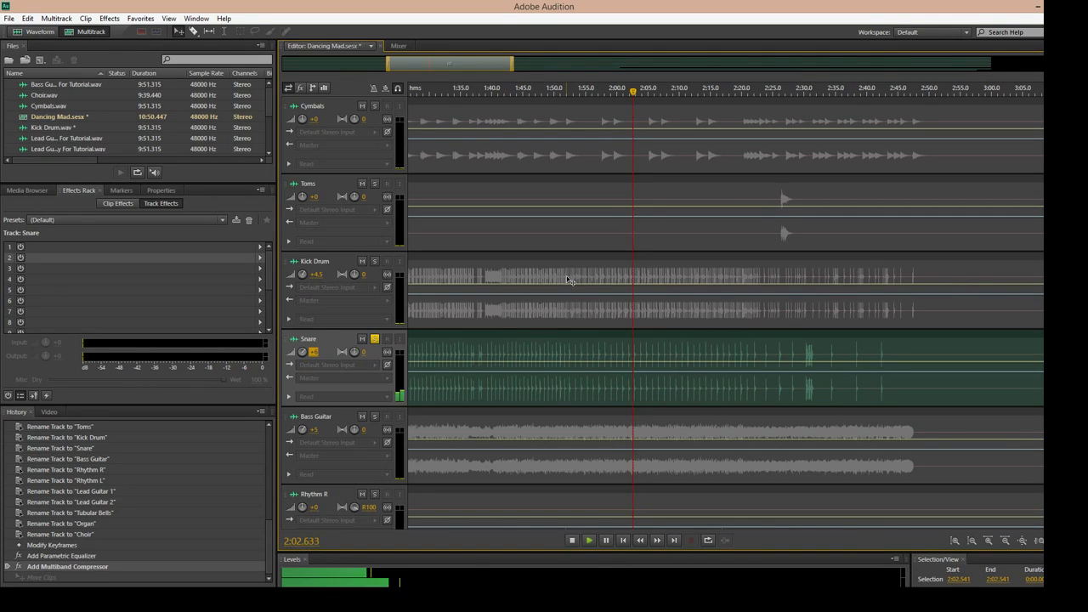
left_click(374, 340)
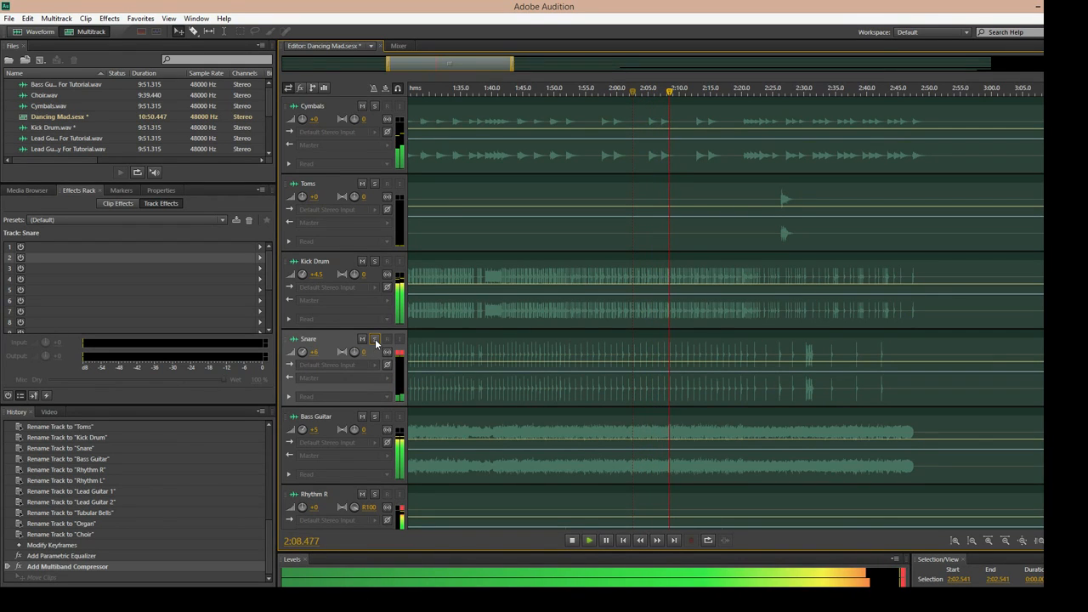
key("space")
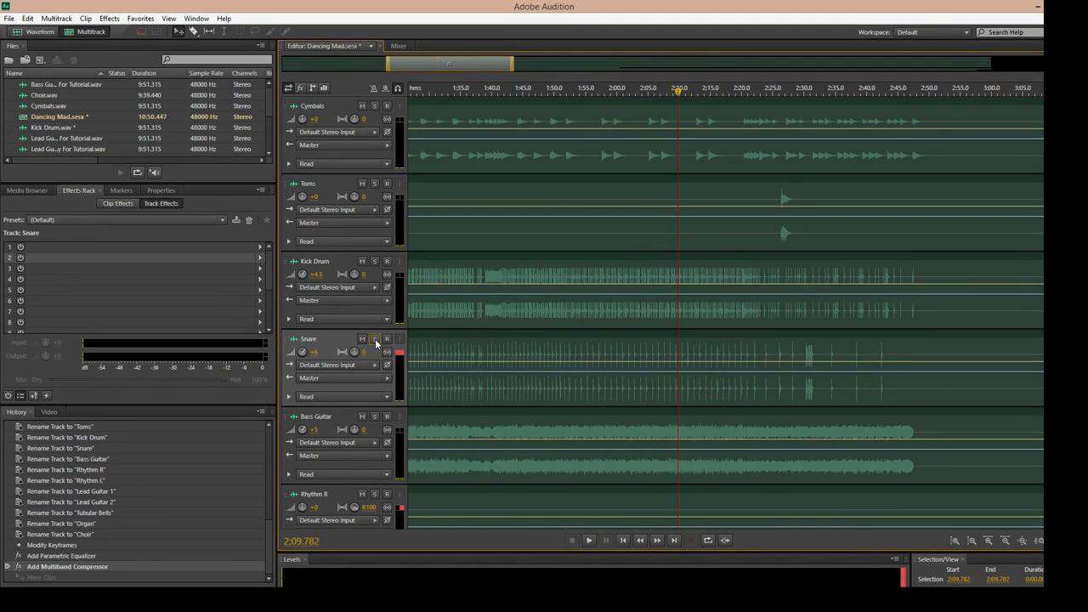
Step: Add a Parametric Equalizer in the Snare track's first effect slot and play the Snare soloed from about 1:43
left_click(260, 255)
mouse_move(356, 318)
left_click(456, 314)
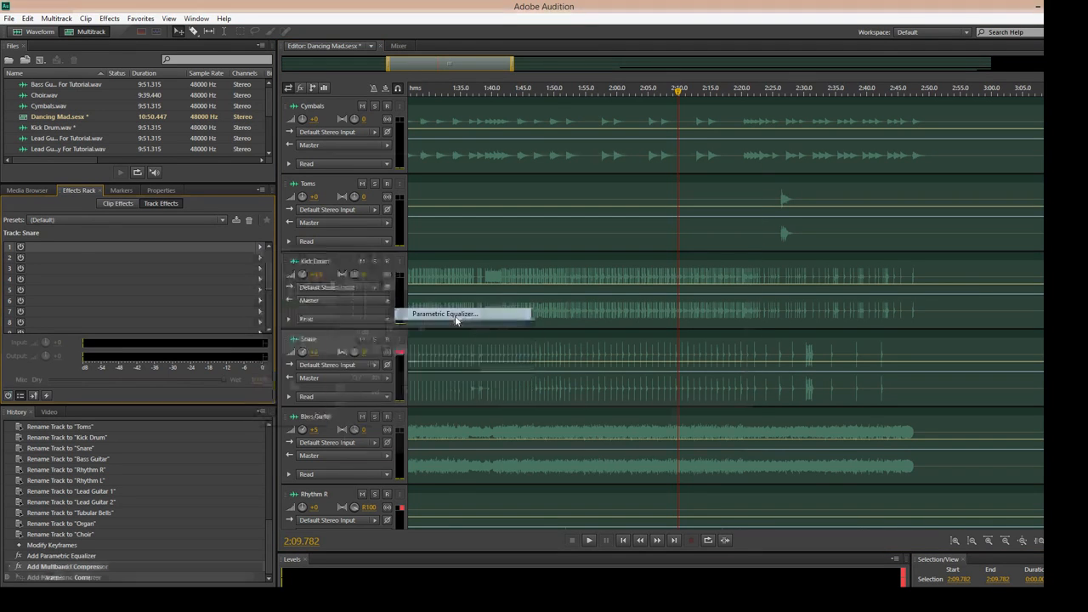
left_click_drag(524, 163, 737, 220)
left_click(374, 338)
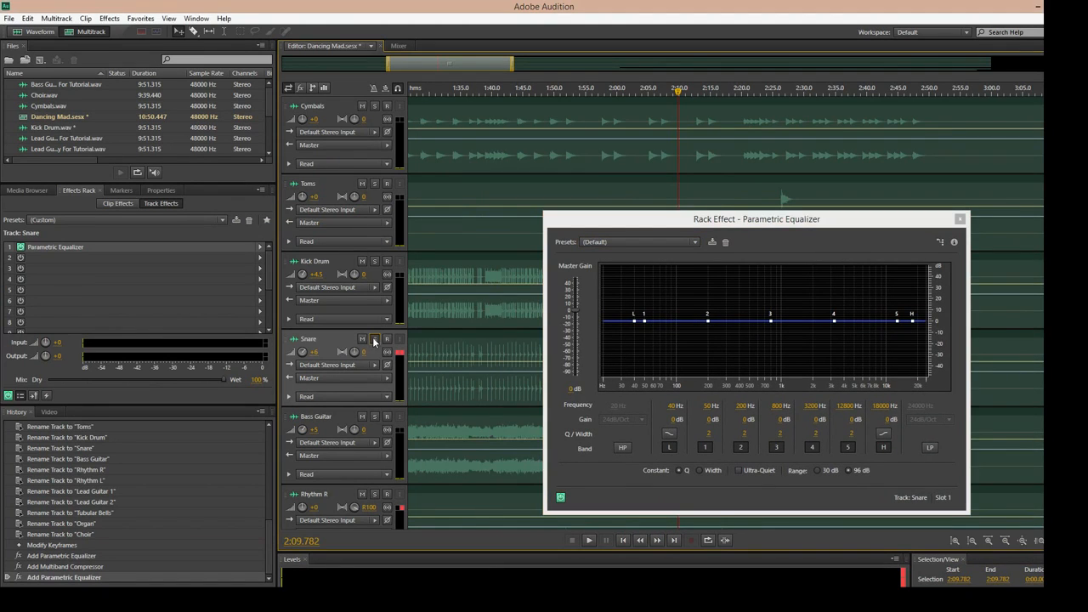
key("space")
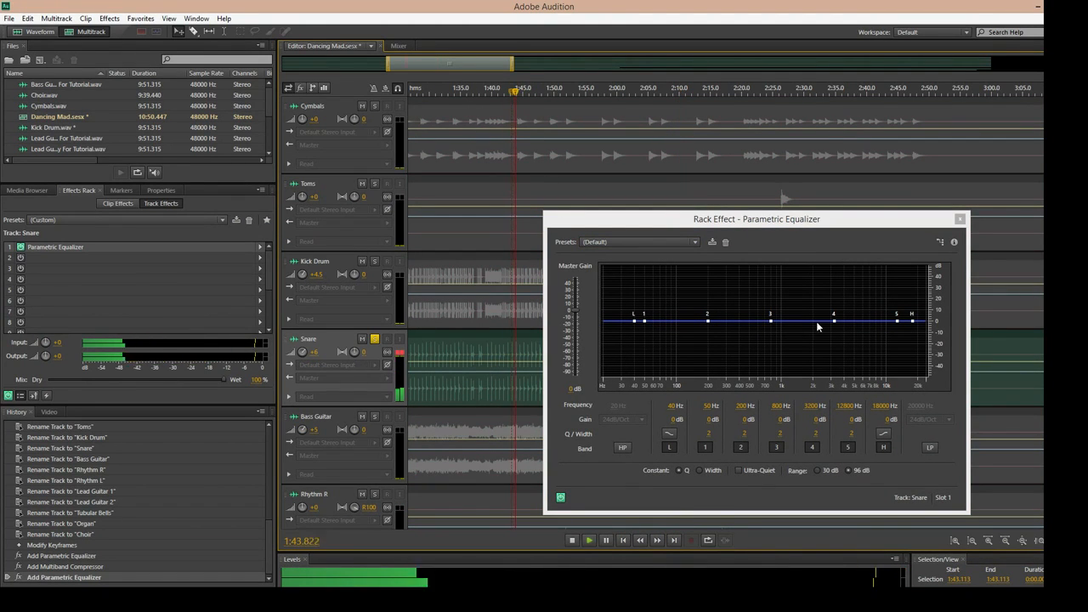
Step: In the Snare equalizer, boost band 4 about 10.1 dB at 7454 Hz and cut band 3 about 2 dB at 3405 Hz
left_click_drag(834, 320, 870, 312)
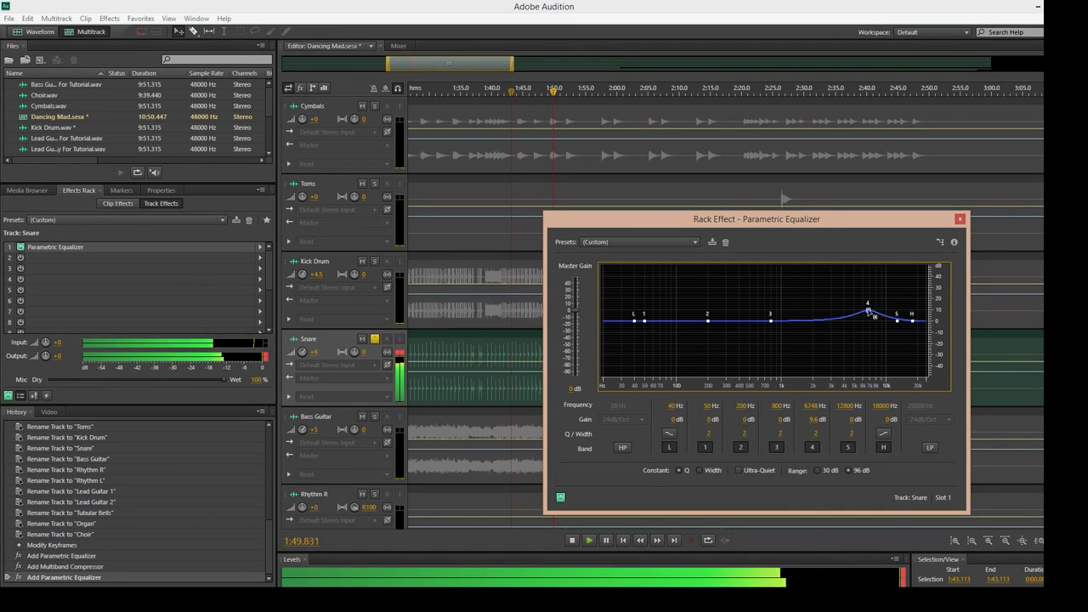
mouse_move(868, 313)
left_mouse_down()
mouse_move(840, 315)
mouse_move(872, 310)
left_mouse_up()
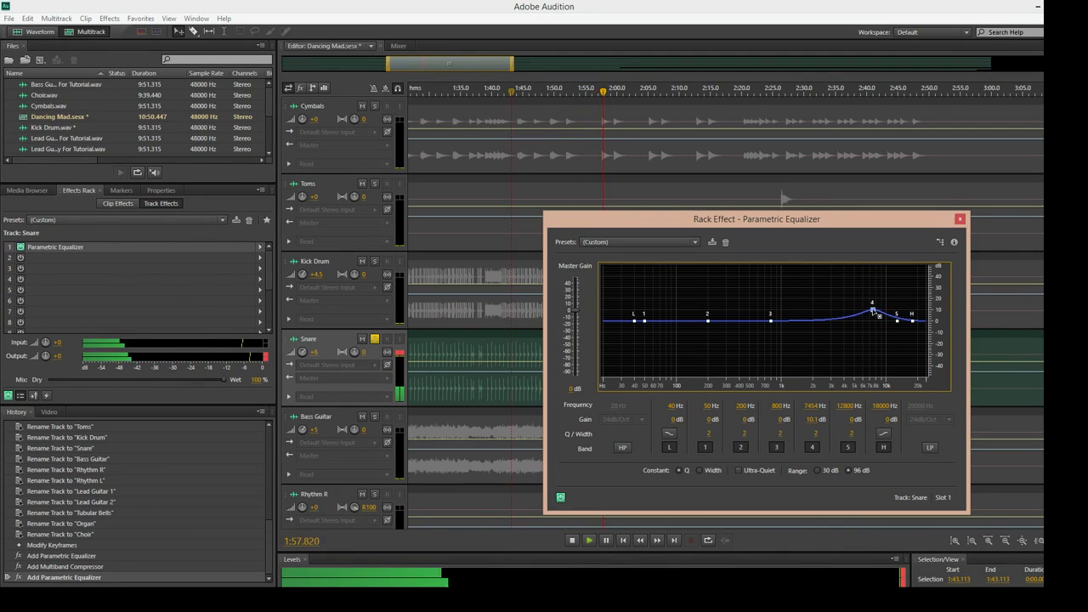
left_click_drag(770, 321, 836, 323)
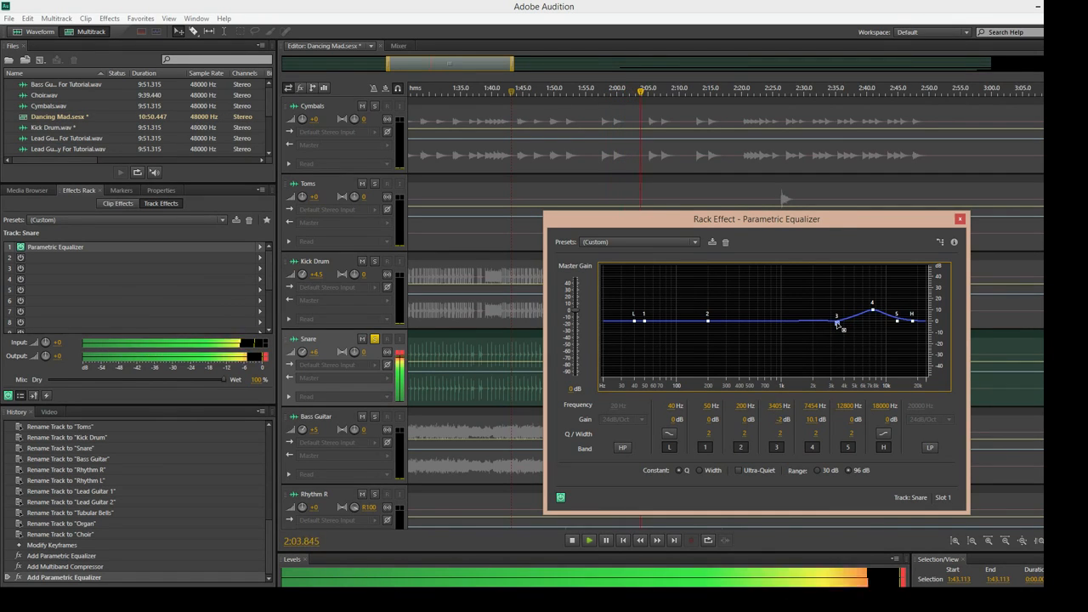
Step: Boost band 2 about 8.6 dB at 145 Hz, and cut band H about 4.5 dB at 18483 Hz and band L about 7.1 dB at 36 Hz
mouse_move(707, 320)
left_mouse_down()
mouse_move(706, 307)
mouse_move(693, 312)
left_mouse_up()
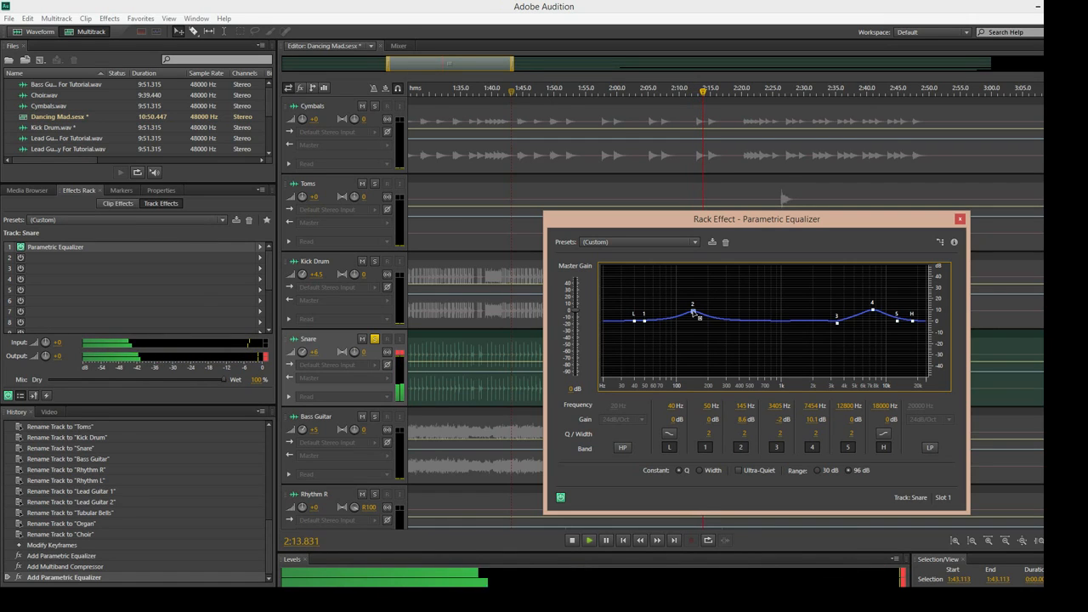
left_click_drag(693, 312, 695, 314)
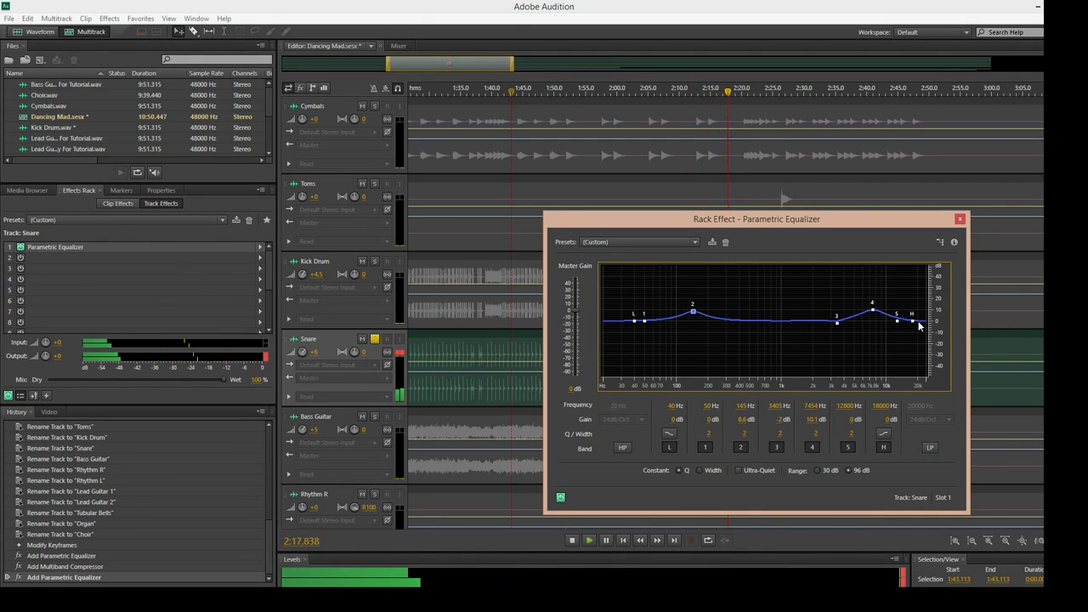
left_click_drag(911, 320, 915, 328)
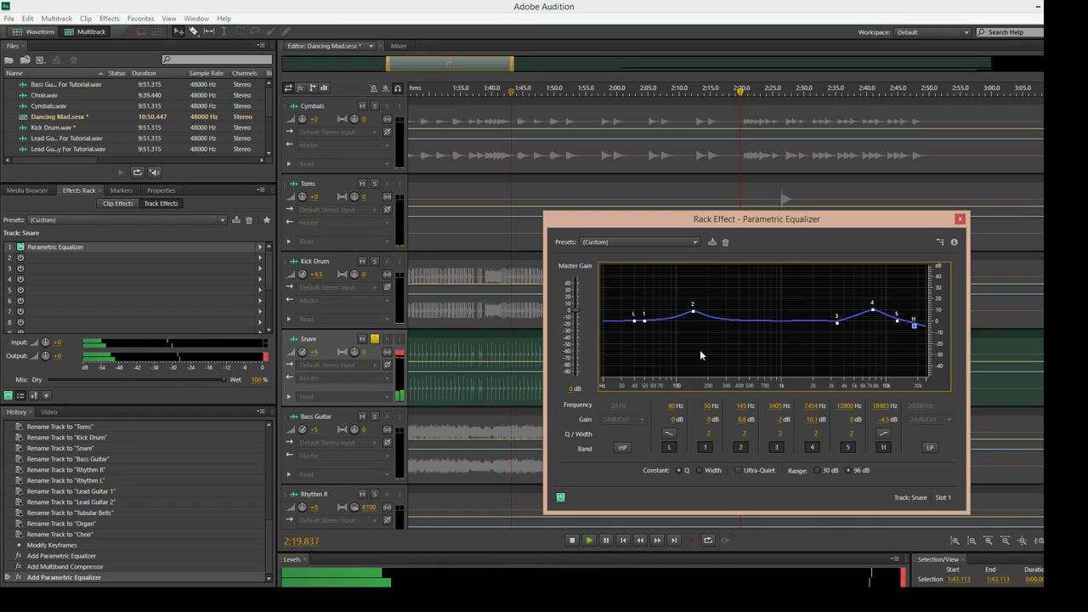
left_click_drag(633, 320, 631, 331)
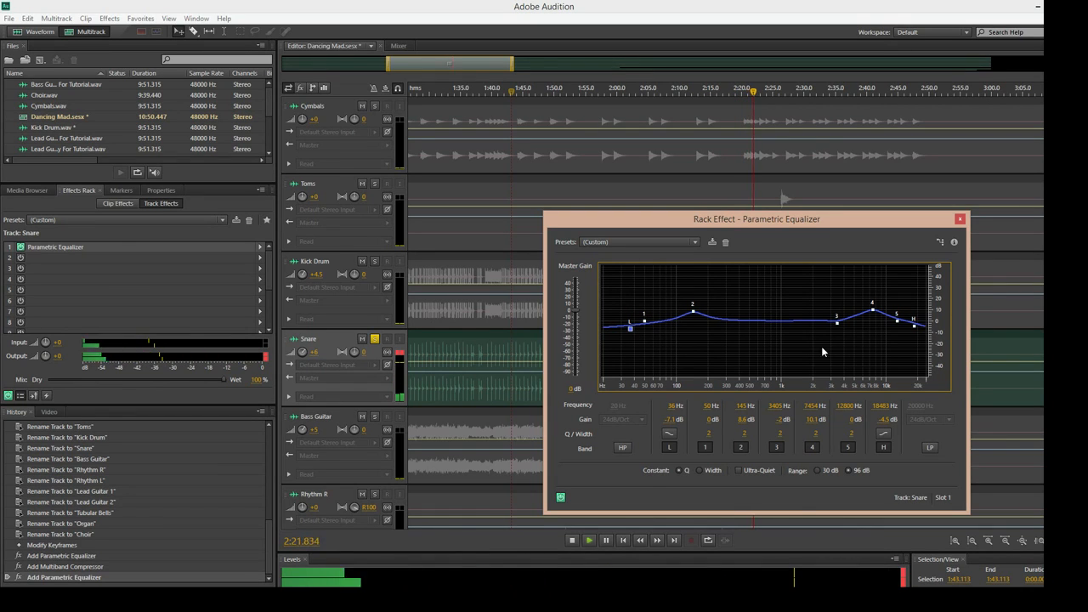
Step: Close the equalizer, stop playback with the Snare unsoloed, and place the playhead at about 1:55
left_click(959, 220)
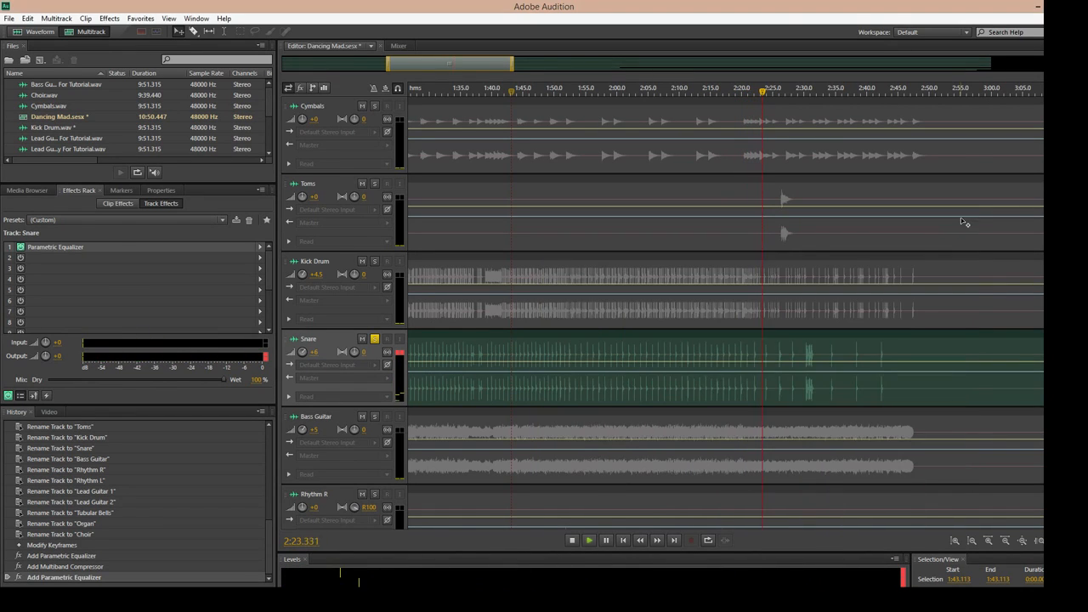
key("space")
left_click(376, 339)
left_click(589, 90)
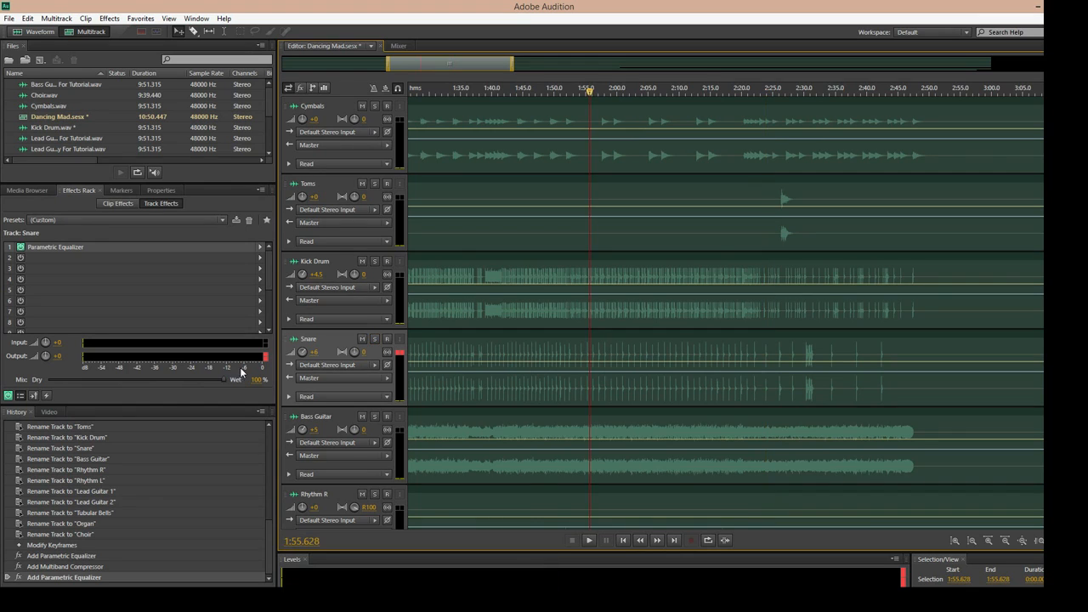
Step: Reopen the Snare's Parametric Equalizer and compare the soloed track with the effect bypassed and enabled from about 1:55
double_click(62, 246)
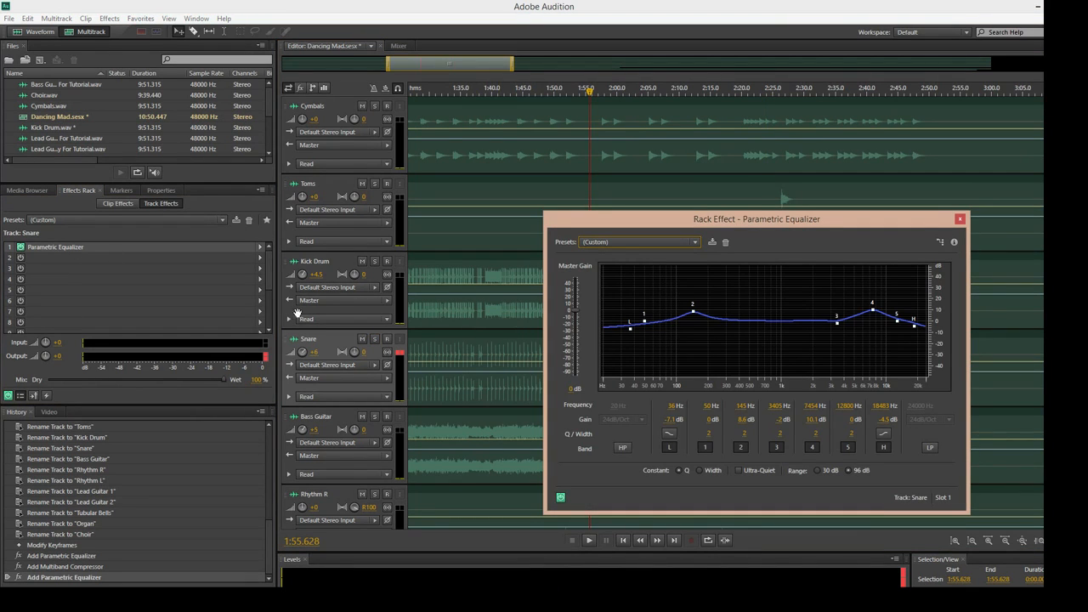
left_click(374, 339)
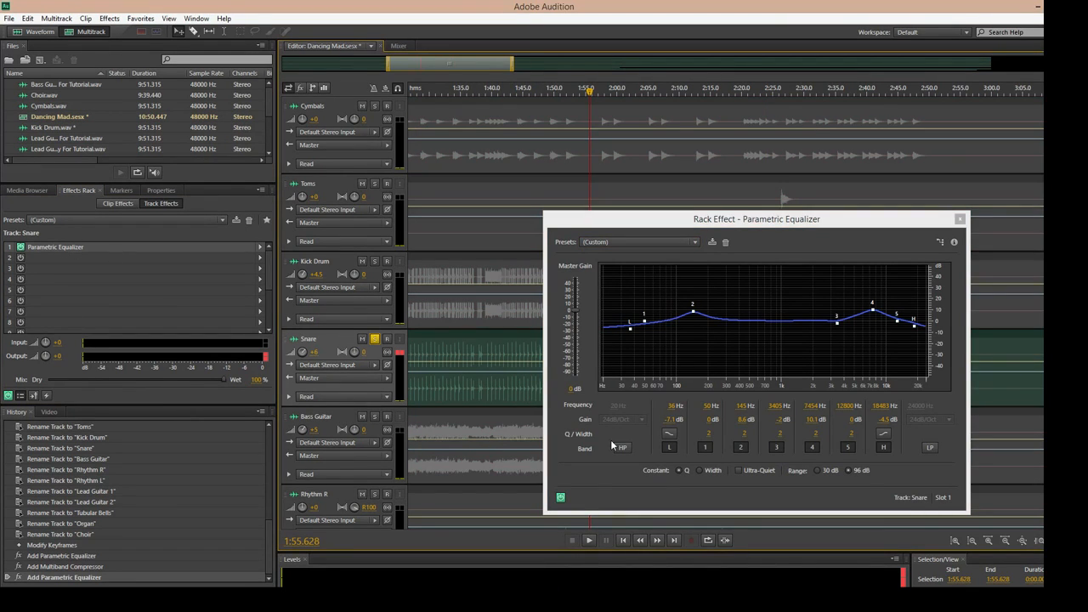
left_click(559, 499)
key("space")
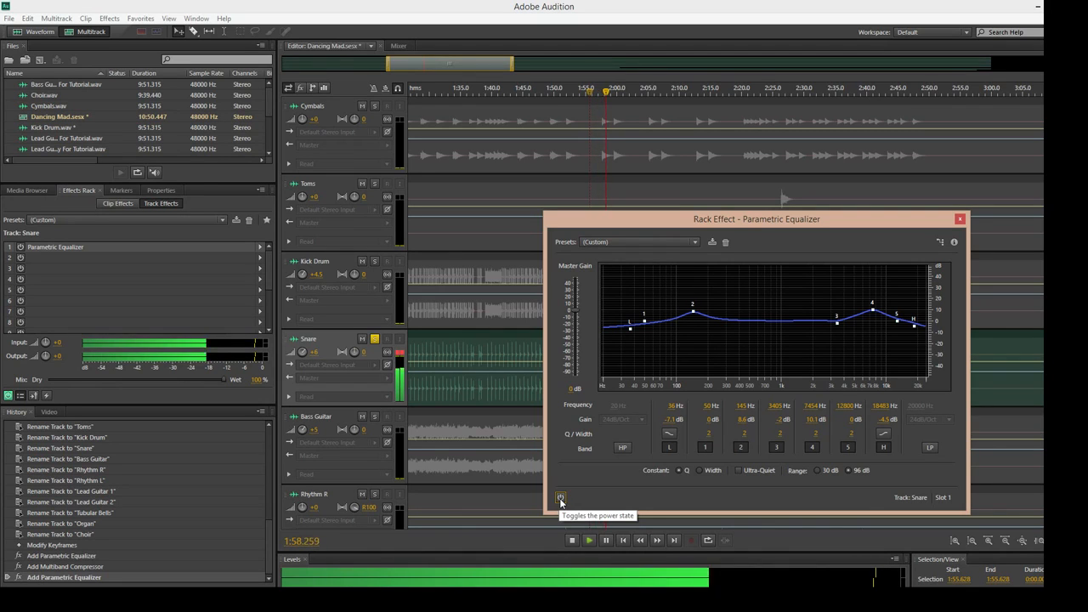
left_click(560, 499)
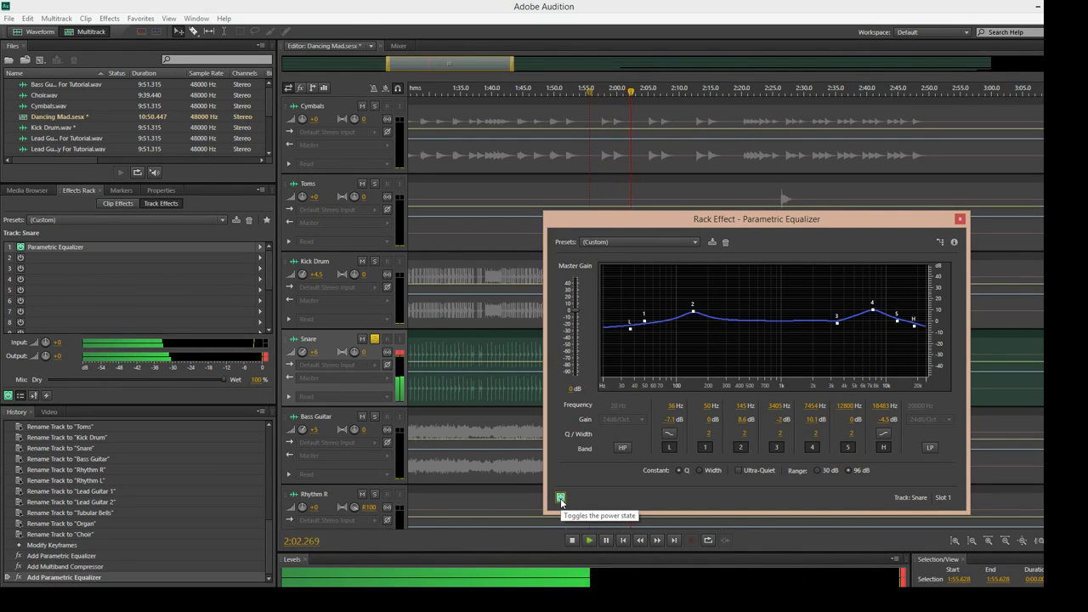
key("space")
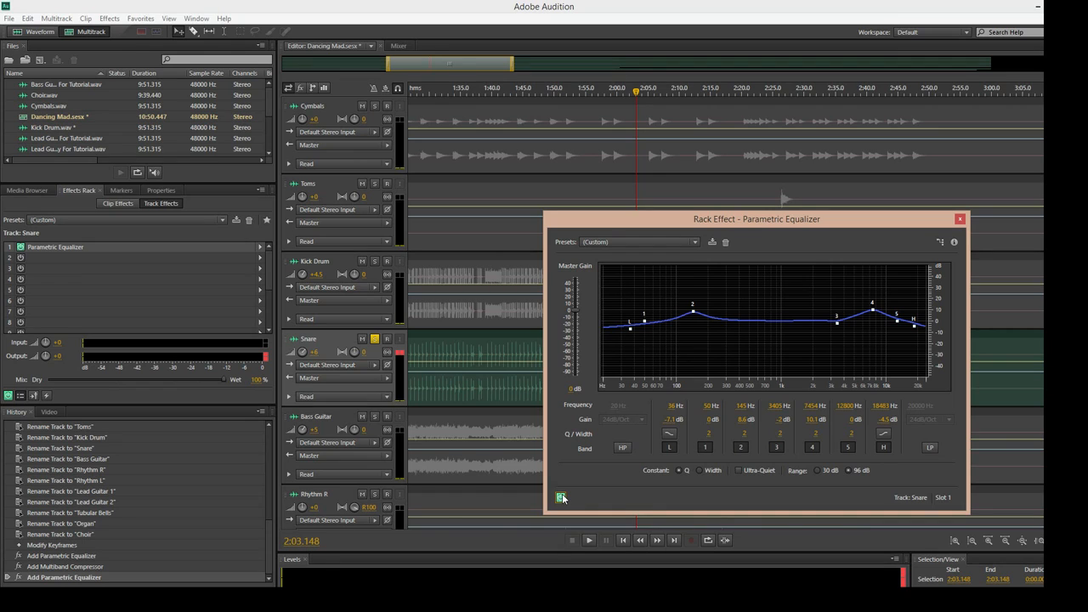
Step: Replay the soloed Snare from about 2:03, comparing the sound with the equalizer off and back on
key("space")
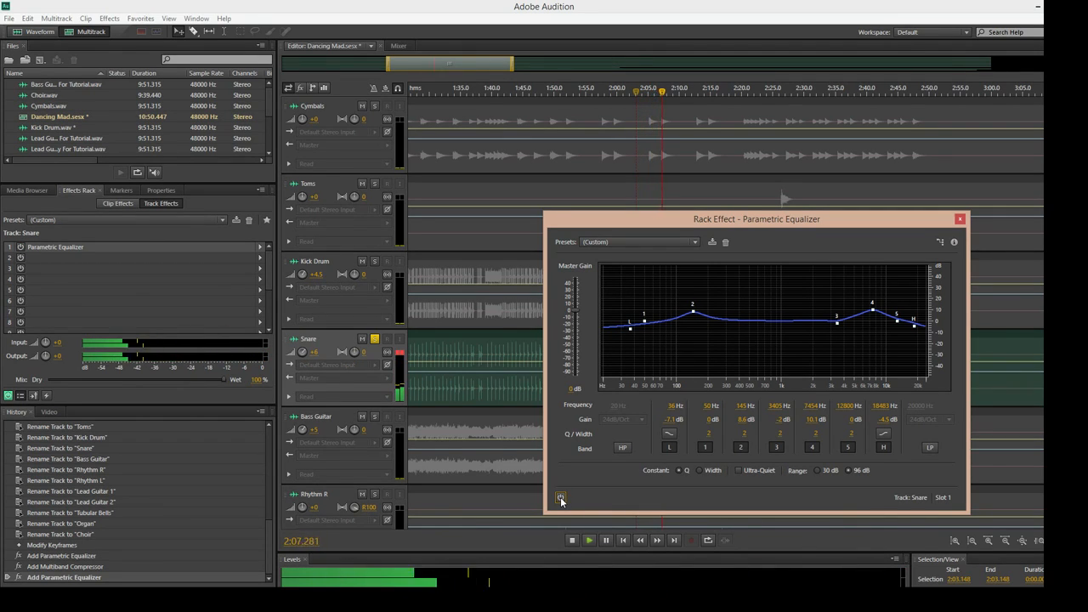
left_click(561, 498)
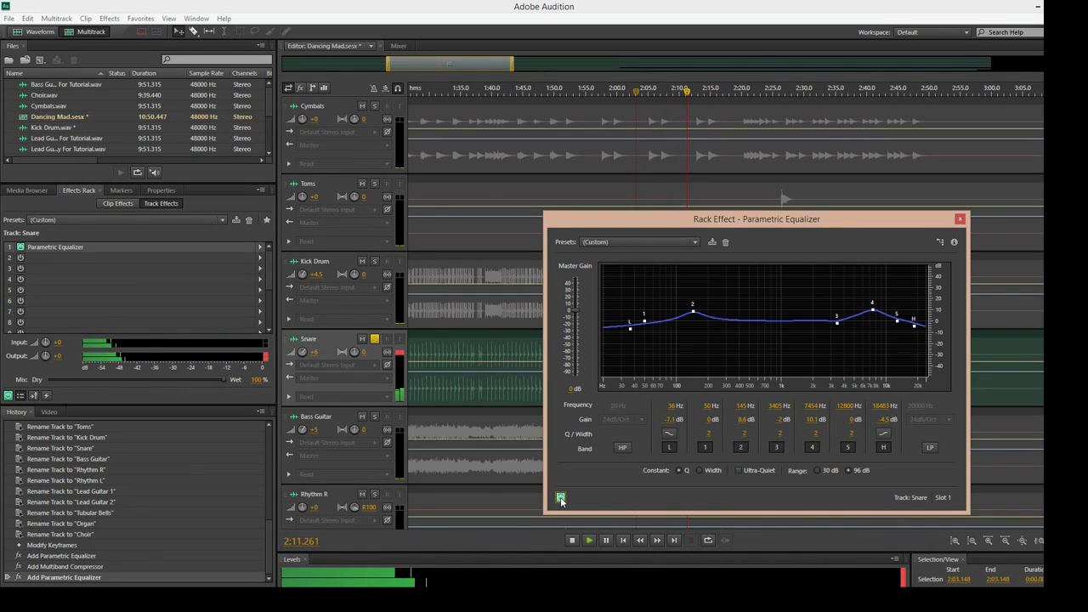
key("space")
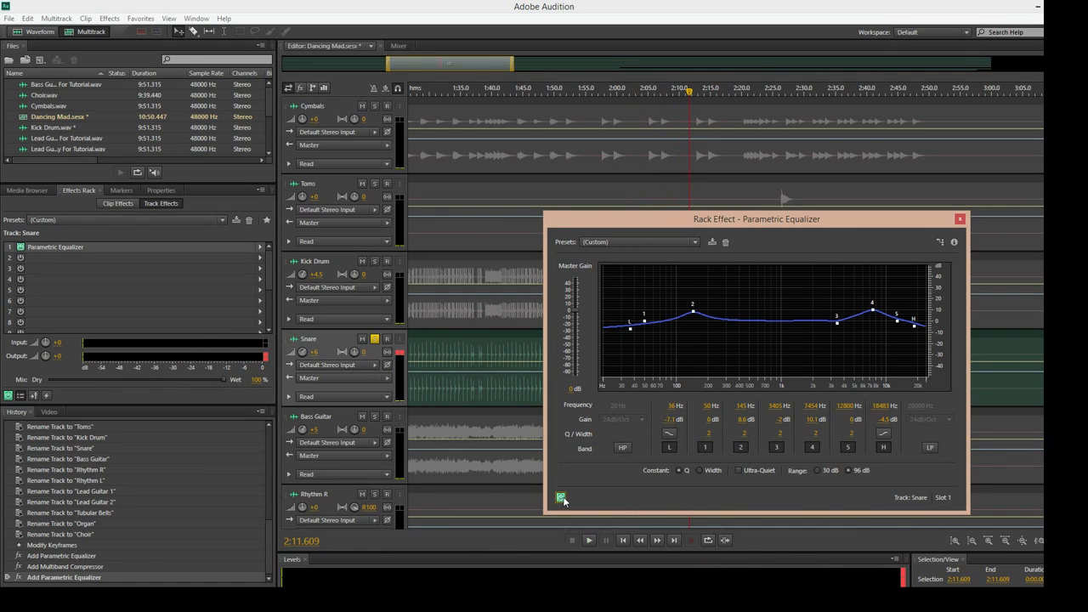
Step: Close the equalizer and add a Multiband Compressor to the second effect slot of the Snare track
left_click(960, 219)
left_click(260, 259)
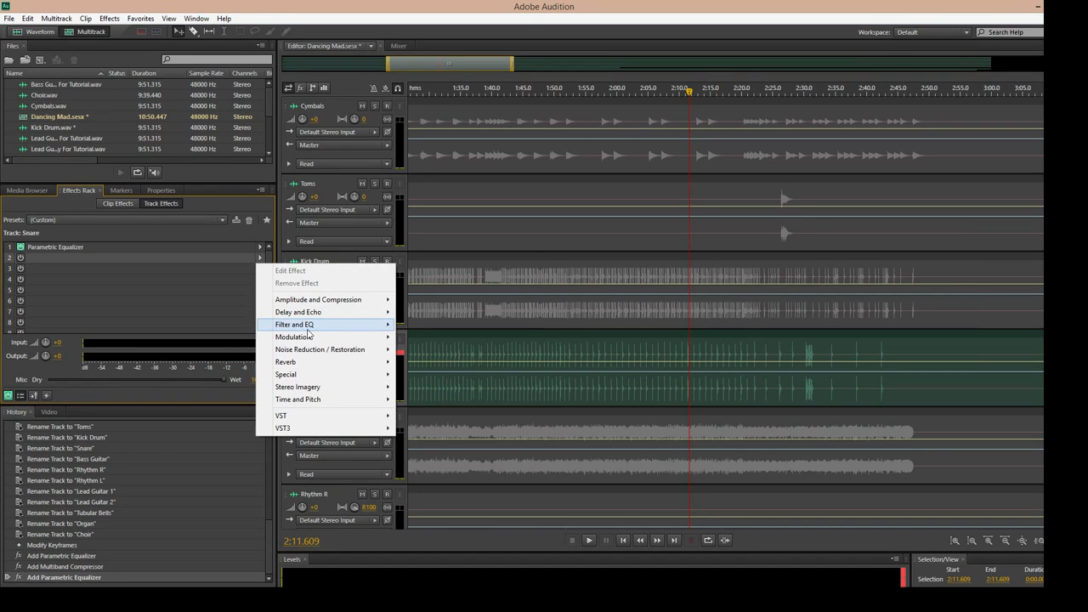
mouse_move(356, 300)
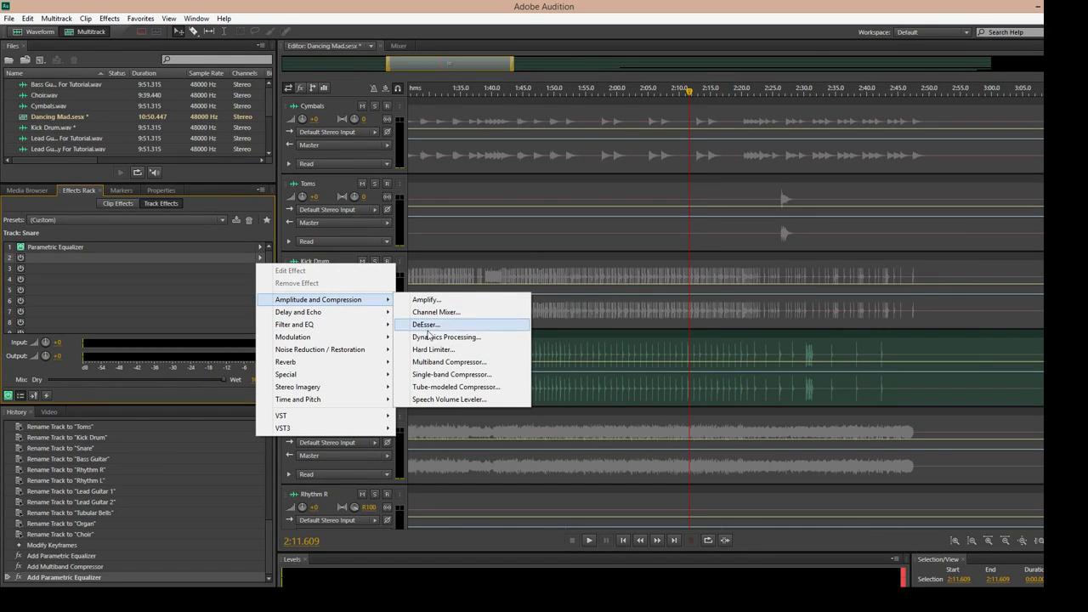
left_click(435, 362)
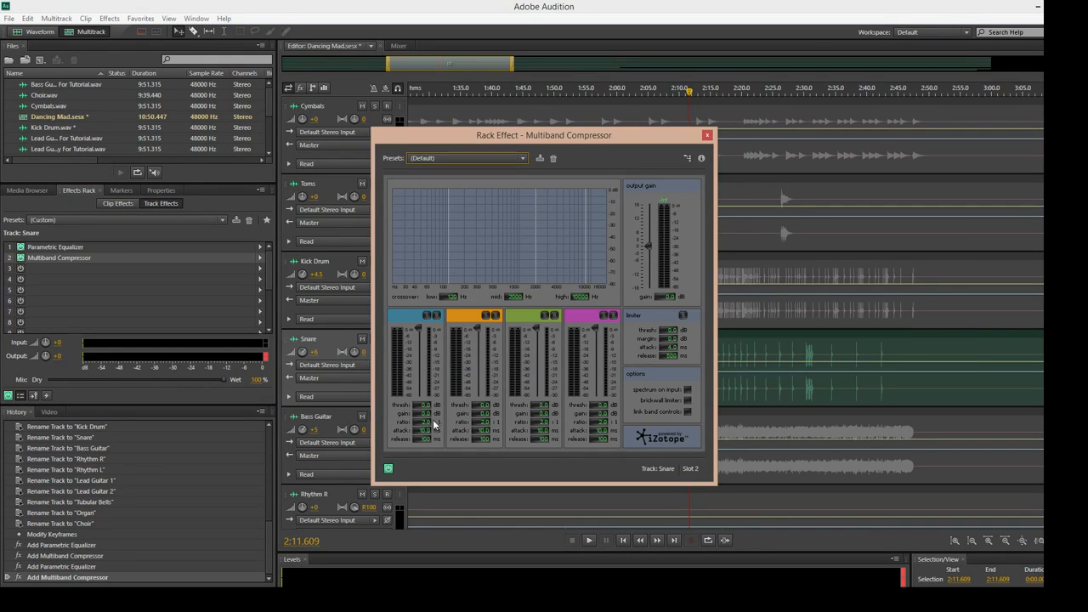
Step: Set the attack to 0 ms on all four bands of the Snare's Multiband Compressor
left_click(422, 431)
left_click(481, 431)
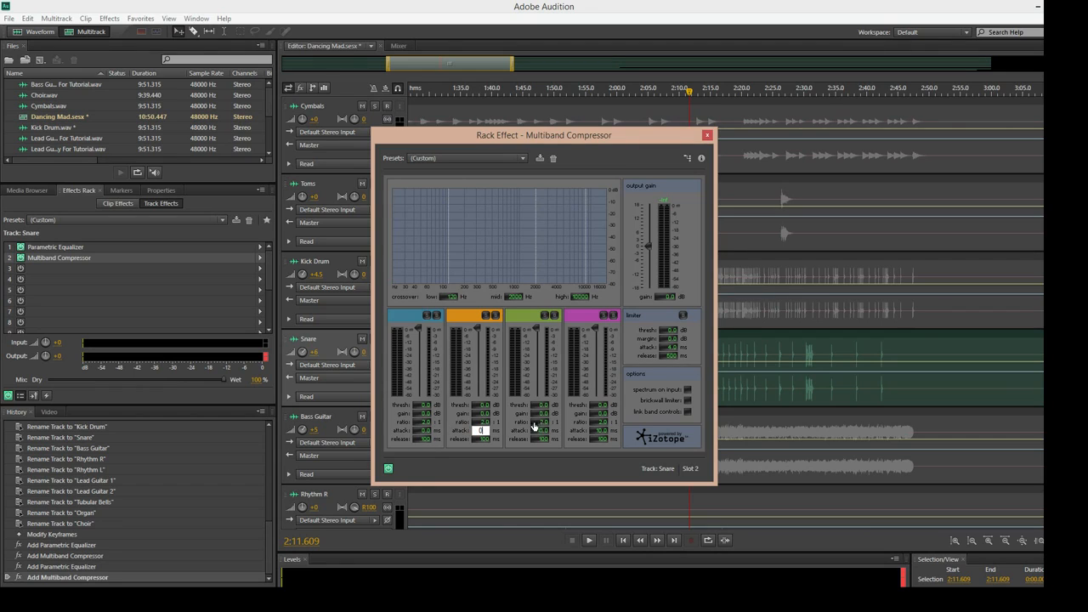
left_click(539, 431)
left_click(598, 431)
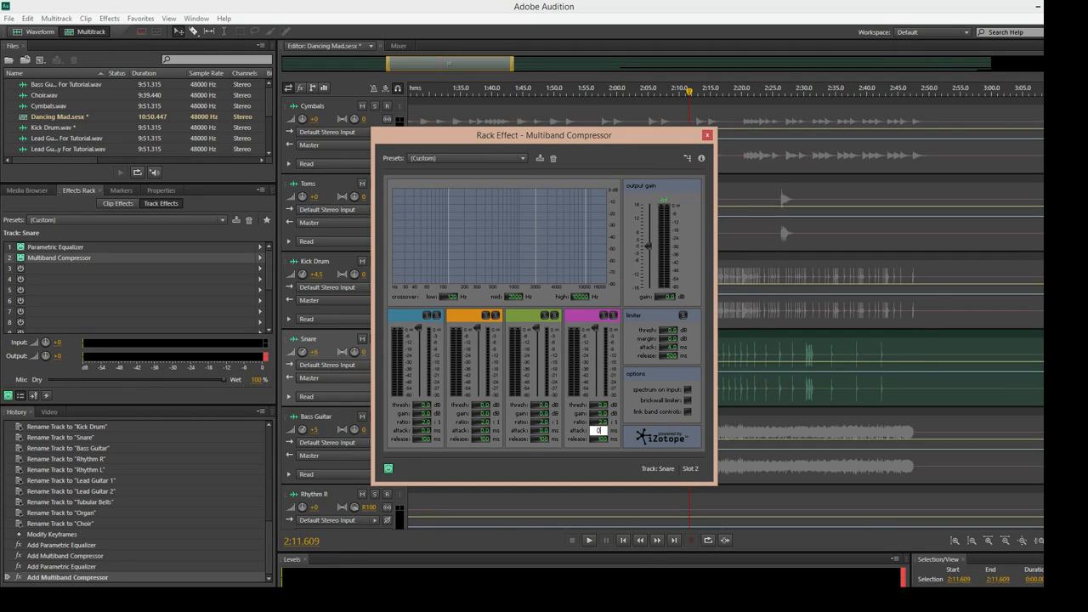
Step: Set the threshold of the first three compressor bands to -12 dB and begin entering the fourth band's threshold
left_click(422, 405)
key("Return")
left_click(481, 406)
key("Return")
left_click(540, 405)
key("Return")
left_click(600, 405)
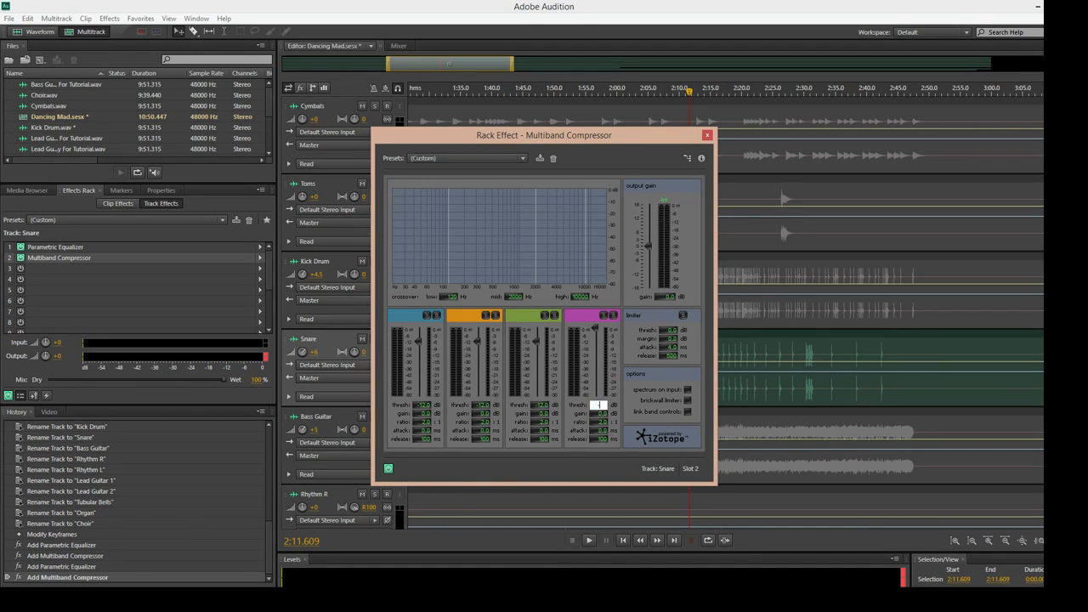
Step: Set the snare compressor's fourth-band threshold to -12 dB and the frequency-band gains to 6 dB
key("Return")
left_click_drag(618, 147, 434, 162)
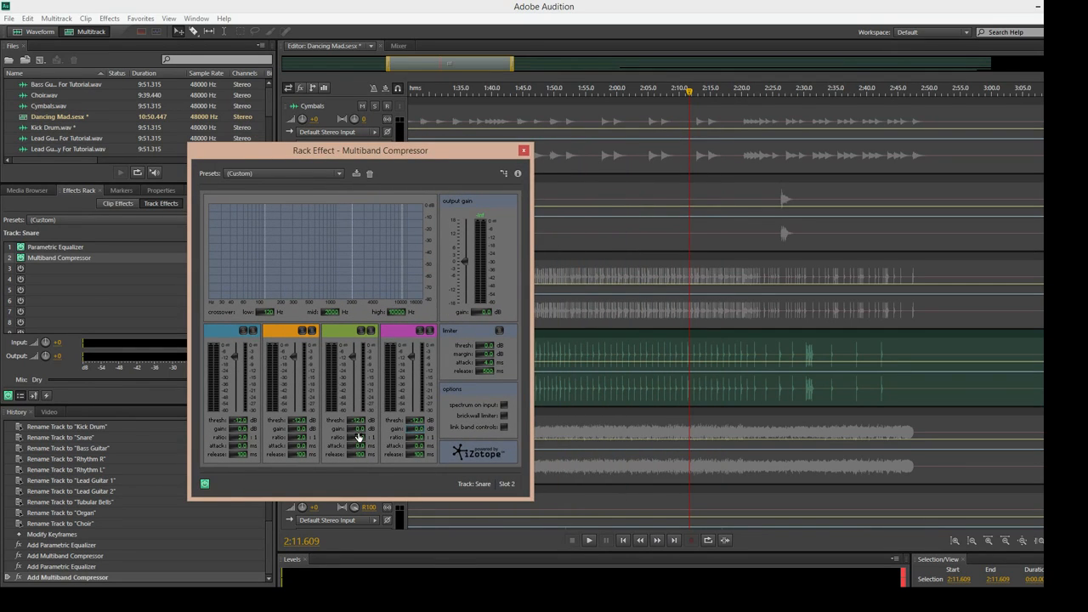
left_click(357, 429)
key("Return")
left_click(246, 429)
type("6")
key("Return")
Step: Play the soloed snare and replay it from about 1:53, comparing the sound with the Multiband Compressor on and bypassed
key("space")
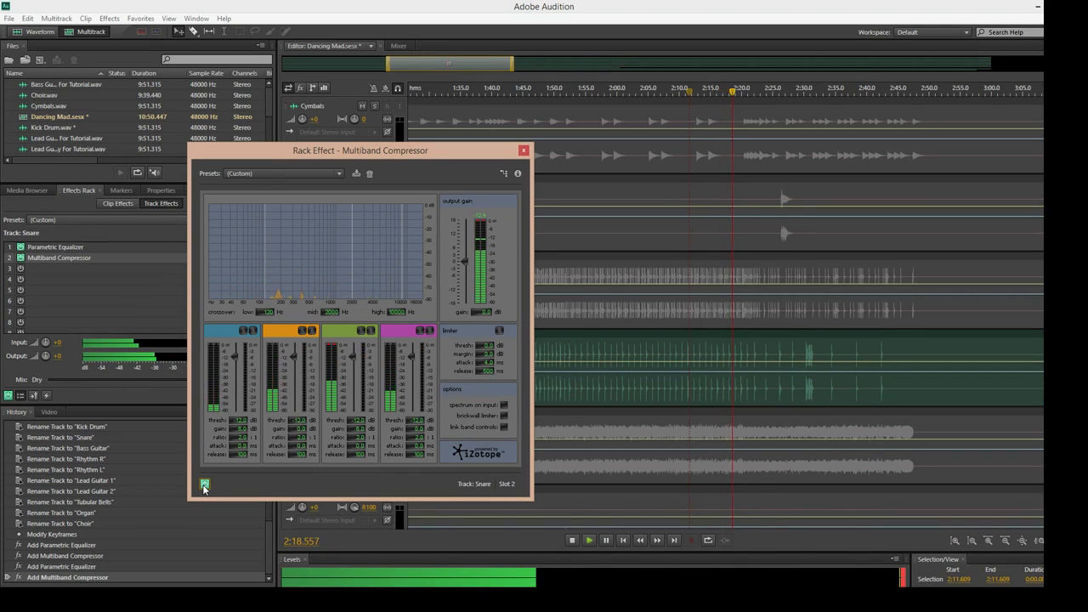
key("space")
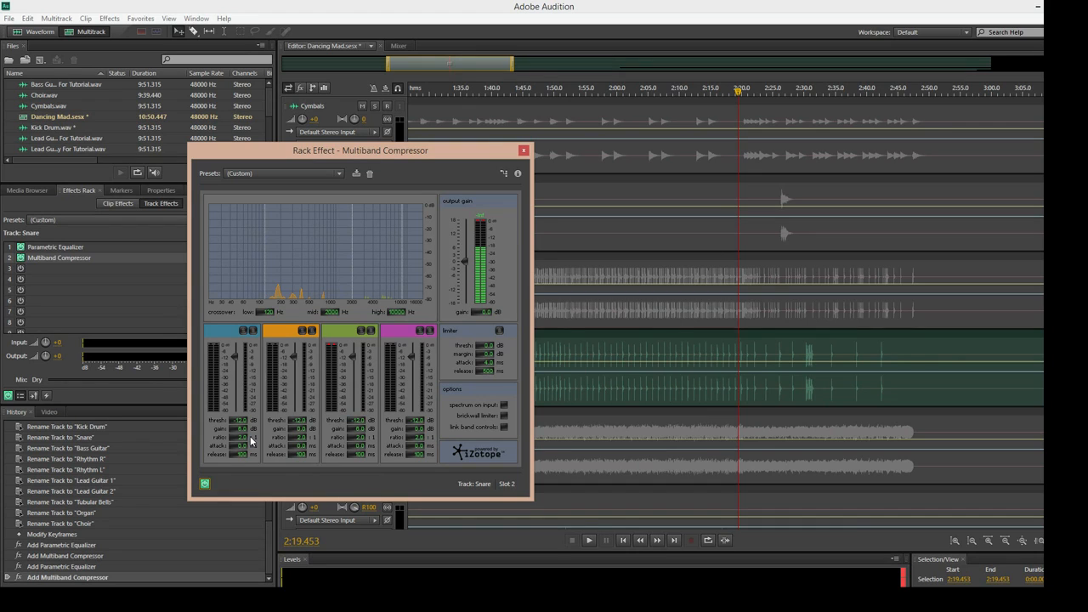
left_click(574, 92)
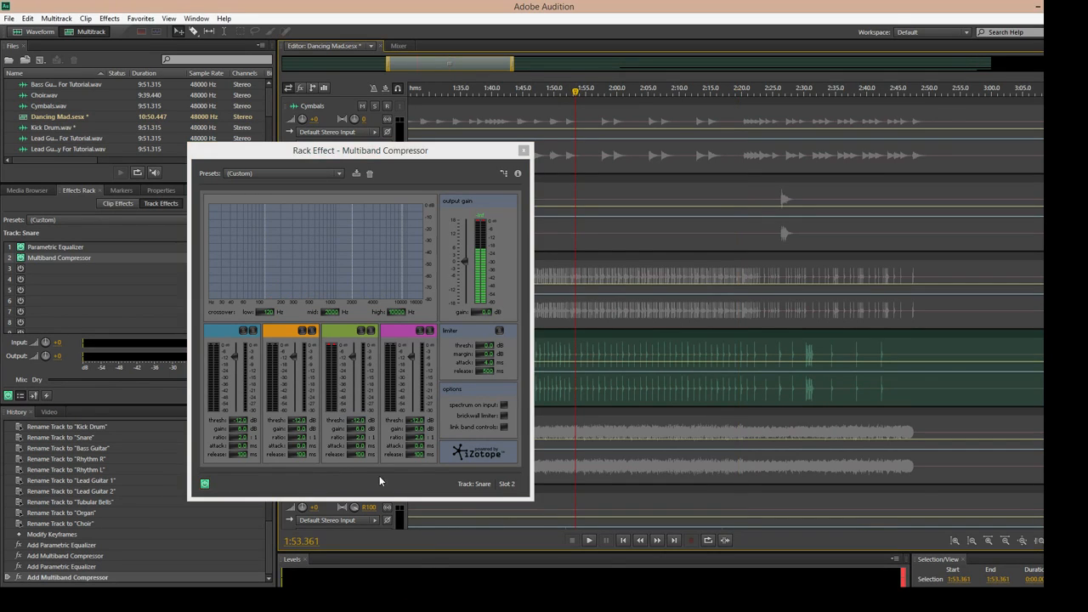
left_click(205, 483)
key("space")
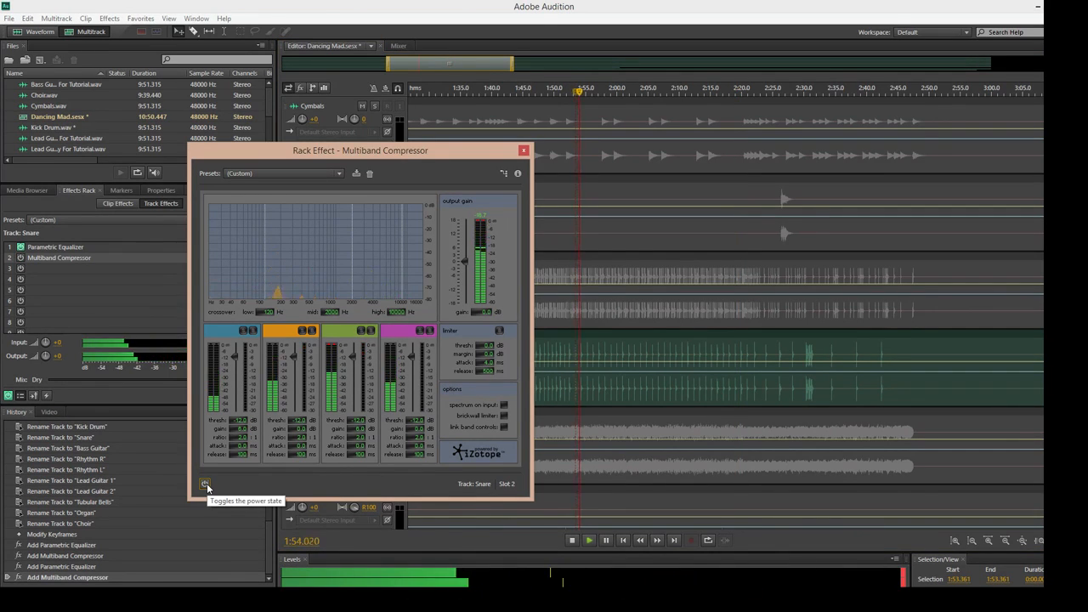
left_click(205, 483)
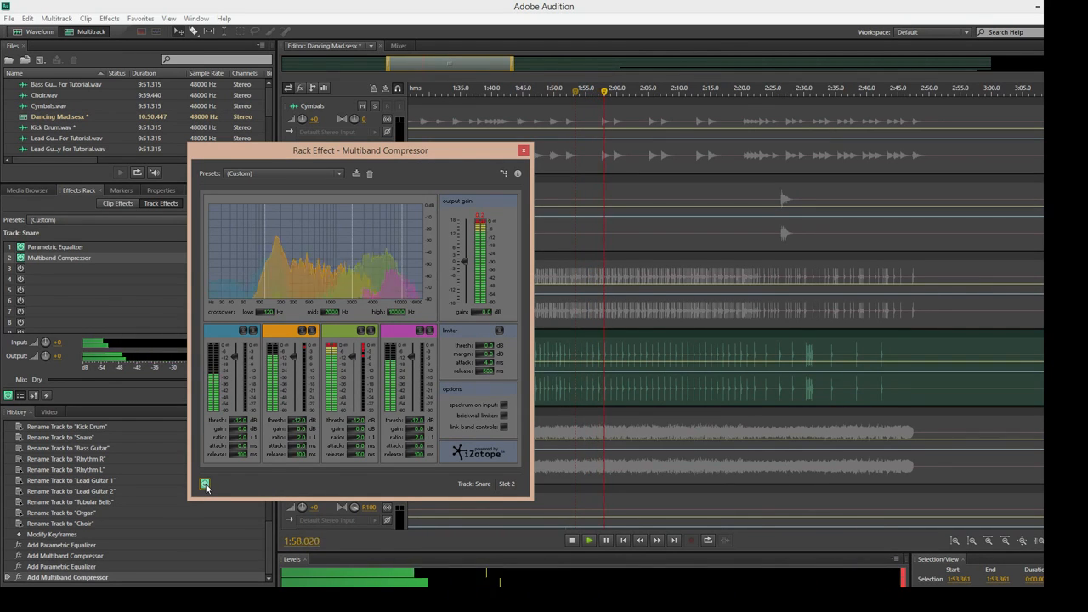
key("space")
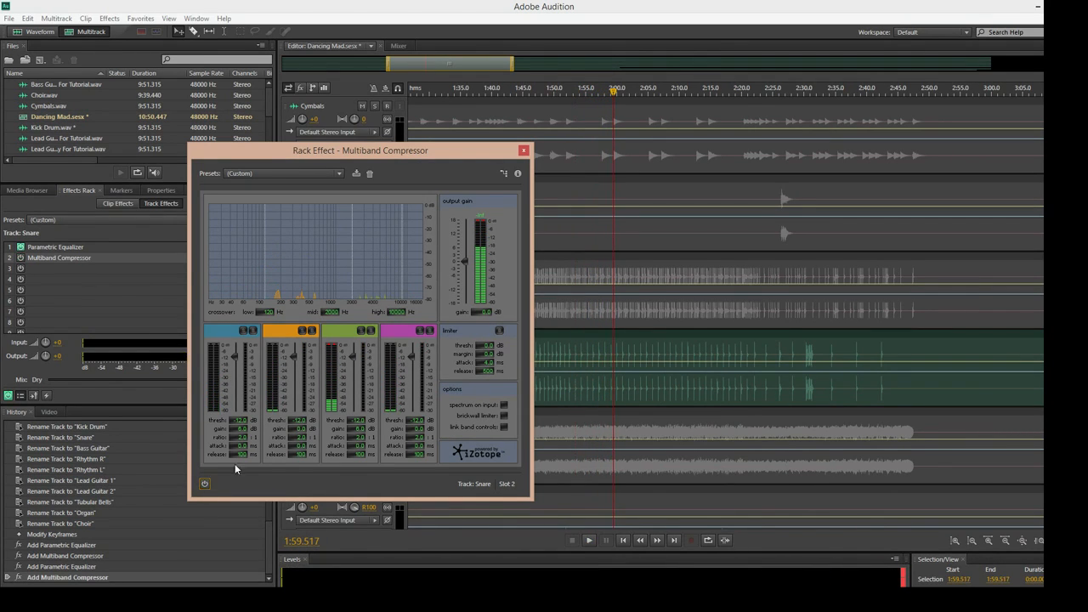
Step: Unsolo the snare and play the full mix, comparing it with the snare's Multiband Compressor switched on and off
left_click(523, 151)
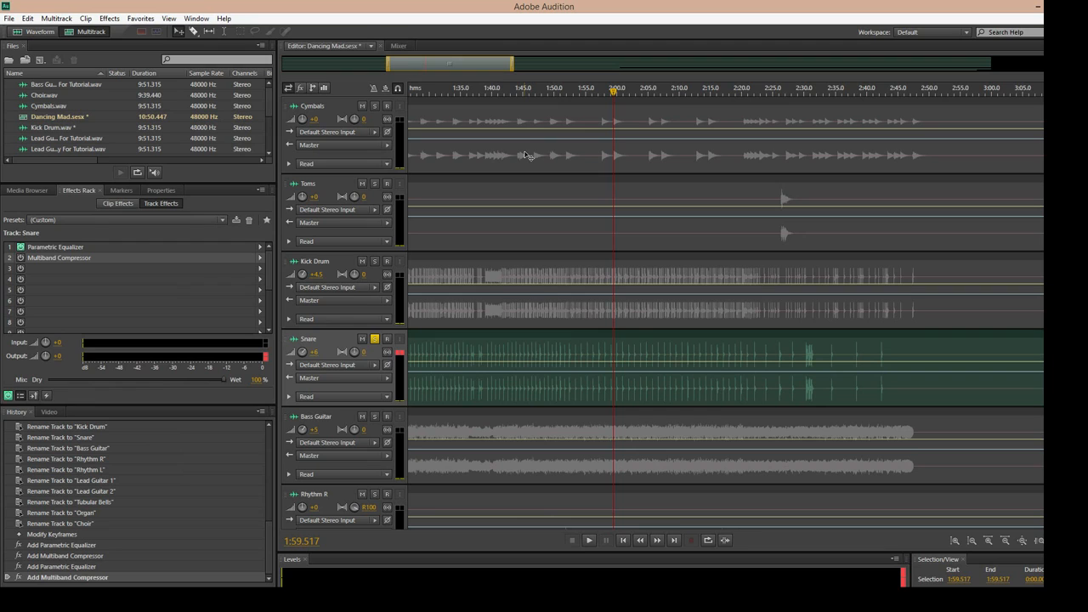
left_click(374, 340)
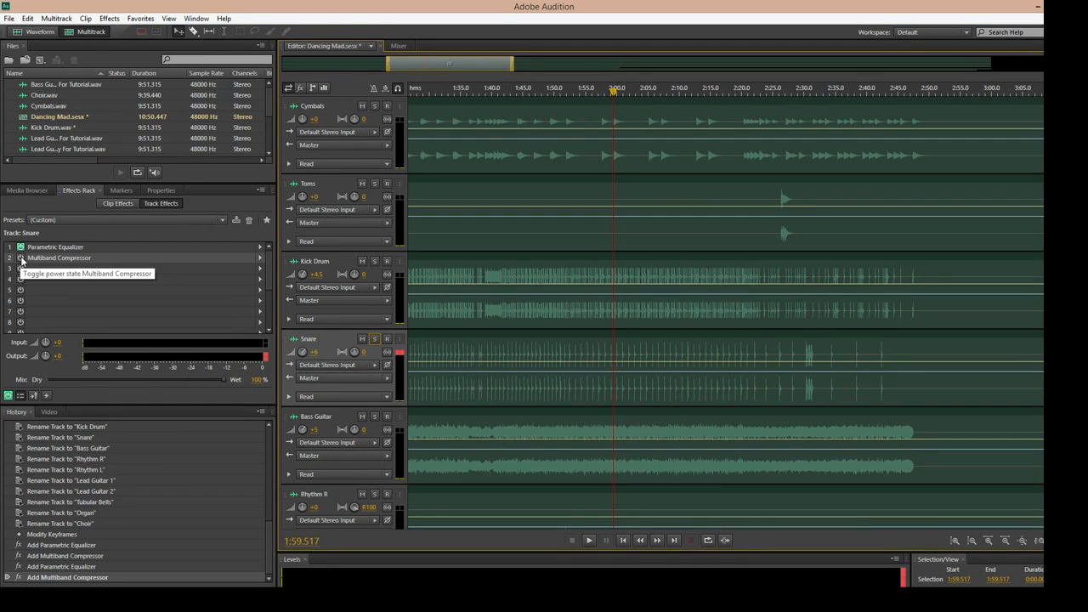
key("space")
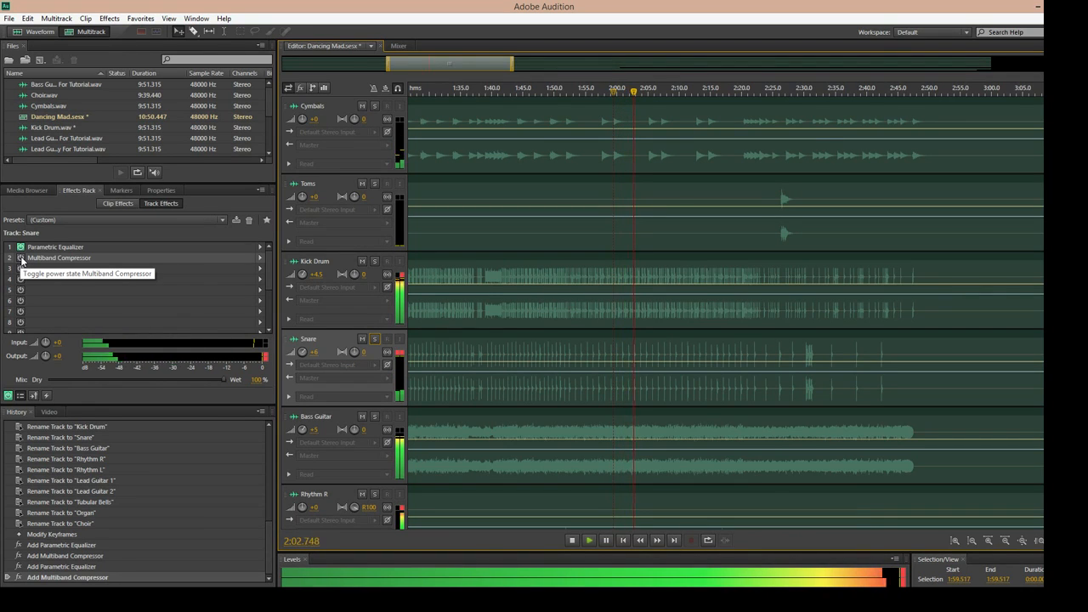
left_click(21, 259)
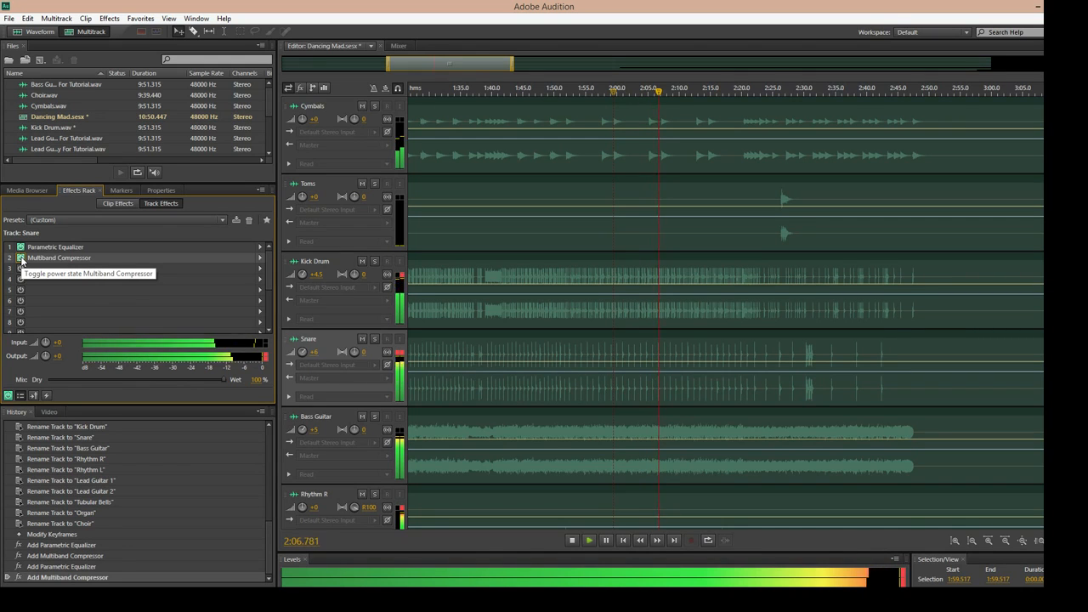
left_click(21, 259)
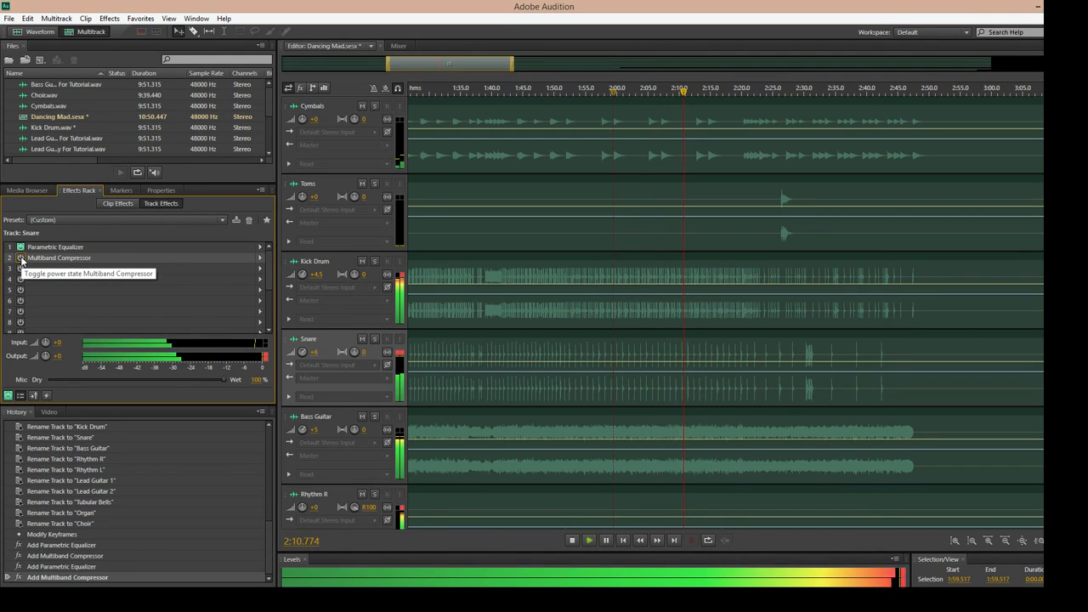
left_click(21, 259)
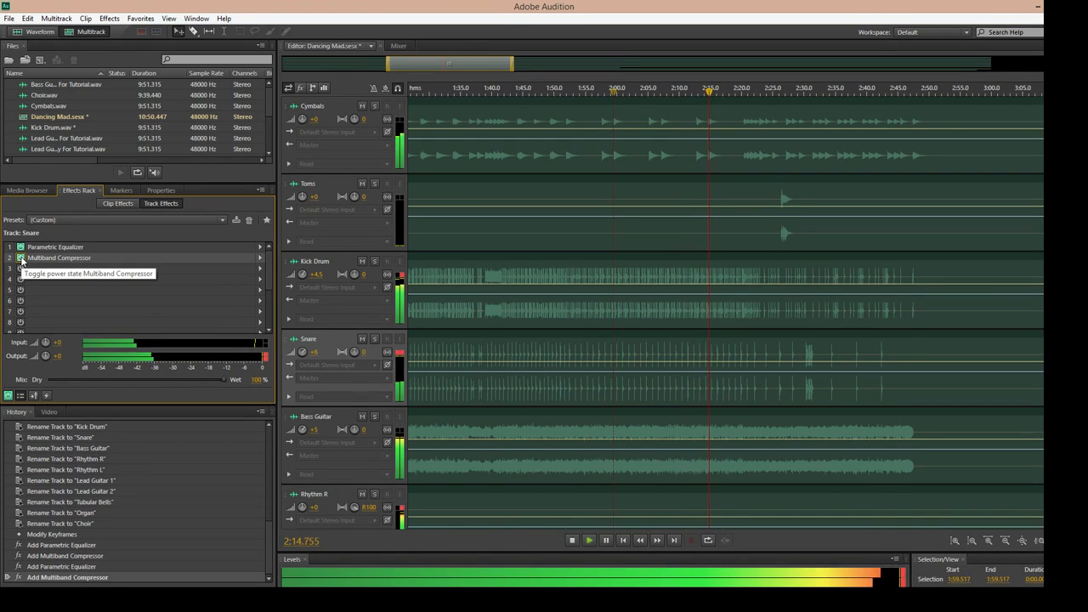
key("space")
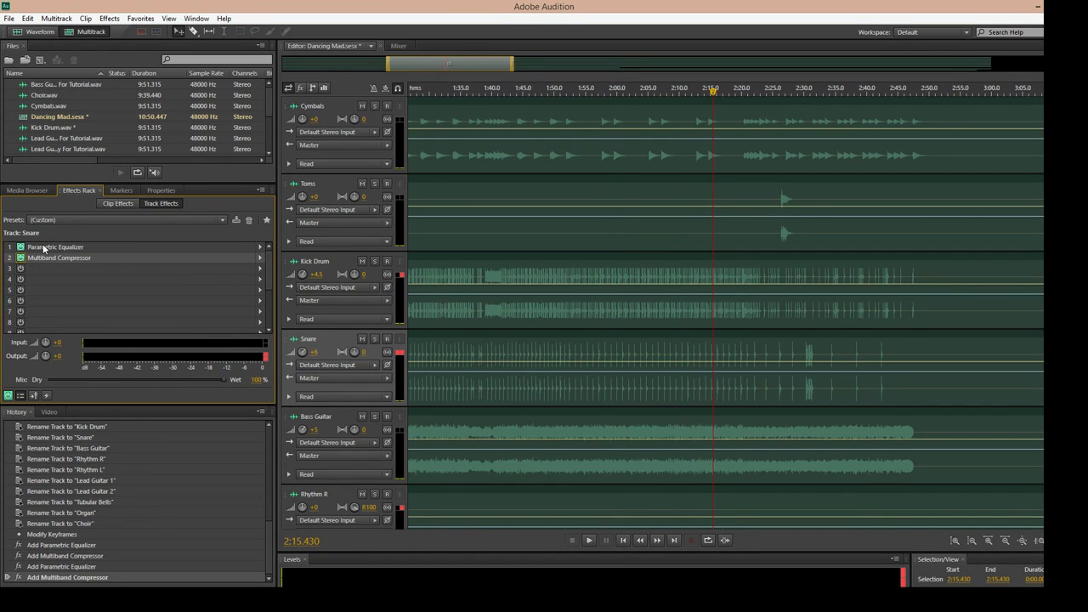
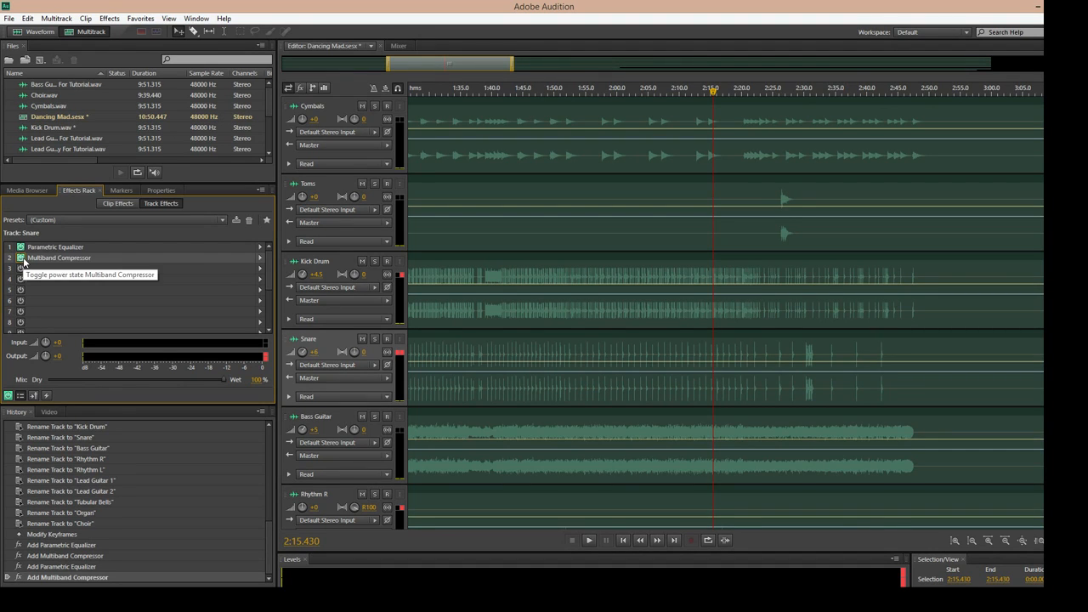
left_click(20, 257)
key("space")
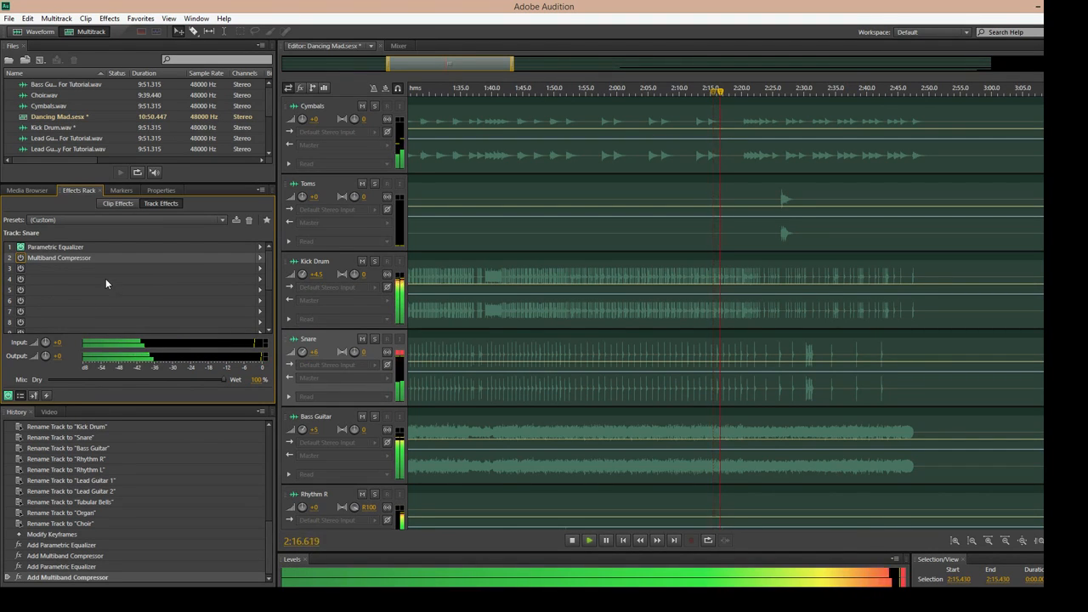
key("space")
Step: Add a Convolution Reverb to the snare's third effect slot with the Hall impulse and a 30% mix
left_click(260, 269)
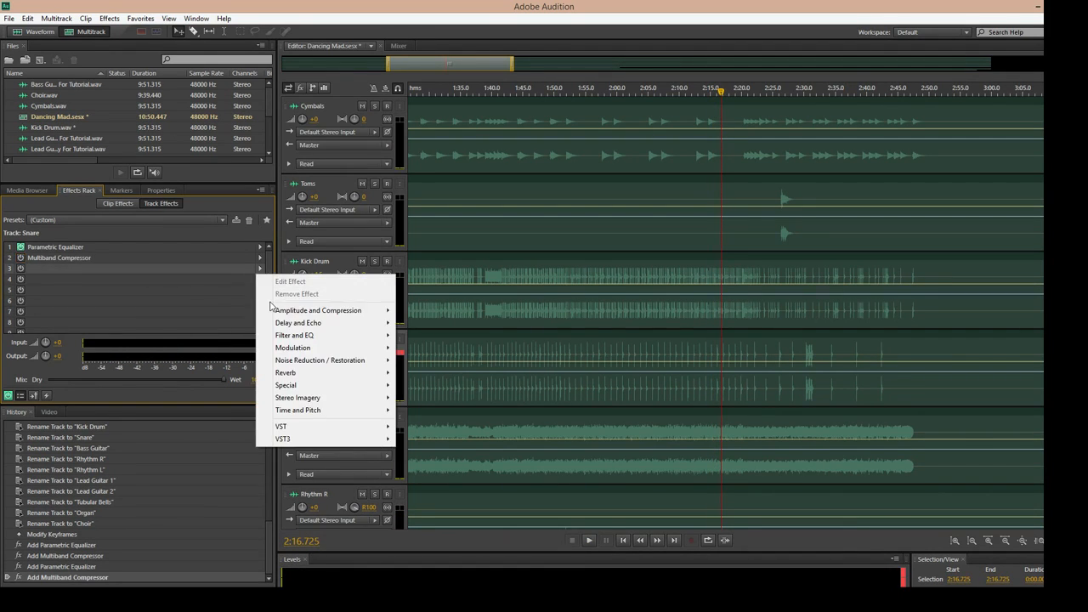
mouse_move(299, 372)
left_click(427, 373)
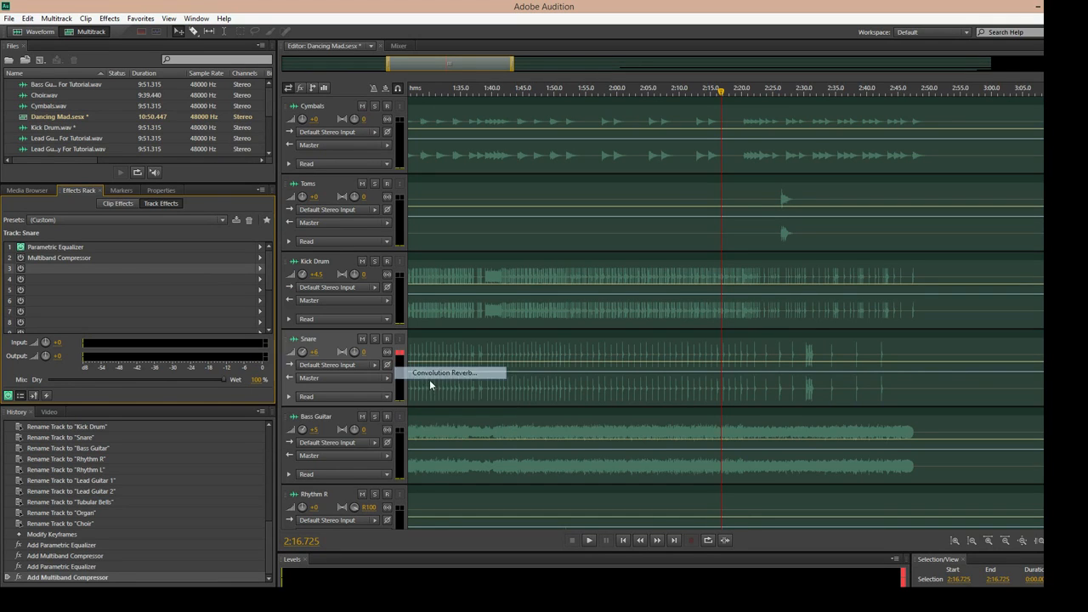
left_click(536, 250)
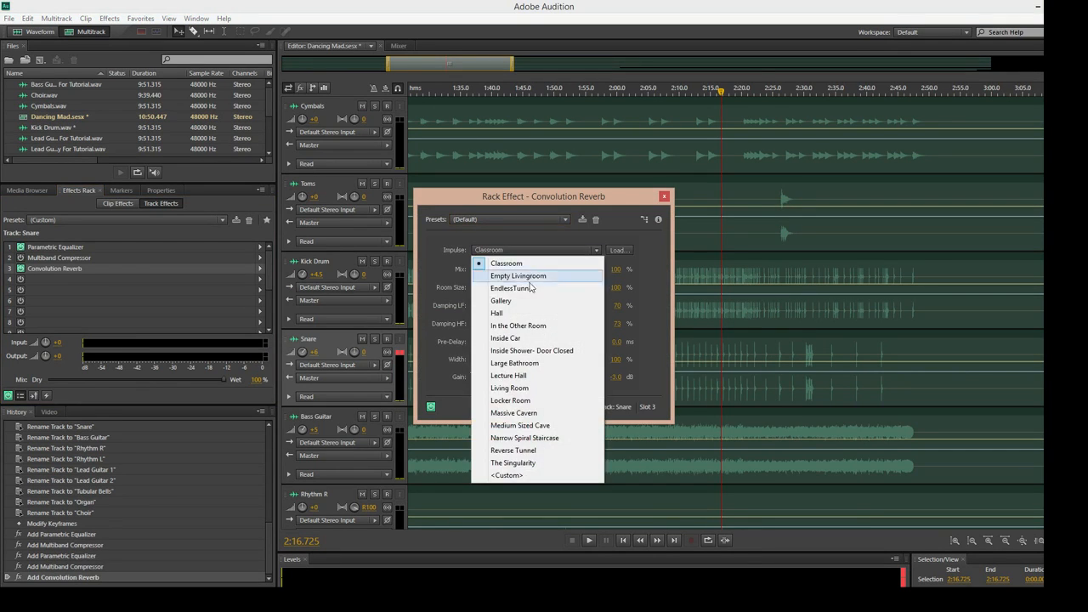
left_click(523, 318)
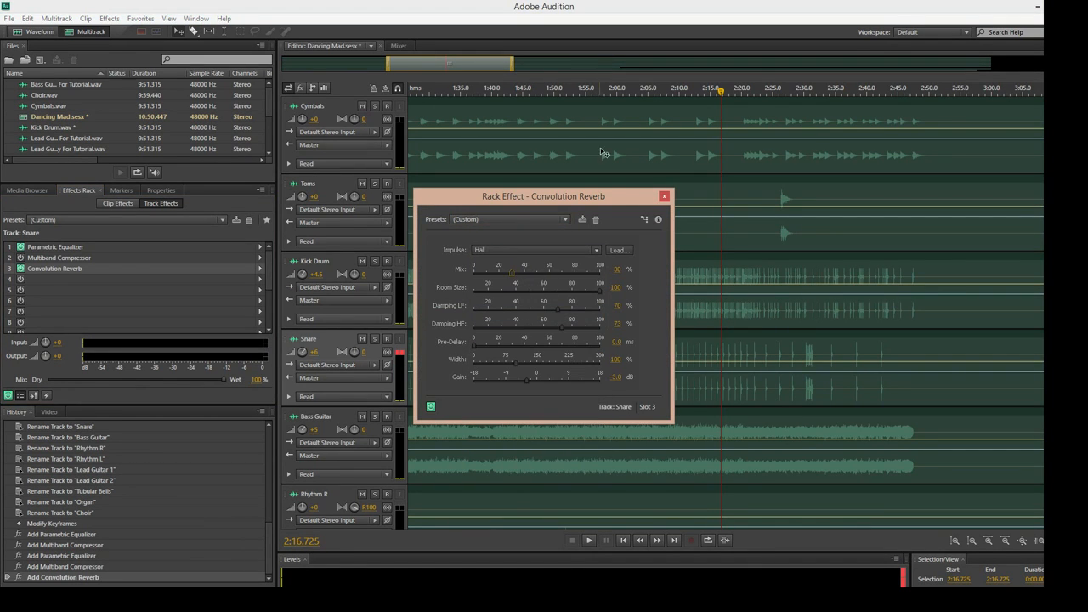
Step: Play the mix from about 2:01 and set the snare reverb's gain to 2 dB
left_click(625, 88)
key("space")
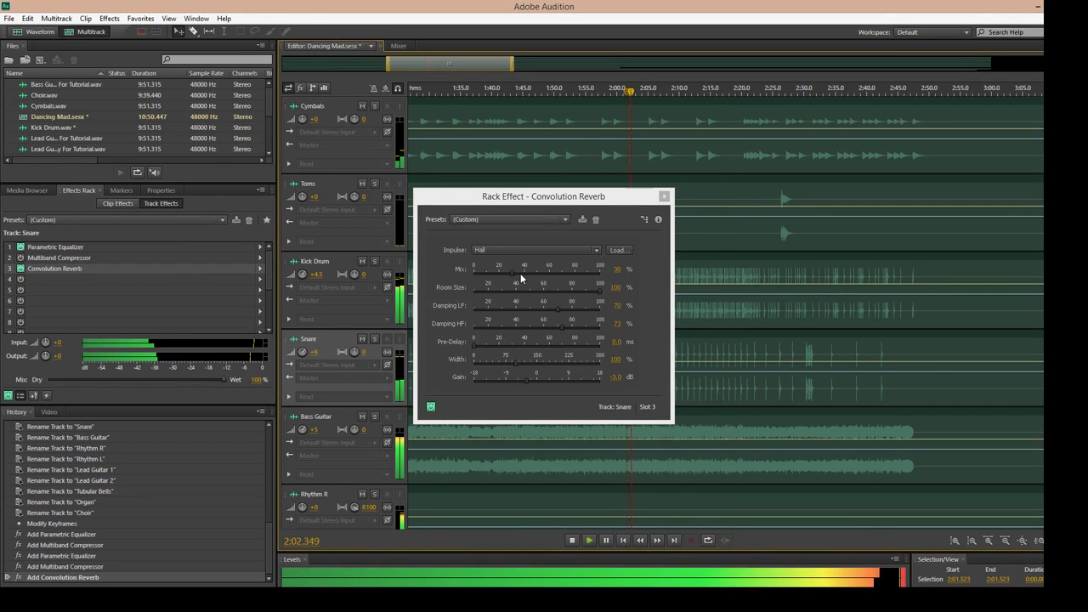
left_click(617, 377)
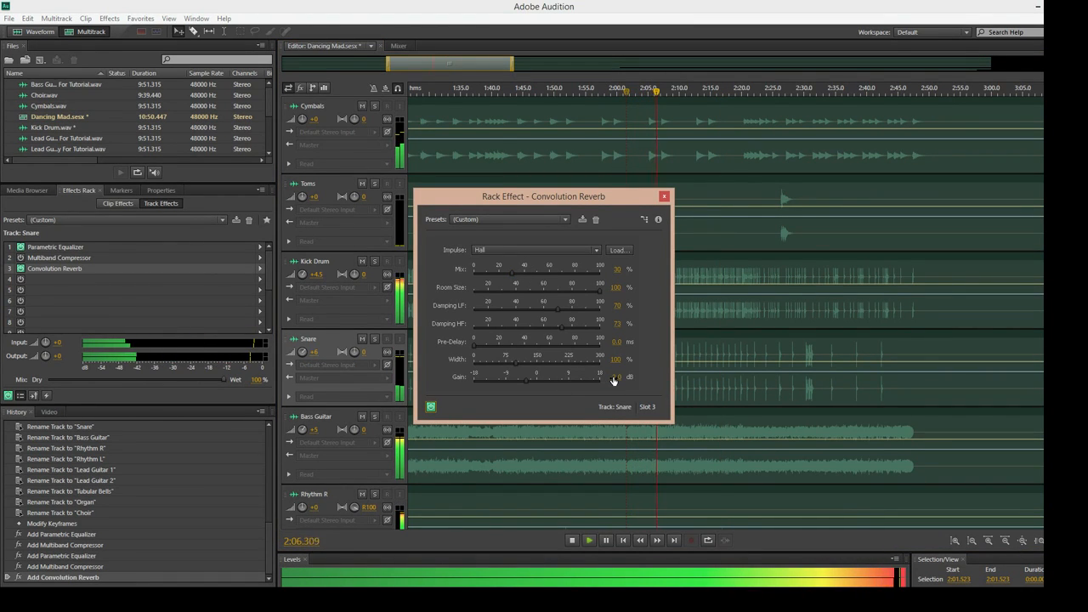
type("2")
key("Return")
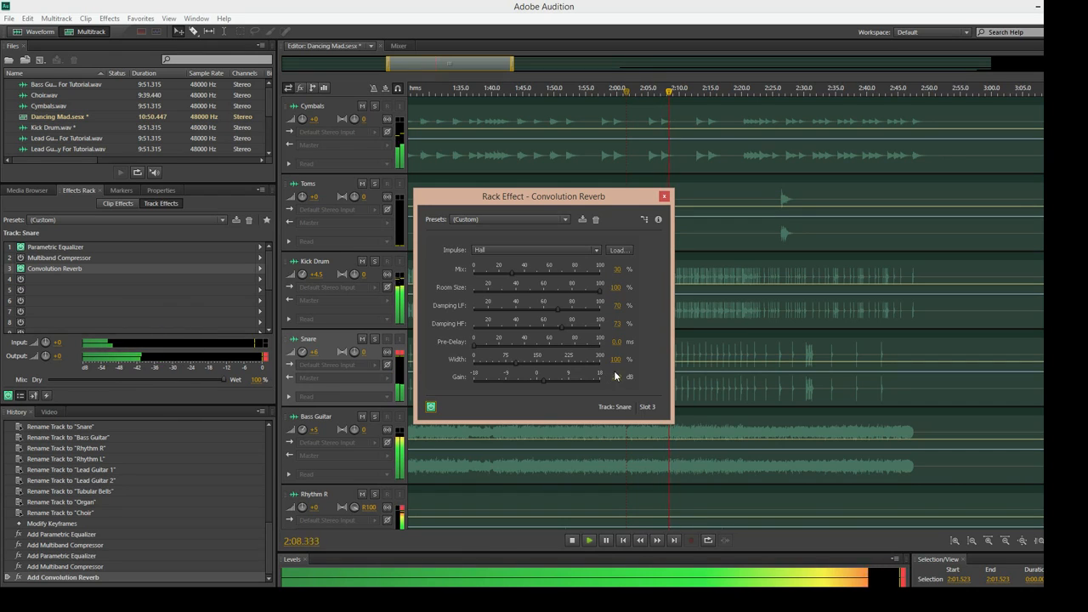
Step: Solo the snare and set its reverb mix to about 41% and room size to about 80%
left_click(375, 340)
left_click_drag(513, 270, 527, 278)
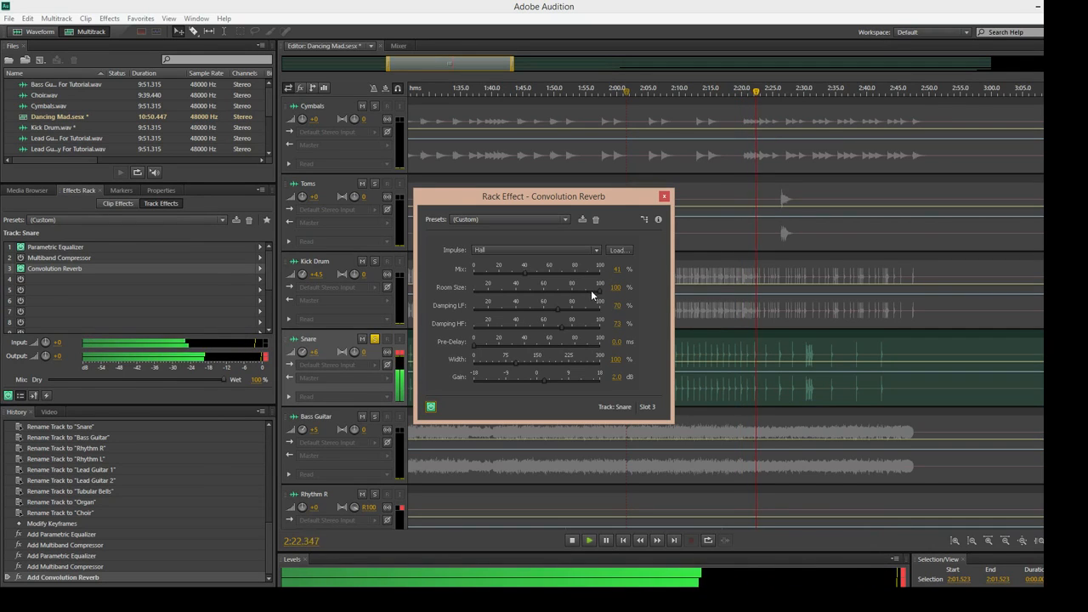
left_click_drag(599, 289, 571, 291)
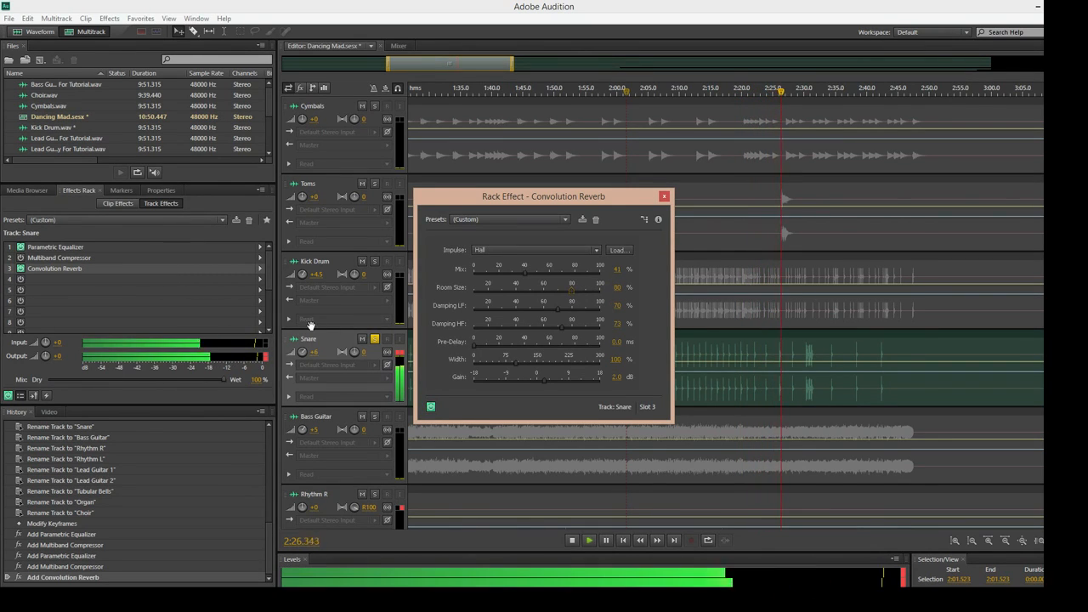
Step: Replay from about 1:45, unsolo the snare, and compare the full mix with its compressor on and off
key("space")
left_click(527, 94)
left_click(526, 94)
key("space")
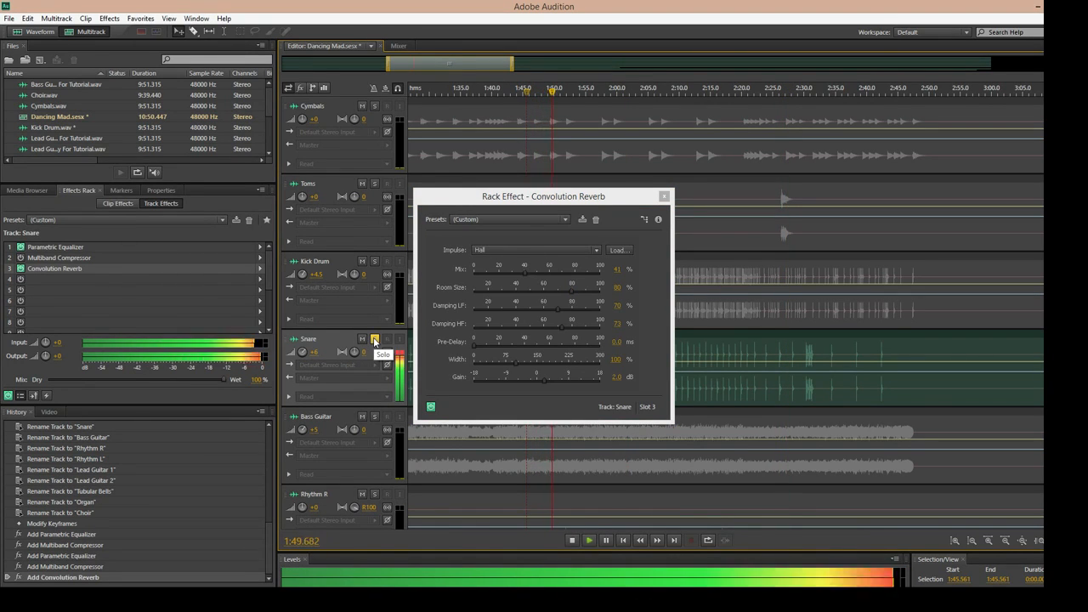
left_click(374, 341)
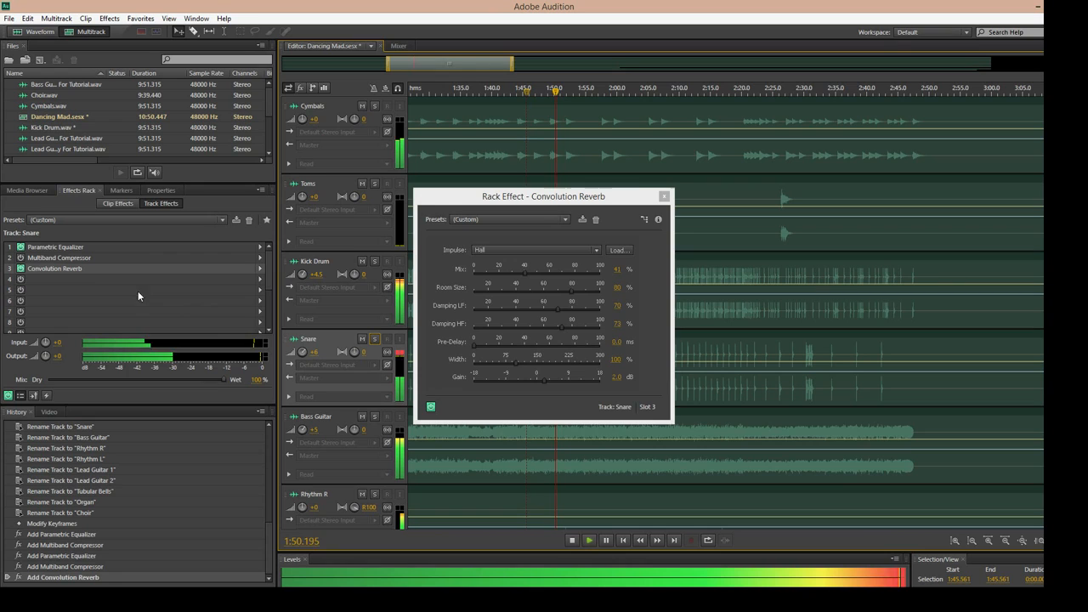
left_click(20, 258)
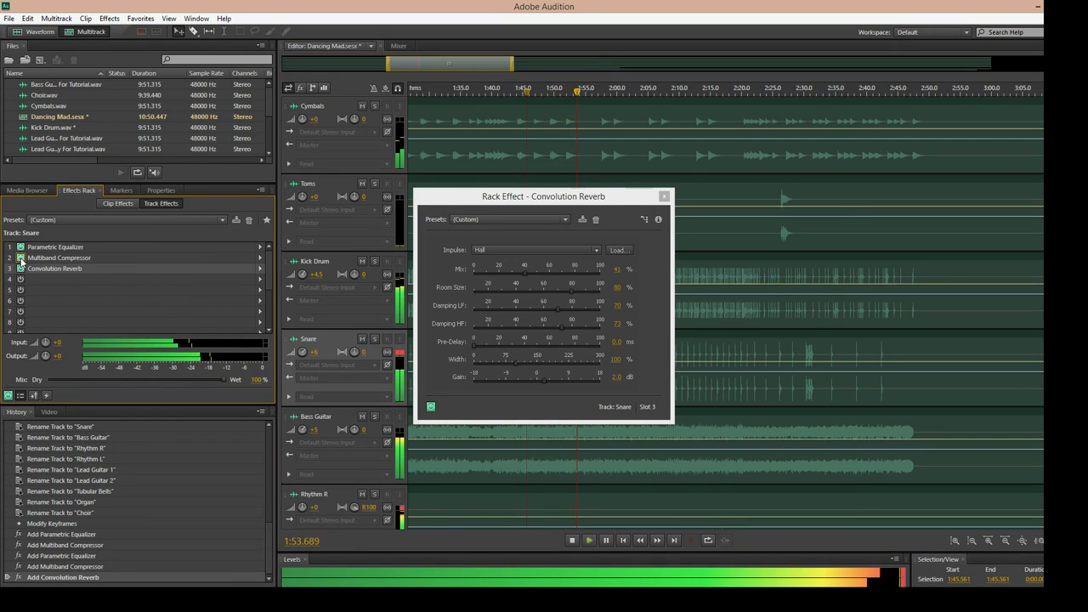
left_click(20, 257)
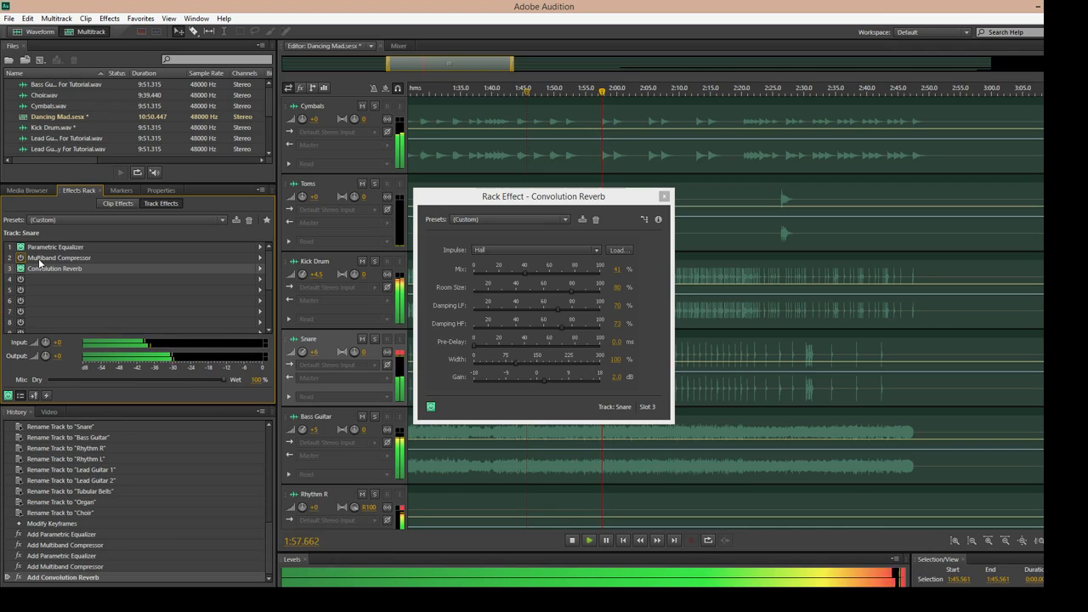
Step: Remove the Multiband Compressor from the snare's effects rack
right_click(38, 257)
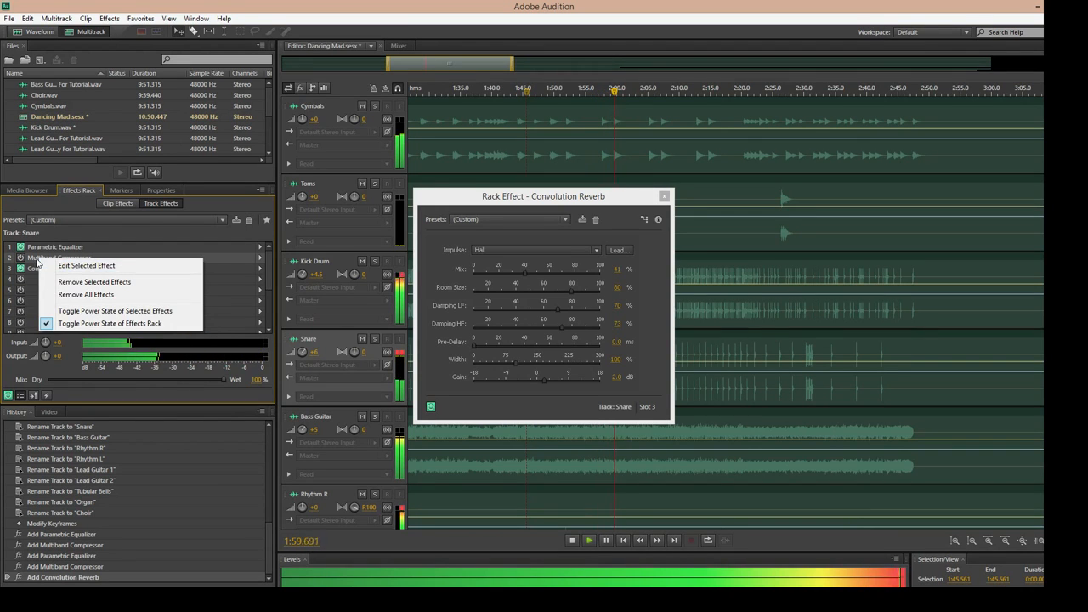
left_click(38, 258)
key("Delete")
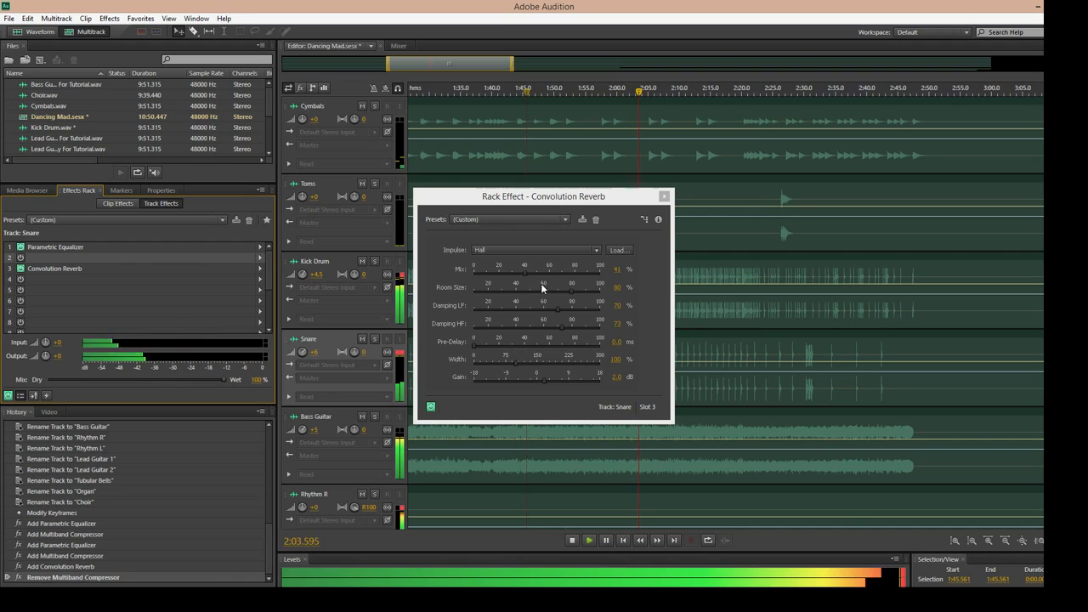
Step: Set the snare's Convolution Reverb mix to 30% and close the effect's settings
left_click(616, 270)
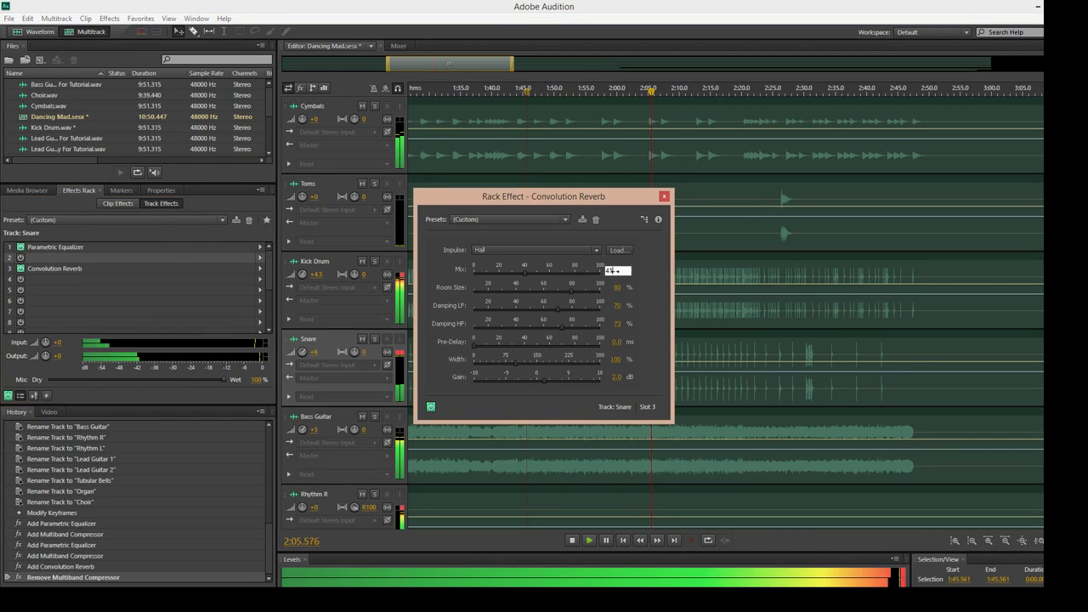
type("100")
key("Return")
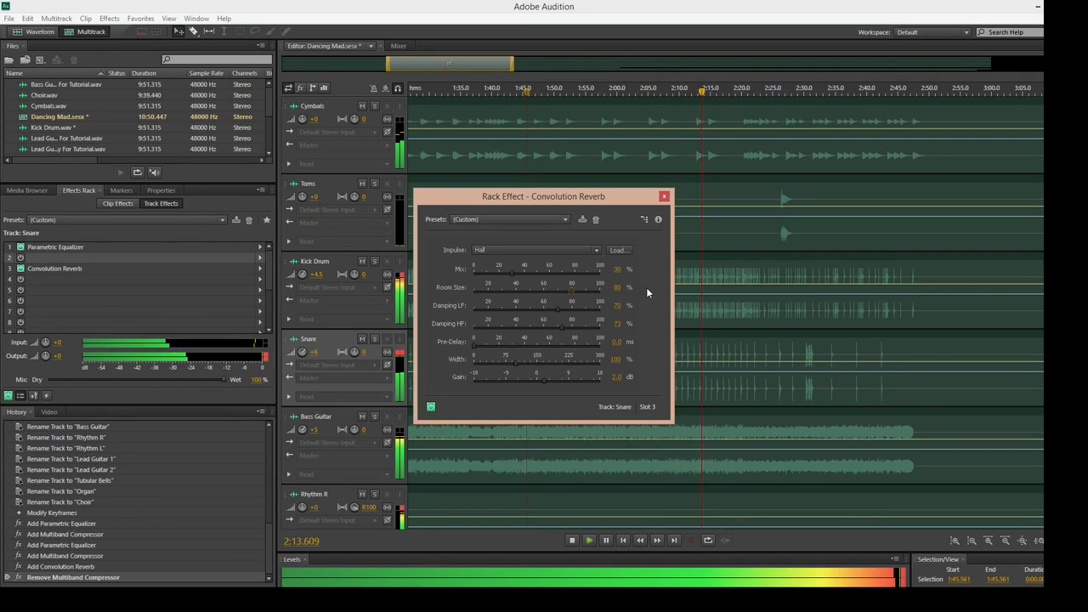
left_click(664, 197)
Step: Lower the band 4 peak in the snare's Parametric Equalizer to about 9.1 dB at about 7548 Hz
double_click(51, 247)
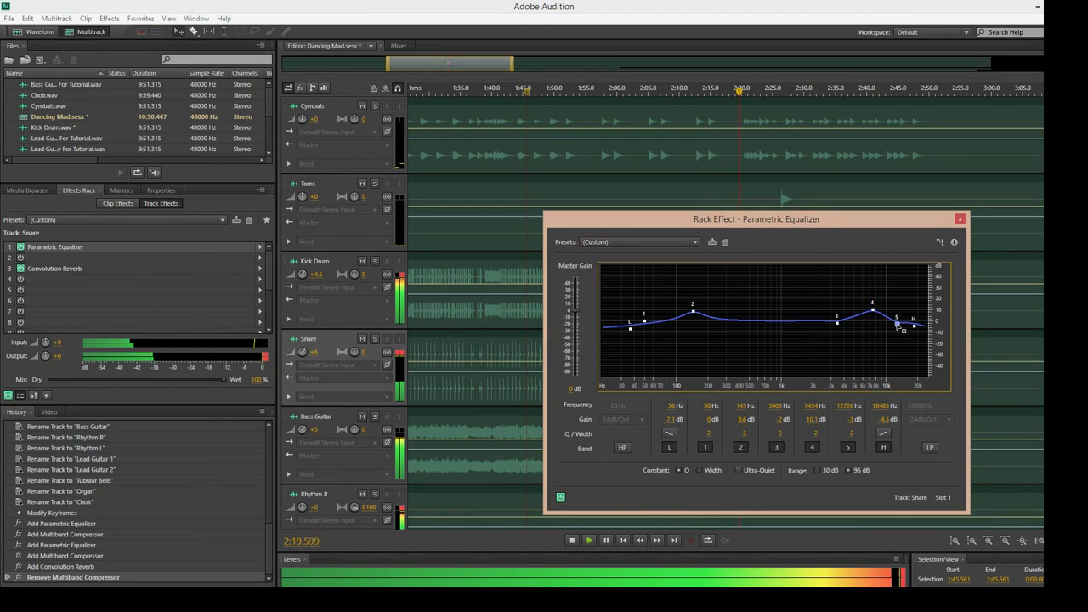
left_click_drag(876, 312, 875, 314)
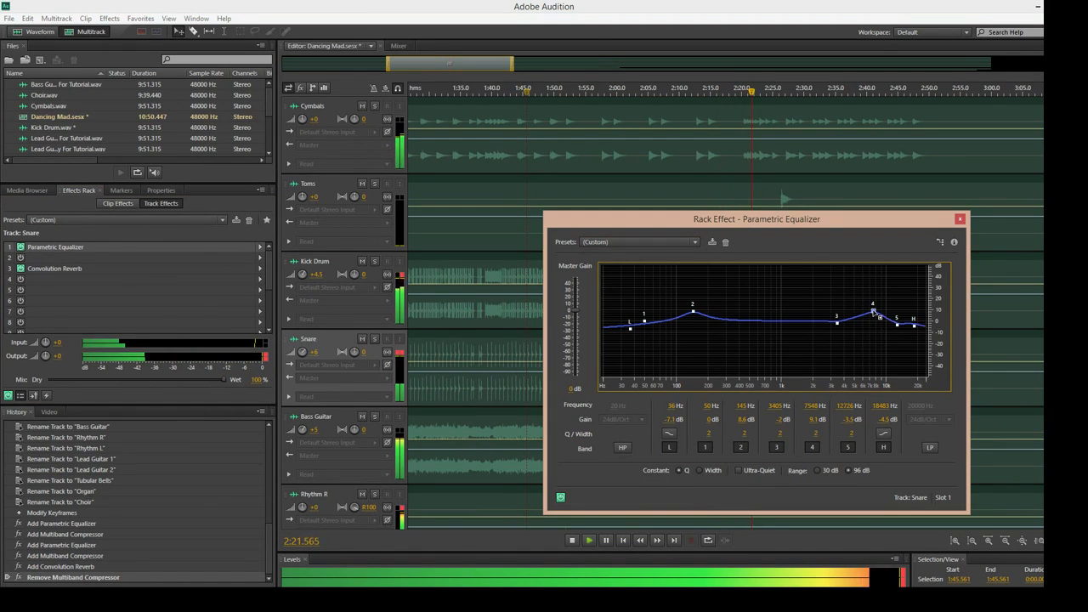
Step: While replaying from about 1:59, move band 3 of the snare's Parametric Equalizer to about 4 dB at about 1676 Hz
left_click(612, 96)
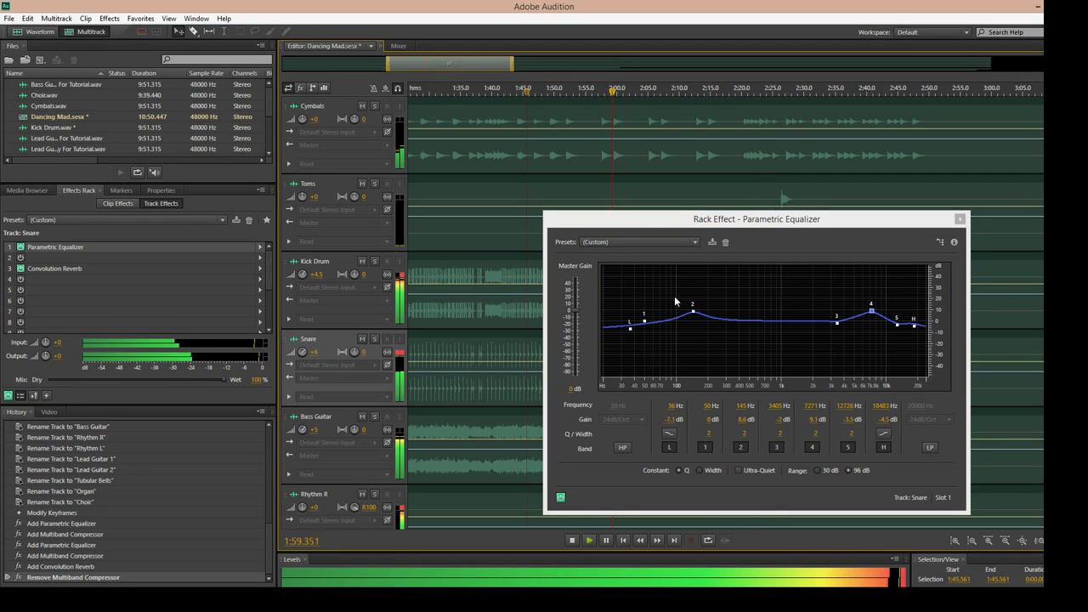
left_click_drag(836, 326, 814, 321)
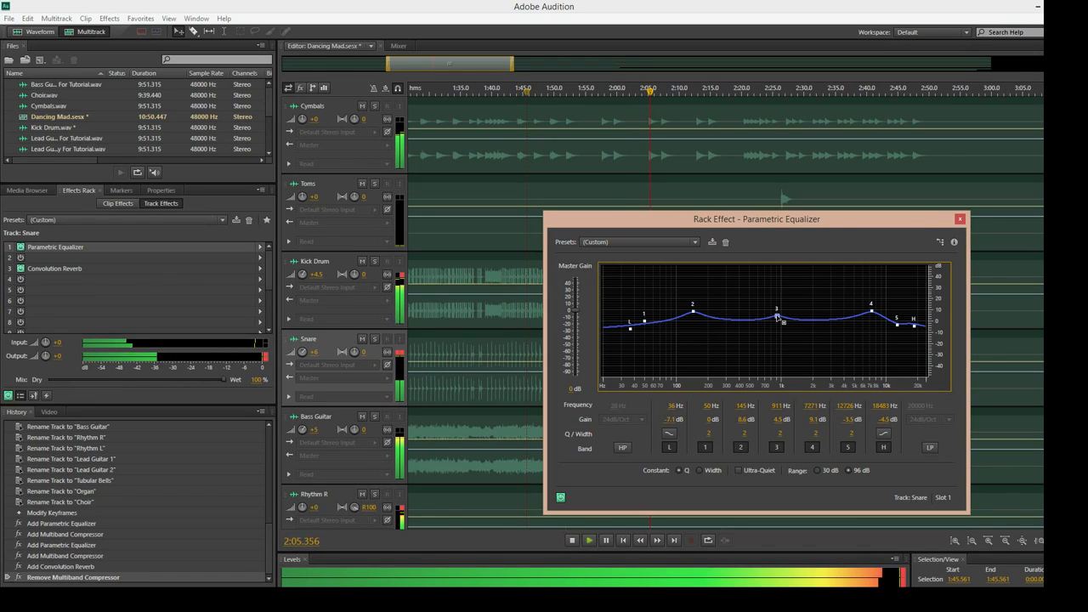
left_click_drag(782, 316, 804, 316)
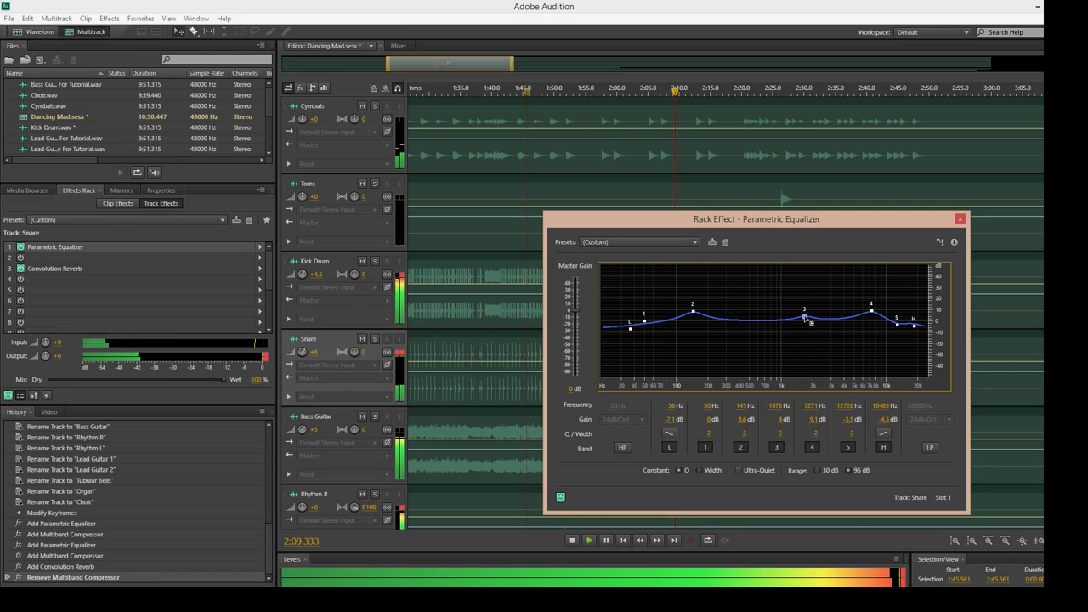
Step: Set the snare equalizer's band 4 to about 10.1 dB at 6833 Hz and band 2 to about 143 Hz, closing the effect and stopping playback
mouse_move(872, 314)
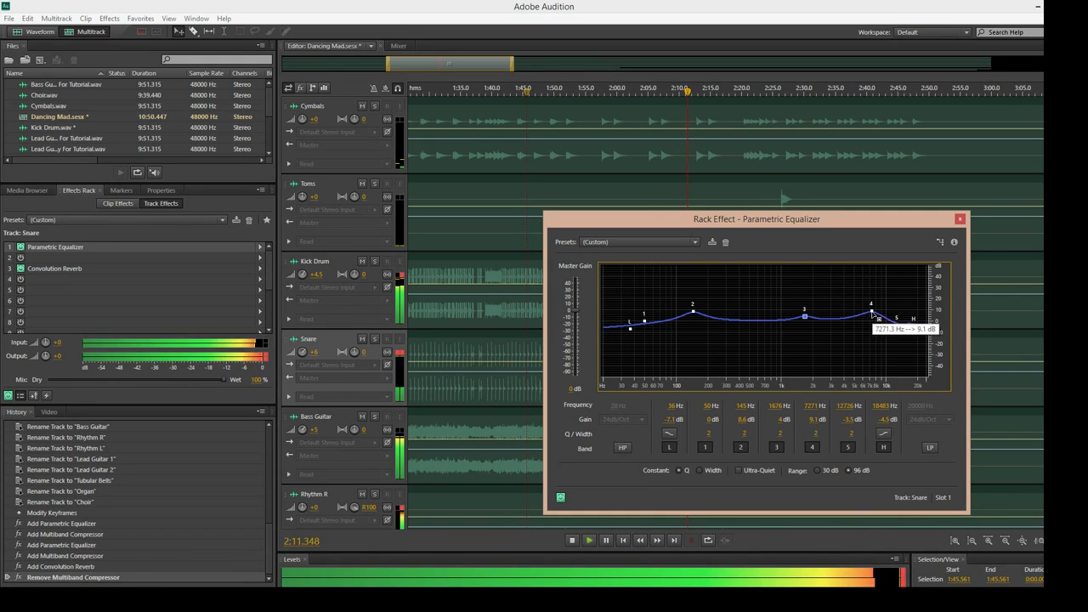
left_click_drag(872, 315, 868, 313)
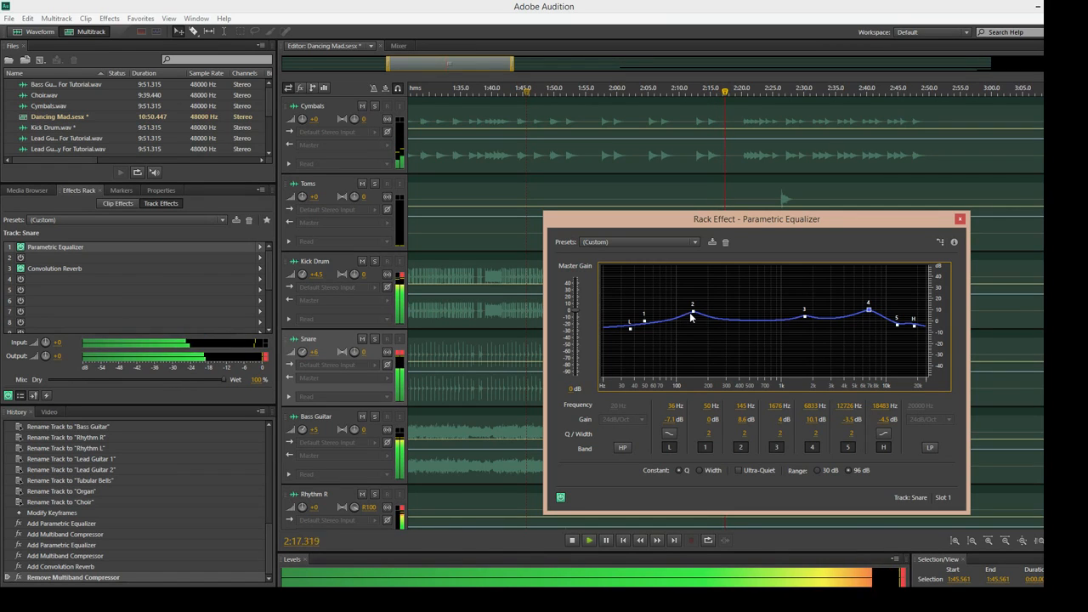
left_click_drag(691, 316, 694, 316)
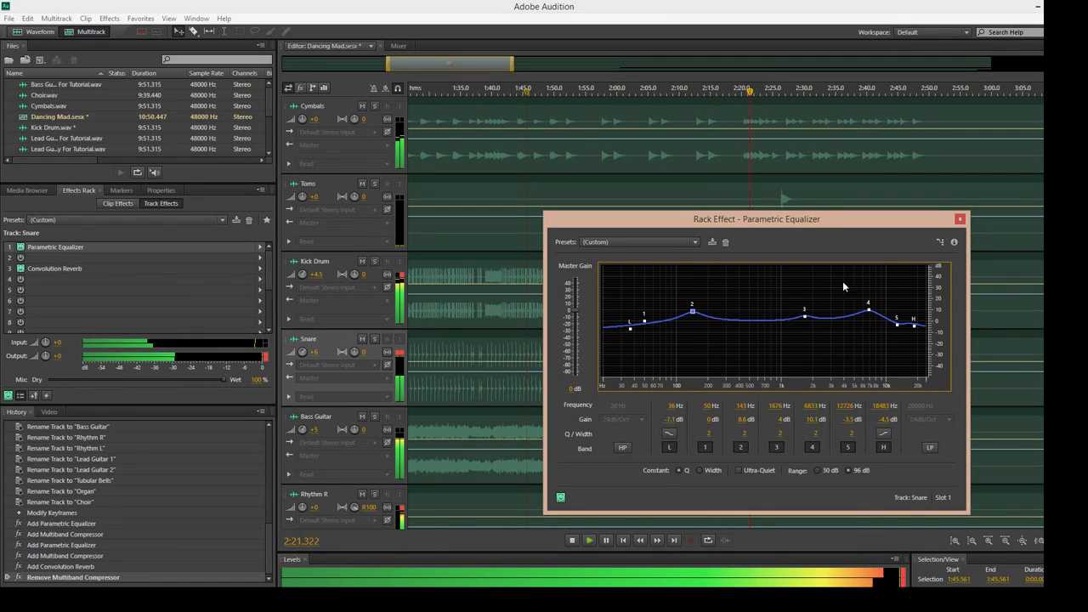
left_click(959, 220)
key("space")
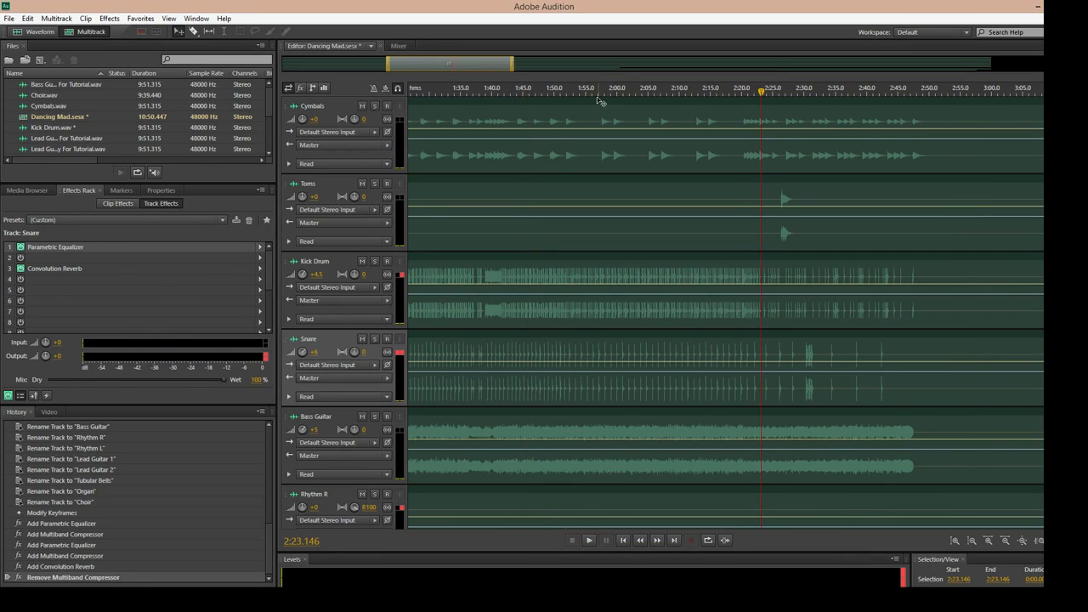
Step: Set the snare's Convolution Reverb mix to 35% while playing the full mix from about 1:55
left_click(587, 89)
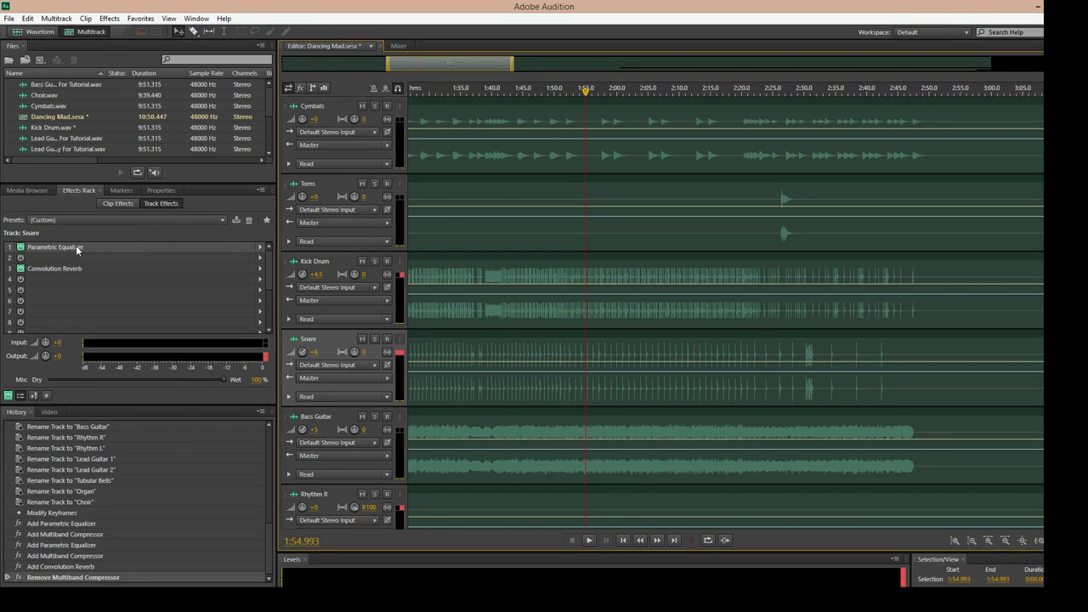
double_click(66, 269)
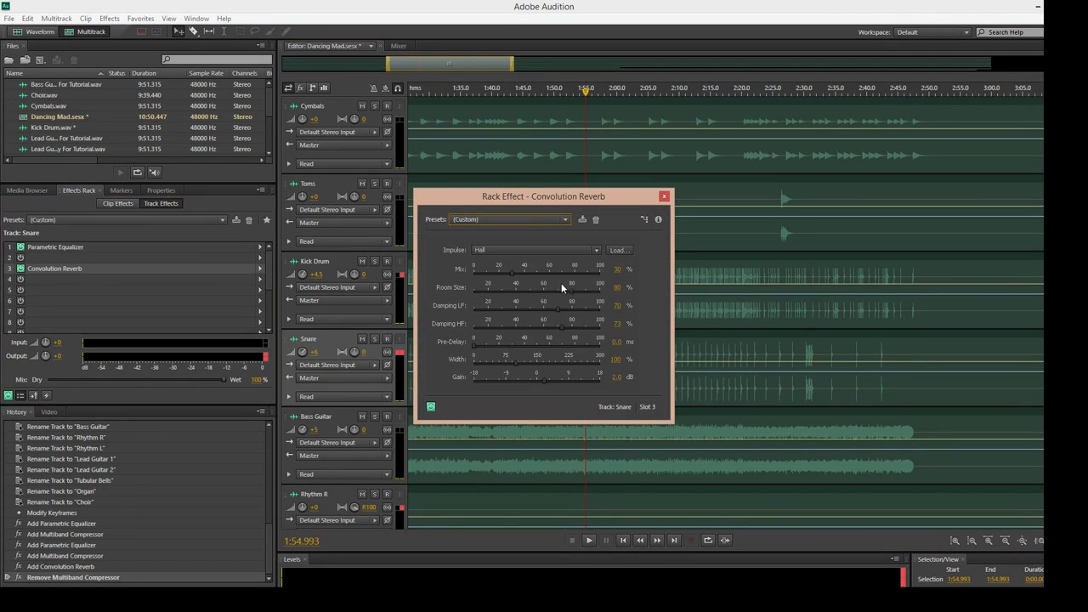
key("space")
left_click(617, 269)
type("35")
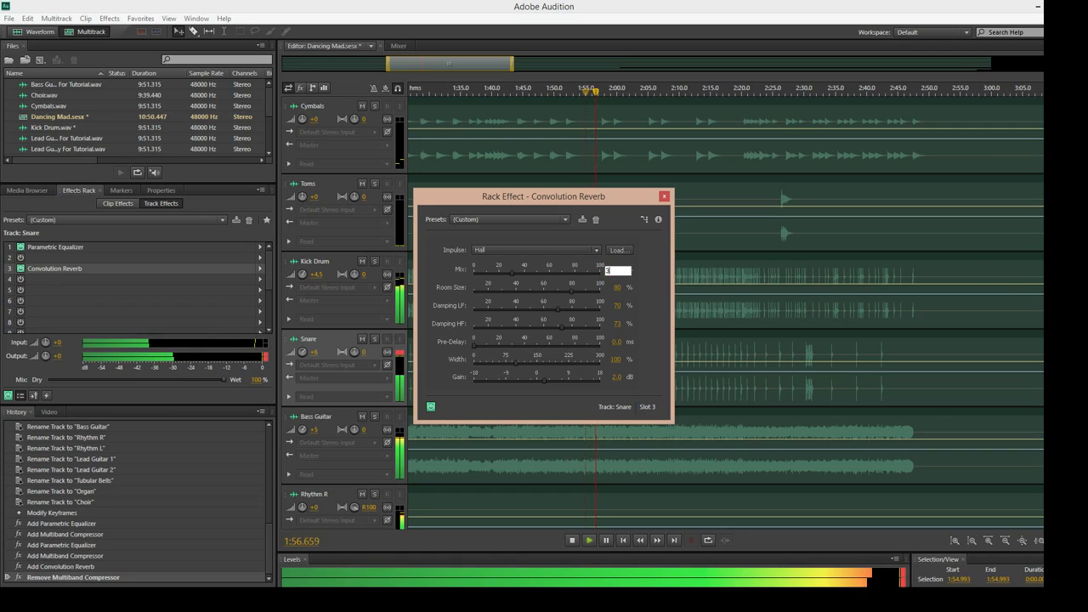
key("Return")
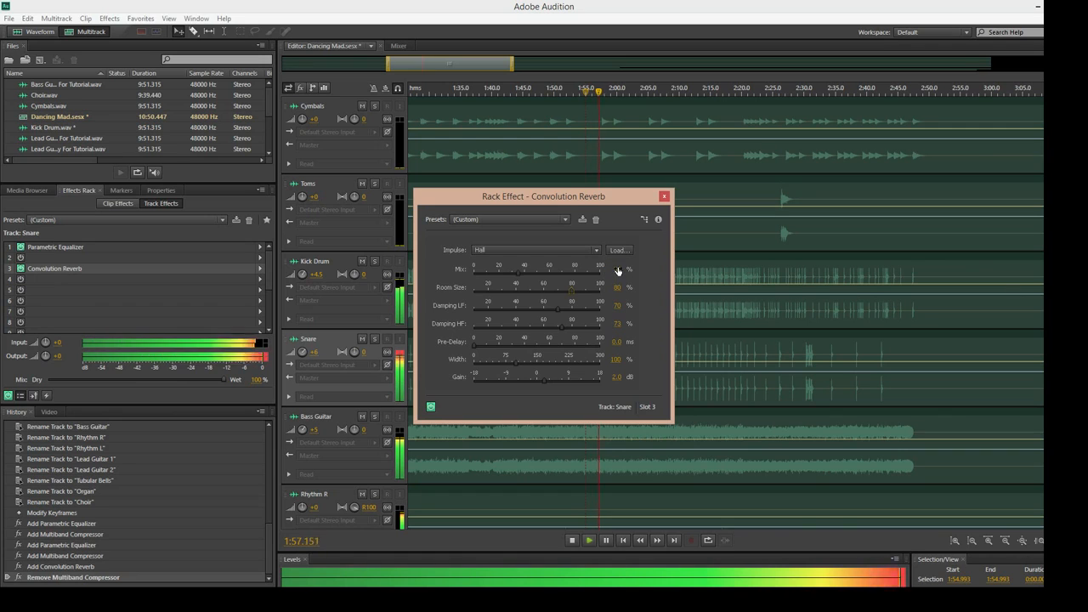
Step: Set the snare's Convolution Reverb gain to 3 dB and close the effect's settings
left_click(615, 378)
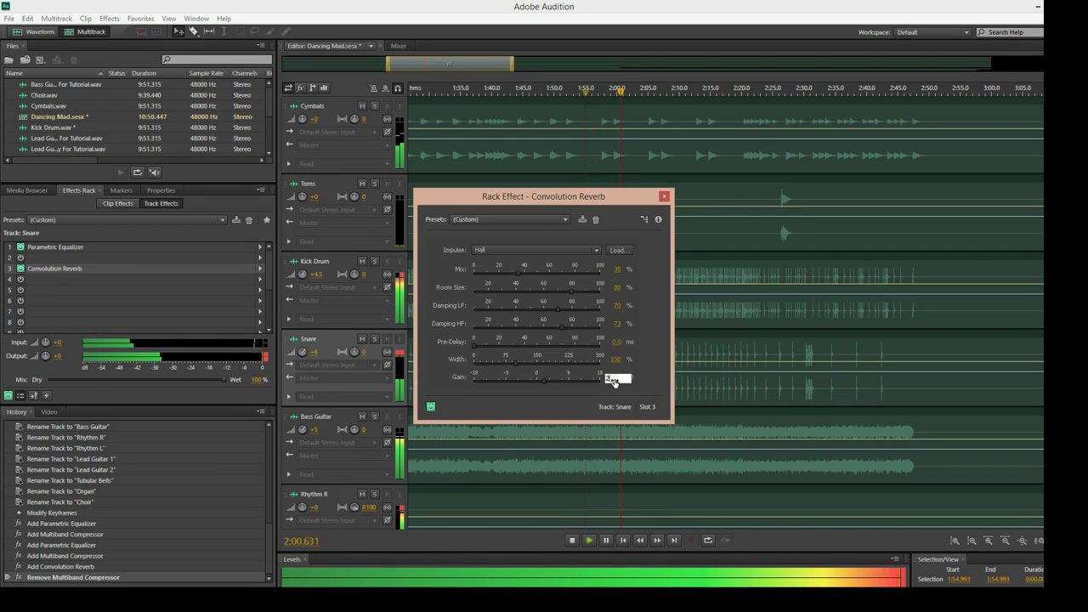
type("3")
key("Return")
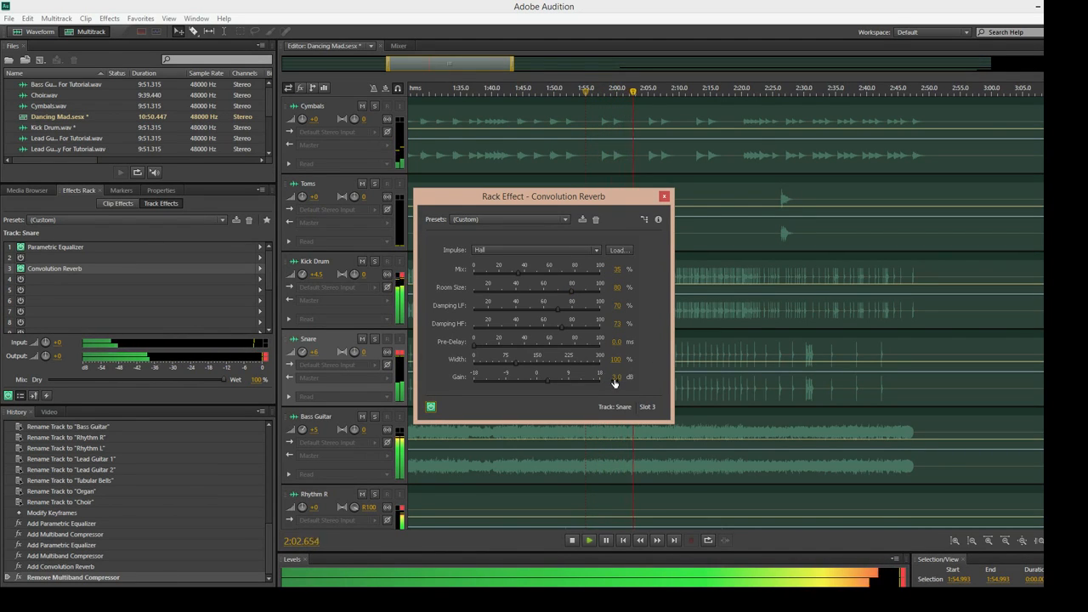
left_click(663, 198)
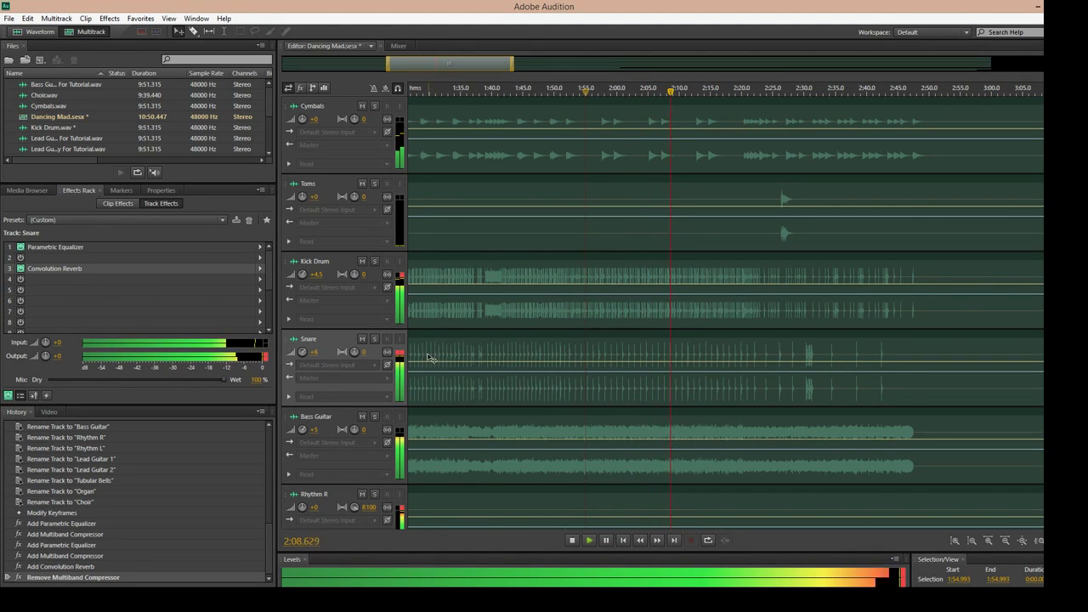
Step: Lower the Snare track's volume to +5 dB, trying +5.5 dB first while listening to the full mix
left_click(318, 351)
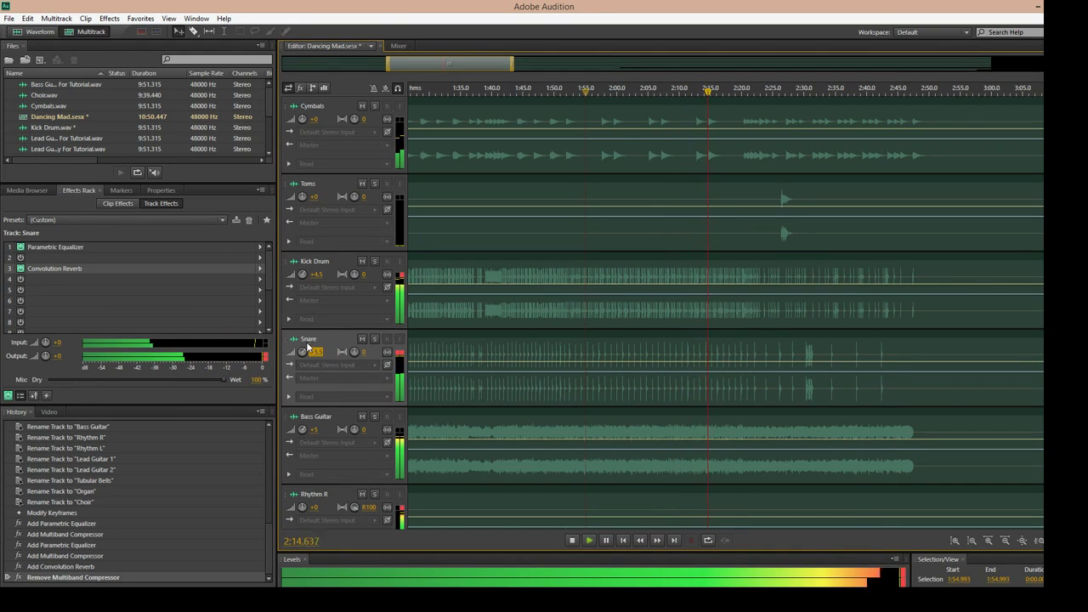
type("5.5")
key("Return")
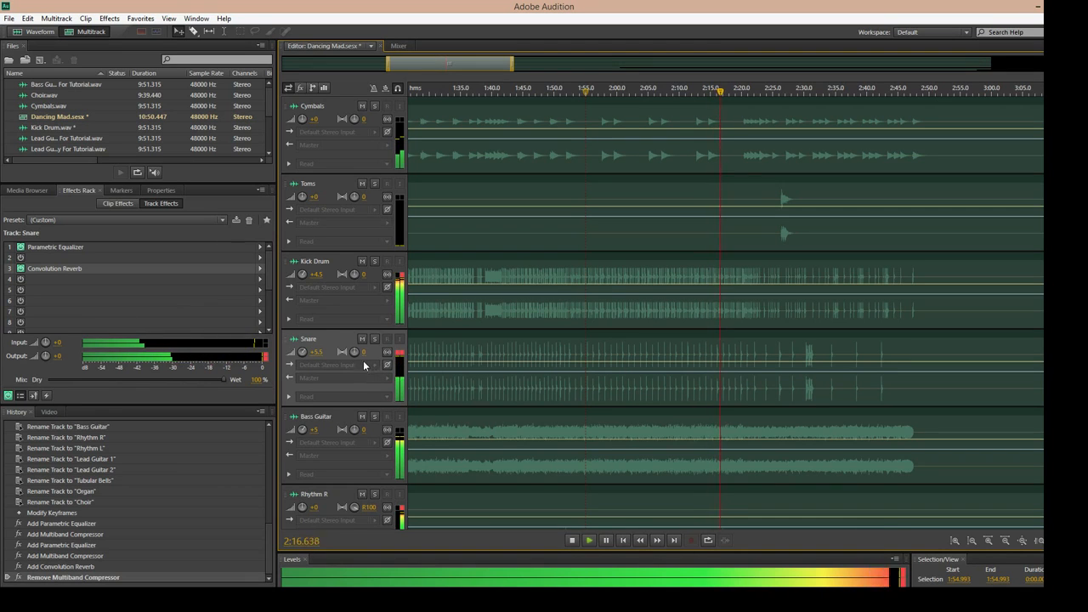
key("space")
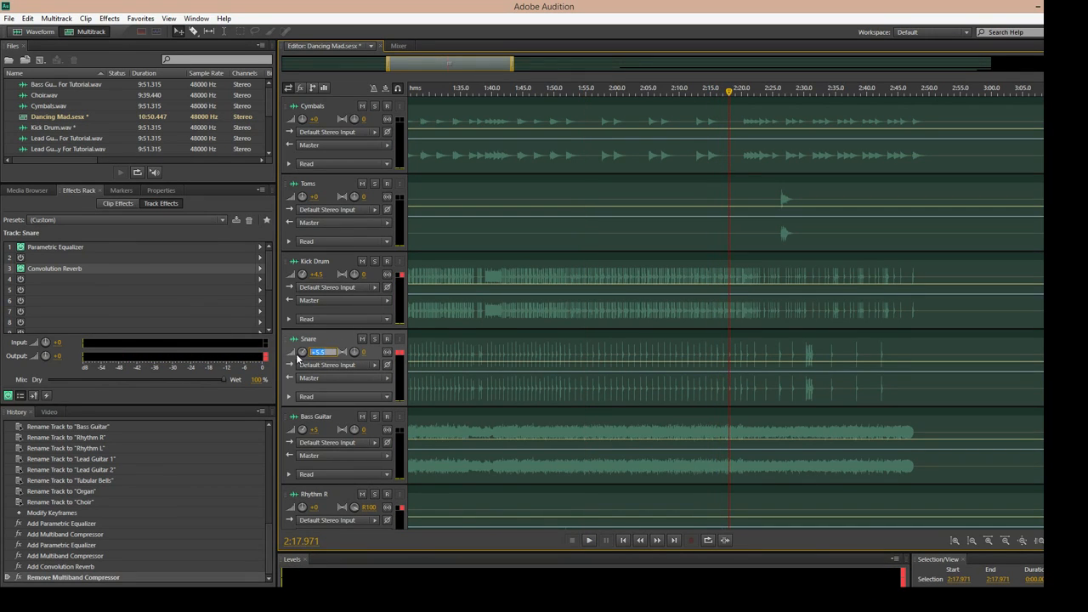
key("space")
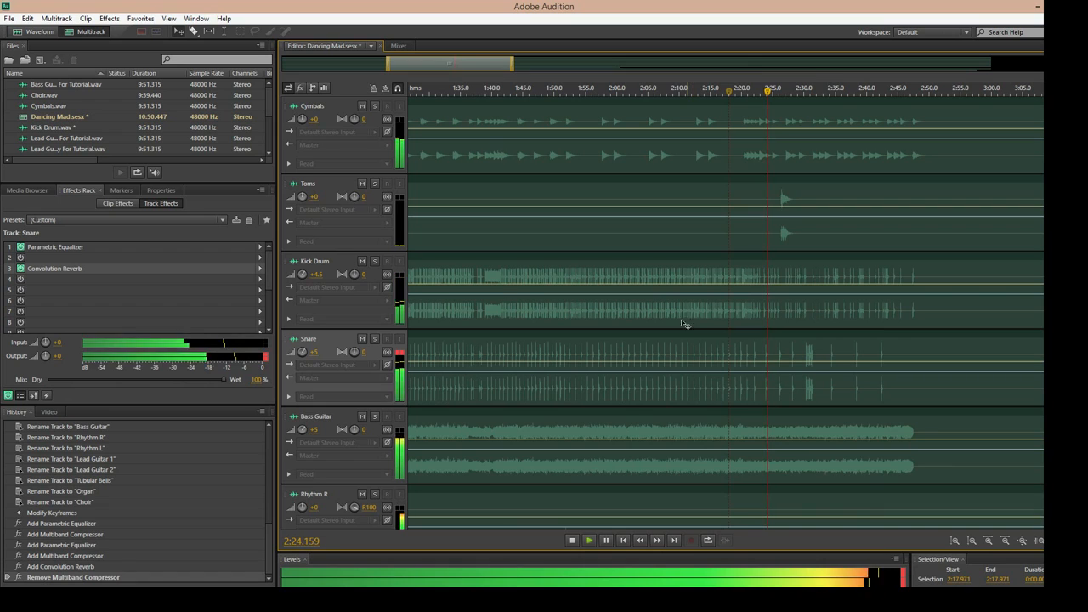
key("space")
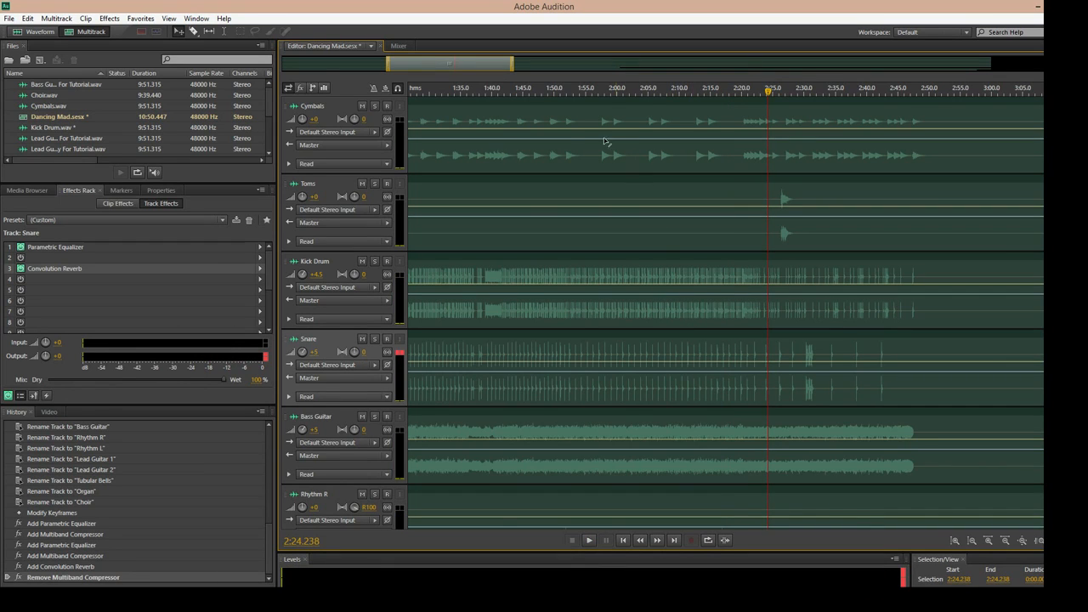
Step: Replay the full mix from about 1:51 to judge the snare's level
key("space")
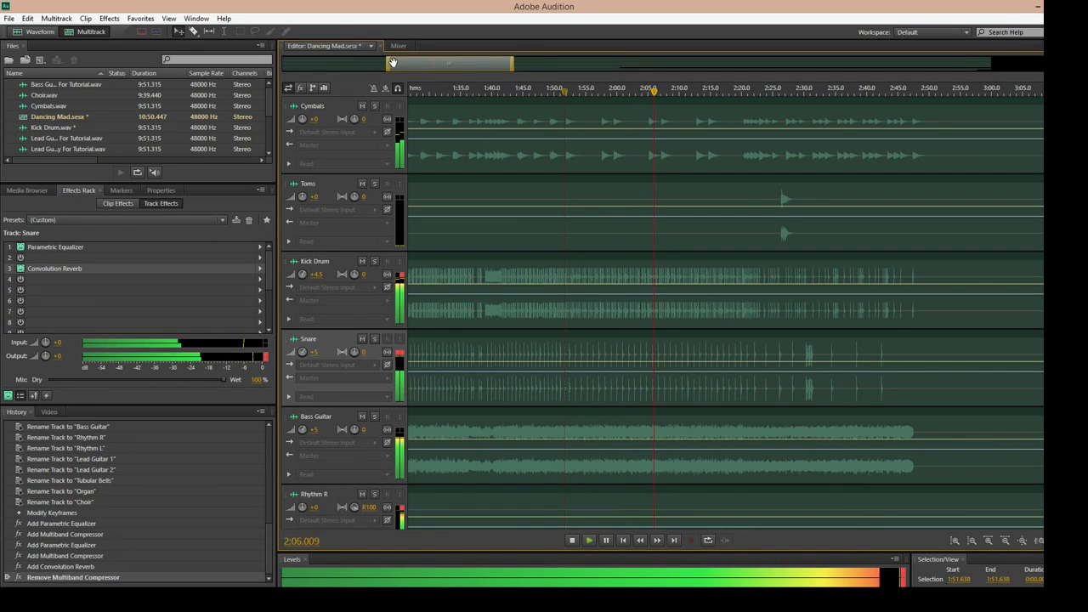
left_click_drag(389, 64, 284, 71)
key("space")
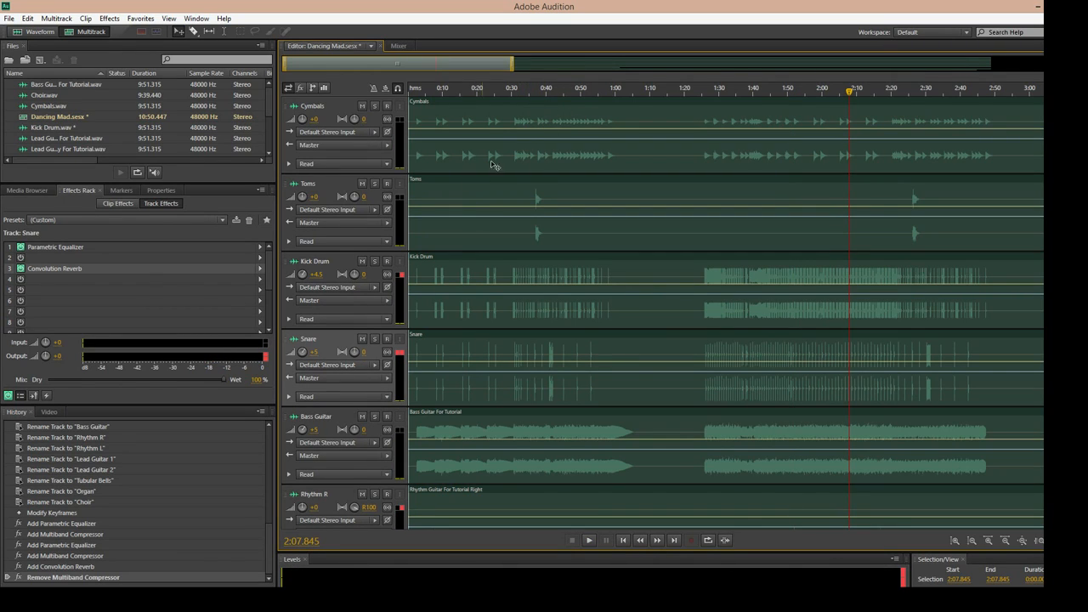
Step: Play the full mix around the first tom hit, starting from about 0:35
left_click(526, 99)
left_click_drag(532, 100, 529, 99)
key("space")
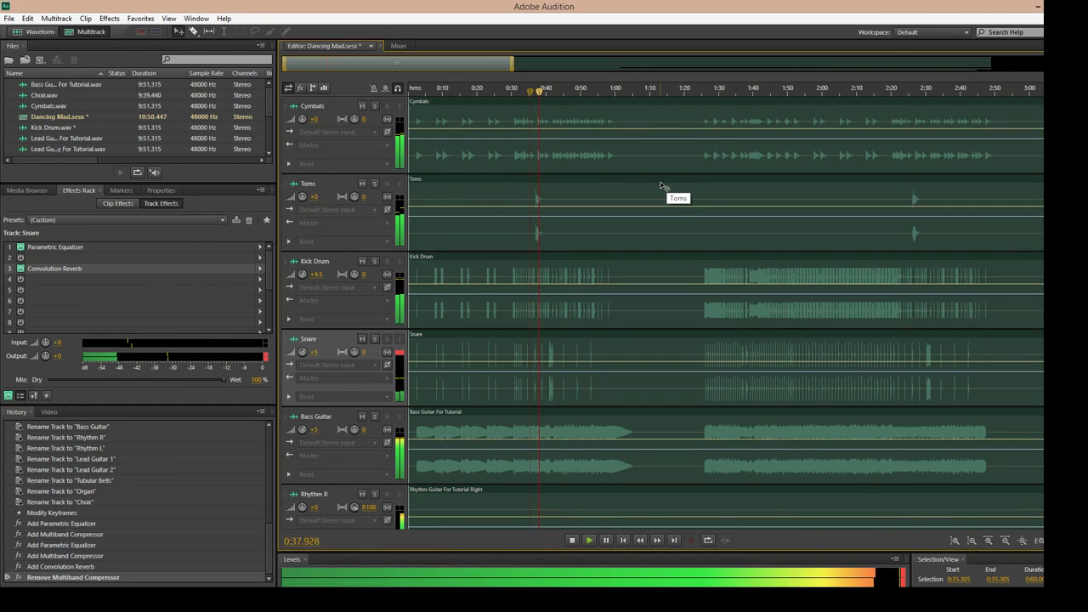
key("space")
Step: Solo the Toms track and listen to its first hit from about 0:36
left_click(534, 92)
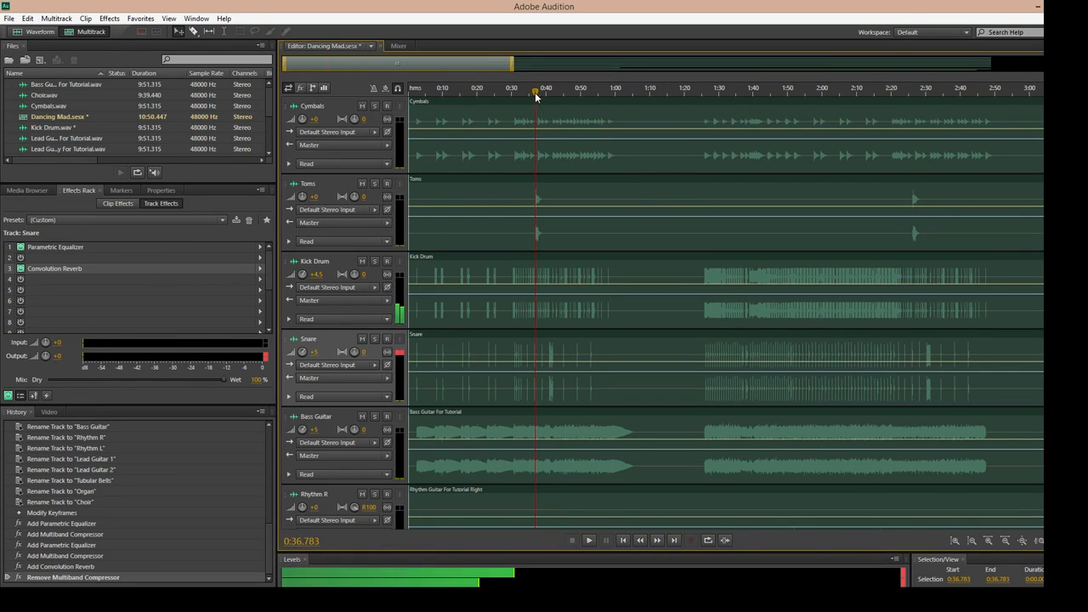
left_click(374, 183)
key("space")
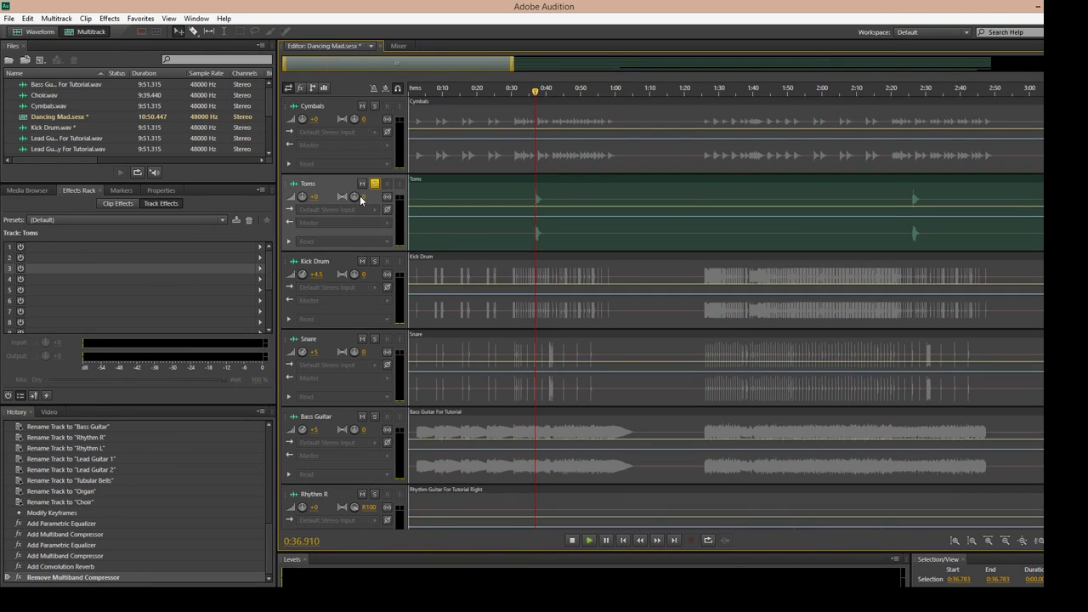
left_click(534, 93)
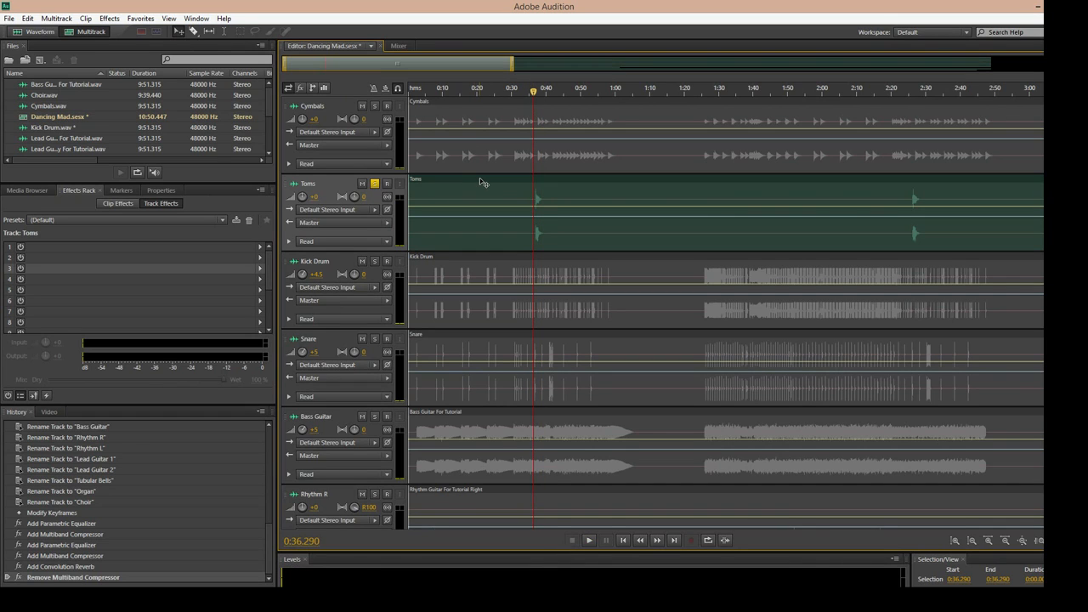
key("space")
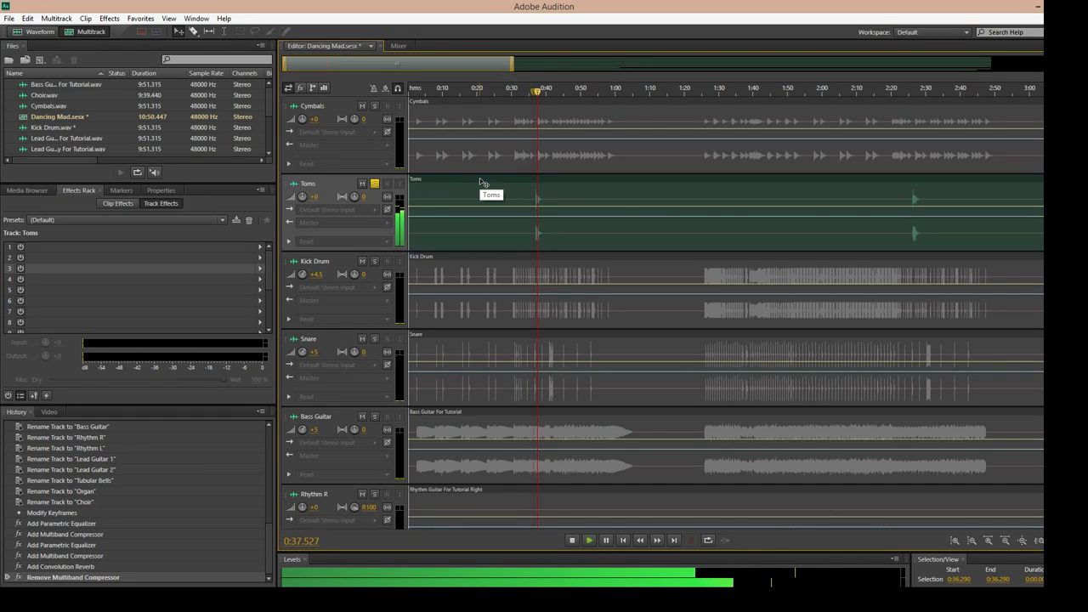
key("space")
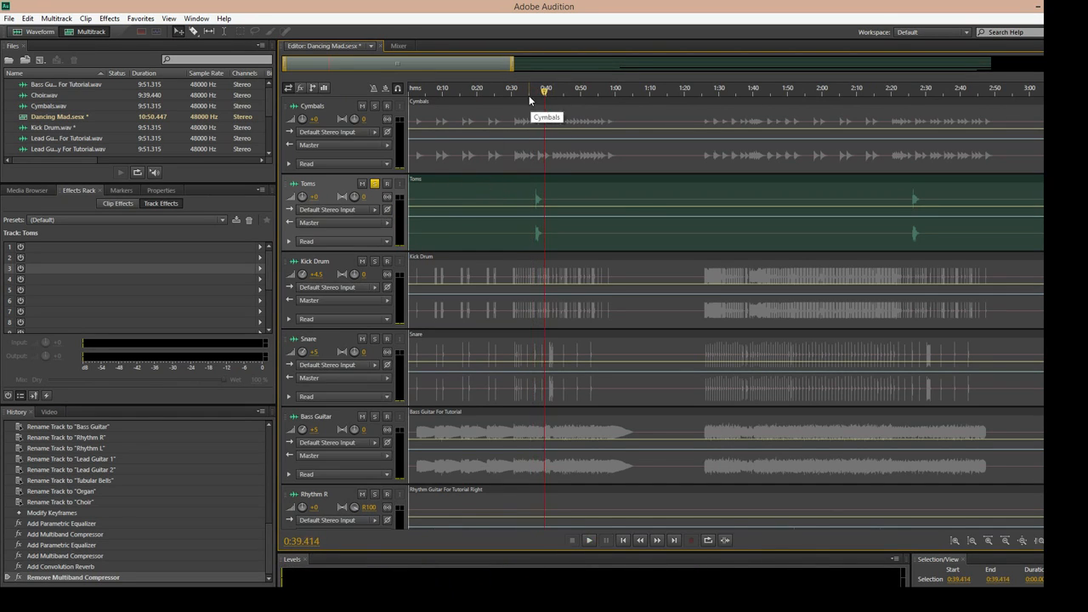
Step: Raise the Toms track's volume to +8 dB, trying +6 dB first and replaying the first tom hit at each level
key("space")
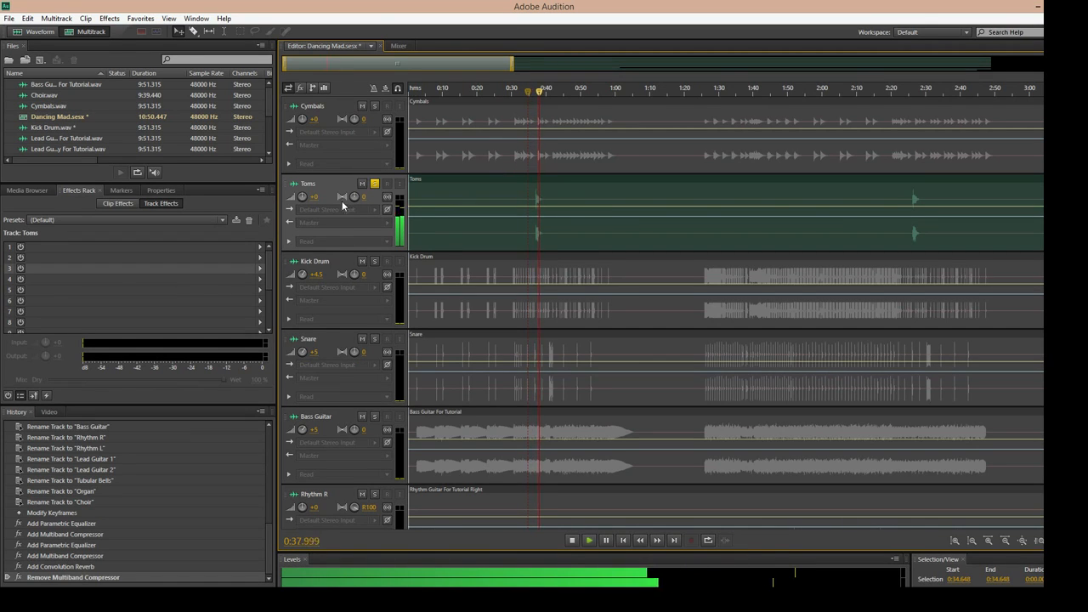
key("space")
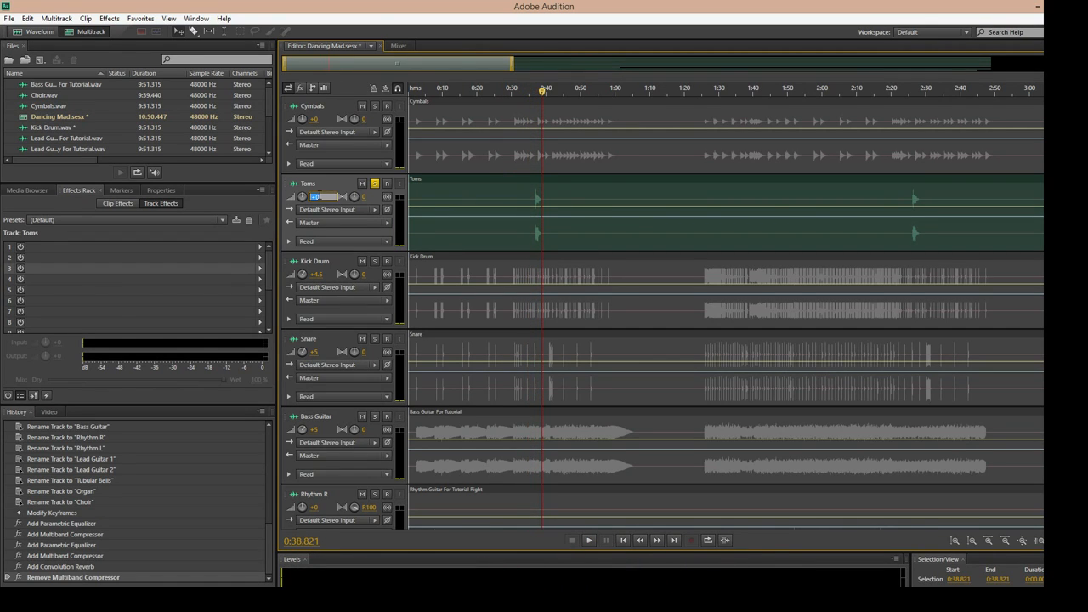
left_click(531, 99)
key("space")
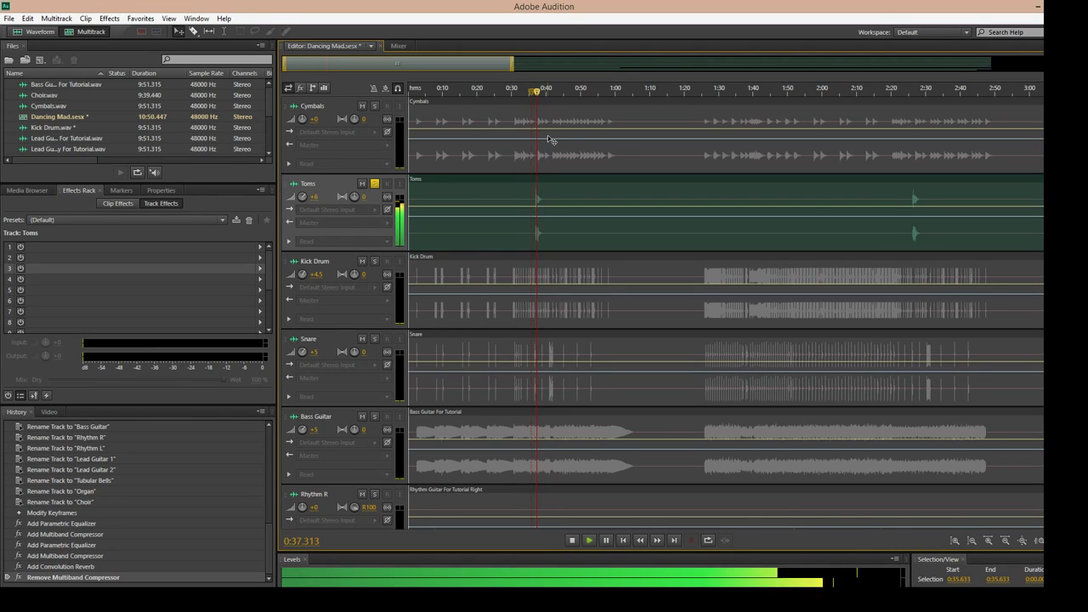
key("space")
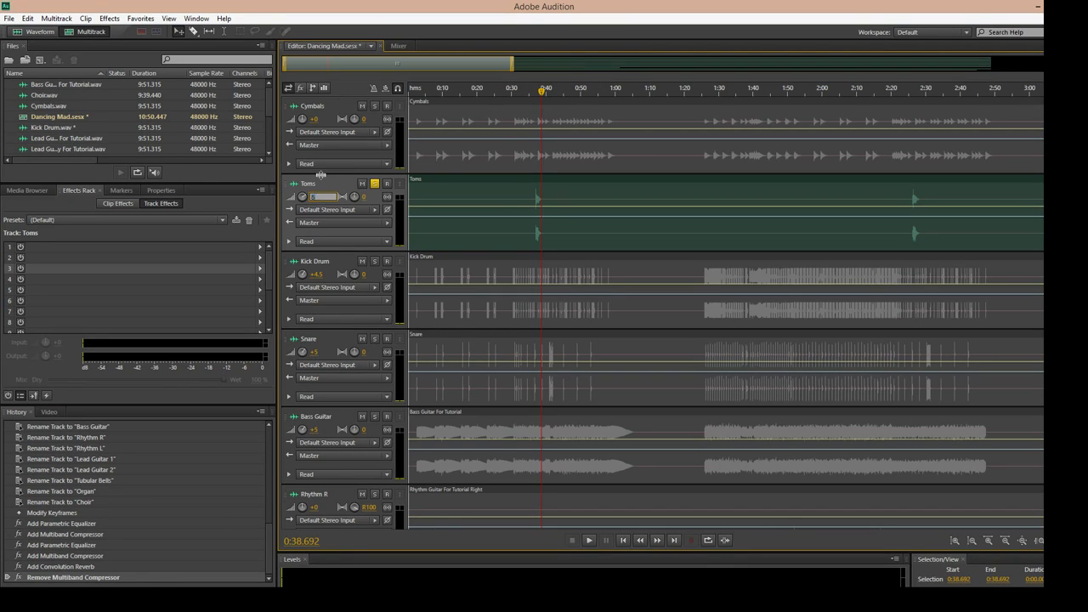
key("space")
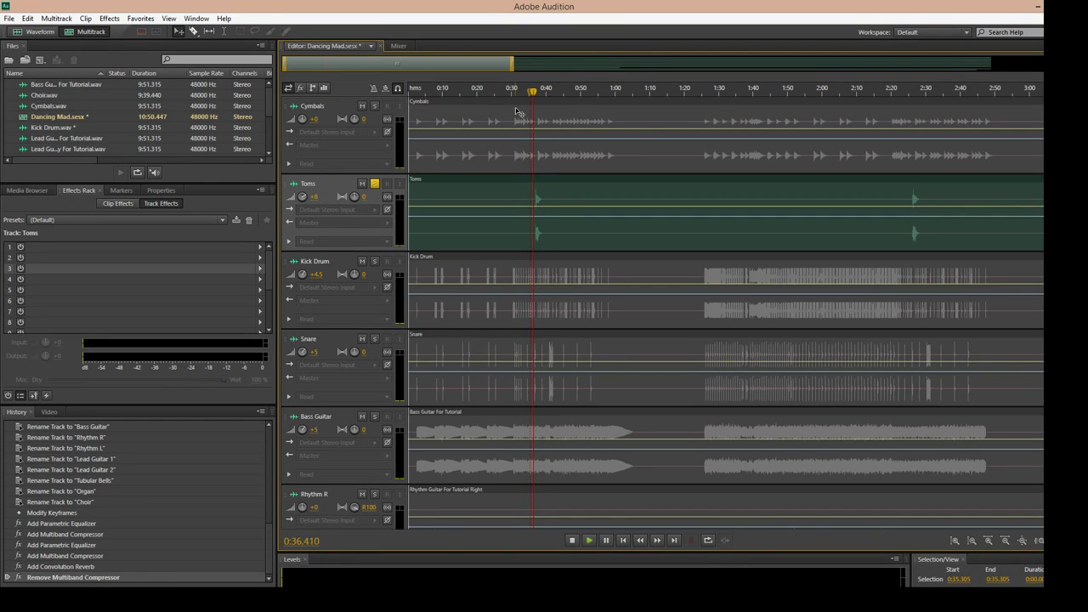
key("space")
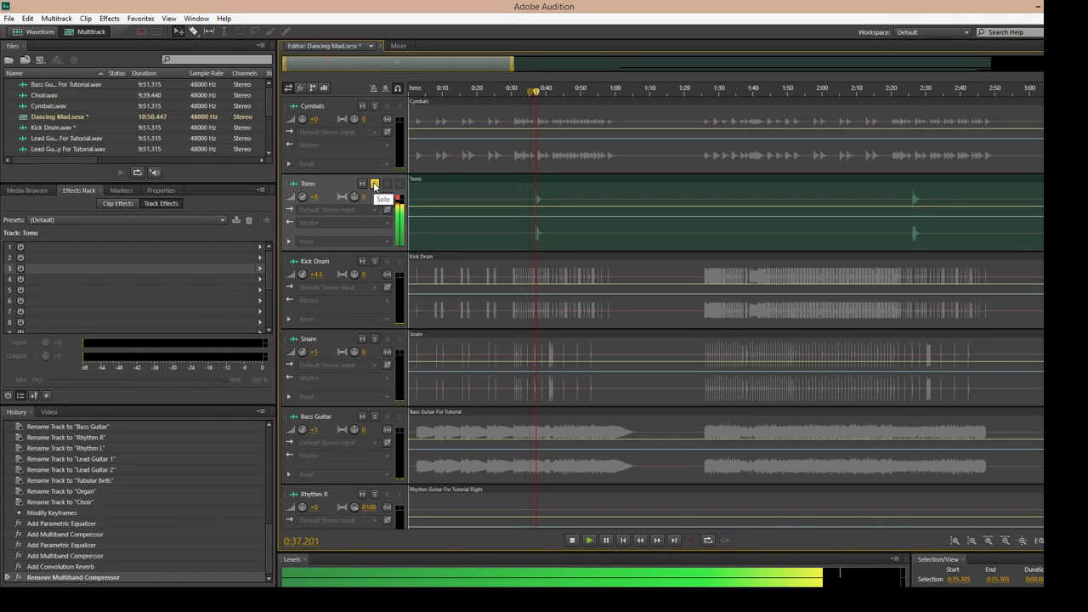
Step: Unsolo the Toms track and replay the full mix around the first tom hit from about 0:35
key("space")
left_click(530, 91)
key("space")
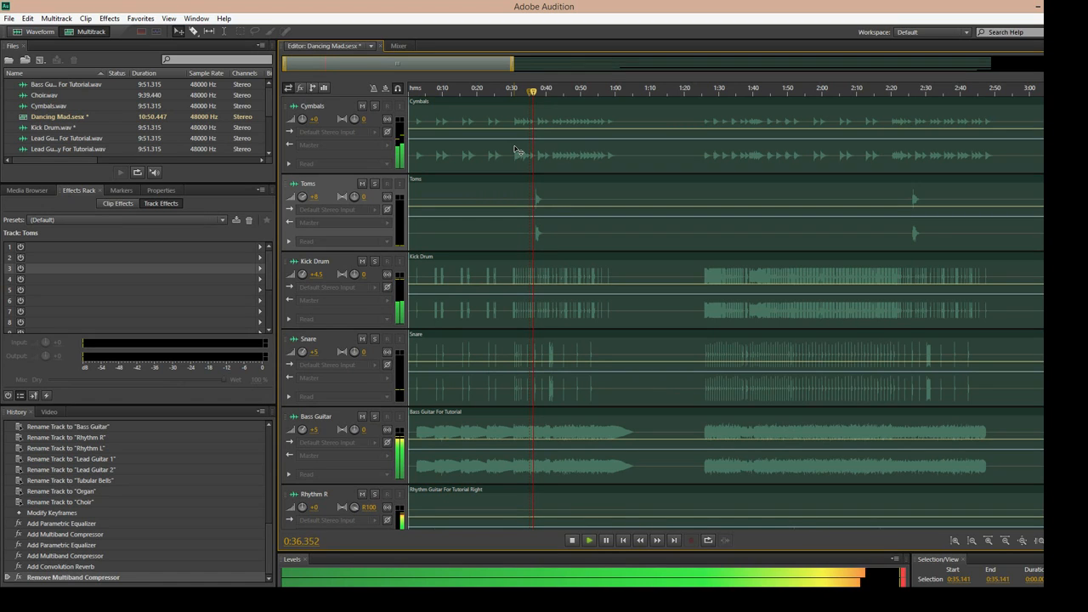
left_click(522, 91)
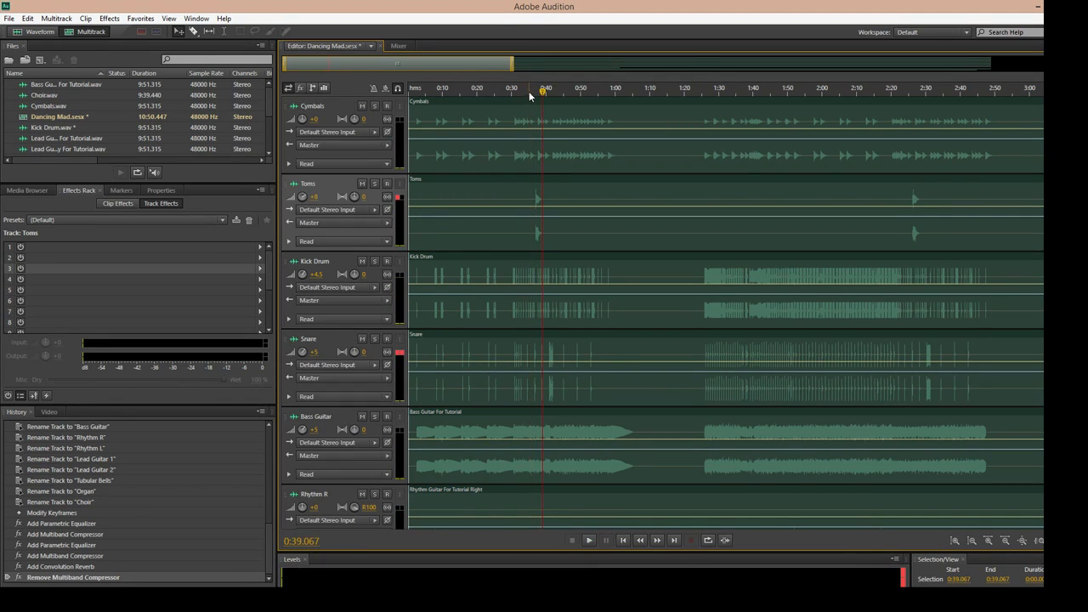
Step: Replay the full mix around the first tom hit from about 0:33 and 0:36, raising the computer's output volume
key("space")
key("XF86AudioRaiseVolume")
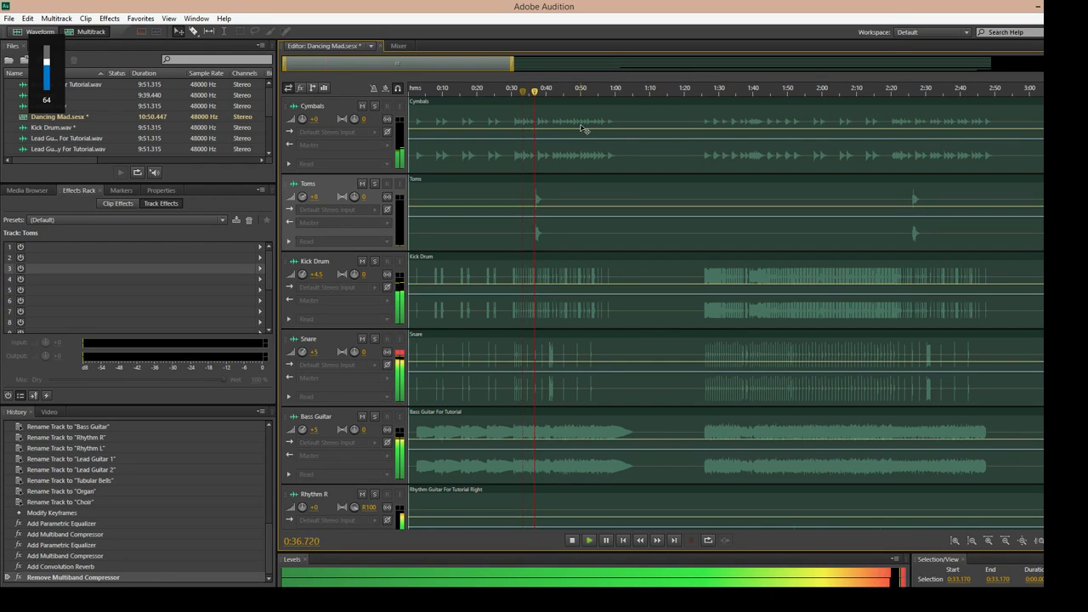
left_click(534, 91)
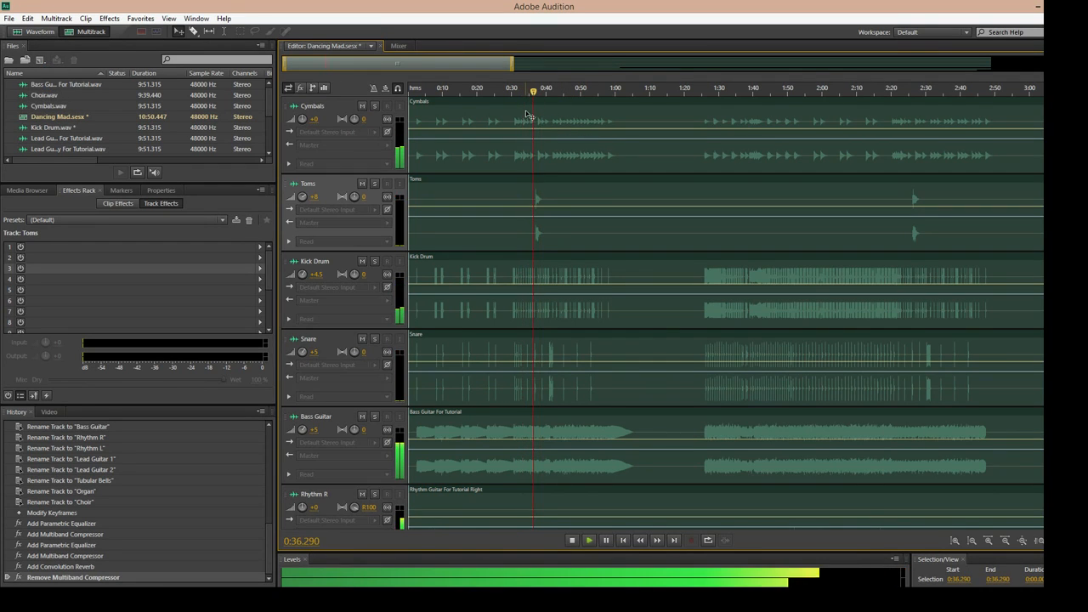
key("space")
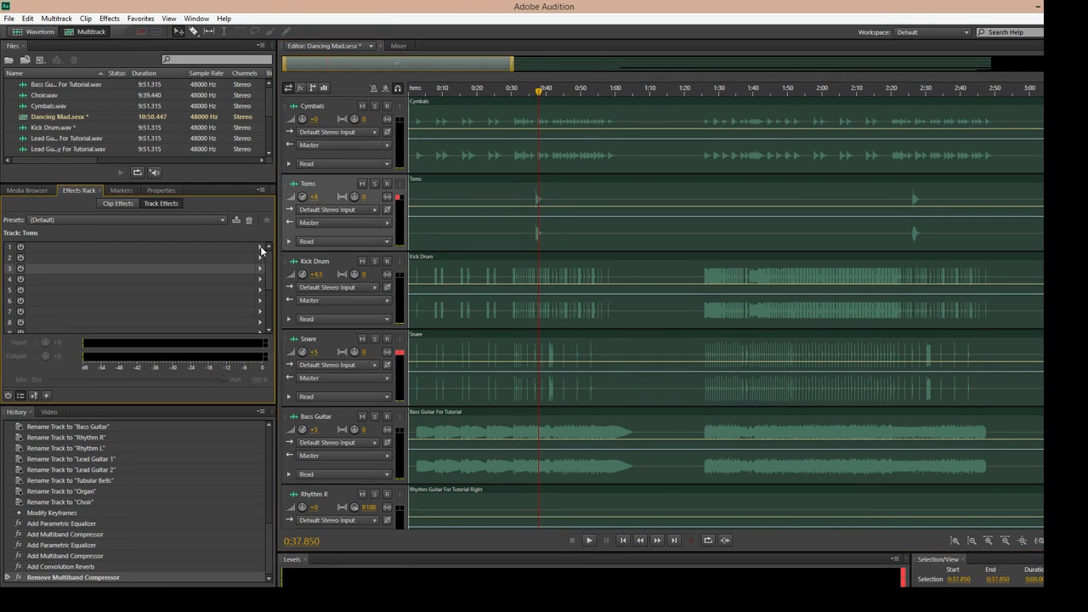
Step: Add a Parametric Equalizer to the Toms track, solo the track and place the playhead at about 0:36
left_click(260, 247)
mouse_move(354, 313)
left_click(430, 313)
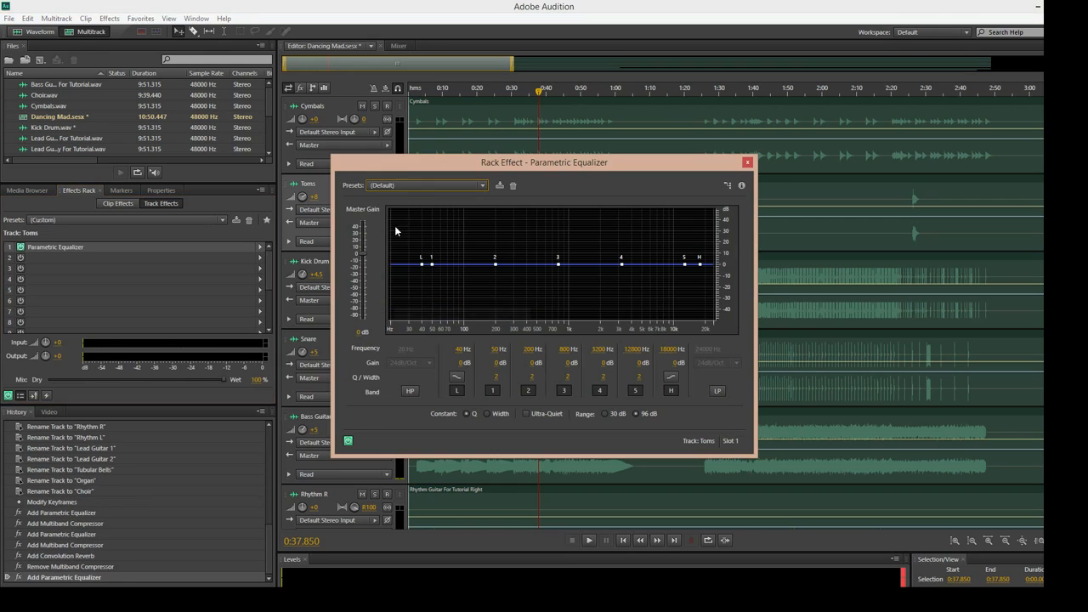
left_click_drag(384, 164, 564, 172)
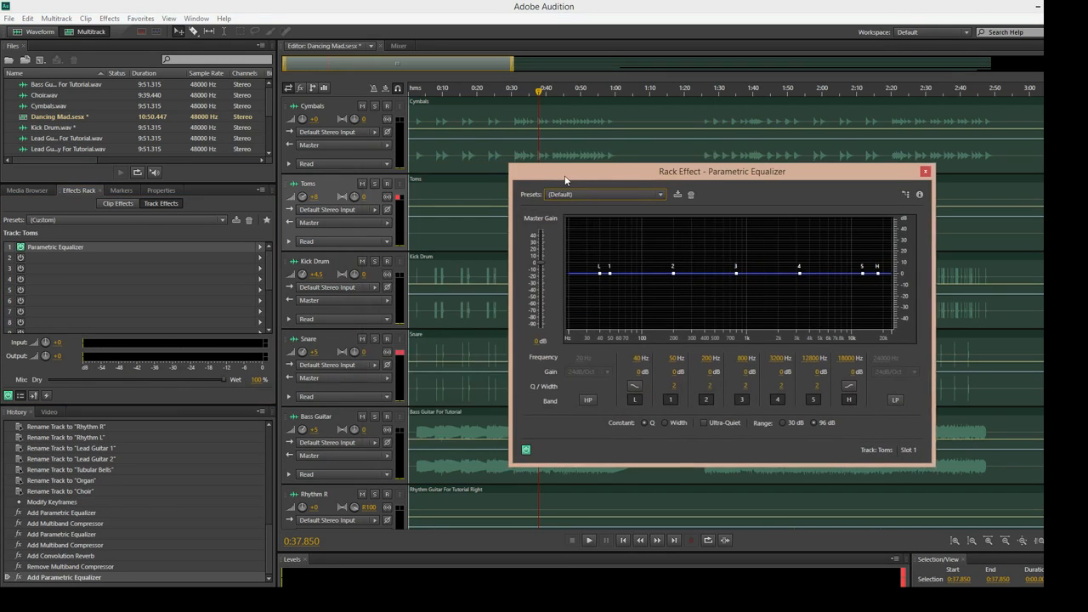
left_click(374, 185)
left_click(531, 86)
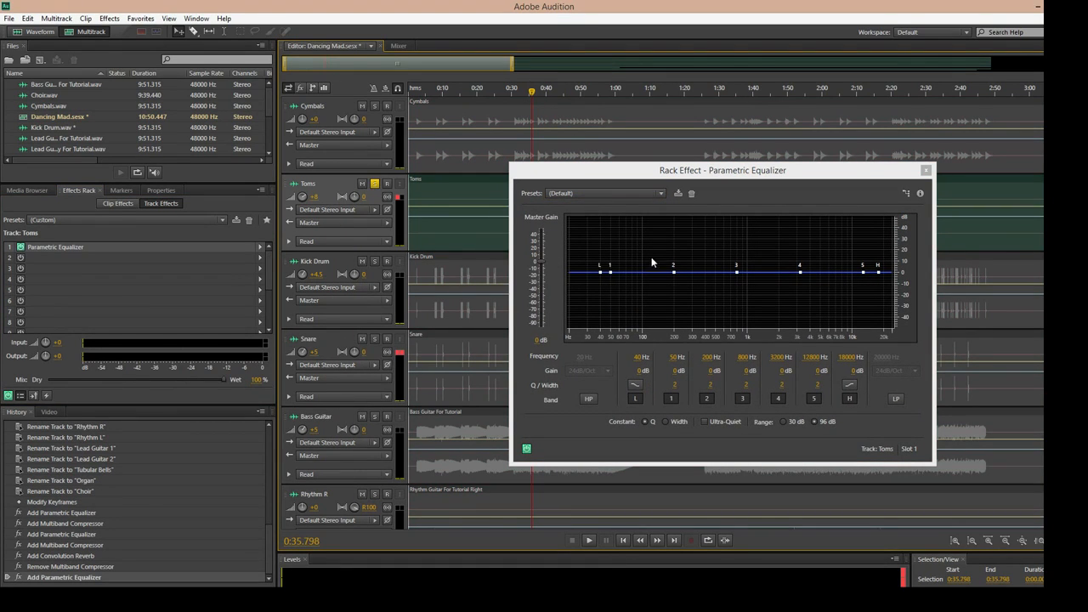
Step: Boost the toms' equalizer band 2 to about 10.6 dB at 85 Hz, band 3 to 8.1 dB at 728 Hz, and band 4 to 8.1 dB at 7181 Hz
left_click_drag(674, 274, 633, 261)
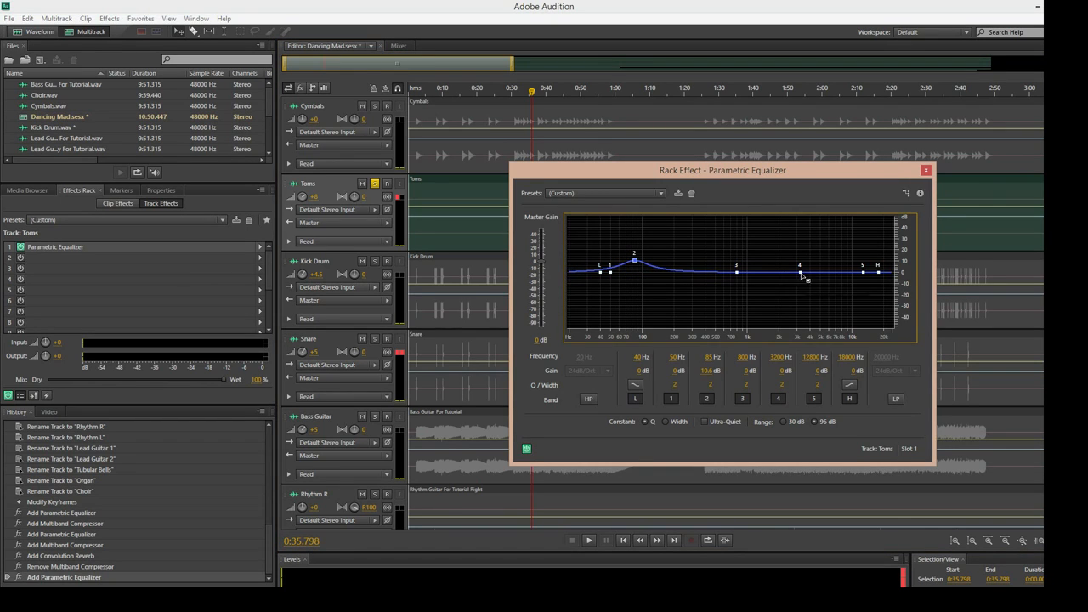
left_click_drag(730, 273, 738, 272)
key("space")
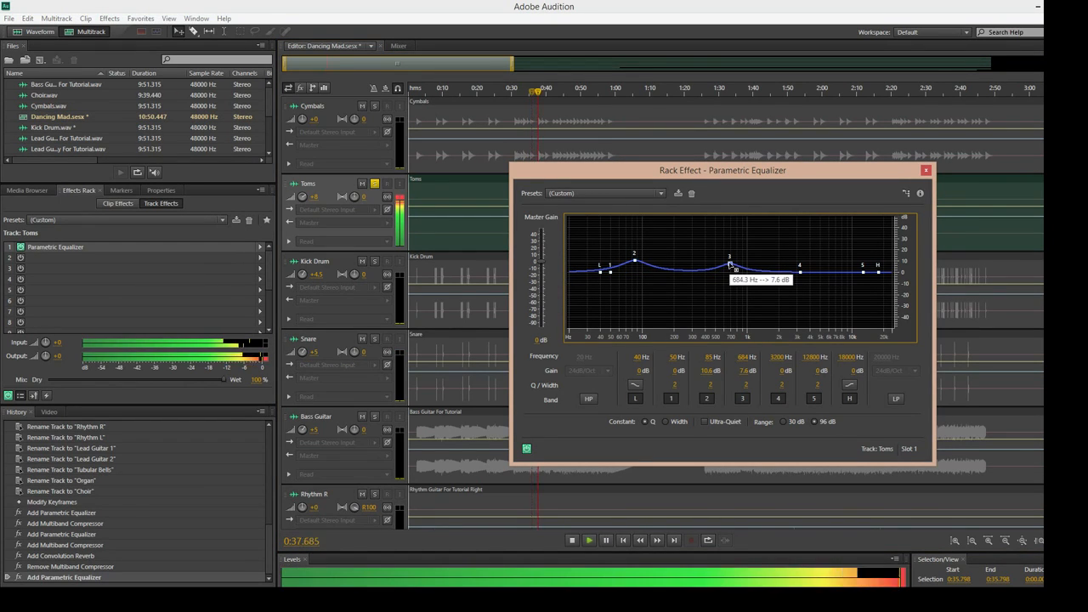
left_click_drag(730, 265, 733, 264)
left_click_drag(800, 272, 837, 264)
left_click(526, 102)
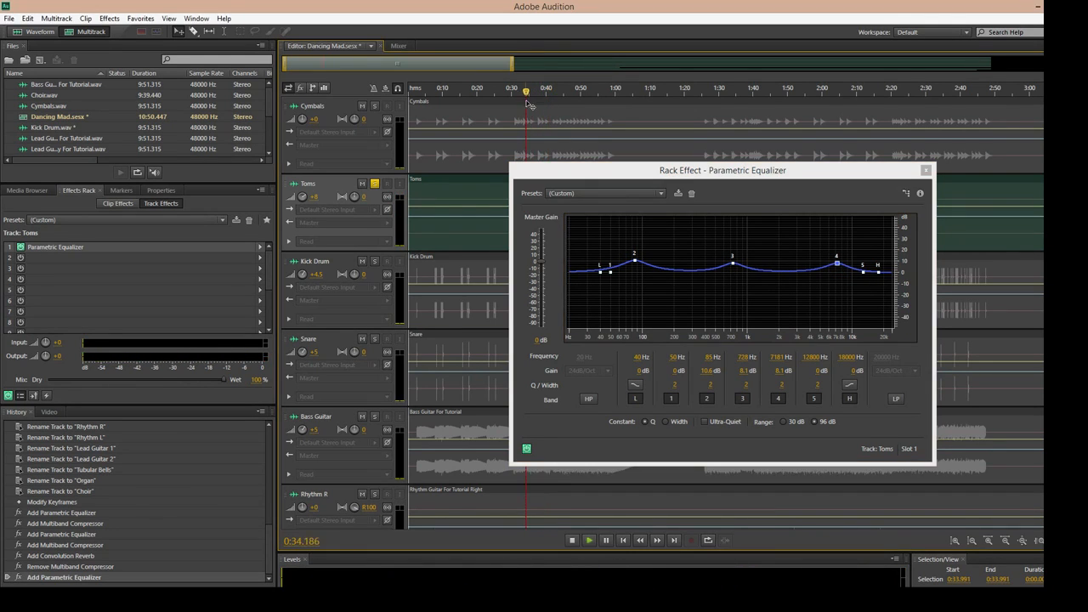
Step: Set the toms' equalizer band 4 to about 6.1 dB at 7005 Hz and the high shelf to -6.1 dB at 19669 Hz
left_click_drag(590, 178, 477, 241)
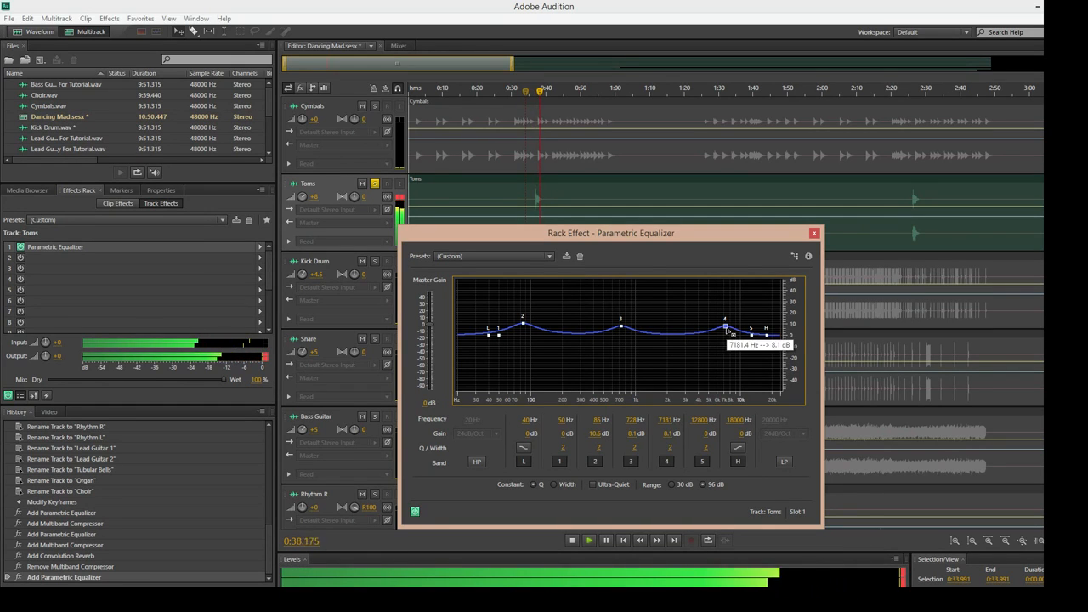
left_click_drag(725, 326, 771, 342)
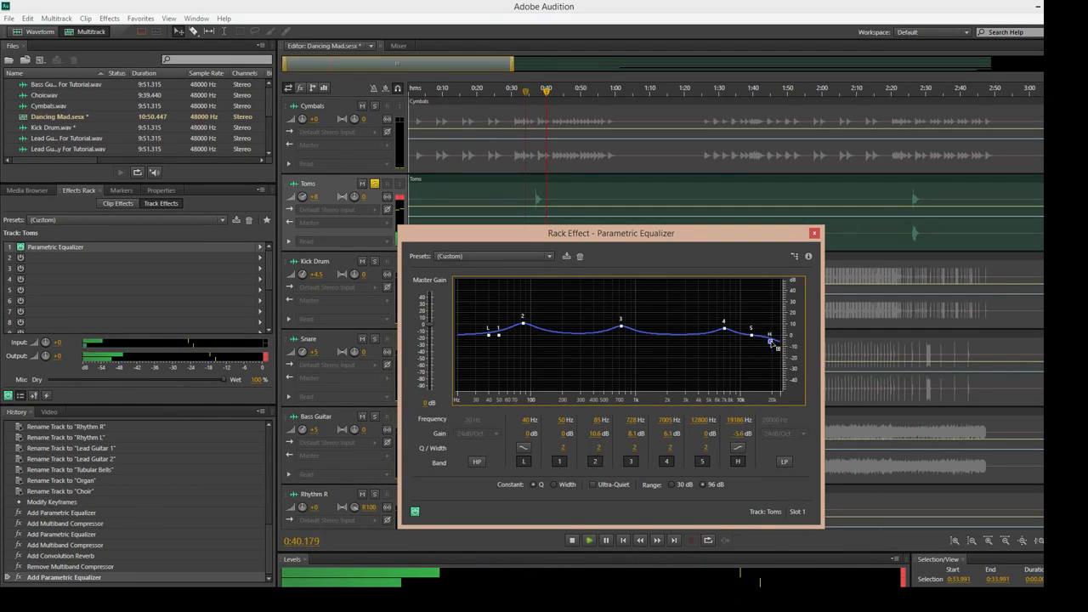
left_click(521, 88)
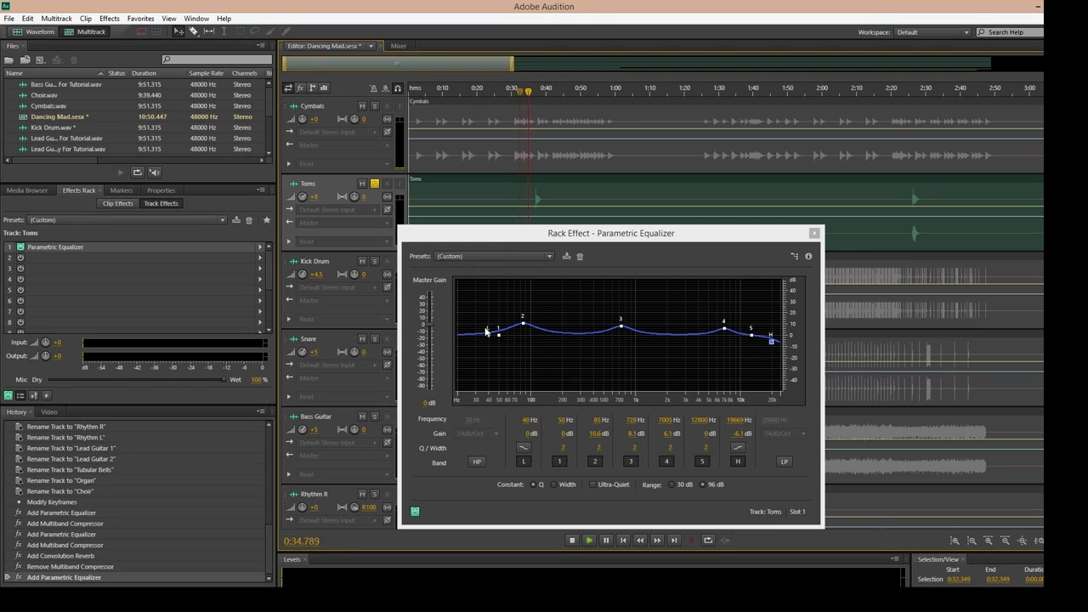
Step: Set the toms' low shelf to about -2 dB at 39 Hz and band 2 to 10.1 dB at 132 Hz, replaying the first hit
left_click_drag(486, 332, 544, 323)
left_click(528, 100)
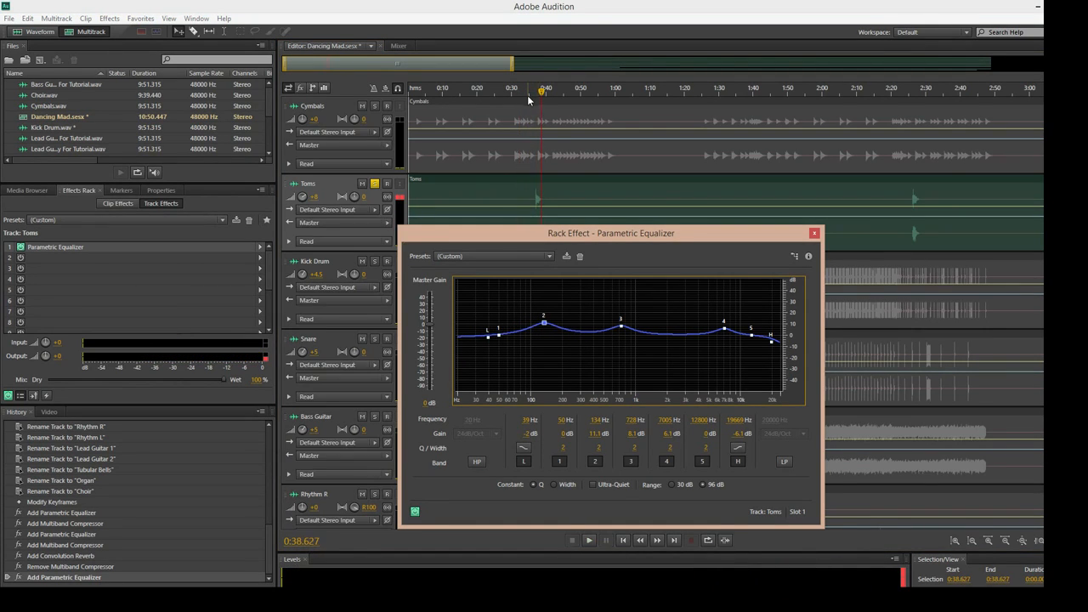
left_click(527, 99)
key("space")
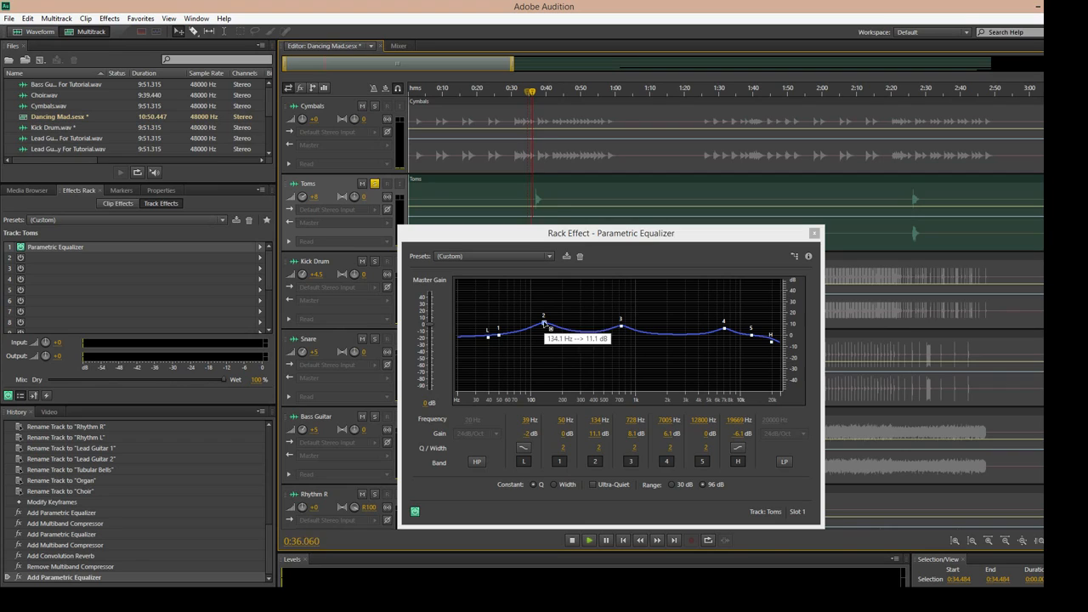
left_click_drag(544, 325, 544, 327)
key("space")
Step: Set the toms' equalizer band 3 to about 7.6 dB at 737 Hz, trying 1443 Hz first and replaying the hit each time
left_click_drag(621, 324, 647, 330)
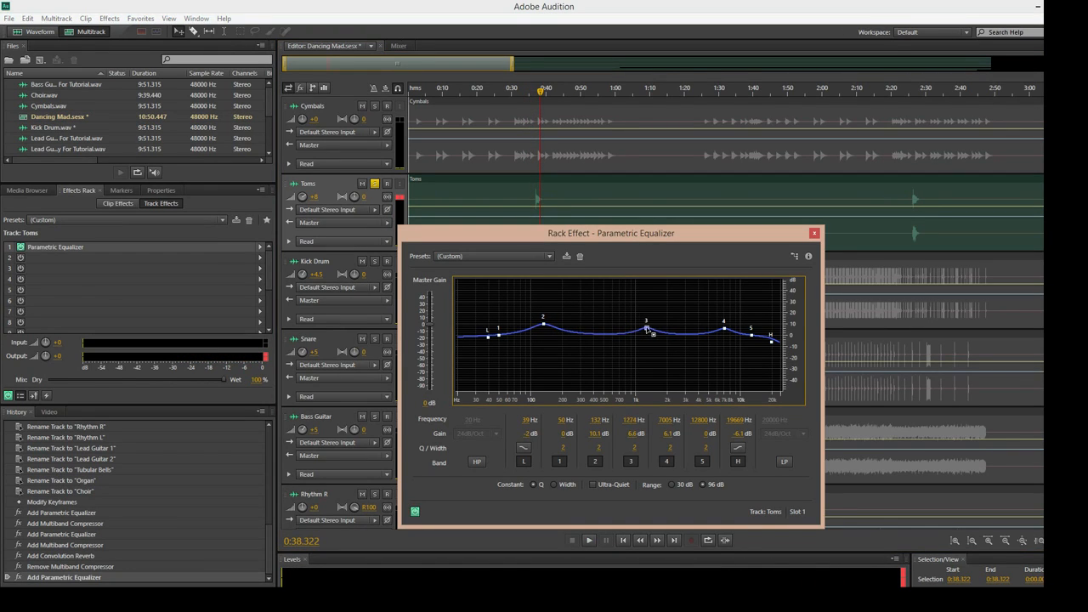
left_click(532, 93)
key("space")
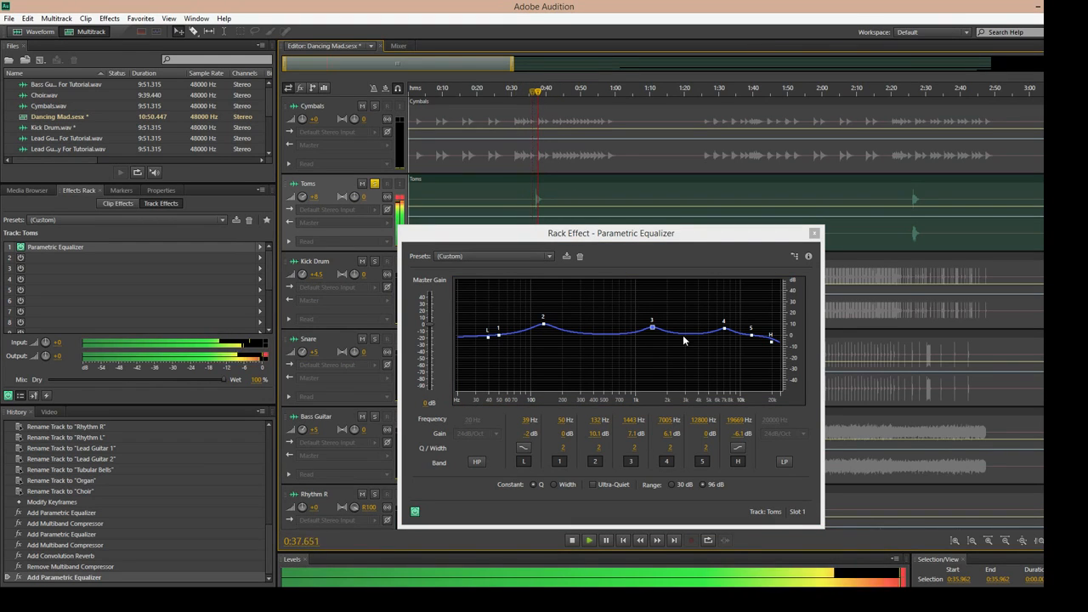
key("space")
left_click_drag(658, 335, 654, 337)
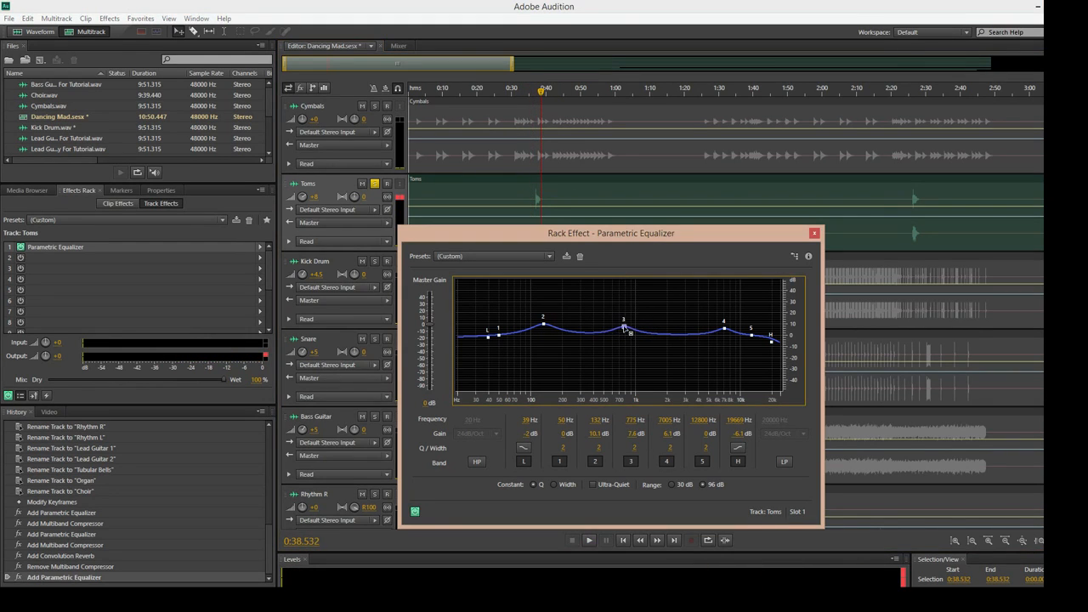
left_click(533, 94)
key("space")
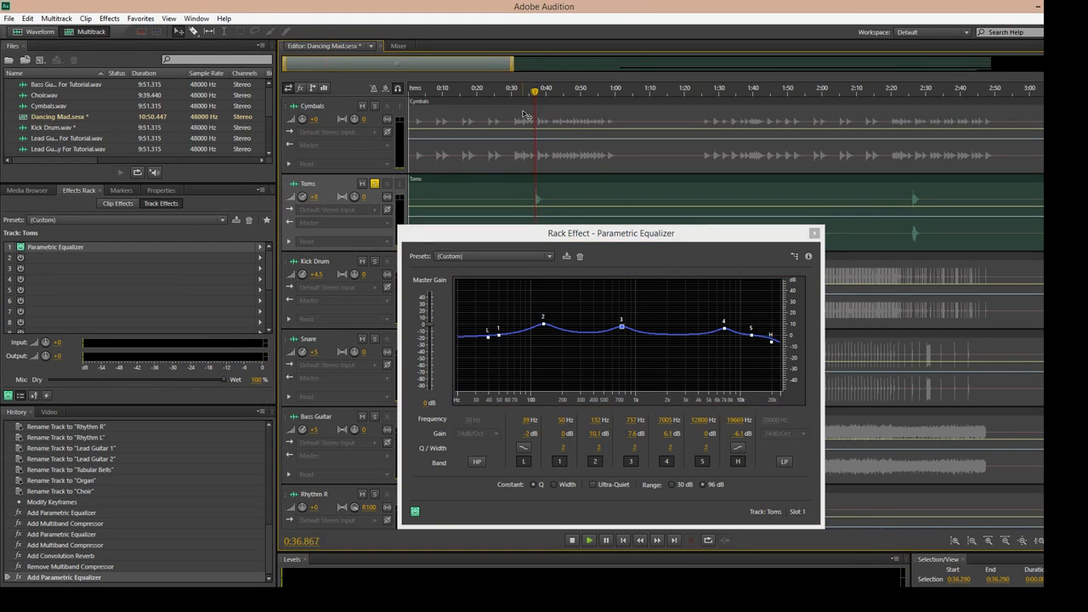
Step: Close the toms' equalizer, unsolo the Toms track and play the full mix from about 0:35
left_click(815, 232)
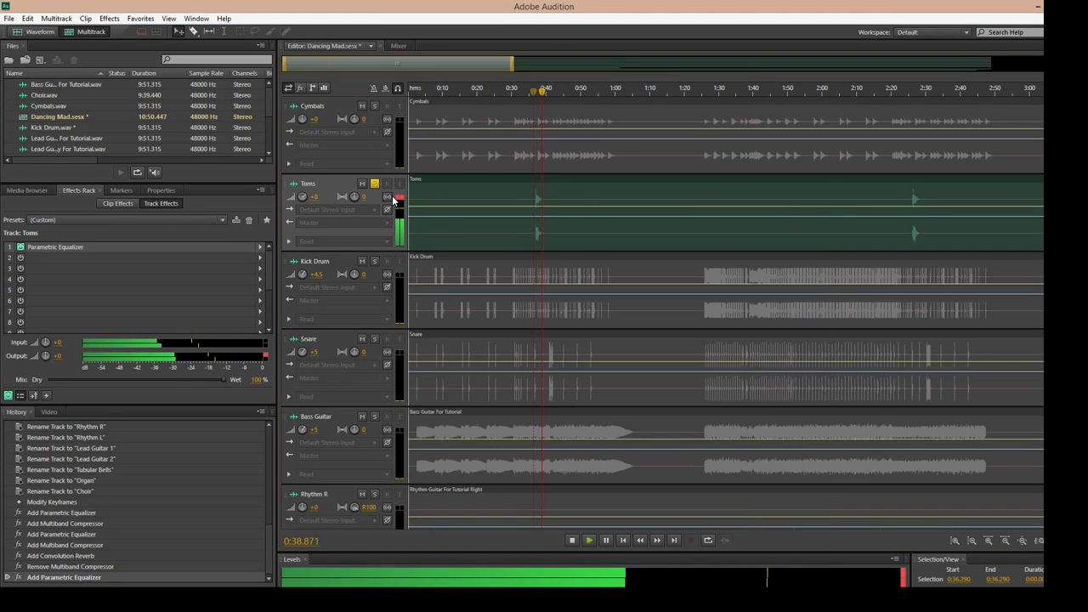
key("space")
left_click(374, 184)
left_click(529, 91)
key("space")
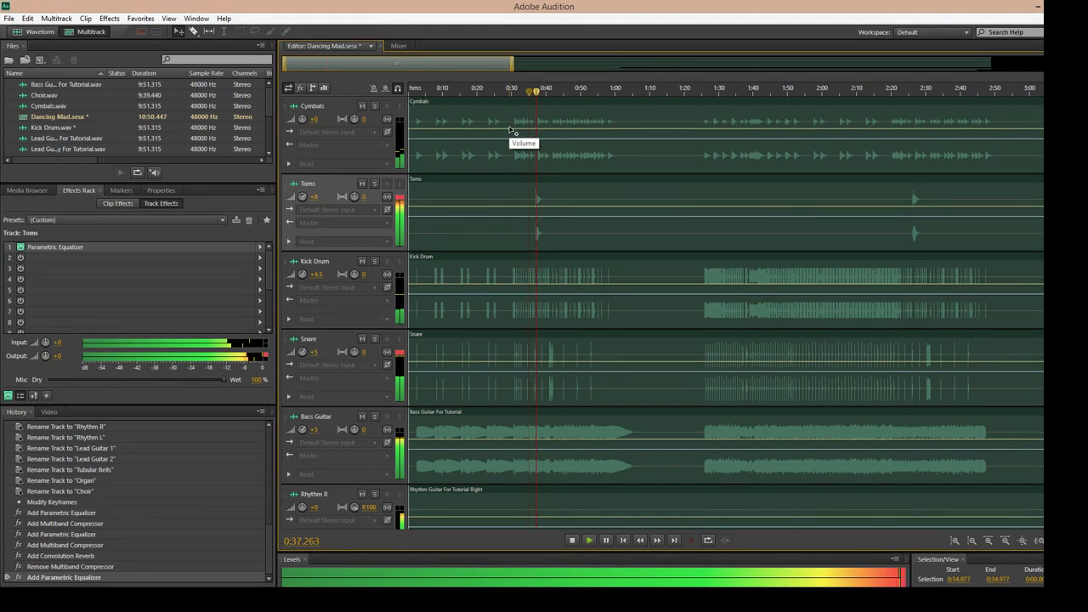
key("space")
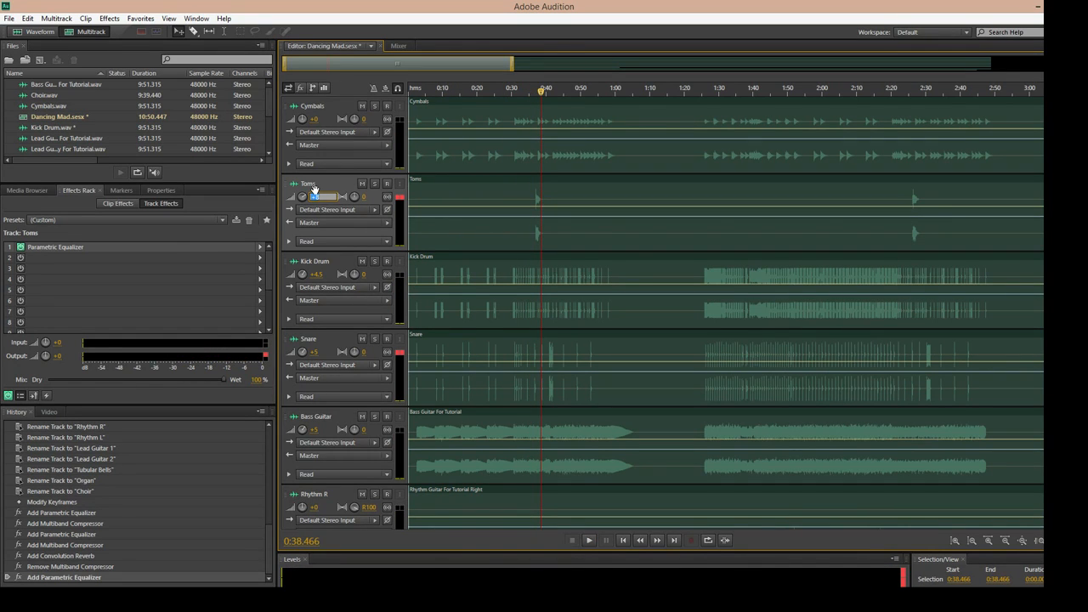
Step: Set the Toms track's volume to +5 dB and replay the first tom hit in the full mix
key("space")
left_click(528, 91)
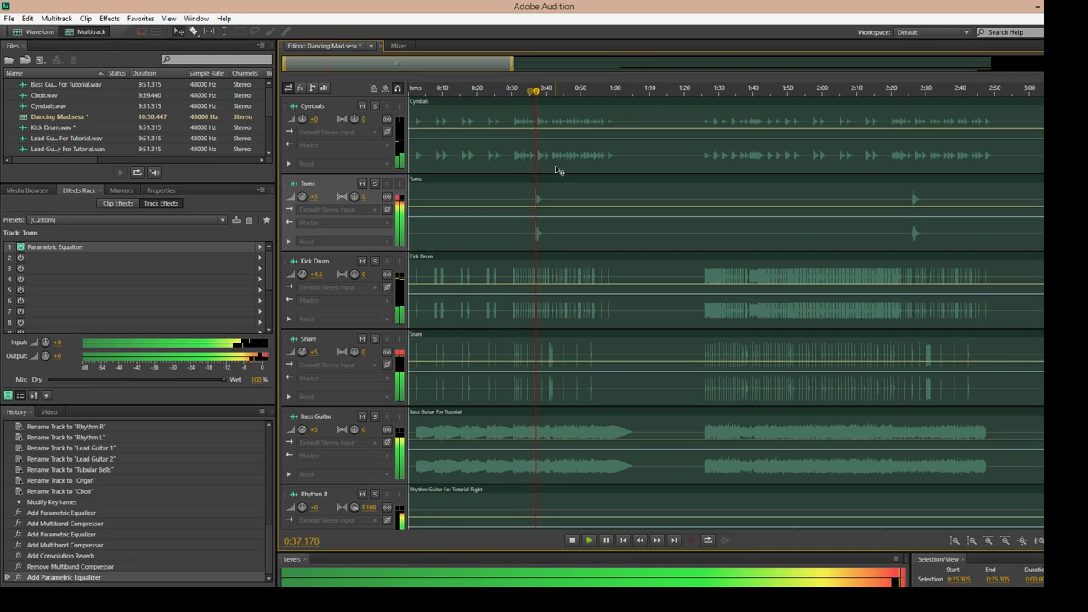
key("space")
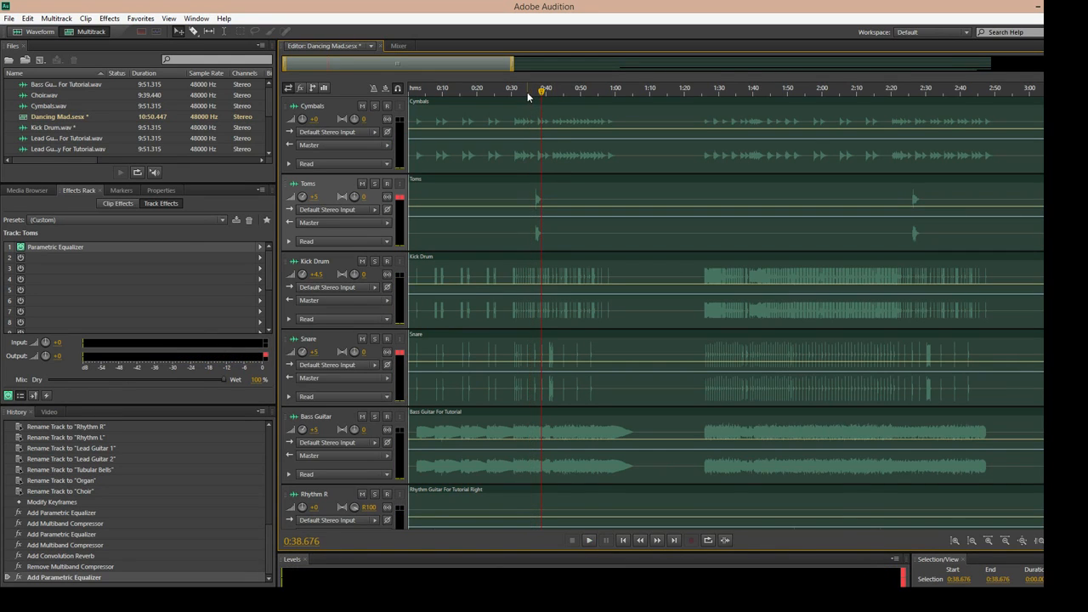
key("space")
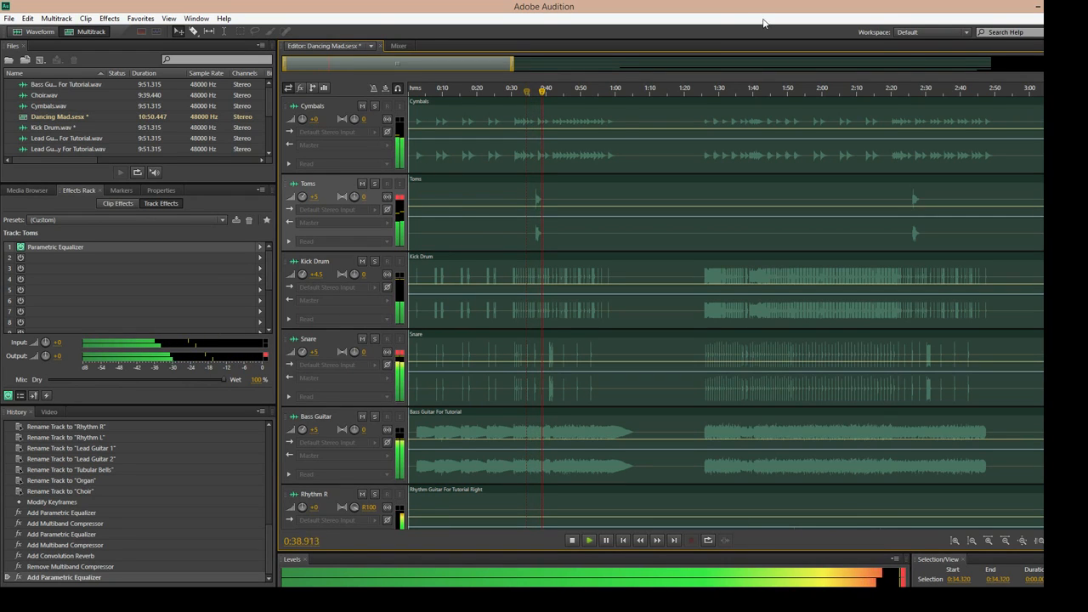
key("space")
Step: Play the full mix around the second tom hit from about 2:25, and the first hit again from about 0:36
left_click(910, 91)
key("space")
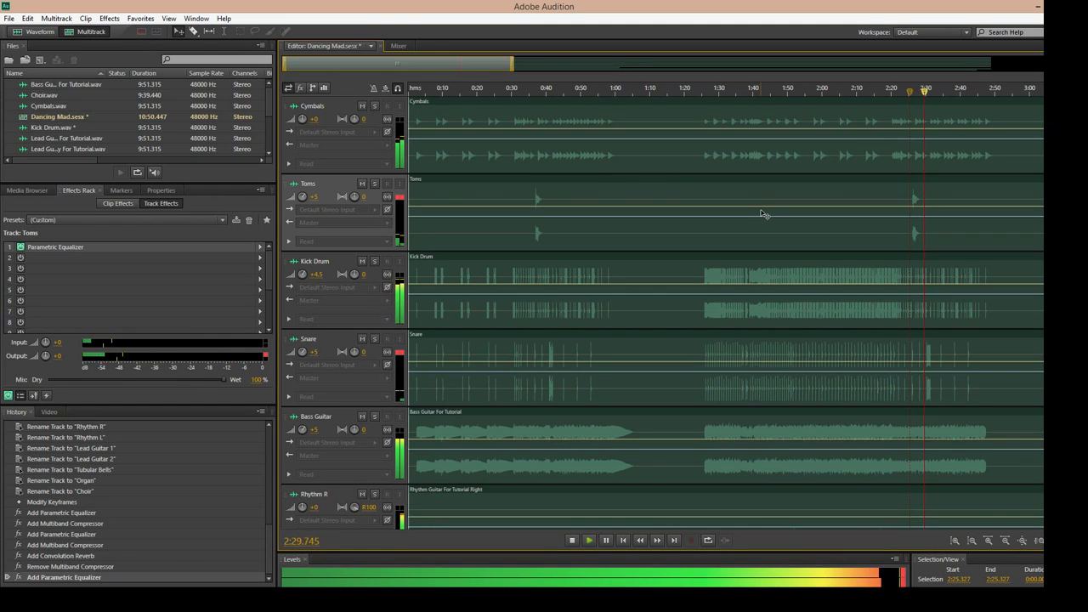
left_click(531, 90)
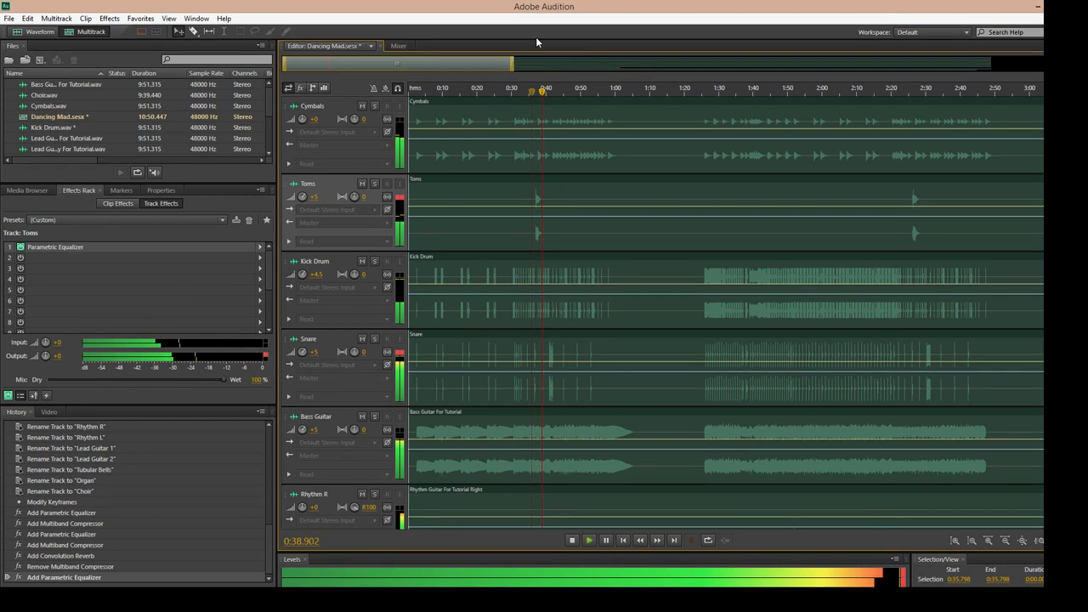
key("space")
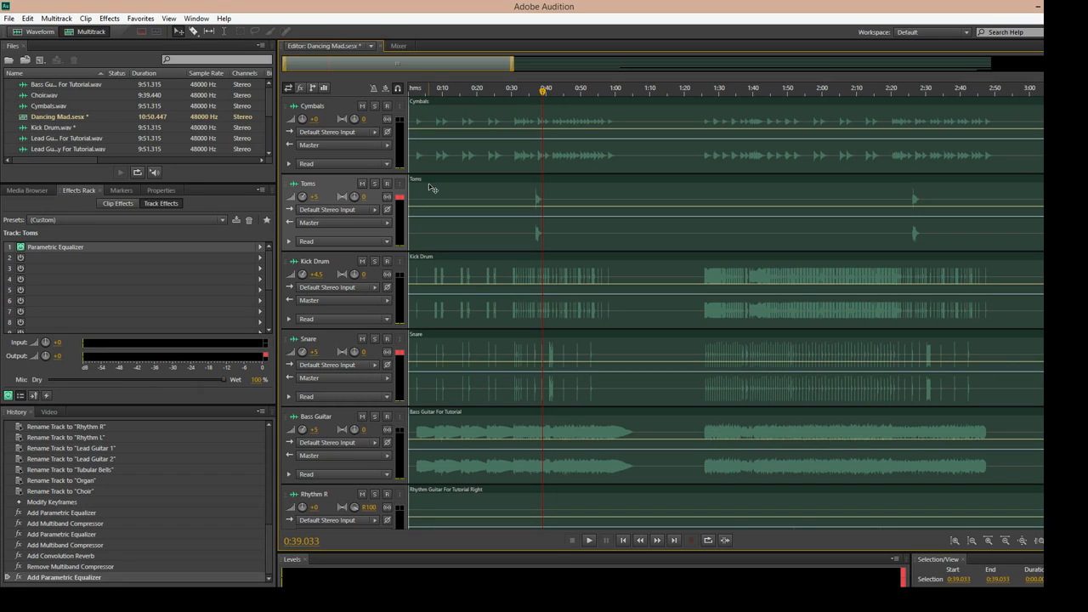
Step: Solo the Cymbals track and listen to it from about 0:31
left_click(521, 93)
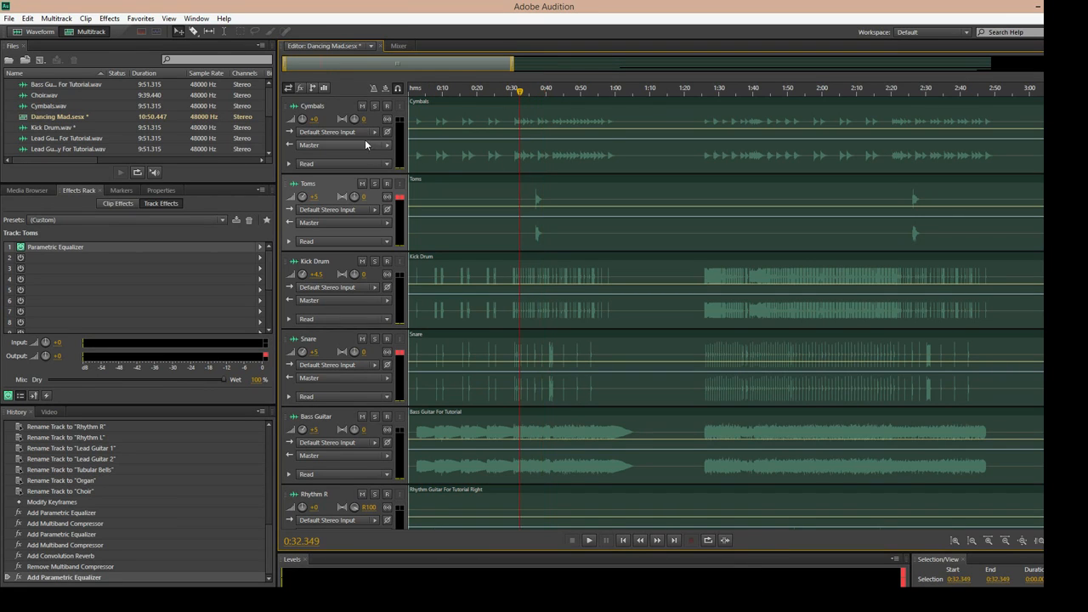
left_click(374, 106)
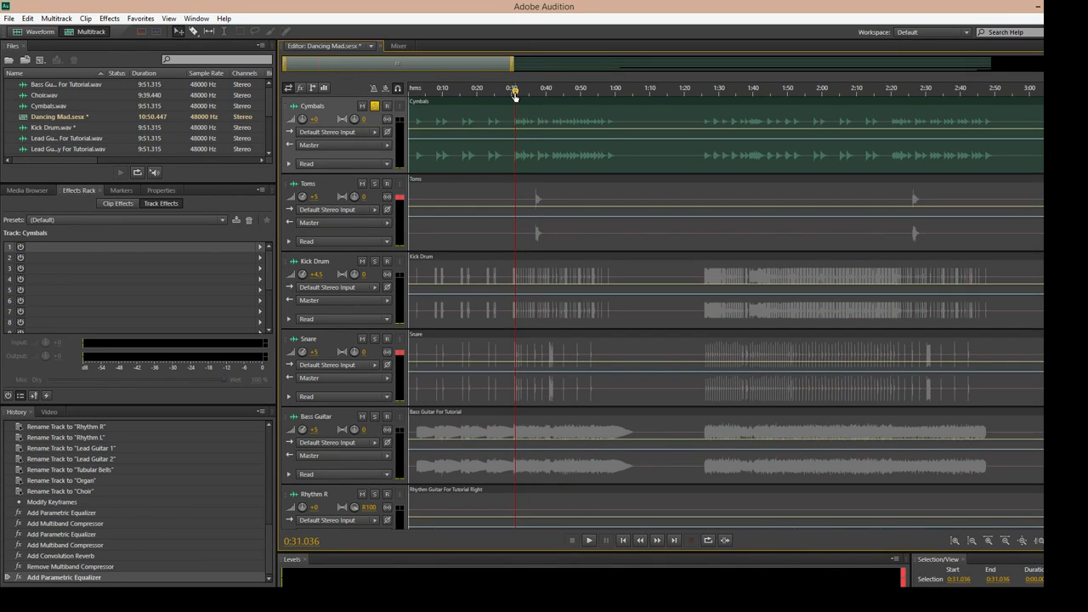
key("space")
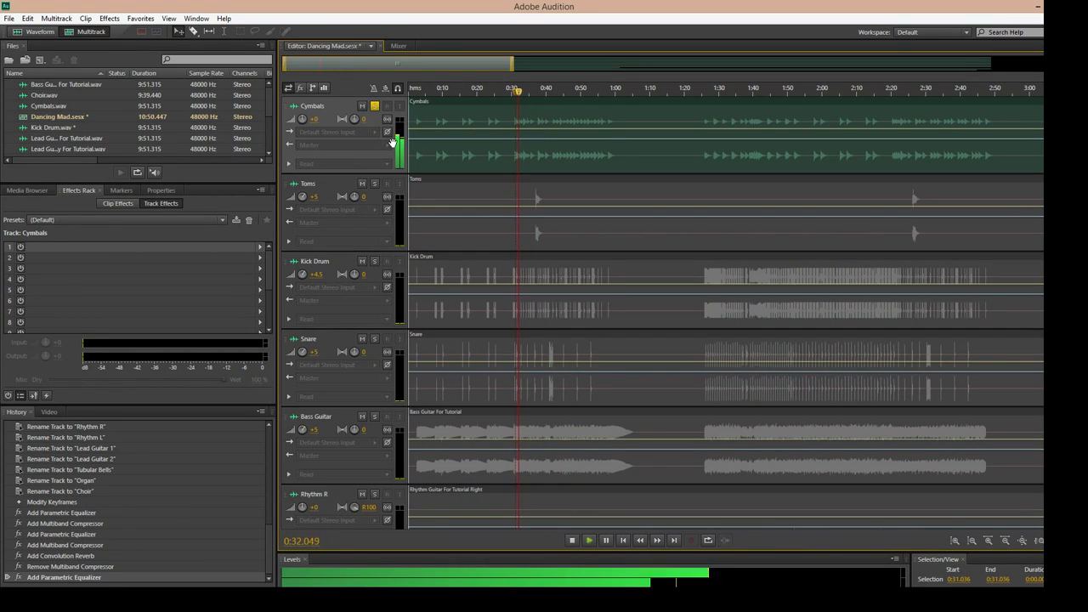
key("space")
Step: Add a Parametric Equalizer to the Cymbals track and move its window clear of the track's waveform
left_click(260, 246)
mouse_move(306, 316)
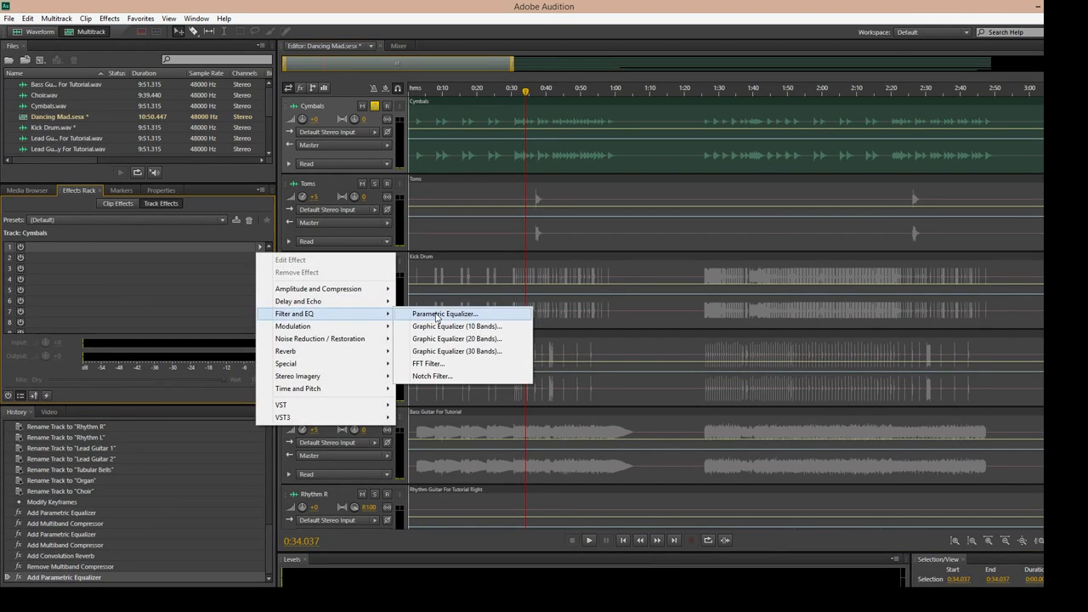
left_click(429, 312)
left_click_drag(547, 156, 547, 223)
Step: While playing the cymbals from 0:30, set the low shelf to about -29.3 dB at 28 Hz, band 1 to -1.5 dB at 87 Hz, band 3 to 9.1 dB at 785 Hz
left_click(512, 90)
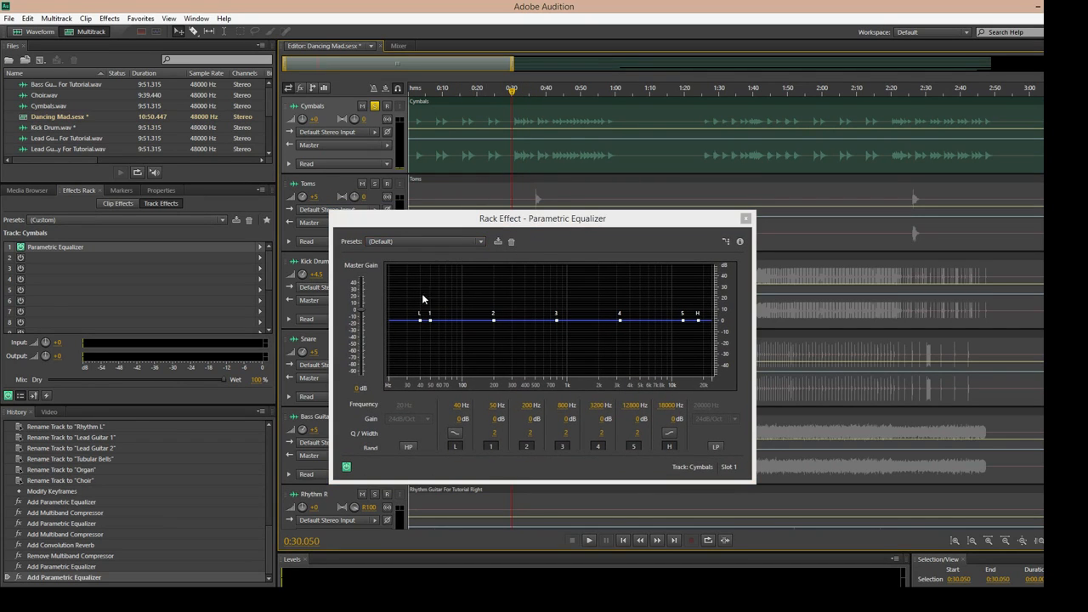
key("space")
left_click_drag(430, 320, 406, 361)
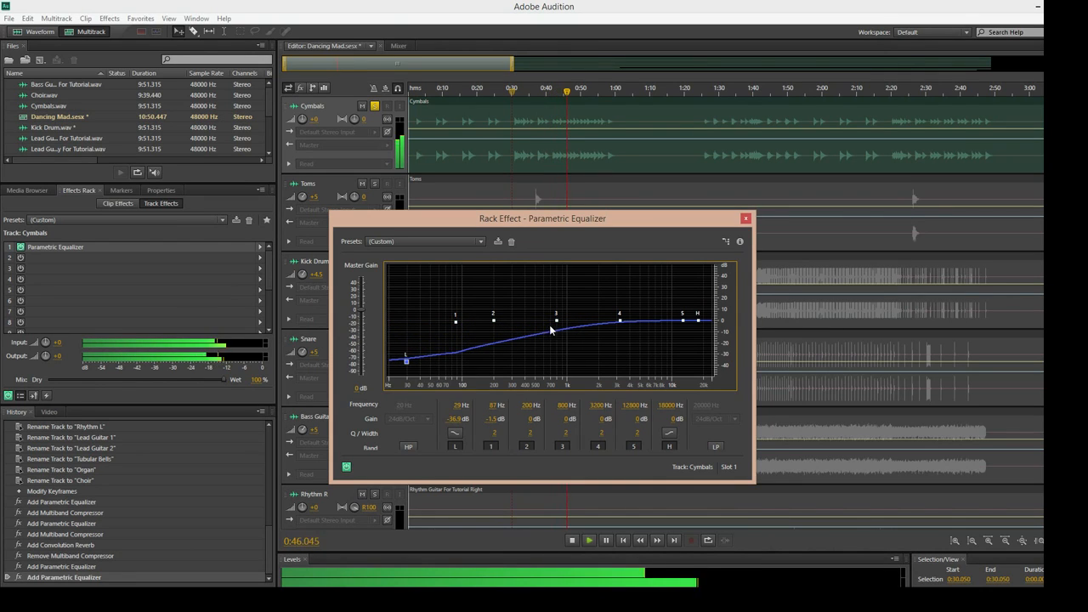
mouse_move(556, 319)
left_mouse_down()
mouse_move(558, 336)
mouse_move(556, 312)
left_mouse_up()
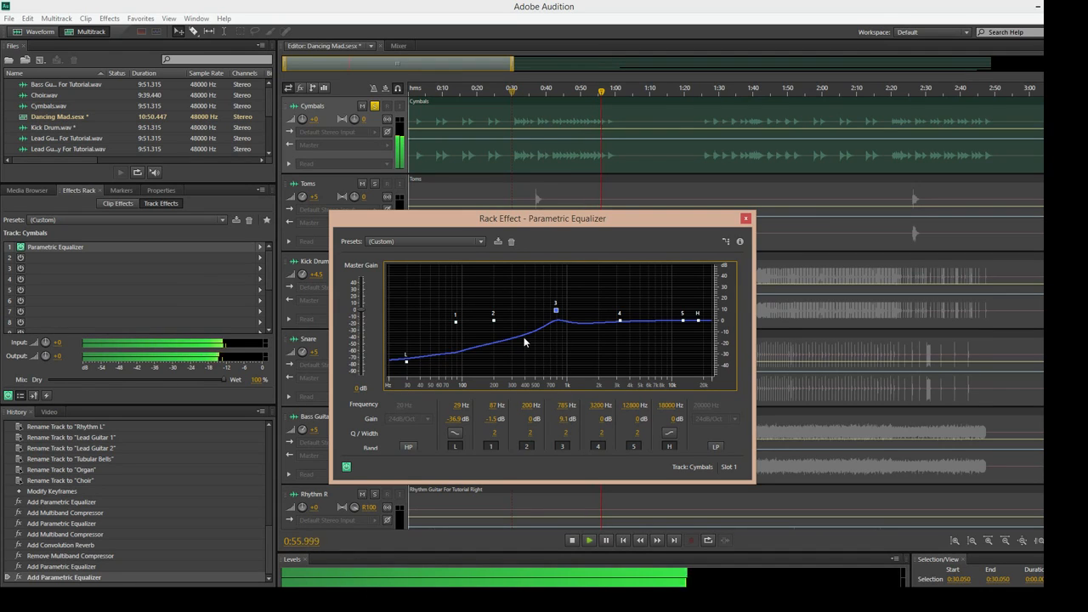
left_click_drag(408, 361, 403, 352)
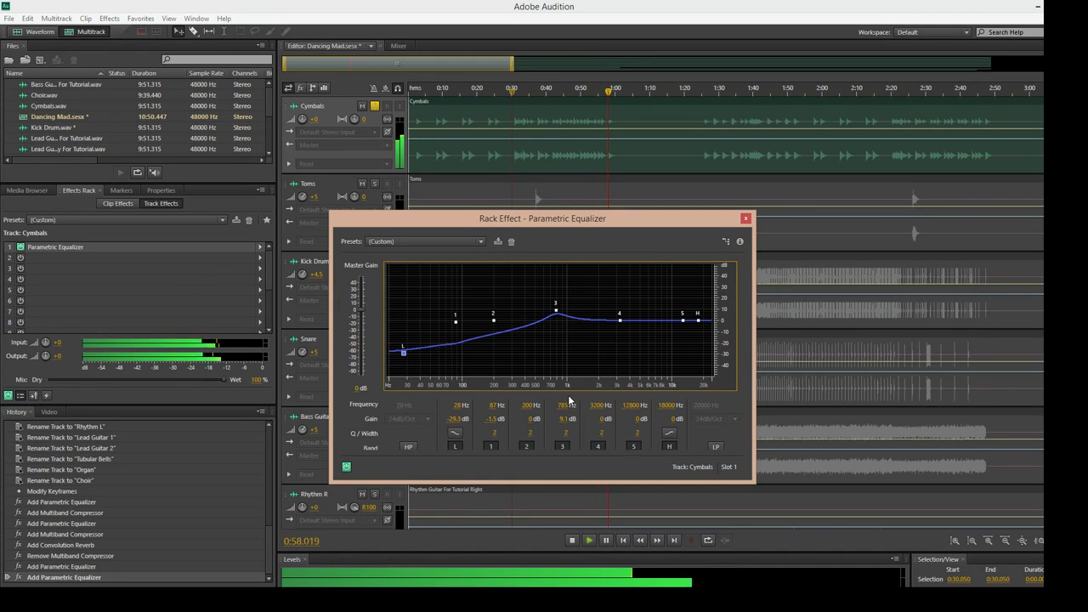
Step: Set band 3's gain to 0 dB and raise the low shelf to about -22.2 dB in the Cymbals equalizer
left_click(565, 419)
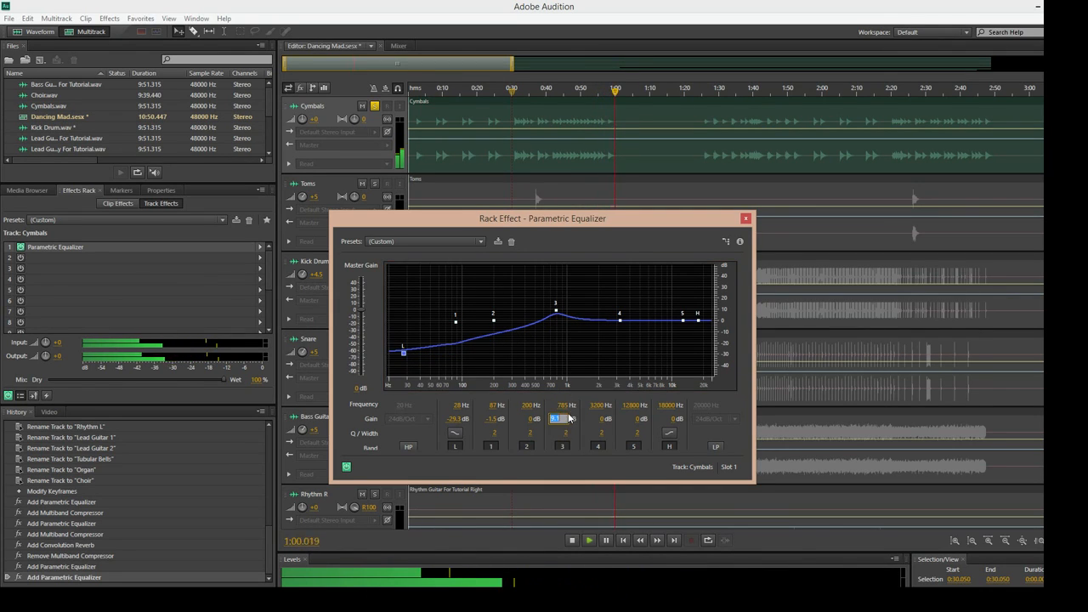
type("0")
key("Return")
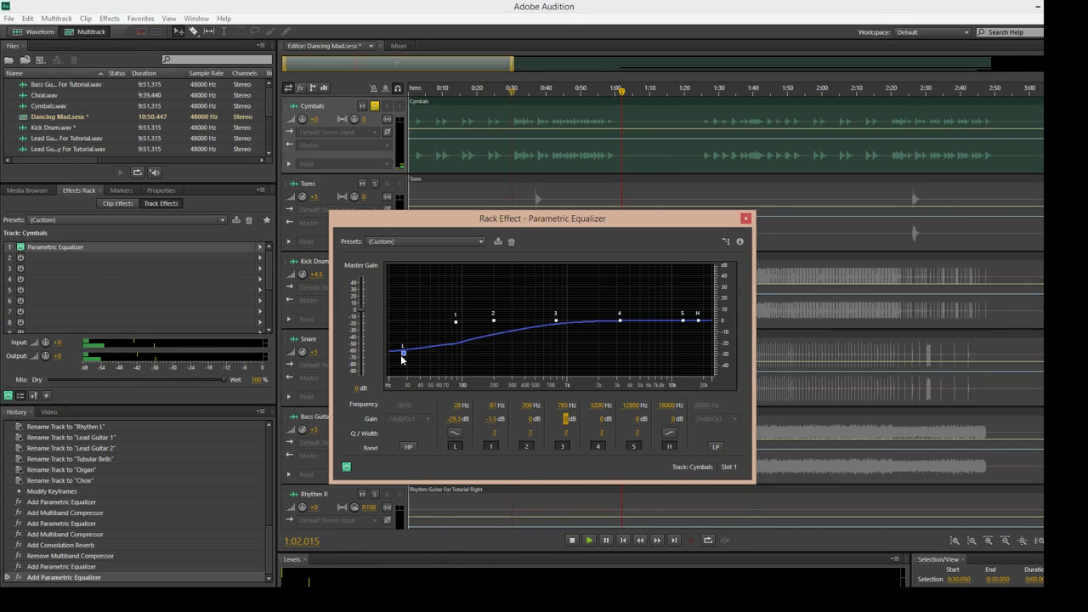
left_click_drag(403, 352, 405, 345)
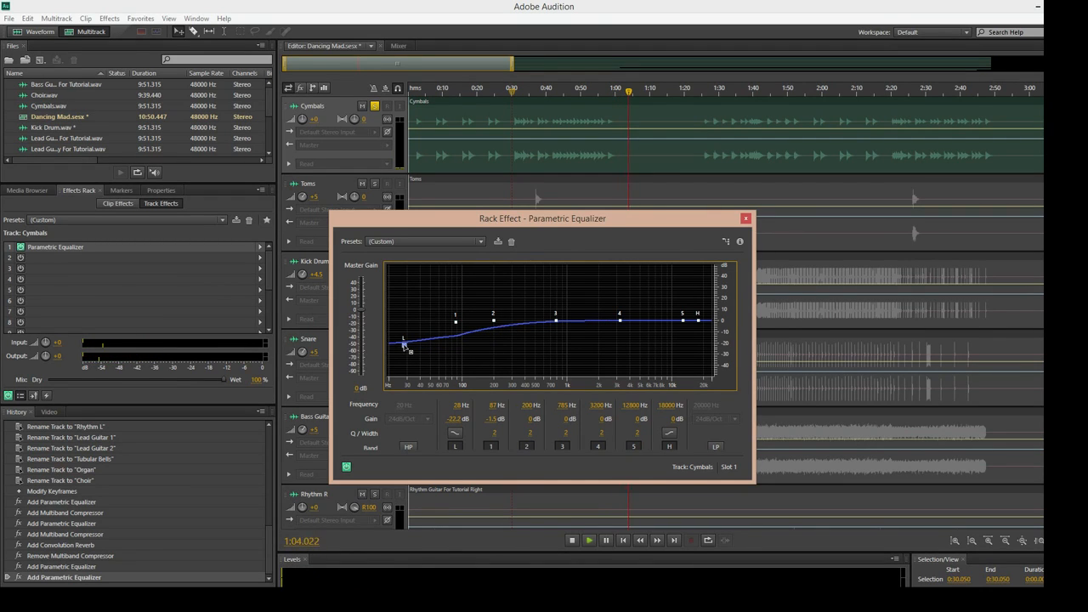
Step: Play the cymbals from about 0:35, set band 5 to about 0.5 dB at 9801 Hz, and close the equalizer
left_click(531, 88)
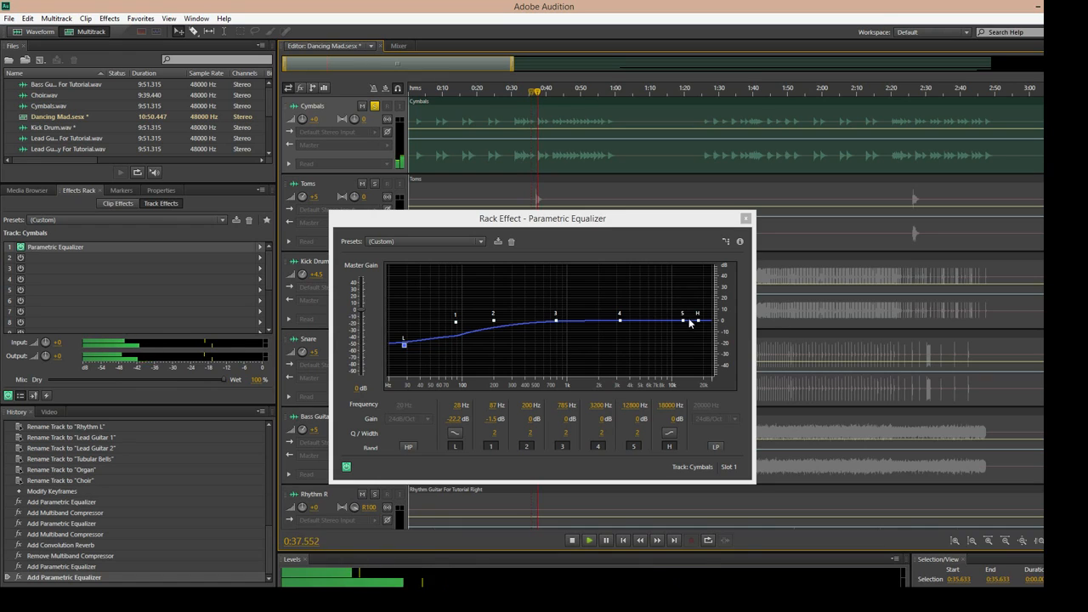
left_click_drag(683, 321, 641, 303)
mouse_move(669, 304)
left_mouse_down()
mouse_move(684, 305)
mouse_move(657, 304)
mouse_move(671, 320)
left_mouse_up()
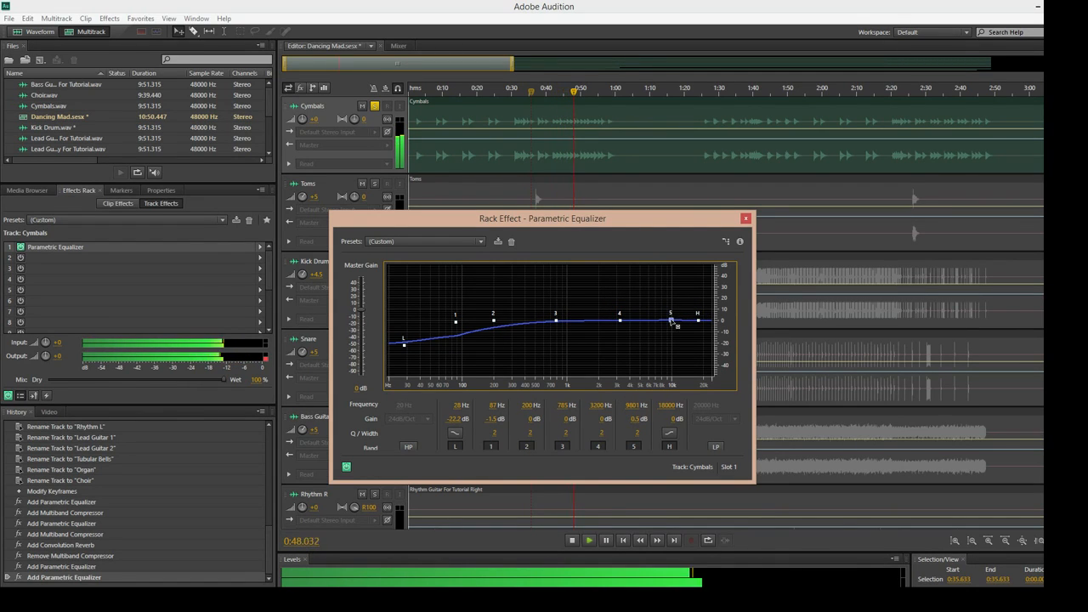
left_click(744, 219)
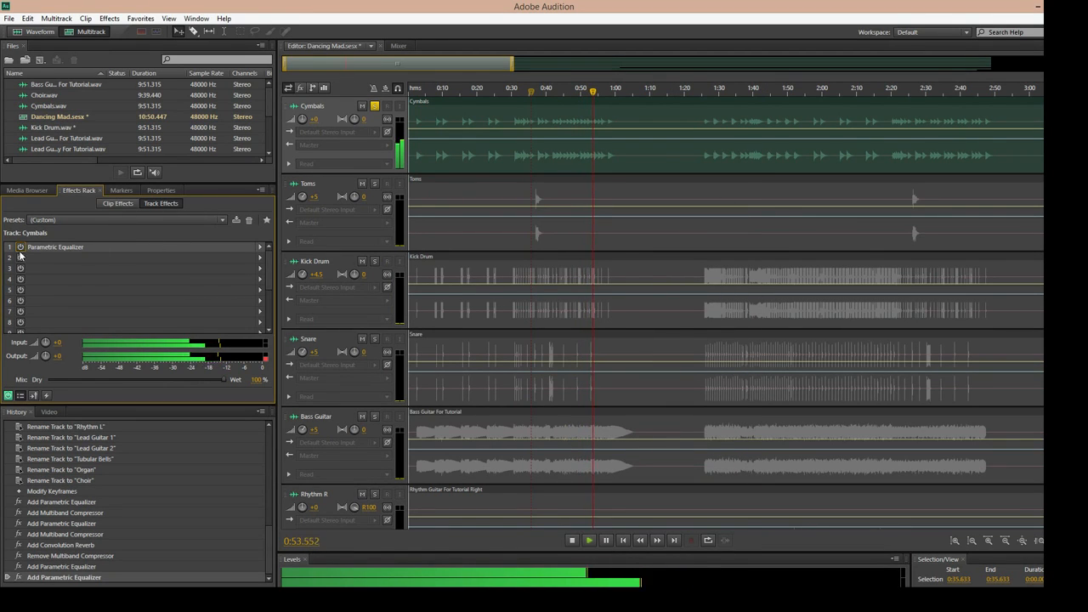
Step: Add a Multiband Compressor to the Cymbals track and lower the thresholds of its two highest bands to about -12 dB
left_click(260, 258)
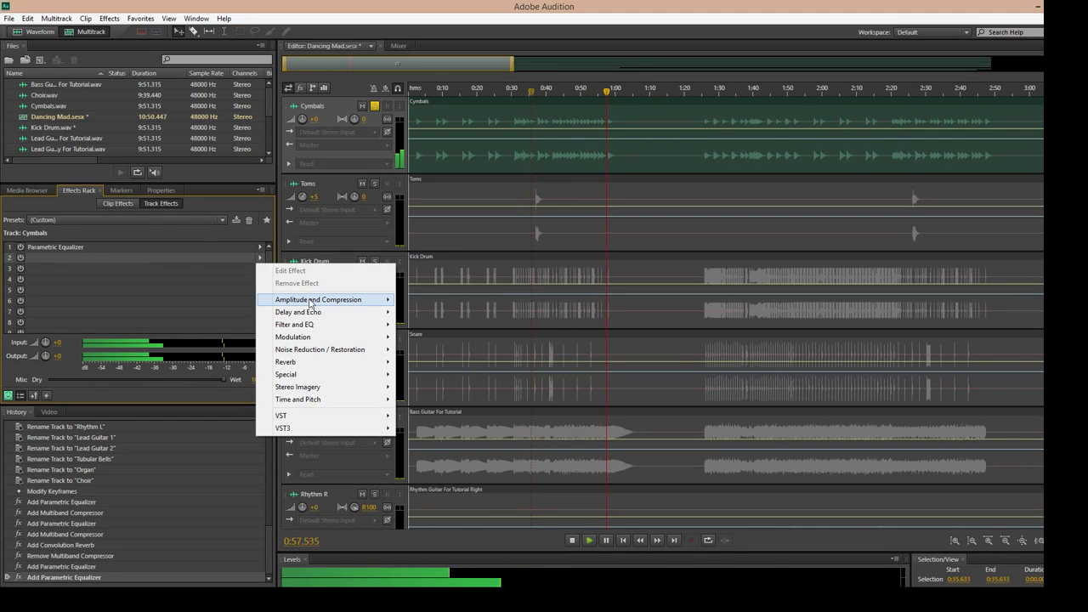
mouse_move(357, 300)
left_click(432, 363)
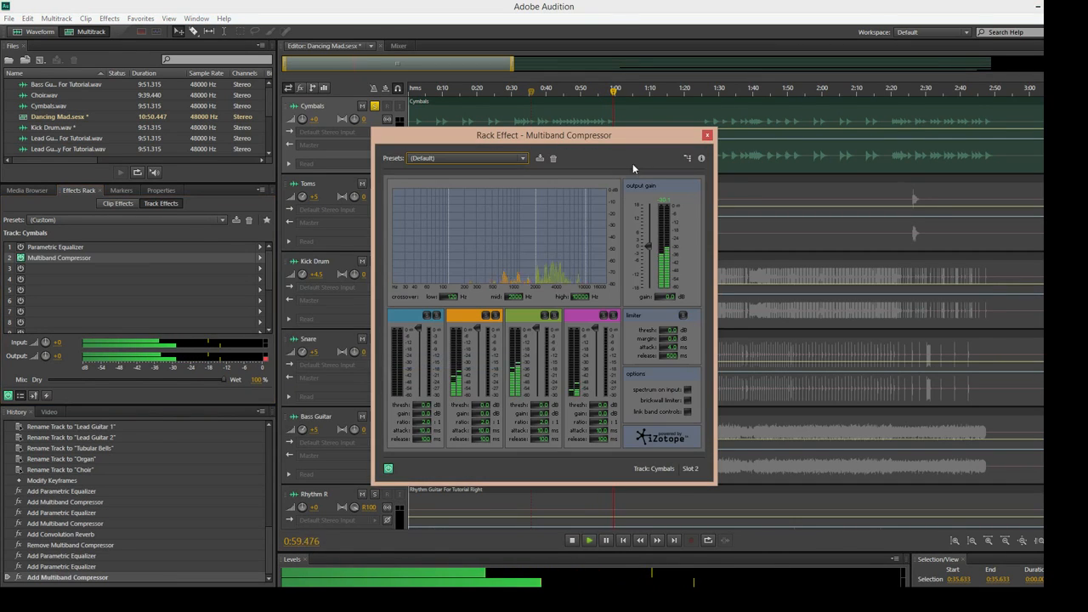
left_click(422, 431)
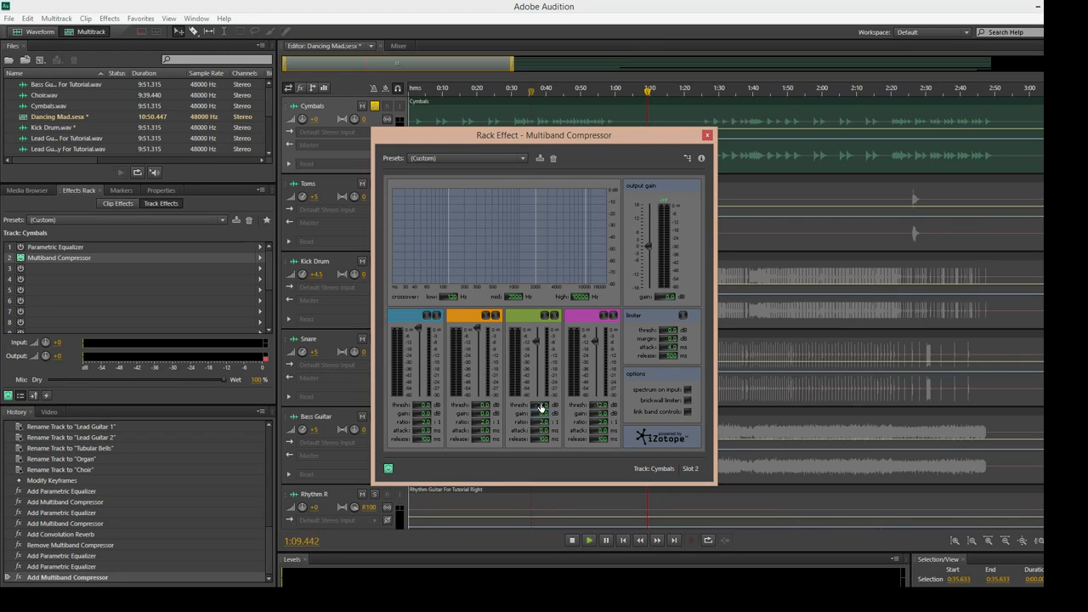
Step: While playing the cymbals from about 0:45, raise the compressor's third-band gain and compare the sound with and without the effect
left_click(564, 99)
key("space")
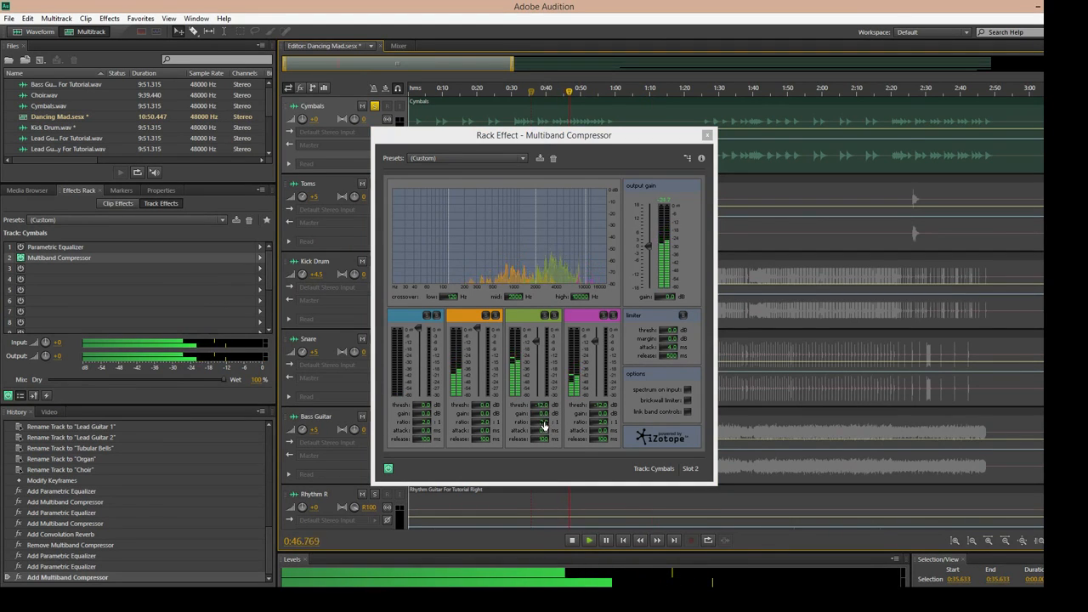
left_click_drag(544, 414, 569, 413)
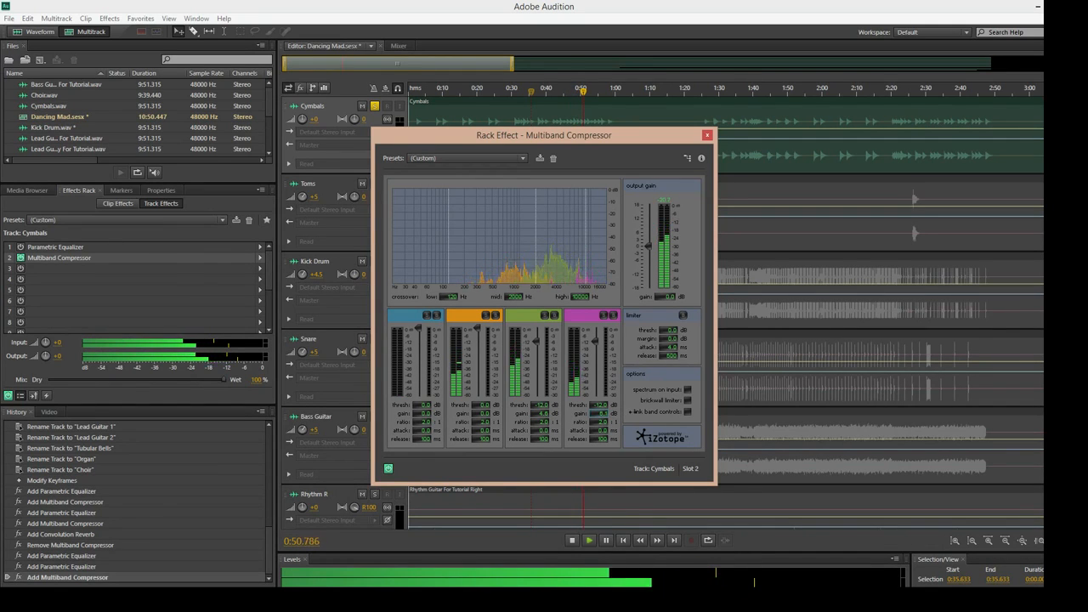
left_click(390, 469)
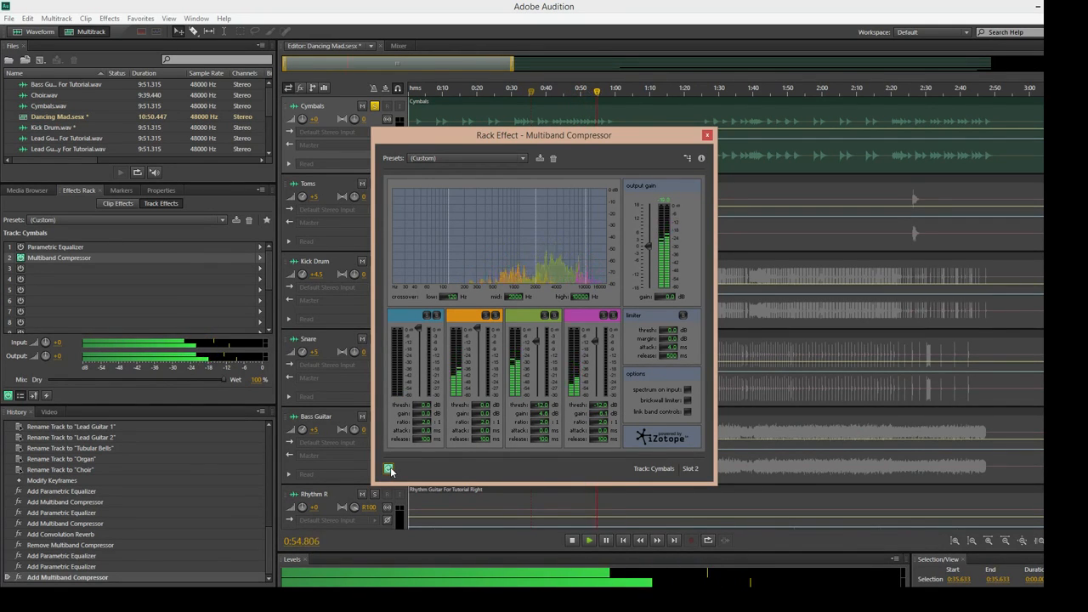
Step: Set the ratio of the compressor's third band to 5:1 and listen to the cymbals from about 0:47
left_click(544, 424)
type("5")
key("Tab")
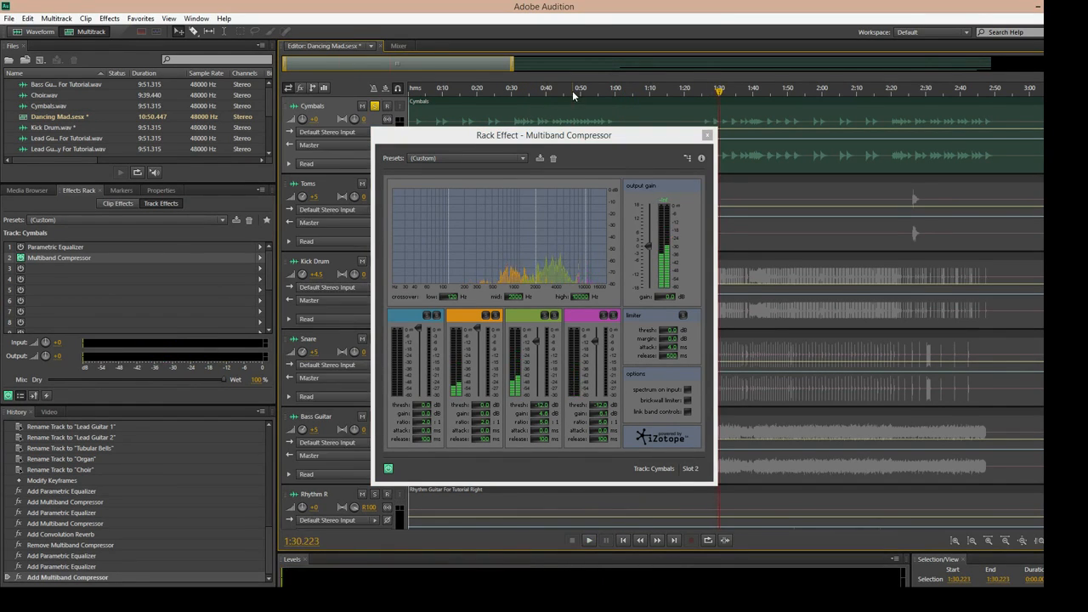
left_click(576, 93)
key("space")
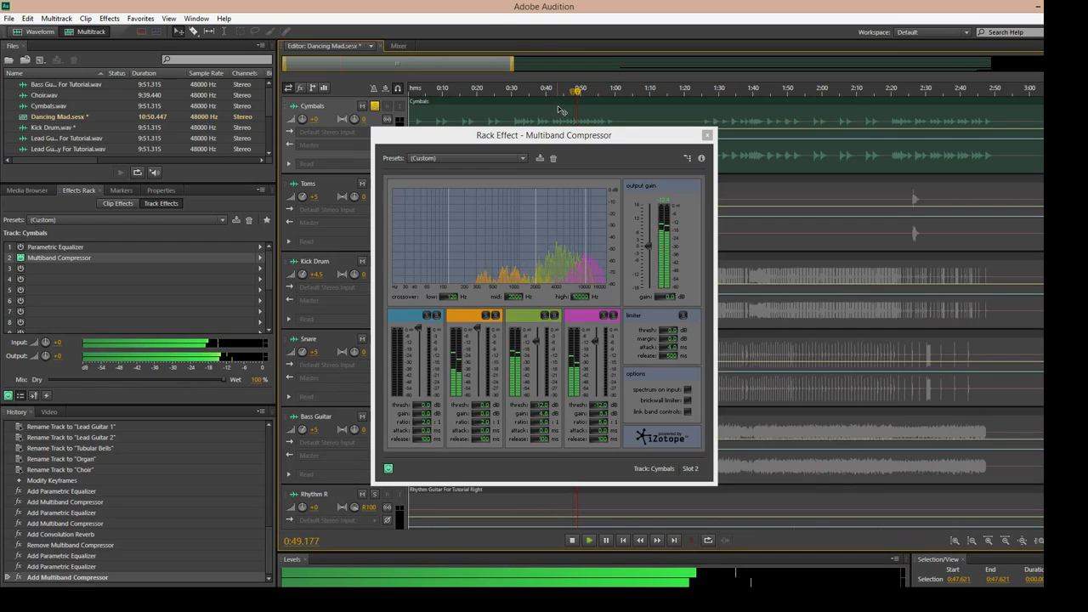
key("space")
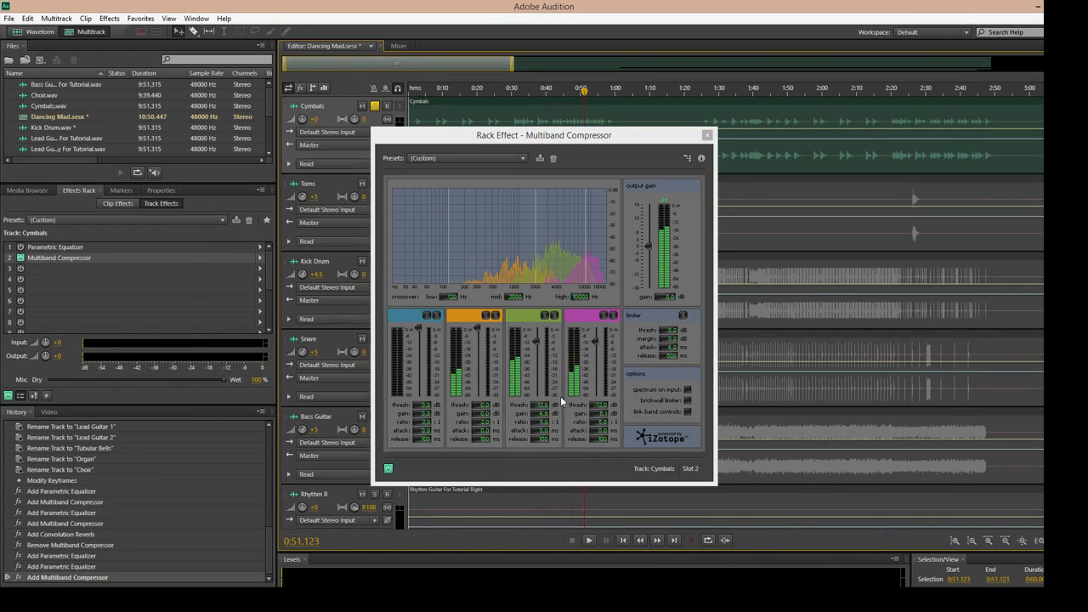
left_click(540, 422)
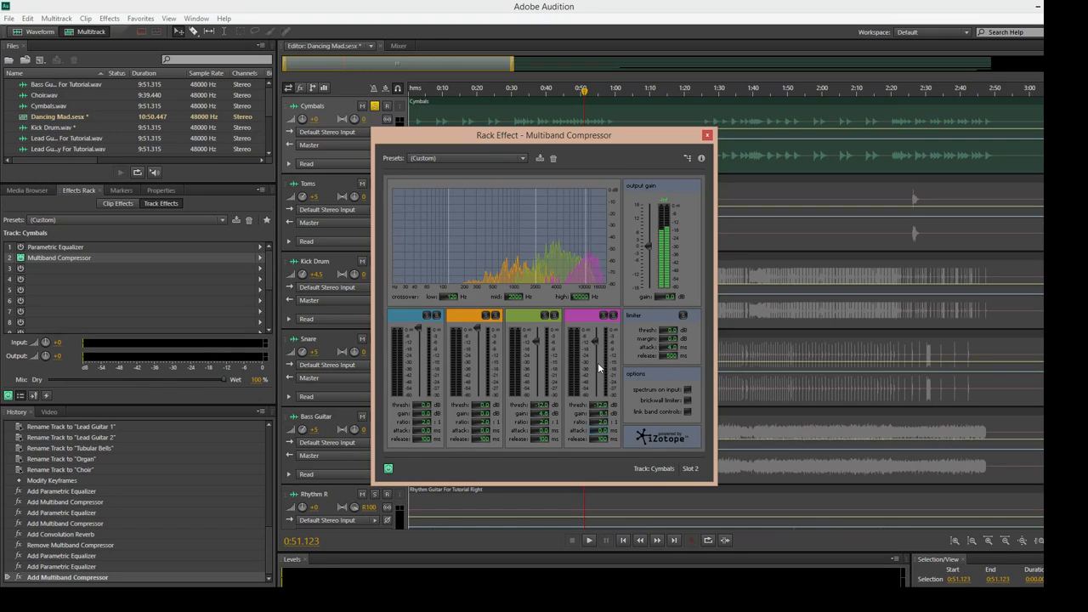
Step: Close the Cymbals compressor, bypass it in the effects rack, and play the soloed track from about 0:33
left_click(706, 136)
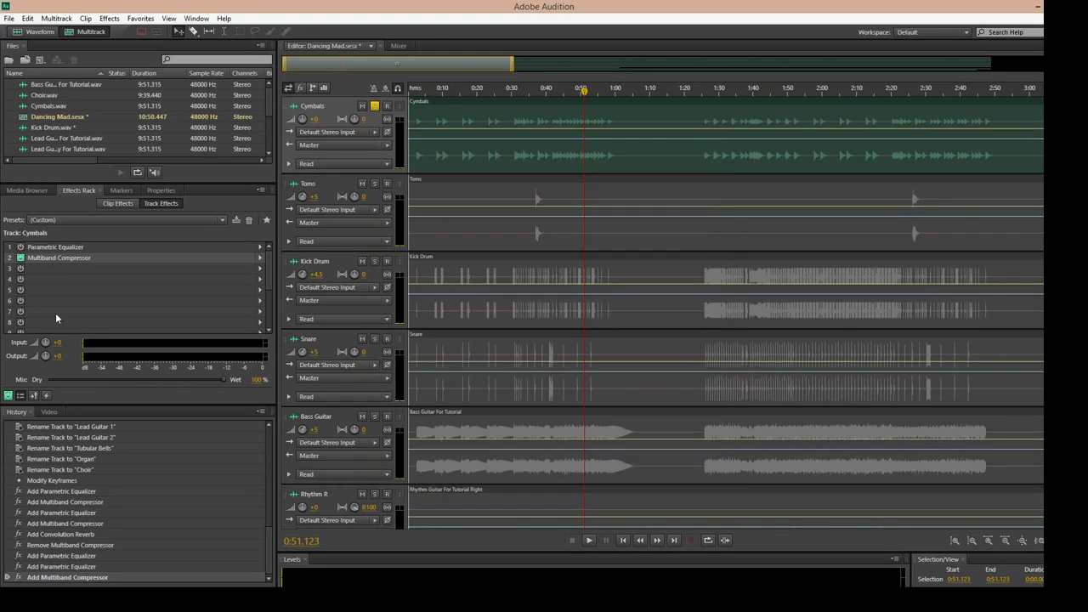
left_click(19, 258)
left_click(521, 93)
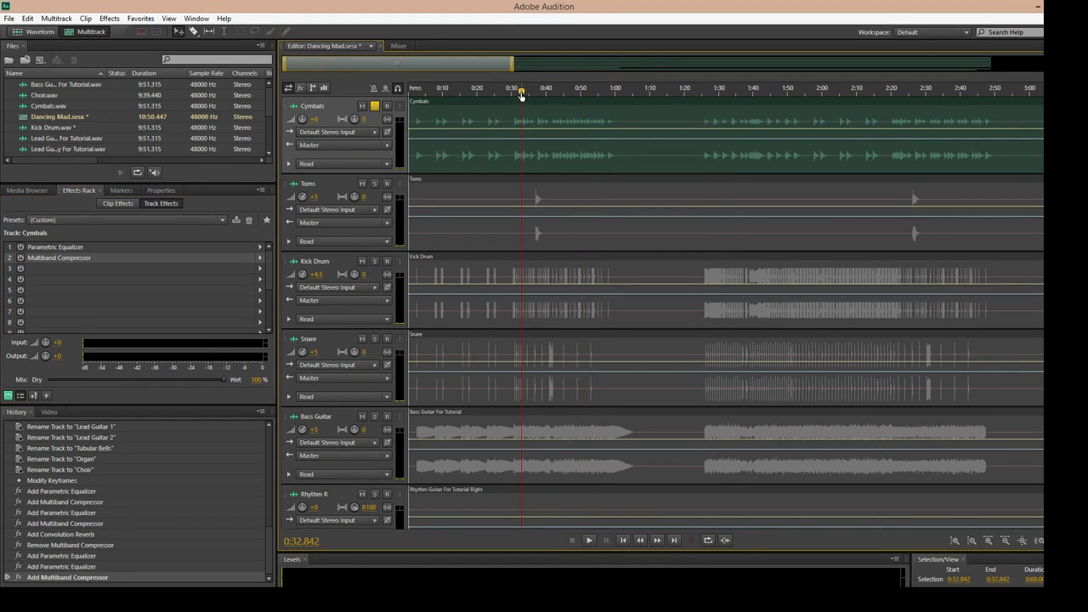
key("space")
Step: Raise the Cymbals track volume to +12 dB during playback
left_click_drag(302, 120, 302, 118)
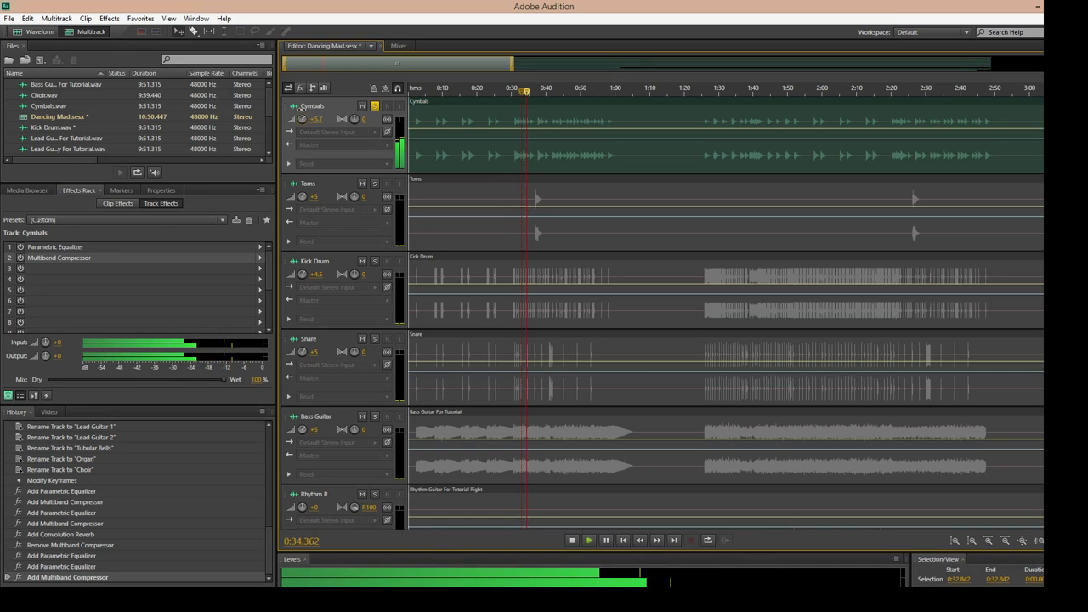
left_click(316, 120)
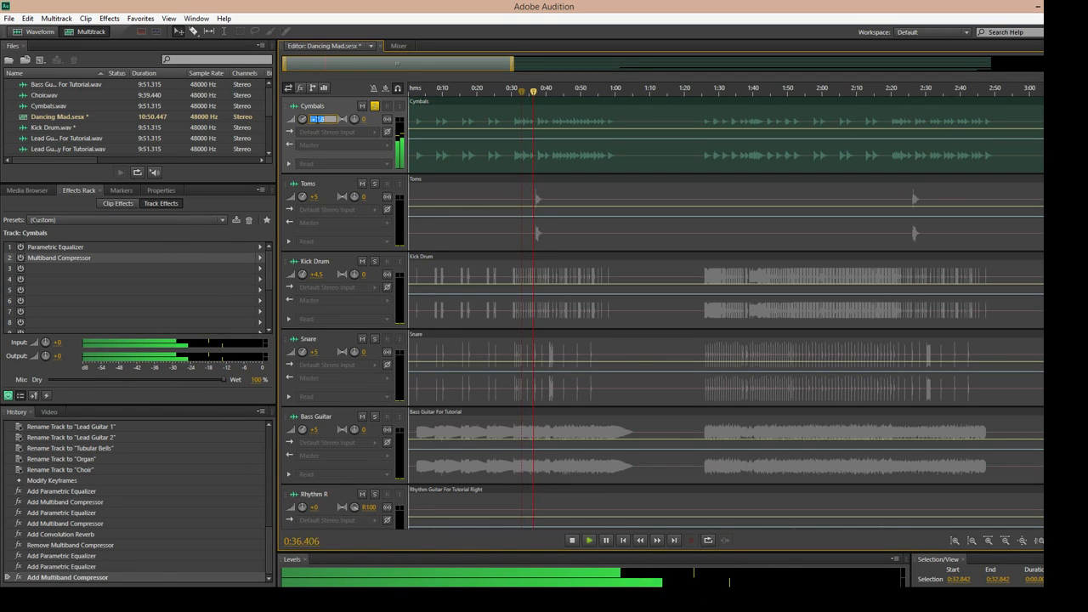
type("12")
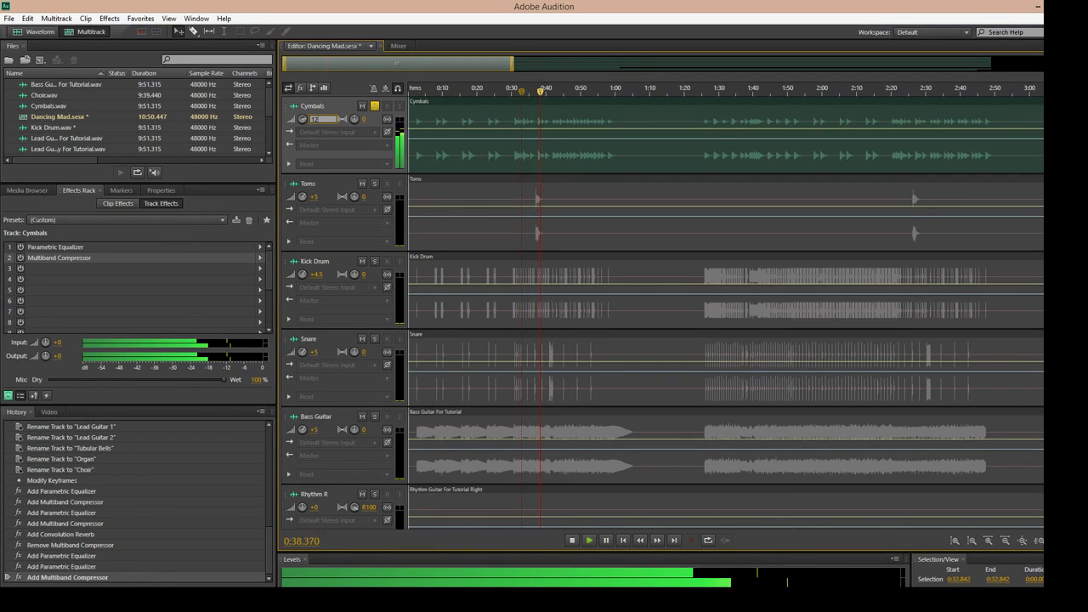
key("Return")
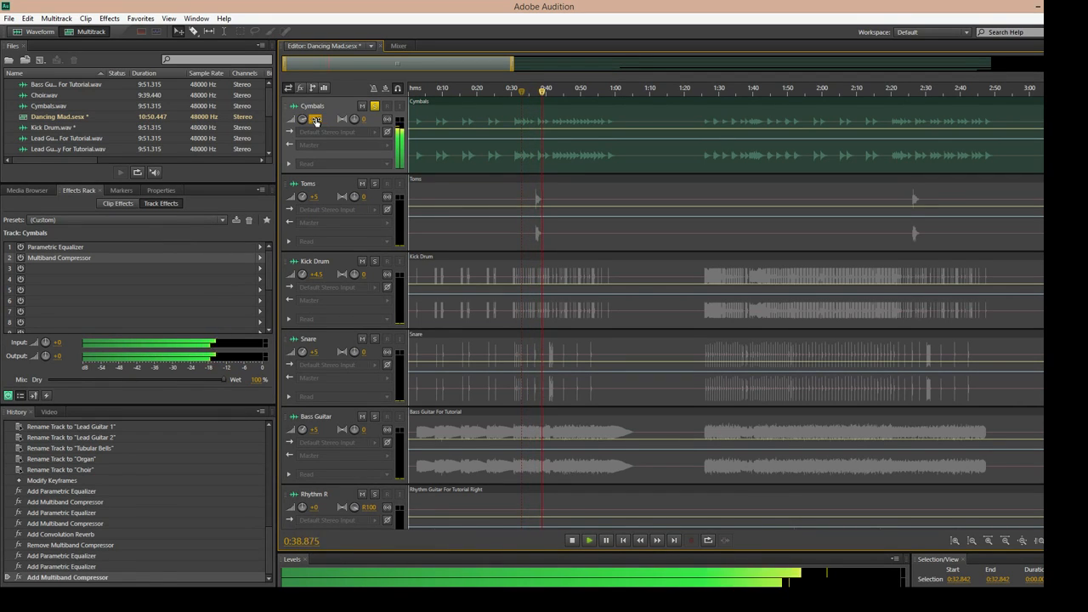
Step: Unsolo the Cymbals track, set its volume to +10 dB, and play it within the full mix from about 0:54
left_click(374, 105)
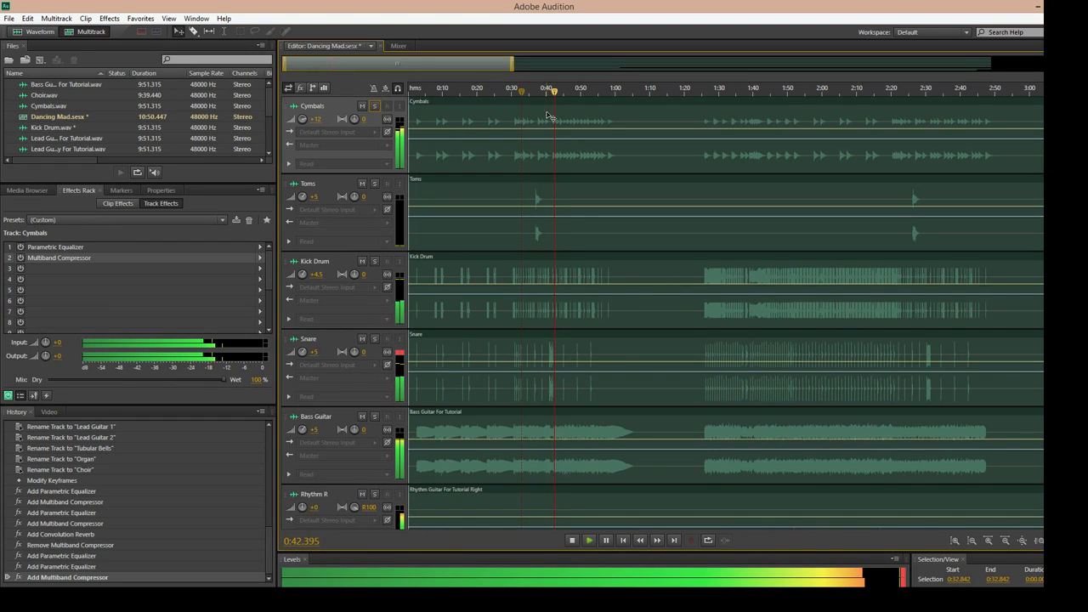
key("space")
left_click(316, 119)
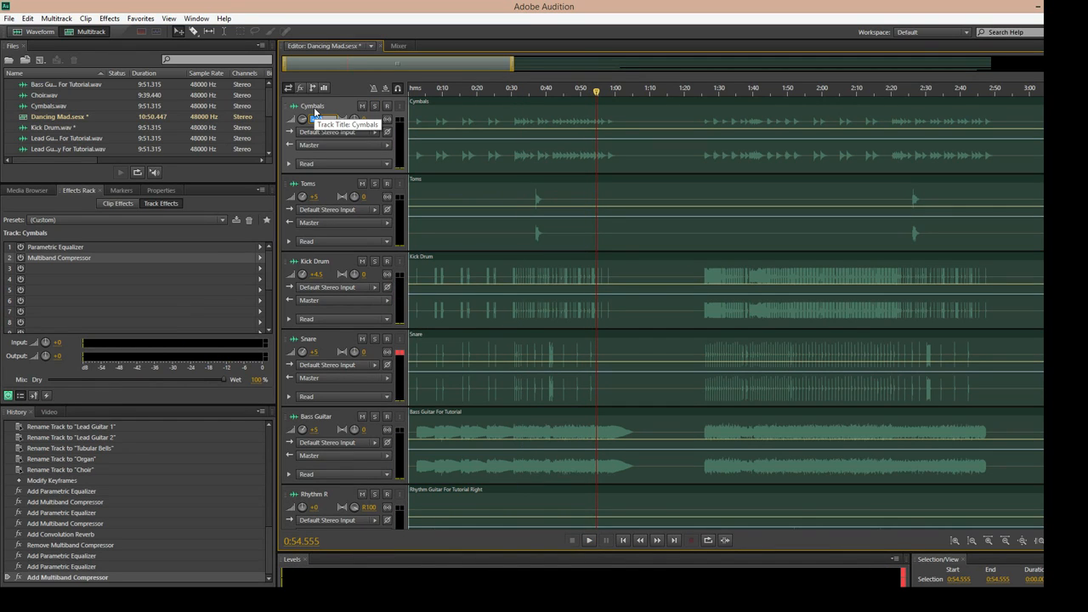
key("space")
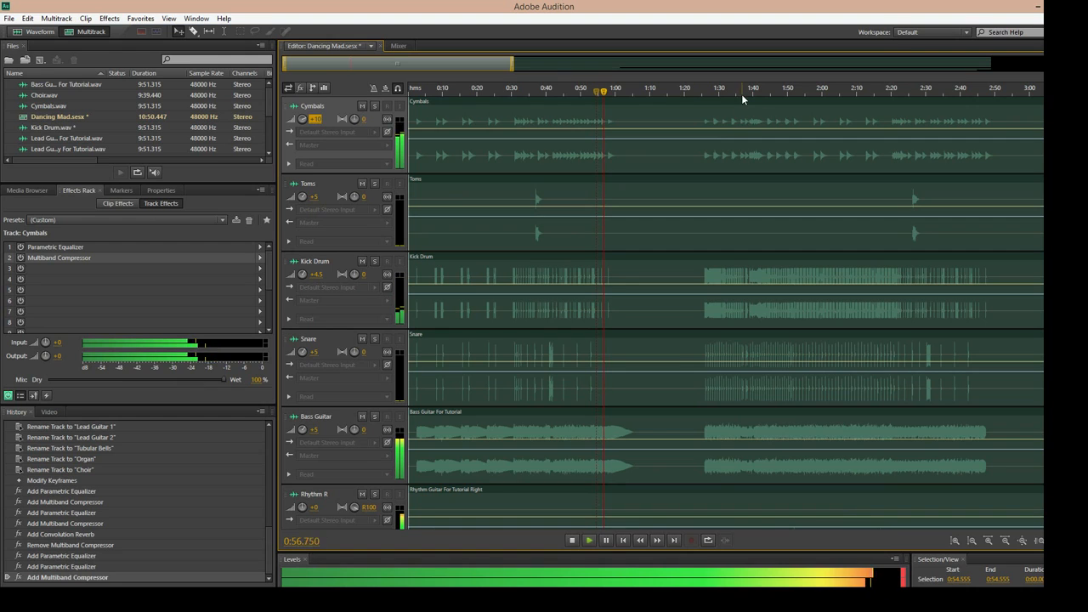
Step: Play the full mix in the denser second section from about 1:46
key("space")
left_click(764, 91)
key("space")
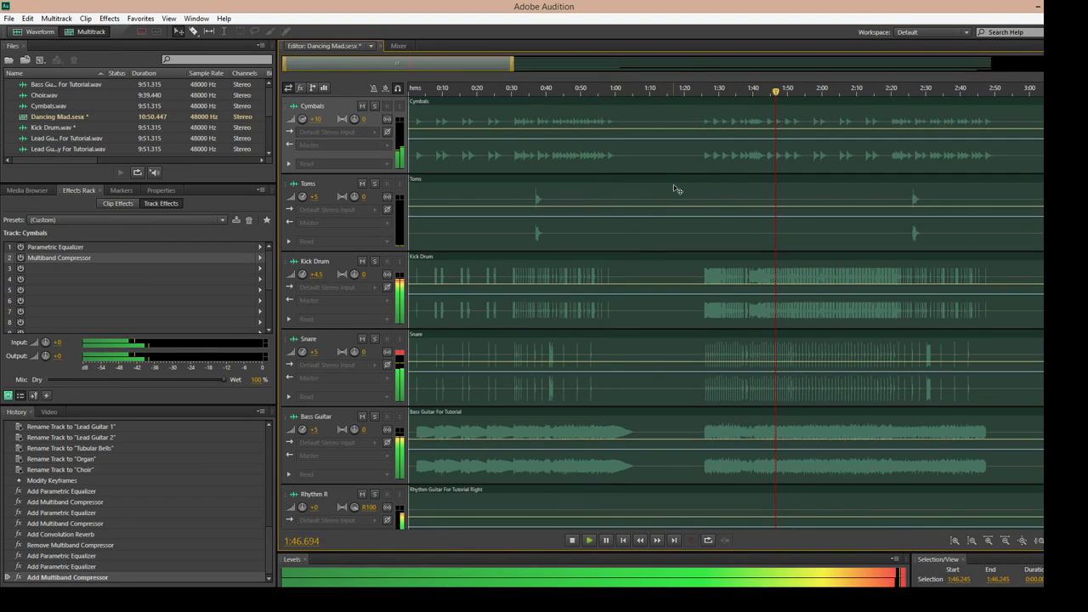
Step: Solo the Kick Drum track, adjust the third band's gain in its Multiband Compressor, and listen to the kick
left_click(375, 262)
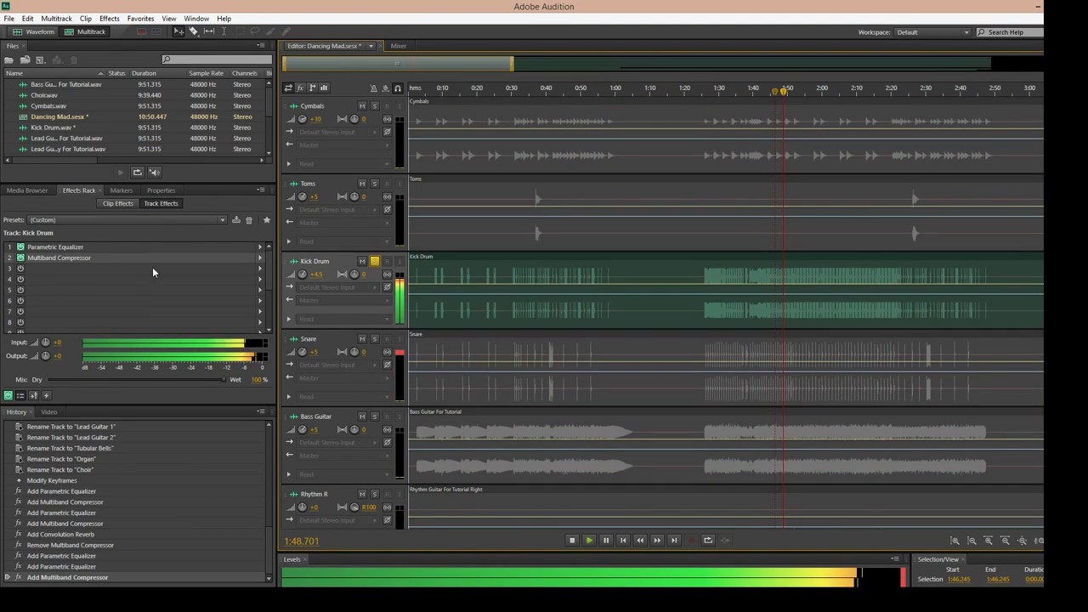
key("space")
double_click(78, 258)
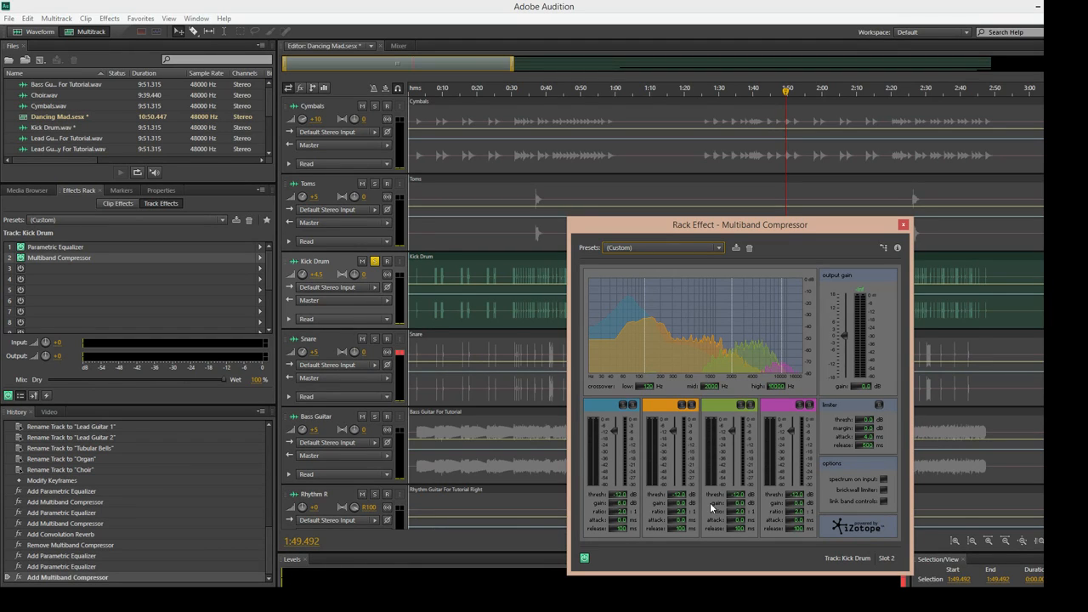
left_click(738, 503)
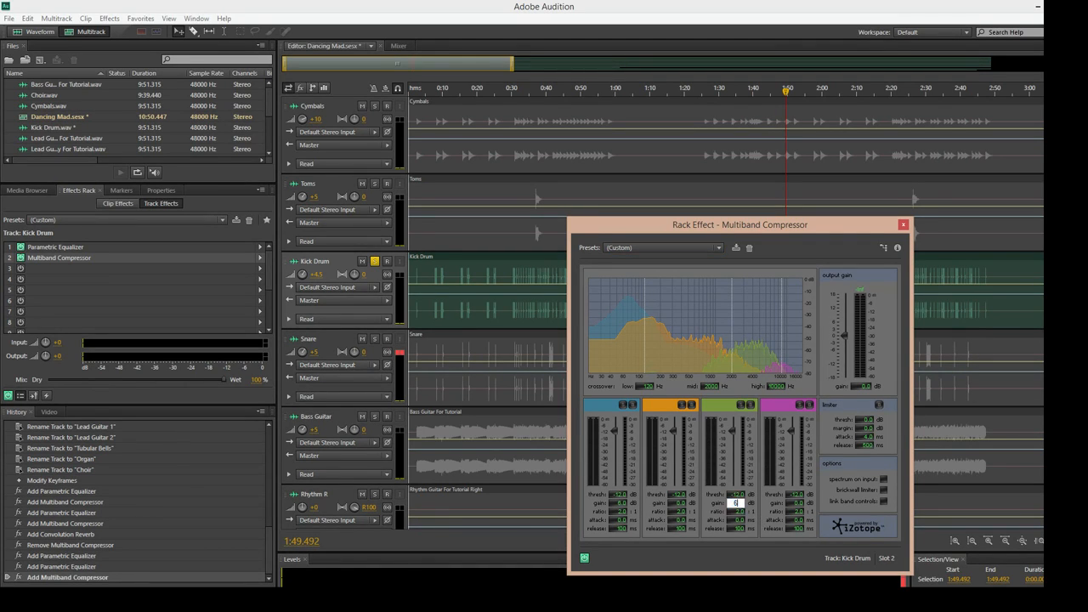
key("space")
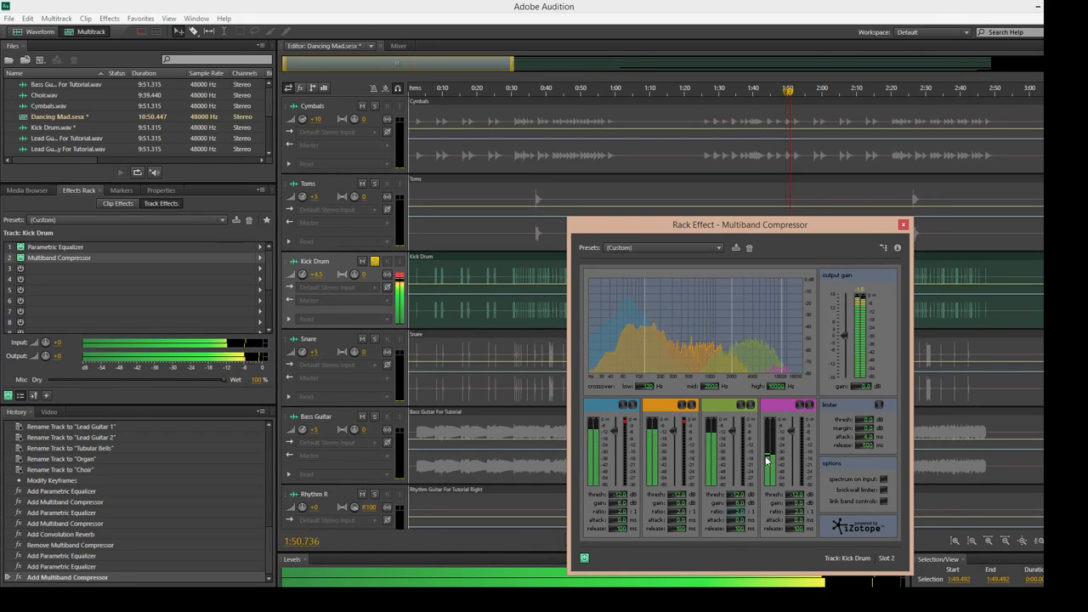
key("space")
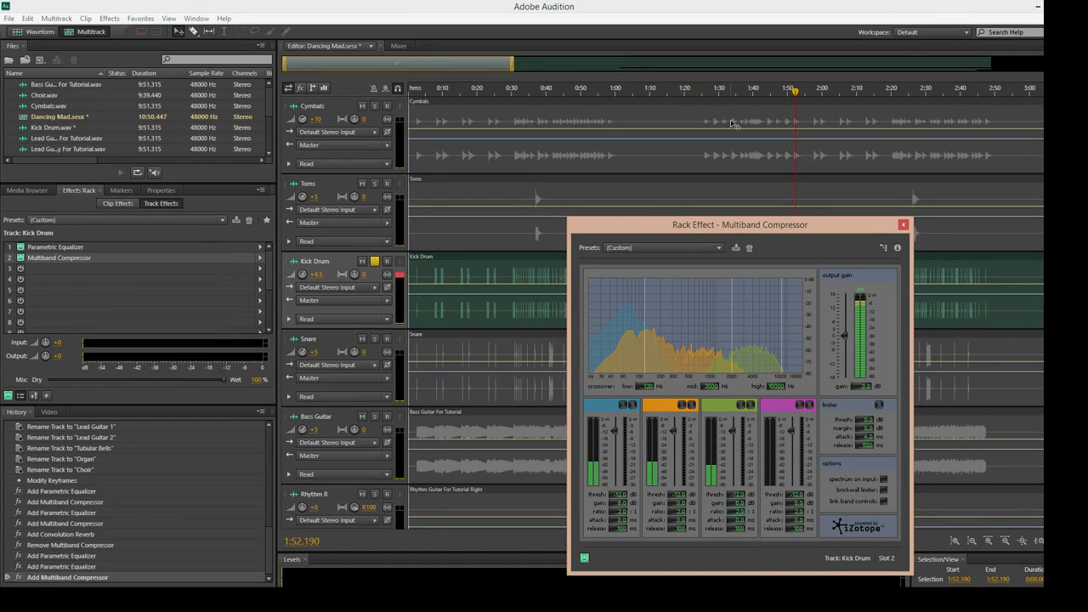
Step: Unsolo the Kick Drum track and play the full mix from about 1:36
left_click(739, 91)
left_click(374, 262)
key("space")
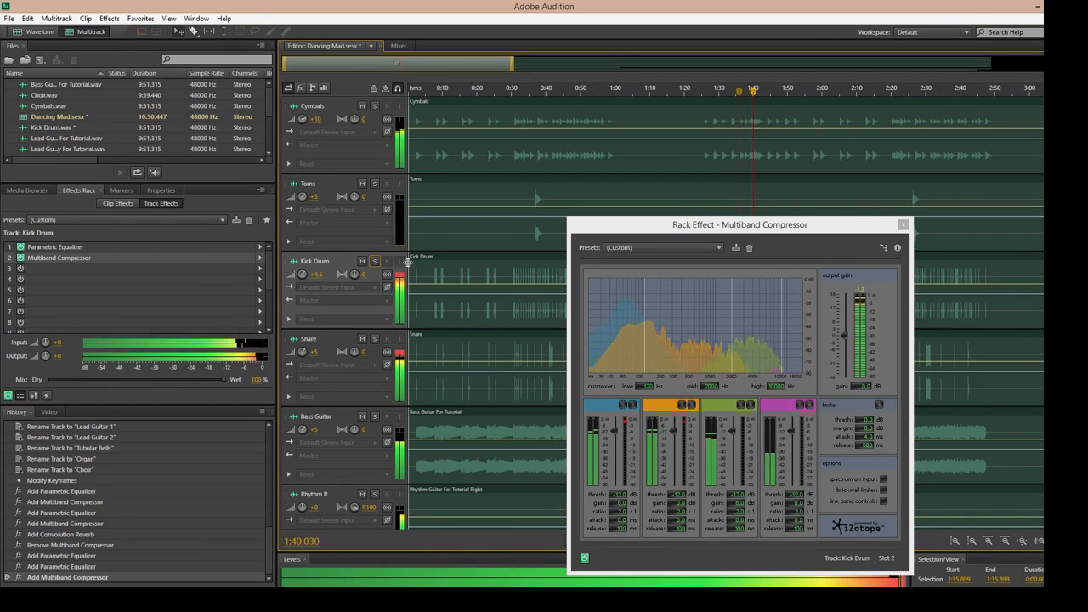
Step: Move the Kick Drum compressor window clear of the waveforms and adjust its lowest band's gain while the mix plays
left_click_drag(818, 229, 439, 160)
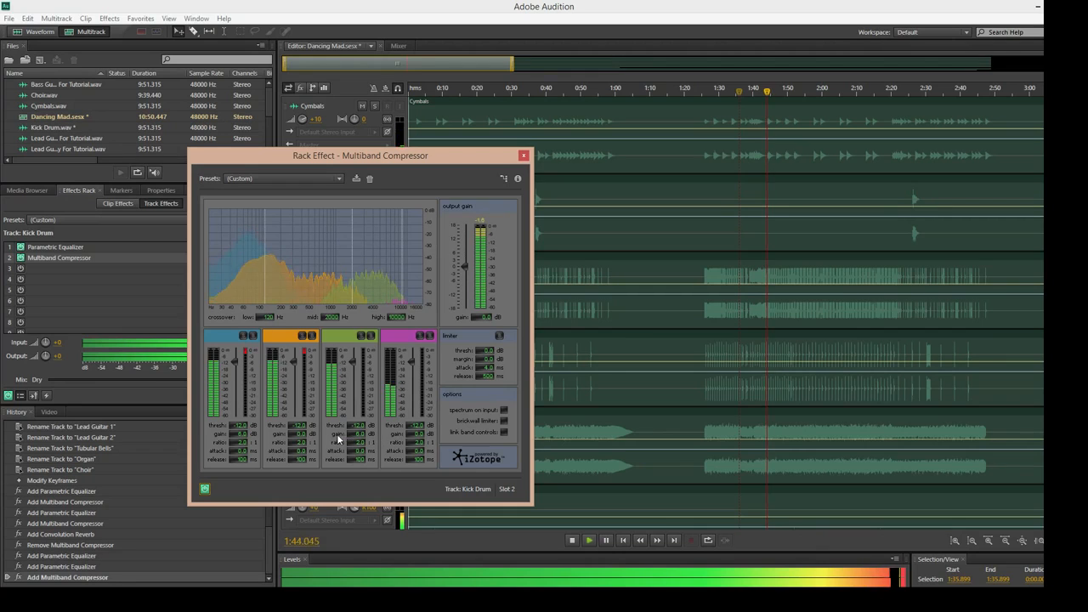
left_click(239, 434)
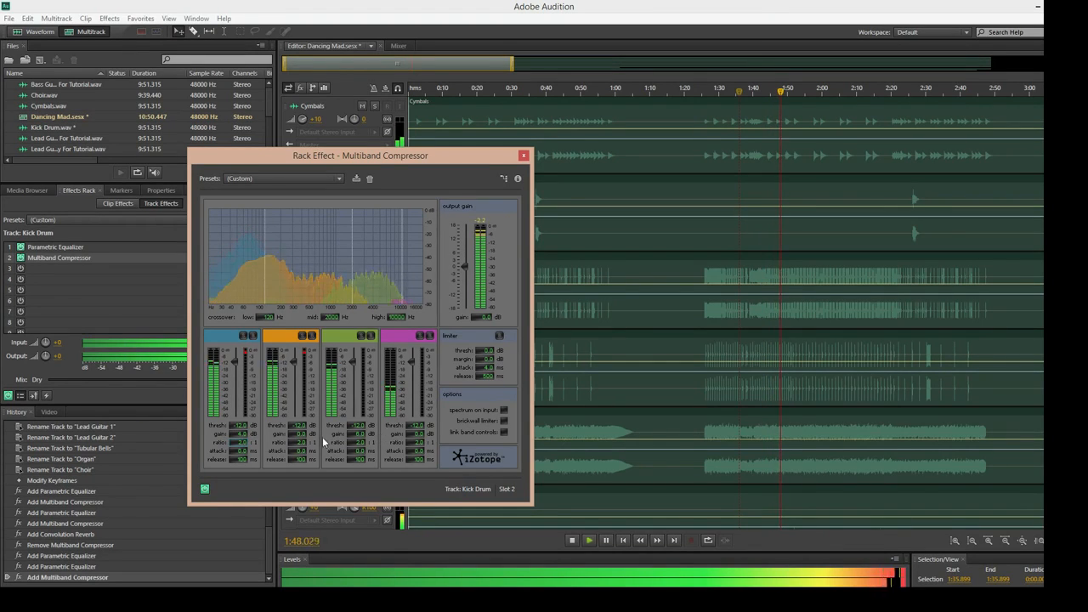
left_click_drag(244, 435, 243, 441)
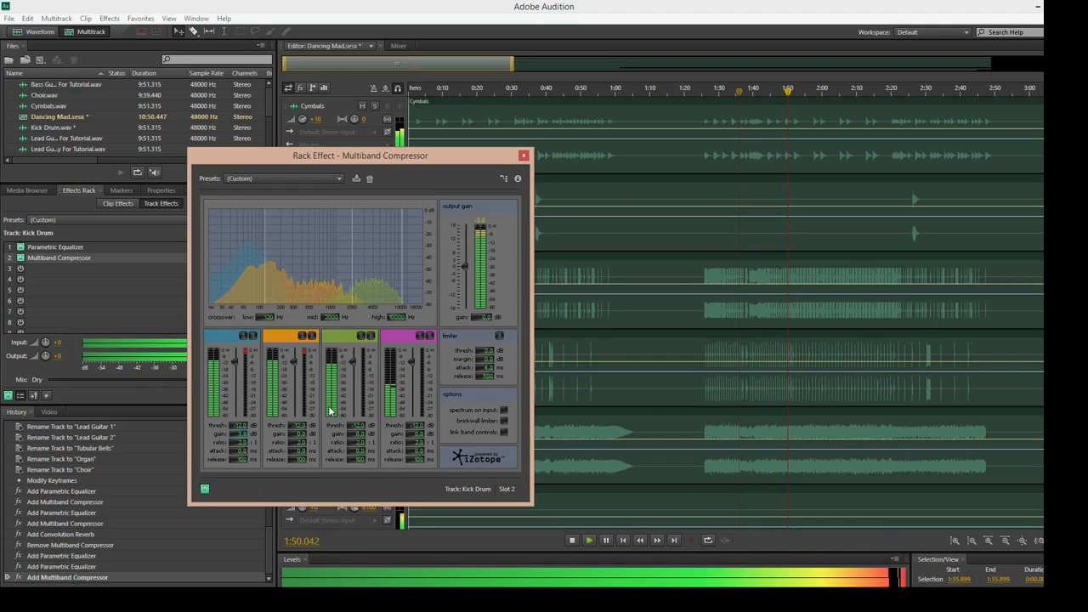
Step: Set the gains of the lowest and third bands to 0 dB in the Kick Drum's Multiband Compressor and close it
left_click(242, 435)
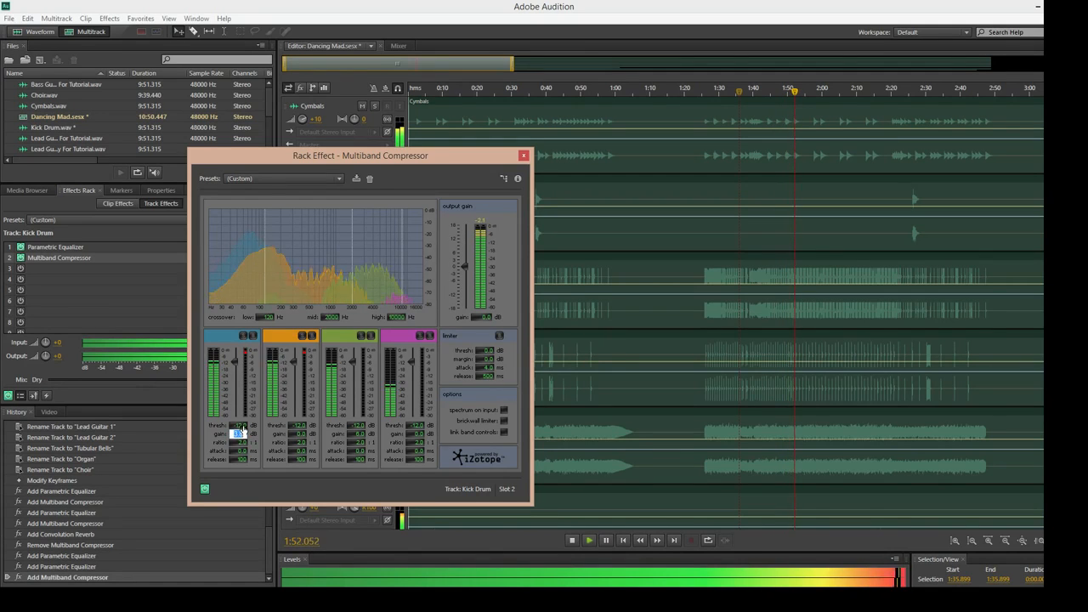
type("0")
key("Return")
left_click(356, 434)
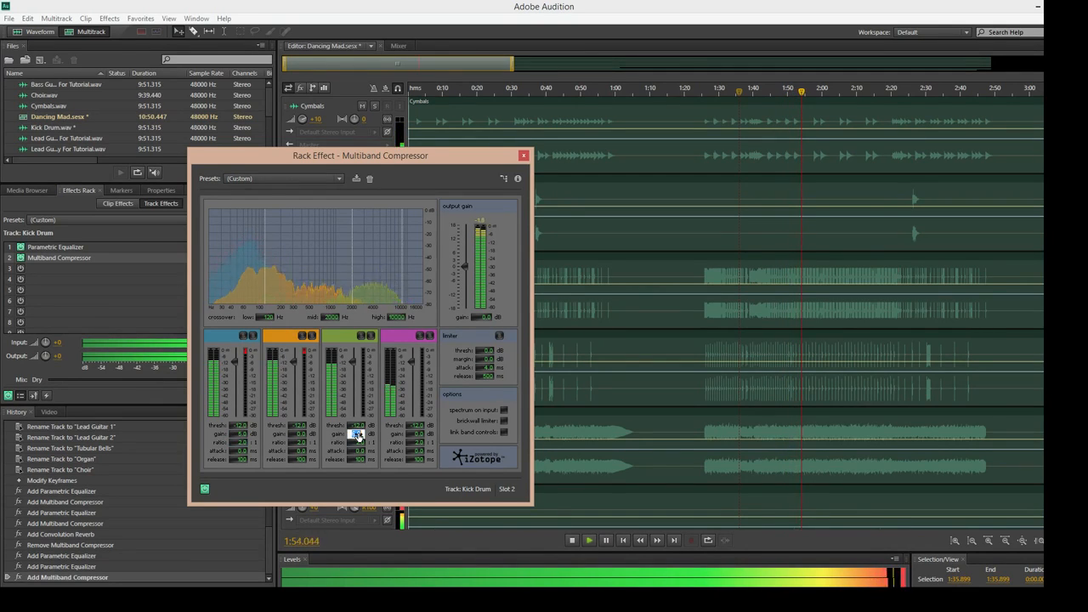
type("0")
key("Return")
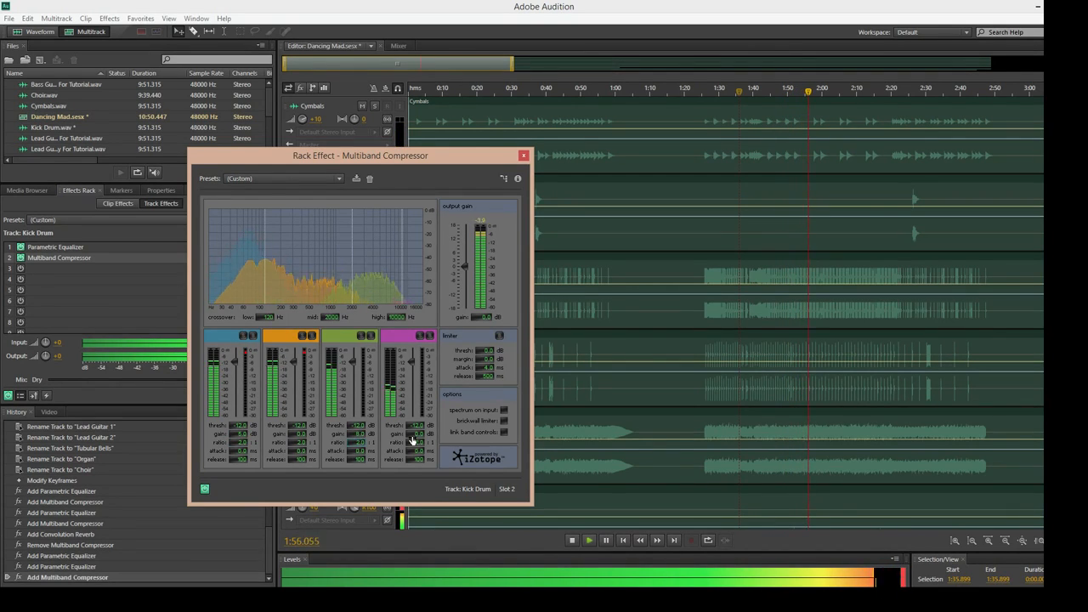
left_click(523, 156)
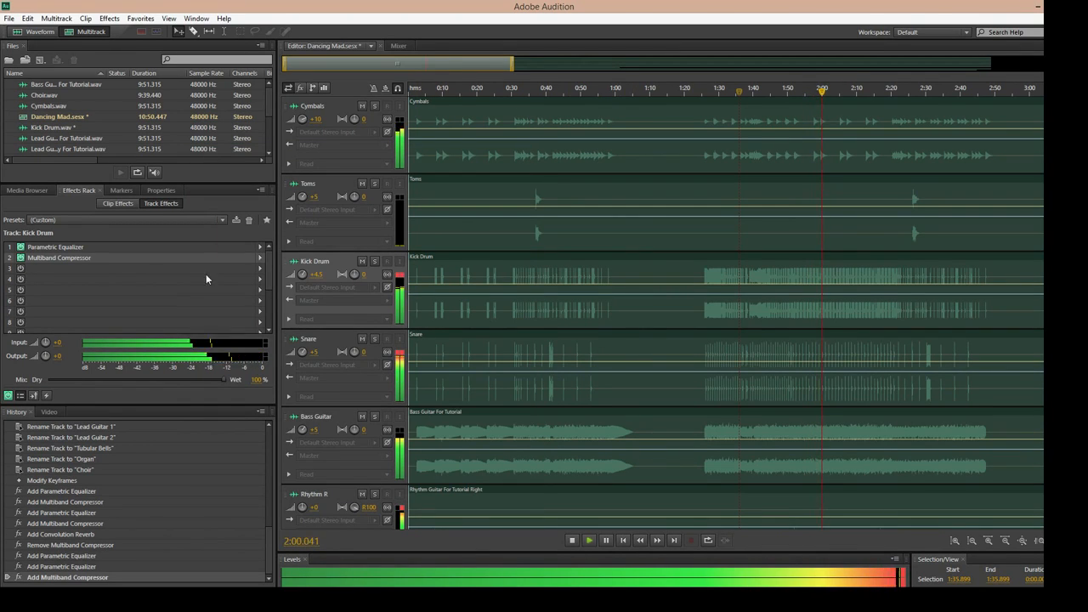
Step: Check the Kick Drum's Parametric Equalizer curve and set the track's volume to +5 dB while the mix plays
double_click(80, 246)
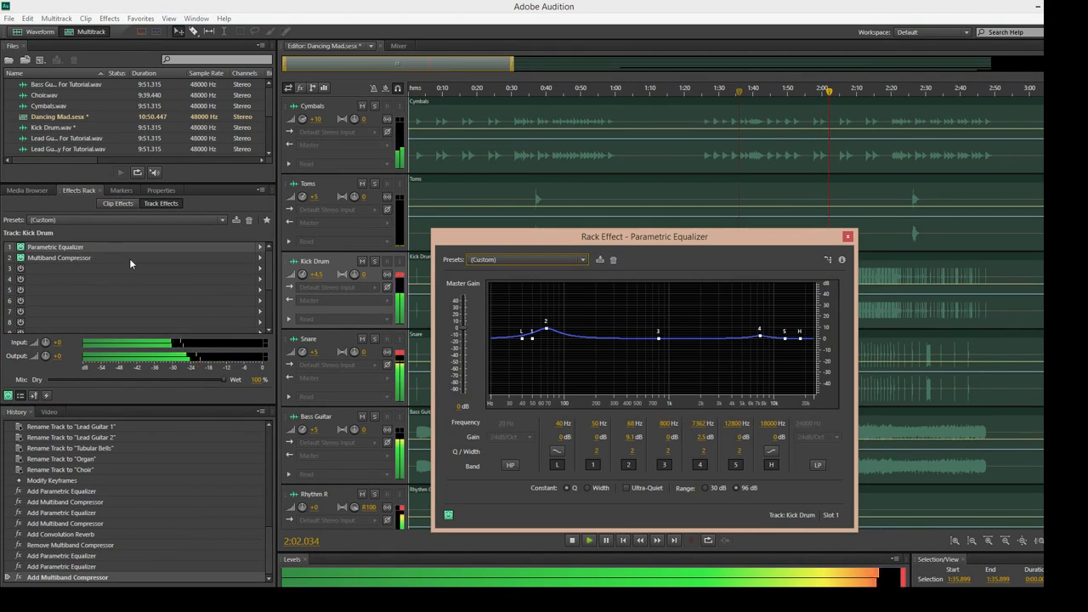
left_click(847, 236)
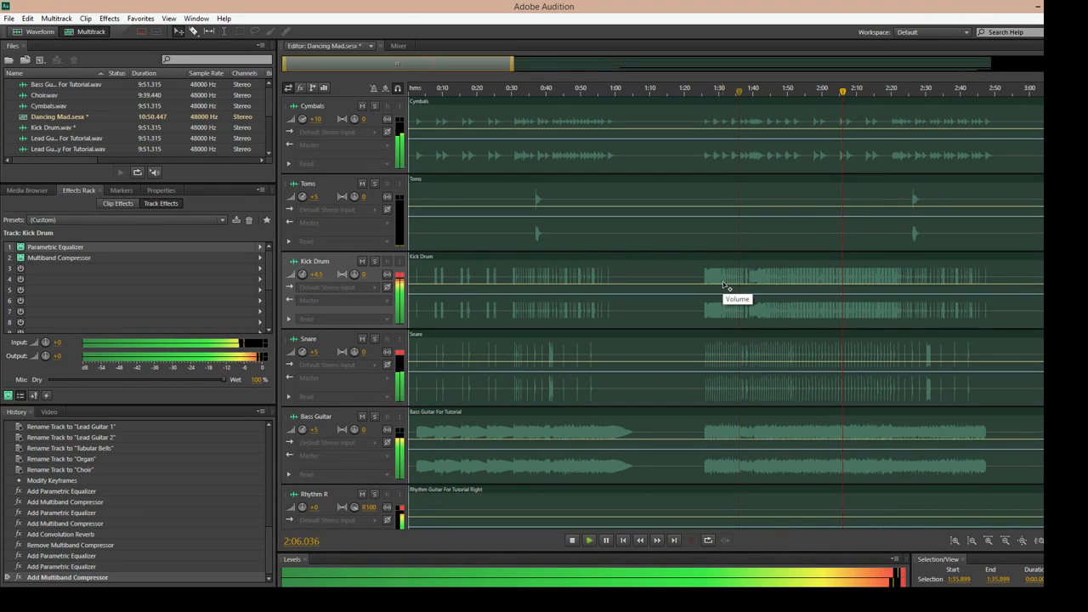
left_click(317, 274)
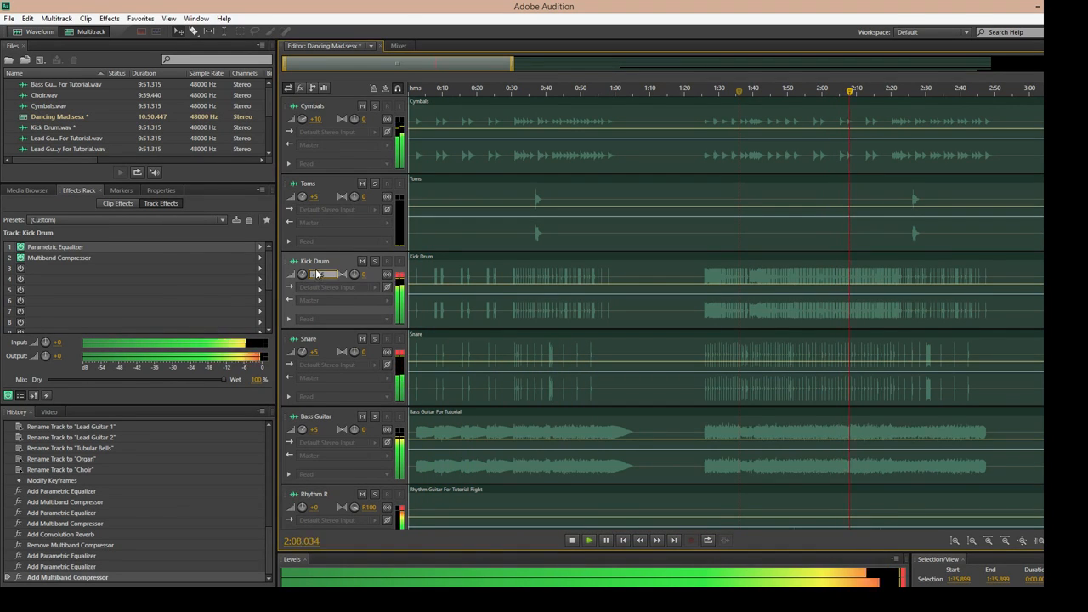
type("4.5")
key("Return")
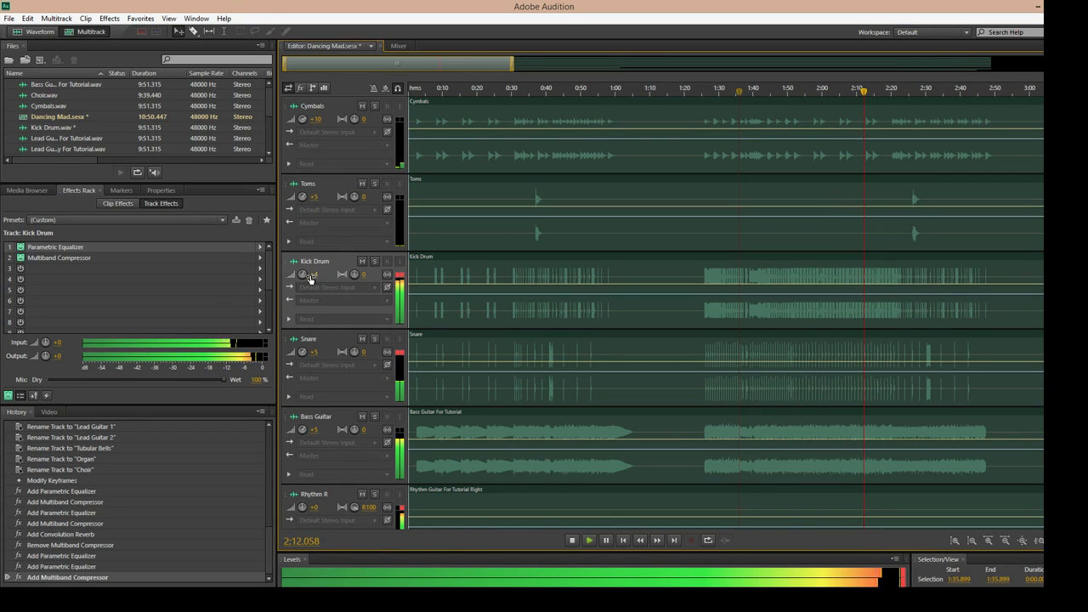
left_click(316, 275)
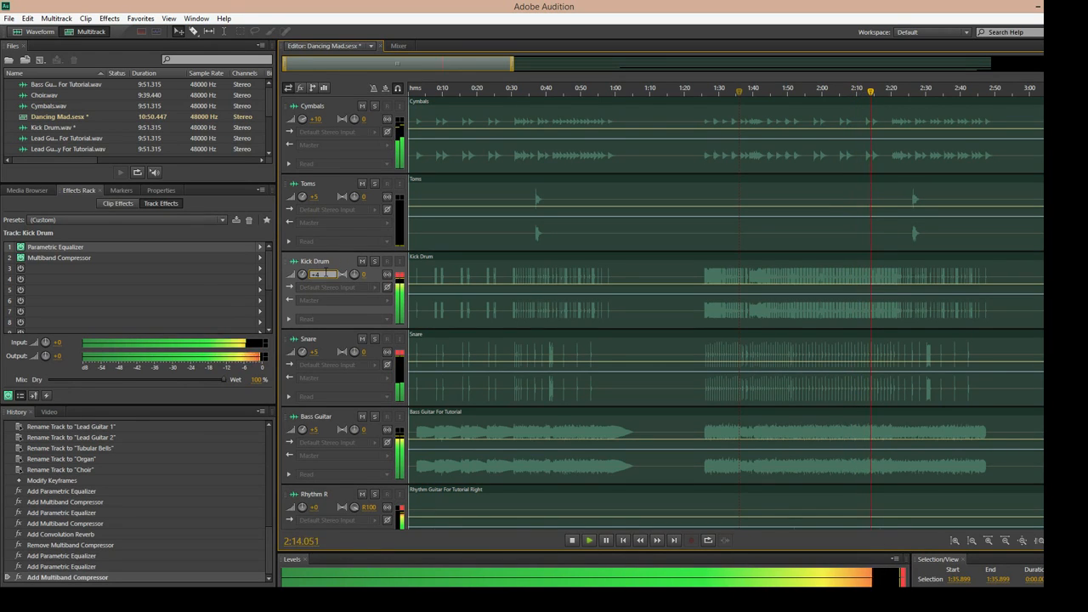
type("5")
key("Return")
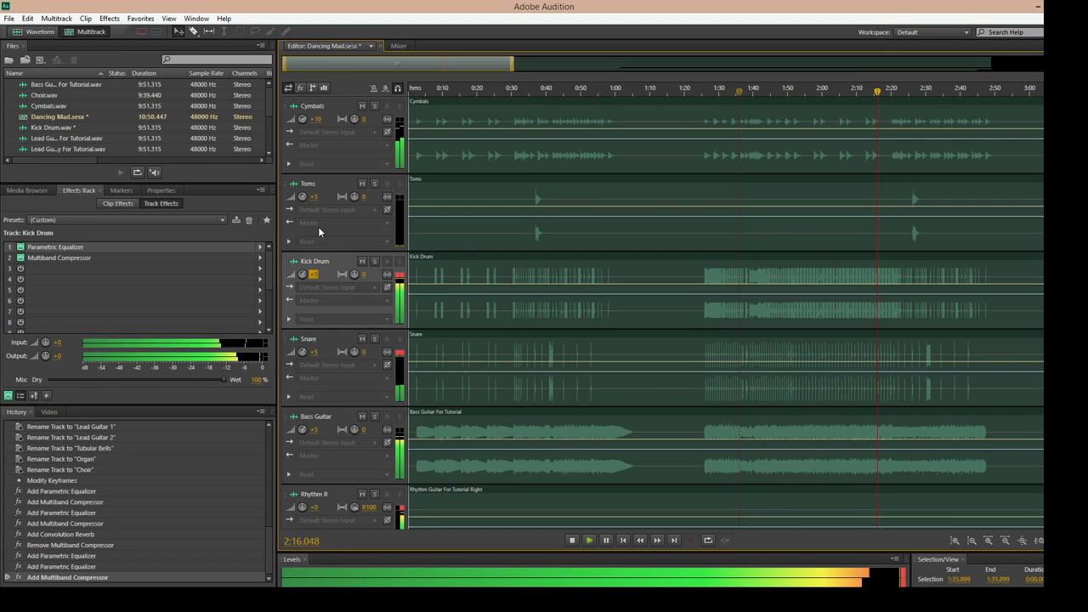
left_click(371, 282)
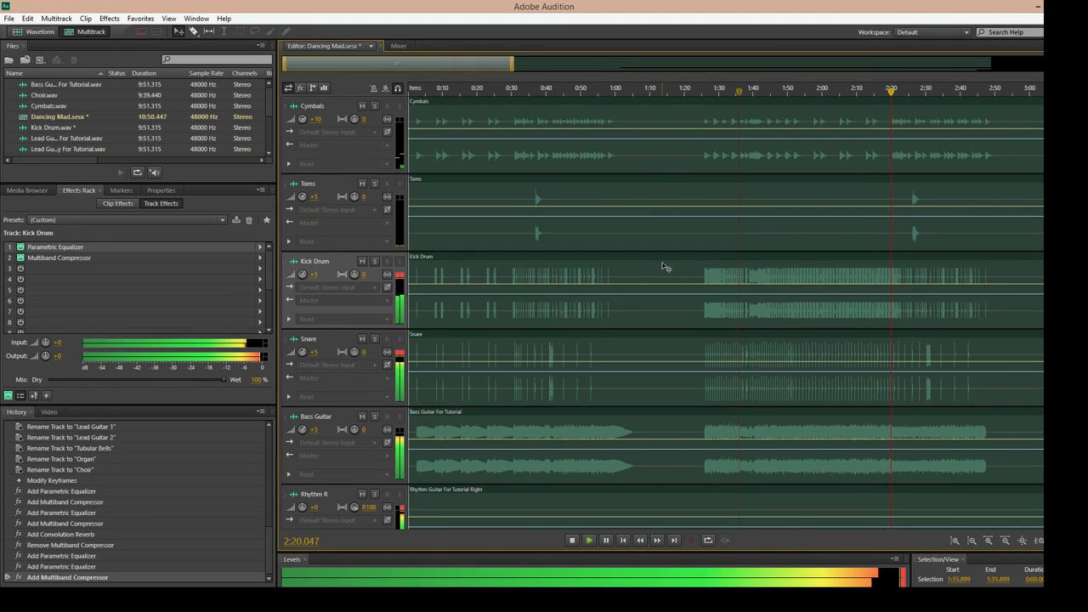
Step: Replay the full mix from about 1:46 to judge the louder kick drum
key("space")
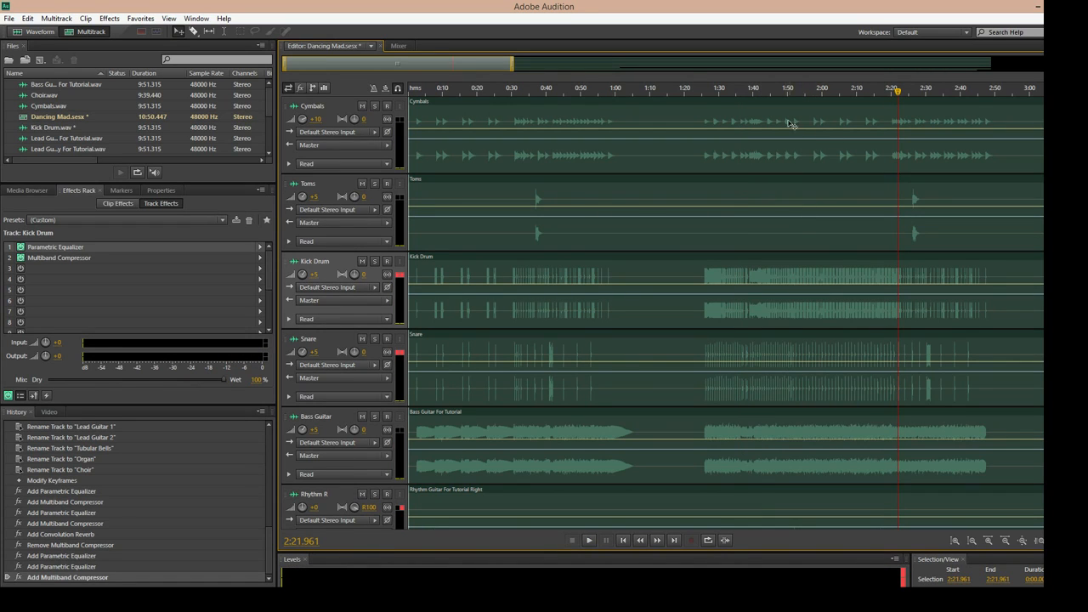
left_click(777, 96)
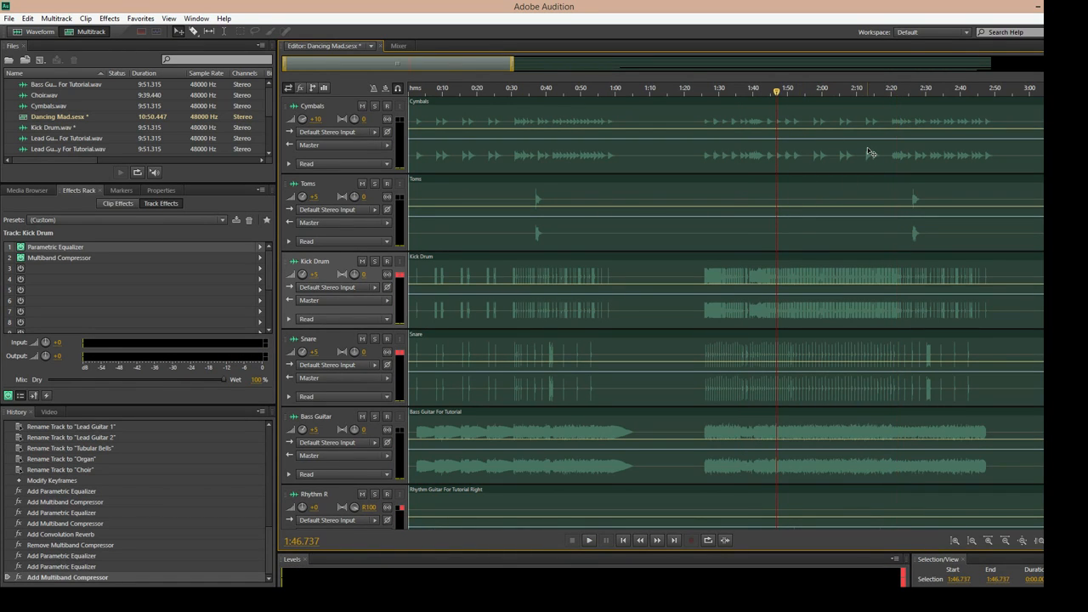
key("space")
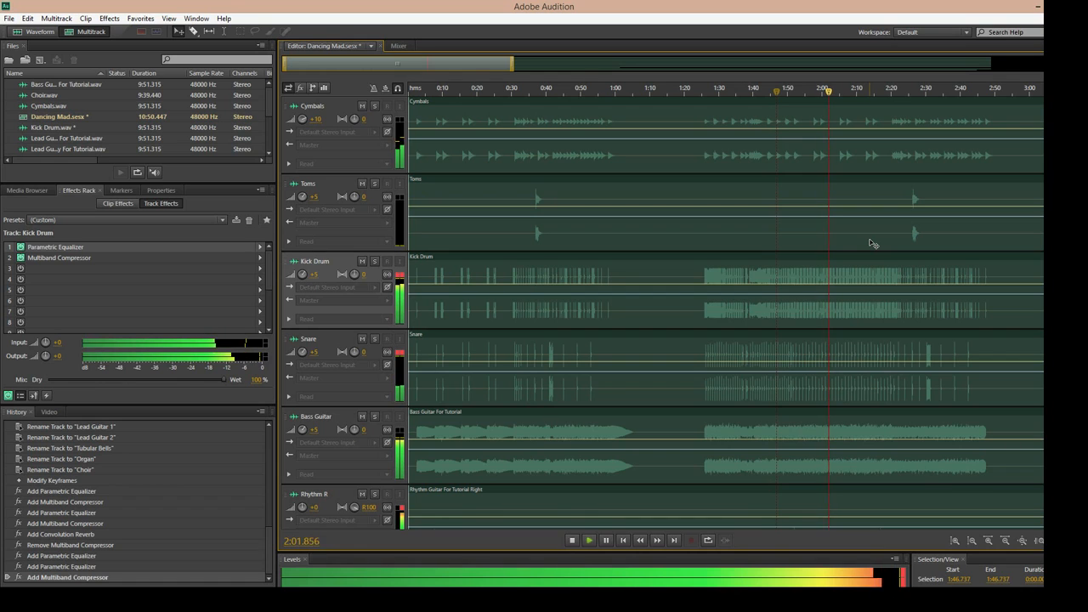
key("space")
Step: Solo the Organ track and play it from about 0:04
scroll(663, 314, "down", 10)
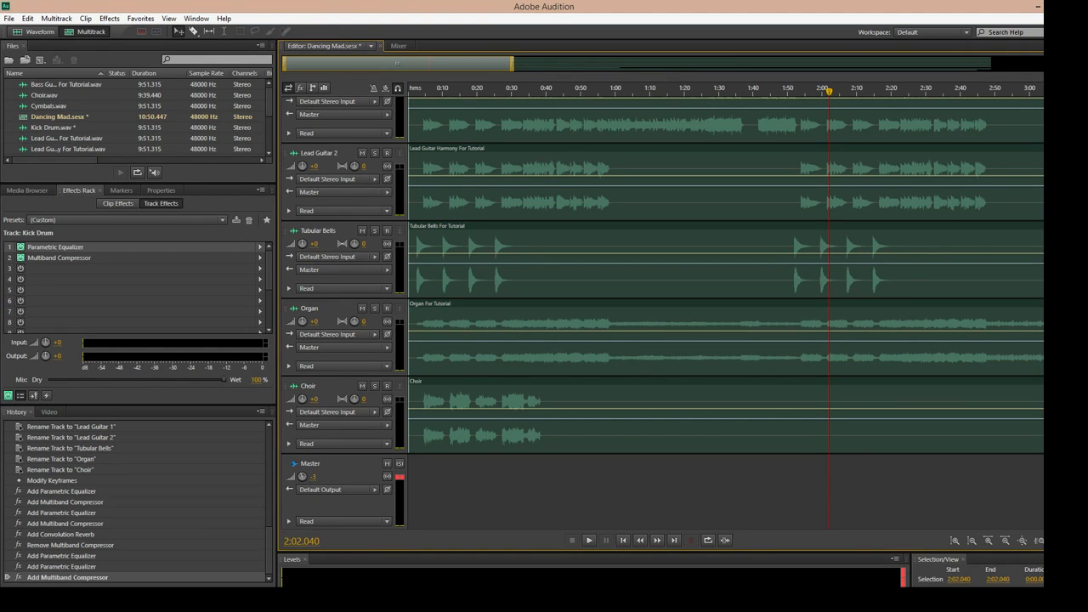
left_click(374, 309)
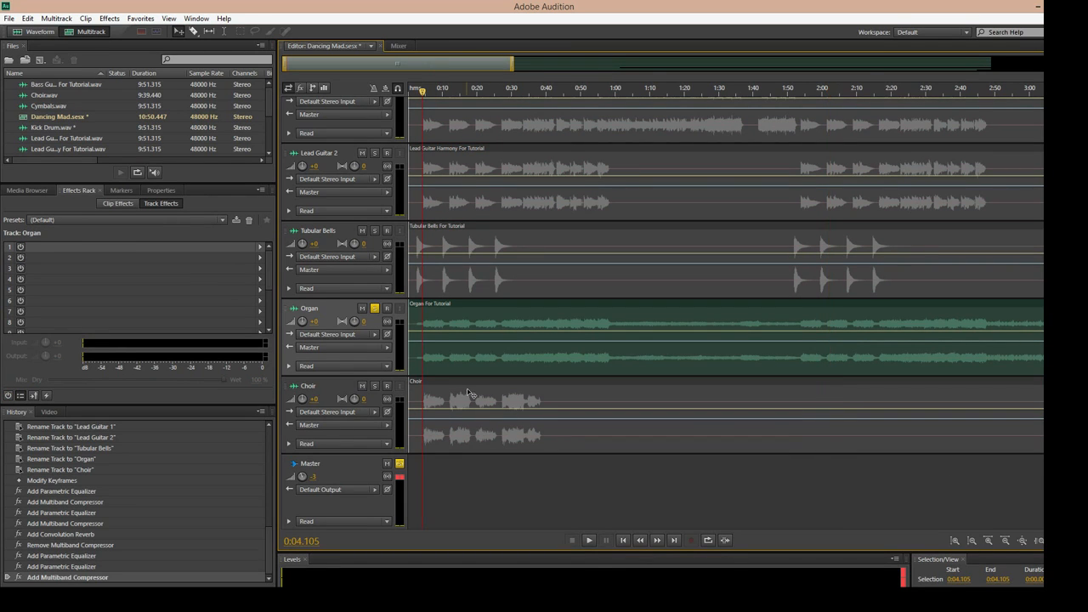
key("space")
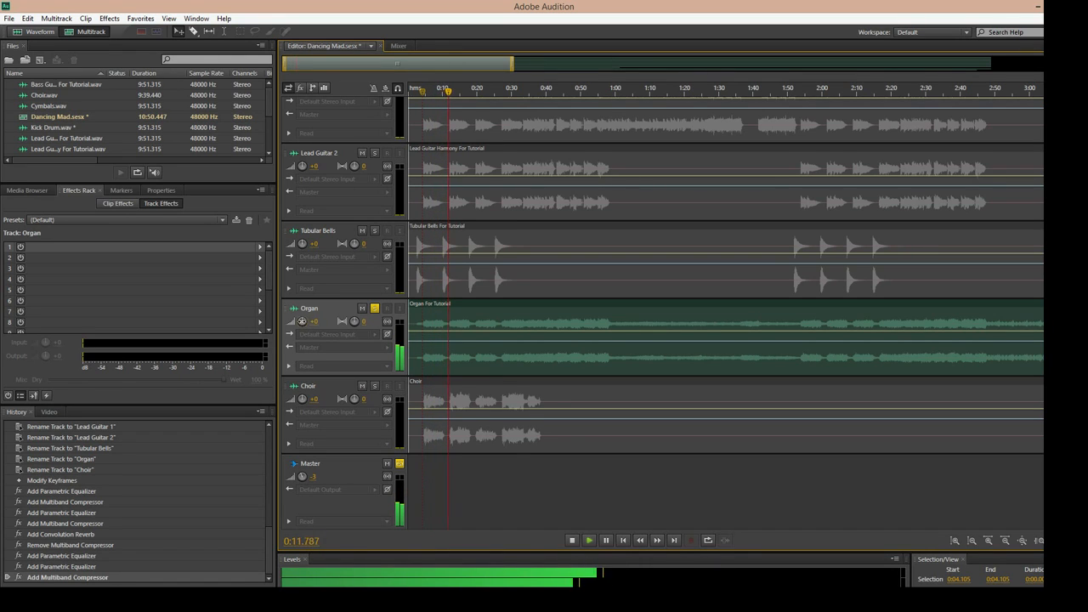
Step: Raise the Organ track's volume to +12 dB and unsolo it to hear it in the full mix
left_click_drag(301, 321, 299, 307)
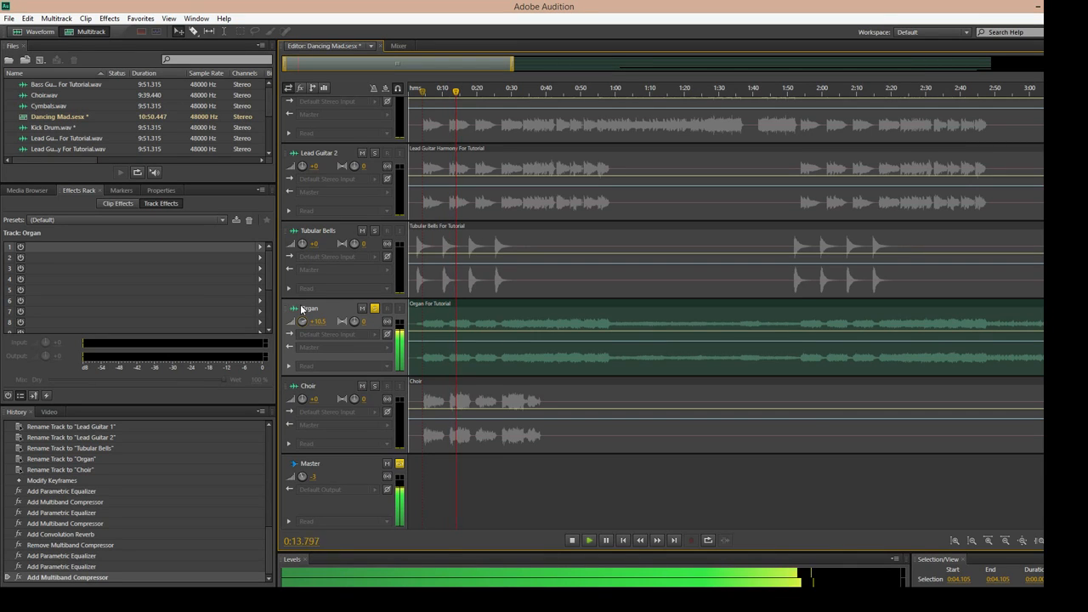
left_click_drag(317, 324, 325, 305)
left_click(374, 308)
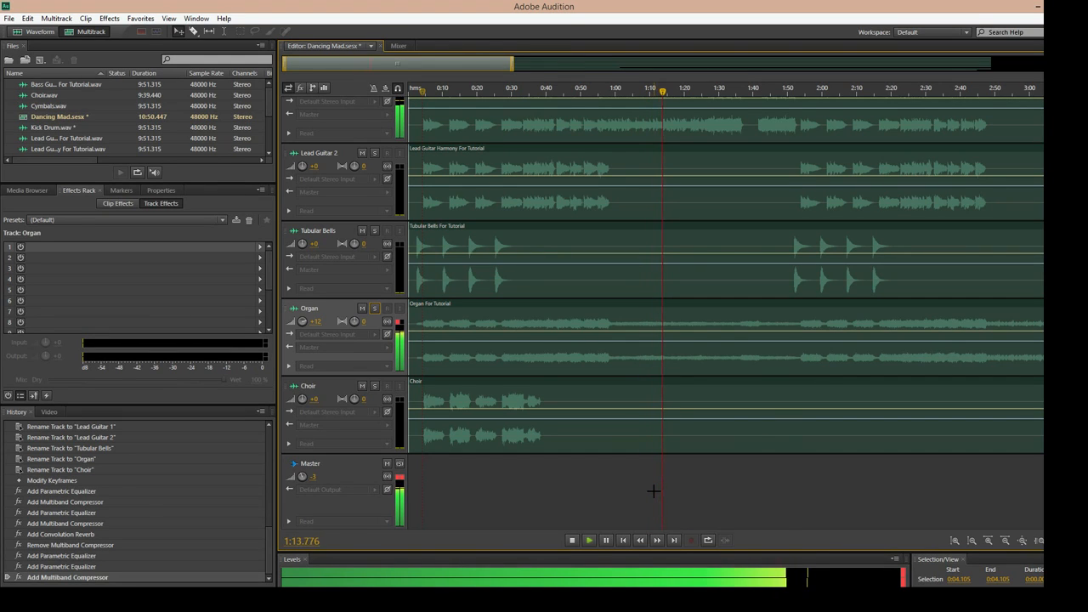
key("space")
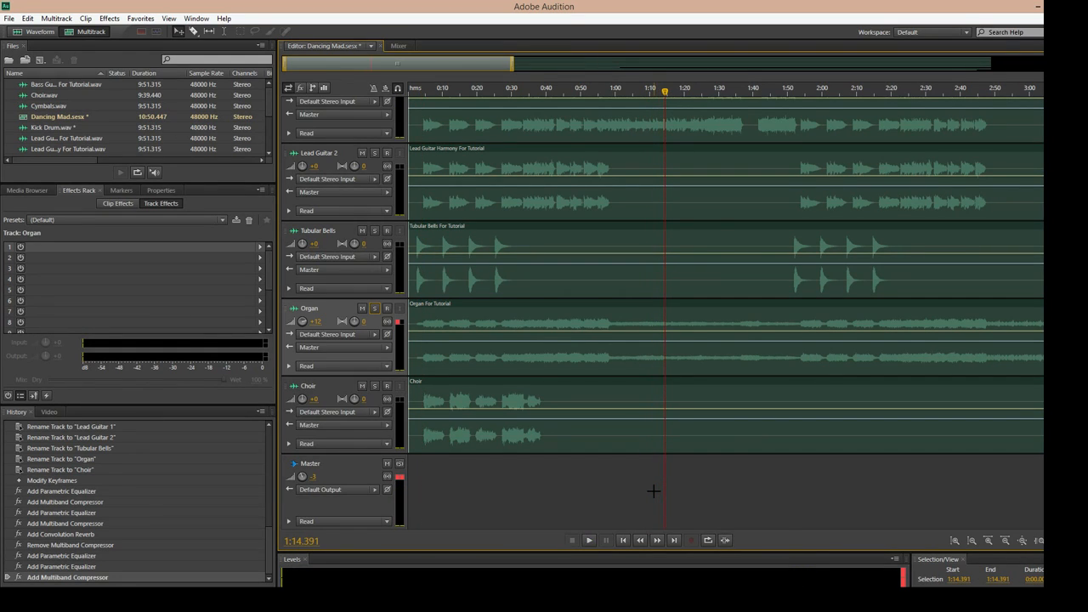
Step: Solo the Organ track, play a short passage from about 0:28, and unsolo it
left_click(507, 92)
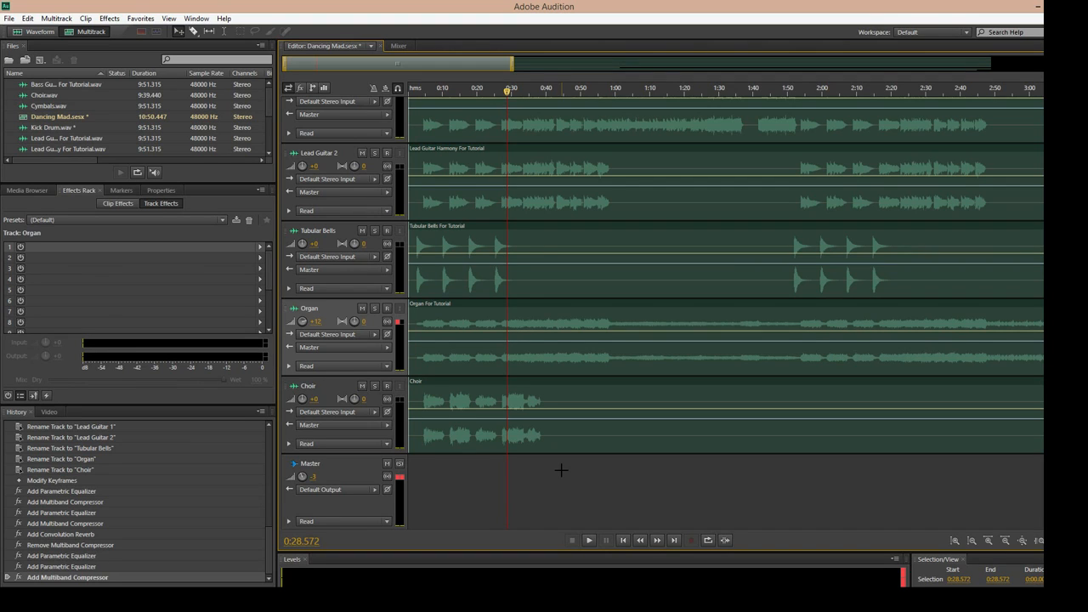
left_click(374, 308)
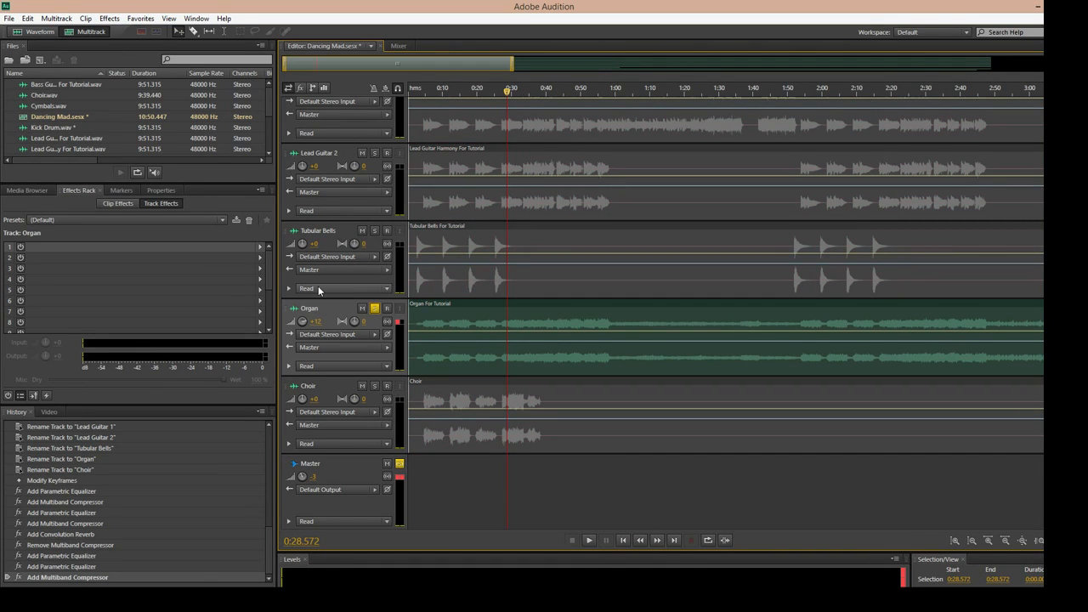
key("space")
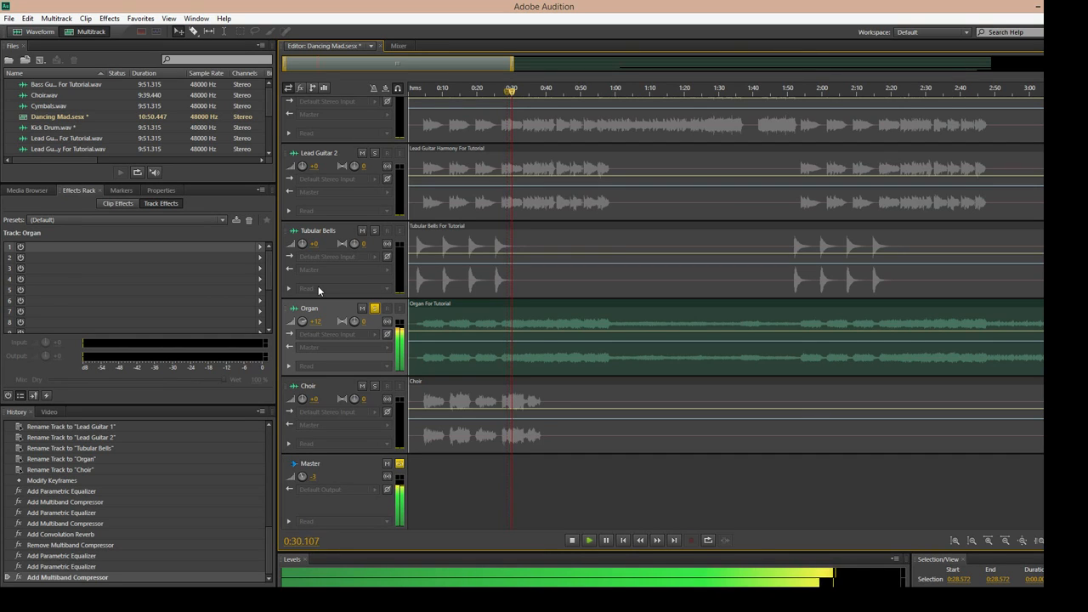
key("space")
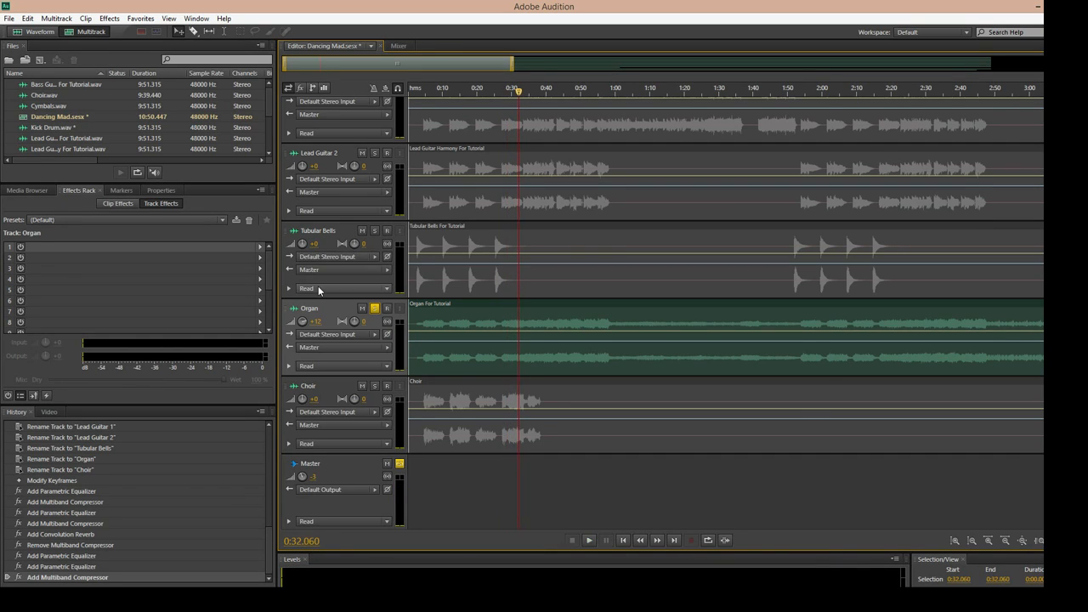
left_click(375, 308)
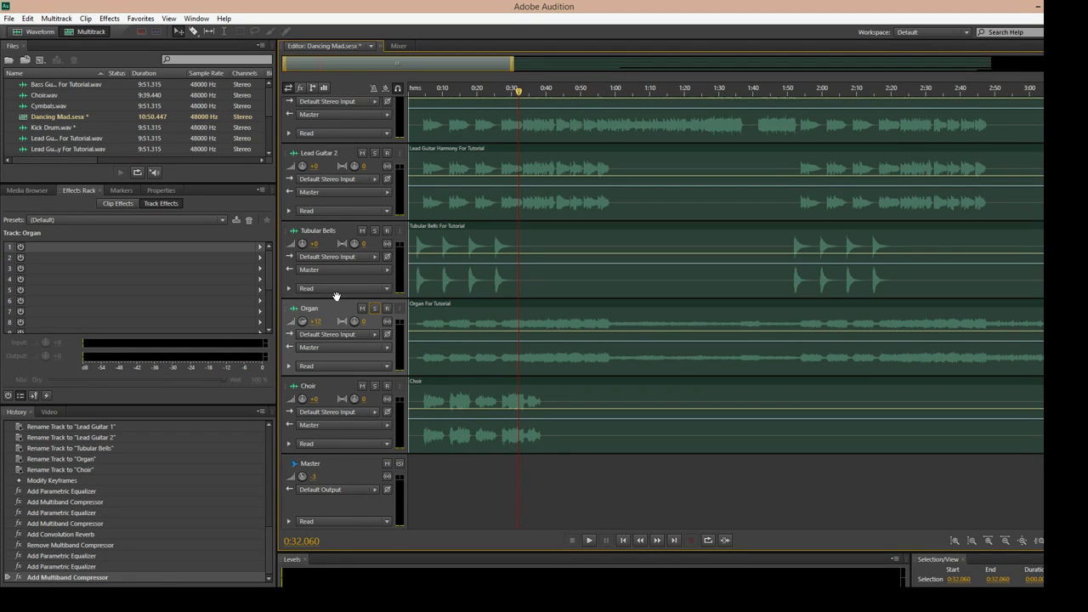
Step: Add a Parametric Equalizer with default settings to the Organ track's first effect slot, move its window aside, and close it
left_click(261, 247)
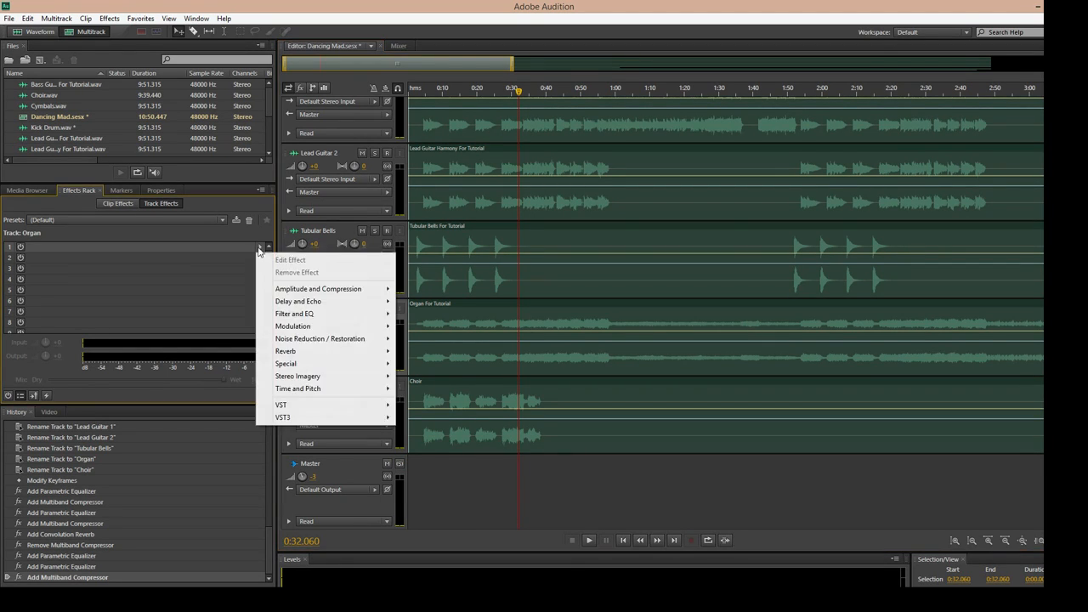
mouse_move(340, 313)
left_click(429, 313)
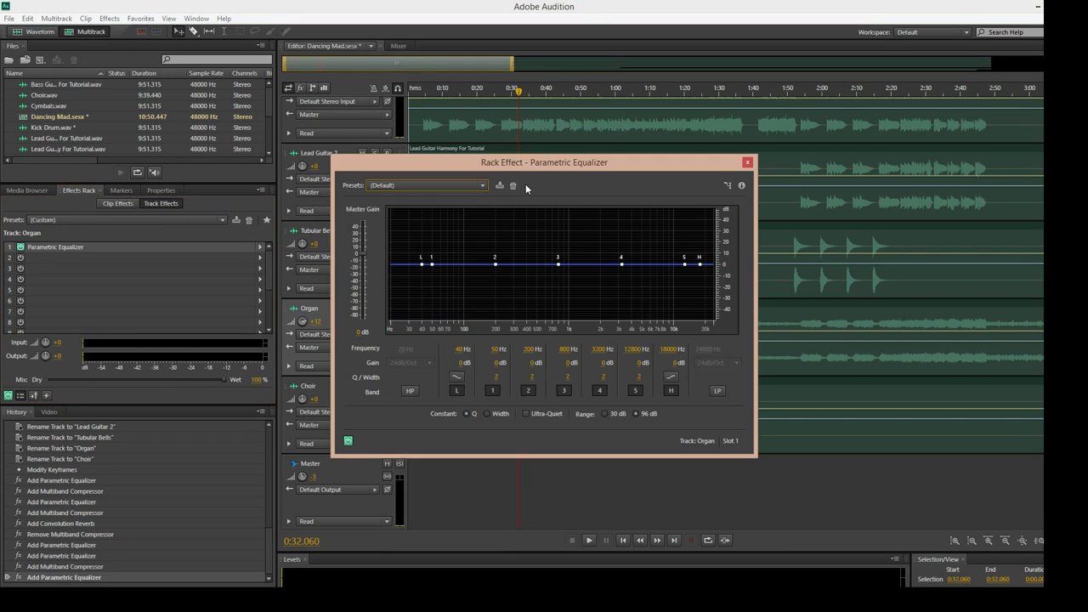
left_click_drag(551, 166, 235, 264)
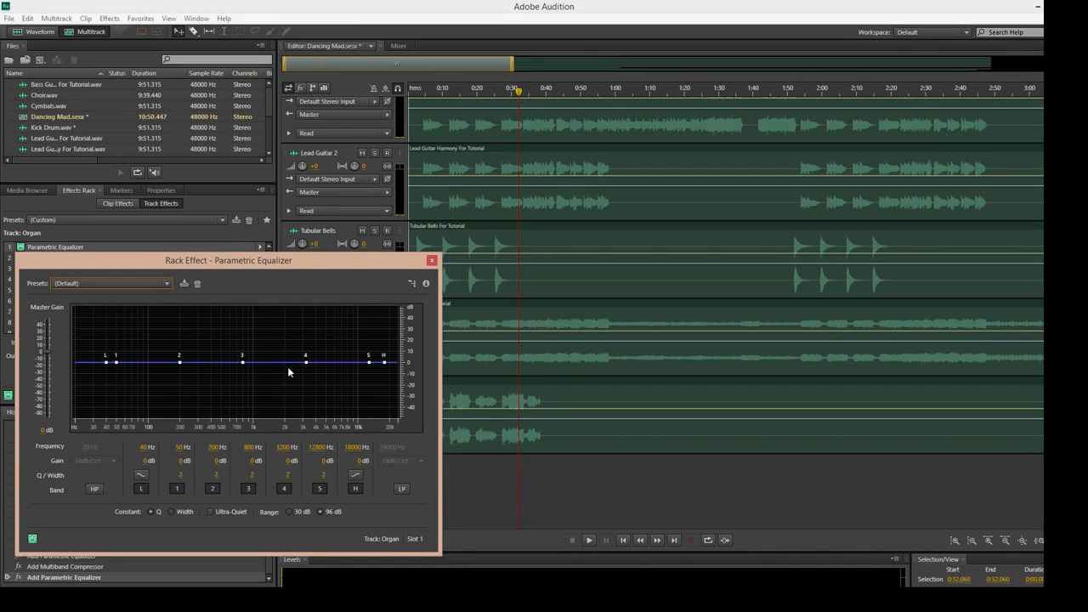
left_click(265, 364)
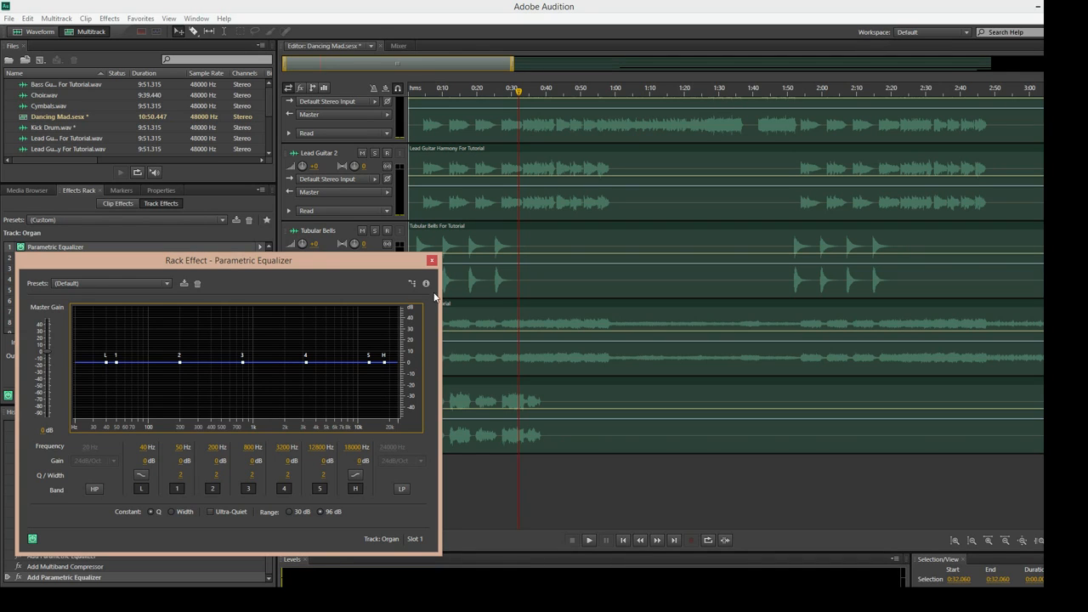
left_click(432, 260)
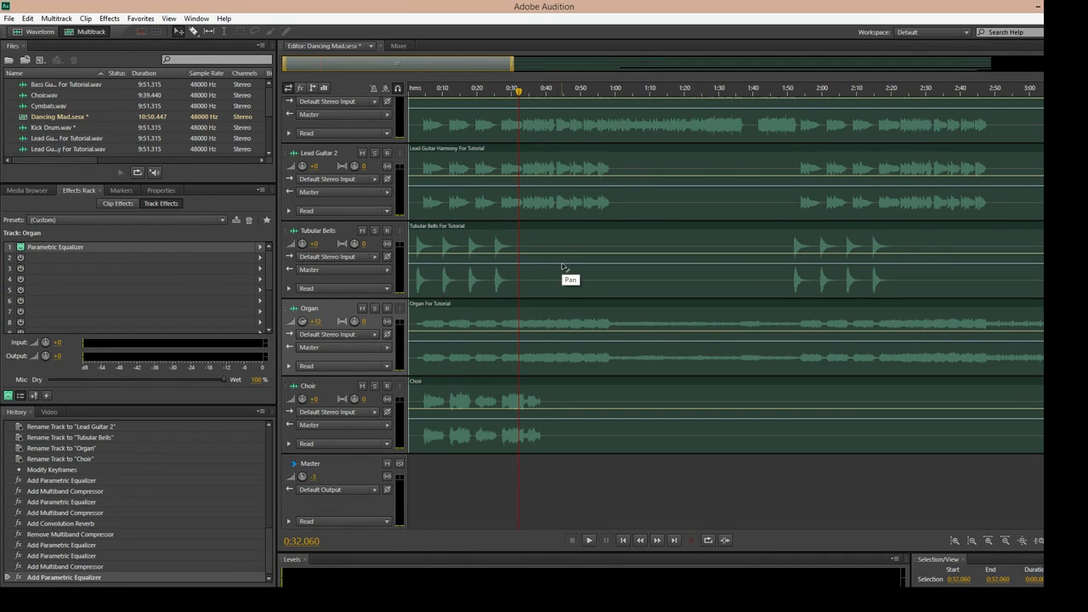
Step: Play the full mix from about 0:28 to judge the organ against the other tracks
left_click(508, 92)
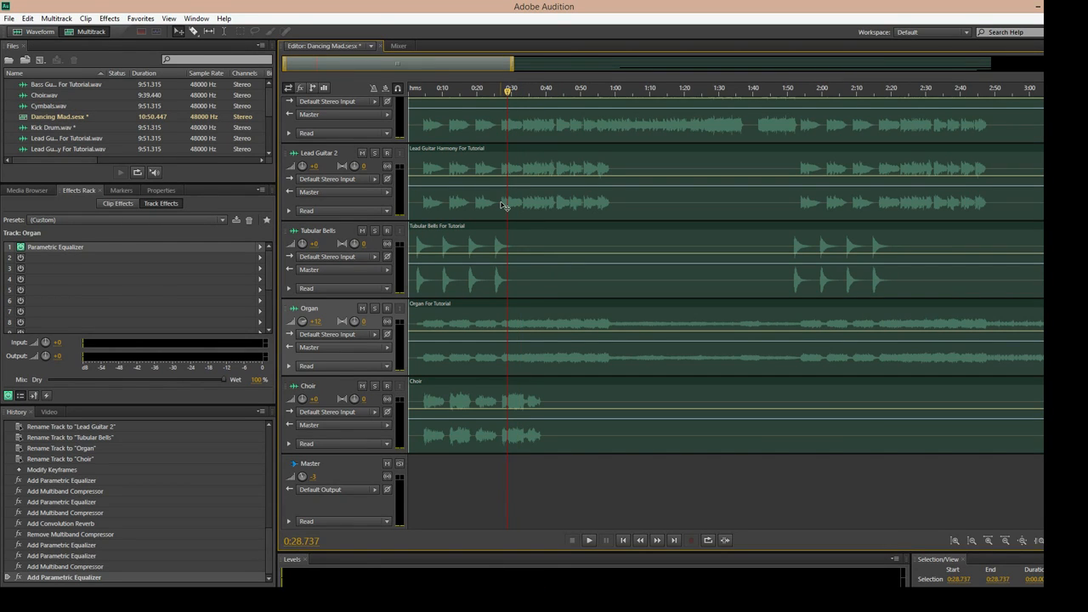
key("space")
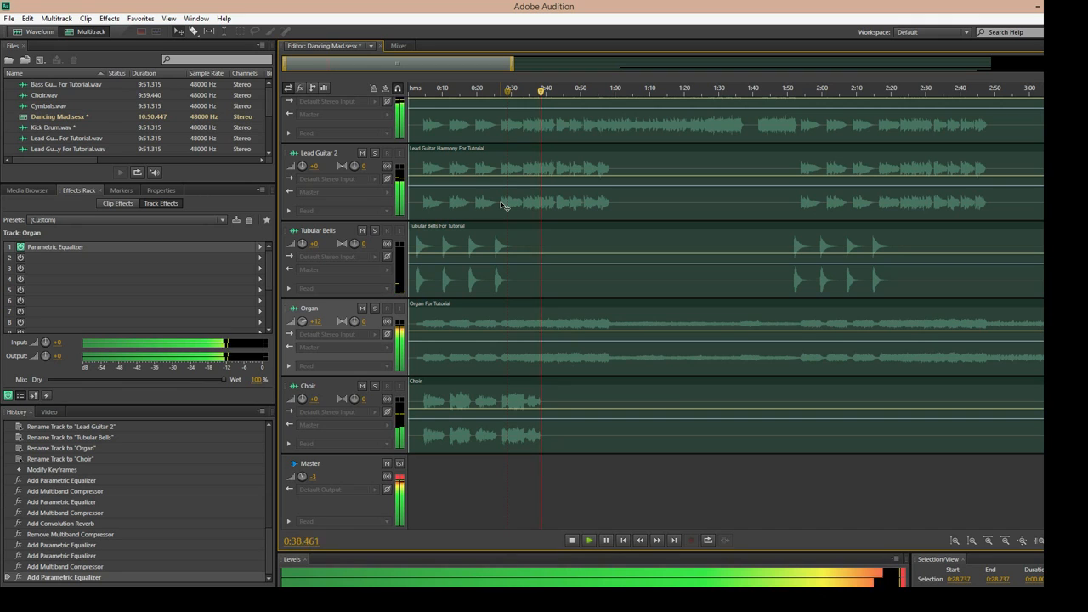
Step: Reopen the Organ's Parametric Equalizer and boost band 3 by about 10 dB near 794 Hz, playing the mix from about 0:28
double_click(74, 247)
left_click(503, 93)
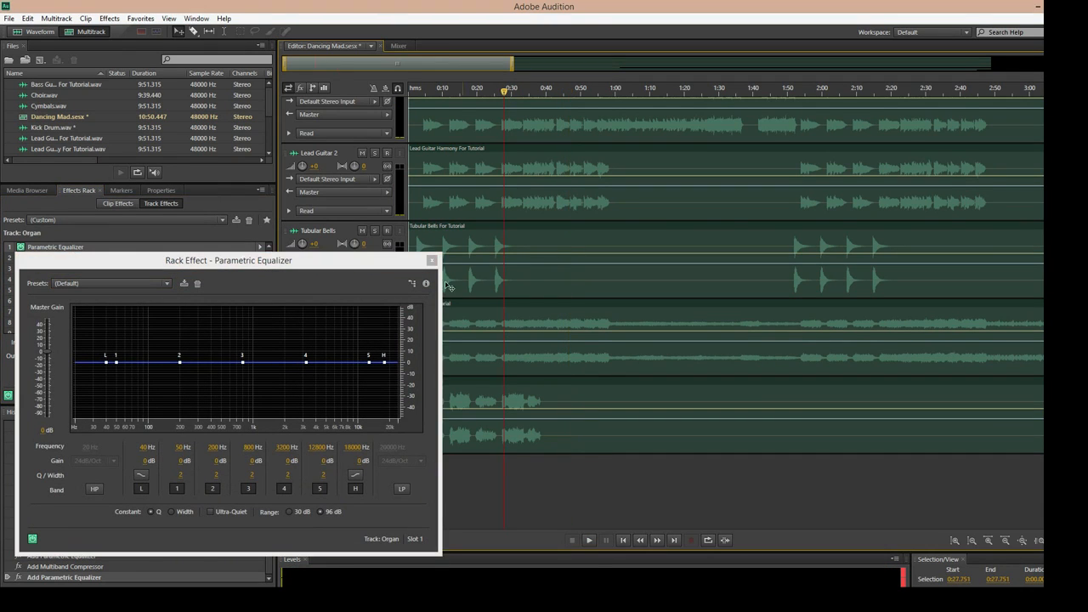
left_click(298, 263)
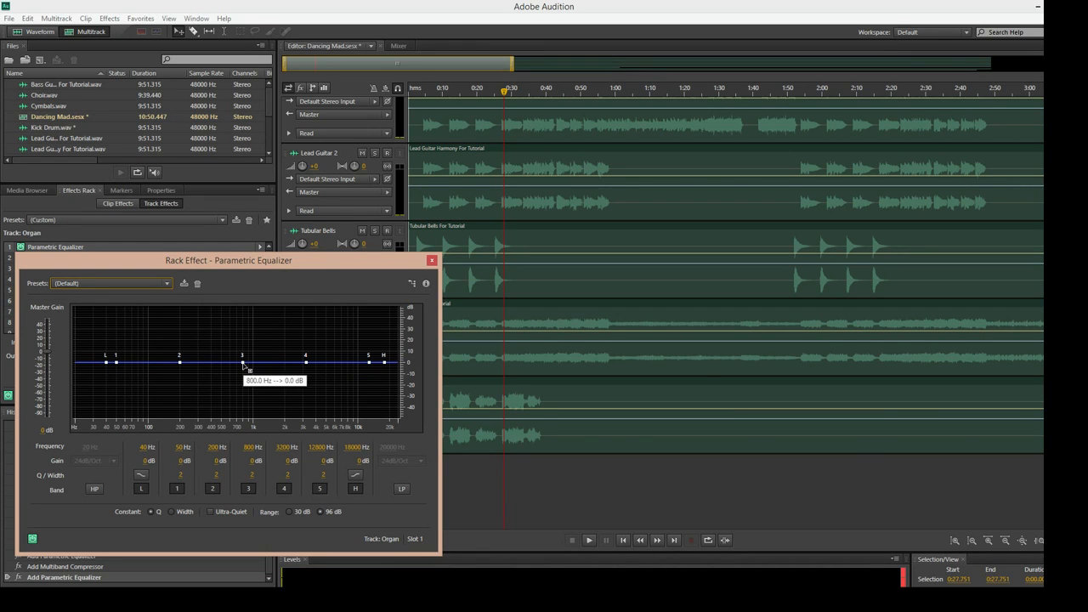
key("space")
mouse_move(243, 363)
left_mouse_down()
mouse_move(235, 357)
mouse_move(250, 351)
mouse_move(316, 352)
mouse_move(242, 351)
left_mouse_up()
key("space")
key("space")
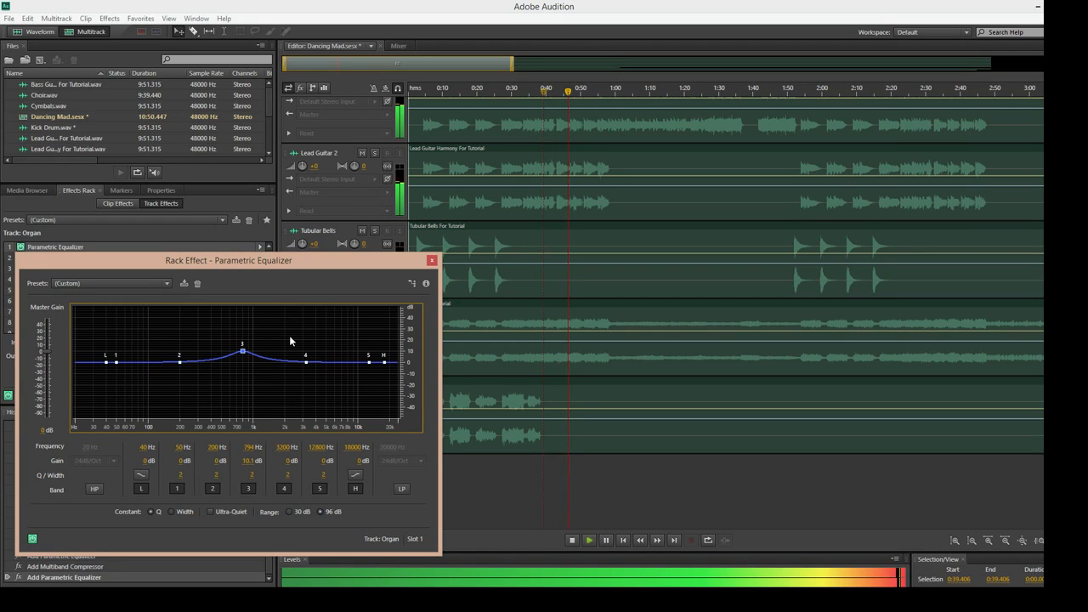
Step: Try the Organ equalizer's band 3 boost at about 4945 Hz, play the mix from about 0:33, and move the boost back to a lower frequency
key("space")
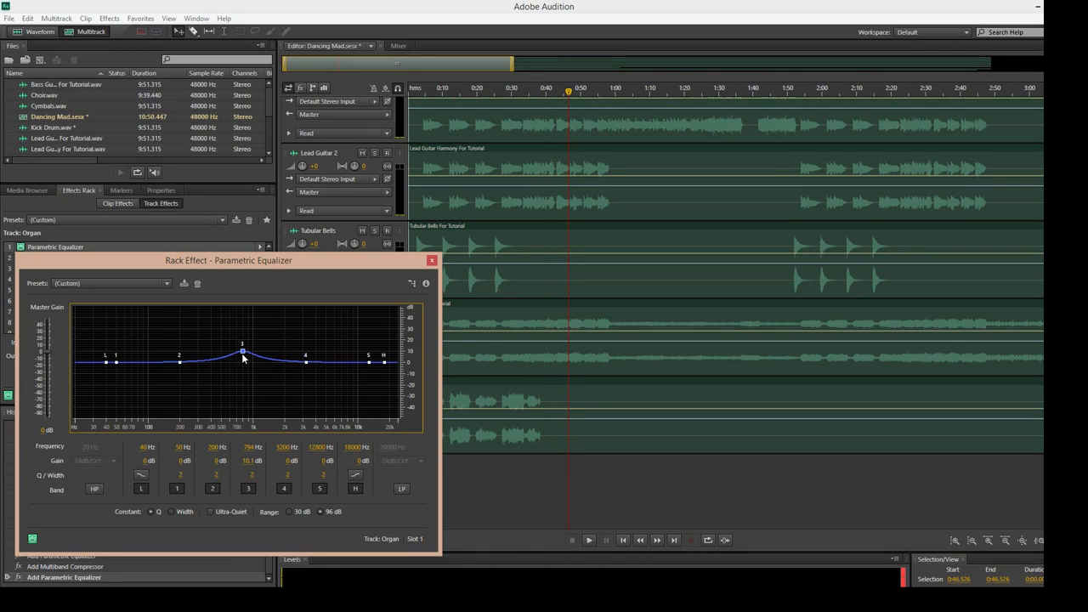
left_click_drag(242, 351, 324, 352)
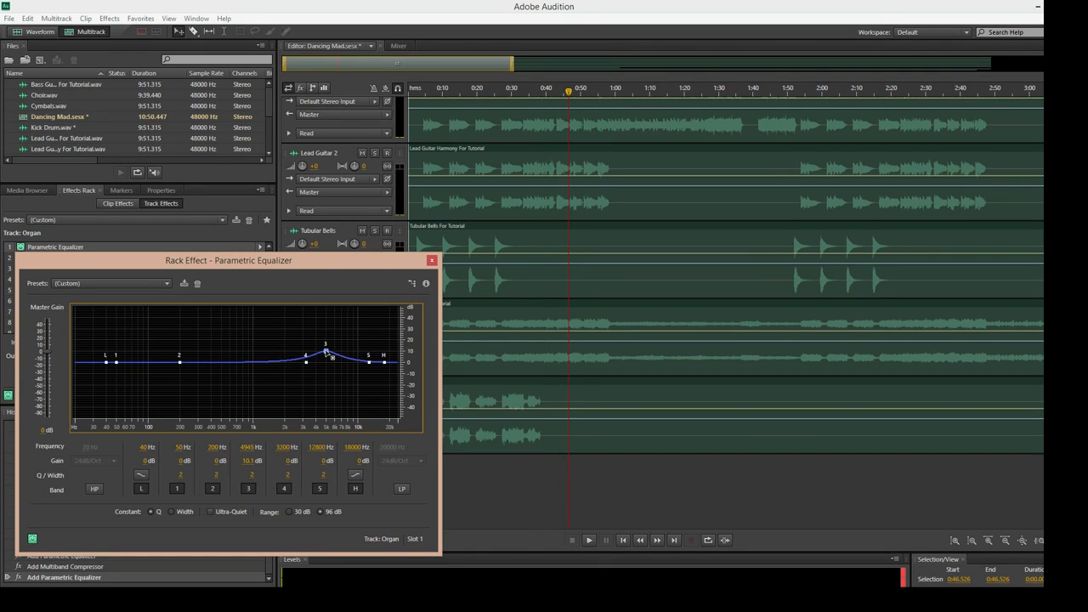
left_click(521, 92)
left_click(358, 270)
key("space")
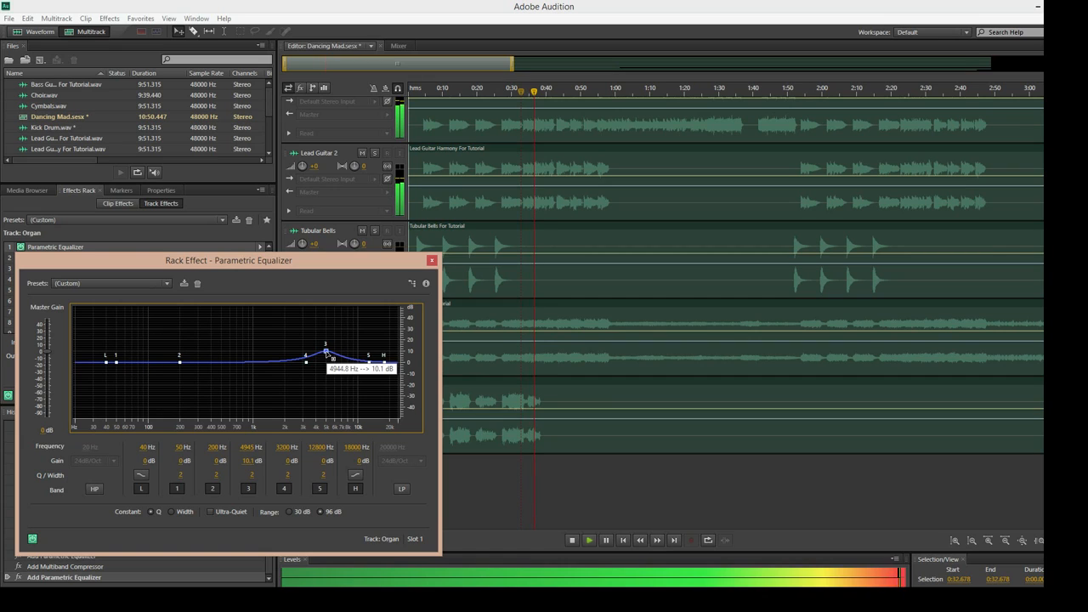
key("space")
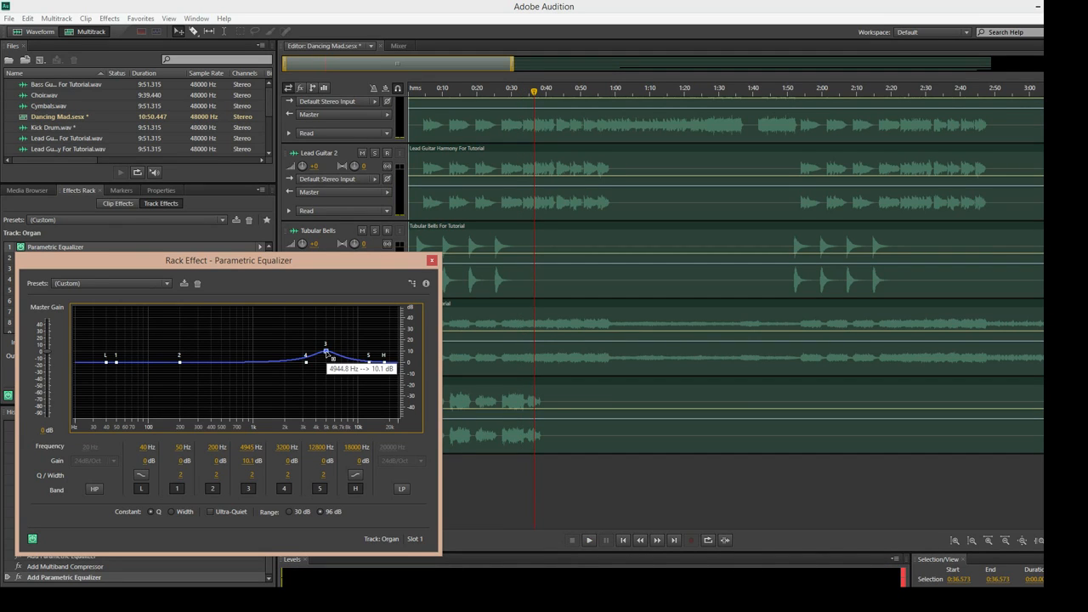
key("space")
left_click_drag(325, 351, 241, 356)
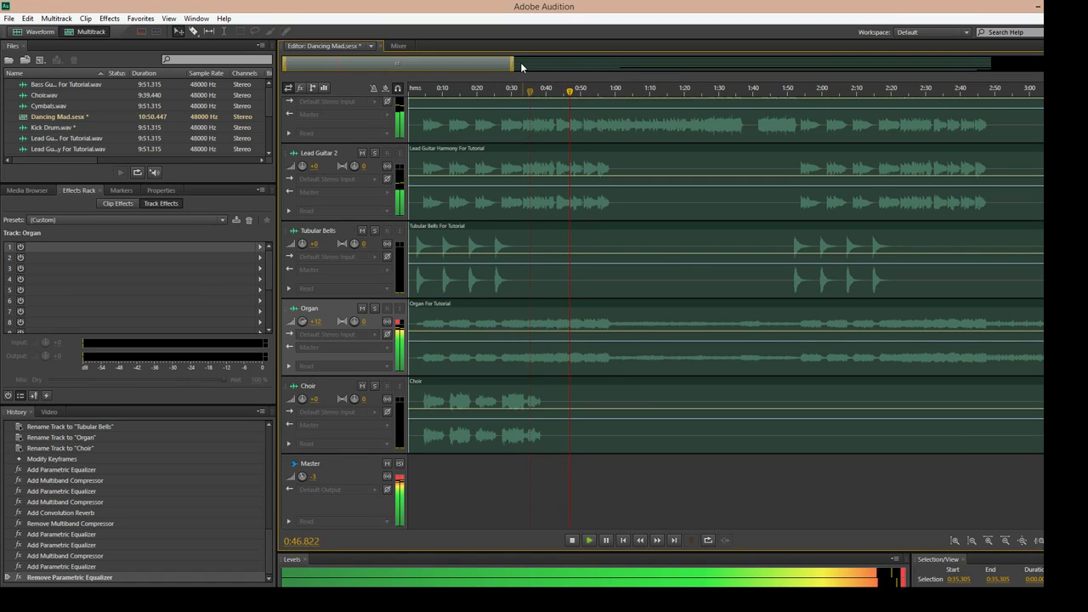
Step: Show nearly the whole session timeline, look over the tracks while the mix plays, and stop playback
left_click_drag(512, 65, 994, 106)
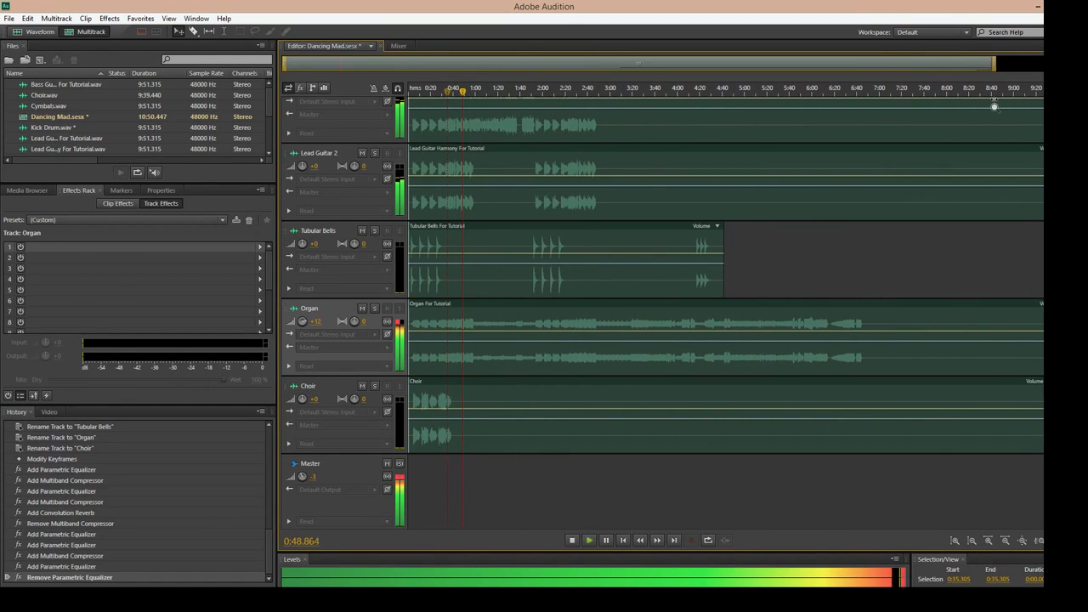
scroll(662, 314, "up", 8)
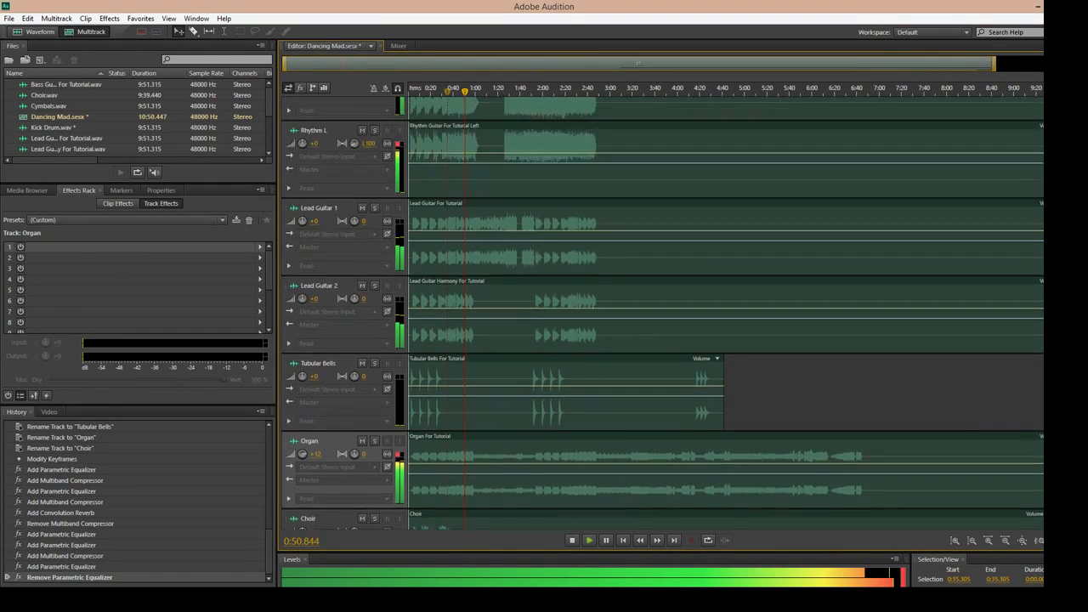
scroll(663, 315, "up", 3)
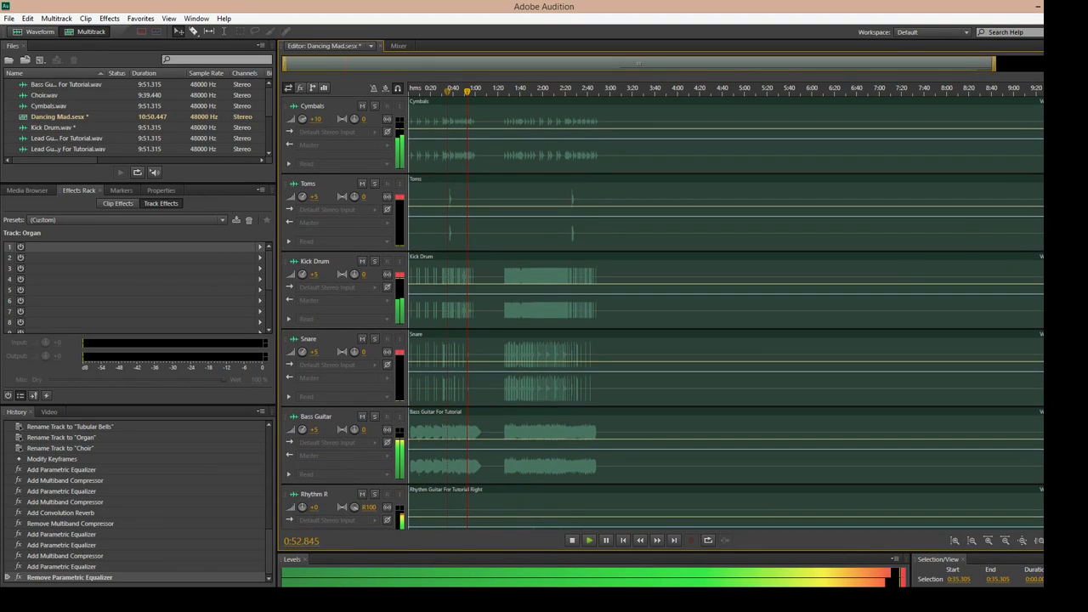
scroll(663, 315, "down", 10)
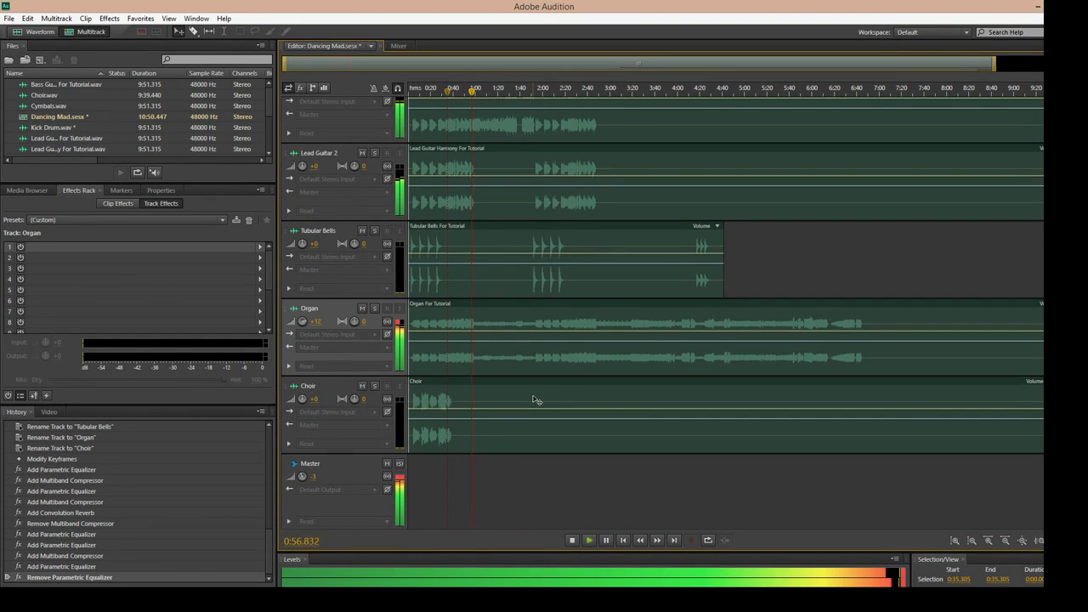
key("space")
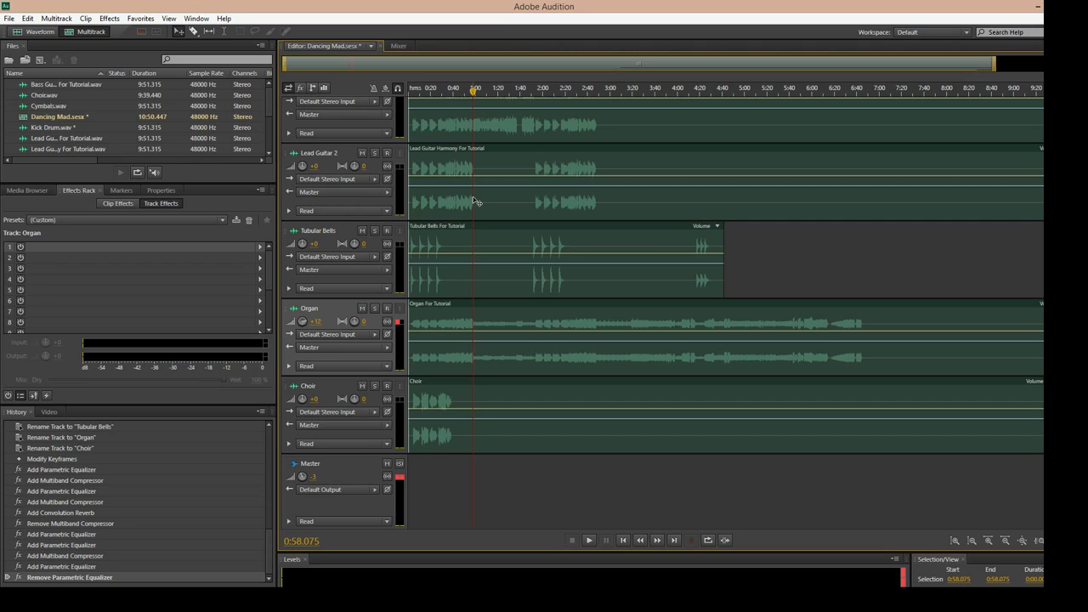
Step: Play the opening of the full mix briefly, solo the Tubular Bells track, and play it from about 0:01
left_click(409, 94)
key("space")
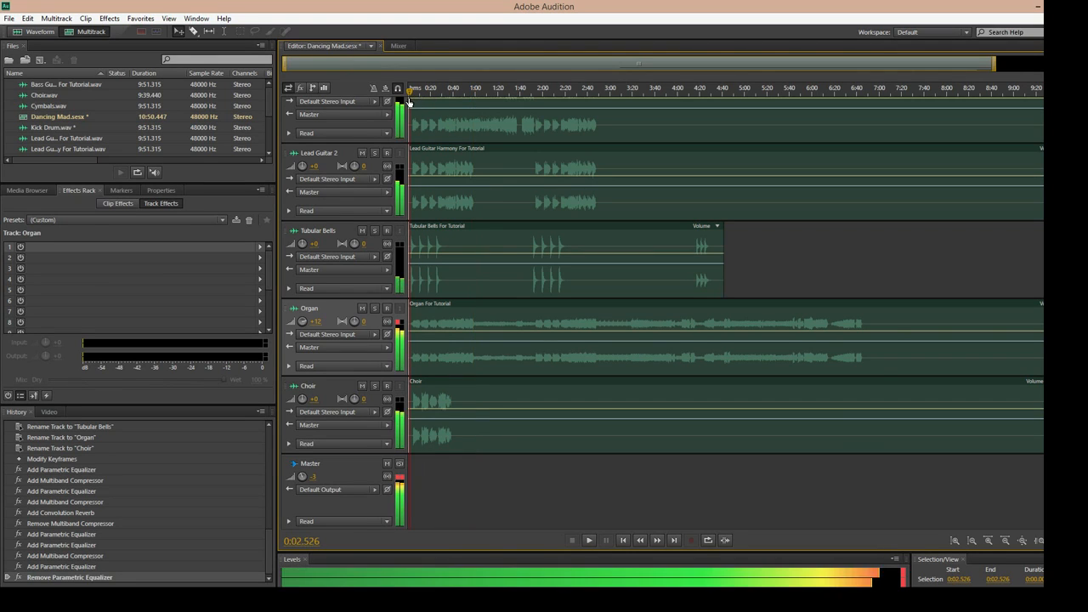
key("space")
left_click(374, 231)
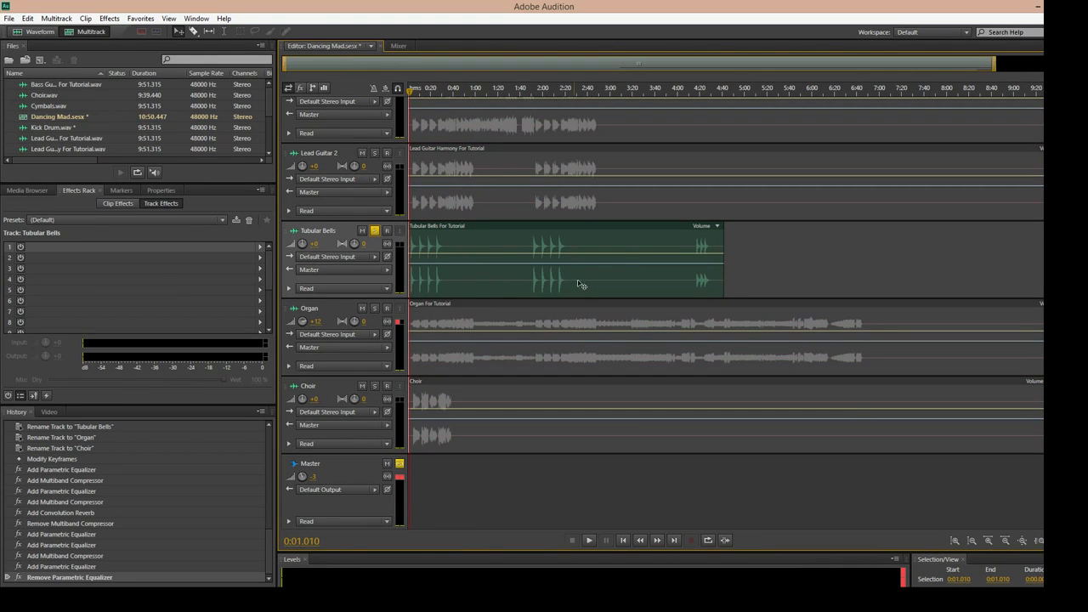
key("space")
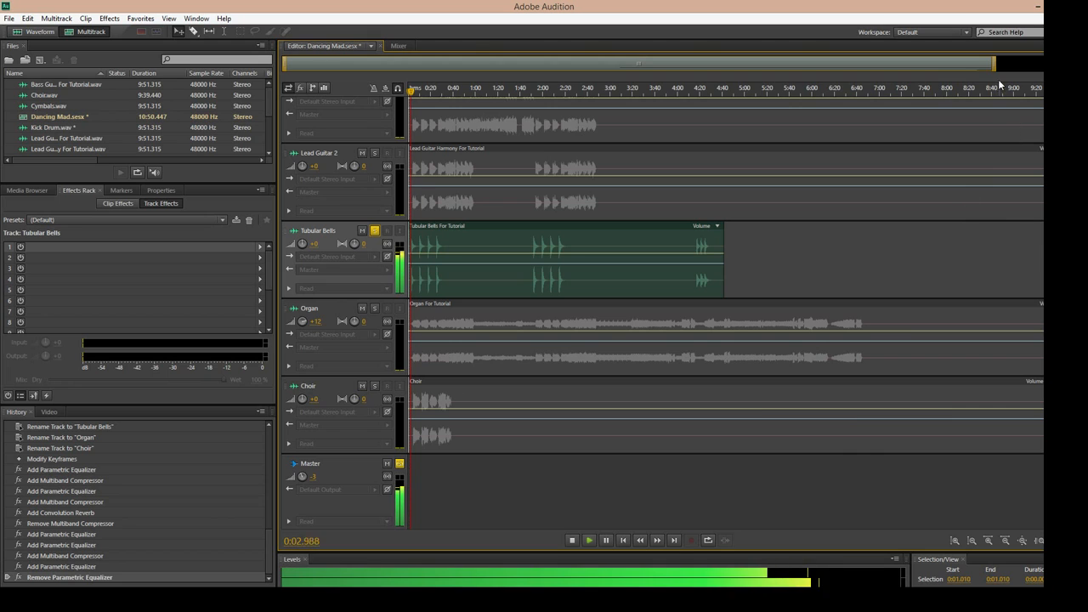
left_click_drag(993, 66, 363, 87)
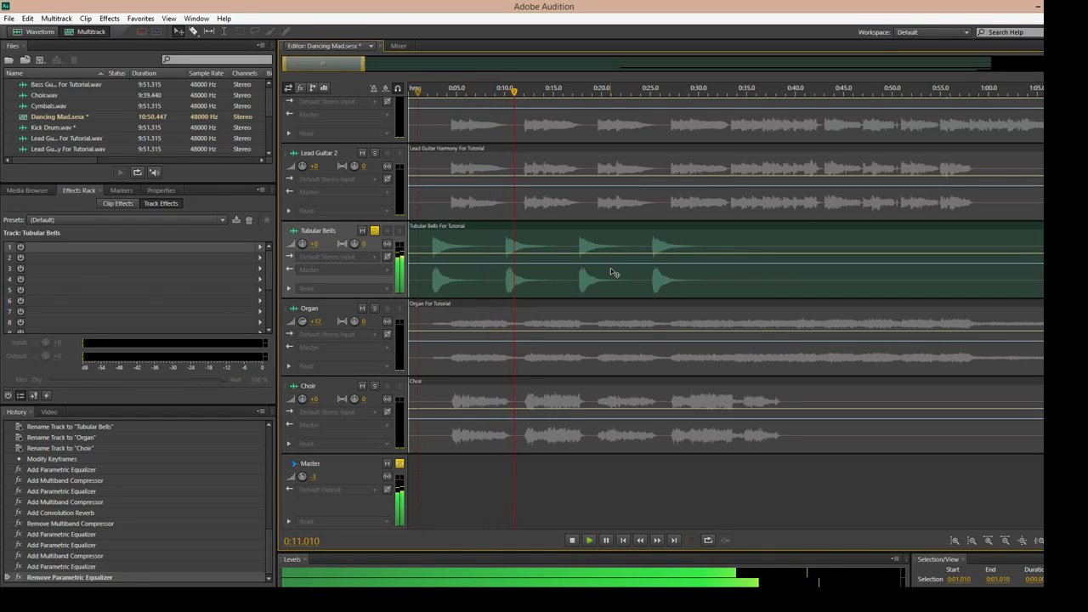
key("space")
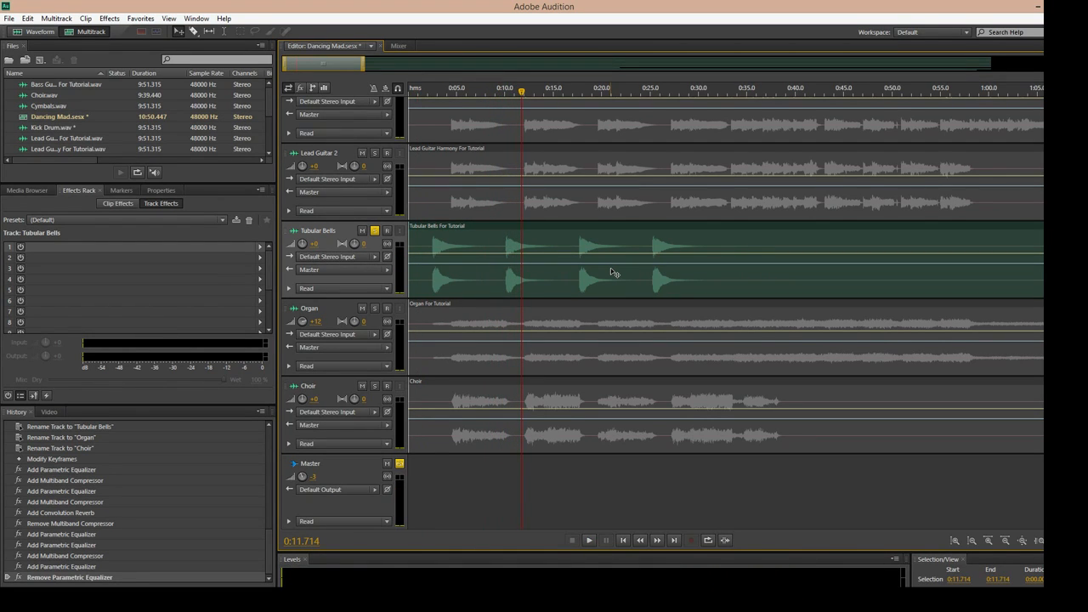
Step: Replay the soloed Tubular Bells from about 0:02, unsolo the track, and play the full mix from about 0:01
left_click(429, 94)
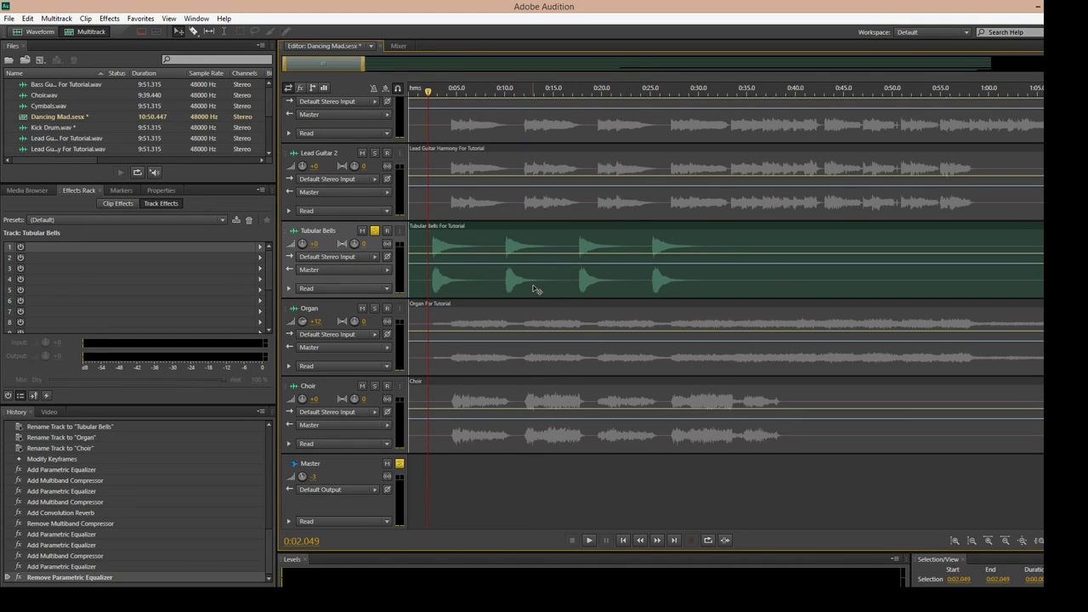
key("space")
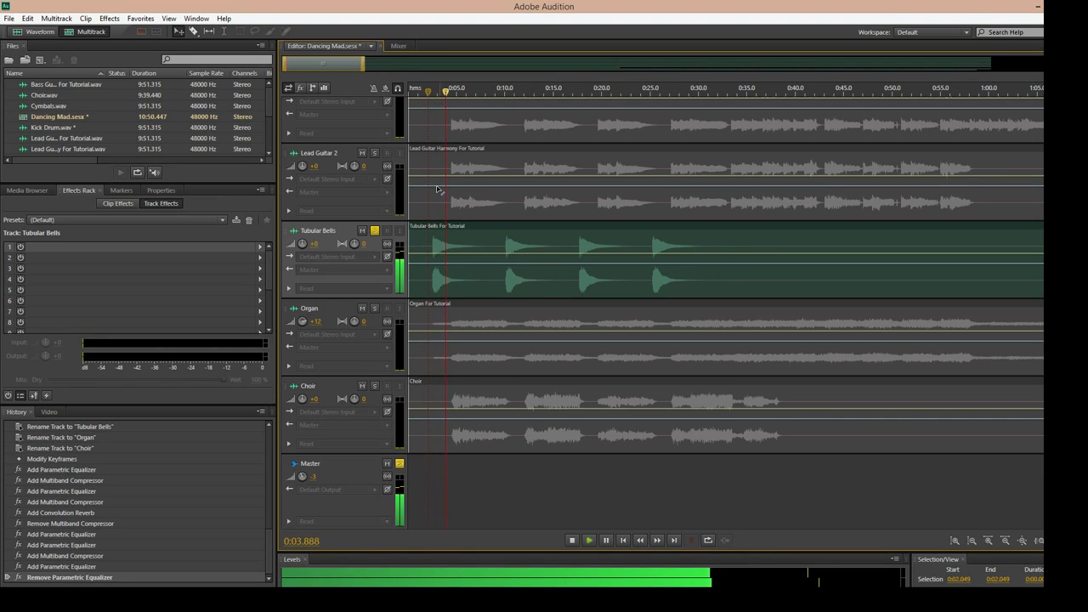
left_click(425, 92)
key("space")
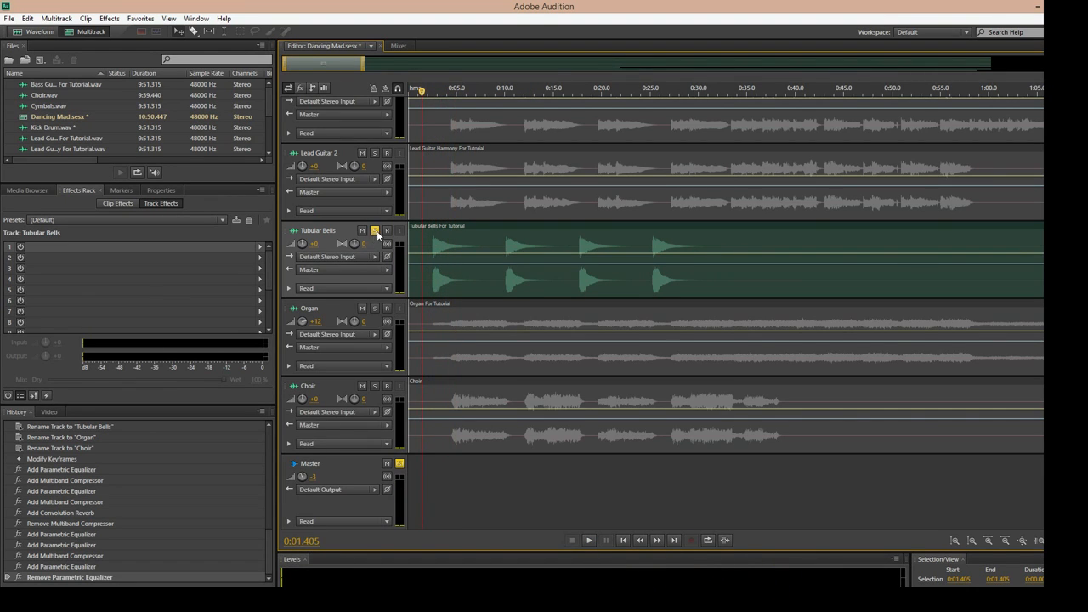
left_click(375, 231)
key("space")
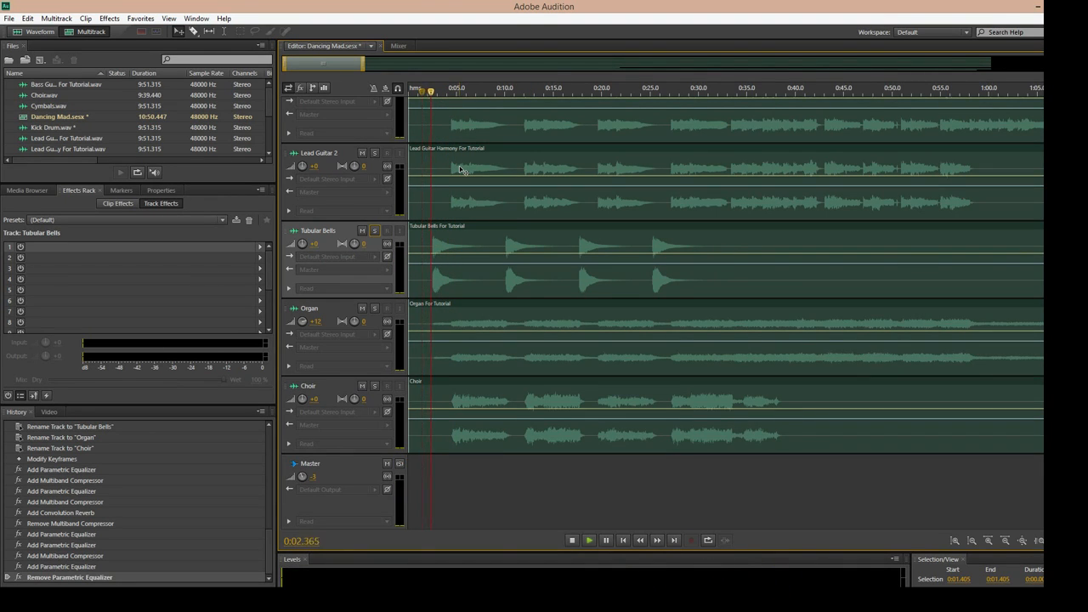
key("space")
Step: Set the Tubular Bells track volume to +3 dB and play the mix from about 0:02
left_click(321, 244)
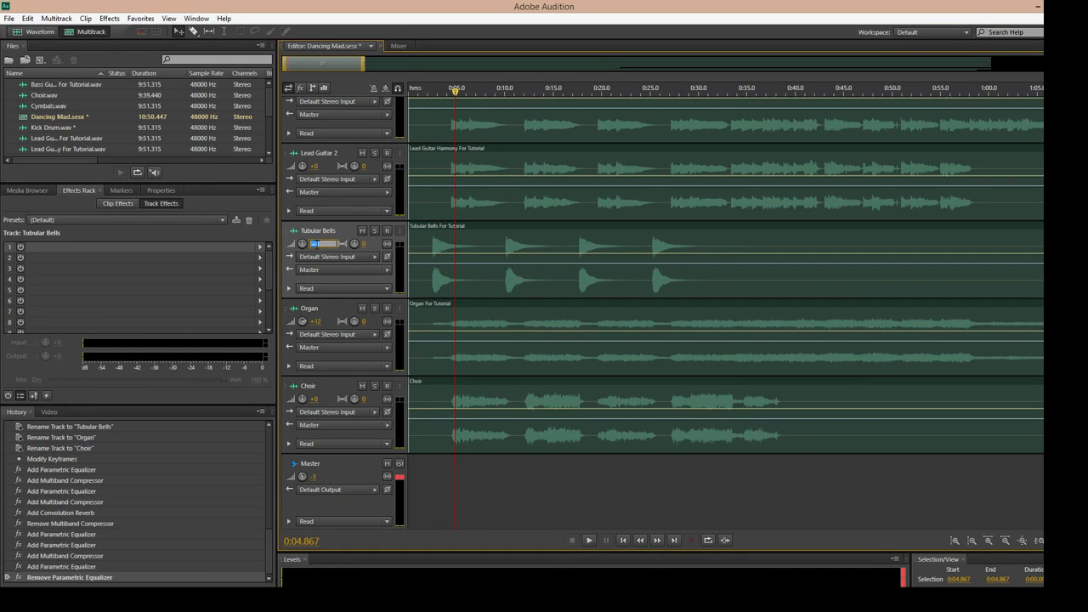
type("5")
key("Return")
left_click(429, 99)
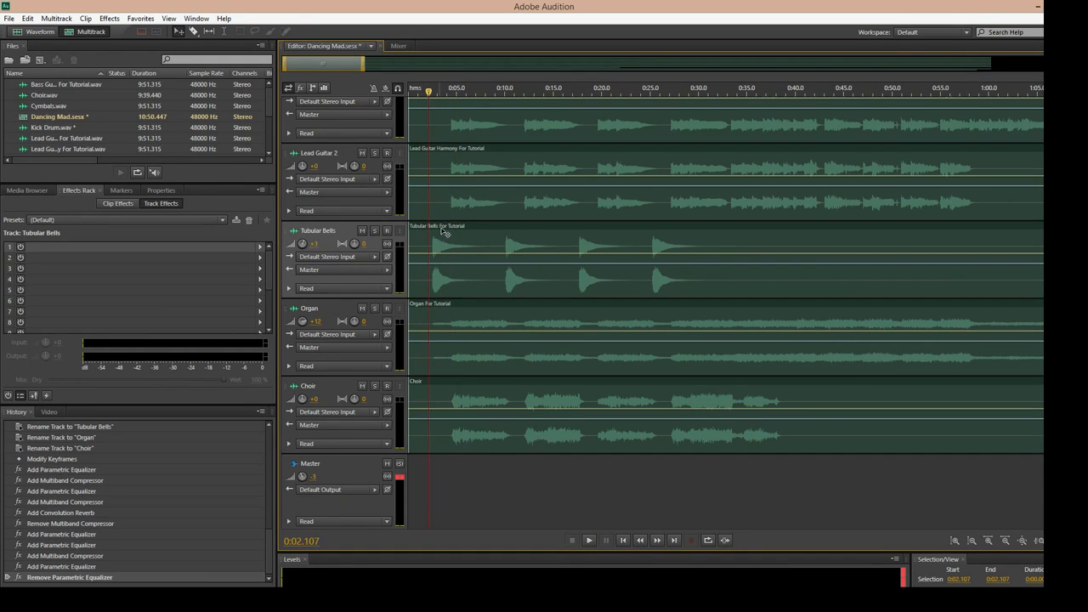
key("space")
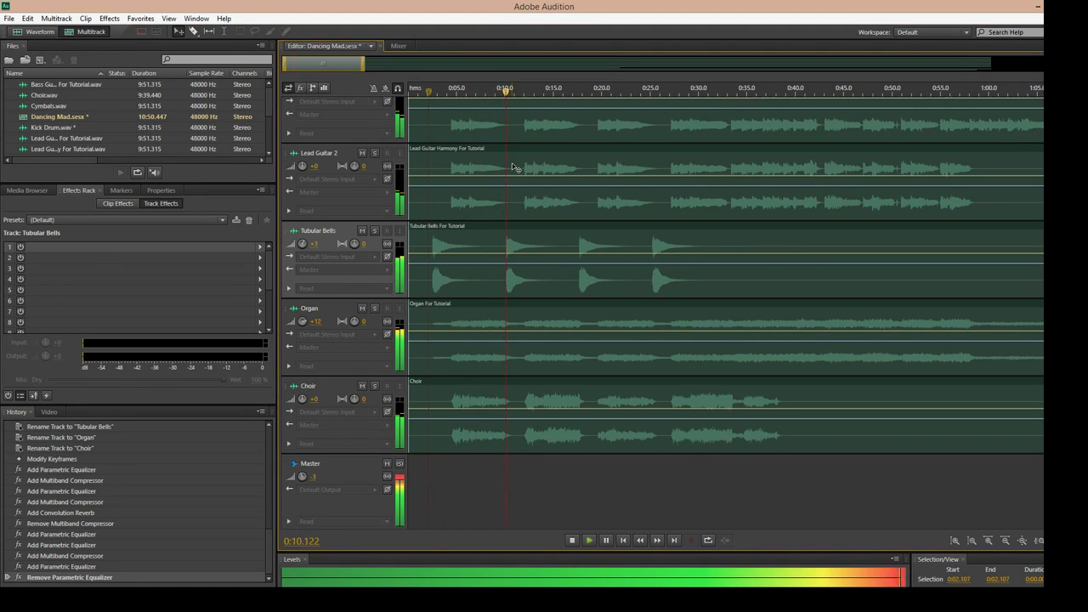
key("space")
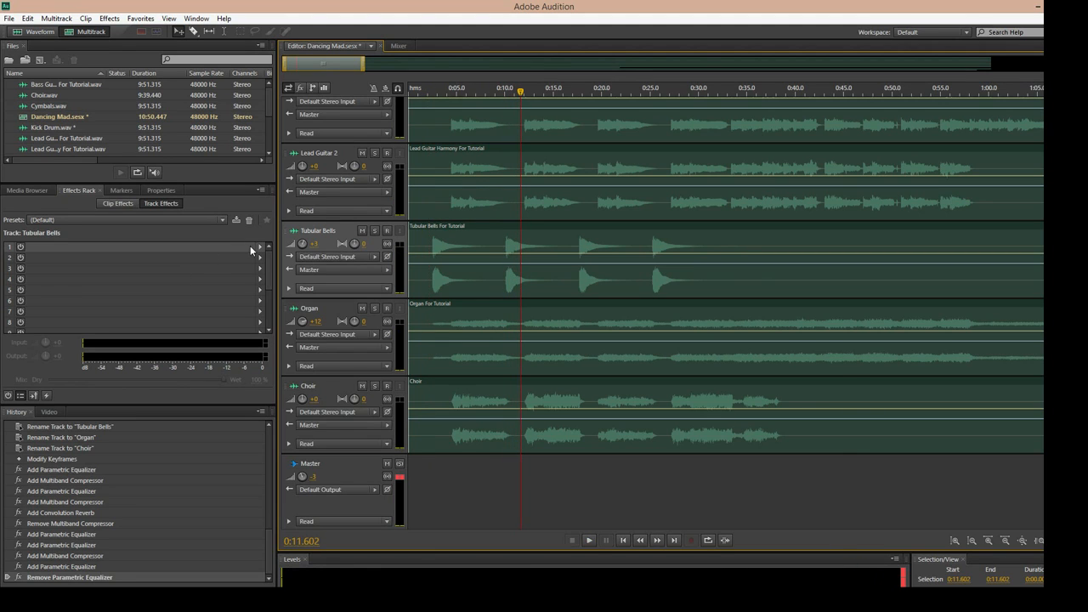
Step: Add a Parametric Equalizer to the Tubular Bells track's first effect slot and move its window clear of the timeline
left_click(260, 247)
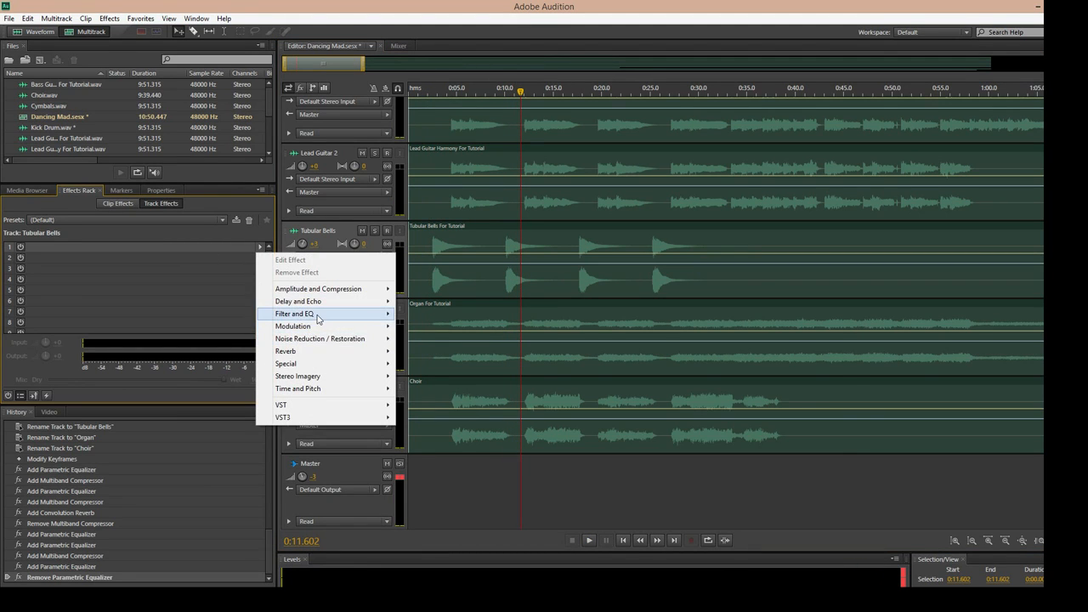
mouse_move(389, 319)
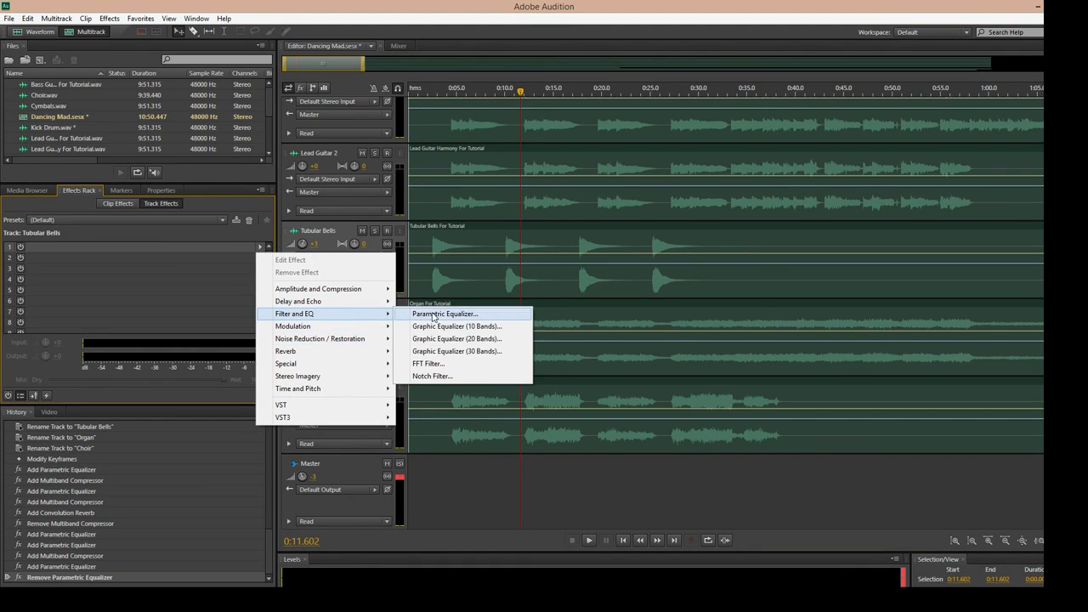
left_click(437, 313)
left_click_drag(562, 170, 444, 293)
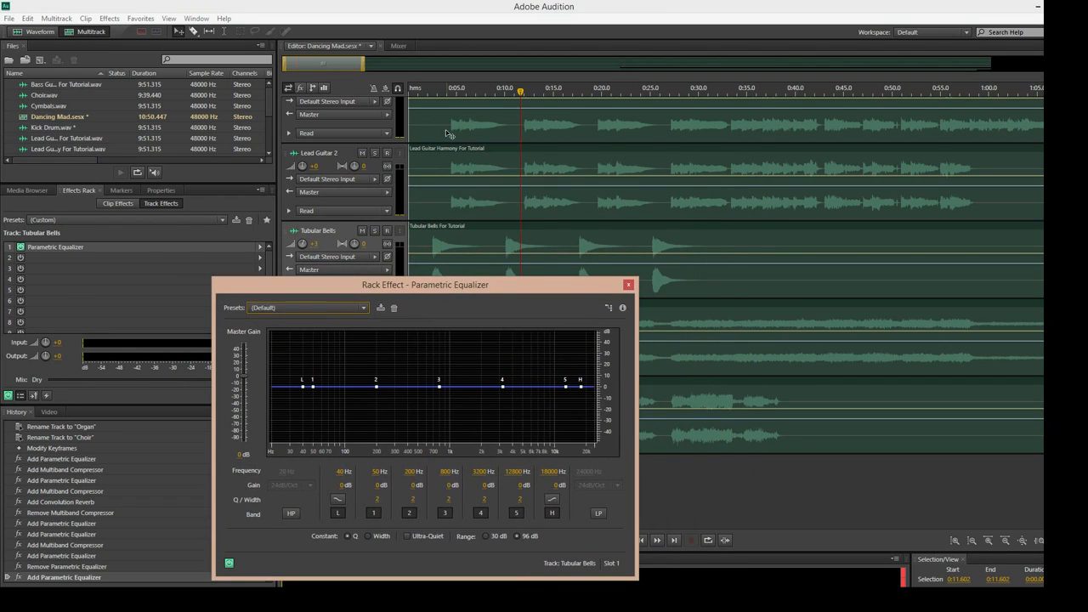
Step: Boost band 3 of the Tubular Bells equalizer to about 4.5 dB near 728 Hz, playing the mix from about 0:01
left_click(428, 90)
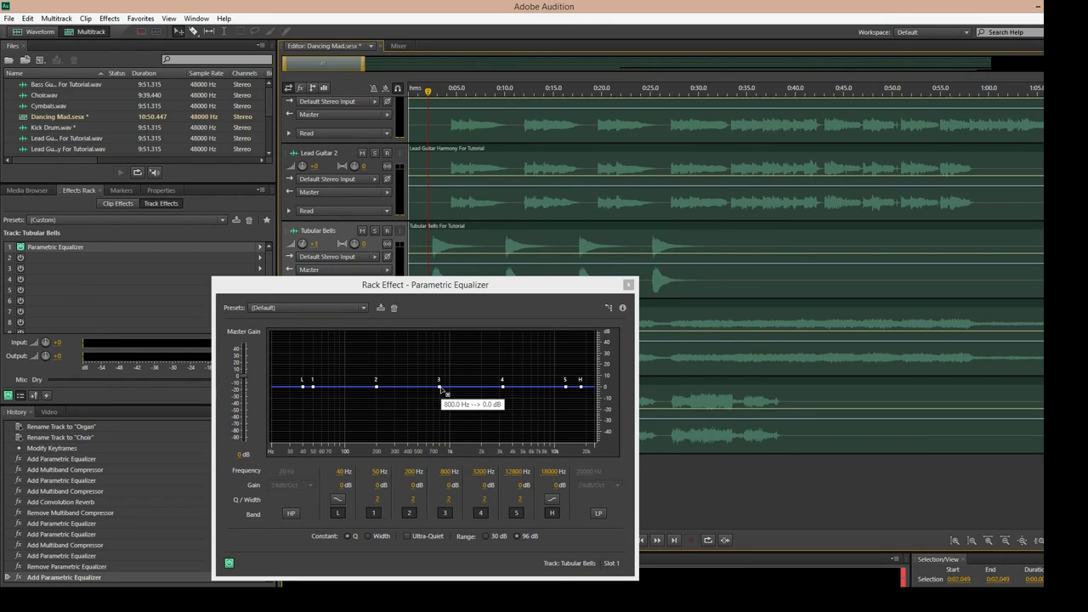
left_click_drag(442, 387, 435, 379)
left_click(419, 102)
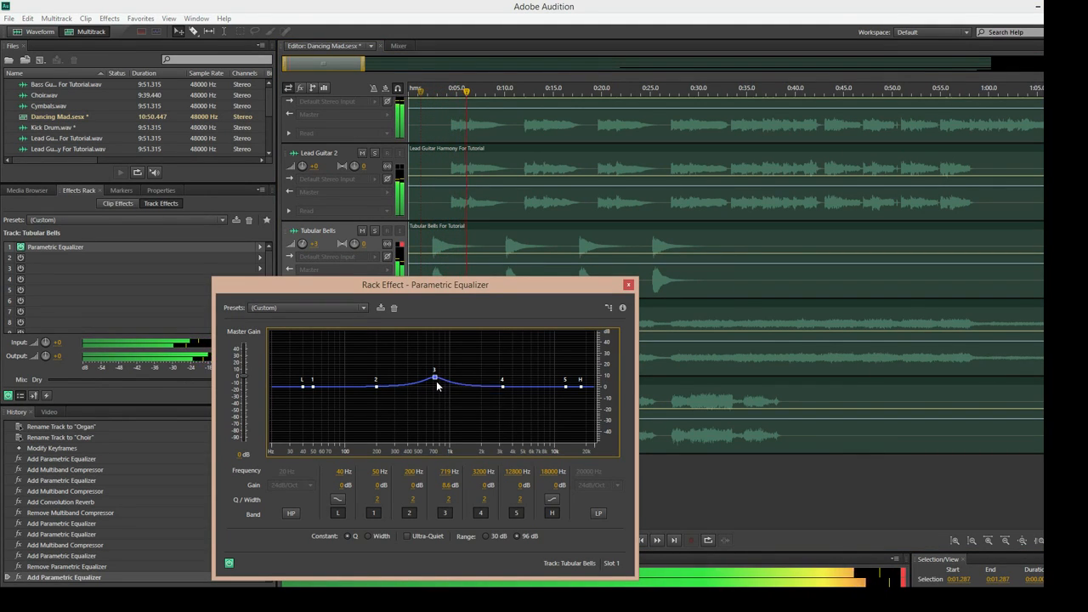
left_click_drag(437, 386, 437, 384)
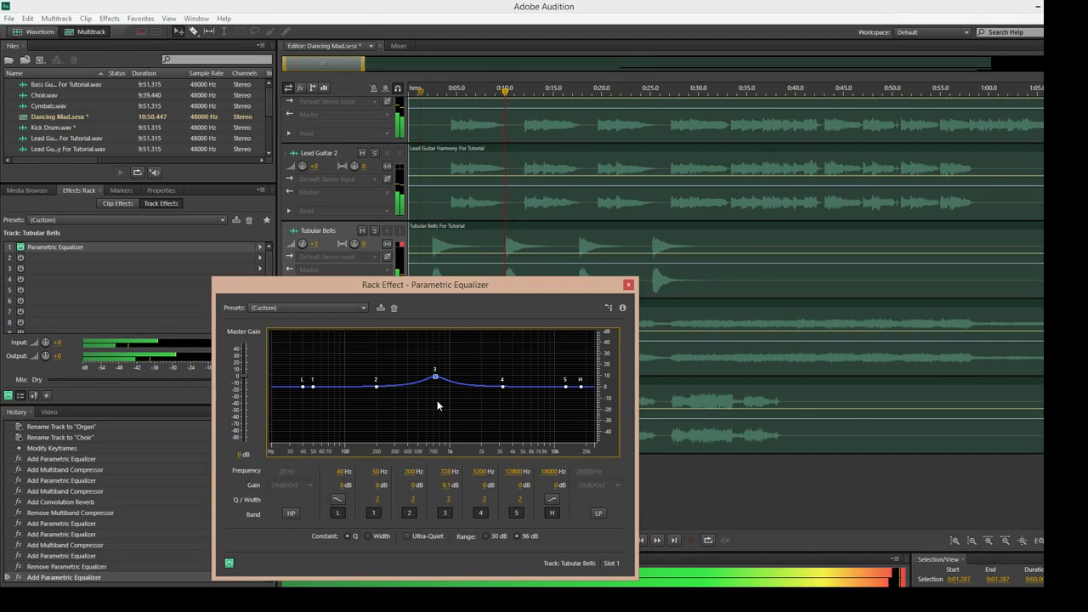
left_click_drag(437, 379, 440, 387)
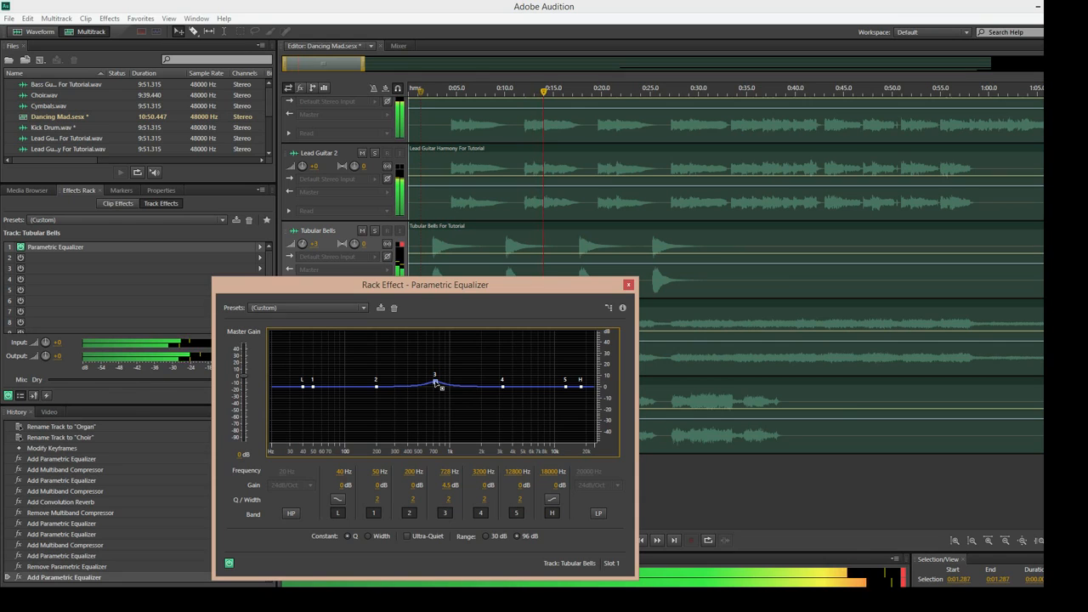
Step: Try a band 3 gain of 3.5 dB, settle on 4 dB, close the Tubular Bells equalizer, and stop playback
left_click(443, 485)
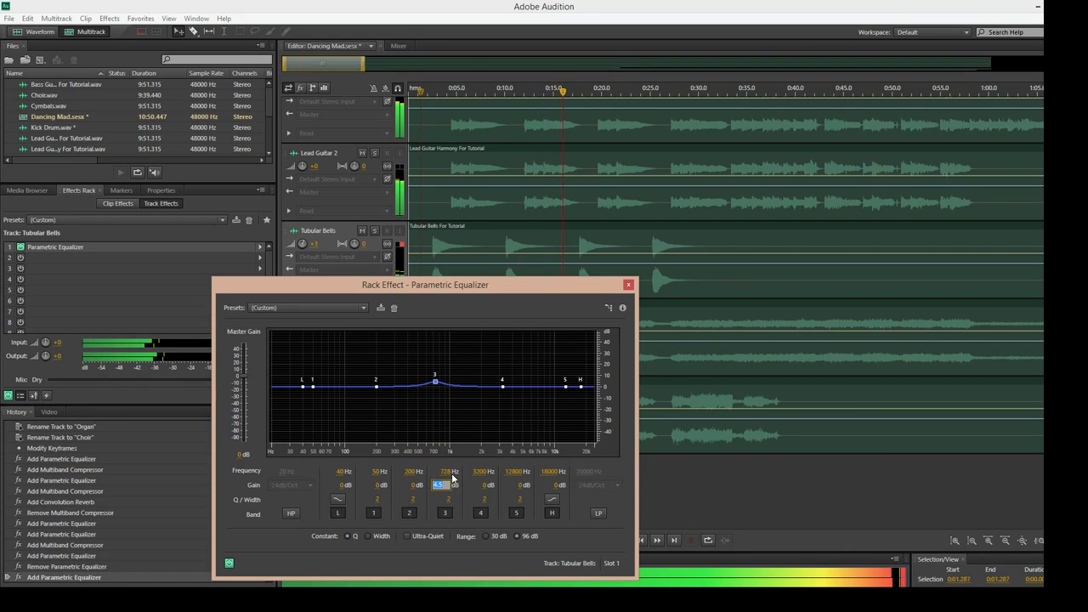
type("3.5")
key("Return")
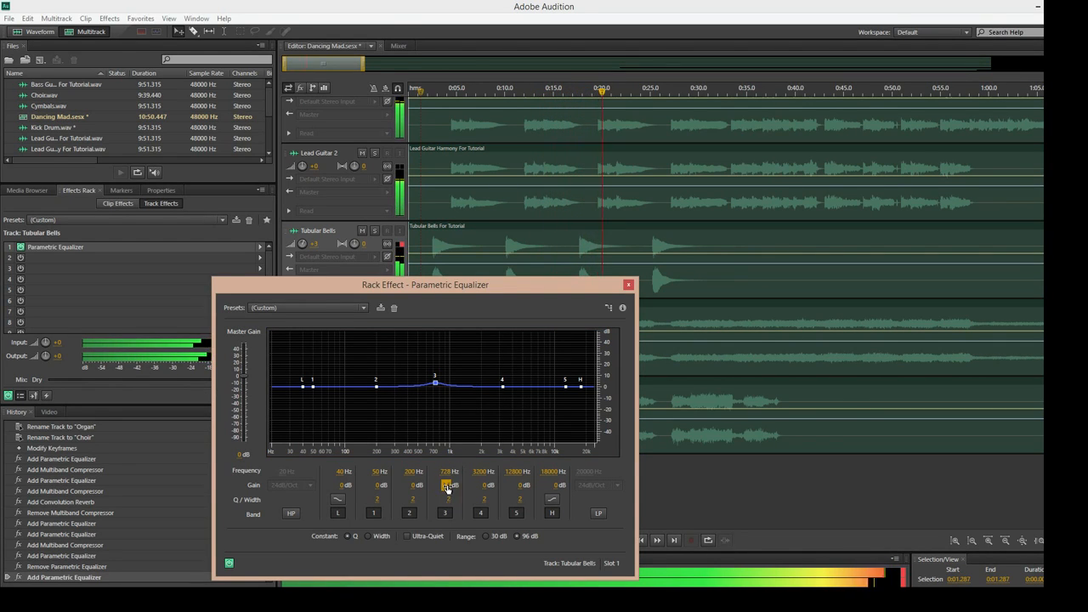
left_click(447, 488)
type("4")
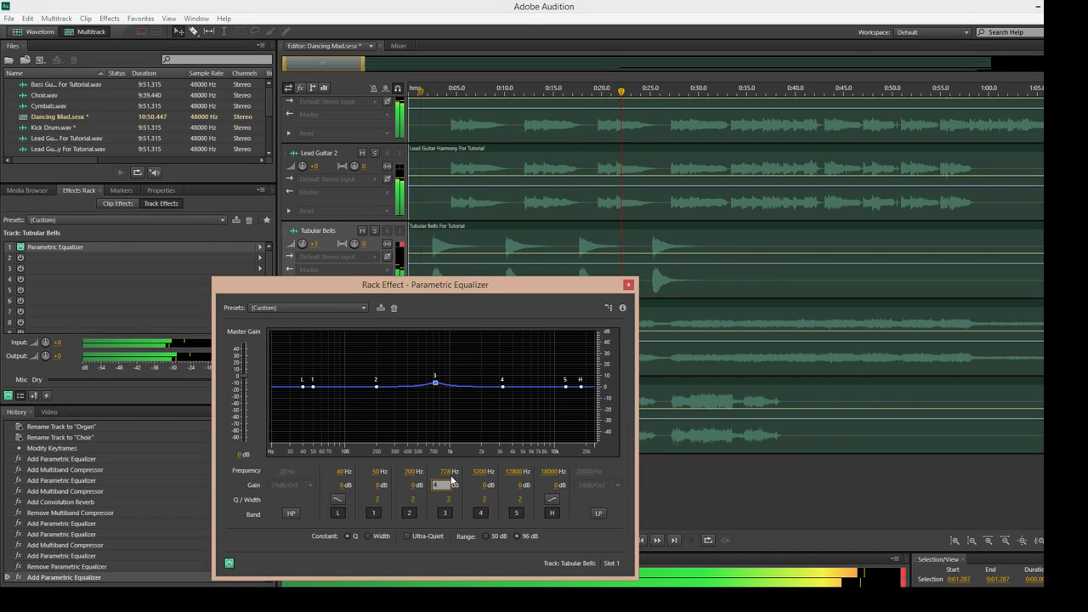
key("Return")
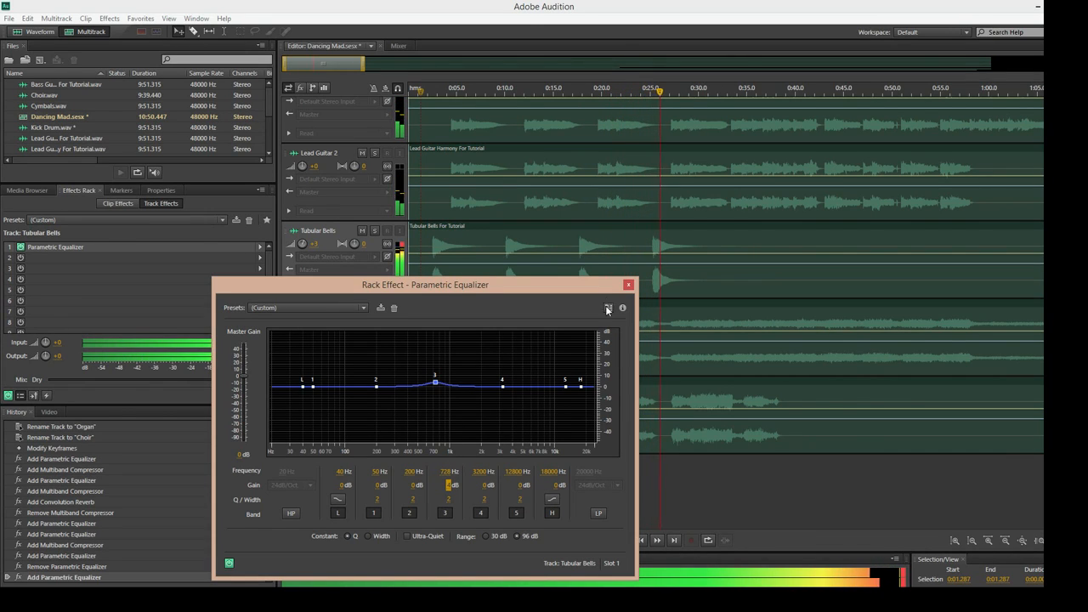
left_click(627, 285)
key("space")
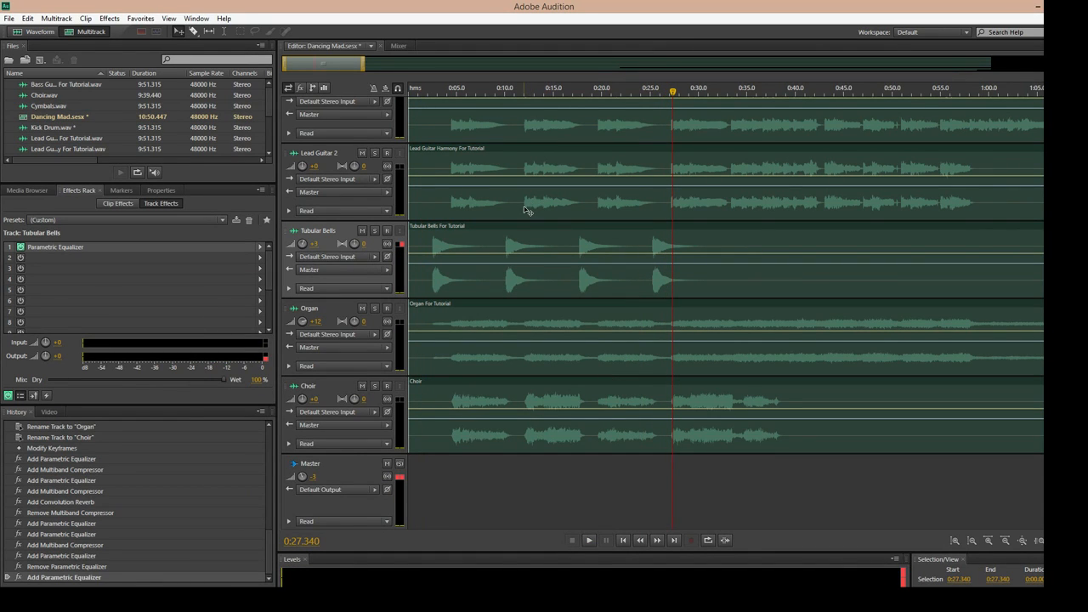
Step: Set band 3 of the Tubular Bells Parametric Equalizer to 730 Hz and play the mix from about 0:02
double_click(46, 246)
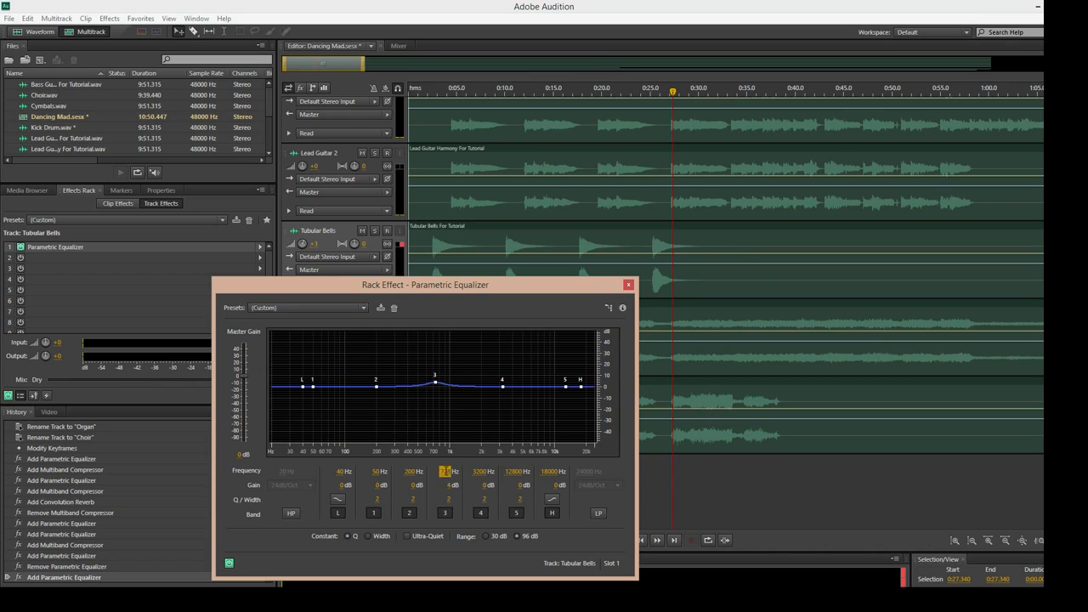
left_click(443, 471)
type("730")
key("Return")
left_click(429, 91)
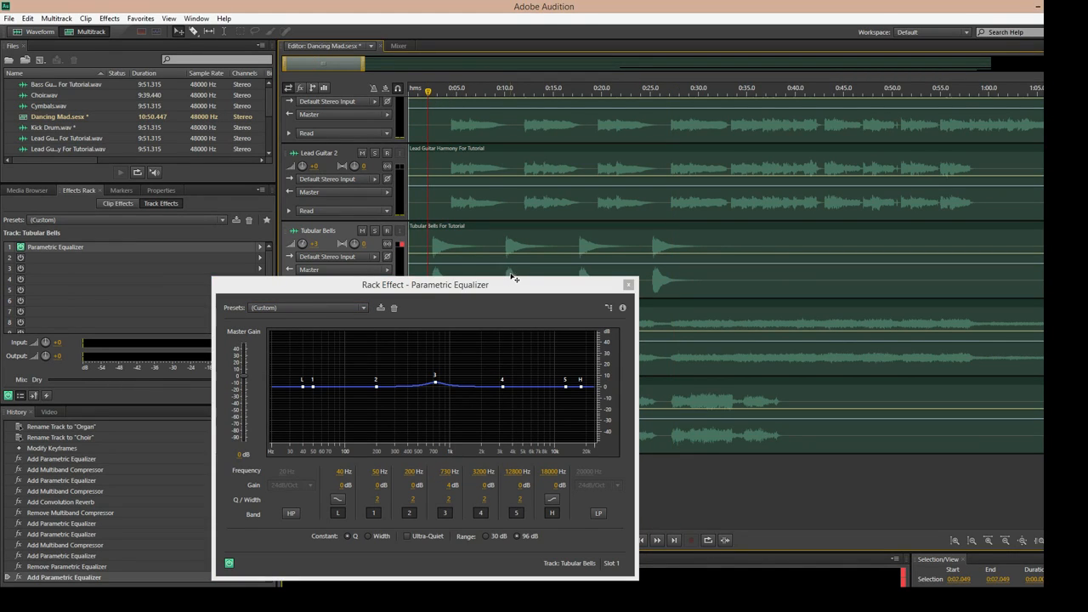
key("space")
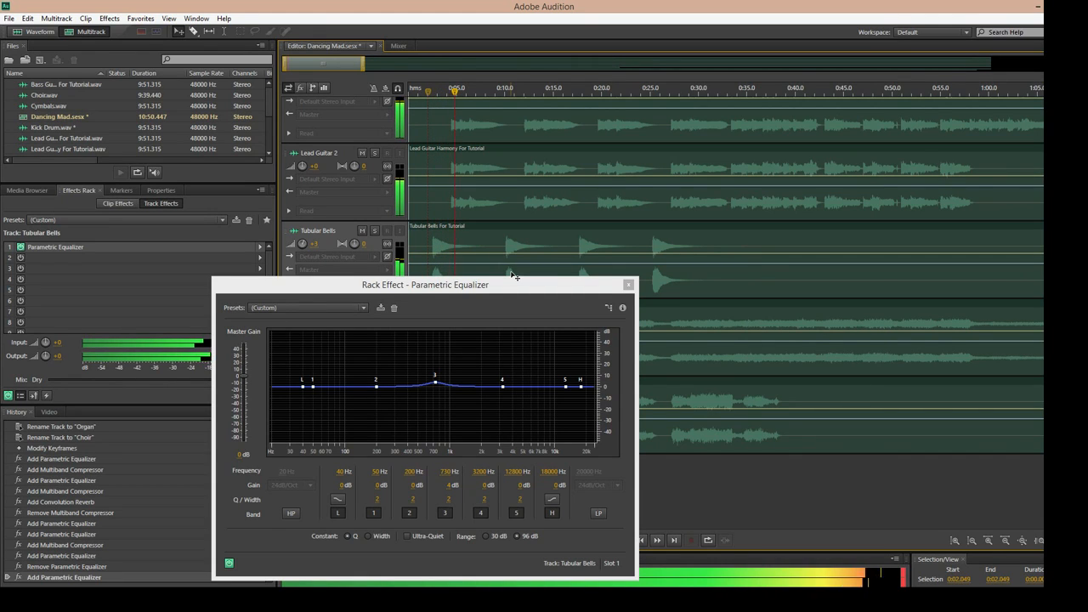
key("space")
Step: Compare the opening bell hit with the Tubular Bells equalizer bypassed and re-enabled, close the equalizer, and stop playback
key("space")
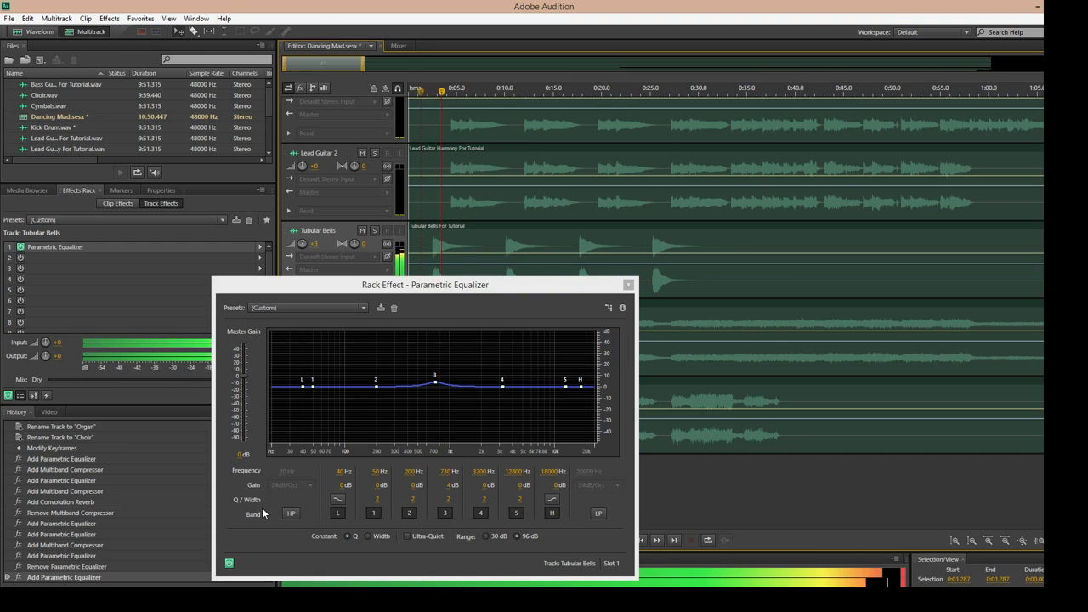
key("space")
left_click(228, 563)
left_click(430, 92)
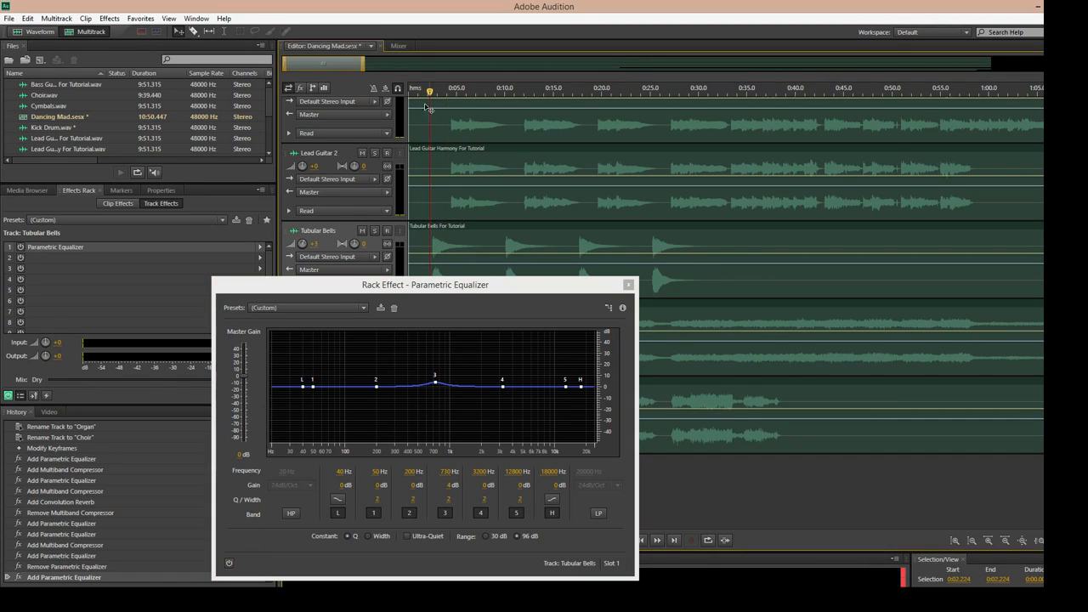
key("space")
key("space")
left_click(228, 563)
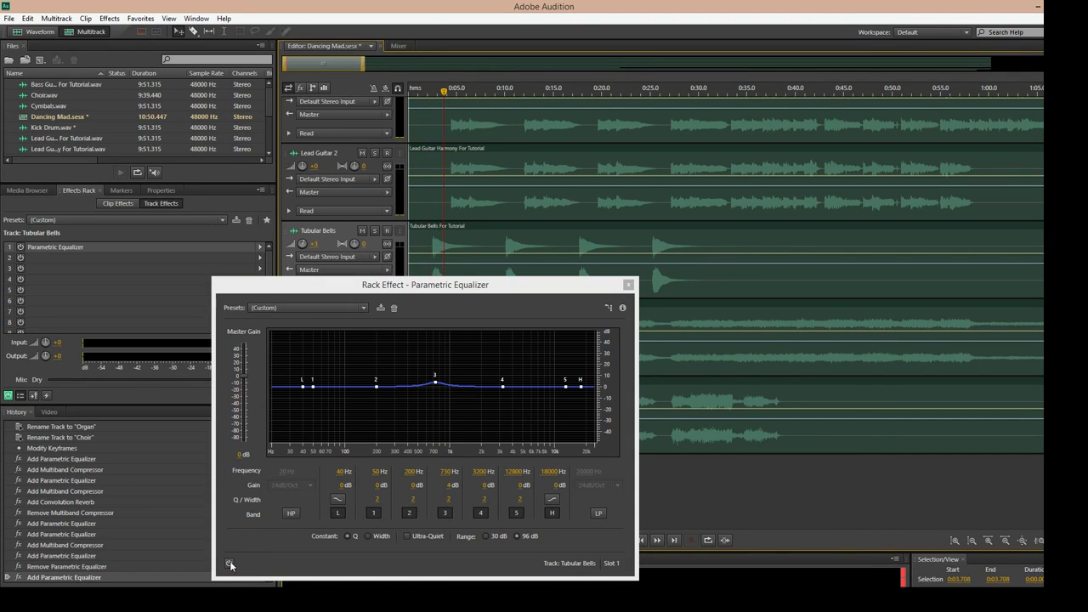
left_click(432, 92)
key("space")
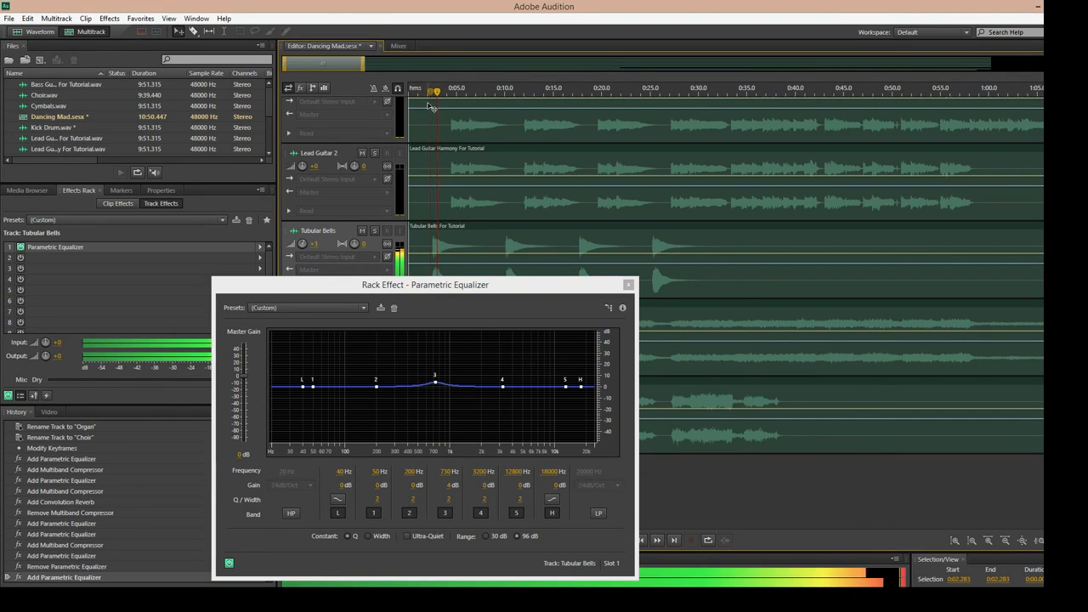
left_click(628, 284)
key("space")
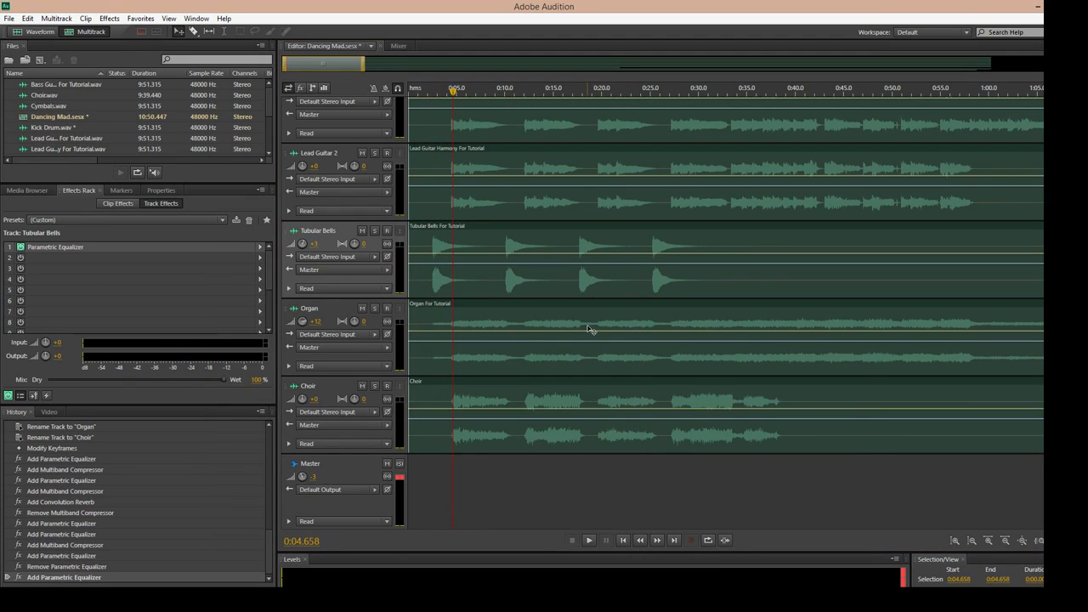
Step: Play the full mix from about 0:02 to check the equalized tubular bells, stopping at about 0:15
left_click(427, 94)
key("space")
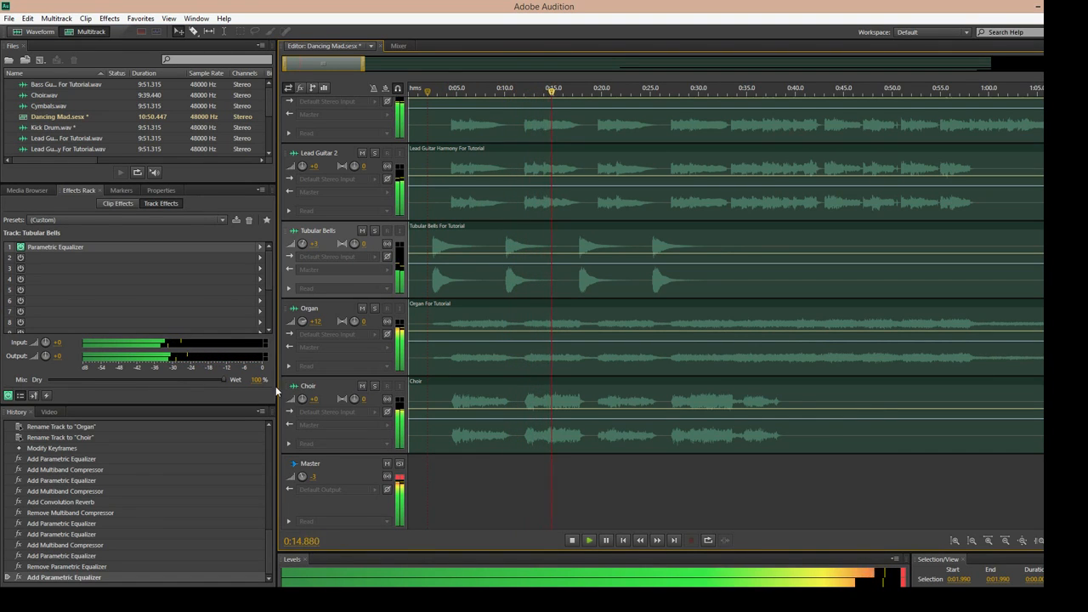
key("space")
Step: Solo the Choir track and listen twice to its opening passage, starting from about 0:04
left_click(374, 385)
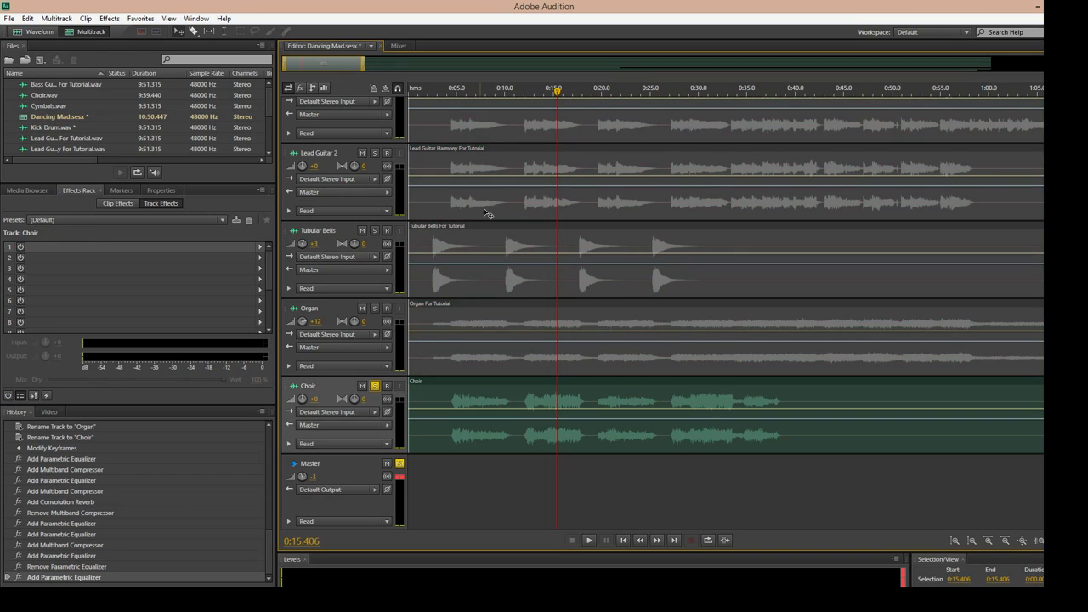
left_click(443, 87)
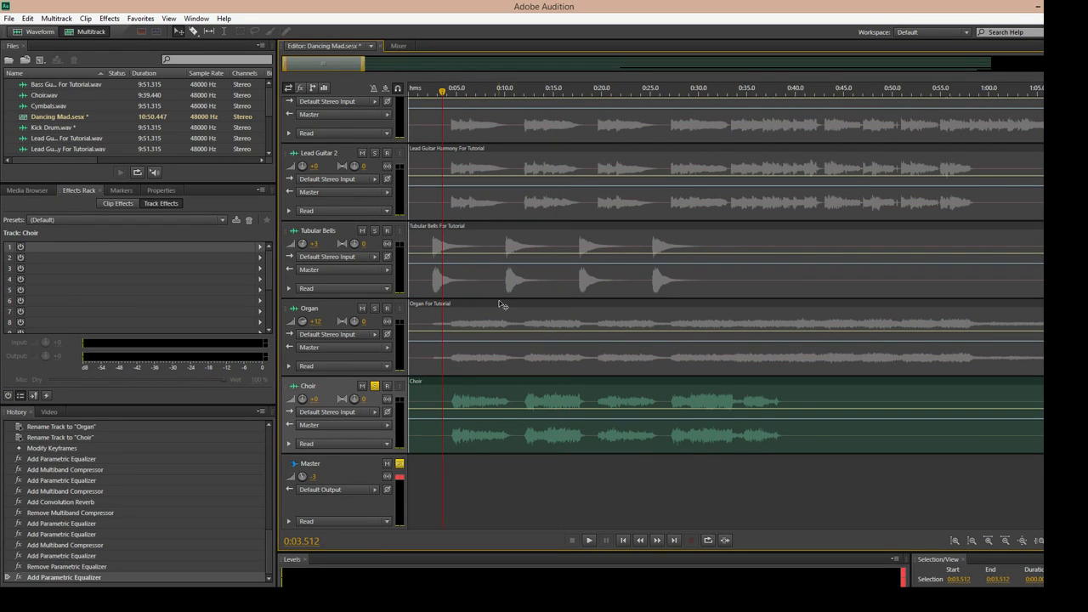
key("space")
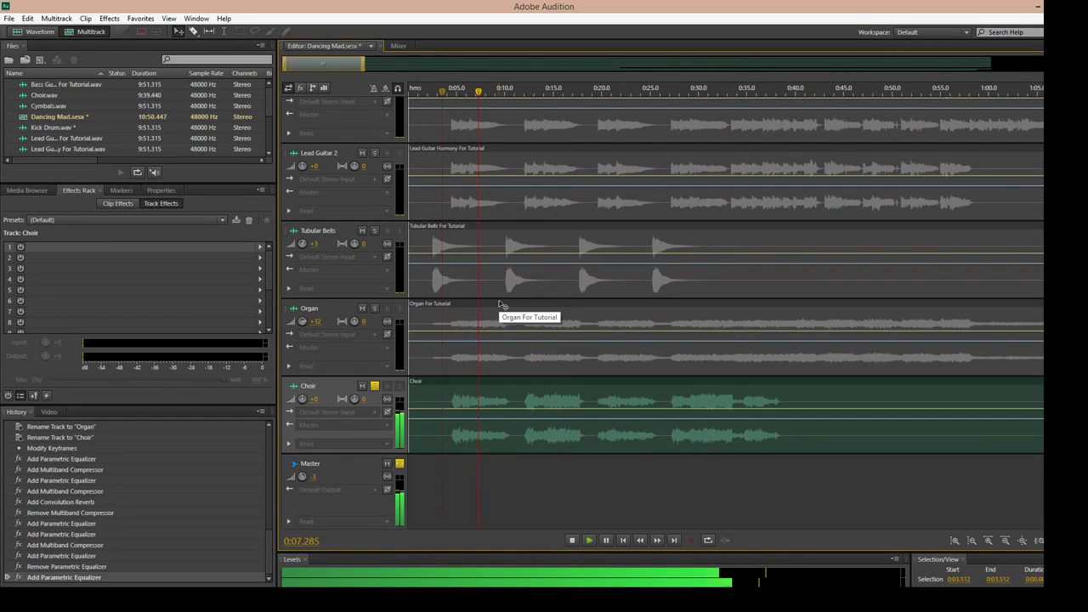
key("space")
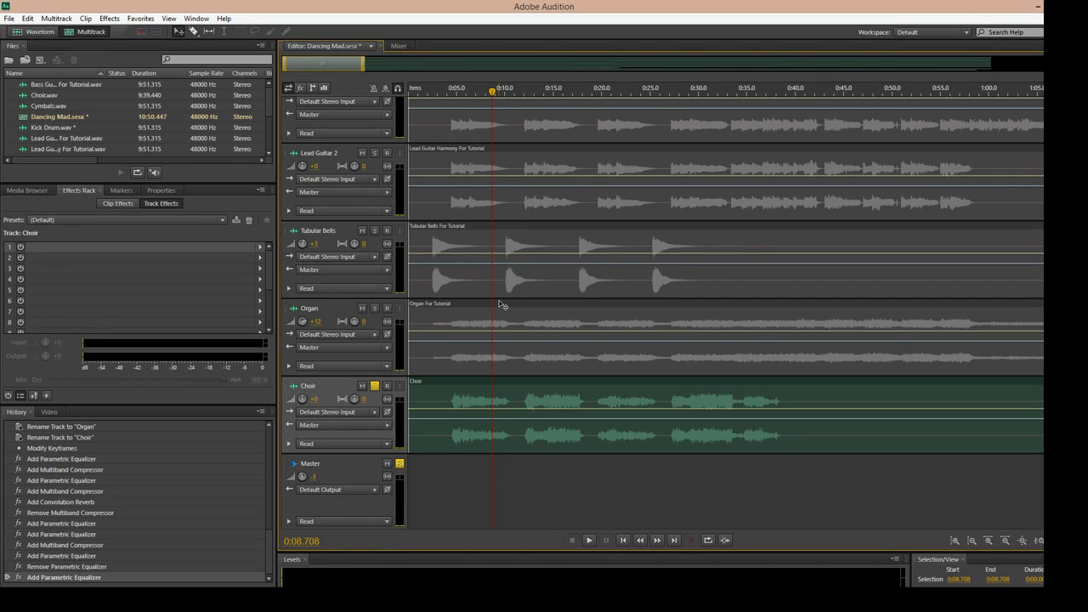
left_click(448, 92)
key("space")
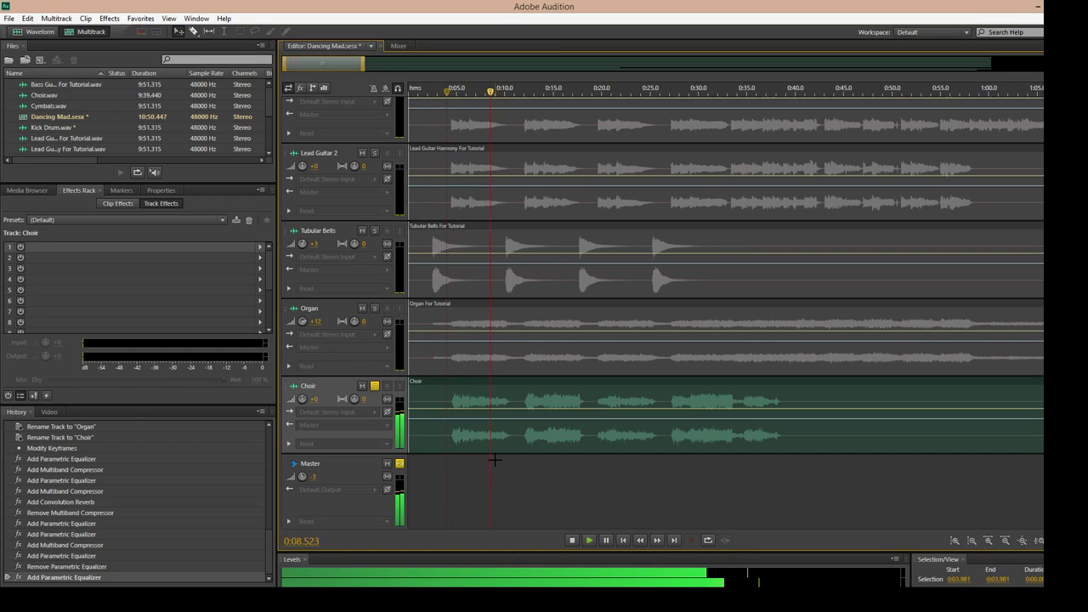
key("space")
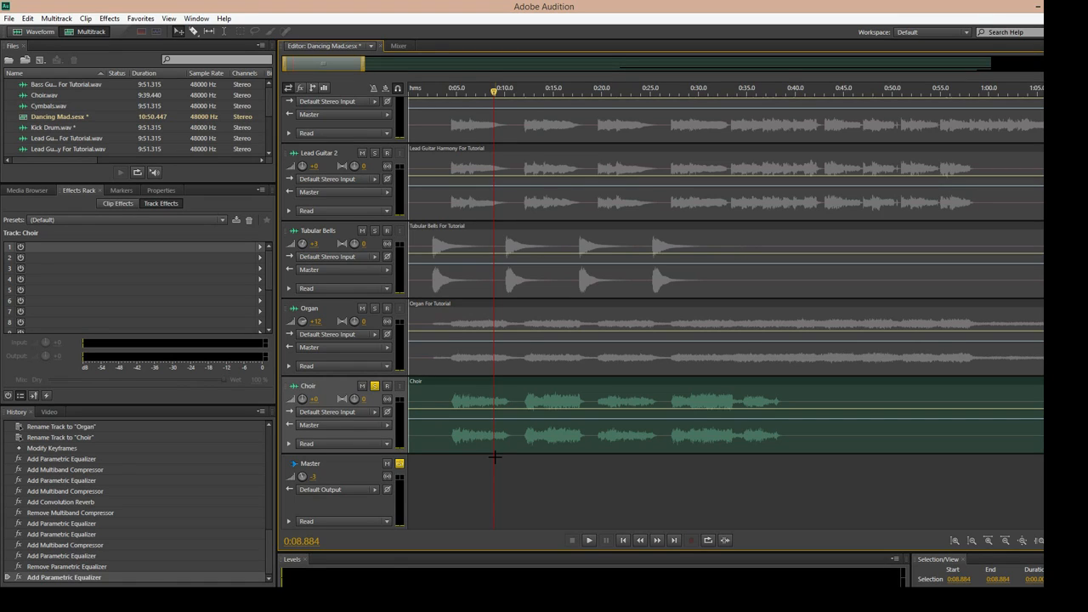
Step: Unsolo the Choir track and set its volume to +3 dB while playing the full mix from about 0:04
left_click(374, 386)
left_click(445, 93)
key("space")
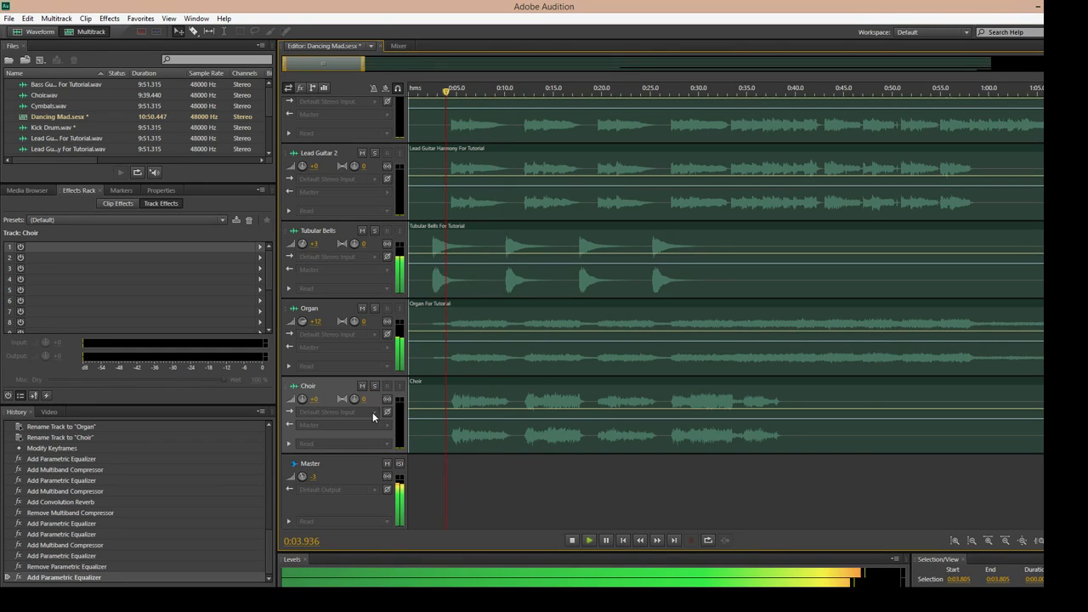
left_click(323, 398)
type("3")
key("Return")
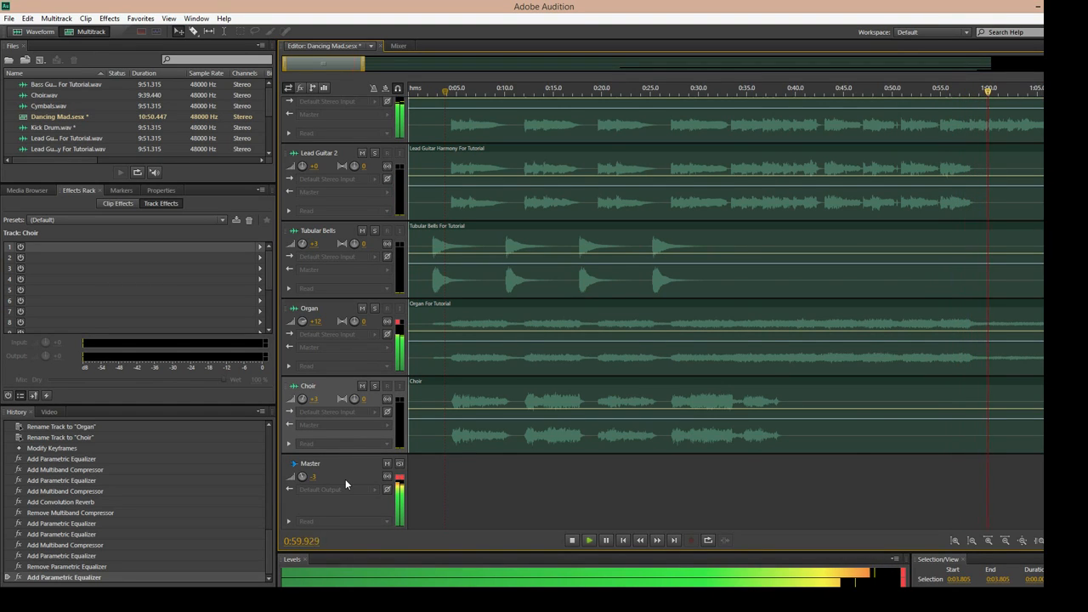
key("space")
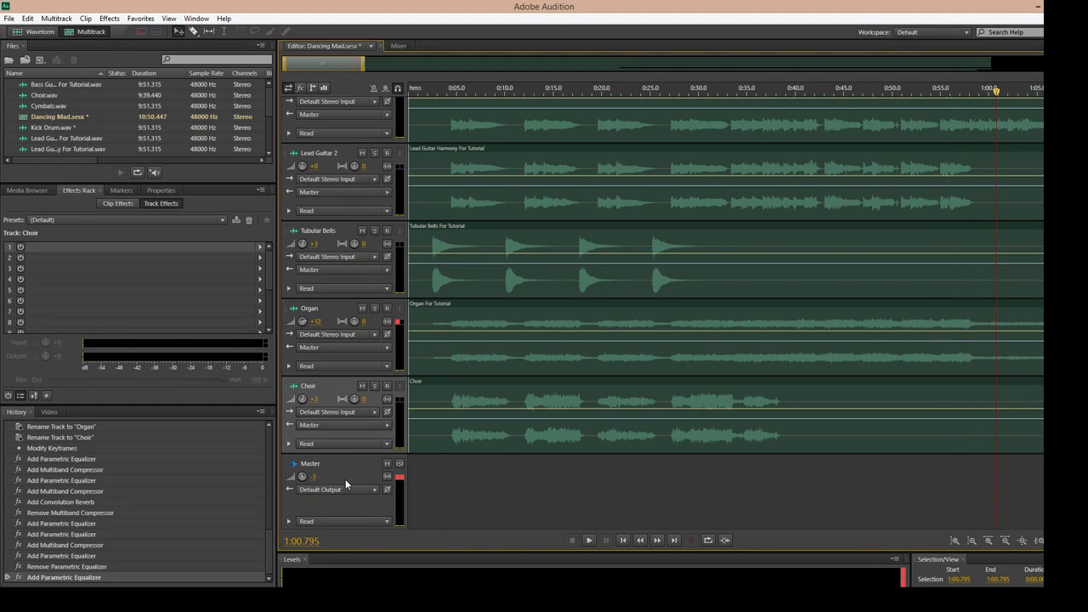
Step: Place Strings 1.wav at the session start on a new track below Choir, with the playhead at about 0:04
left_click(448, 92)
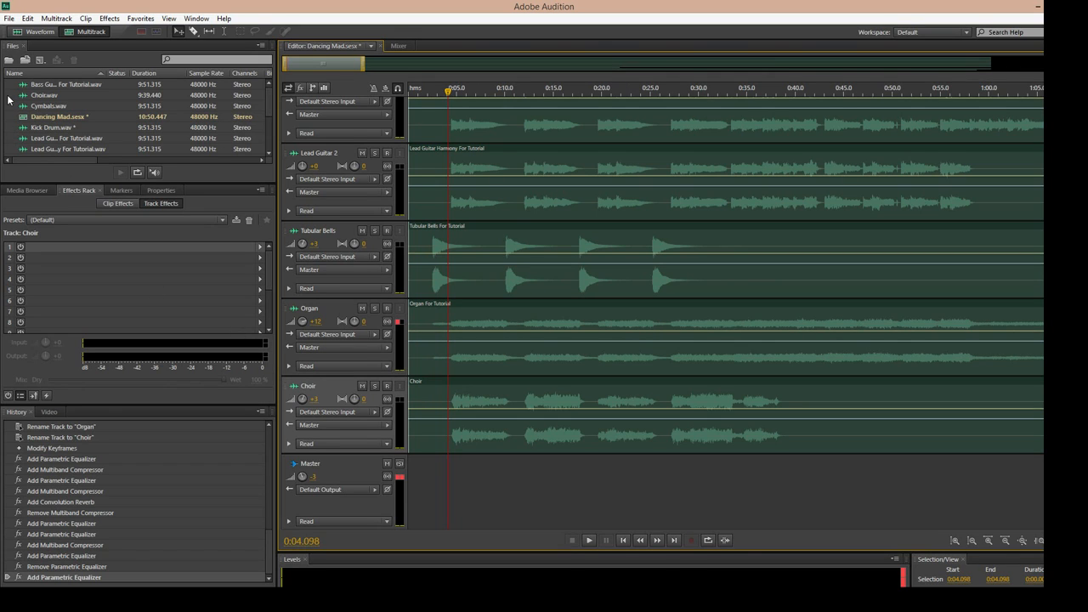
scroll(10, 107, "down", 3)
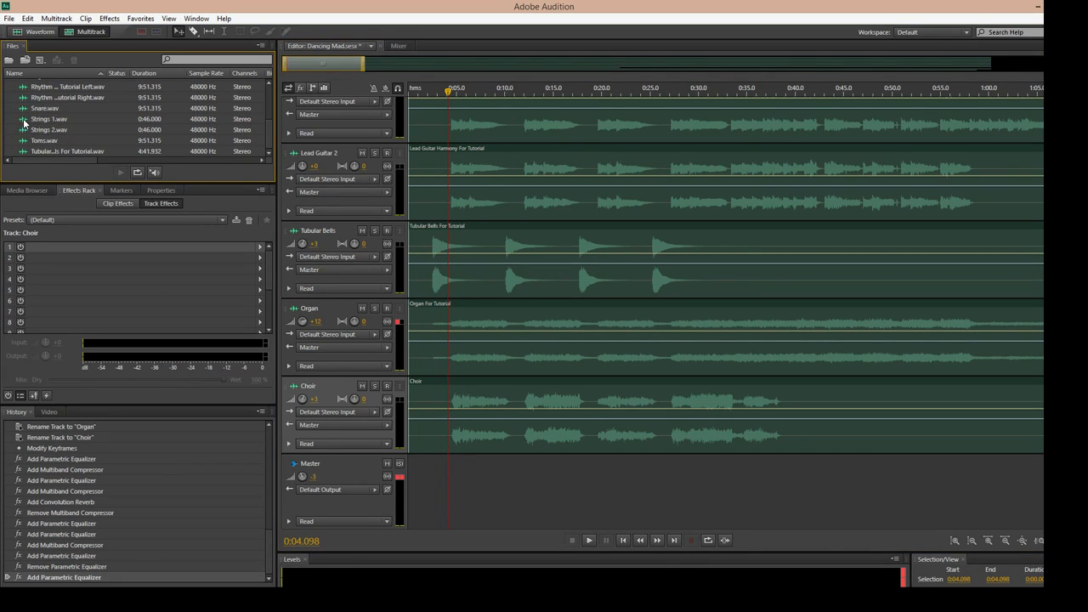
left_click_drag(24, 123, 384, 510)
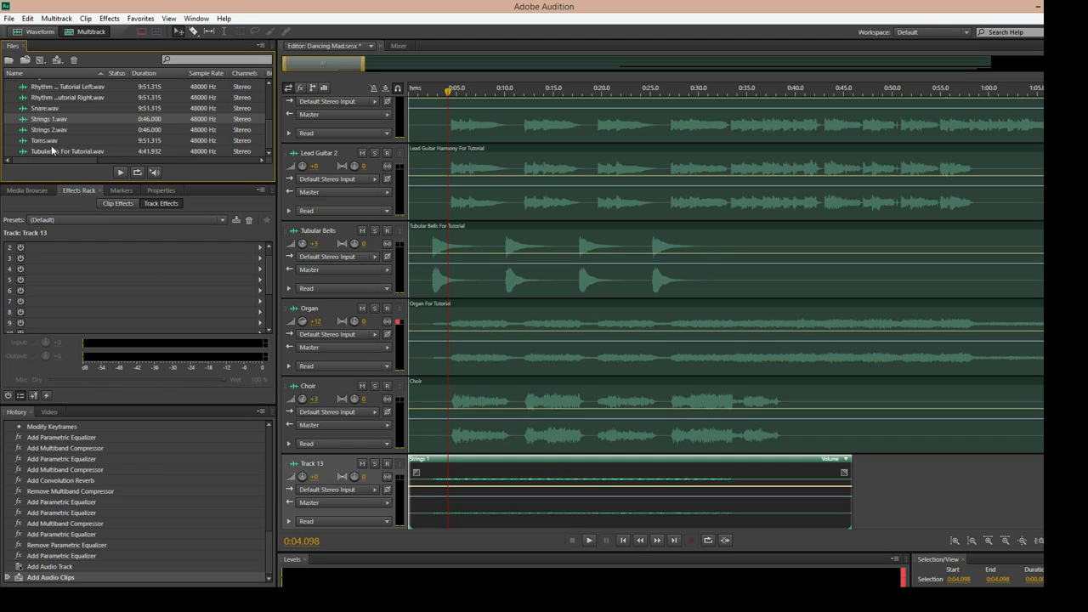
Step: Raise the Strings 1 track volume to +15 dB and adjust its clip volume envelope upward, listening in solo and in the full mix
left_click(374, 464)
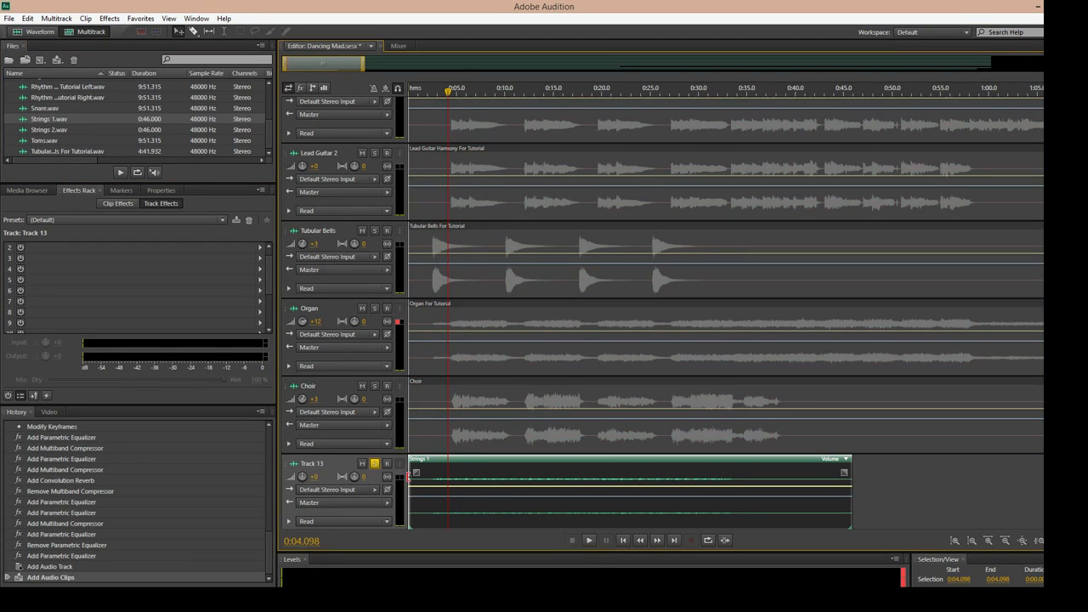
key("space")
left_click_drag(301, 476, 301, 384)
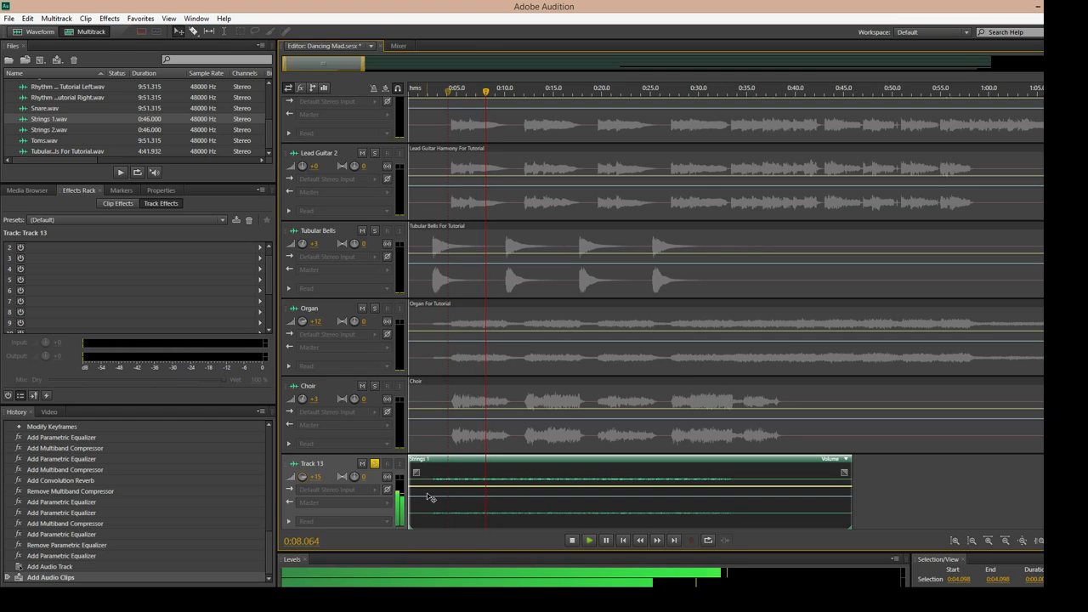
left_click_drag(438, 486, 440, 474)
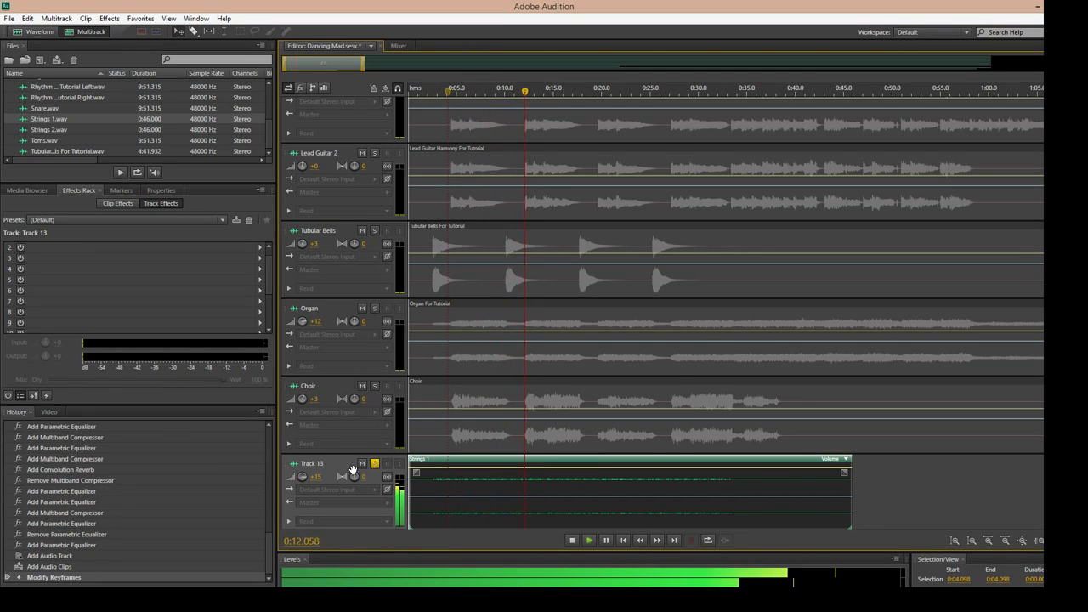
left_click(374, 464)
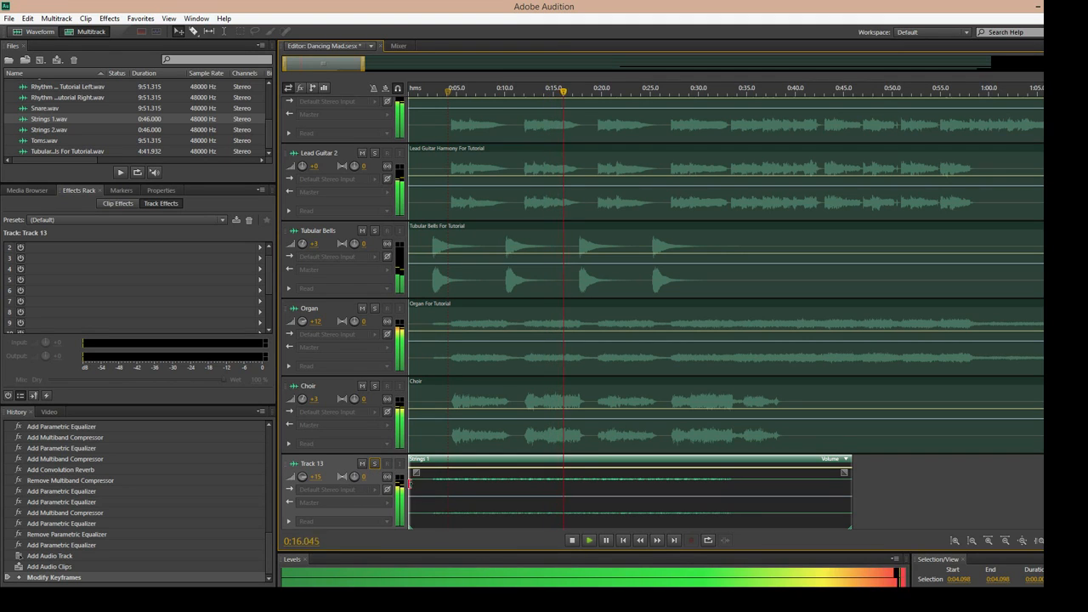
left_click_drag(481, 472, 482, 477)
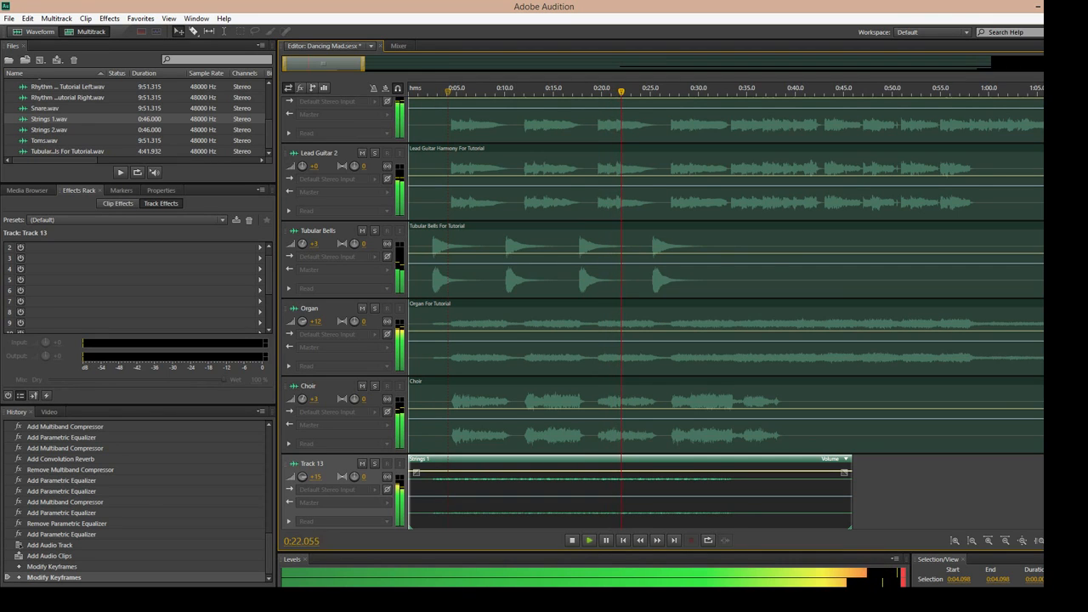
Step: Place Strings 2.wav at the session start on a new track below the Strings 1 track
scroll(663, 313, "down", 2)
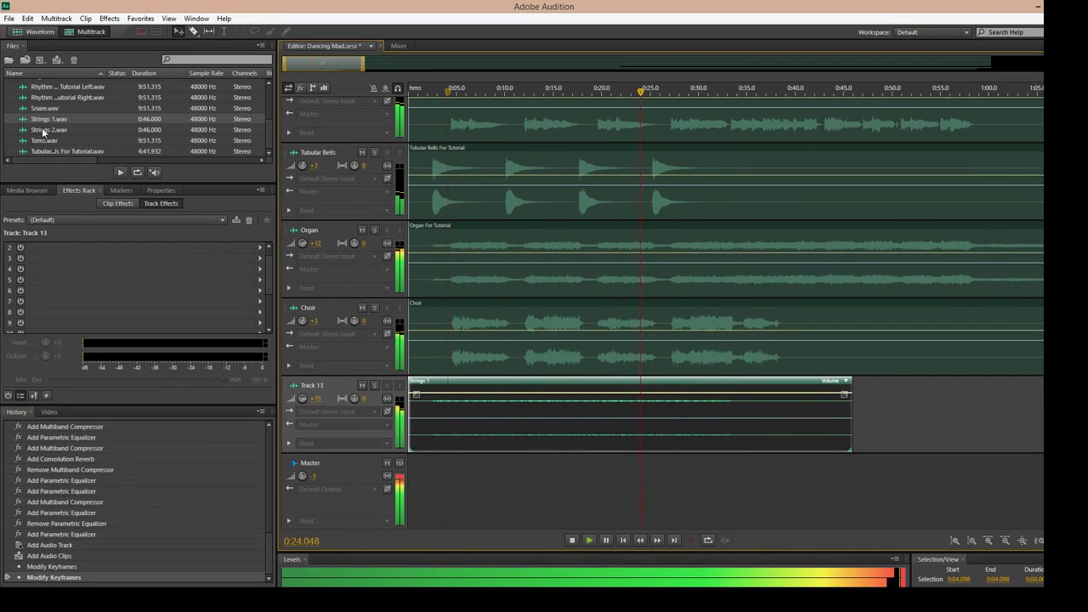
left_click_drag(35, 130, 323, 408)
left_click_drag(361, 497, 364, 498)
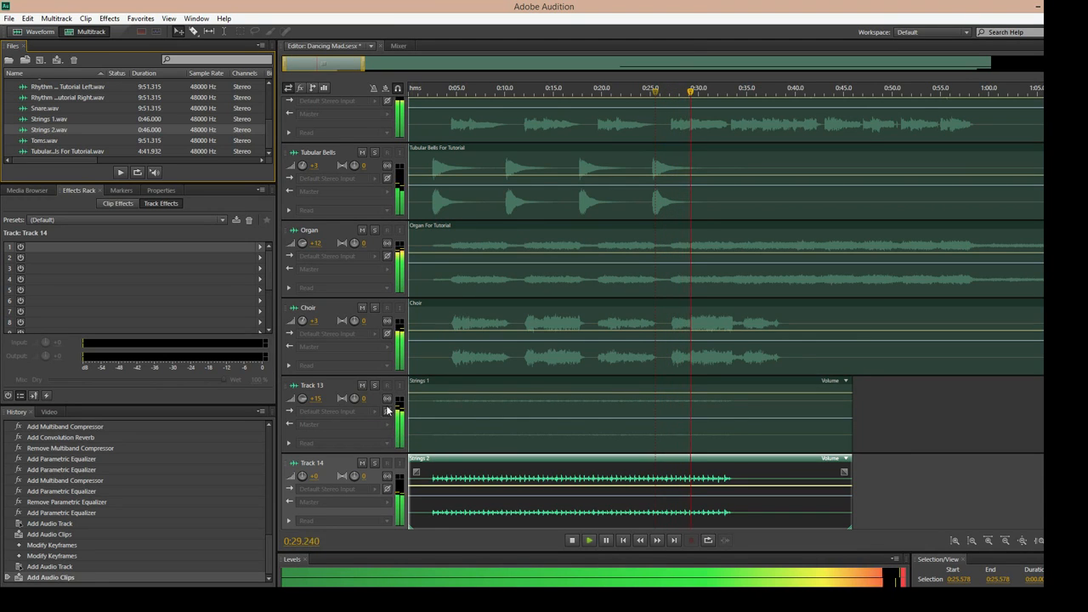
Step: Lower the Strings 1 clip volume envelope in small amounts while playing the mix, restarting from about 0:01
left_click(459, 397)
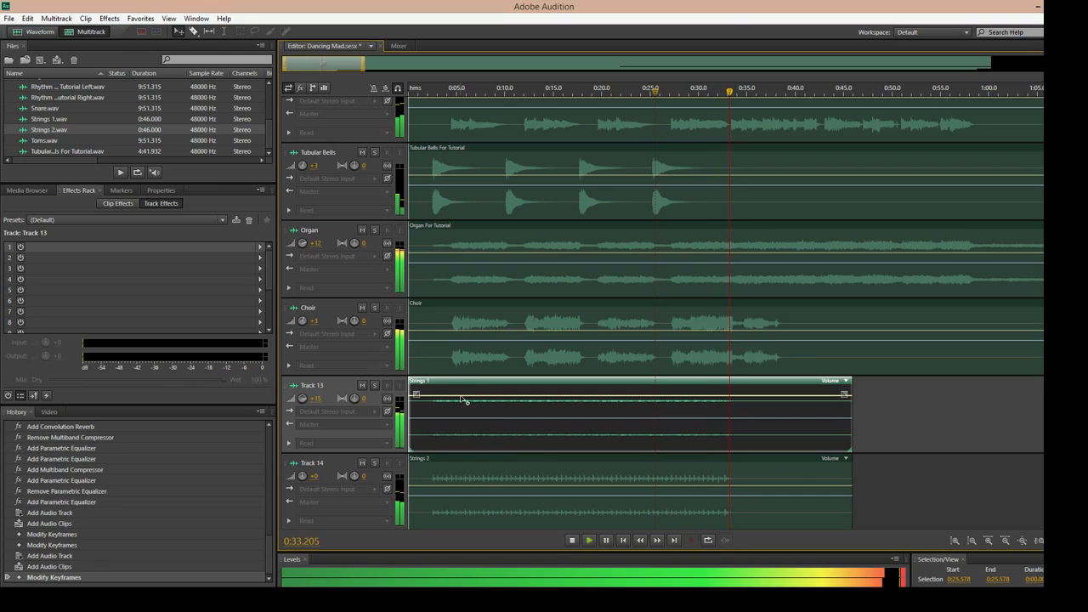
key("space")
left_click(416, 97)
key("space")
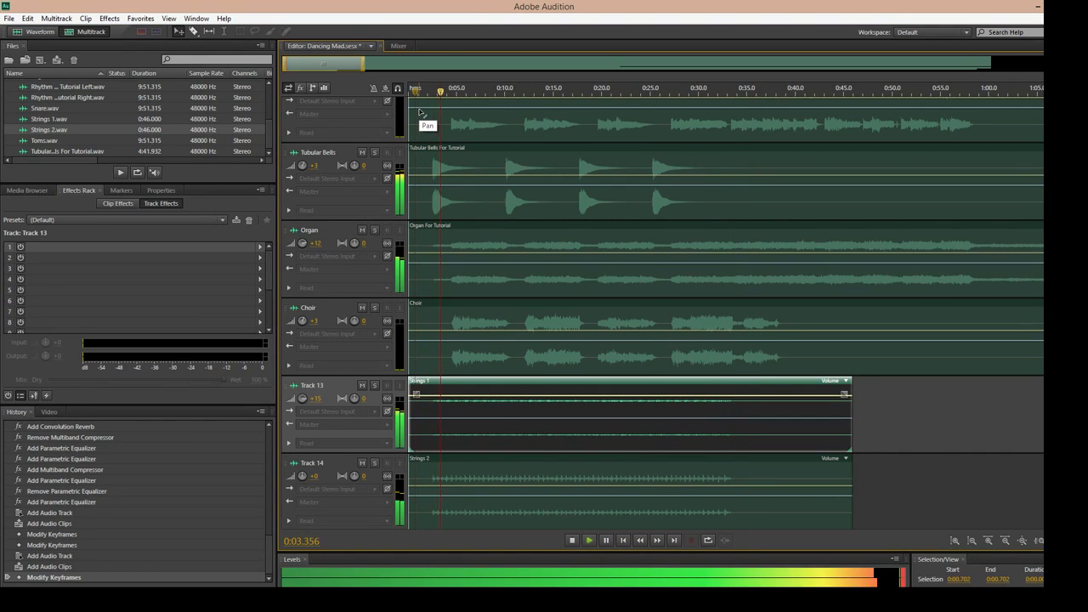
left_click(447, 399)
key("space")
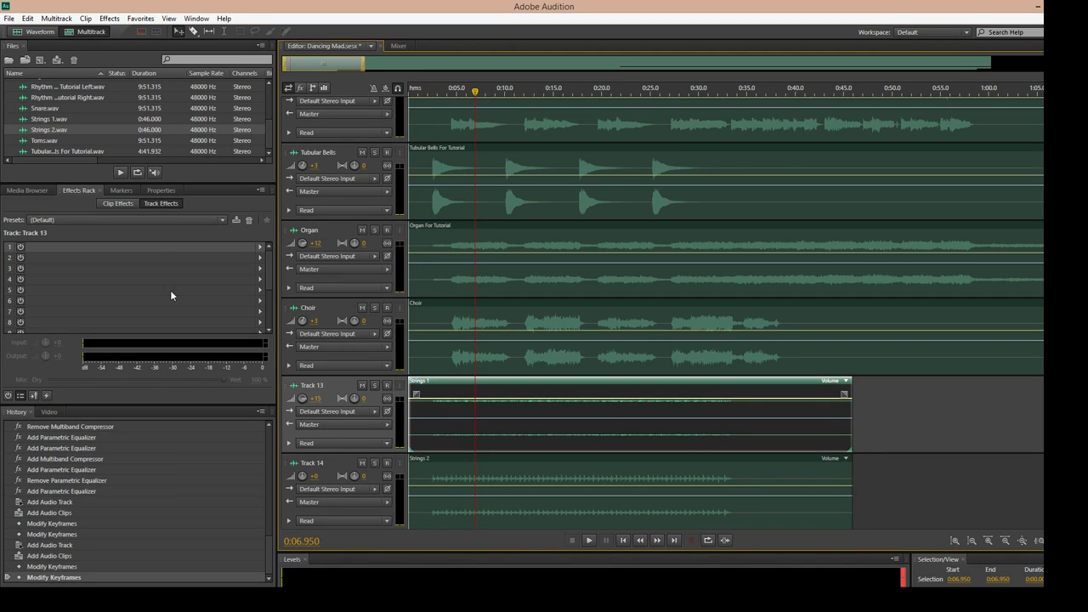
Step: Add a Convolution Reverb to the Strings 1 track's first effect slot with the Hall impulse and about 33% mix
left_click(260, 248)
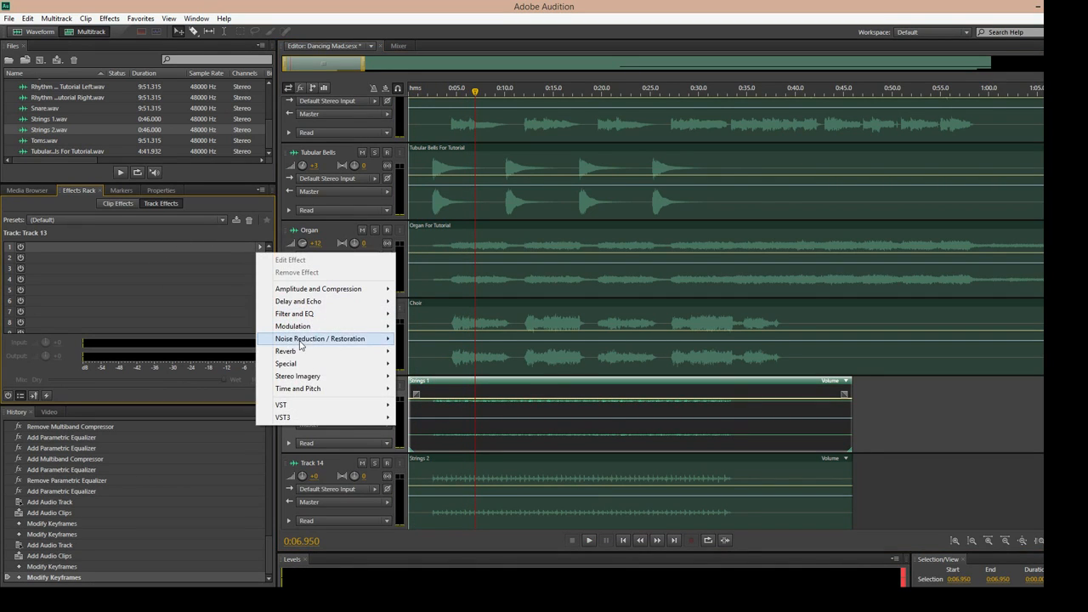
mouse_move(348, 351)
left_click(423, 351)
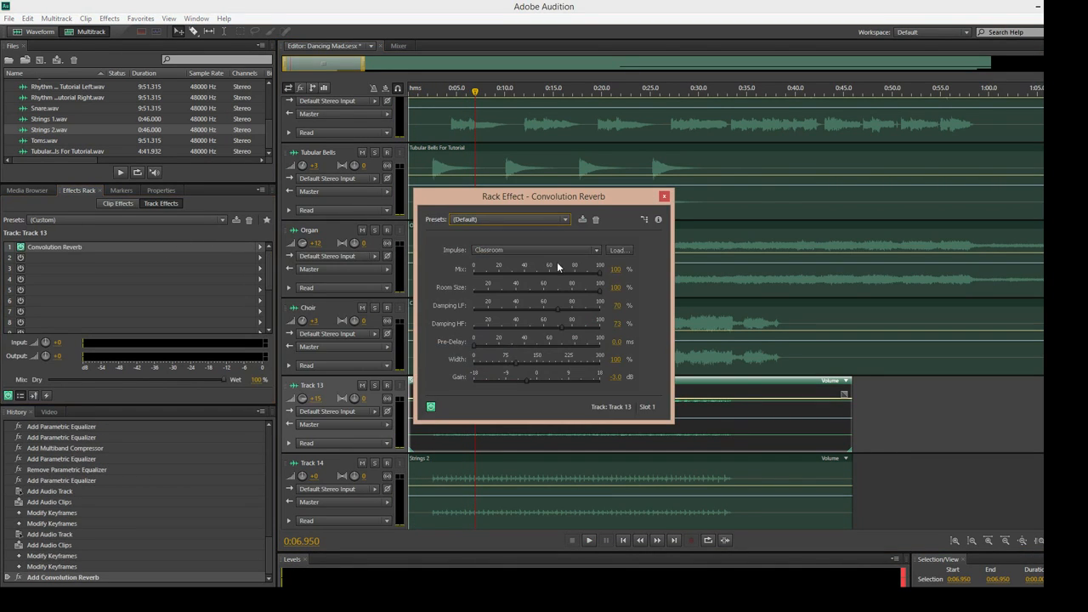
left_click_drag(598, 273, 523, 274)
left_click(524, 250)
left_click(510, 315)
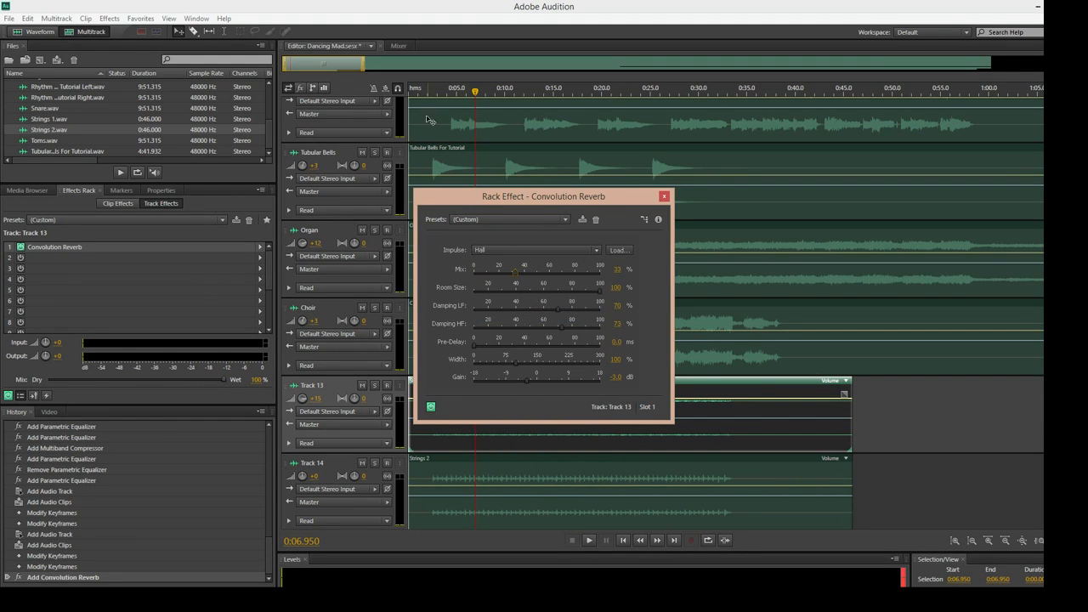
Step: Play from about 0:04 and solo the Strings 1 track to hear its reverb
left_click(450, 91)
key("space")
left_click(374, 385)
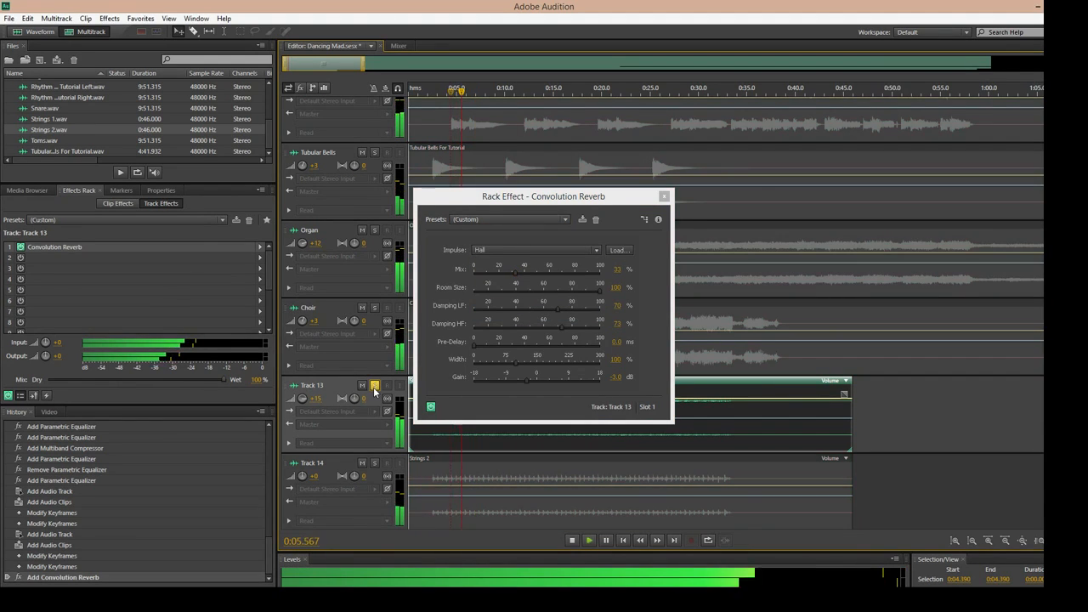
Step: Raise the gain and slightly increase the mix of the Strings 1 track's Convolution Reverb, close it and unsolo the track
left_click(618, 379)
key("Return")
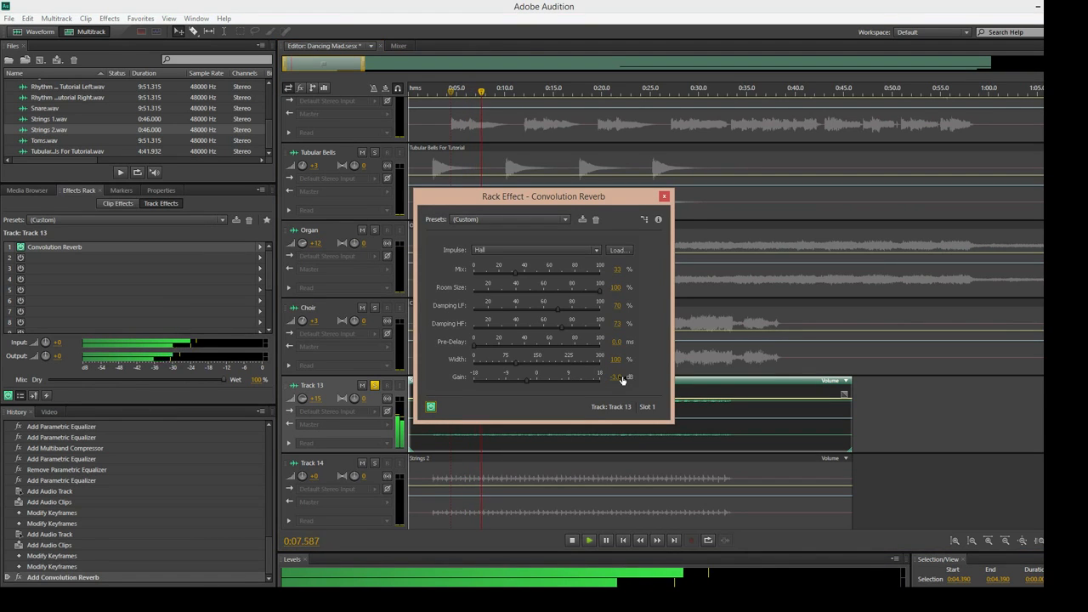
left_click_drag(618, 378, 644, 377)
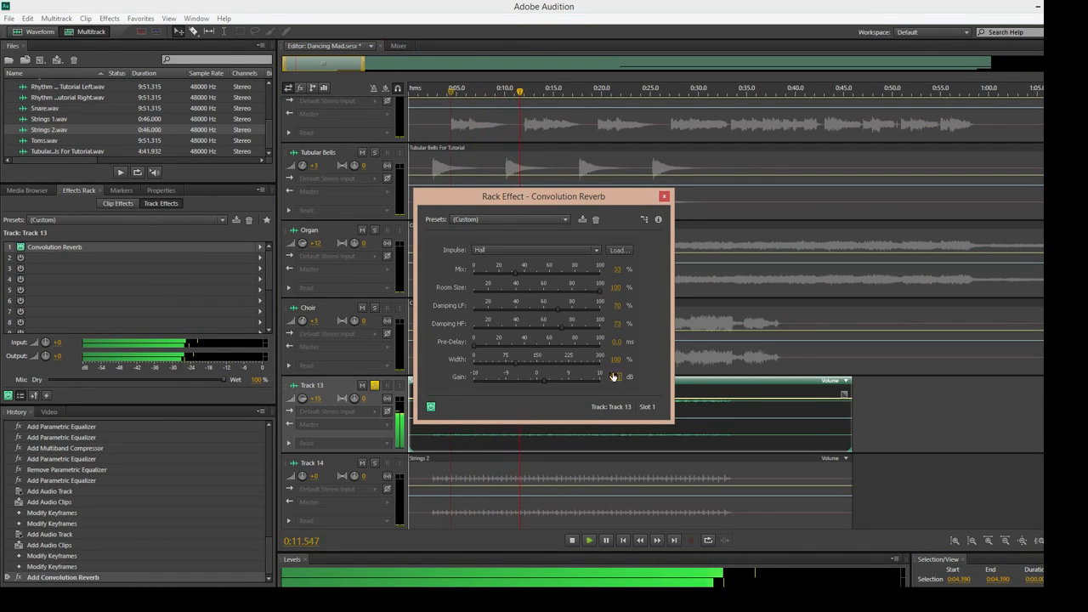
left_click_drag(514, 271, 520, 272)
left_click(664, 197)
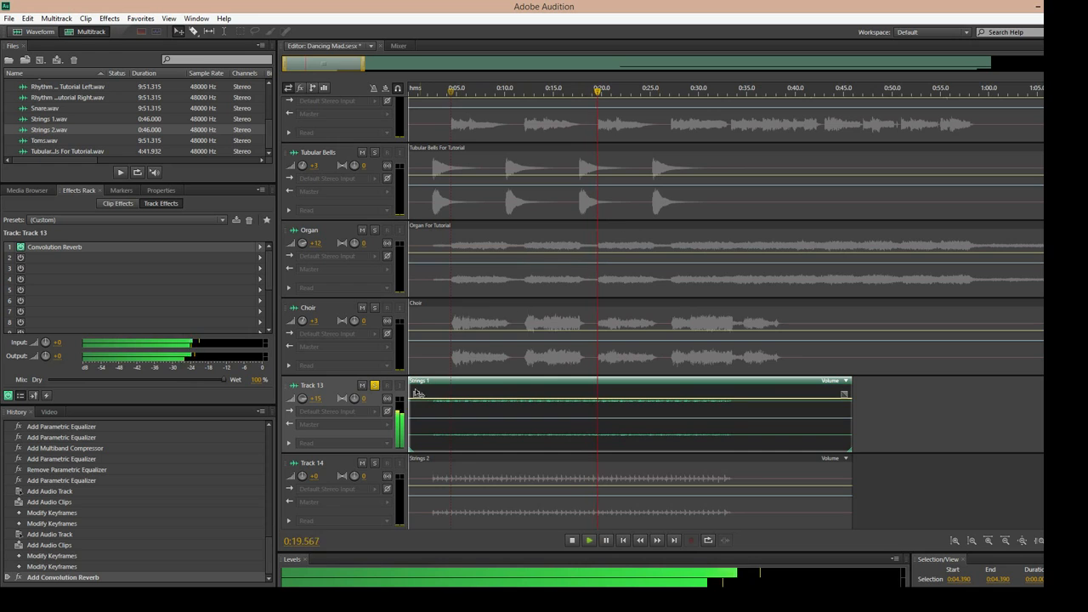
left_click(374, 386)
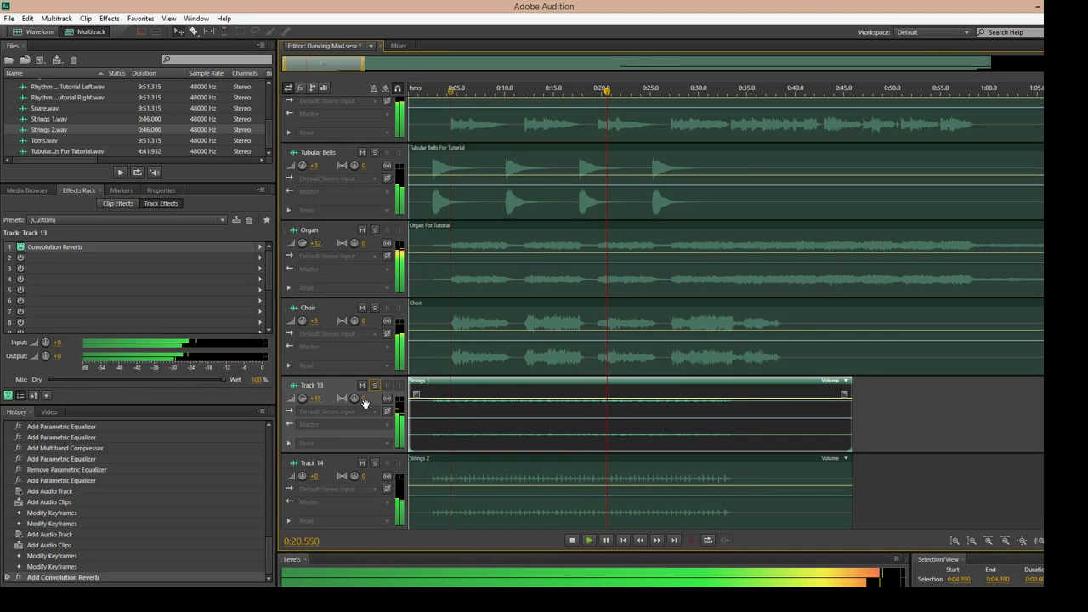
Step: Solo the Strings 2 track, play from about 0:02 and lower the track's volume to +3.6 dB
left_click(375, 464)
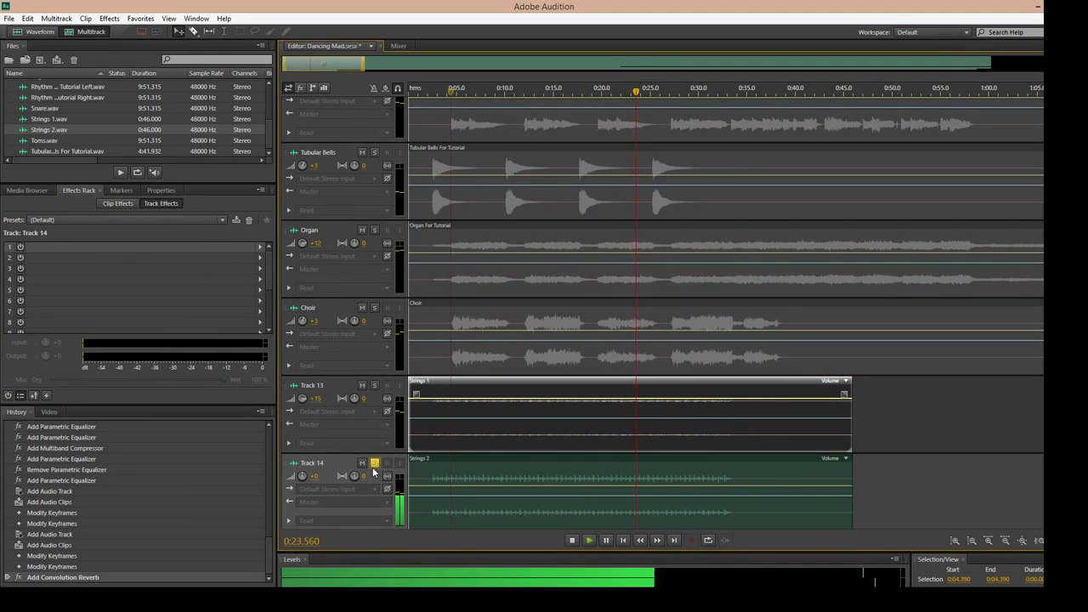
left_click(429, 88)
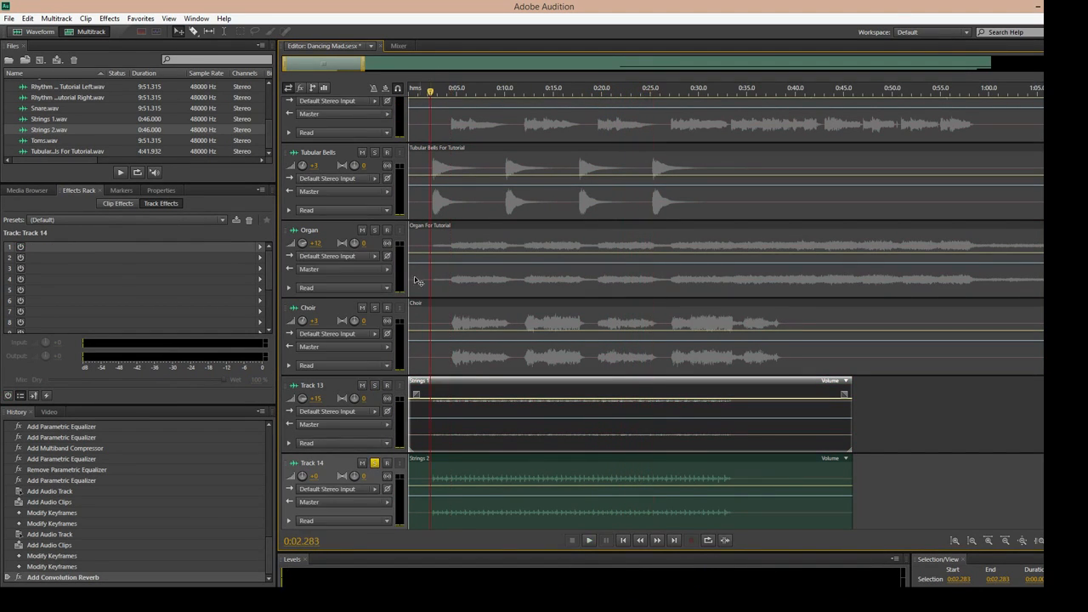
left_click_drag(315, 481, 307, 471)
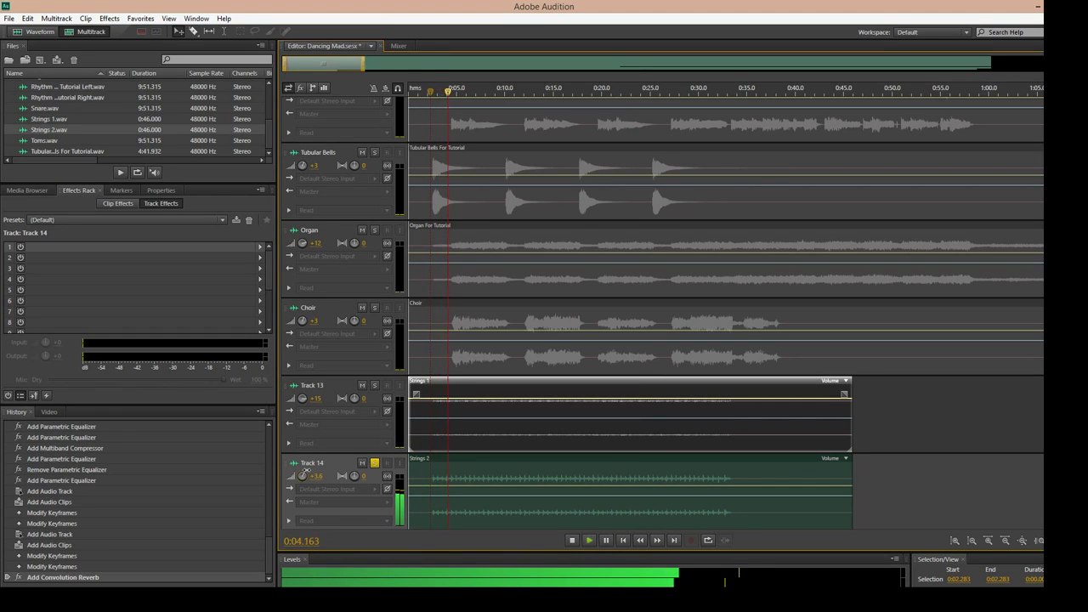
Step: Add a Convolution Reverb to the Strings 2 track with the Hall impulse, 40% mix and about 4.4 dB gain, then unsolo the track
left_click(260, 247)
mouse_move(323, 351)
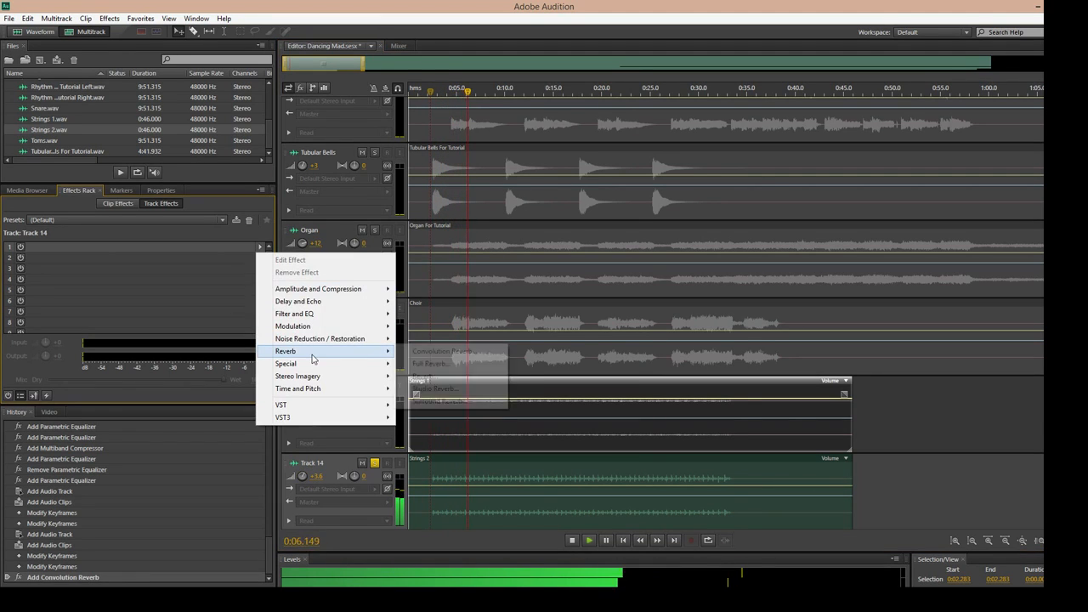
left_click(418, 356)
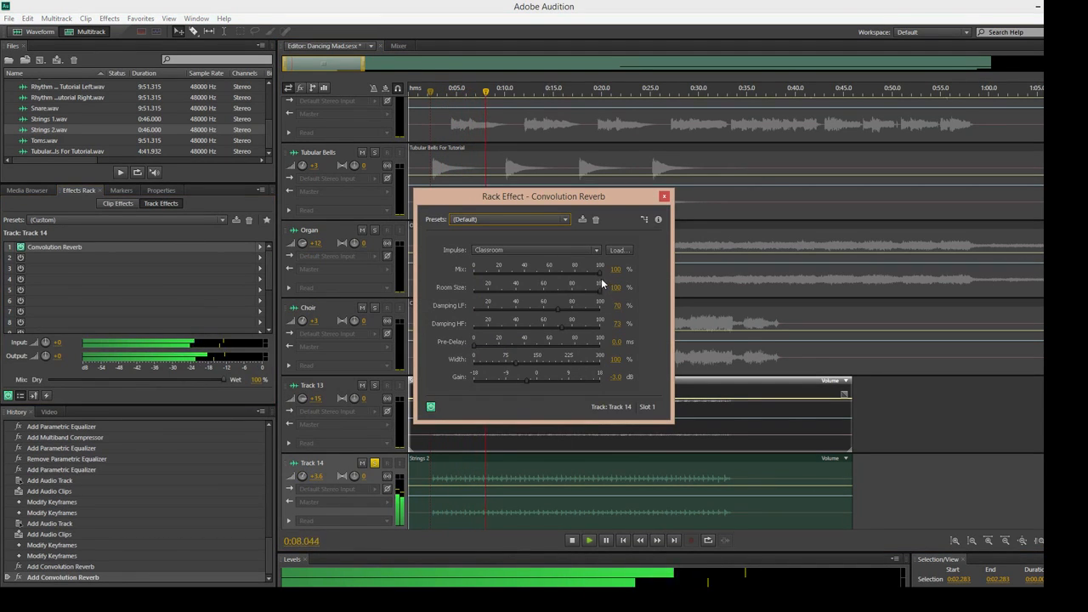
left_click_drag(600, 270, 524, 271)
left_click(527, 251)
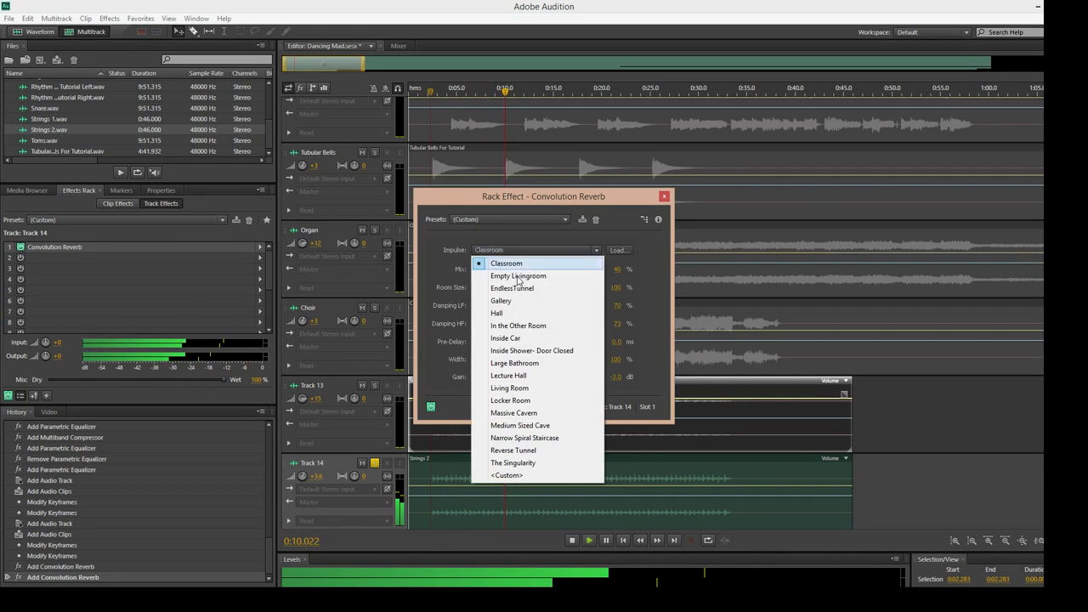
left_click(514, 312)
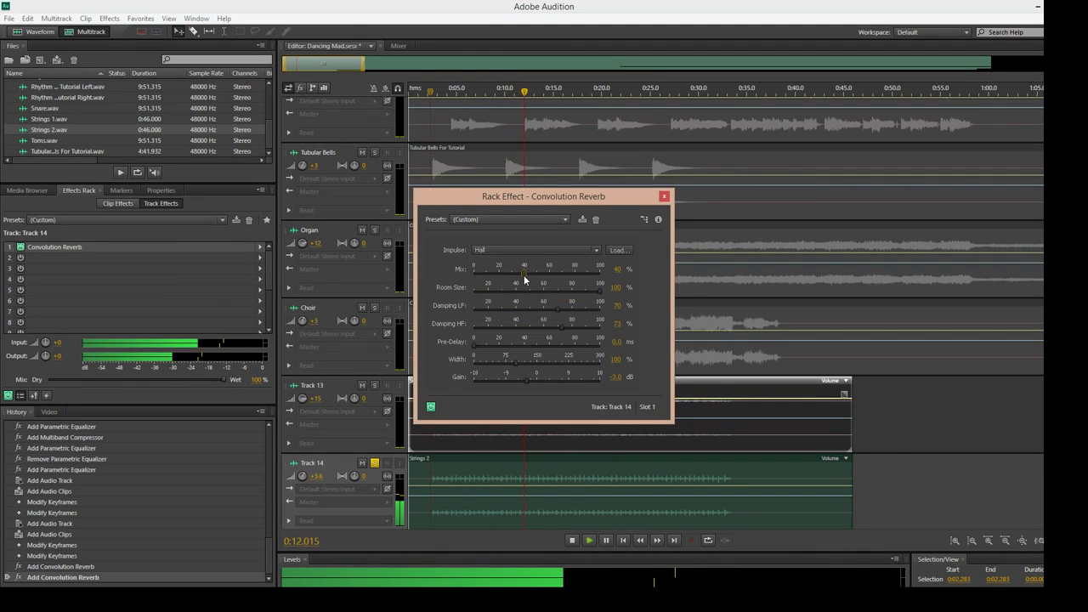
left_click_drag(528, 379, 554, 381)
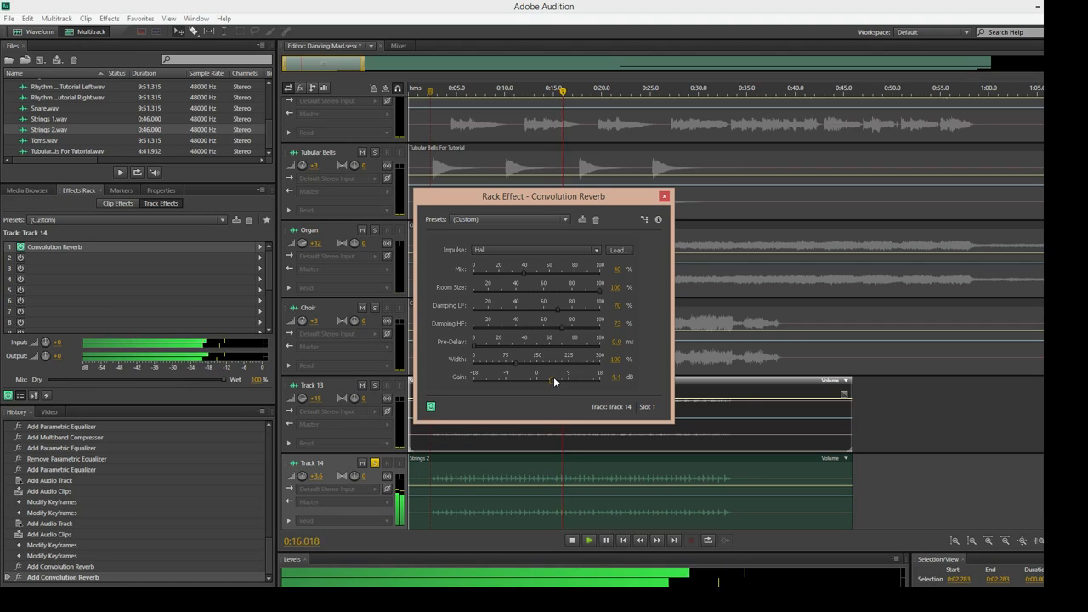
left_click(664, 196)
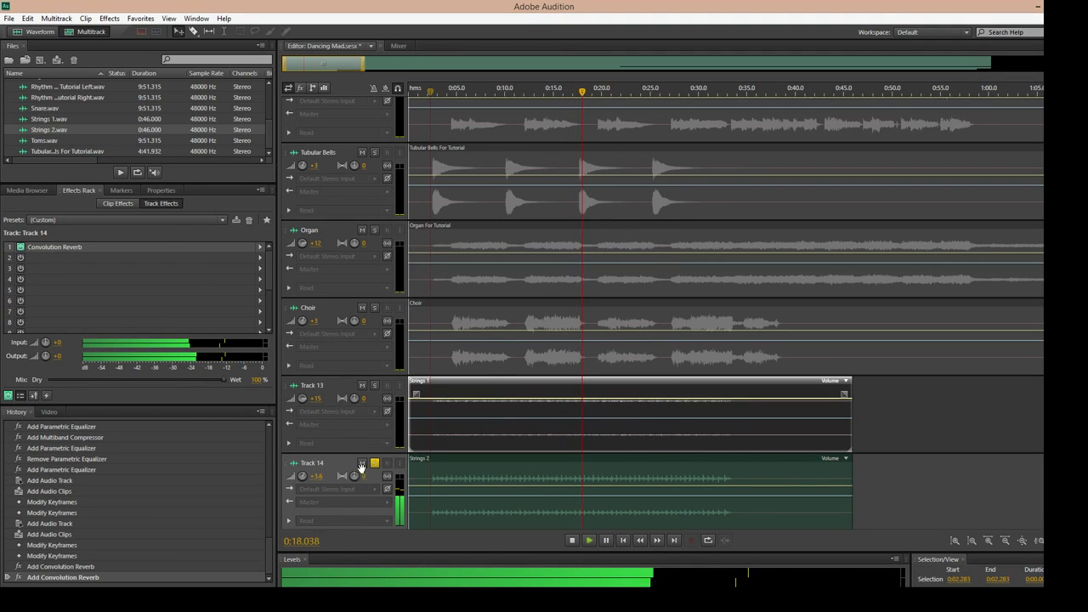
left_click(373, 463)
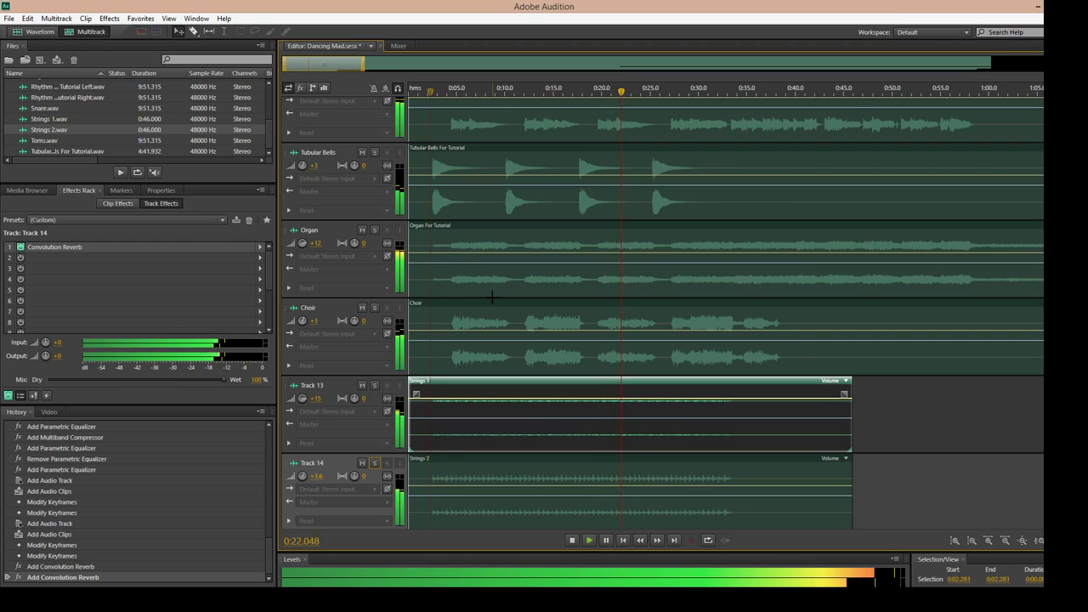
Step: Set the Strings 2 track's volume to +4 dB and the Strings 1 track's volume to +13 dB during playback
left_click(316, 398)
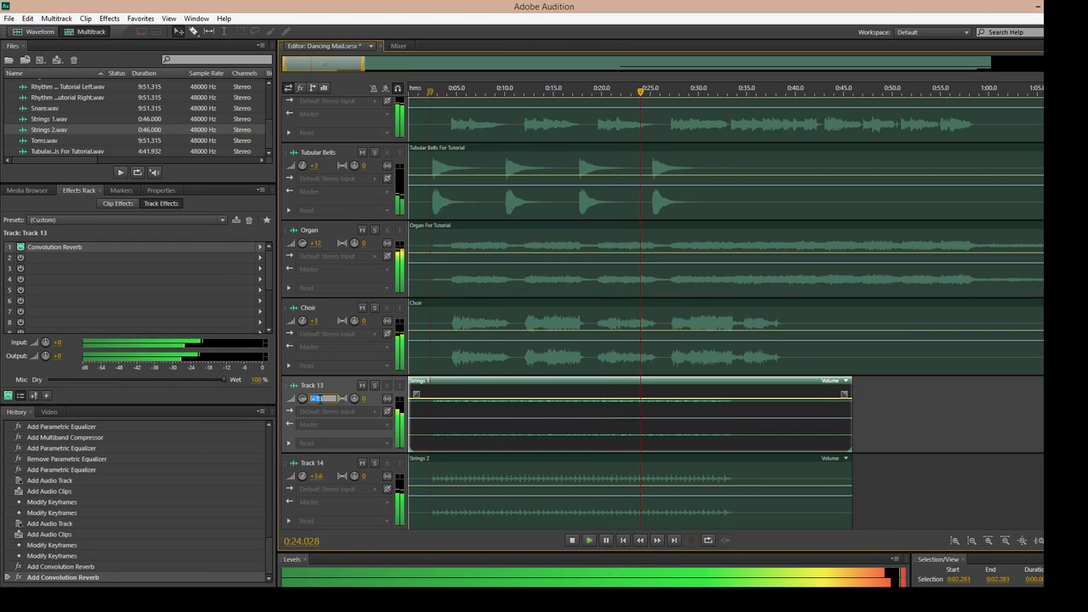
left_click(323, 476)
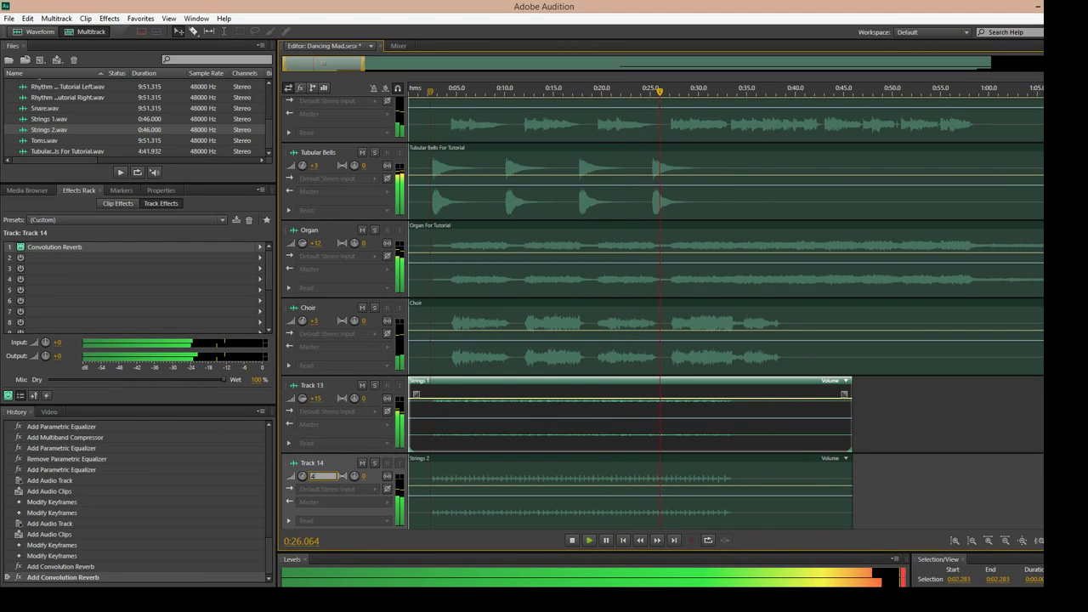
type("4")
key("Return")
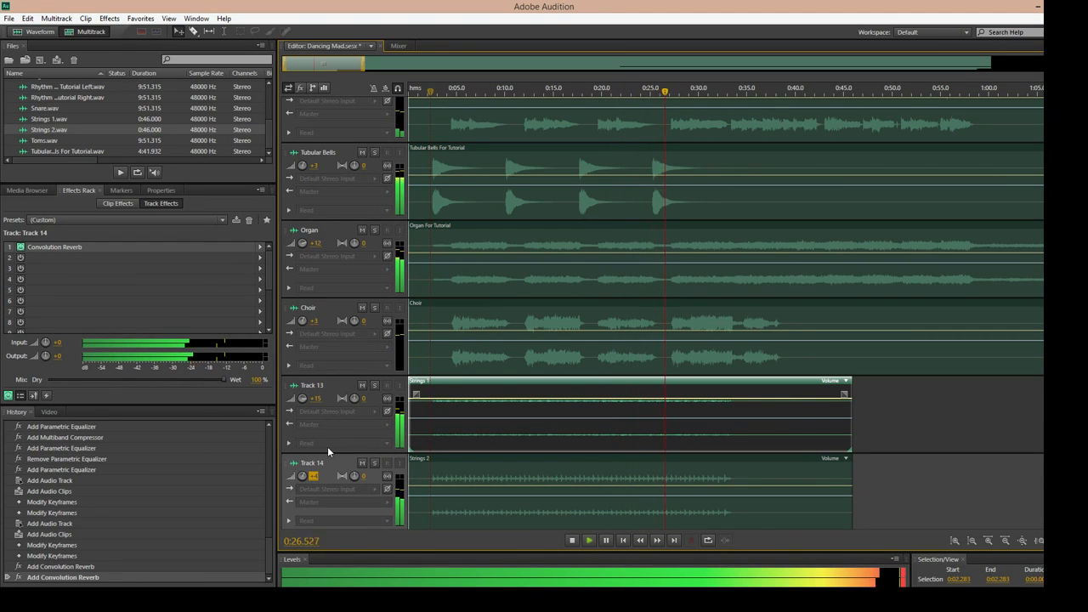
left_click(319, 399)
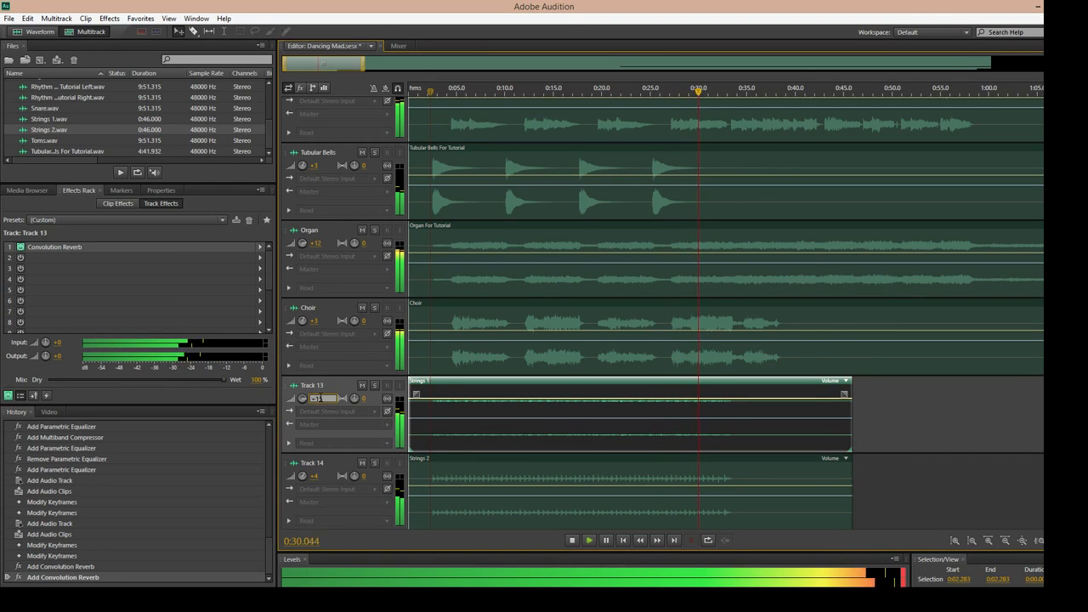
type("13")
key("Return")
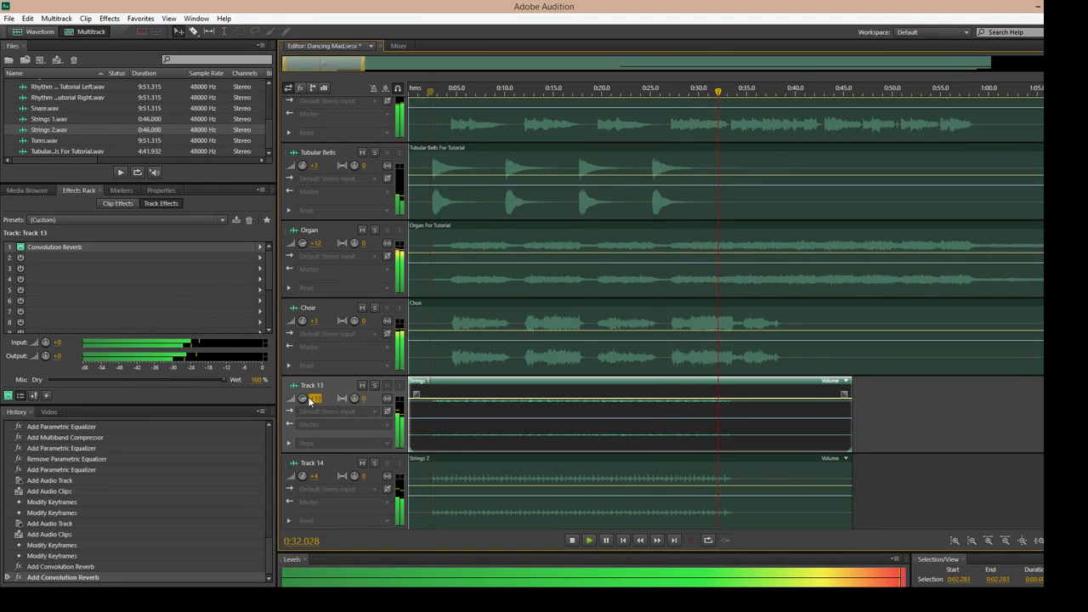
Step: Solo the Strings 2 track and play it from about 0:01 to check its sound, then unsolo it
key("space")
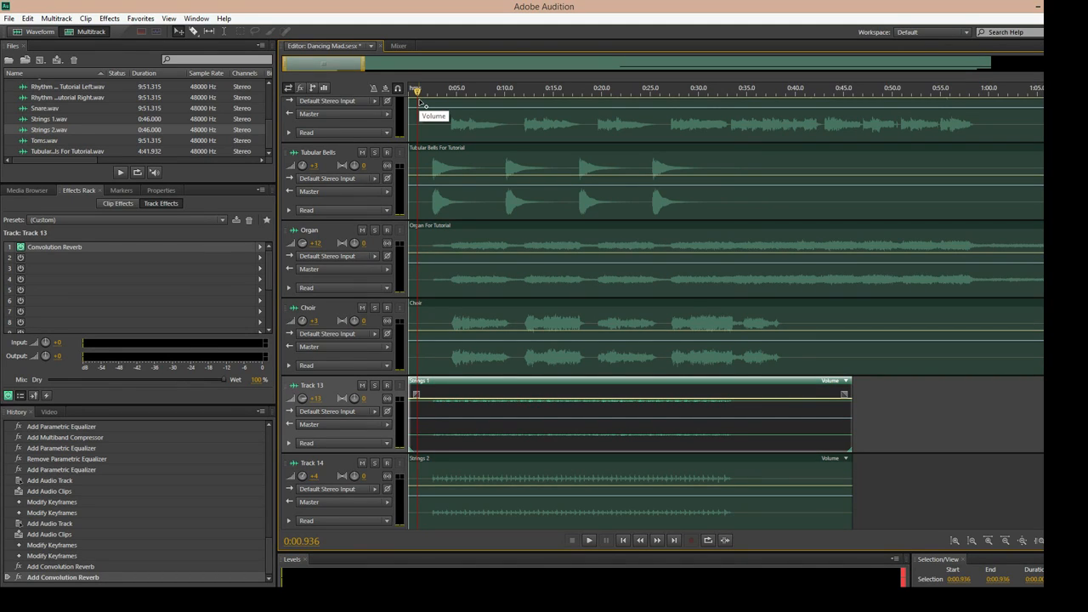
left_click(373, 463)
key("space")
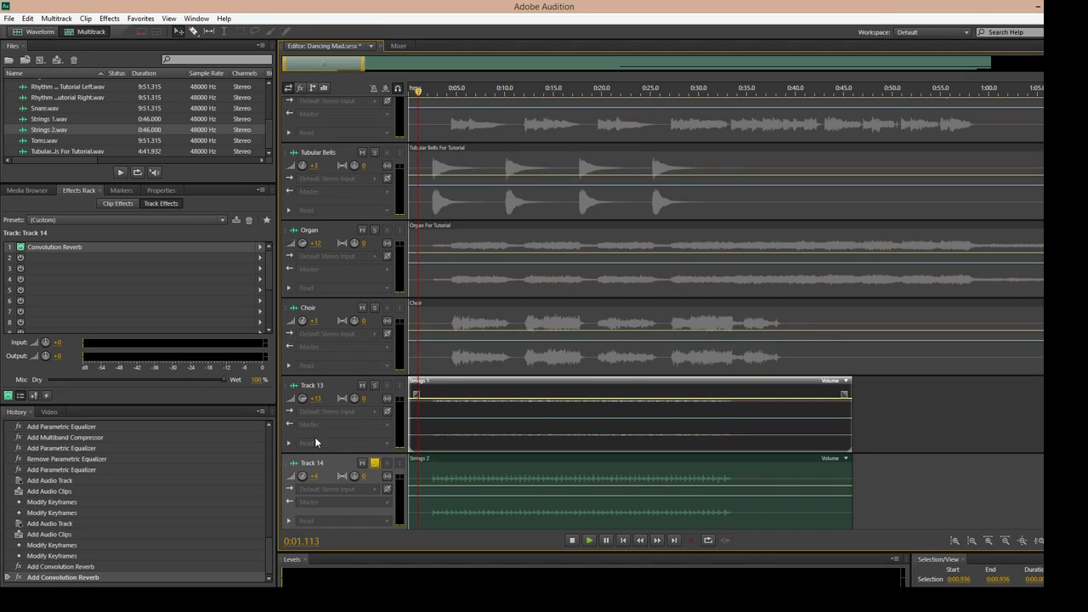
key("space")
left_click(374, 463)
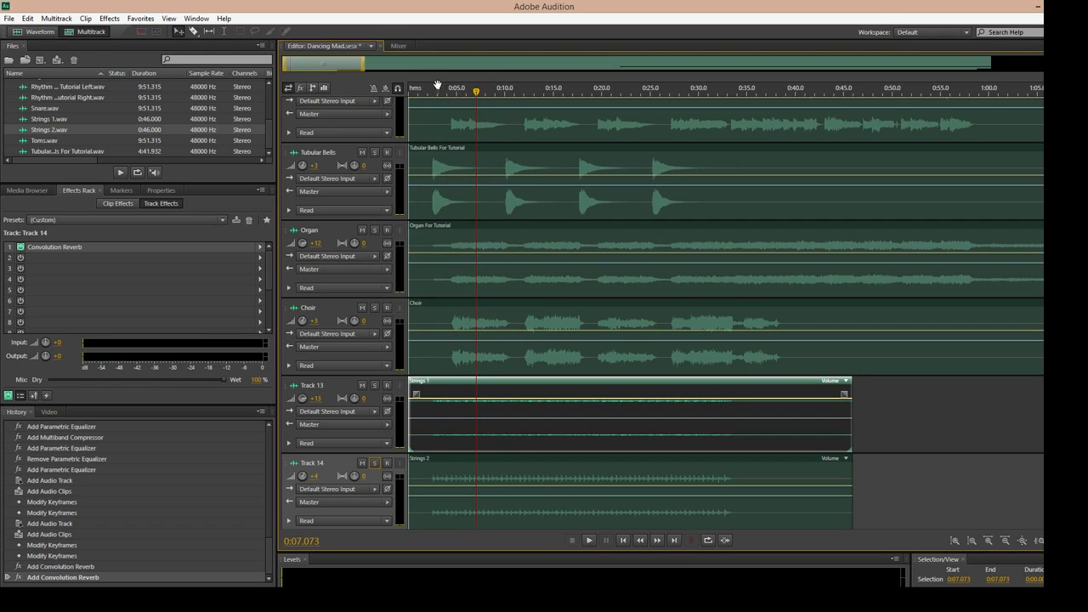
Step: Play the full mix from about 0:01 and set the volumes to +6 dB for Strings 2 and +14 dB for Strings 1
key("space")
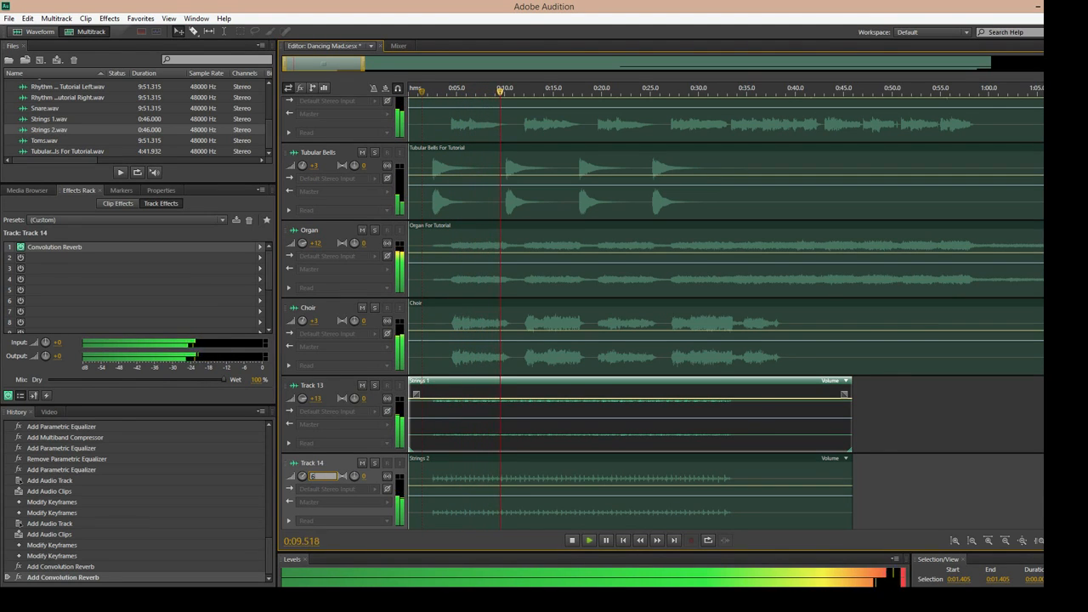
left_click(316, 396)
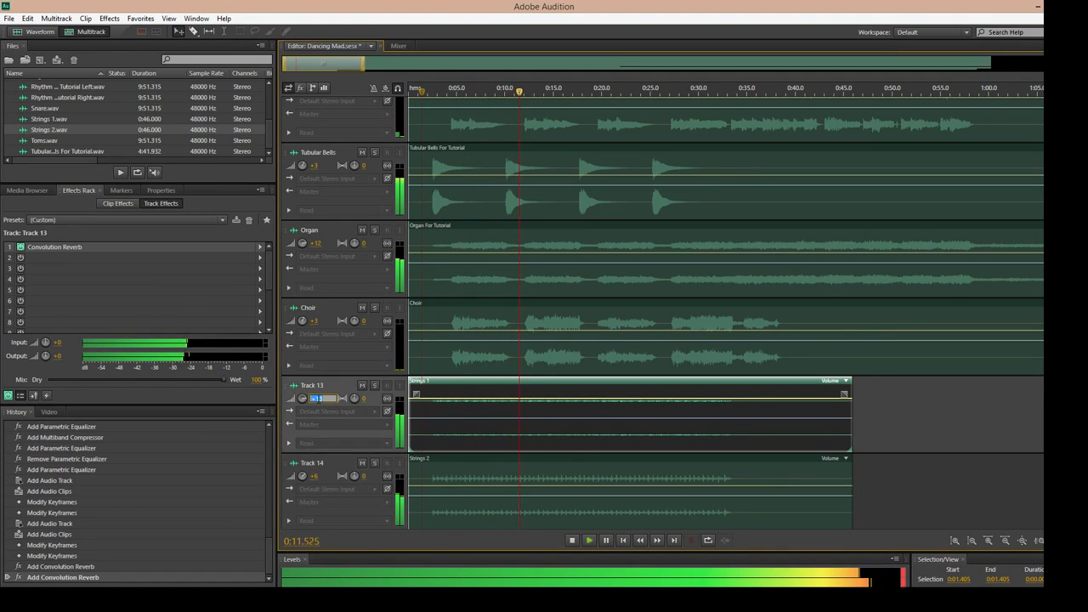
type("14")
key("Return")
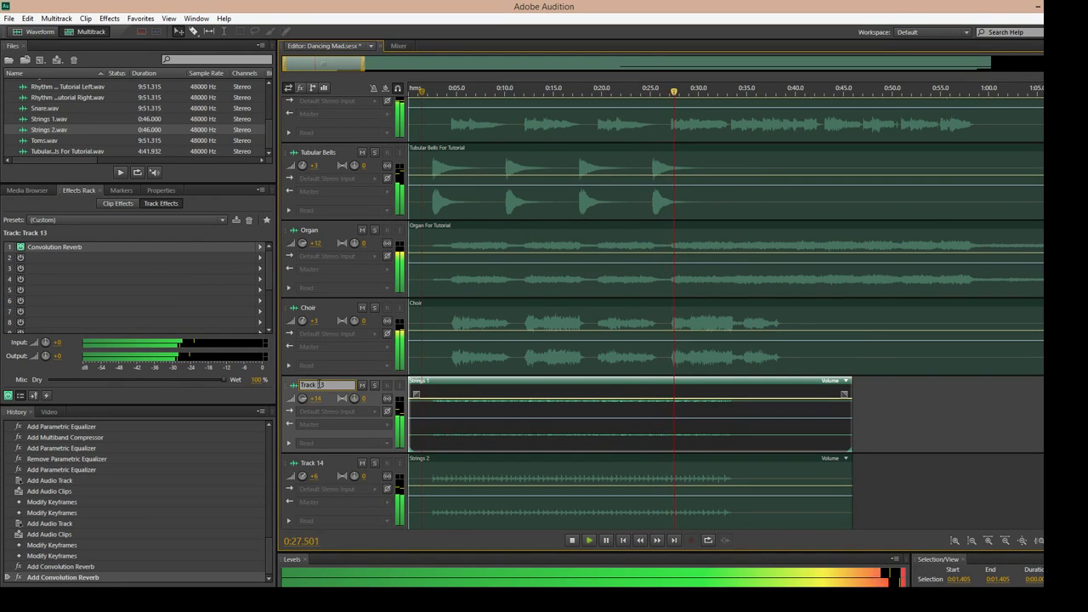
Step: Rename Track 13 as Strings
left_click(319, 384)
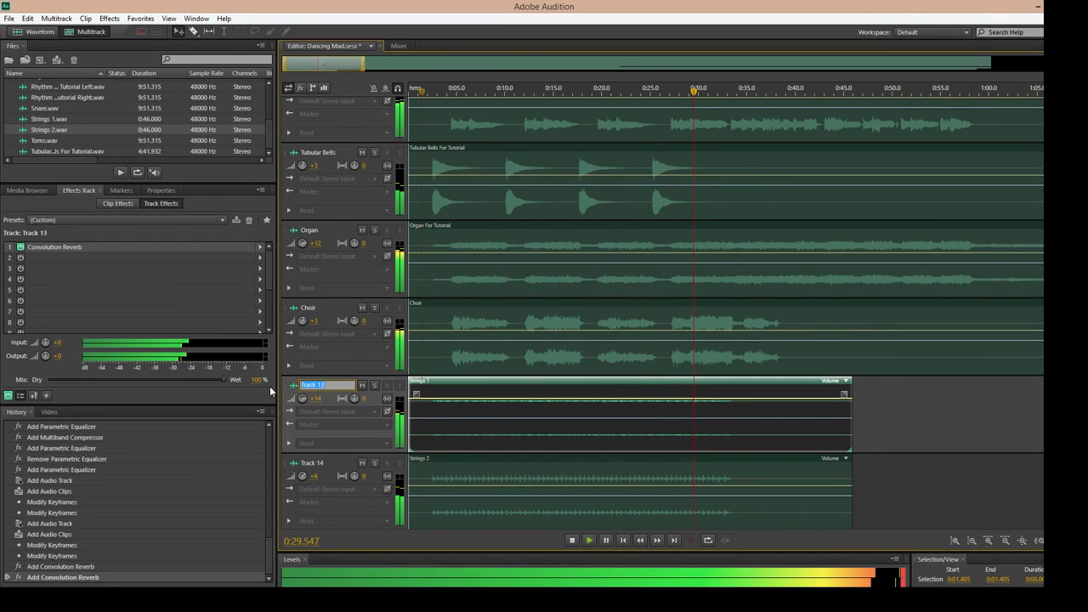
type("Strings")
key("Return")
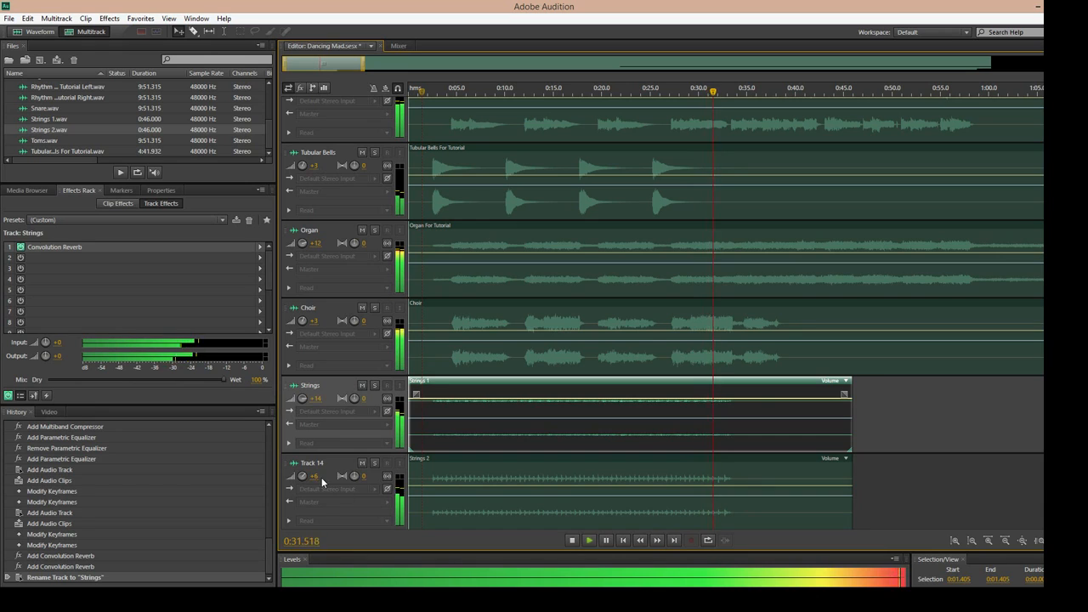
Step: Rename Track 14 as Strings 2
left_click(317, 464)
left_click(319, 465)
type("St")
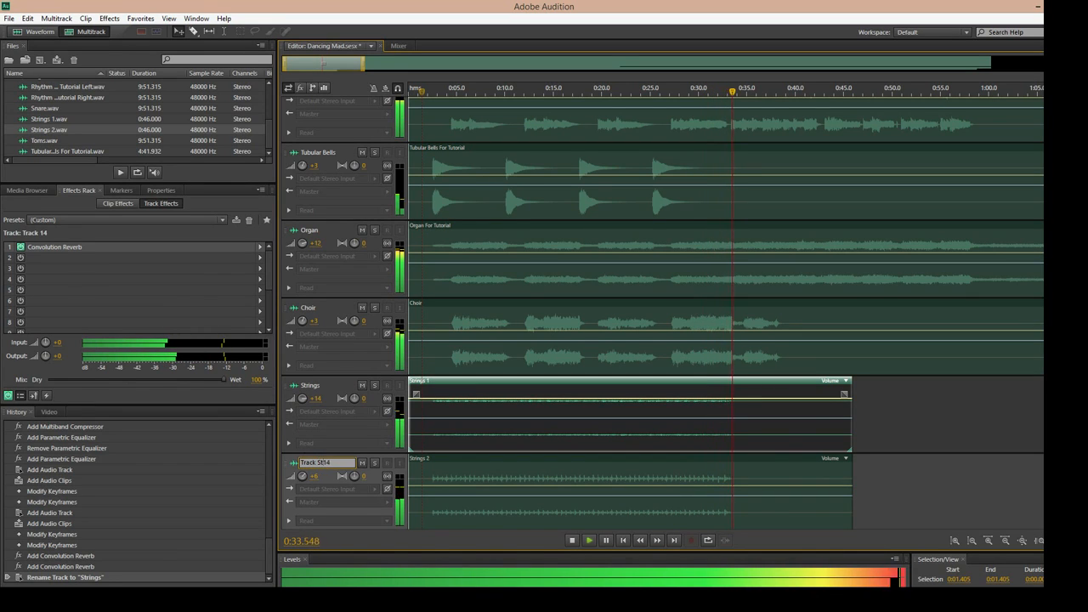
key("BackSpace")
key("BackSpace")
key("BackSpace")
key("BackSpace")
key("BackSpace")
key("BackSpace")
key("BackSpace")
key("BackSpace")
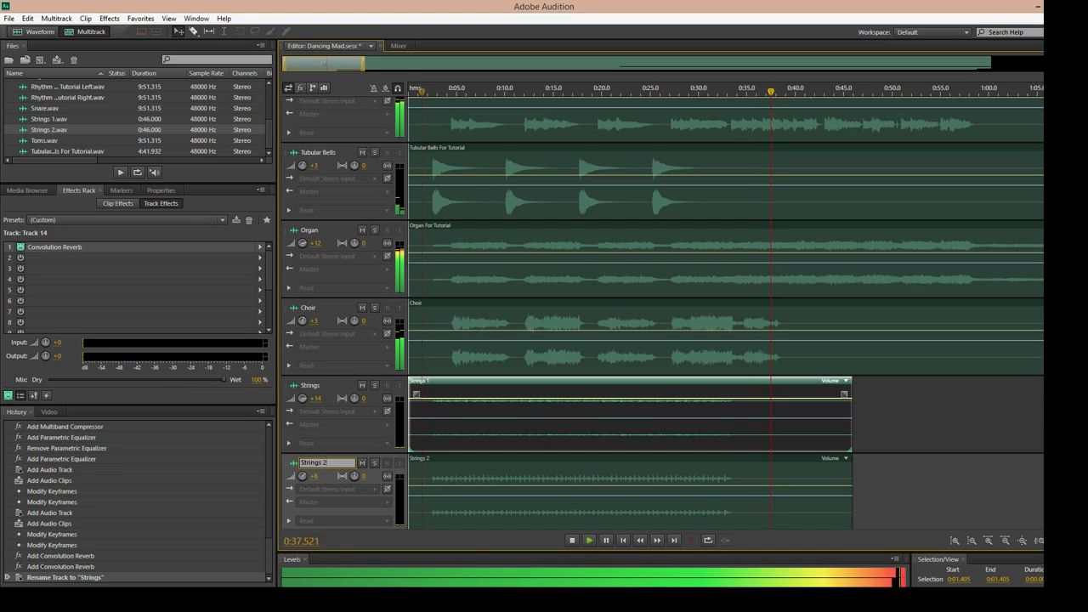
key("Return")
Step: Add the number 1 to the Strings track's name so it reads Strings 1
left_click(319, 389)
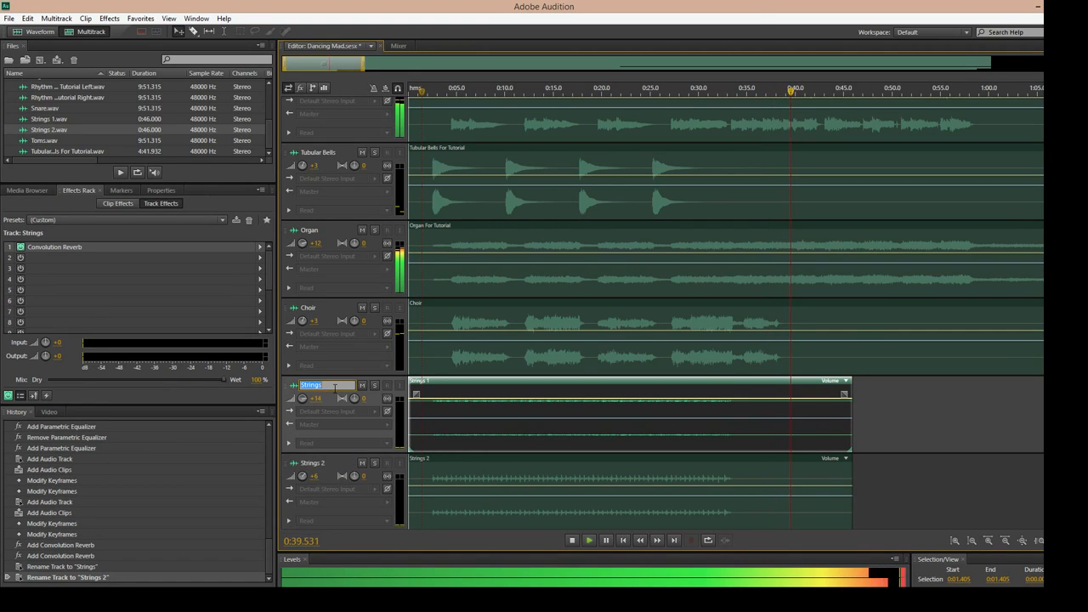
type("1")
key("Return")
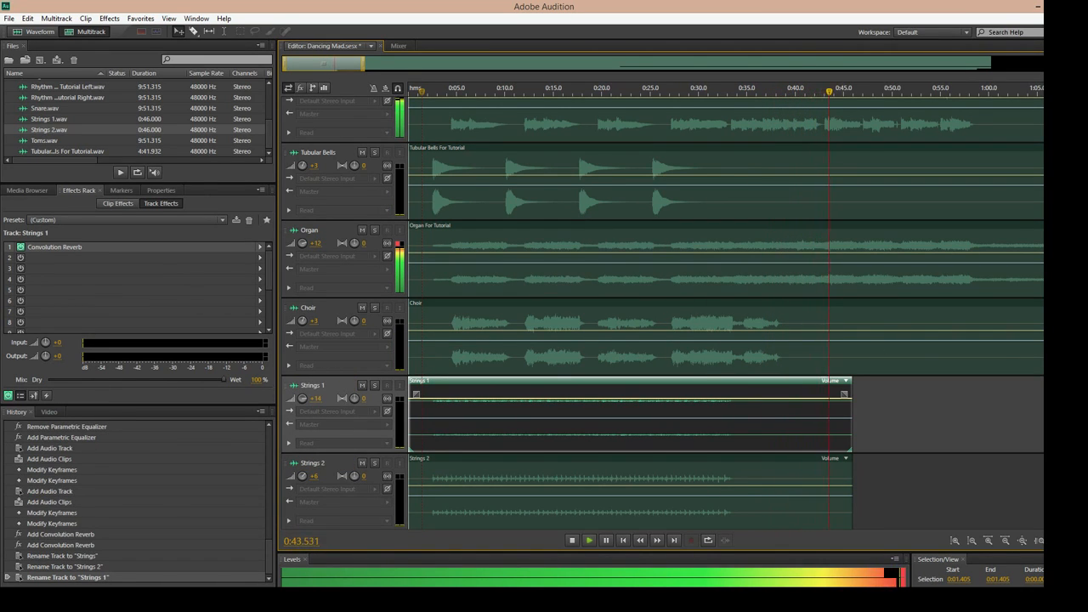
key("space")
scroll(723, 314, "down", 2)
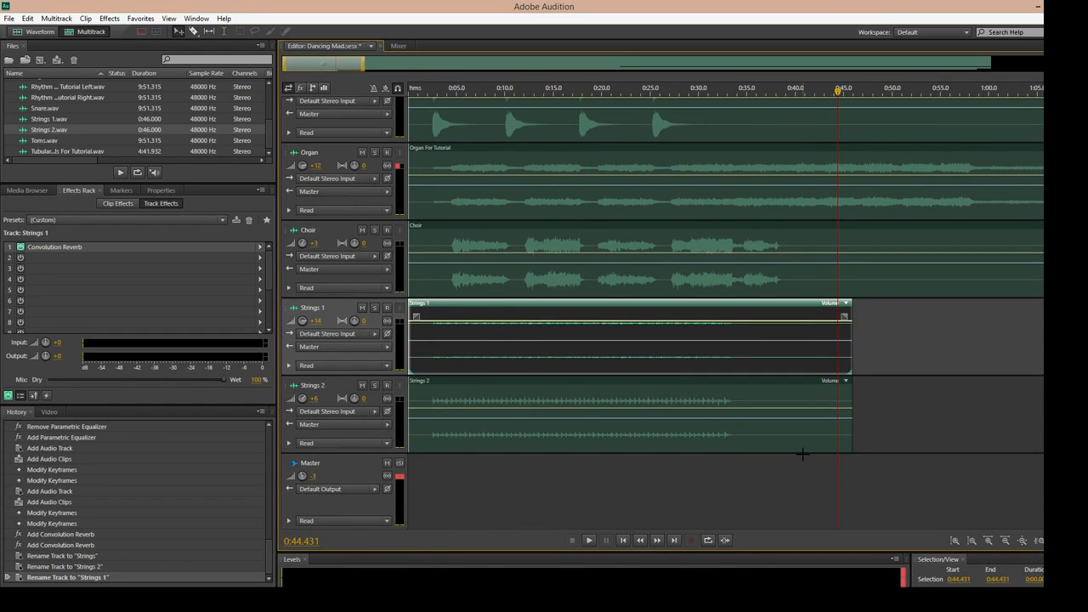
left_click(338, 466)
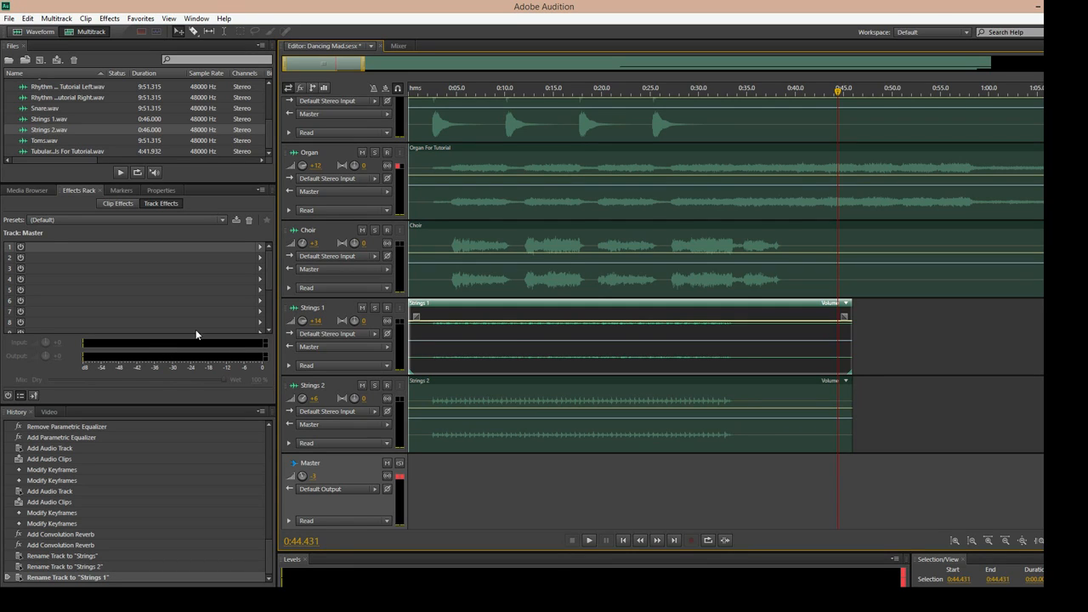
left_click(261, 248)
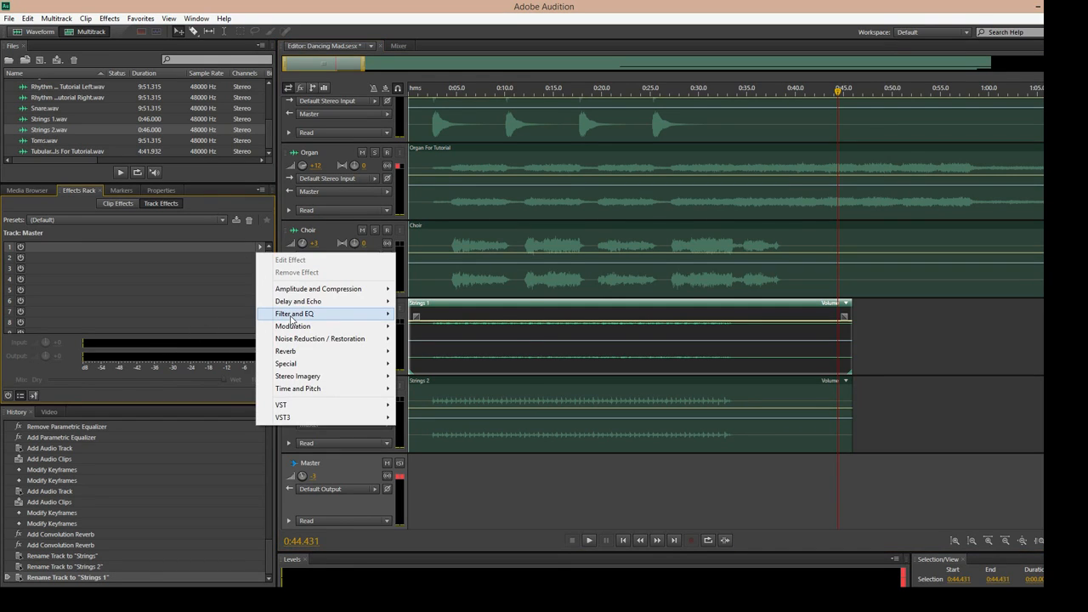
mouse_move(287, 320)
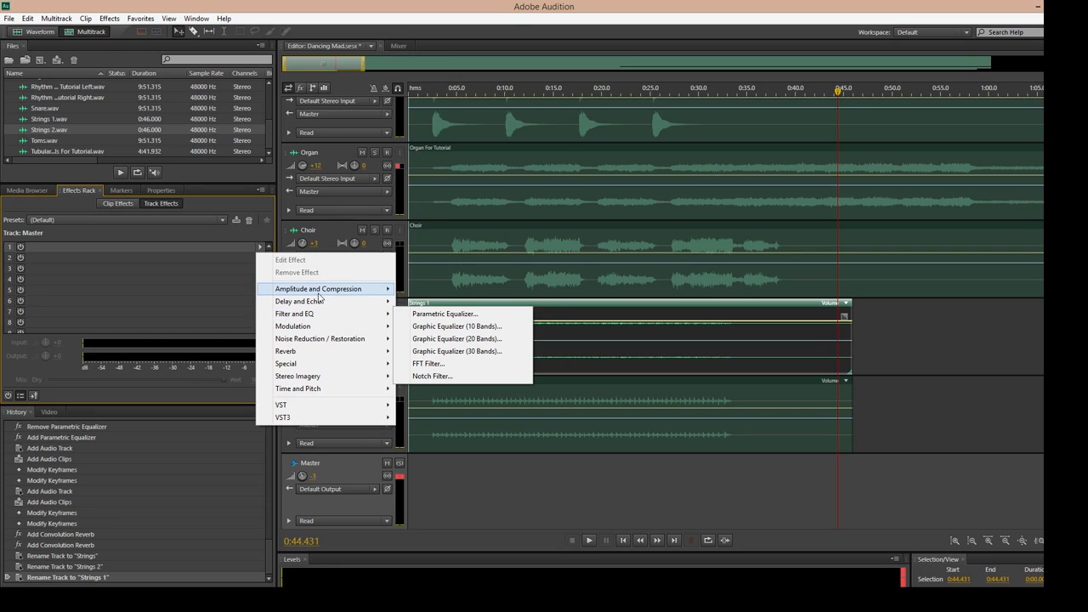
mouse_move(321, 295)
left_click(360, 474)
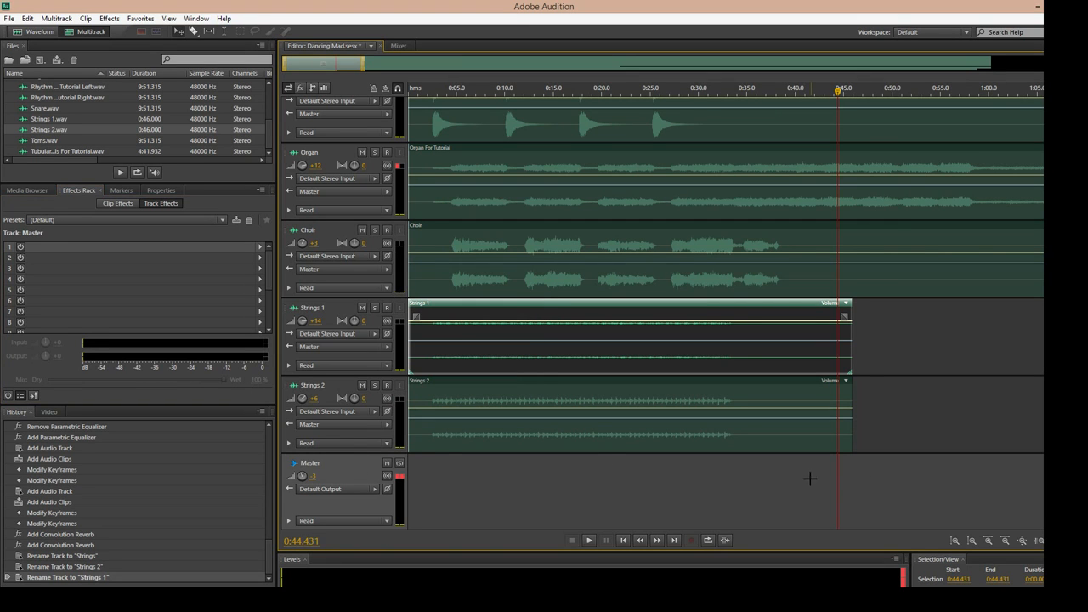
scroll(662, 313, "up", 10)
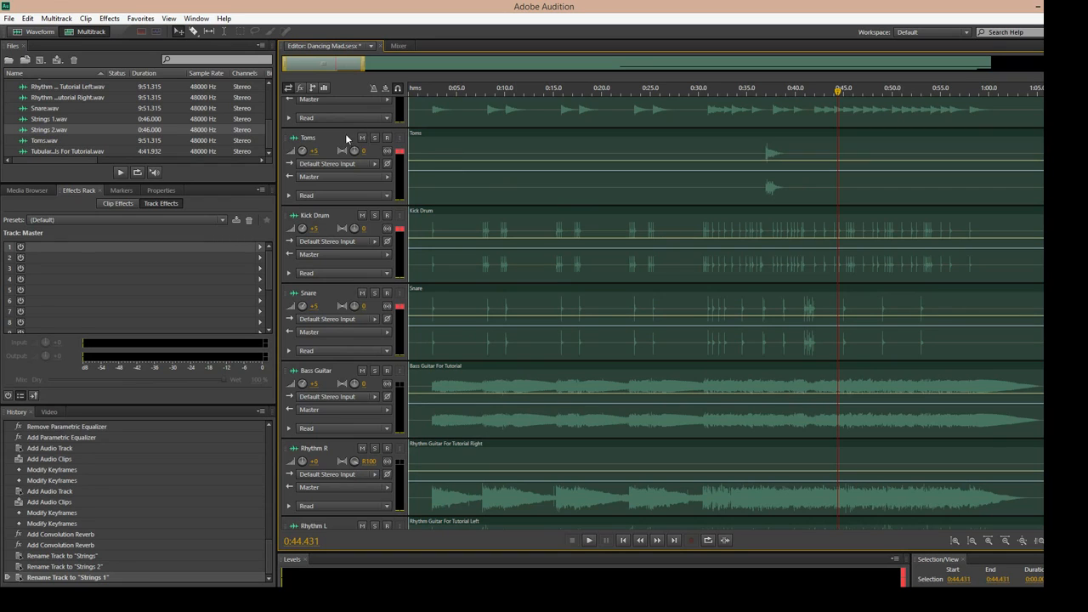
left_click(343, 135)
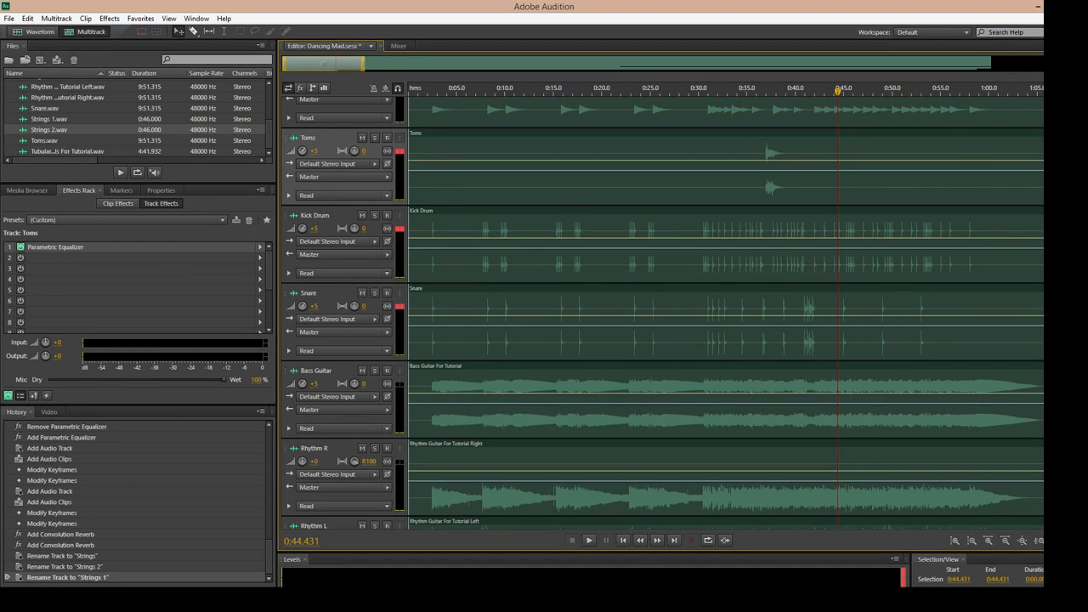
scroll(663, 313, "down", 10)
Step: Add a Hard Limiter to the first effect slot of the Master track
left_click(353, 470)
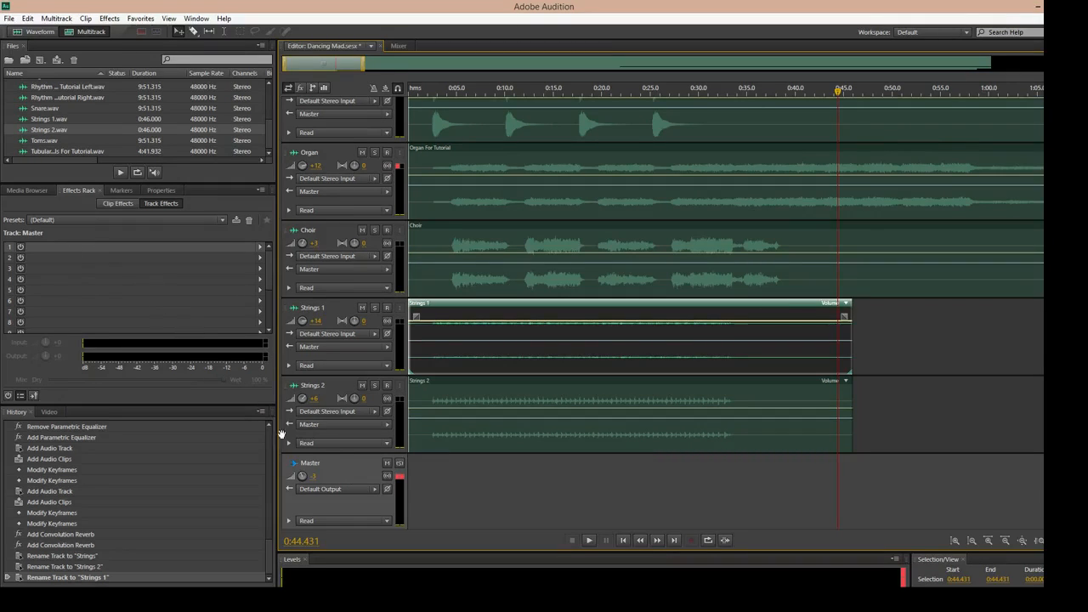
left_click(259, 246)
mouse_move(286, 304)
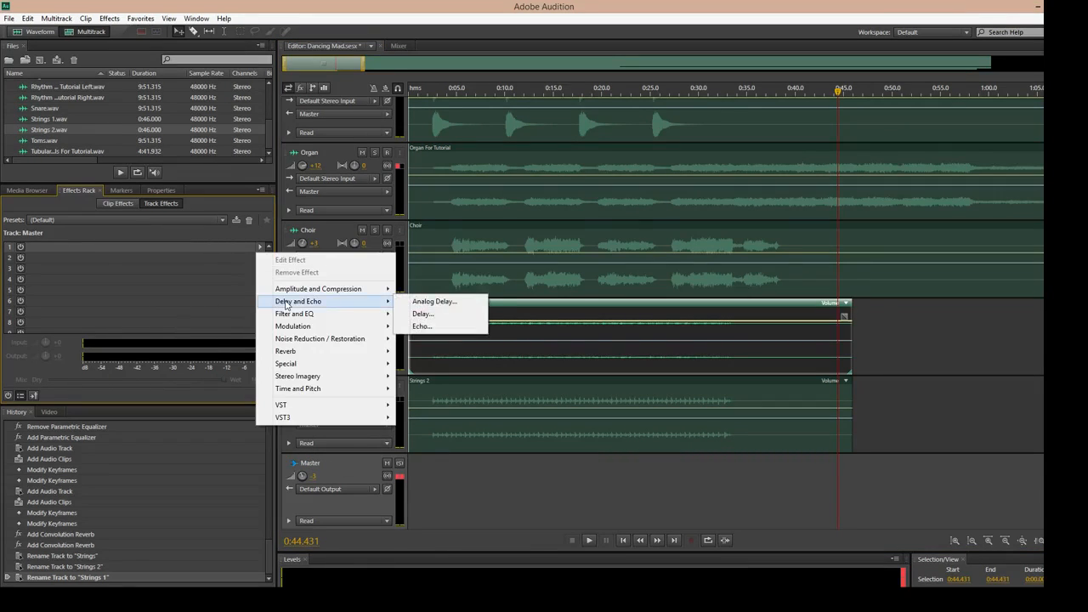
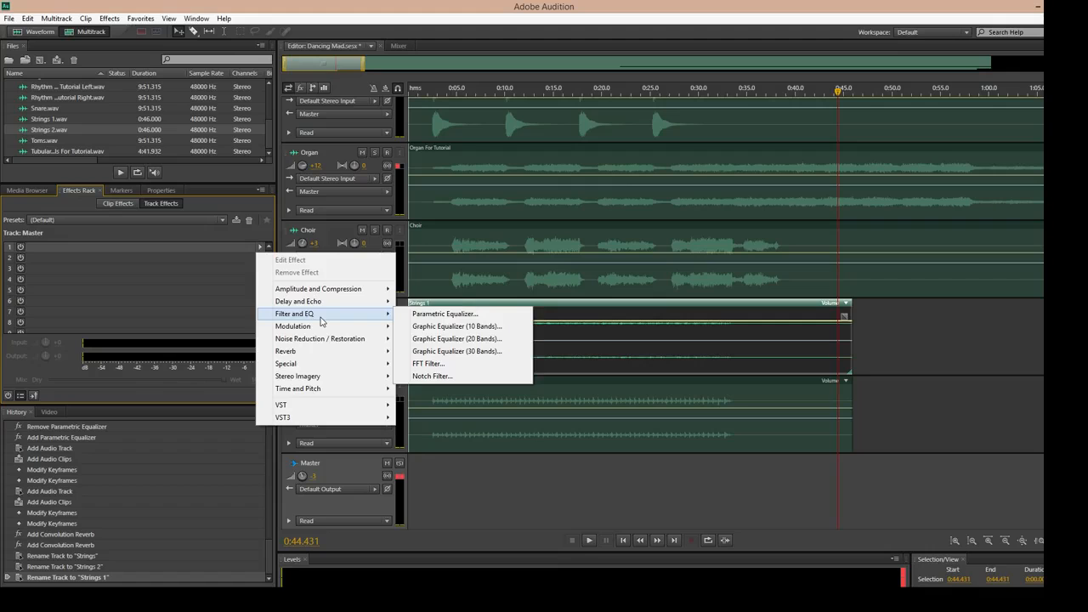
mouse_move(343, 289)
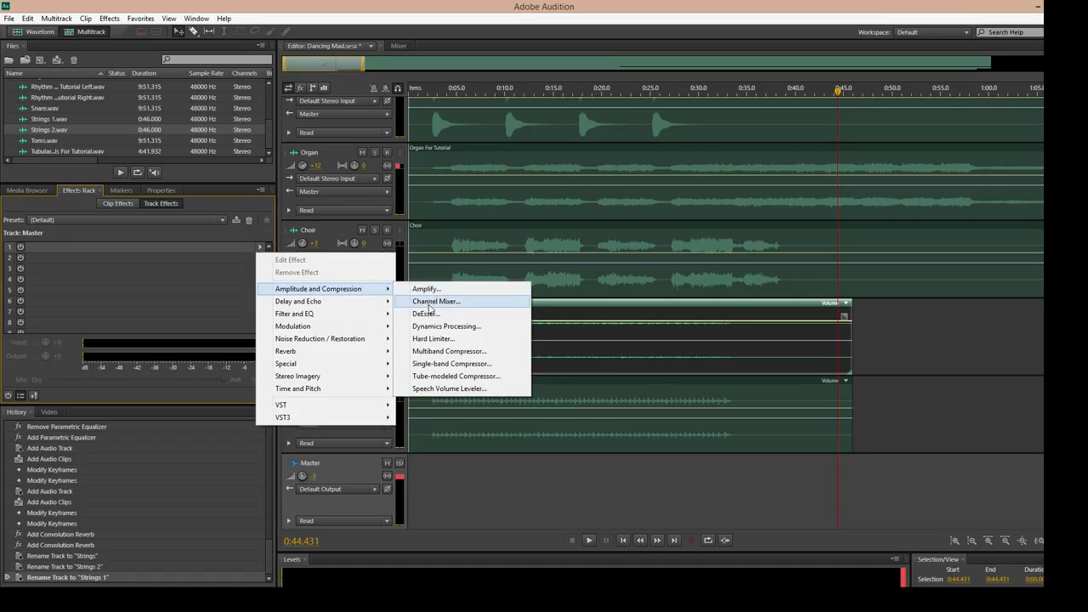
left_click(437, 340)
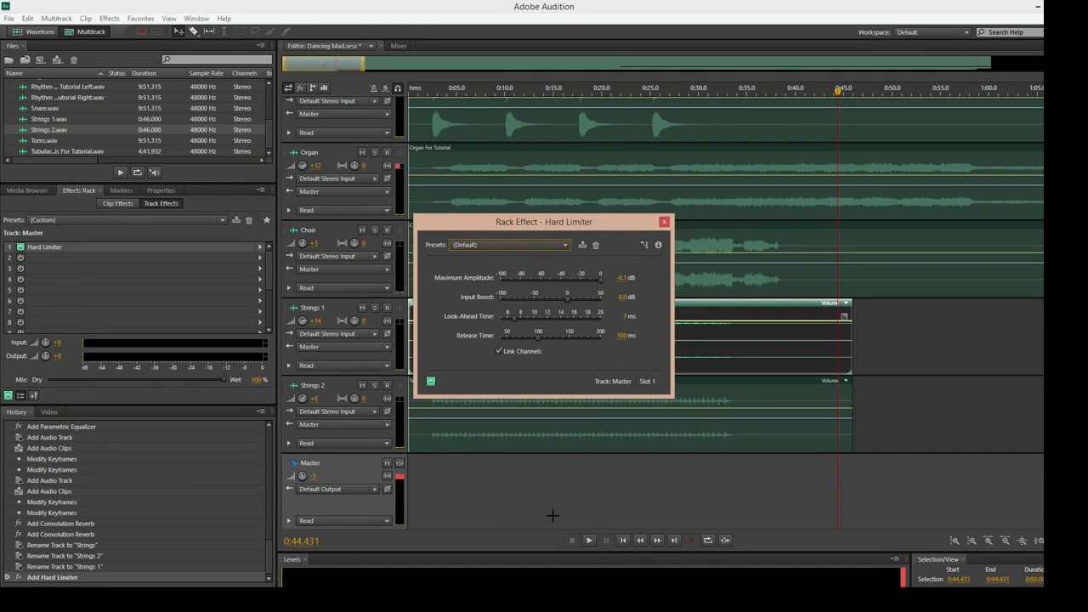
Step: Set the Master track's volume to +0 dB, clear the level meter's clip indicators and play the mix from about 0:02
left_click(315, 477)
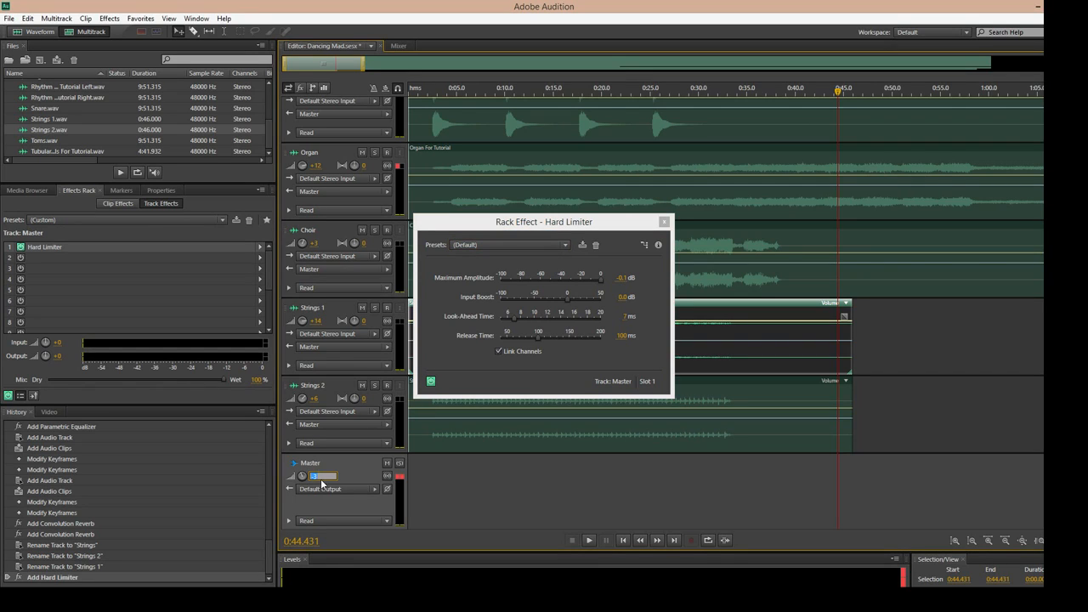
left_click(903, 578)
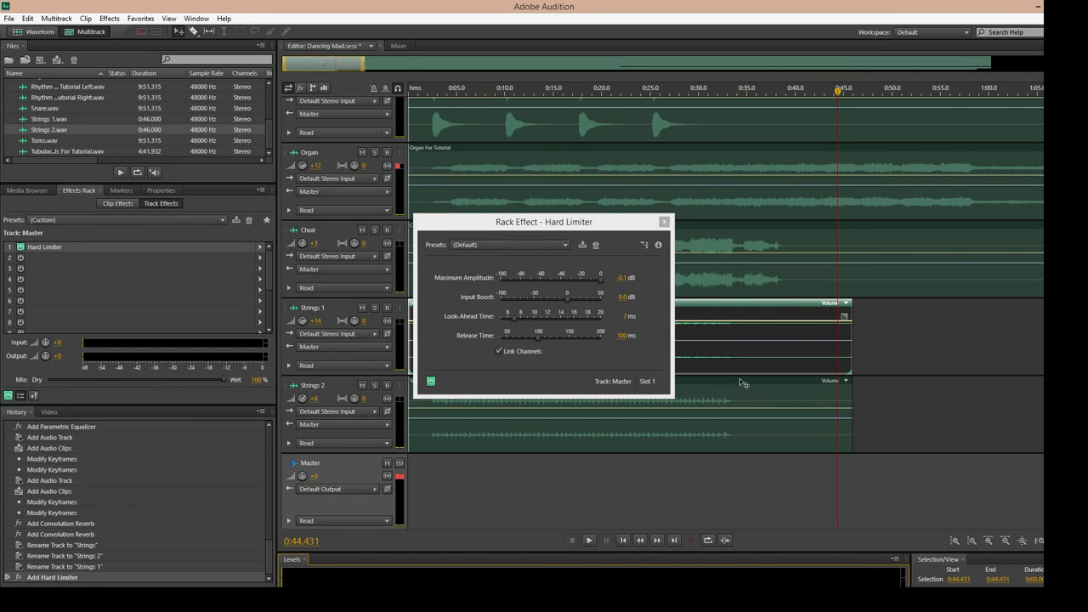
left_click(430, 89)
key("space")
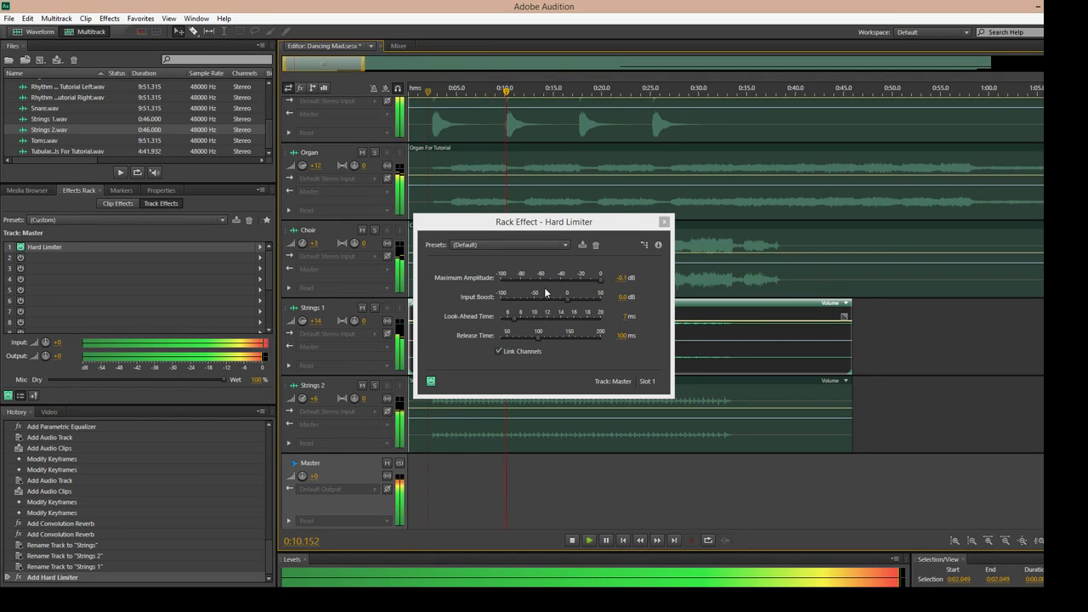
key("space")
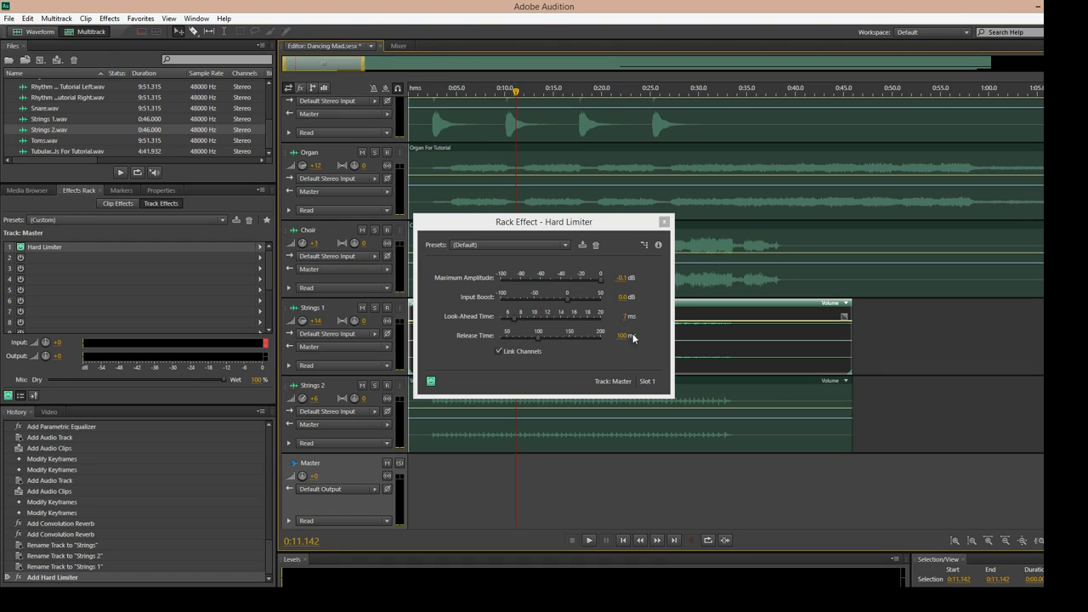
Step: Compare the mix from about 0:02 with the Master track's Hard Limiter bypassed and enabled
left_click(429, 96)
left_click(433, 382)
key("space")
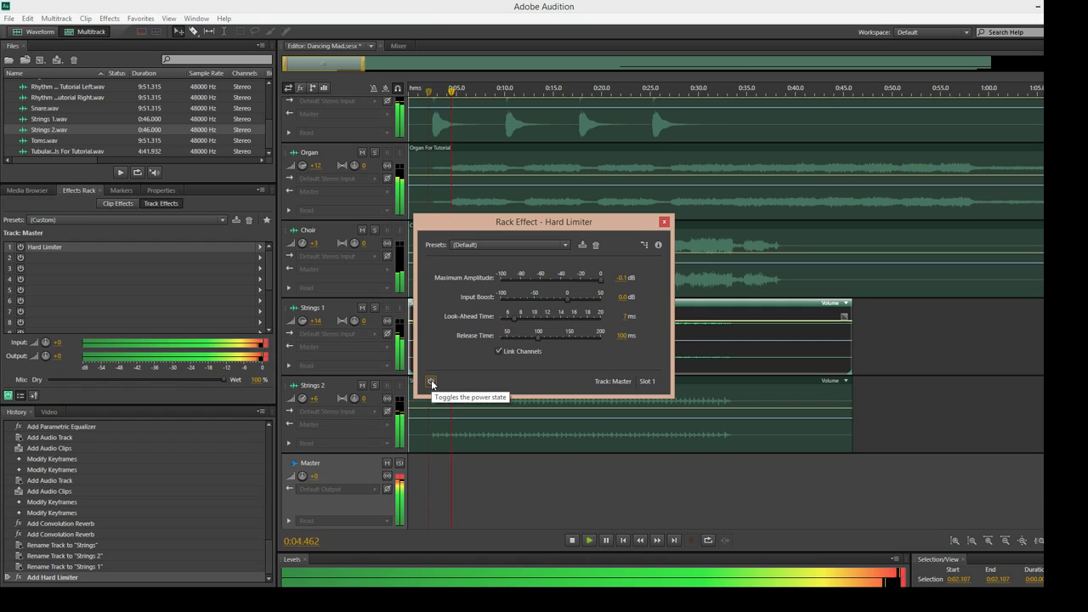
left_click(431, 381)
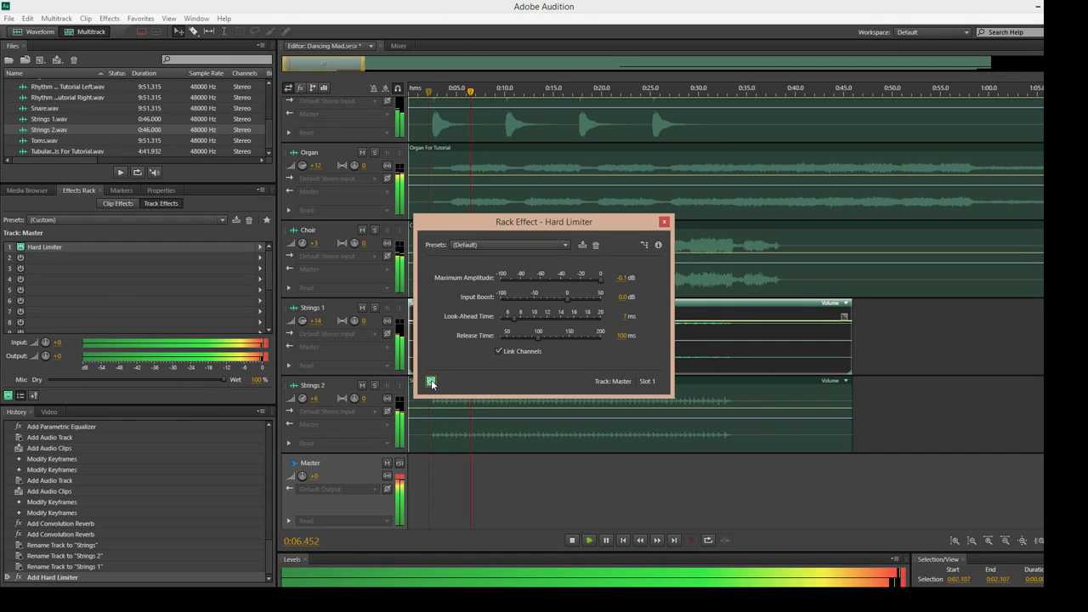
key("space")
left_click(423, 91)
key("space")
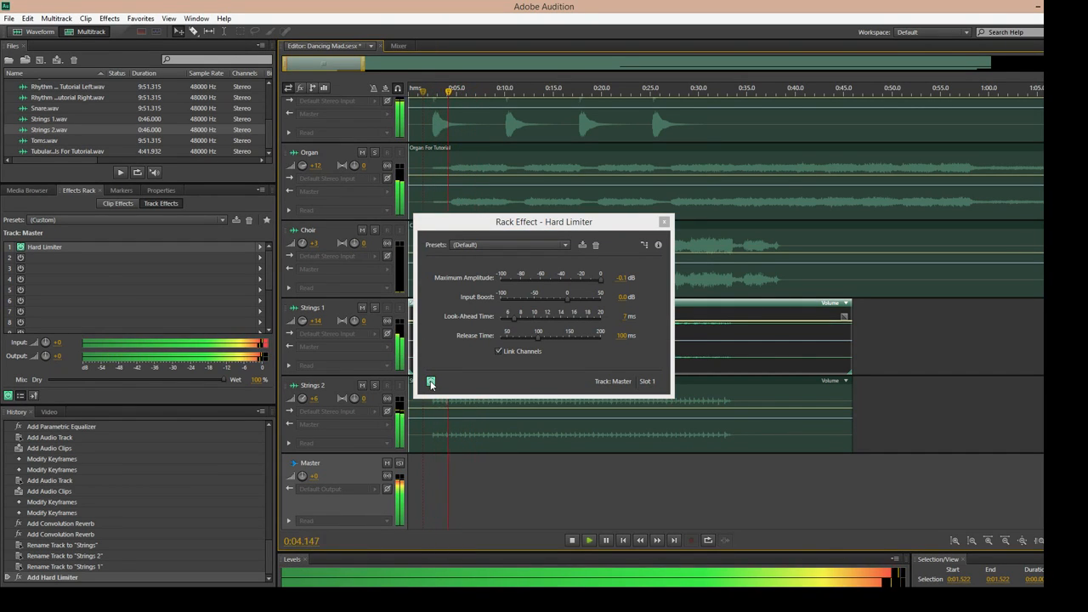
key("space")
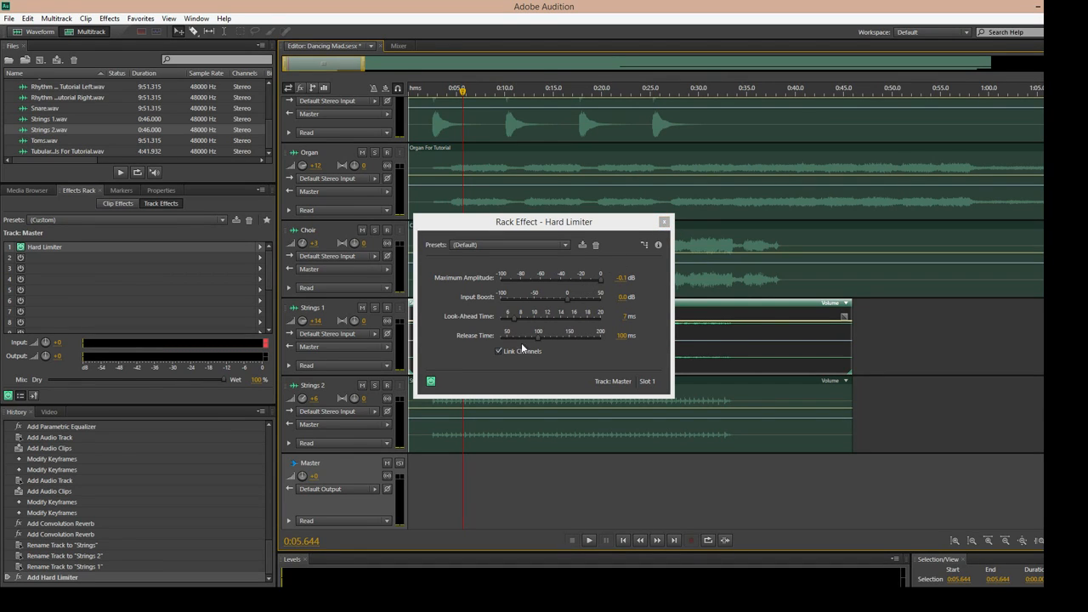
Step: Apply the Limit to -6dB preset to the Hard Limiter and play the start of the mix
left_click(520, 246)
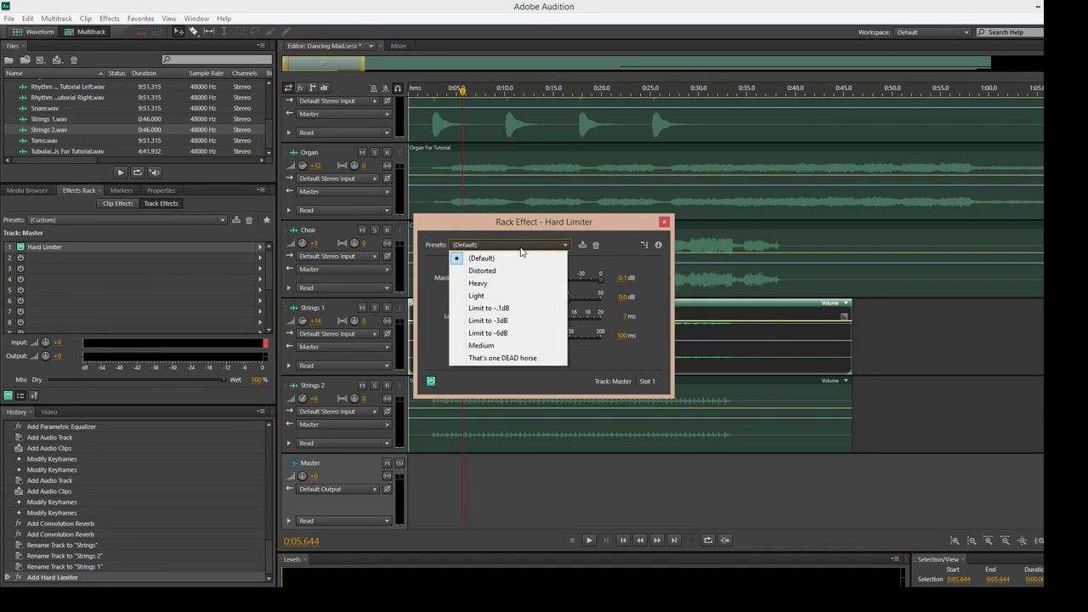
left_click(500, 333)
left_click(424, 119)
key("space")
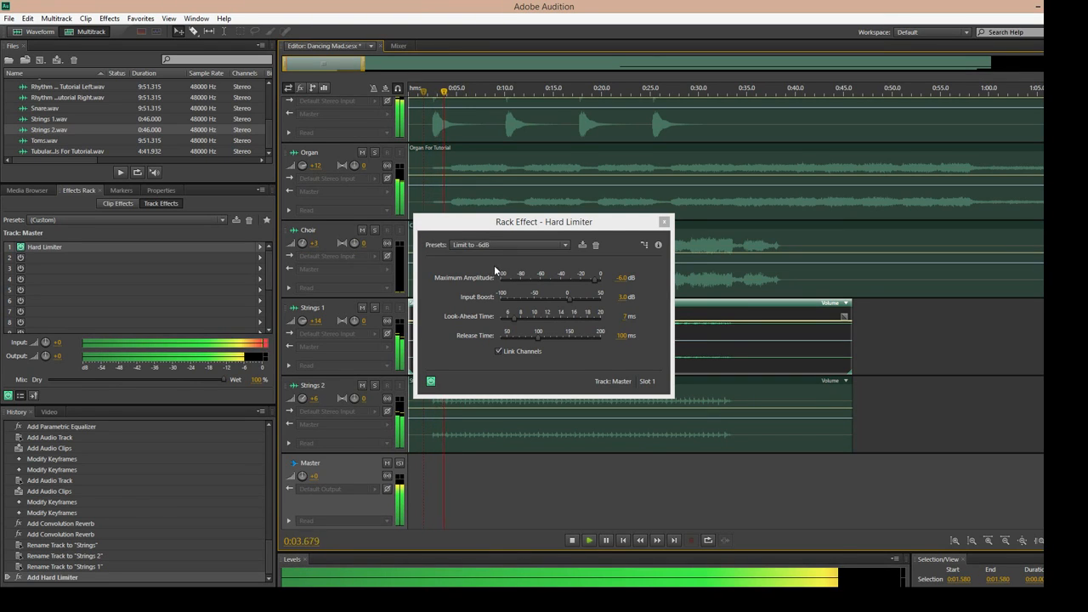
left_click(515, 244)
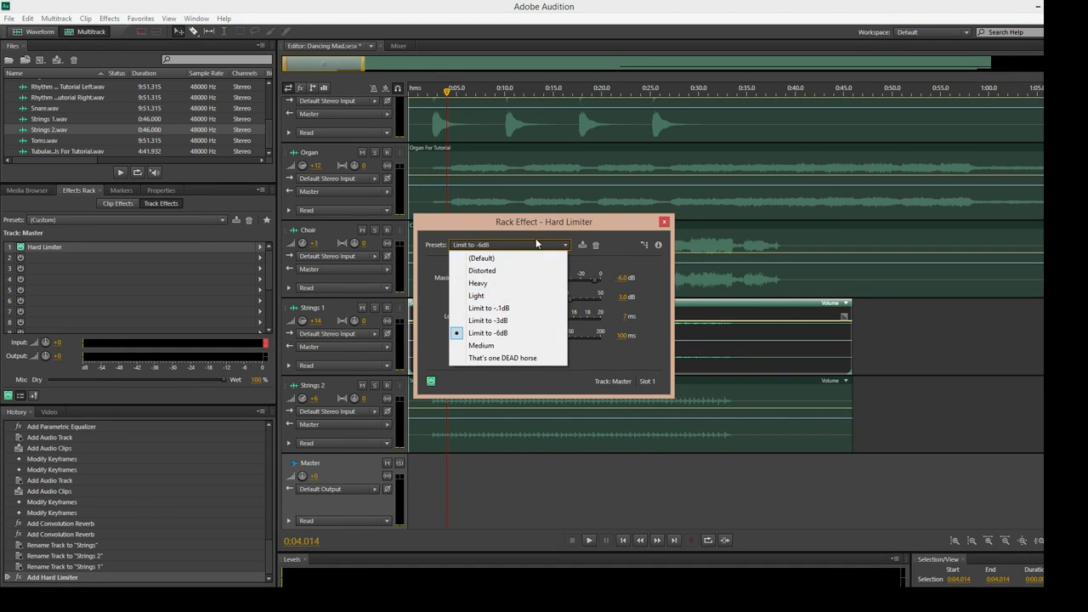
left_click(547, 243)
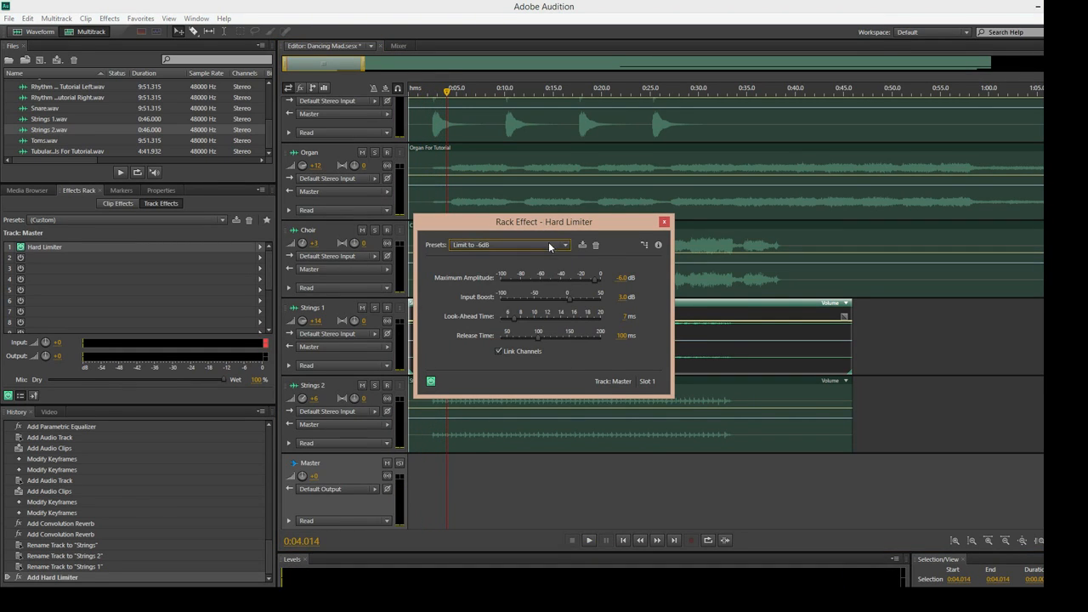
Step: Remove the Hard Limiter from the Master track and play the mix from about 0:02 without it
left_click(664, 223)
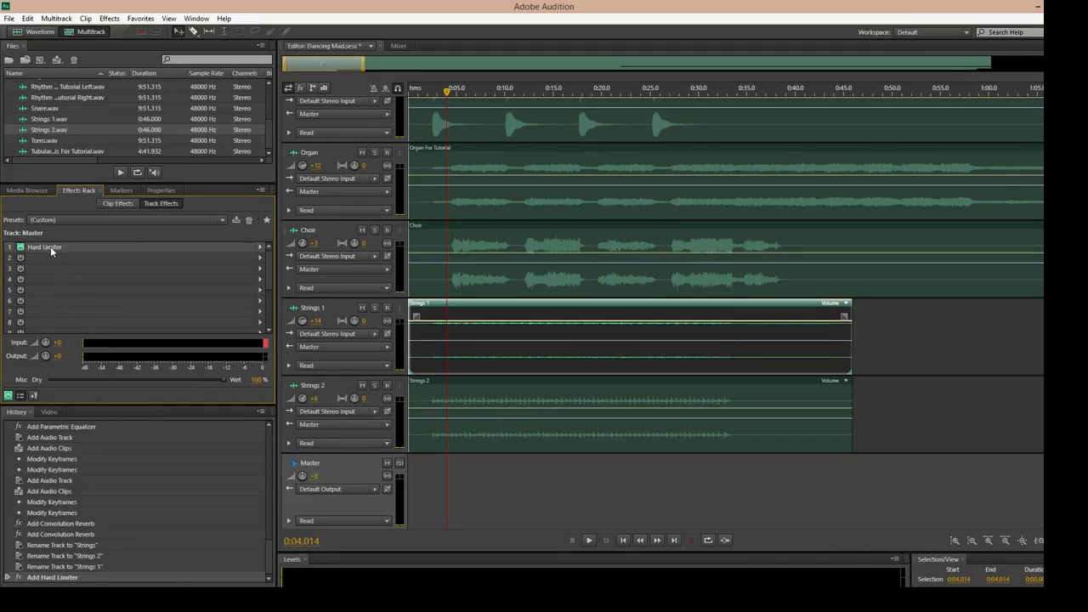
key("Delete")
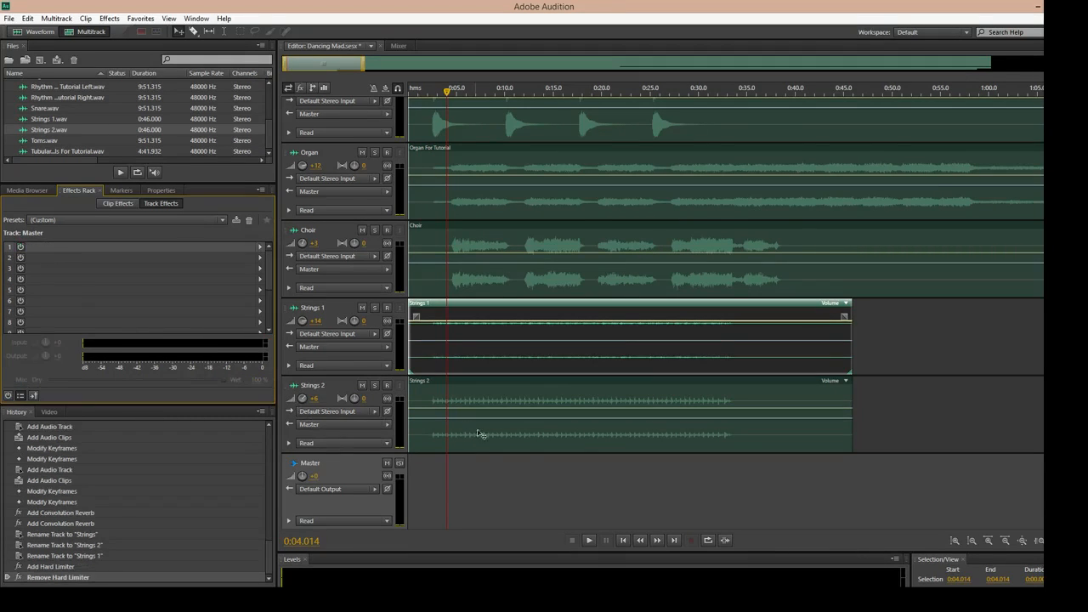
left_click(429, 93)
key("space")
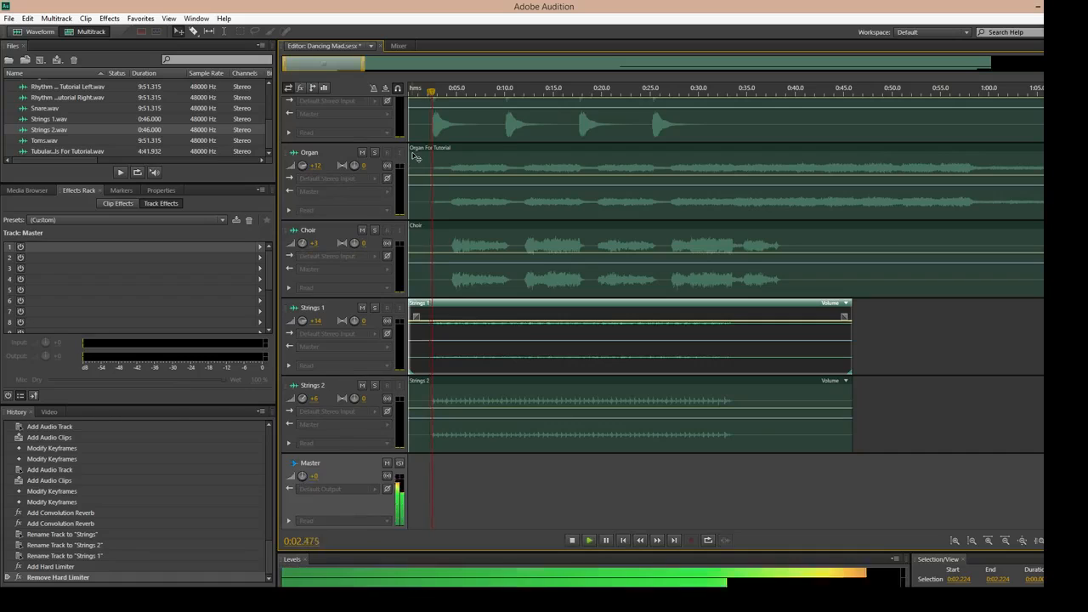
key("space")
Step: Set the Master track's volume to -3 dB and play the mix from about 0:02 to 0:11
left_click(319, 475)
type("-5")
key("Return")
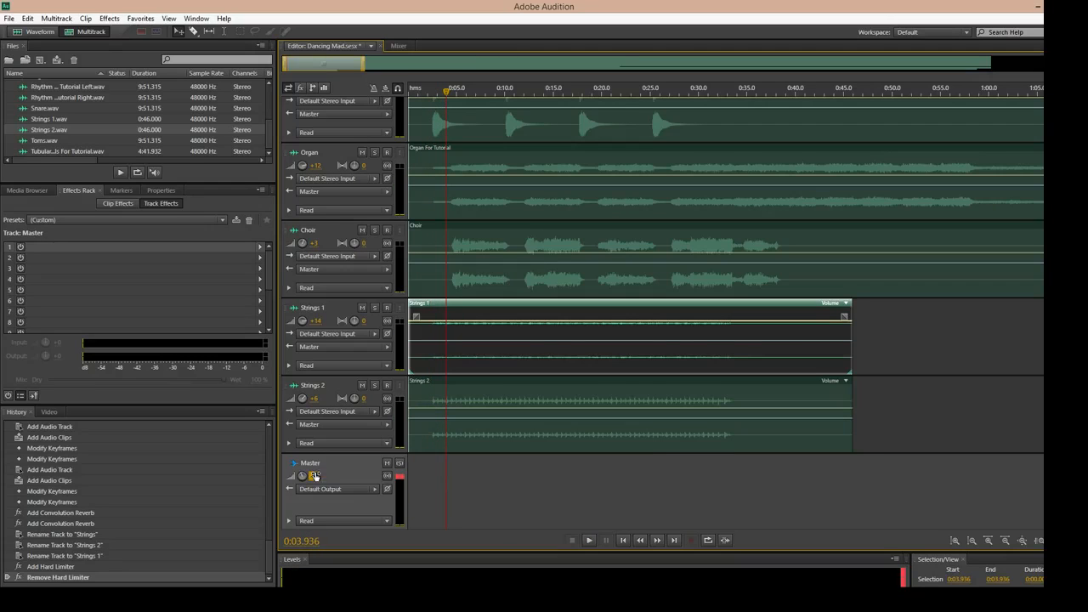
left_click(433, 93)
left_click(428, 96)
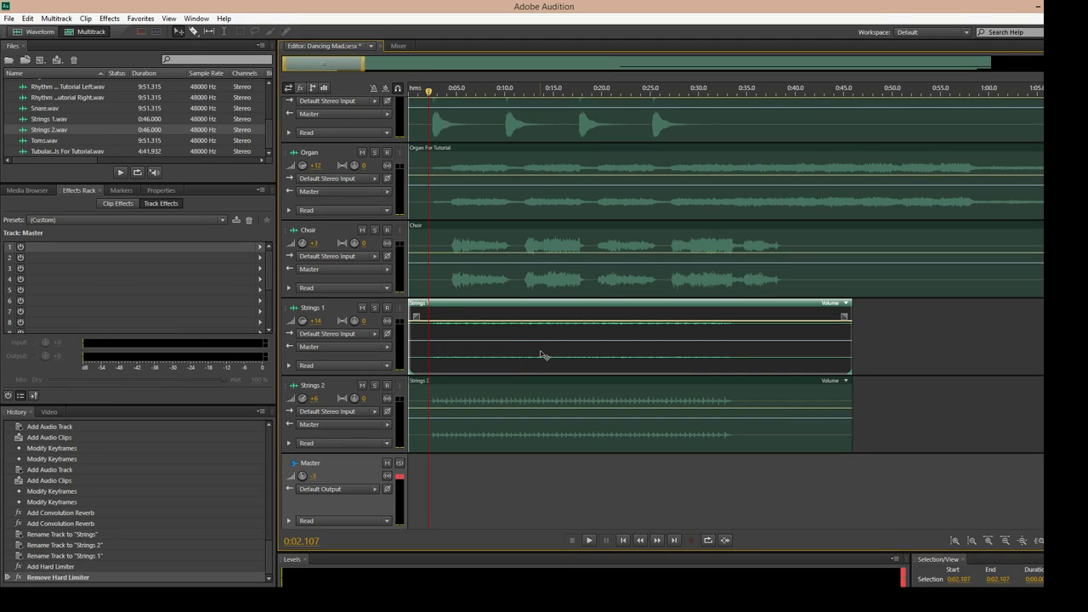
key("space")
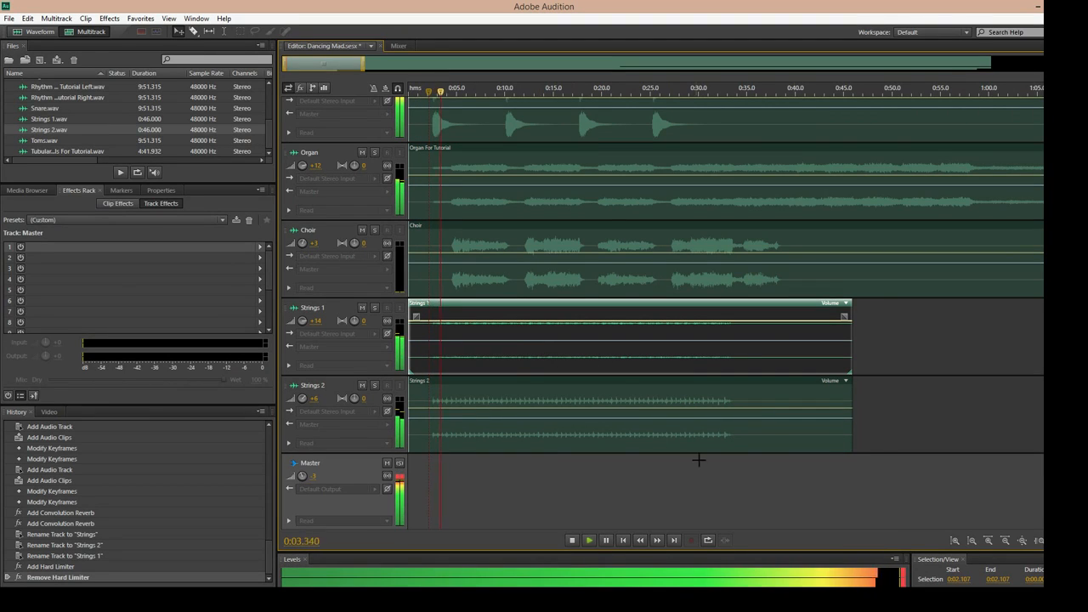
scroll(966, 522, "up", 3)
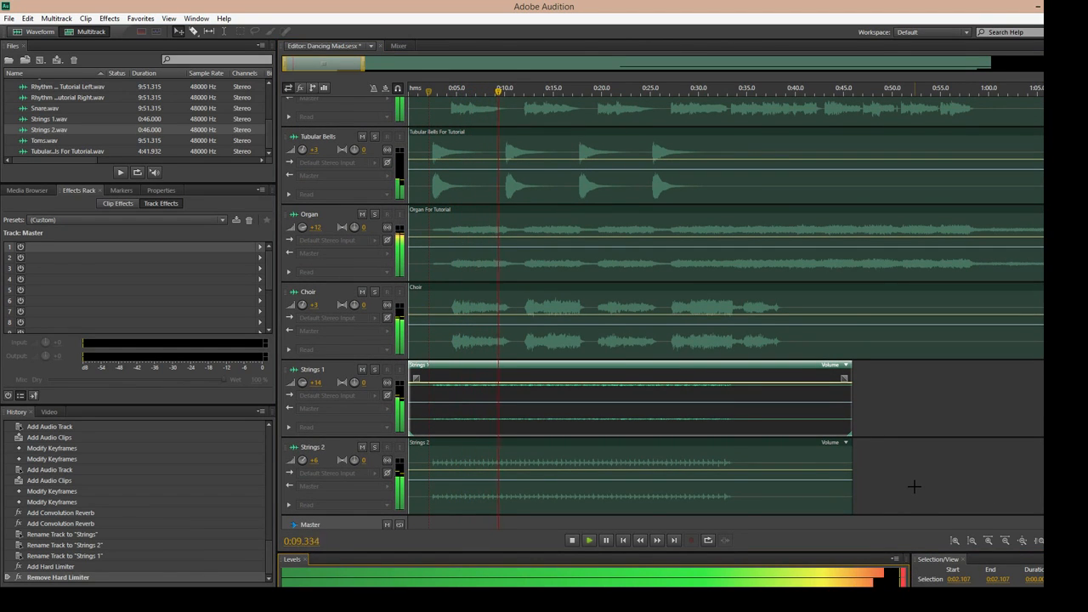
key("space")
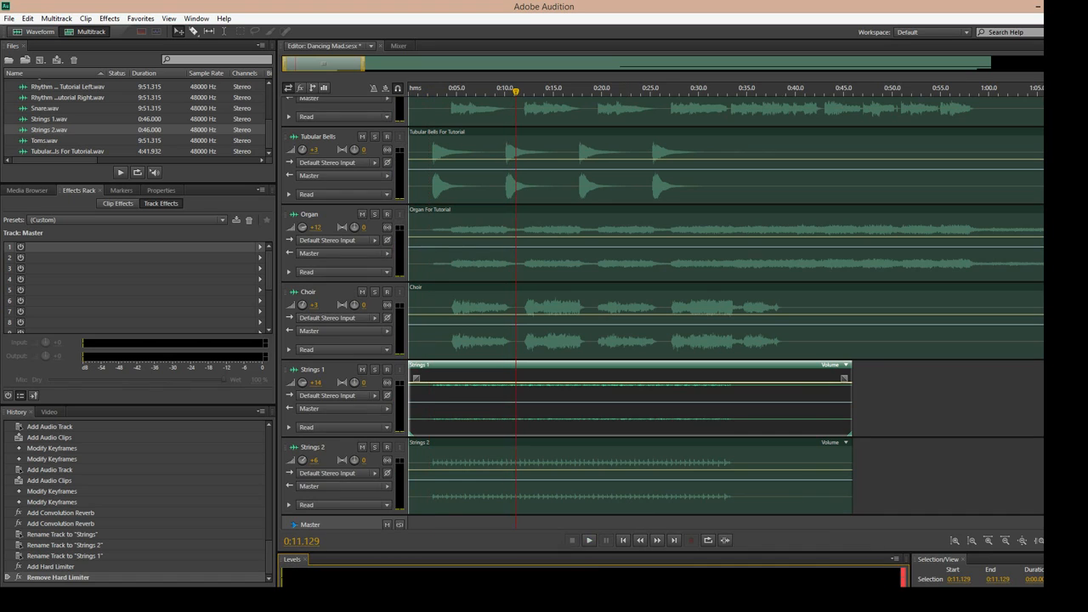
Step: Reset the clip indicators on the main level meters
scroll(968, 418, "down", 2)
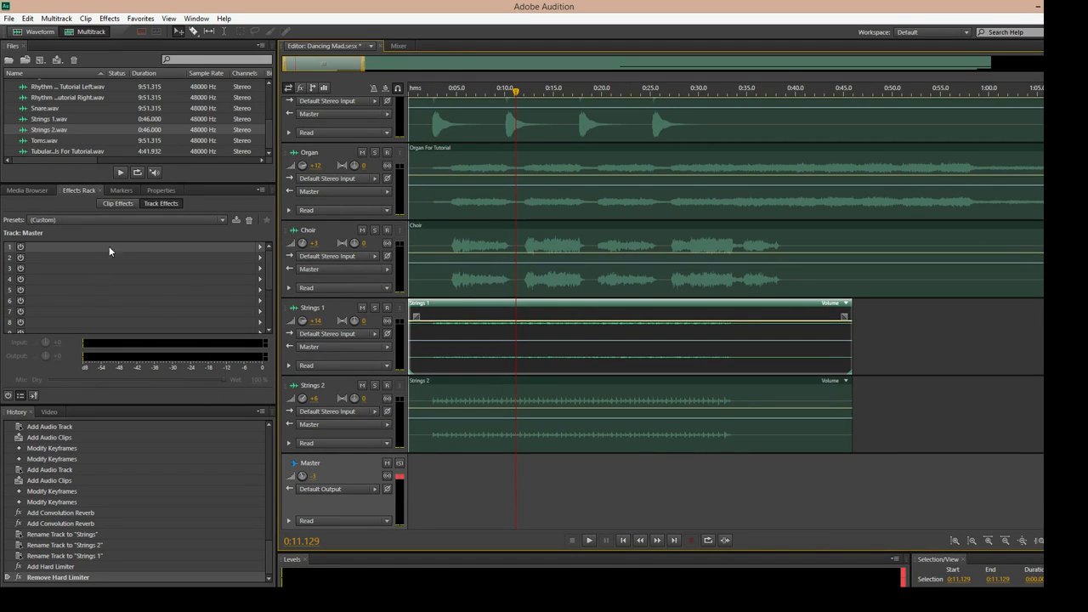
left_click(264, 249)
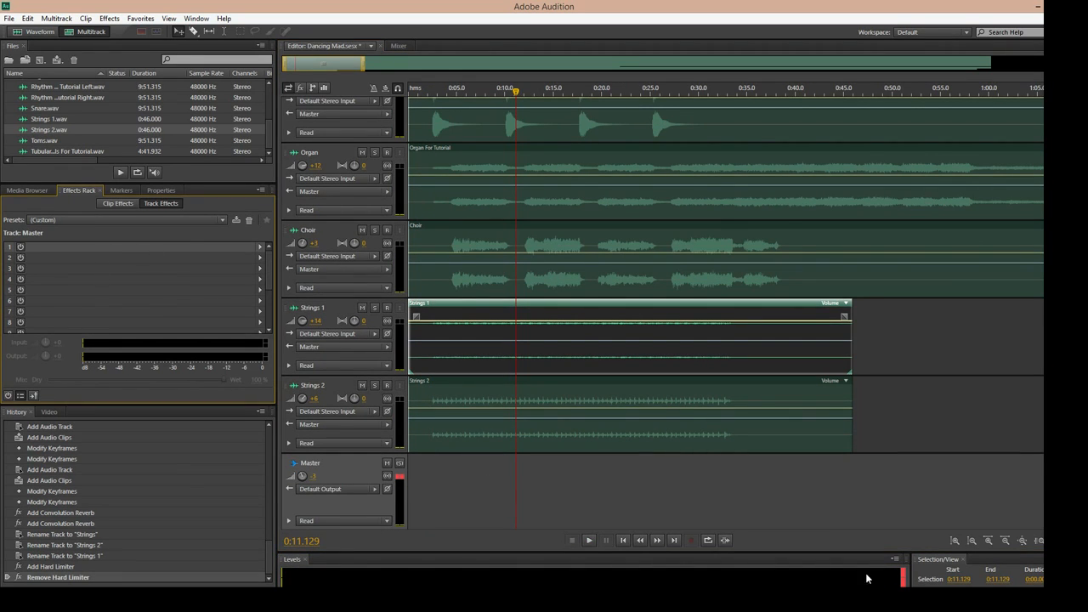
left_click(903, 578)
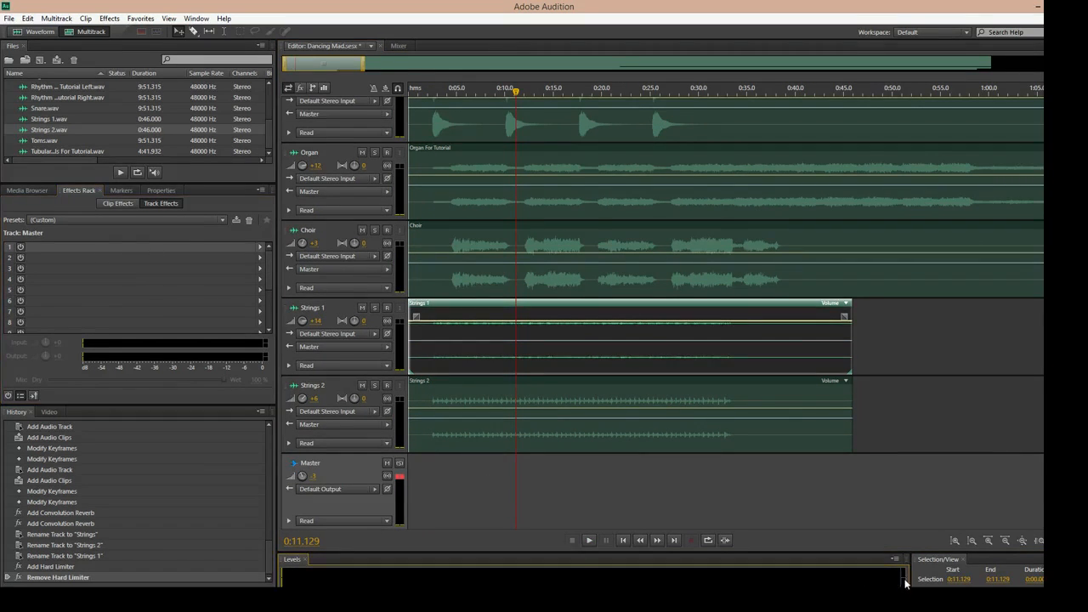
Step: Set the Master track's volume to -4 dB and play the mix from about 0:11 to 0:27
left_click(316, 475)
type("-6")
key("Return")
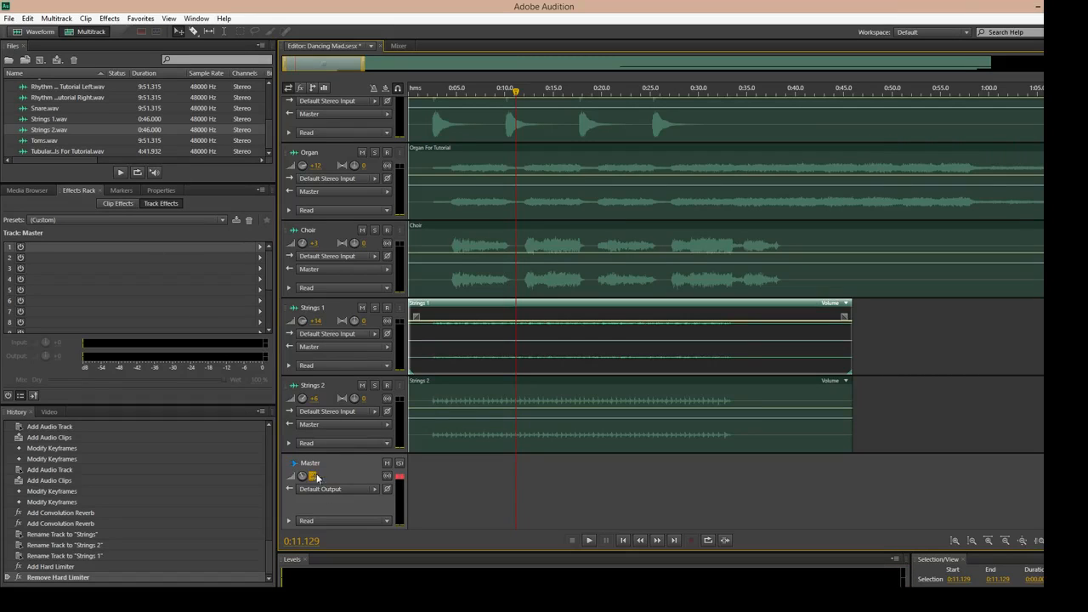
key("space")
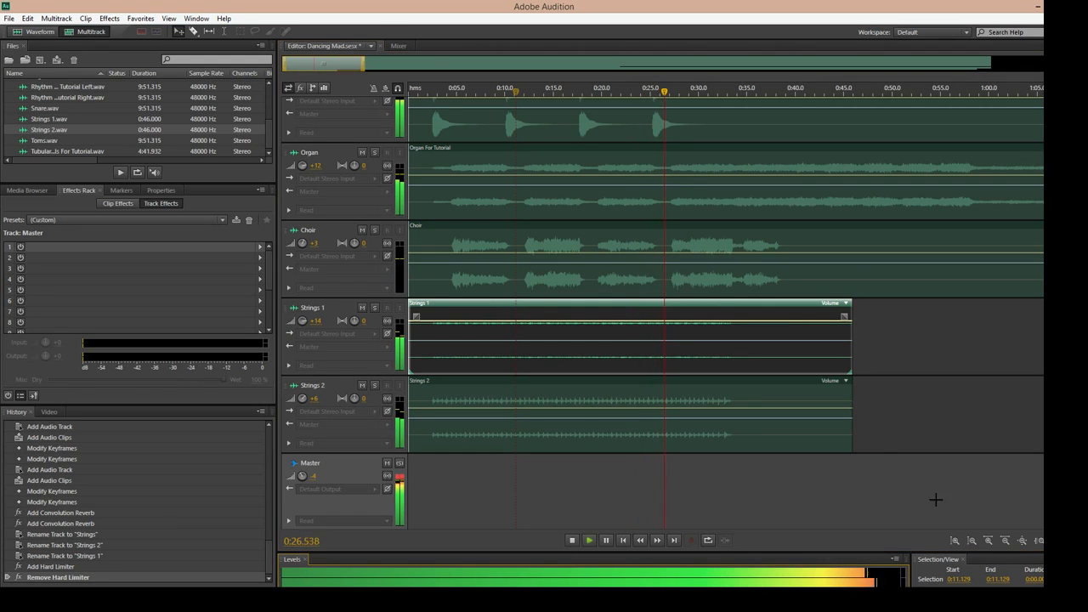
key("space")
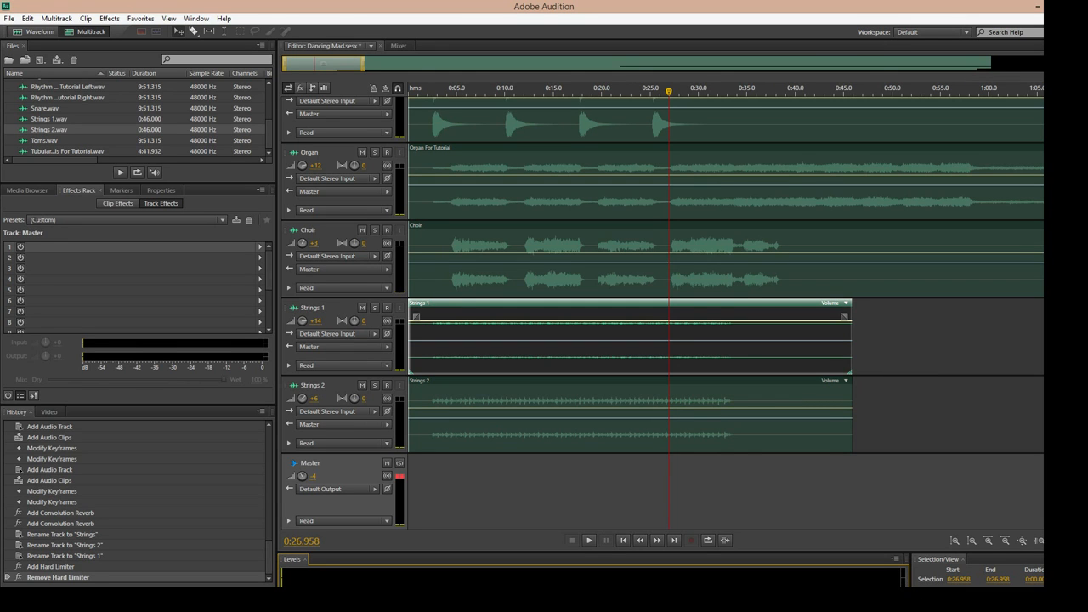
Step: Replay the mix from about 0:21 to 0:26 to check the Master level for clipping
scroll(662, 313, "up", 3)
scroll(662, 312, "down", 3)
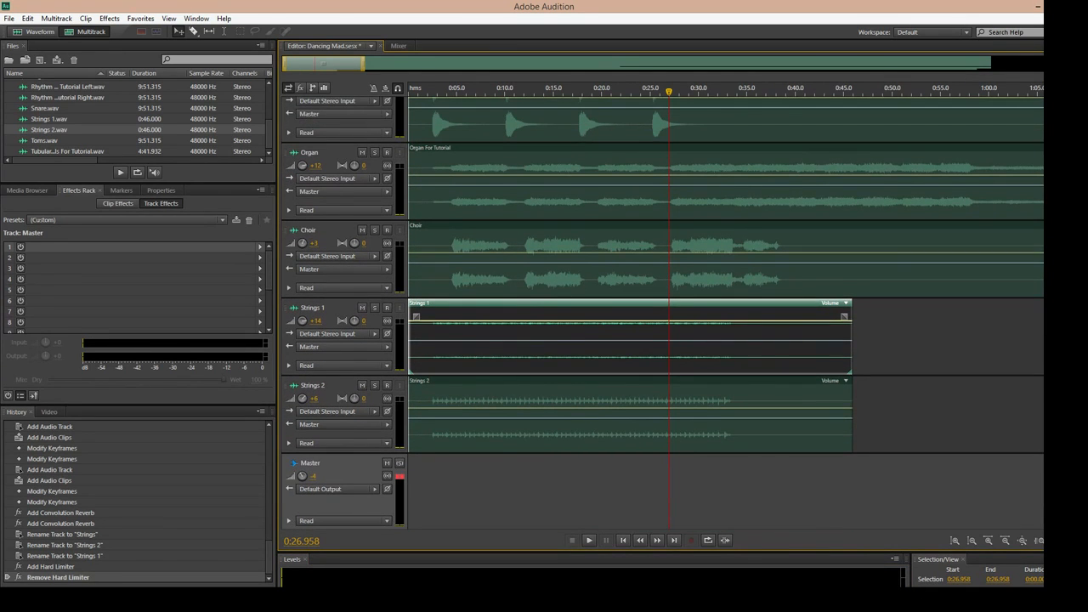
scroll(662, 312, "up", 10)
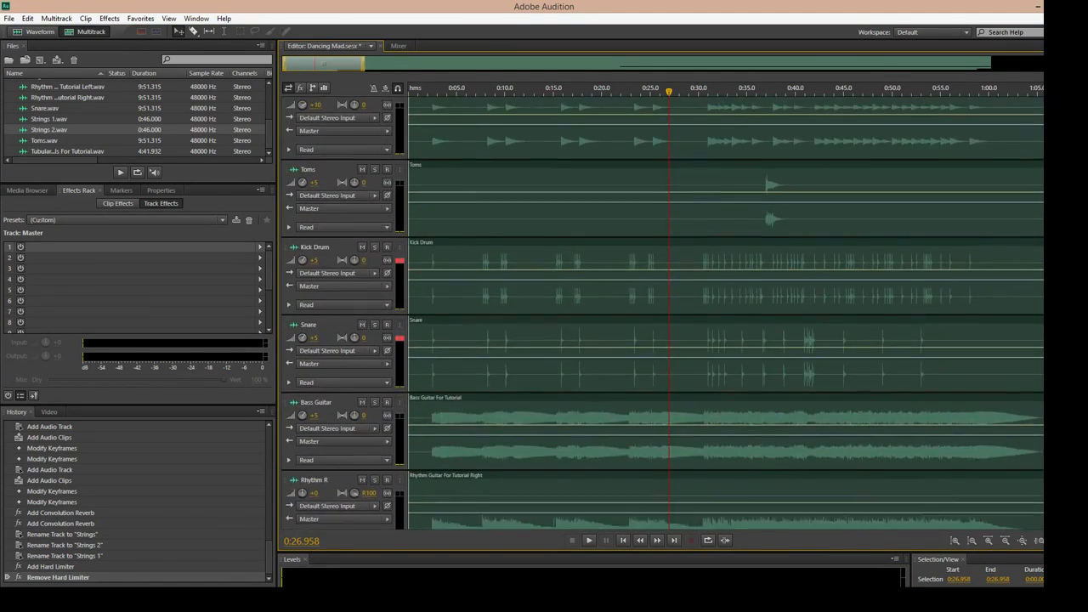
scroll(662, 313, "down", 10)
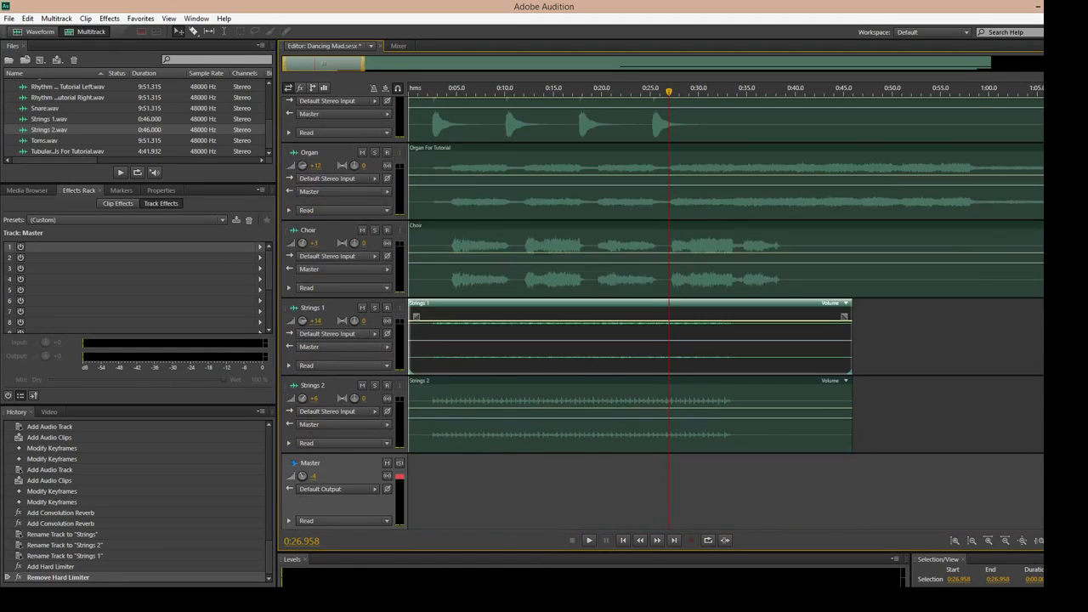
left_click(649, 92)
left_click(616, 93)
key("space")
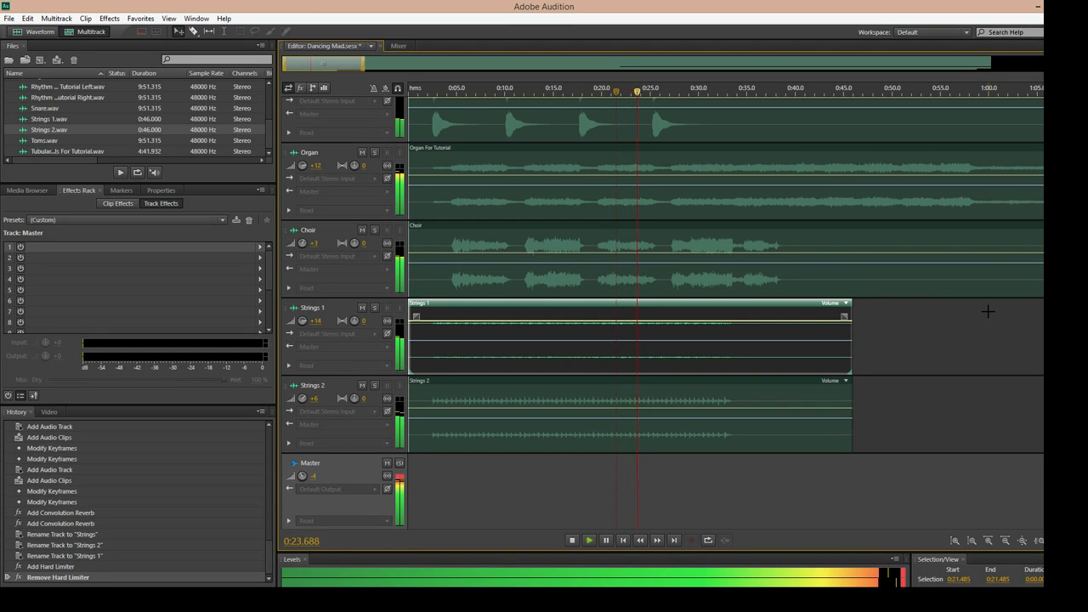
Step: Add a Hard Limiter with the Light preset to the Master track and play the mix from about 0:02
left_click(260, 246)
mouse_move(315, 314)
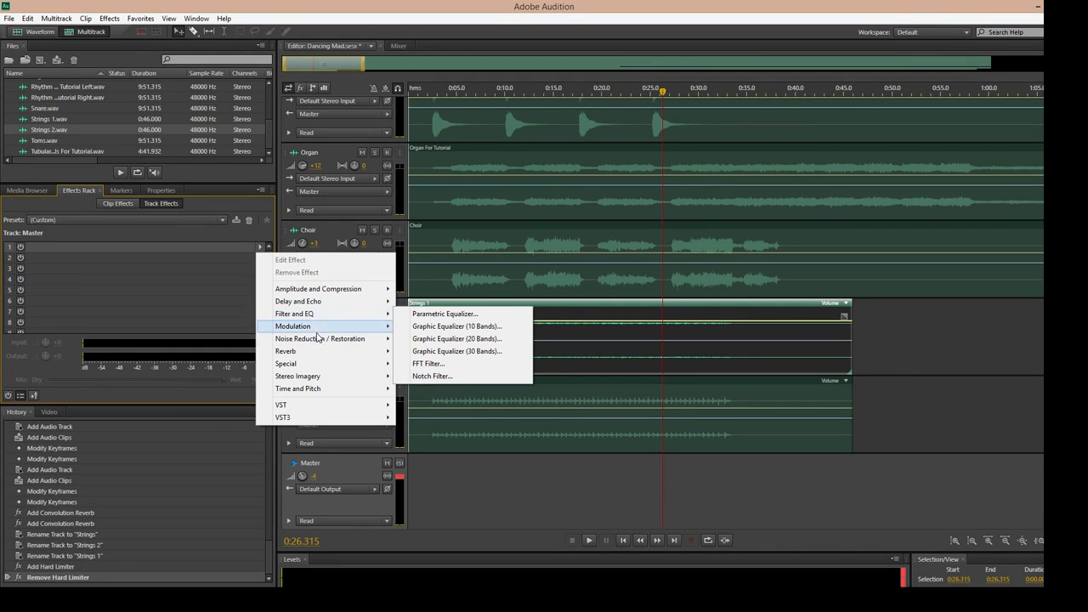
mouse_move(367, 291)
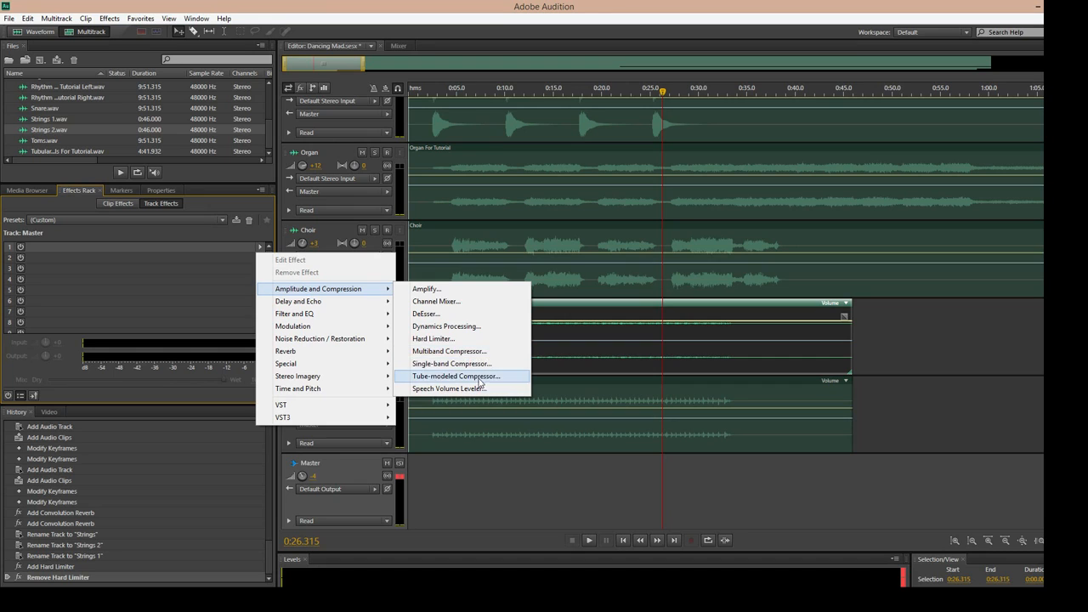
left_click(462, 340)
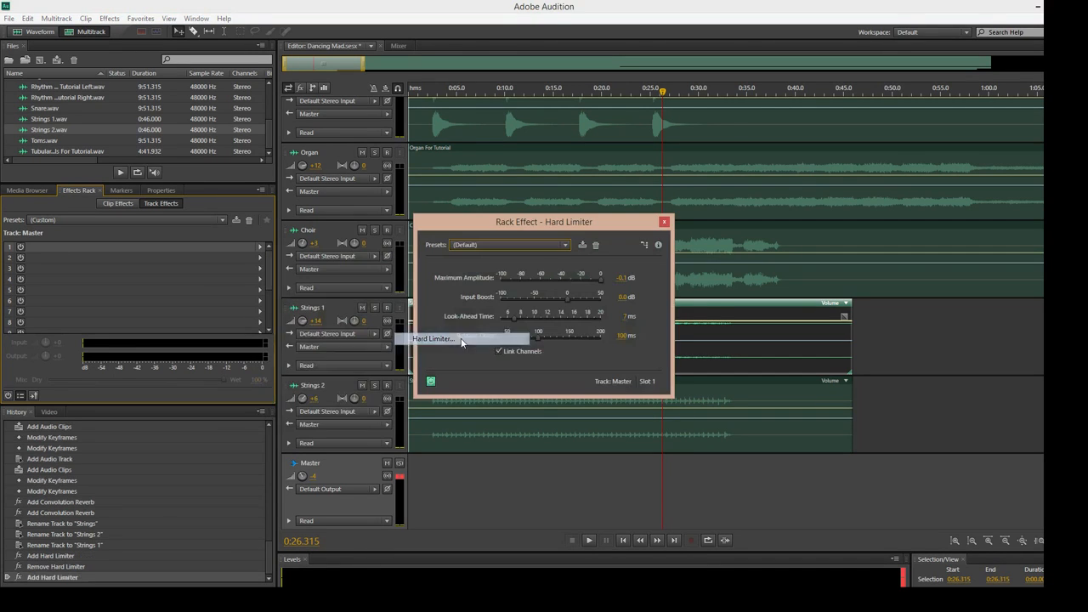
left_click(513, 244)
left_click(502, 299)
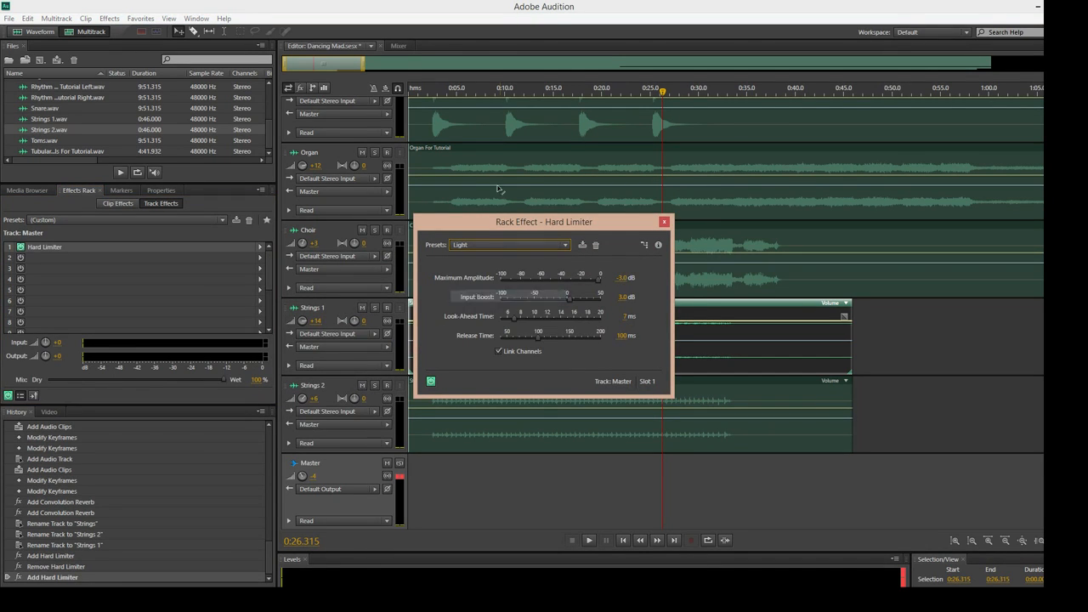
left_click(425, 118)
key("space")
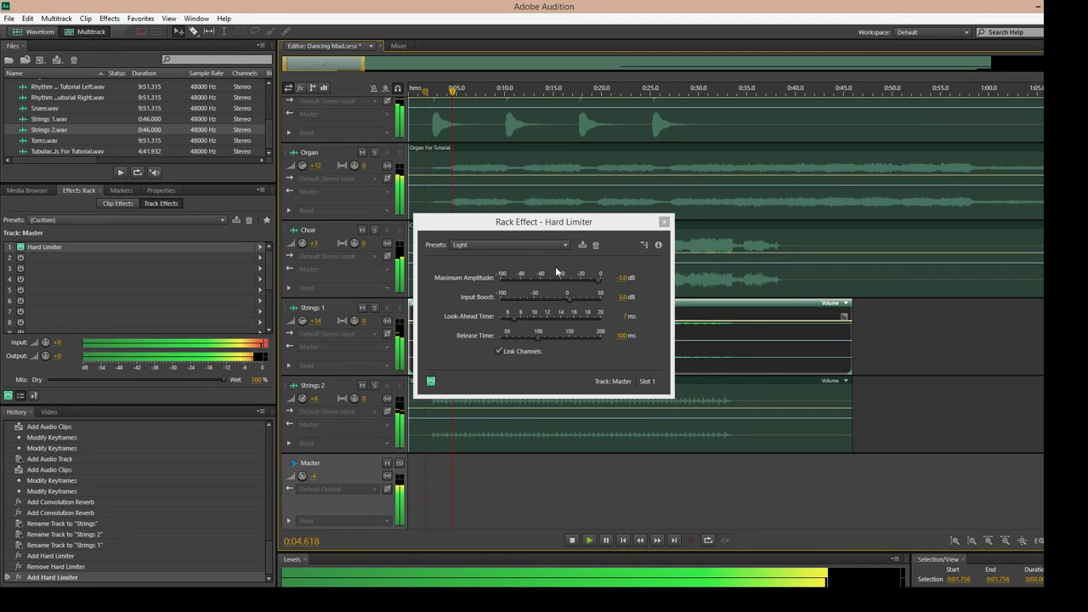
Step: Set the Hard Limiter's Maximum Amplitude to 0 dB and lower its Input Boost to -4.2 dB during playback
left_click(614, 277)
type("0")
key("Return")
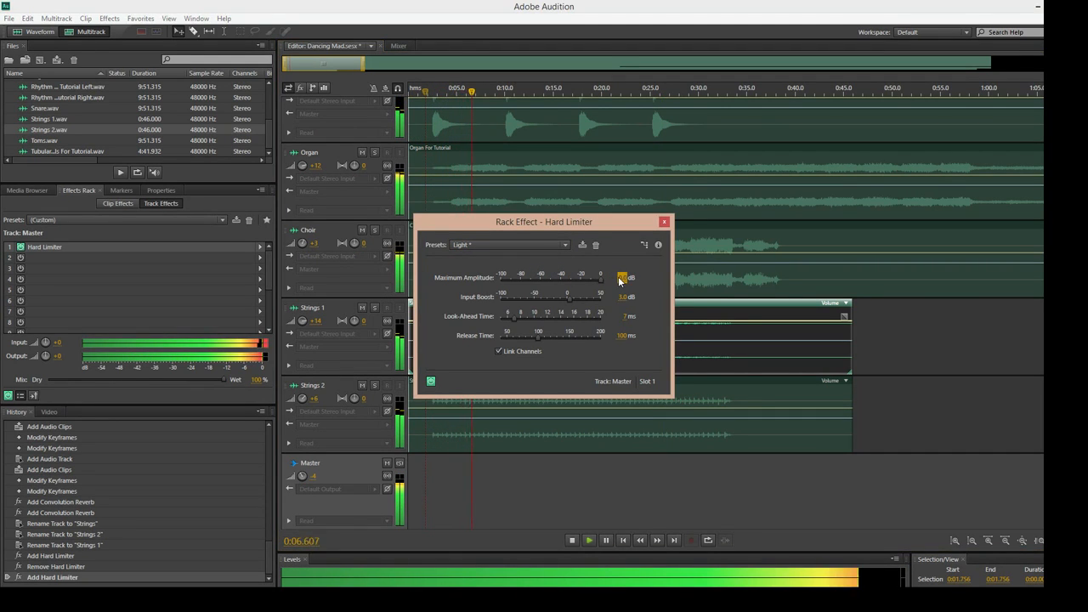
left_click(619, 296)
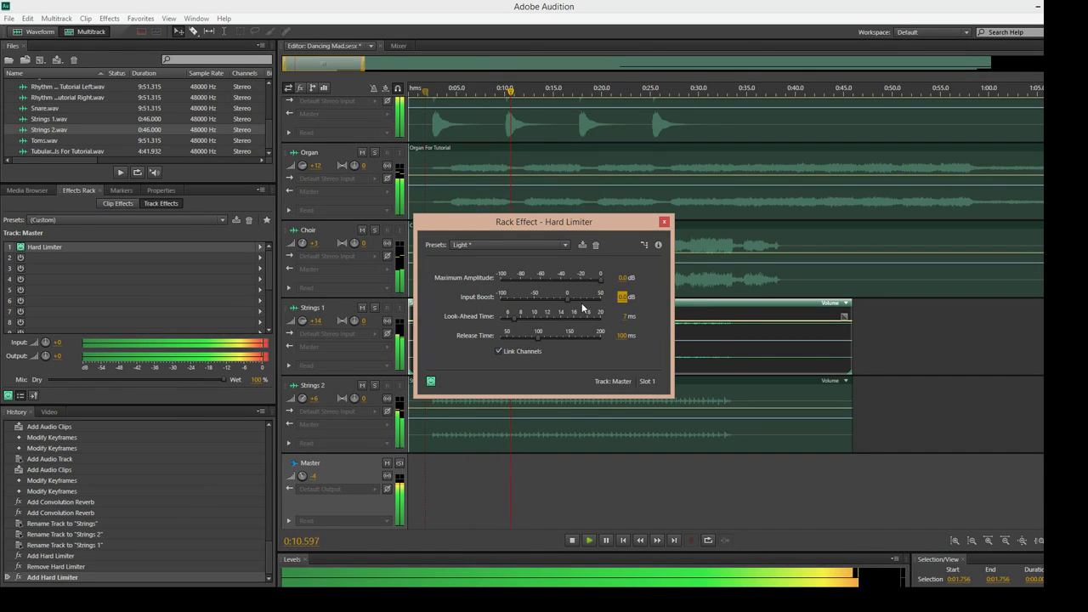
left_click_drag(567, 300, 562, 299)
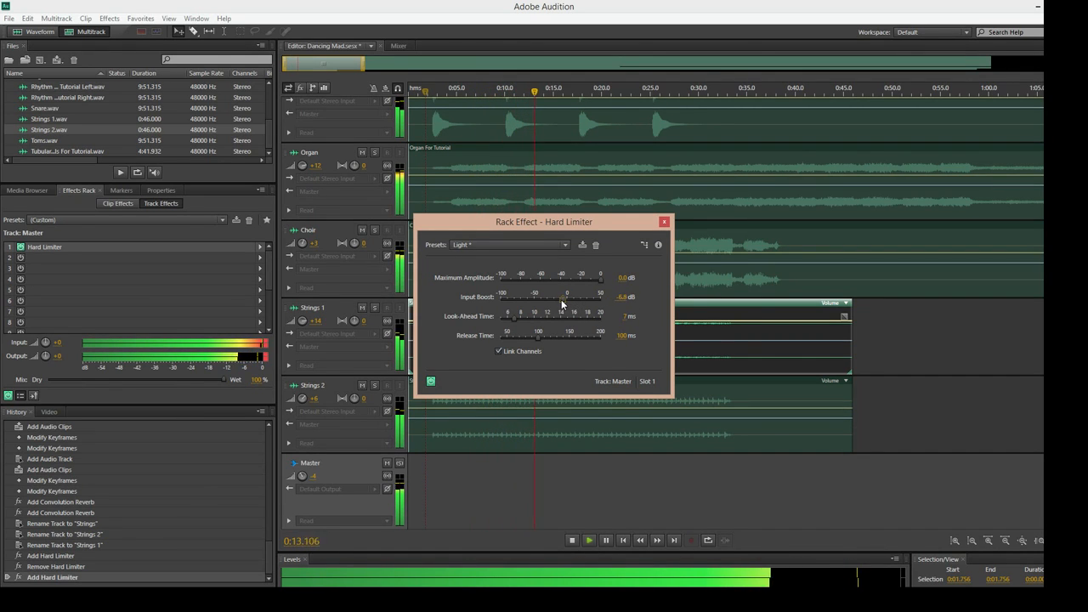
Step: Set the Hard Limiter's Maximum Amplitude to -0.1 dB, raise its Input Boost to 2.5 dB and stop playback
left_click(614, 278)
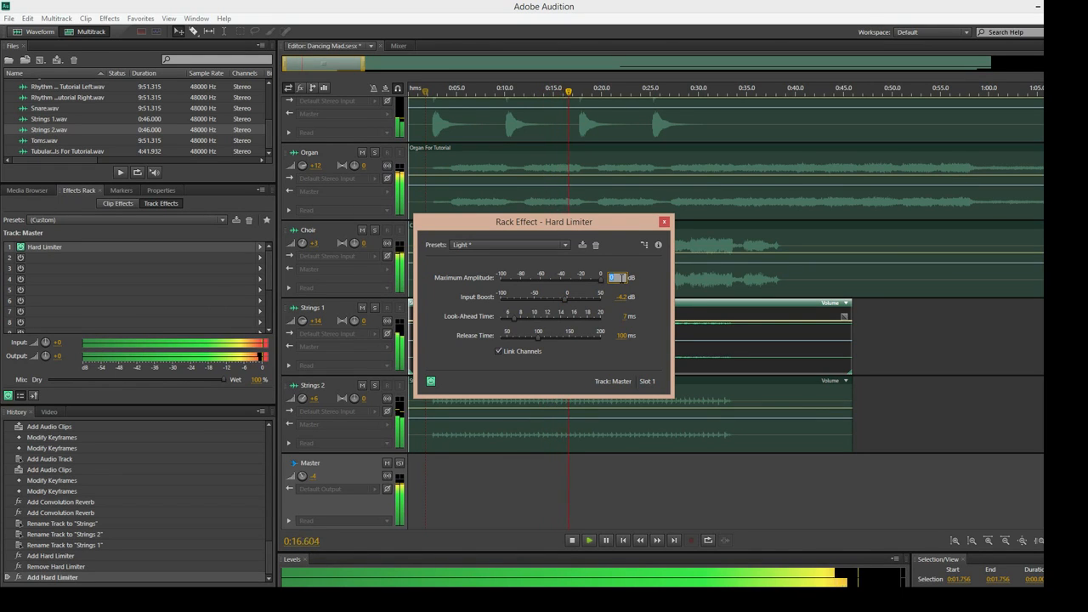
type("-0.1")
key("Return")
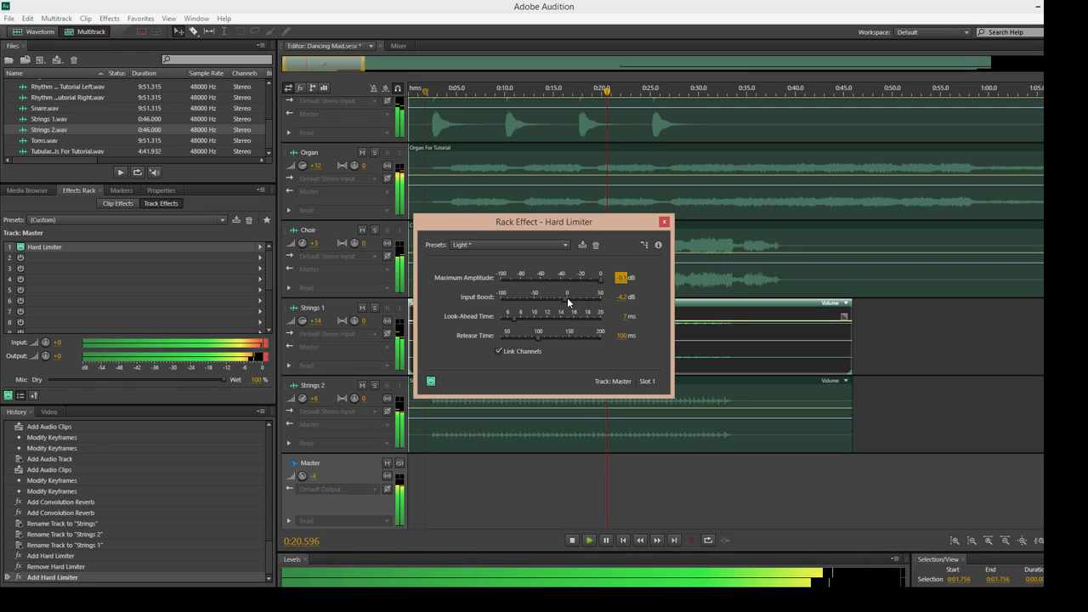
left_click_drag(564, 298, 569, 296)
key("space")
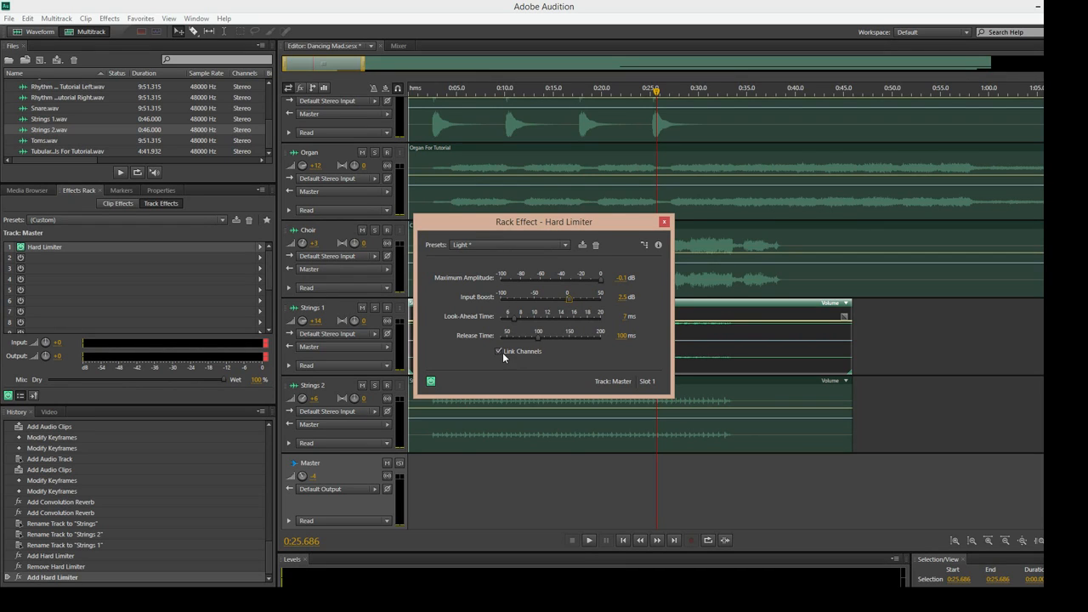
Step: Close the Hard Limiter settings and remove the effect from the Master track
left_click(665, 223)
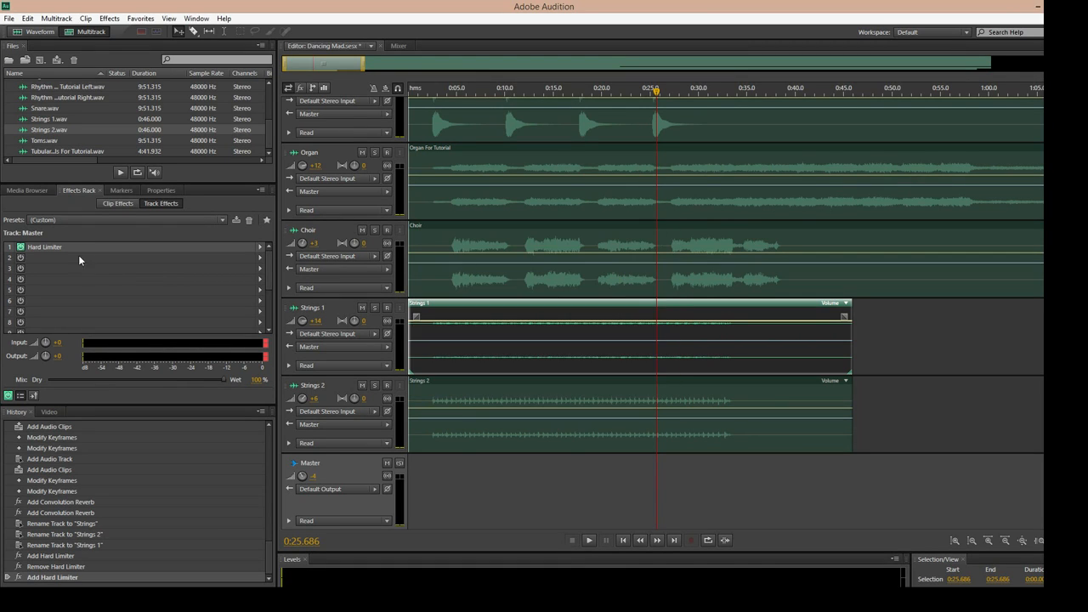
left_click(57, 245)
key("Delete")
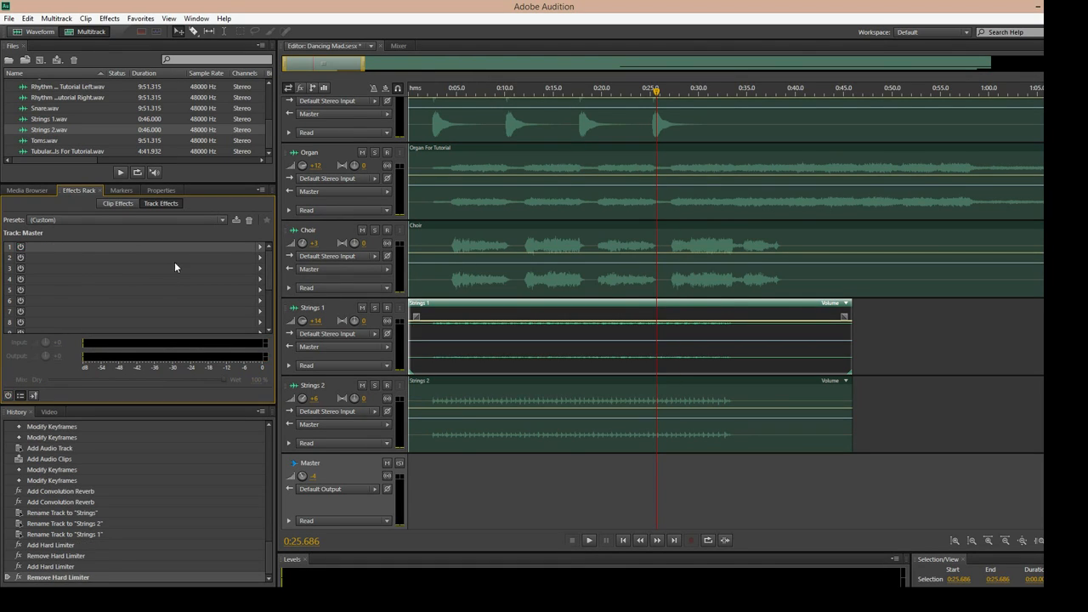
left_click(260, 246)
mouse_move(344, 329)
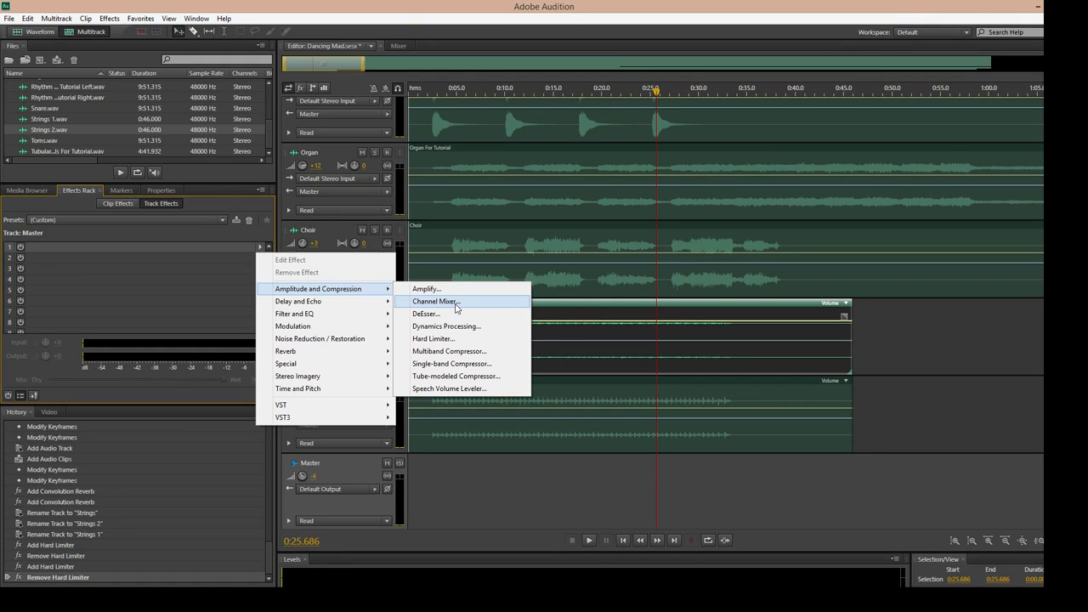
left_click(390, 12)
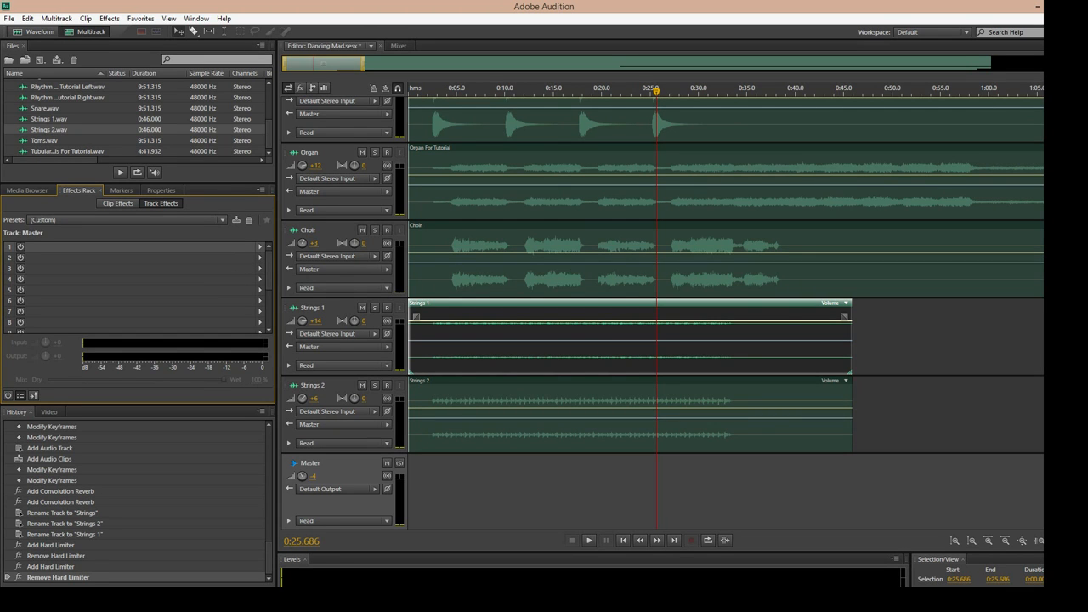
scroll(663, 315, "up", 10)
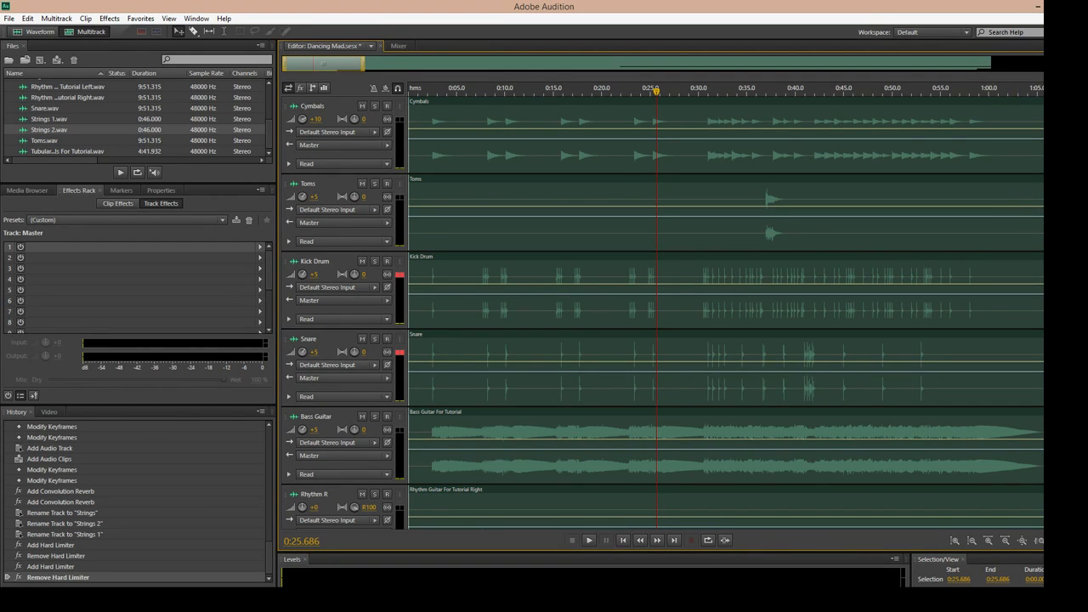
scroll(663, 314, "down", 10)
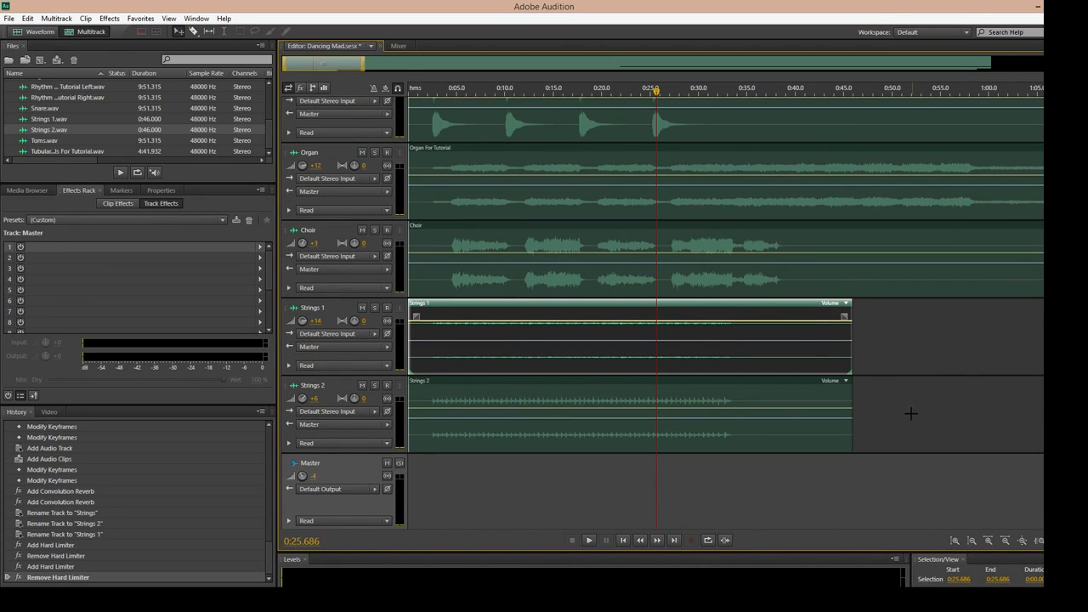
Step: Add the Mastering effect with its default preset to the Master track and play the mix from about 0:05
left_click(258, 256)
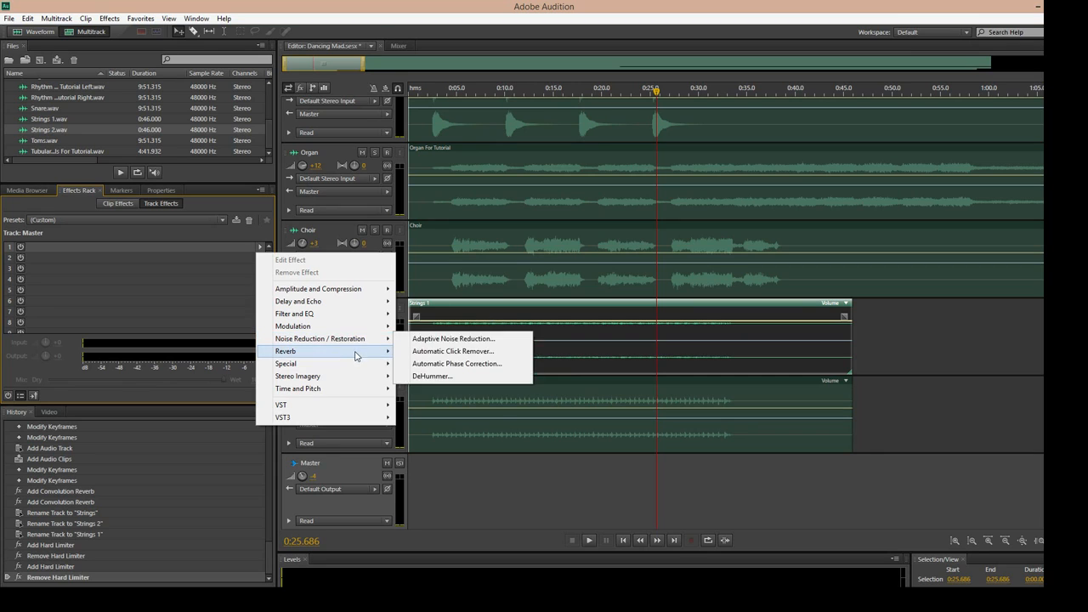
mouse_move(356, 356)
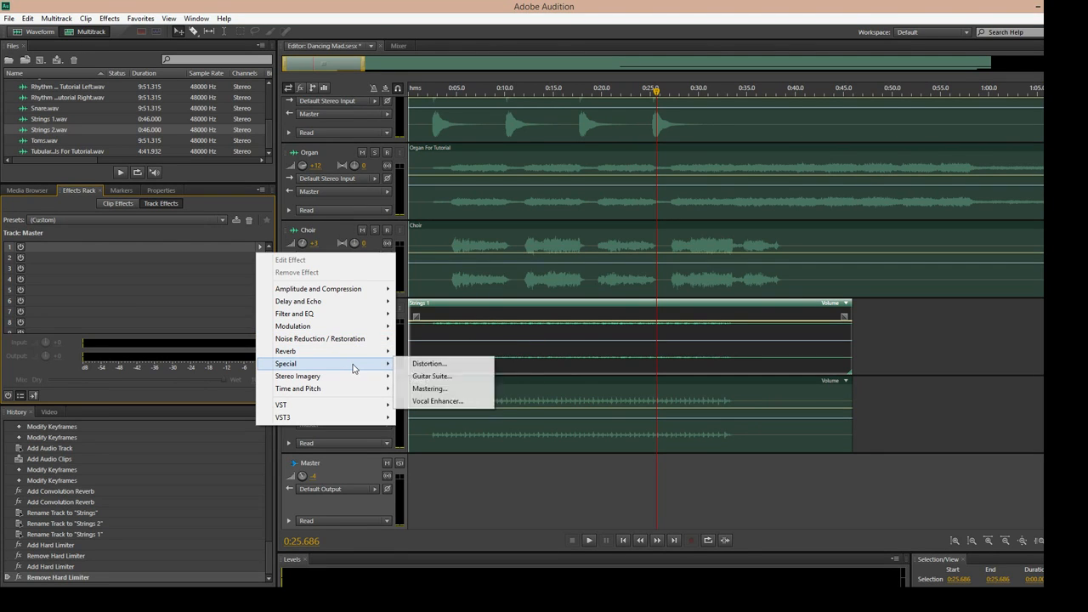
left_click(431, 388)
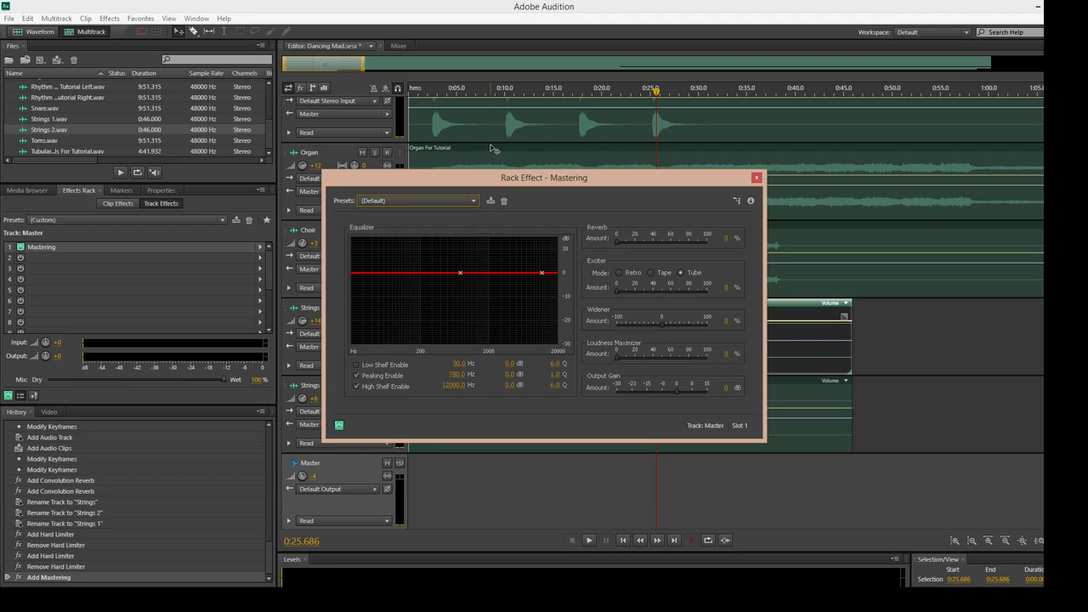
left_click(459, 98)
key("space")
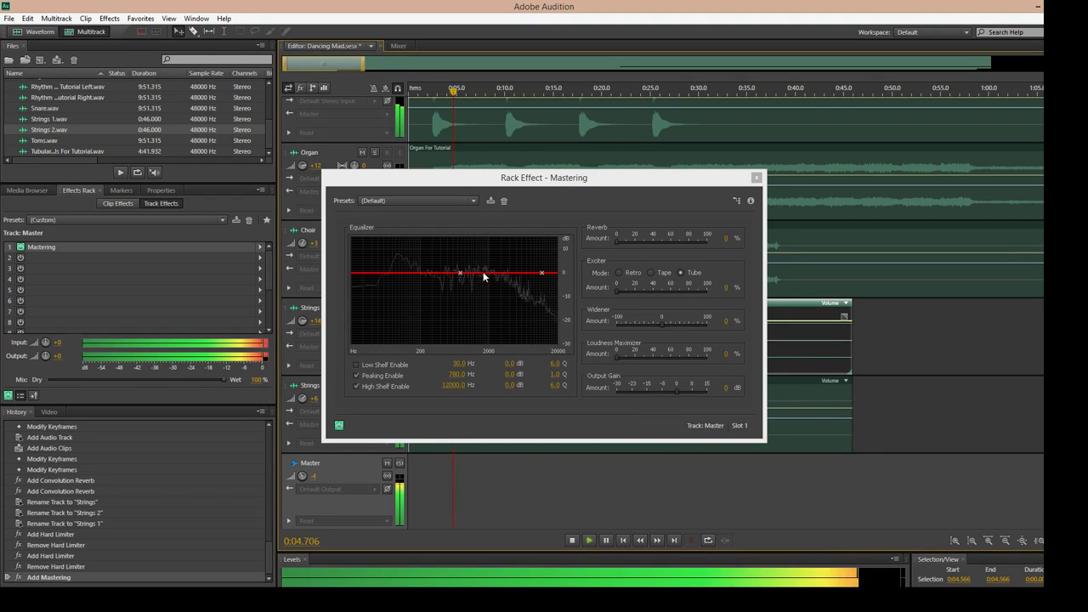
Step: Close the Mastering settings, stop playback and remove the effect from the Master track
left_click(756, 178)
key("space")
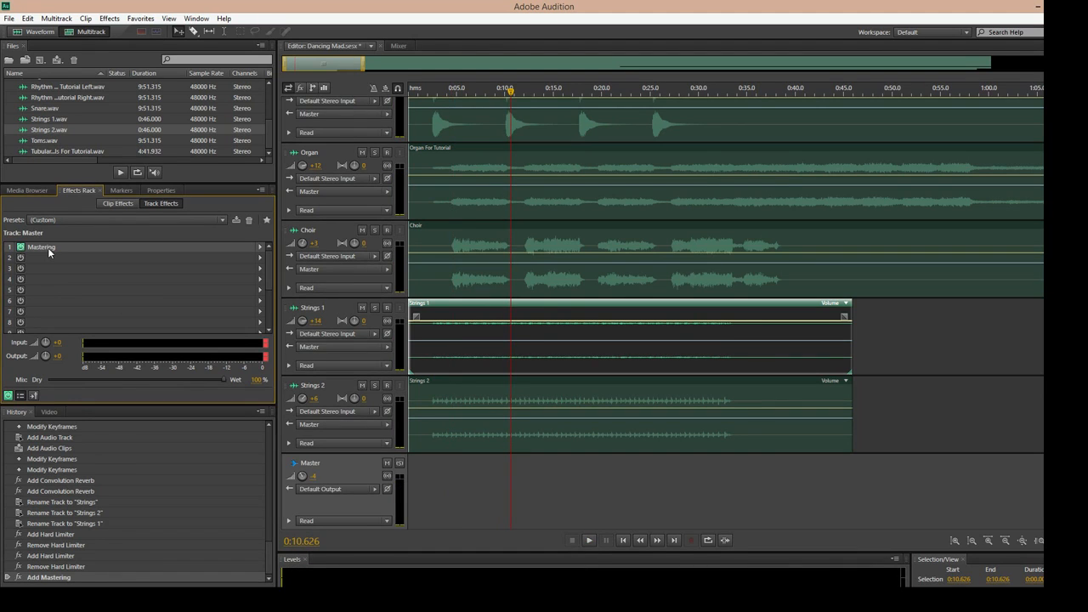
key("Delete")
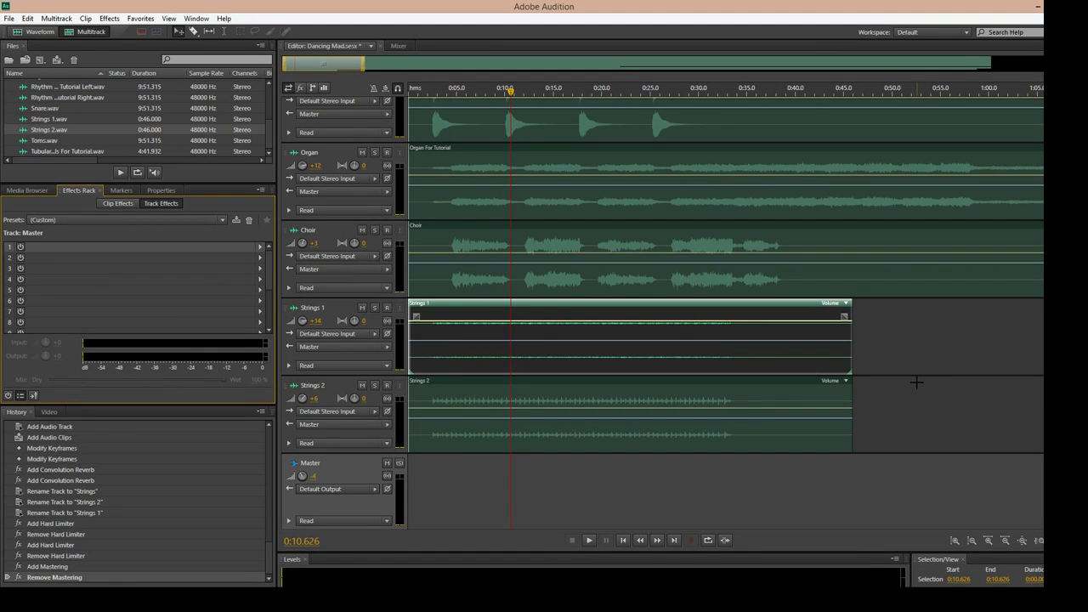
Step: Save the session together with the changes to Kick Drum.wav and place the playhead at about 0:02
key("ctrl+s")
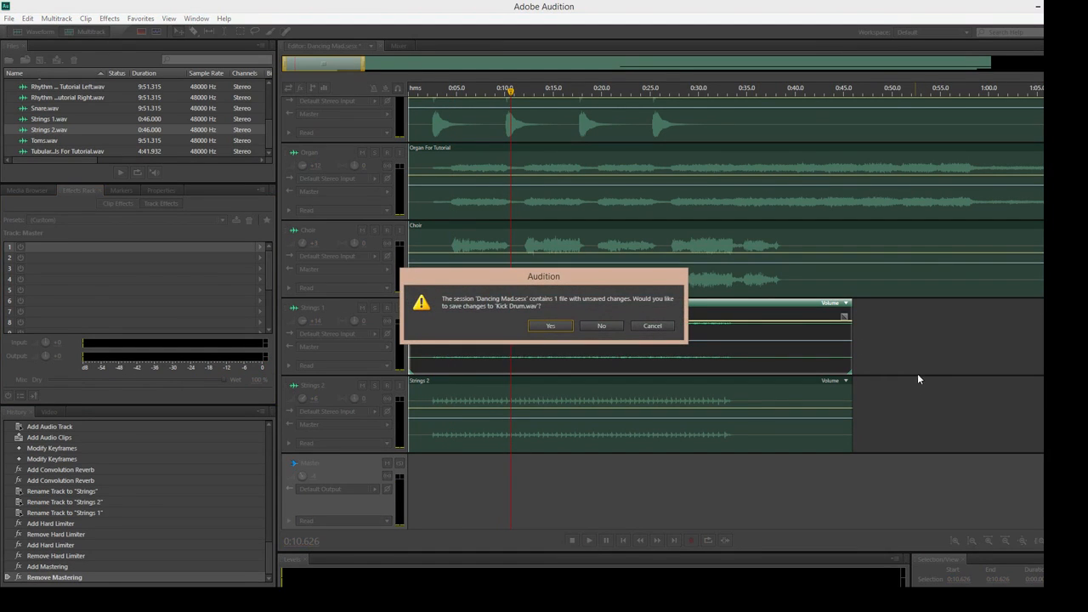
left_click(558, 328)
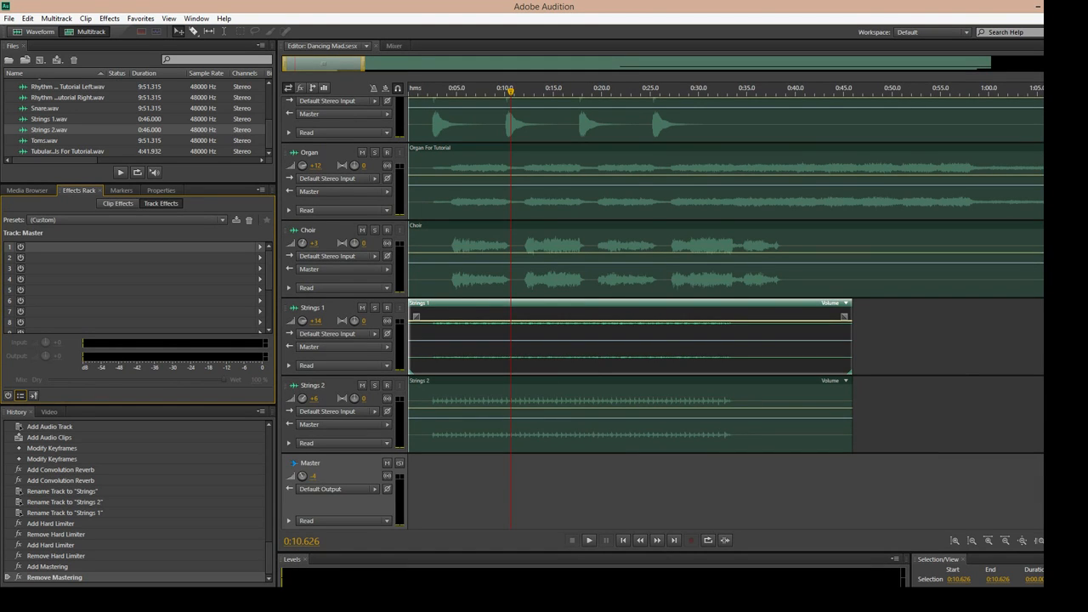
scroll(544, 206, "up", 10)
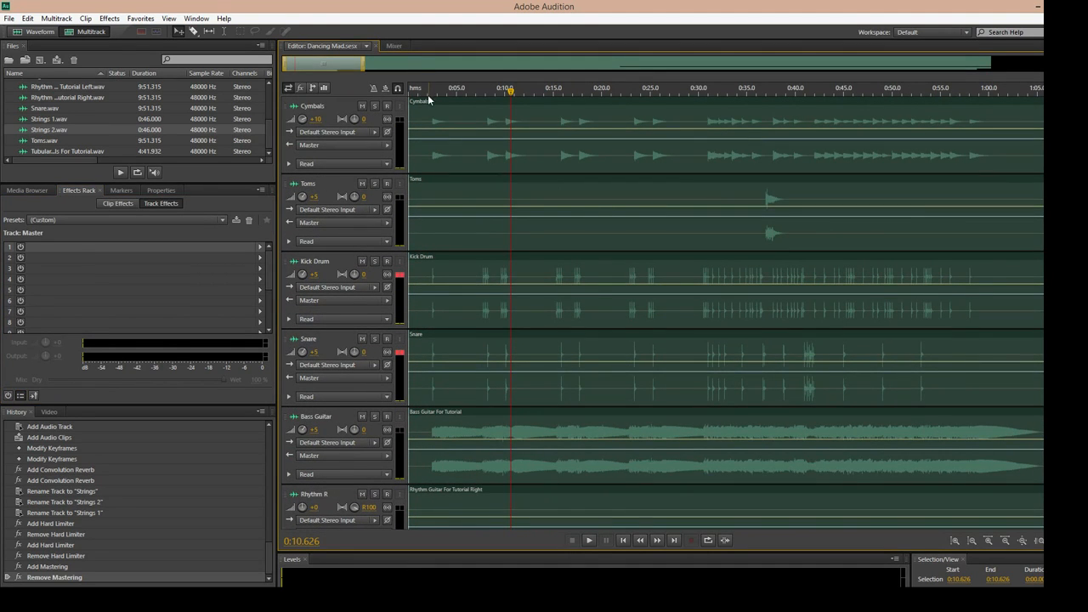
left_click(425, 93)
Step: Switch to the browser to check the live Twitch stream page and bring the Open Broadcaster Software window over it
key("alt+Tab")
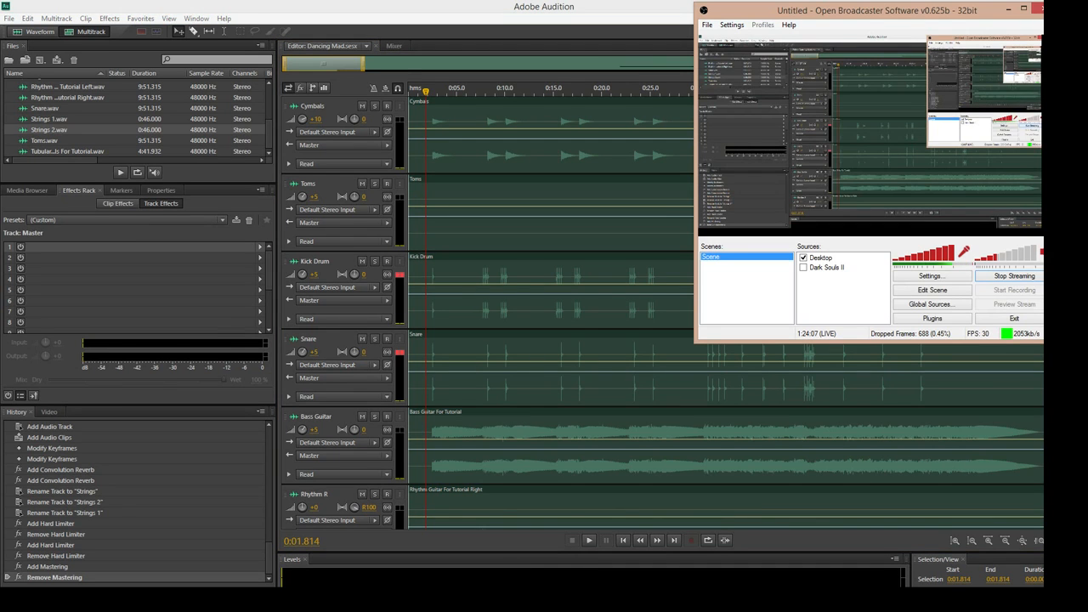
key("alt+Tab")
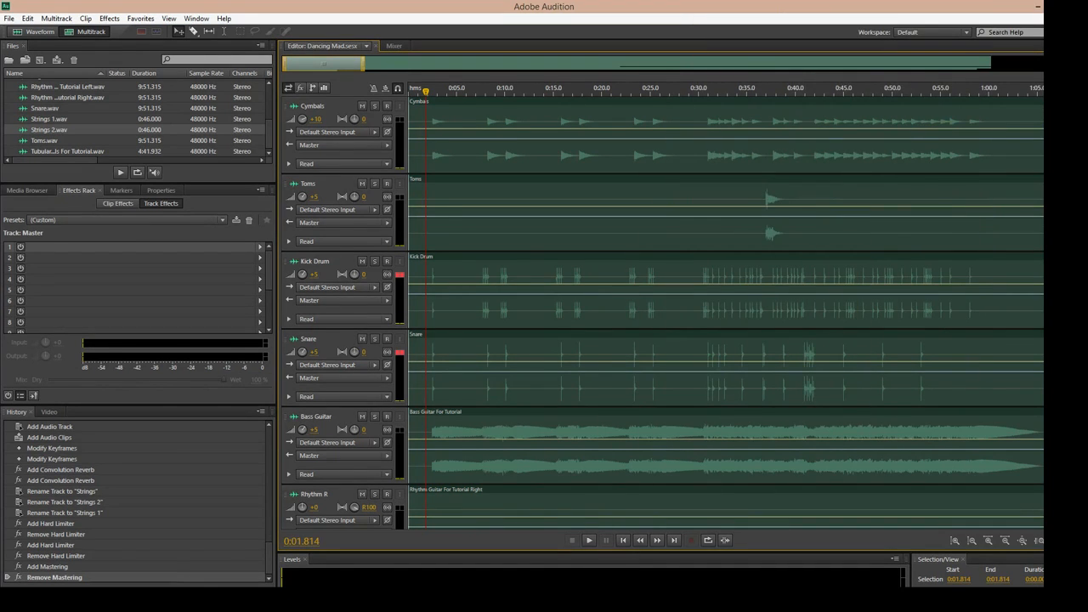
key("alt+Tab")
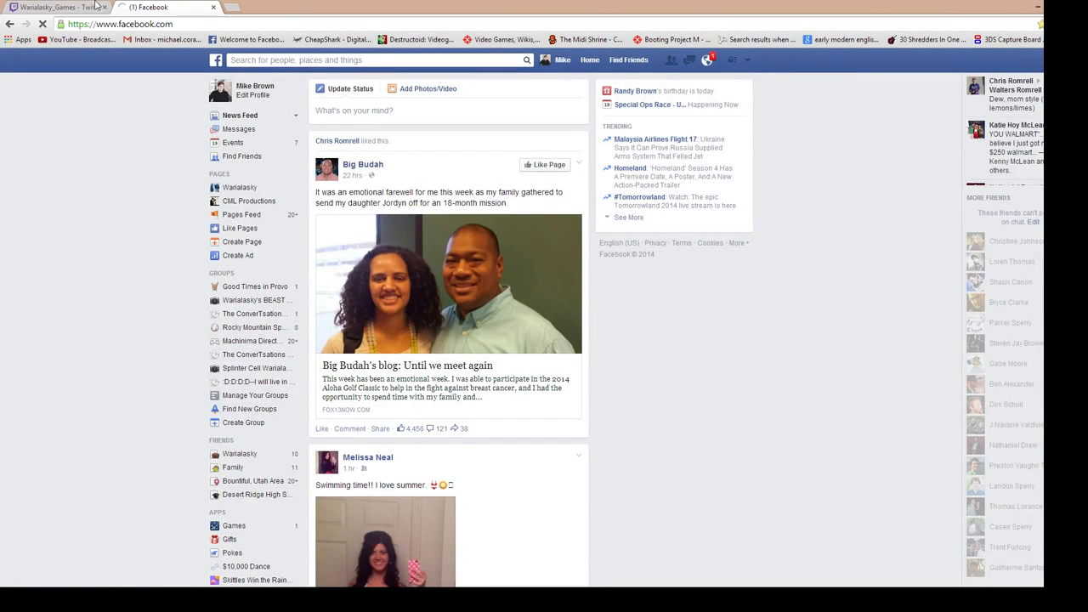
left_click(96, 6)
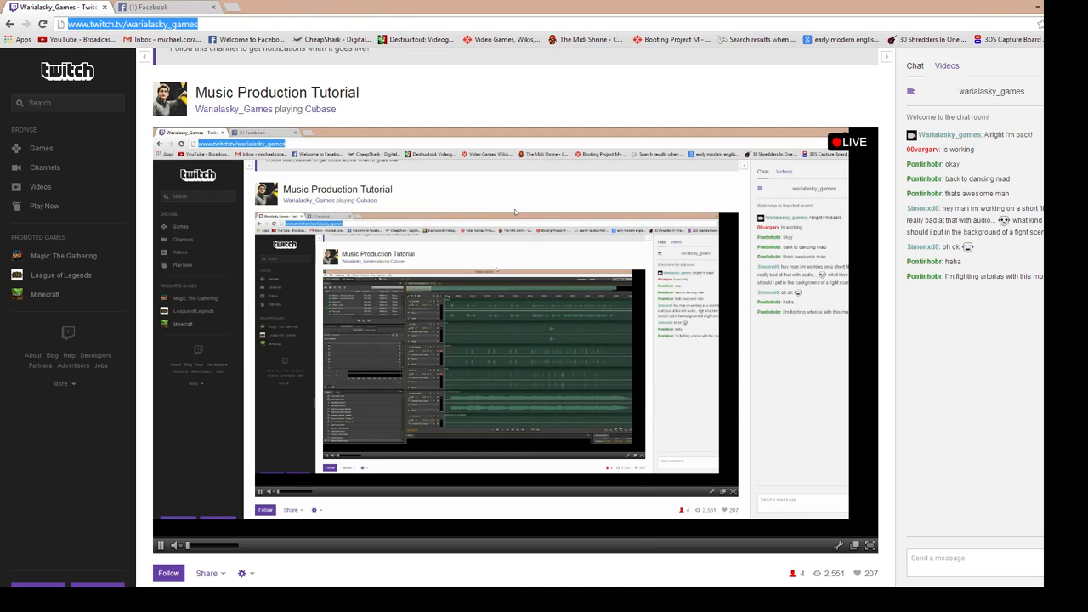
left_click(571, 539)
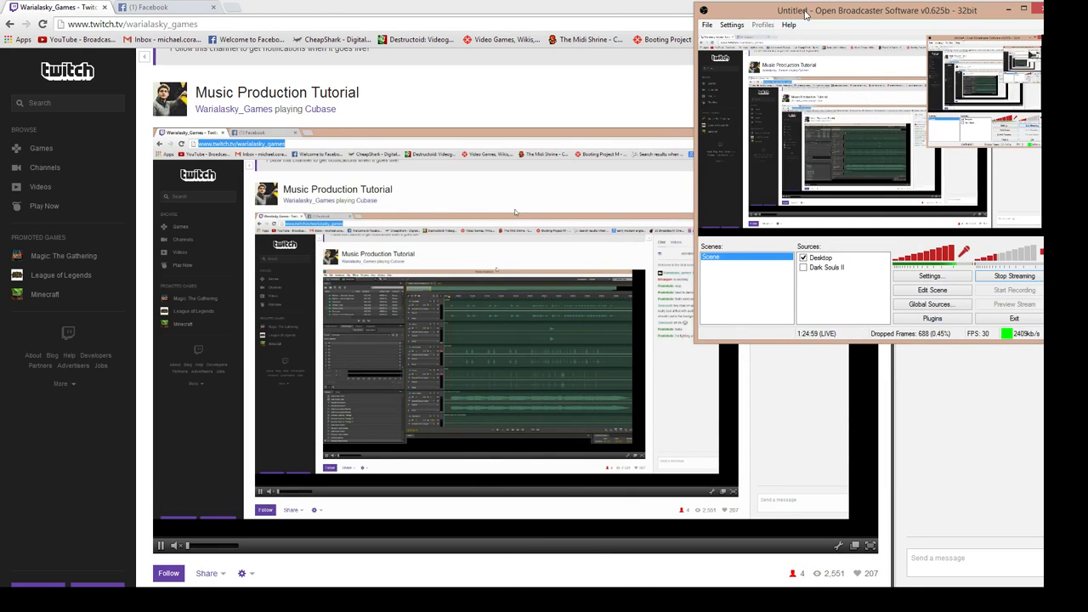
left_click_drag(806, 13, 413, 162)
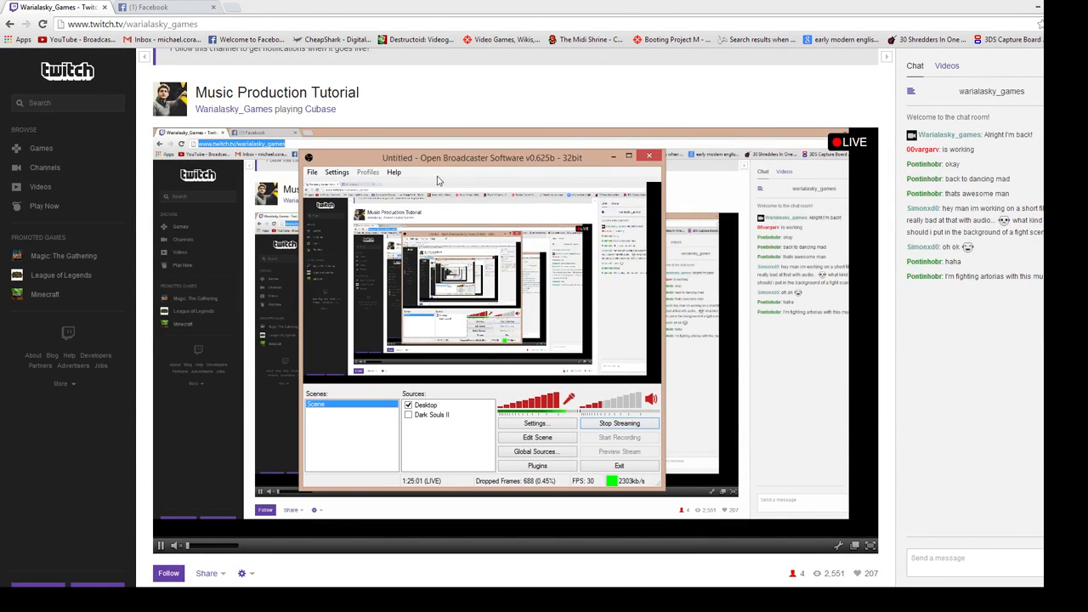